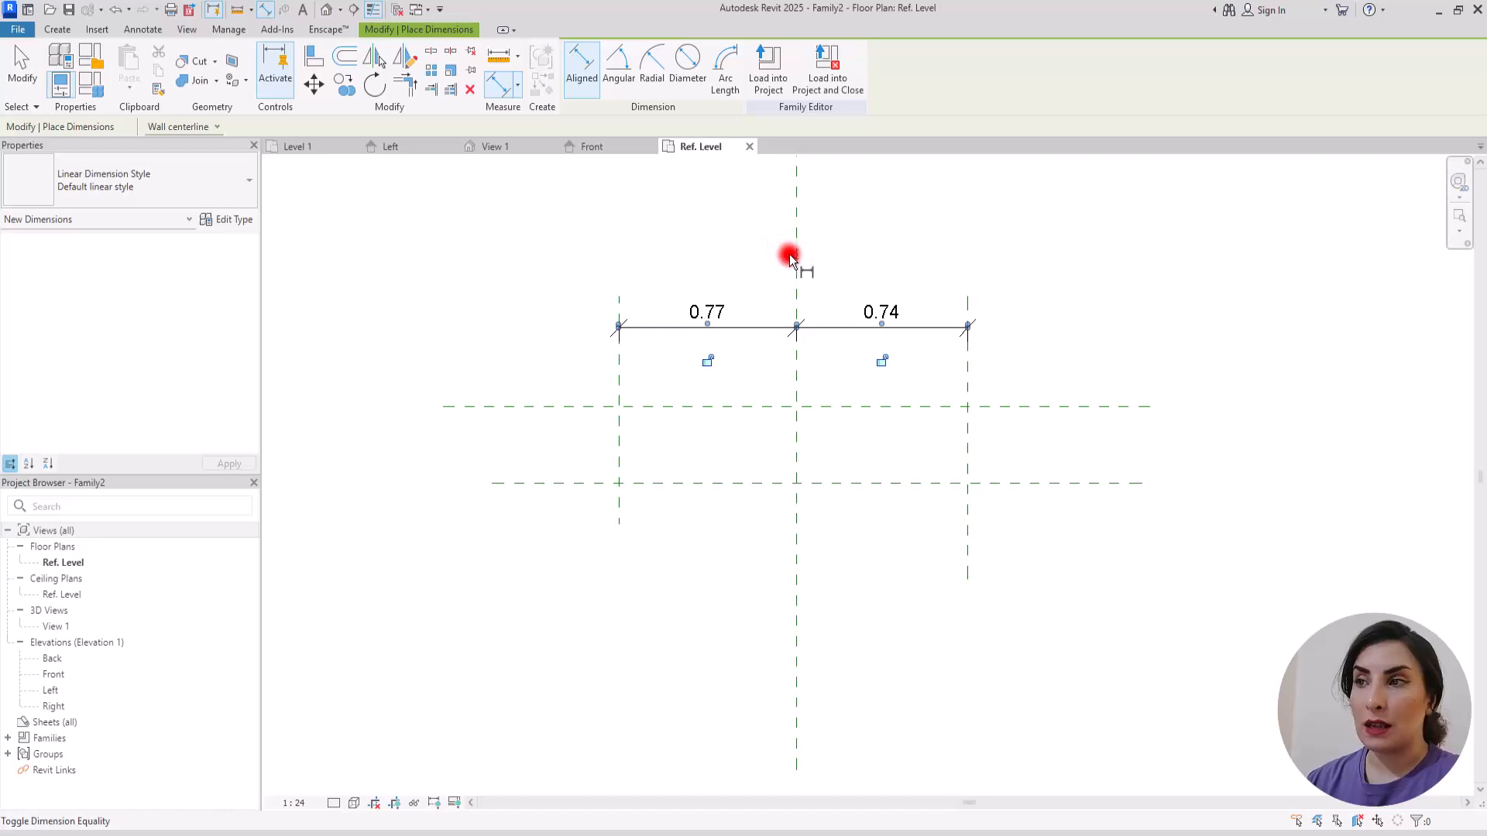
# Step: Add an aligned dimension between the two outer vertical reference planes, placed above the equalized dimensions
pyautogui.click(622, 368)
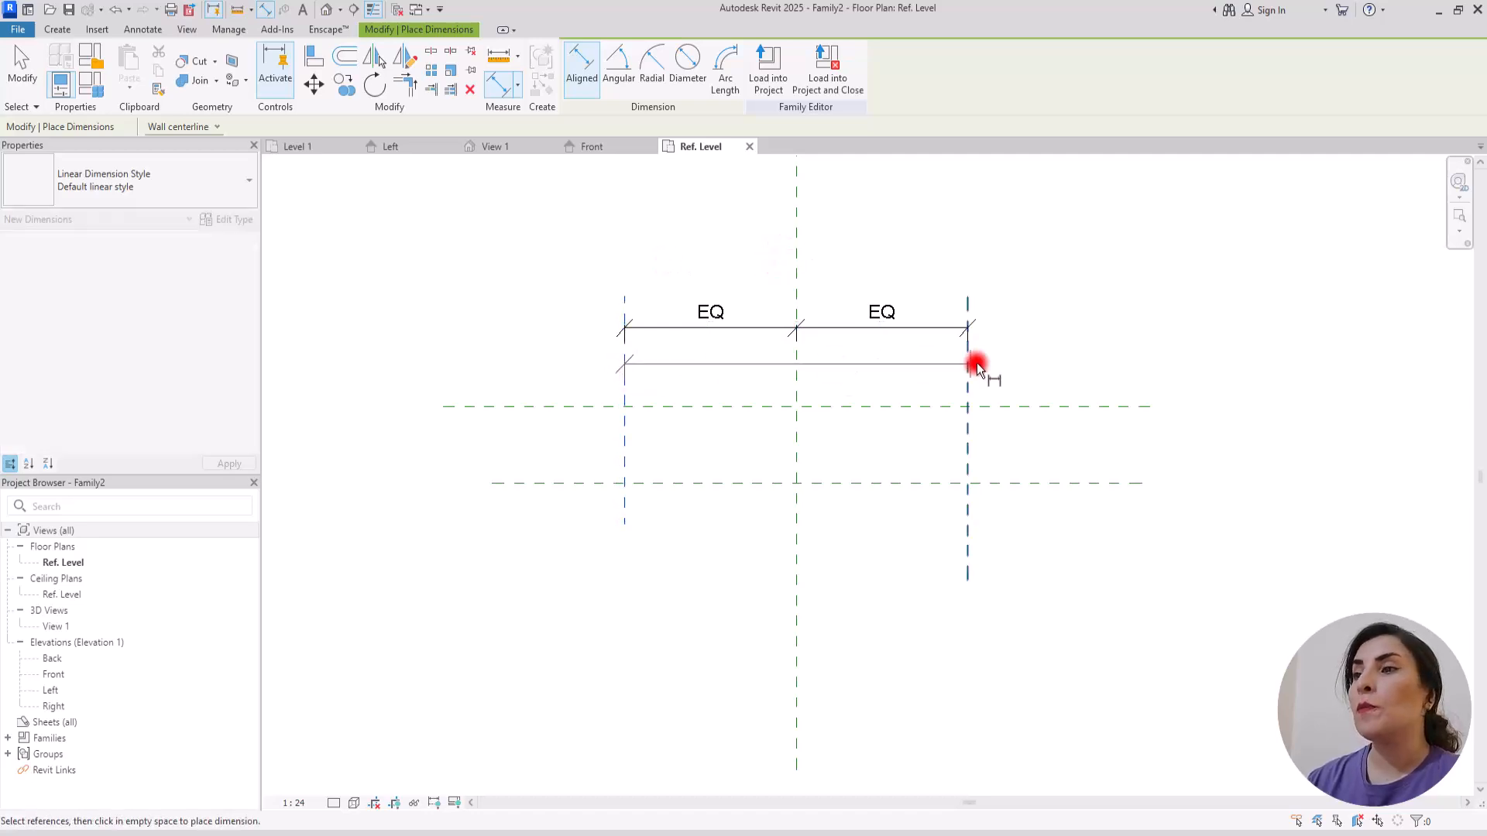
pyautogui.click(966, 362)
pyautogui.click(1043, 276)
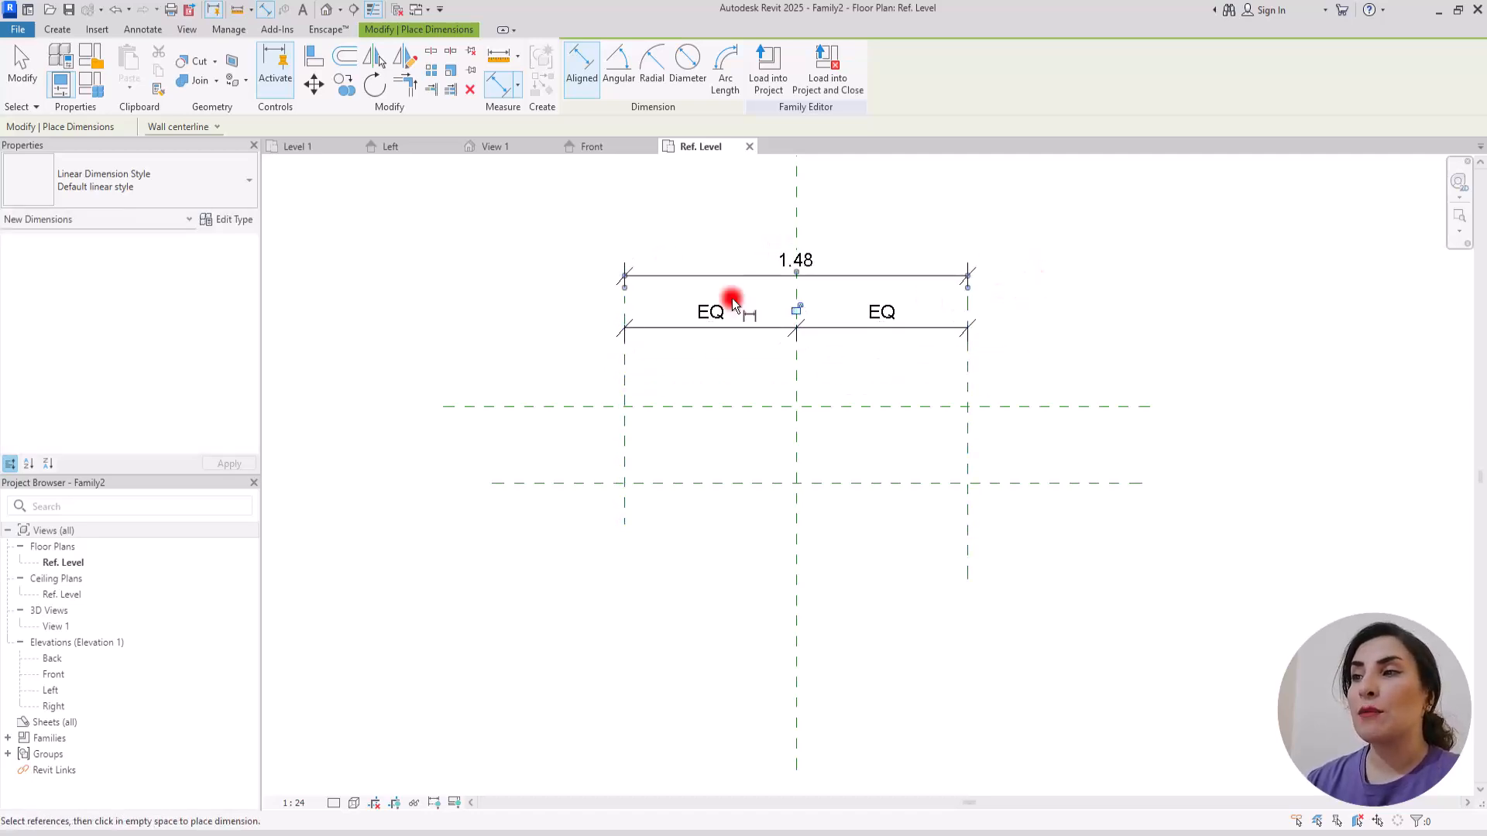
# Step: Add an aligned dimension between the two horizontal reference planes, placed beside the outer vertical plane
pyautogui.click(547, 408)
pyautogui.click(545, 481)
pyautogui.click(518, 599)
pyautogui.press('Escape')
pyautogui.press('Escape')
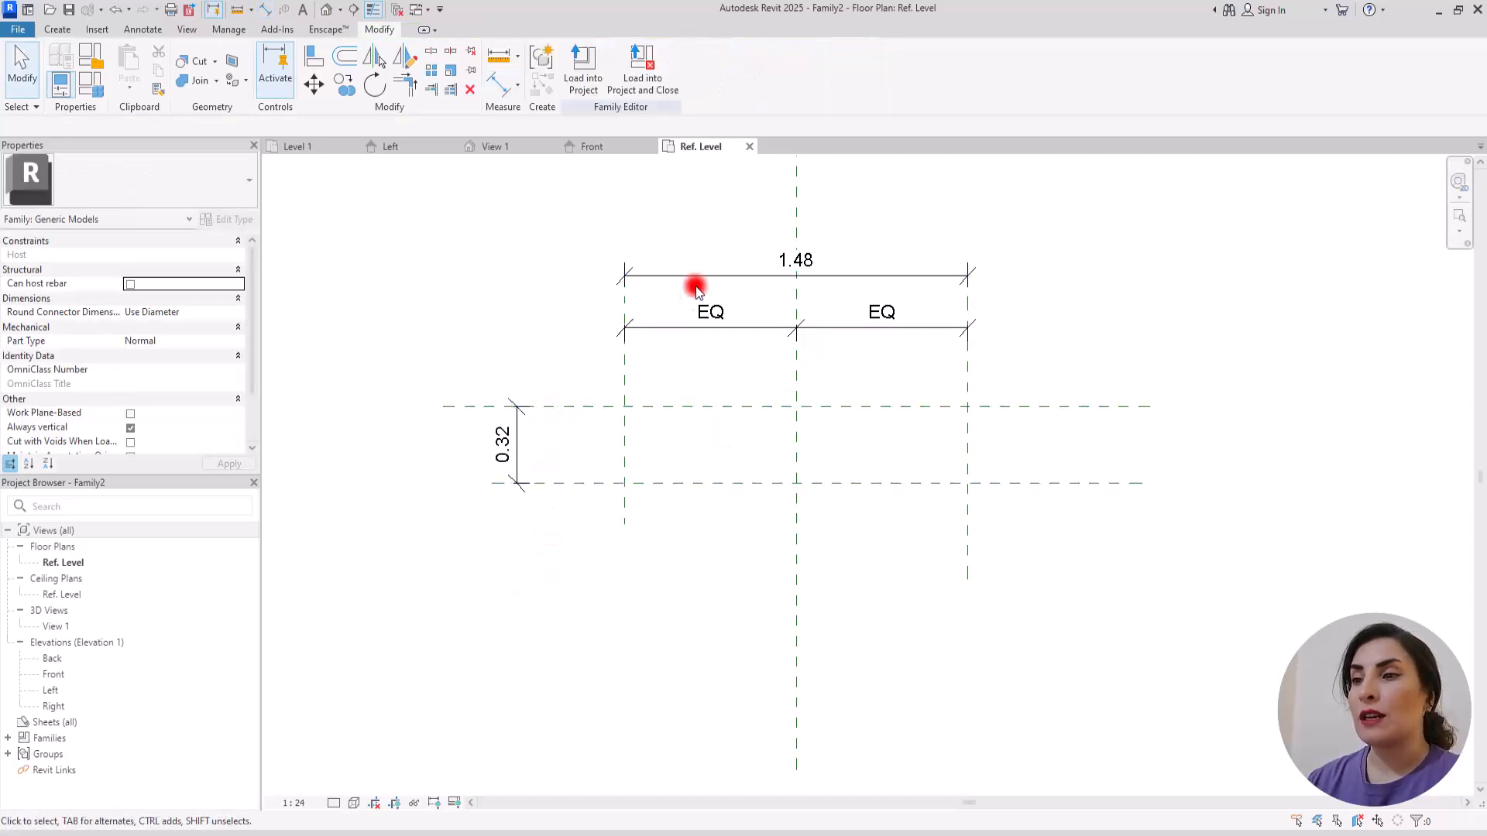
# Step: Label the dimension between the horizontal reference planes with a new type family parameter named D
pyautogui.click(515, 415)
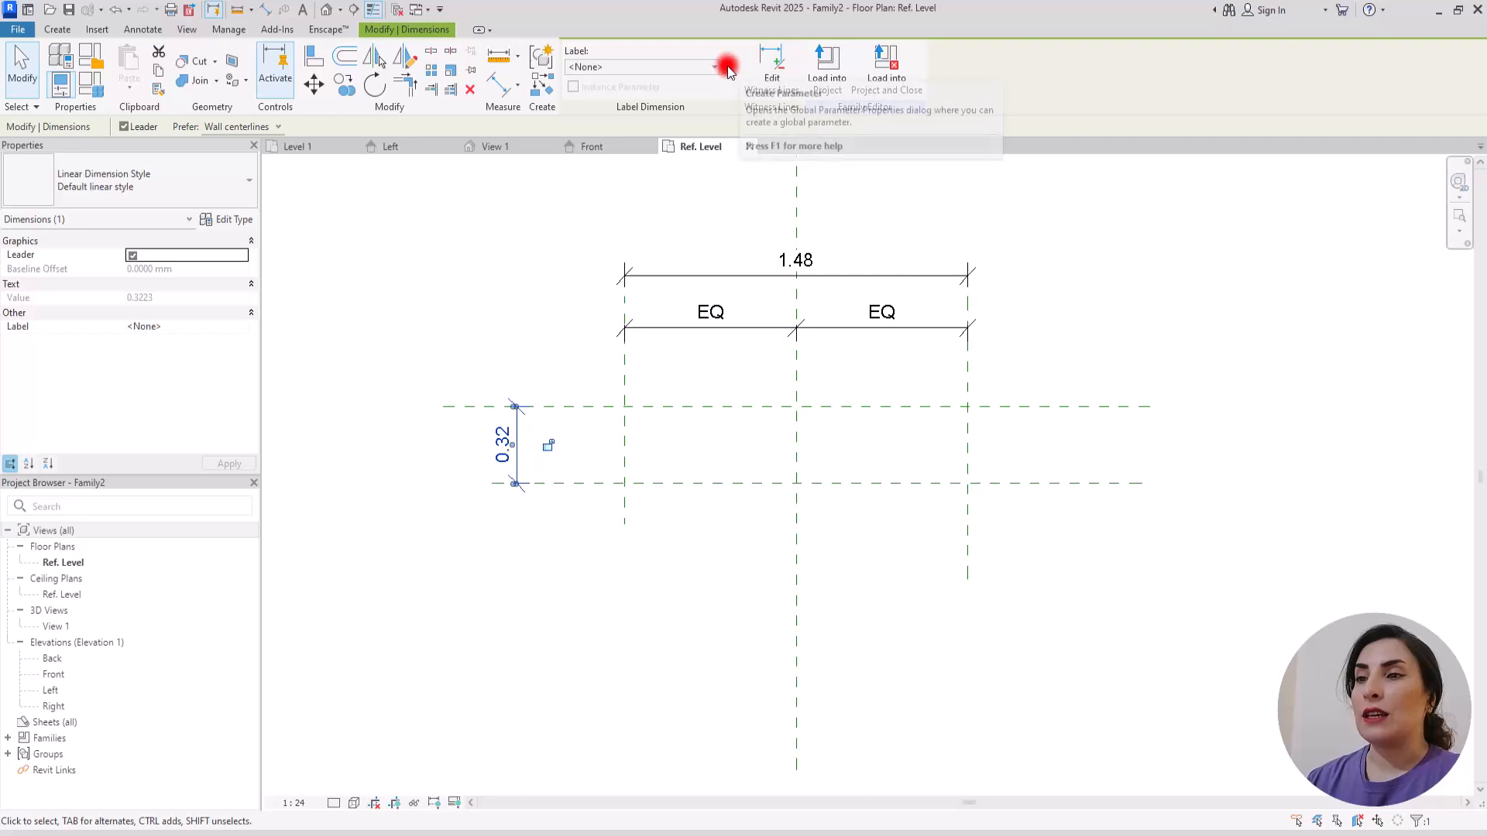
pyautogui.click(728, 69)
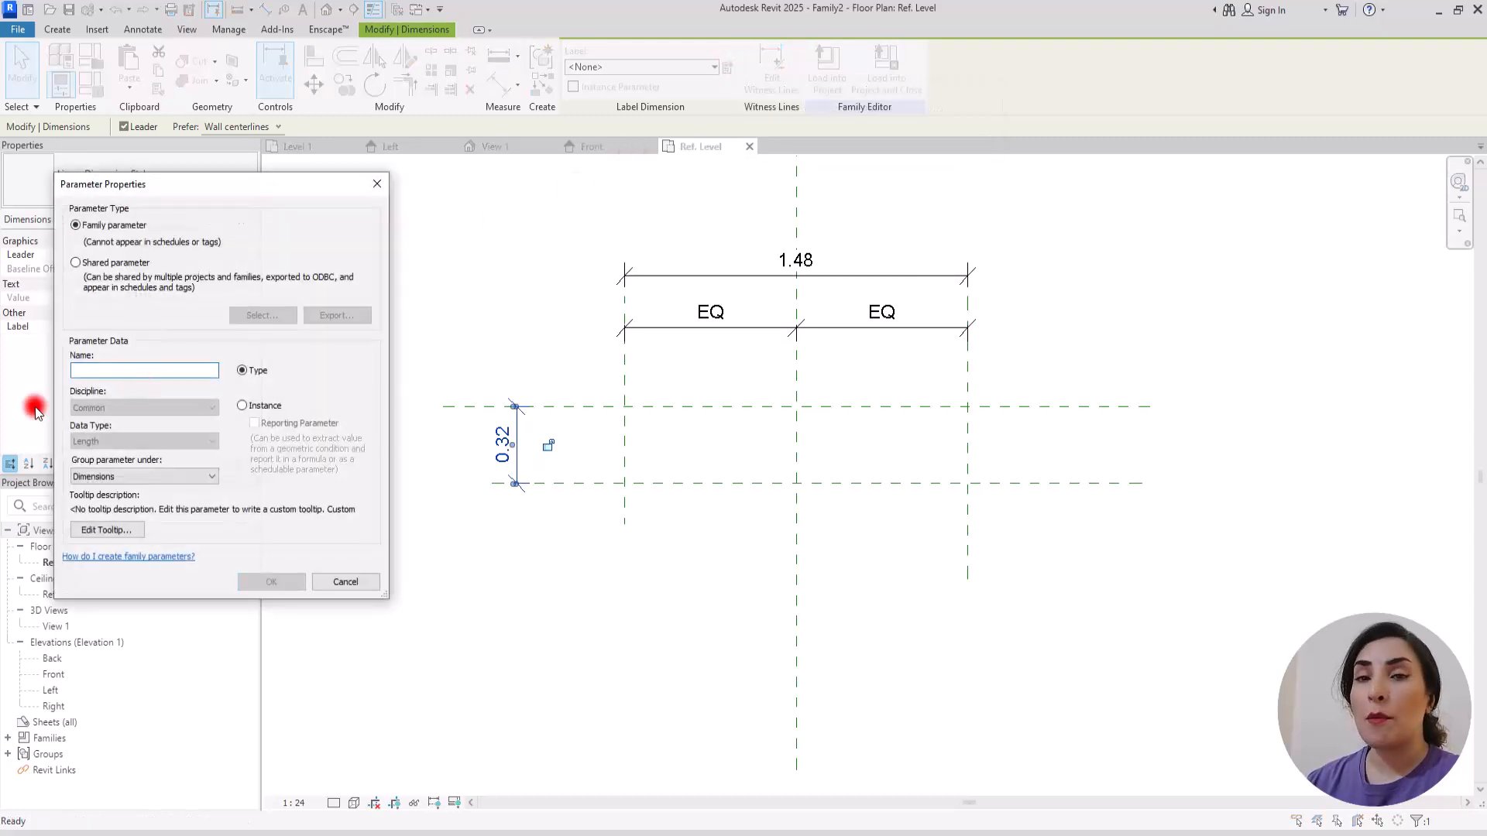
pyautogui.write('D')
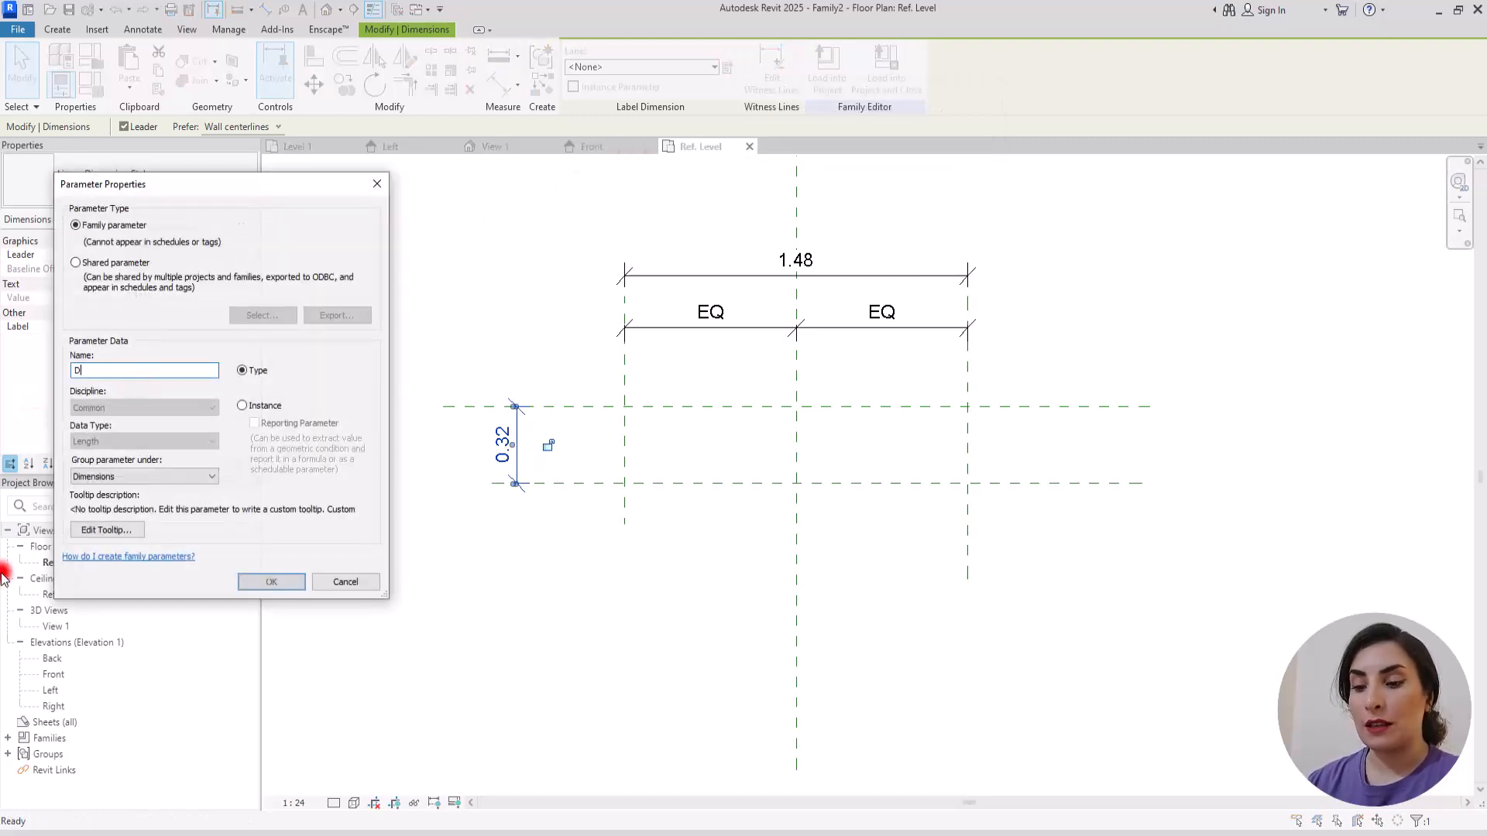
pyautogui.click(291, 582)
# Step: Label the overall dimension between the outer vertical reference planes with a new type family parameter named L
pyautogui.click(636, 275)
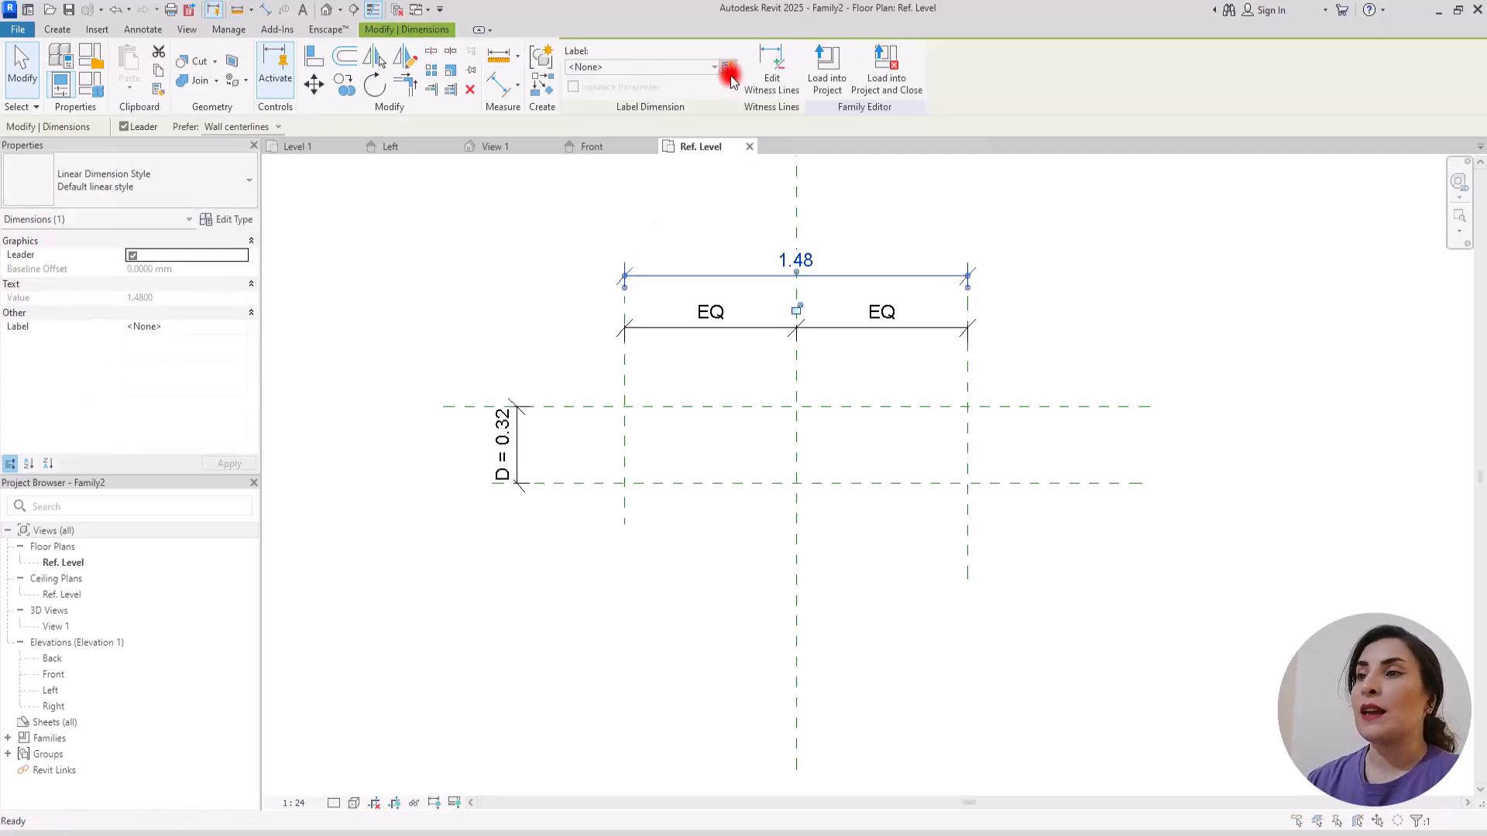
pyautogui.click(728, 70)
pyautogui.click(103, 368)
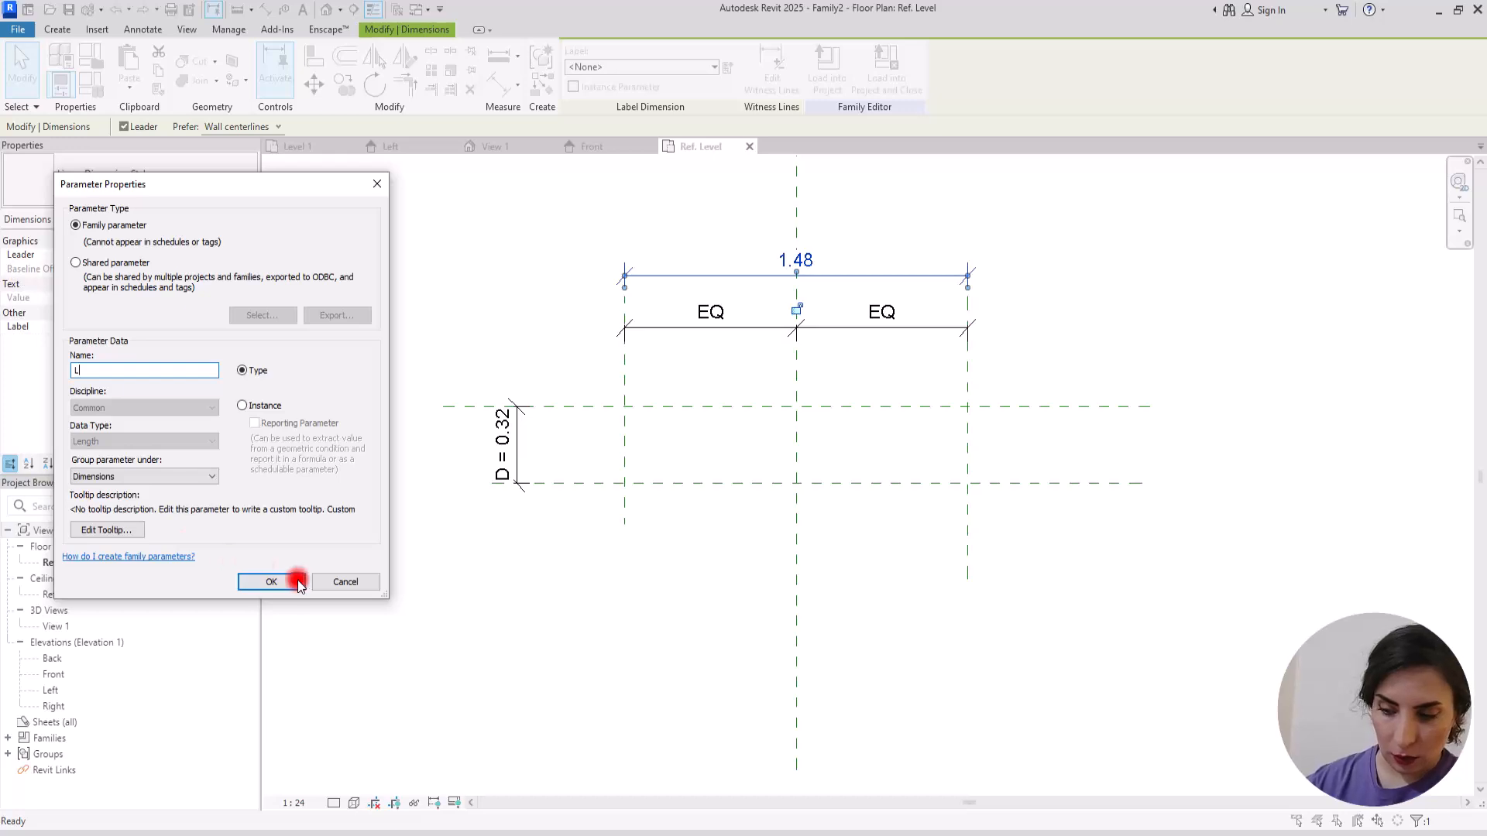
pyautogui.click(267, 582)
pyautogui.click(597, 592)
# Step: Draw two short vertical reference planes across the lower horizontal plane, each about 0.6 from the centre plane, inside the outer planes
pyautogui.scroll(5, 869, 474)
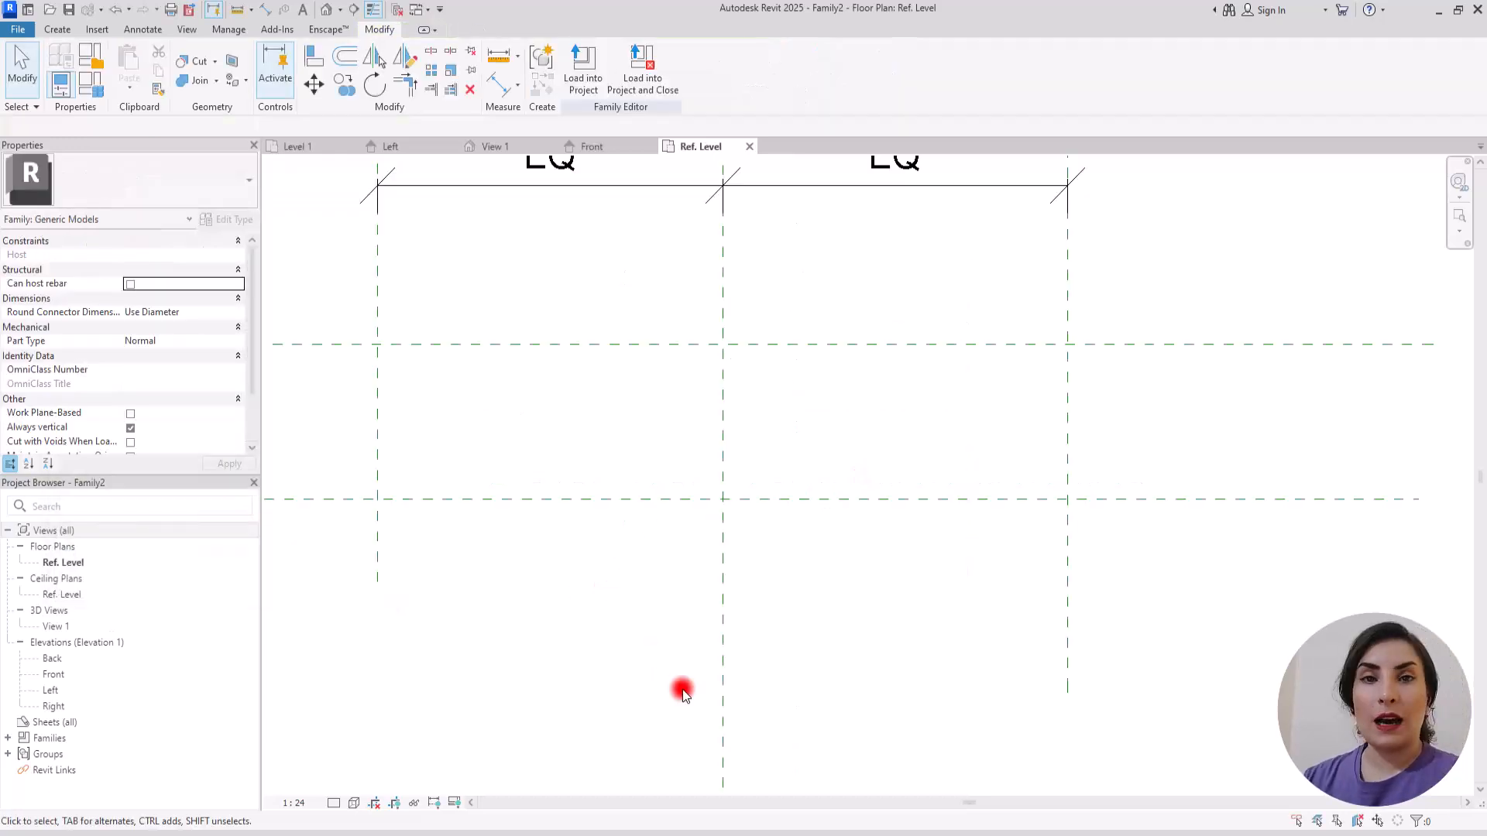
pyautogui.scroll(-4, 693, 696)
pyautogui.scroll(3, 584, 681)
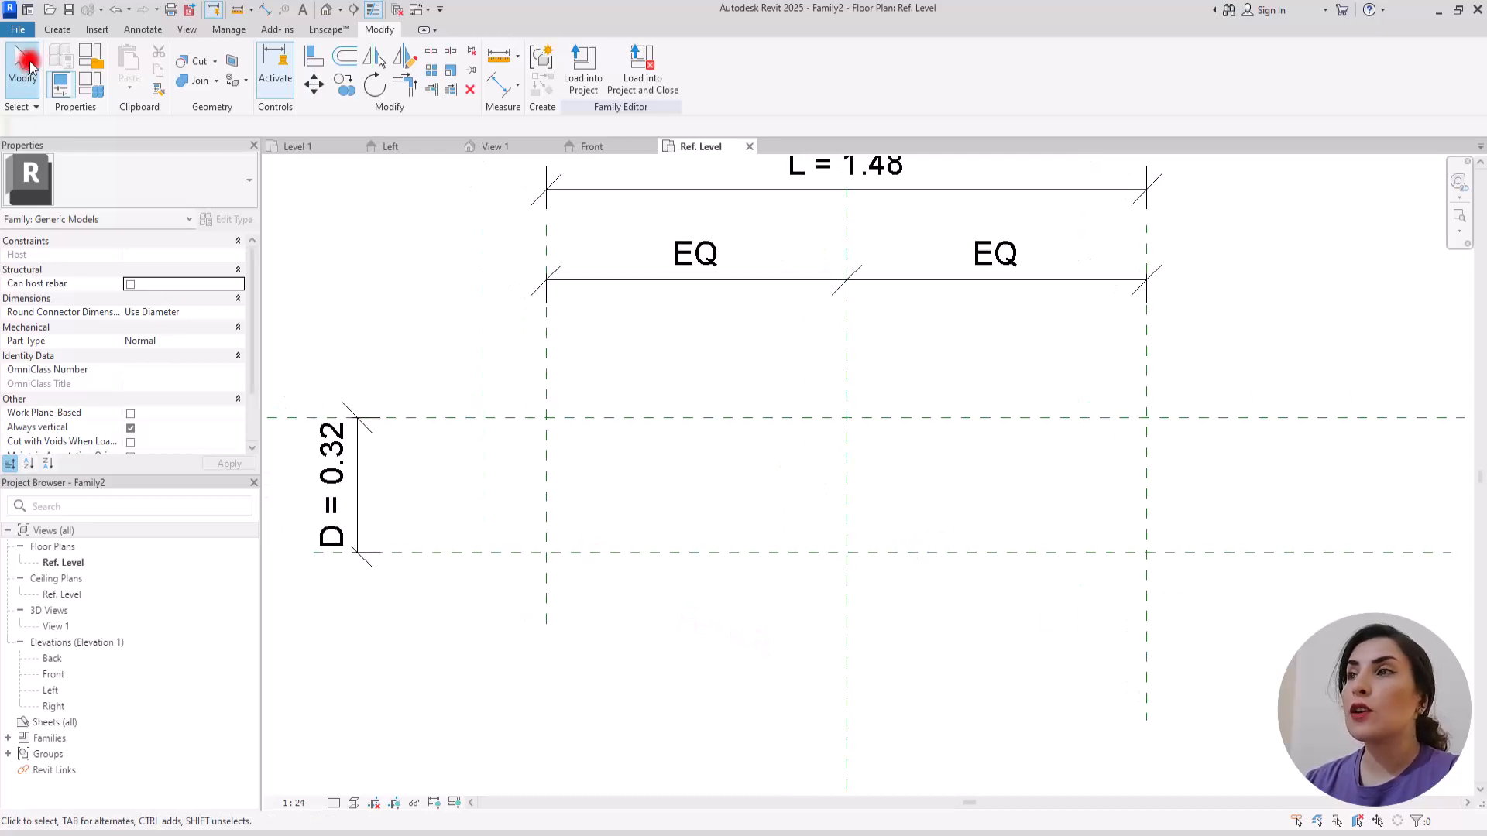
pyautogui.click(57, 29)
pyautogui.click(875, 58)
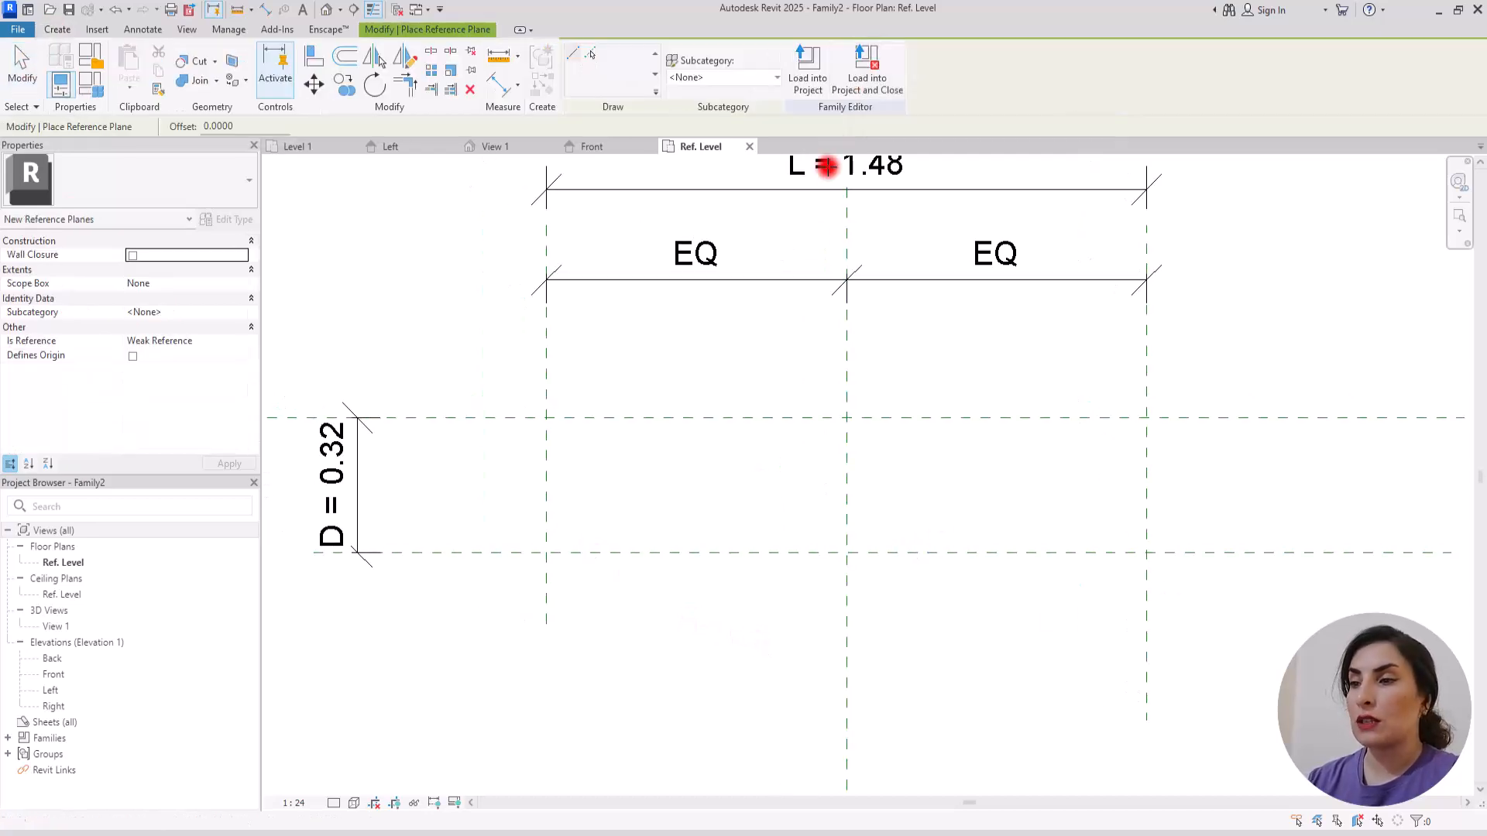
pyautogui.click(598, 498)
pyautogui.click(599, 610)
pyautogui.click(1089, 499)
pyautogui.click(1090, 636)
pyautogui.press('Escape')
pyautogui.press('Escape')
# Step: Set the right short reference plane's distance from the right outer plane to 0.1
pyautogui.click(1092, 603)
pyautogui.click(1118, 515)
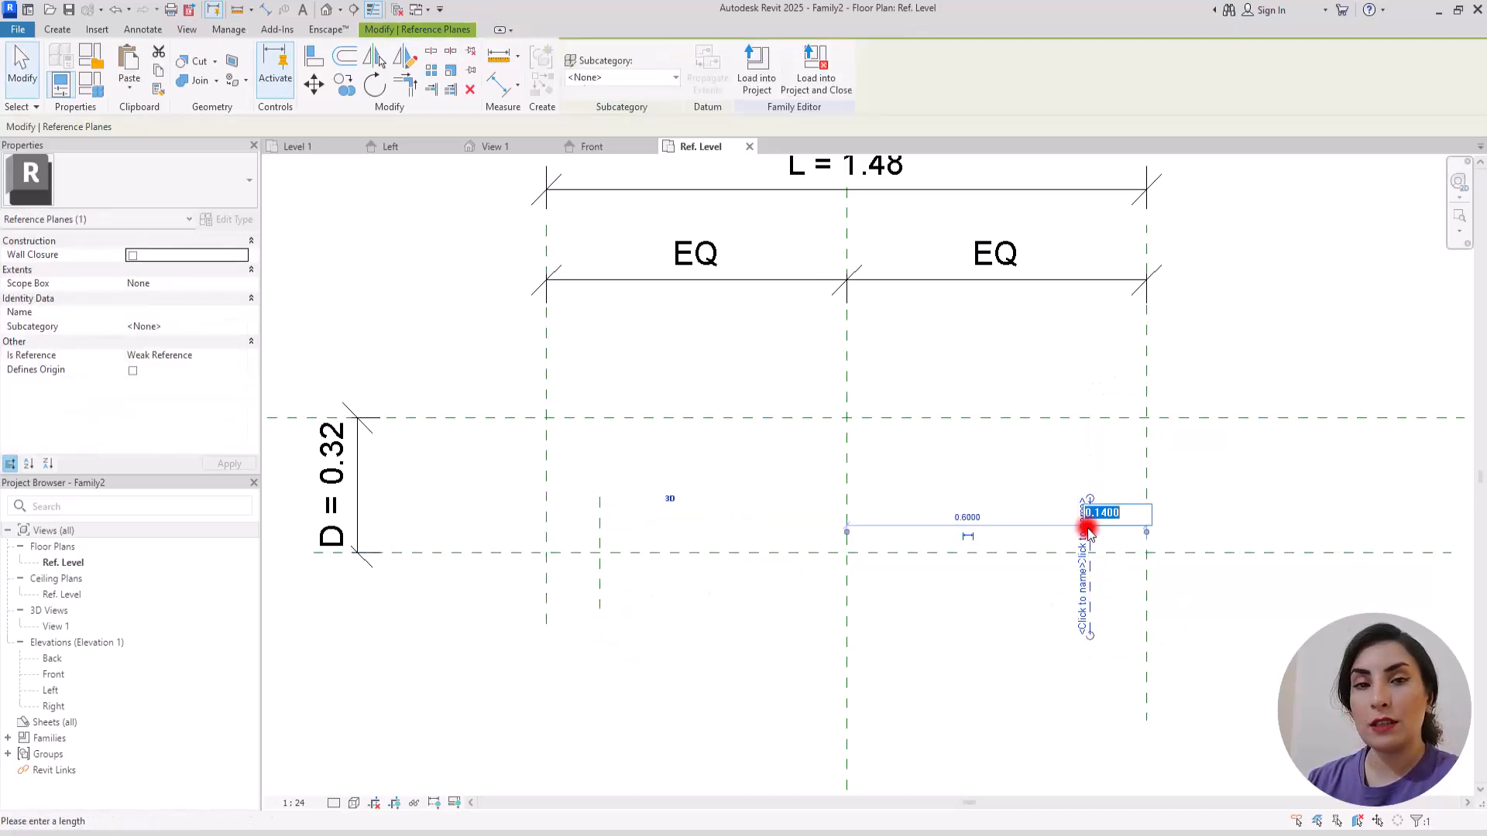
pyautogui.write('0.1')
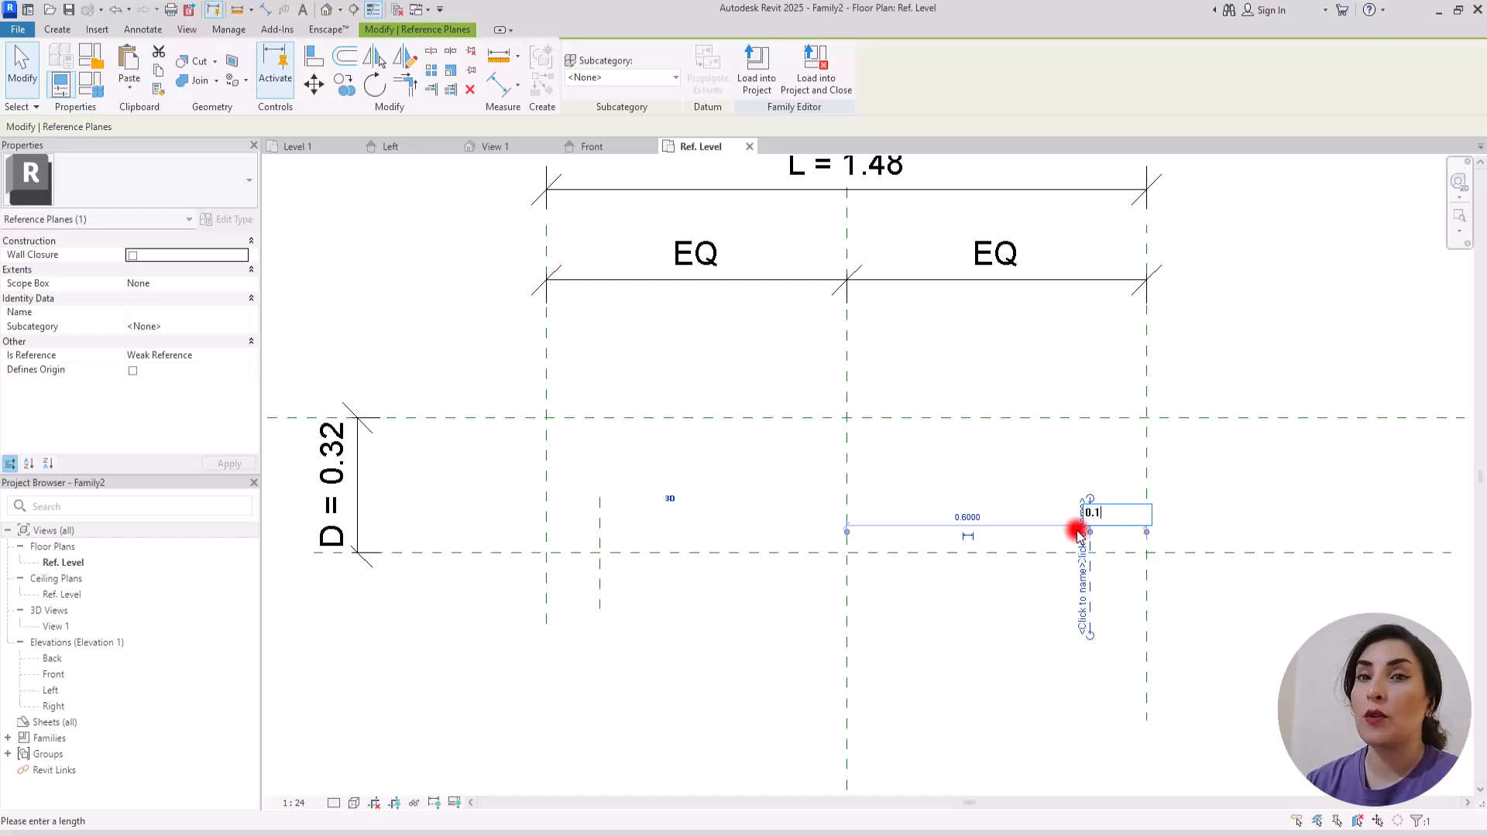
pyautogui.press('Return')
pyautogui.click(1039, 489)
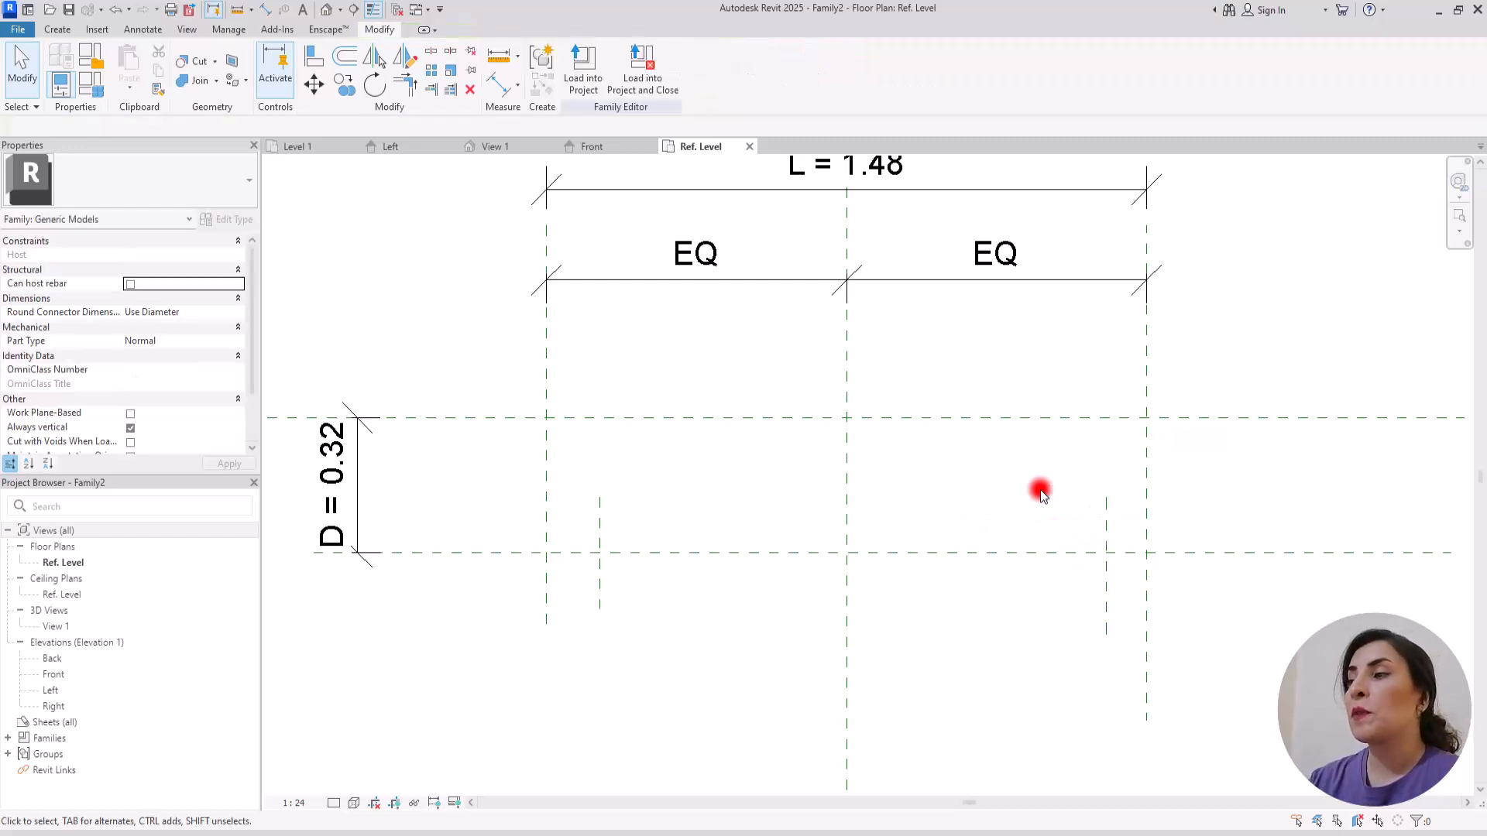
# Step: Add an aligned dimension between the right short reference plane and the right outer plane
pyautogui.click(1105, 597)
pyautogui.click(496, 80)
pyautogui.click(1104, 574)
pyautogui.click(1143, 564)
pyautogui.click(1129, 639)
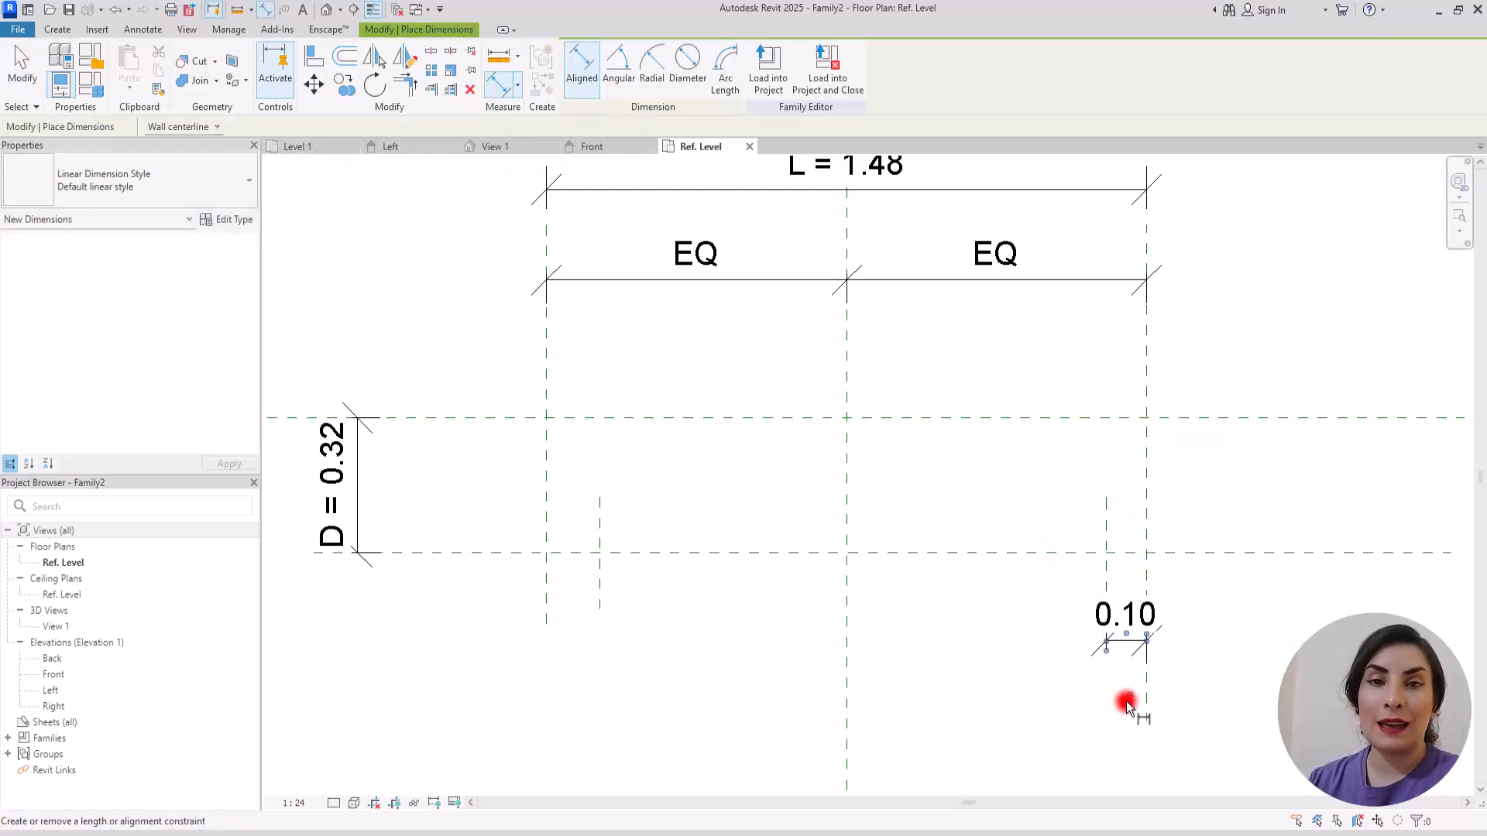
pyautogui.press('Escape')
pyautogui.press('Escape')
# Step: Set the left short reference plane's distance from the left outer plane to 0.1
pyautogui.click(598, 518)
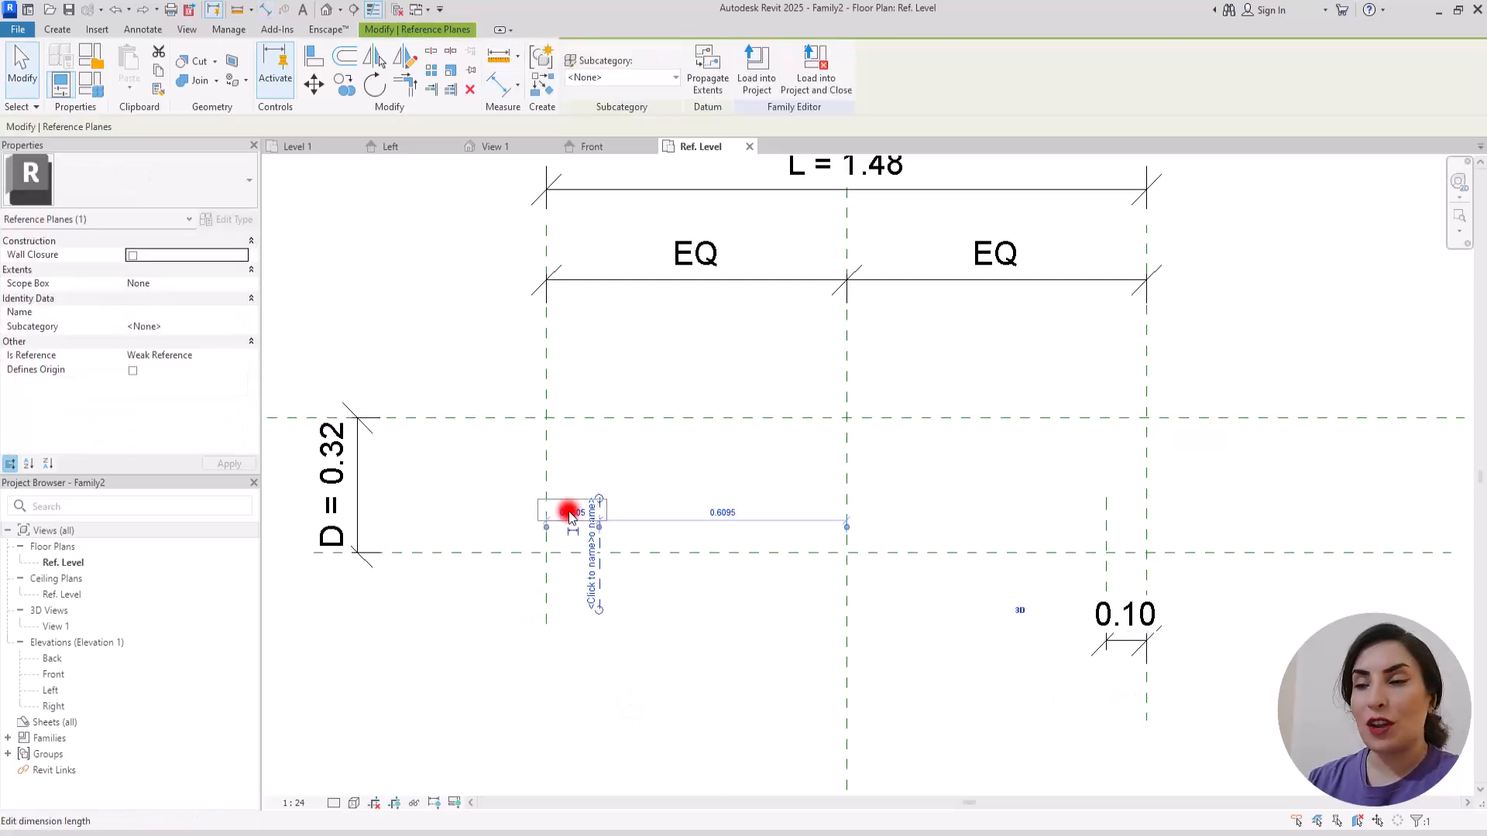
pyautogui.click(571, 512)
pyautogui.write('0.1')
pyautogui.press('Return')
pyautogui.click(664, 468)
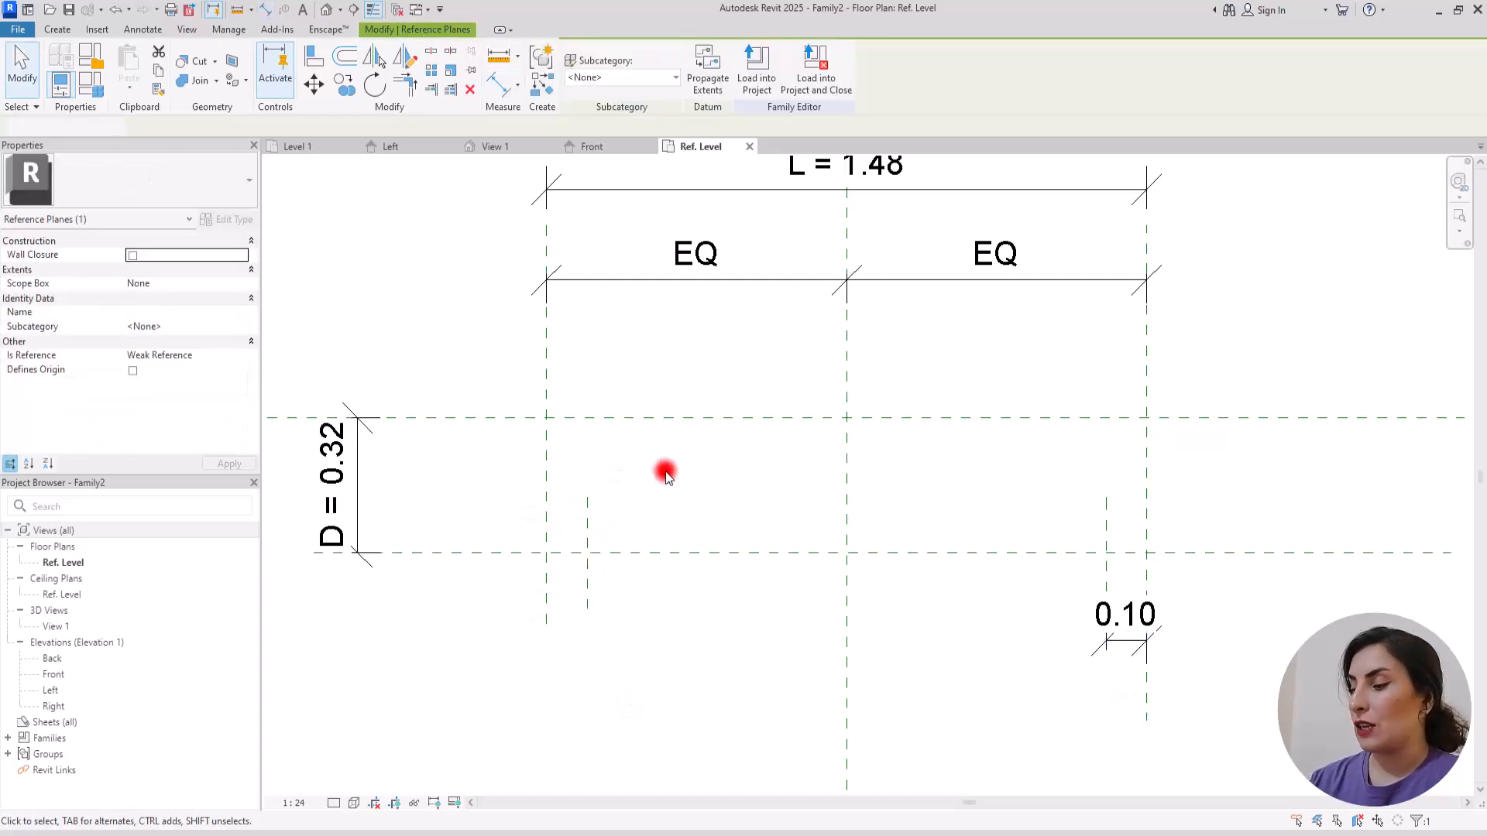
# Step: Add an aligned dimension between the left short reference plane and the left outer plane
pyautogui.click(497, 85)
pyautogui.click(586, 532)
pyautogui.click(547, 534)
pyautogui.click(434, 641)
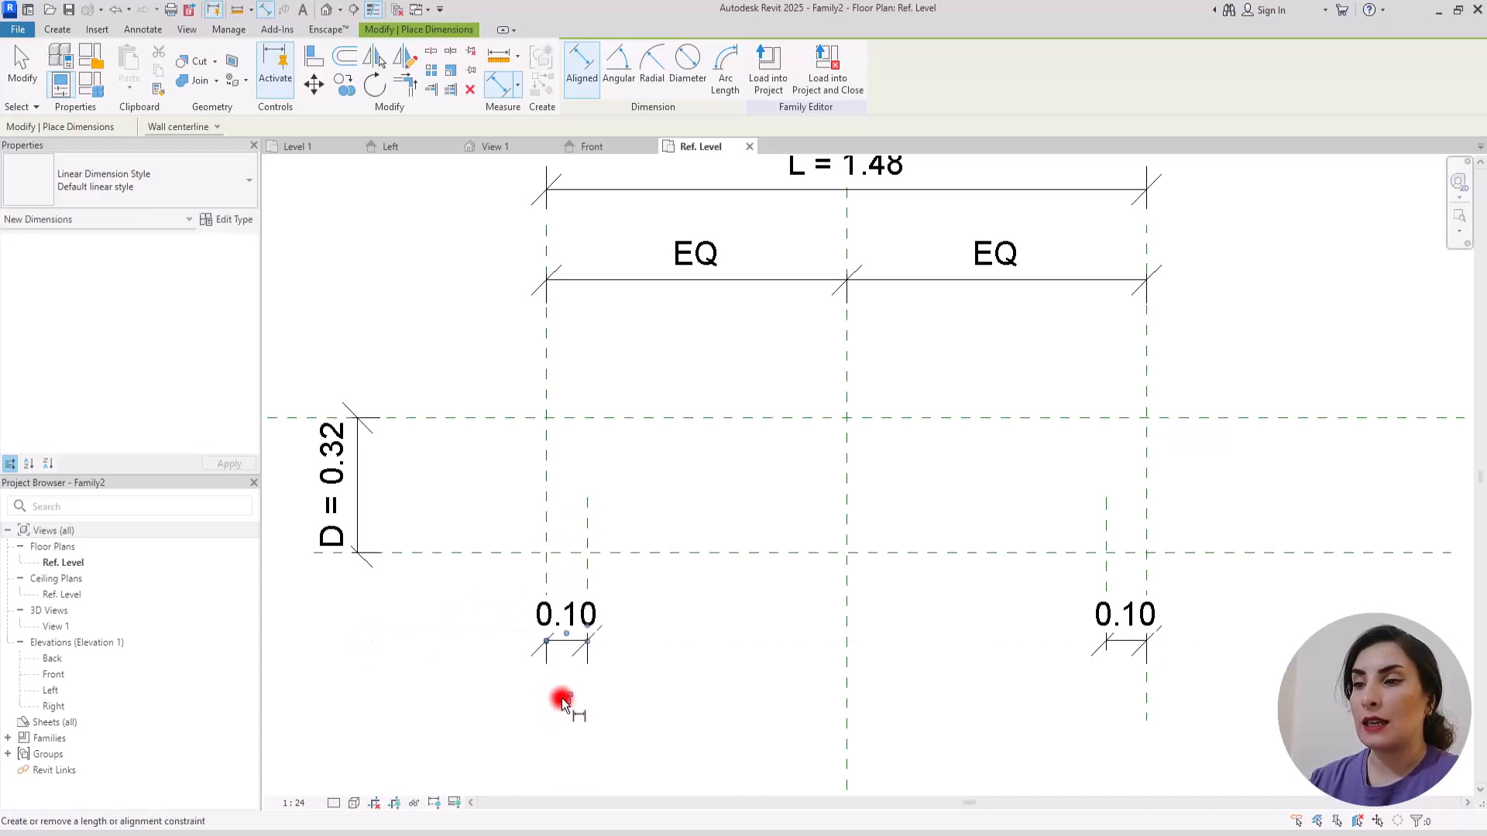
pyautogui.press('Escape')
pyautogui.press('Escape')
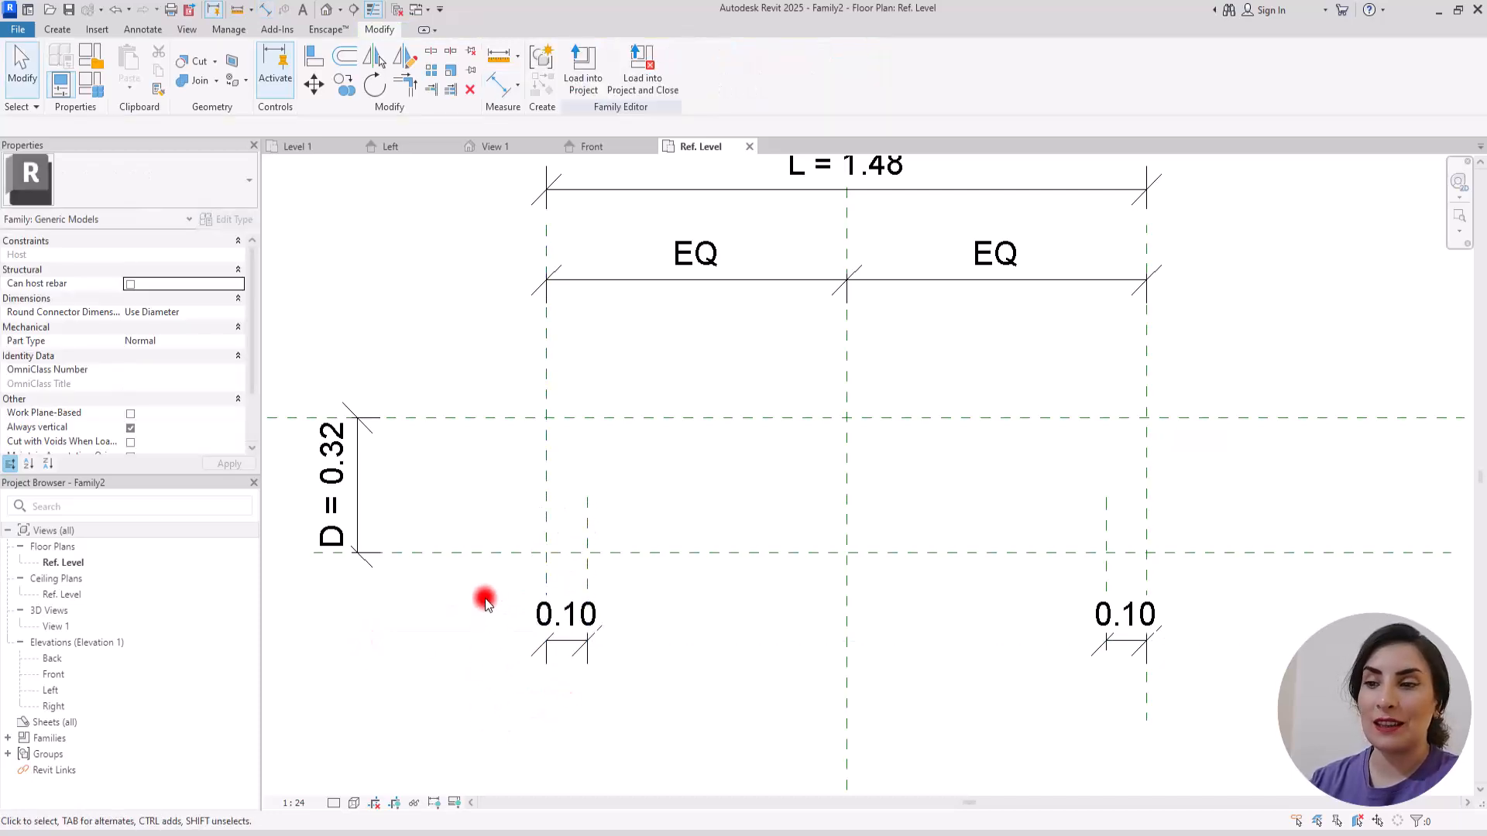
# Step: In the Front elevation, draw two horizontal reference planes, one about 1.06 above Ref. Level and another about 0.84 higher
pyautogui.scroll(-3, 485, 598)
pyautogui.scroll(2, 1065, 431)
pyautogui.scroll(-2, 734, 435)
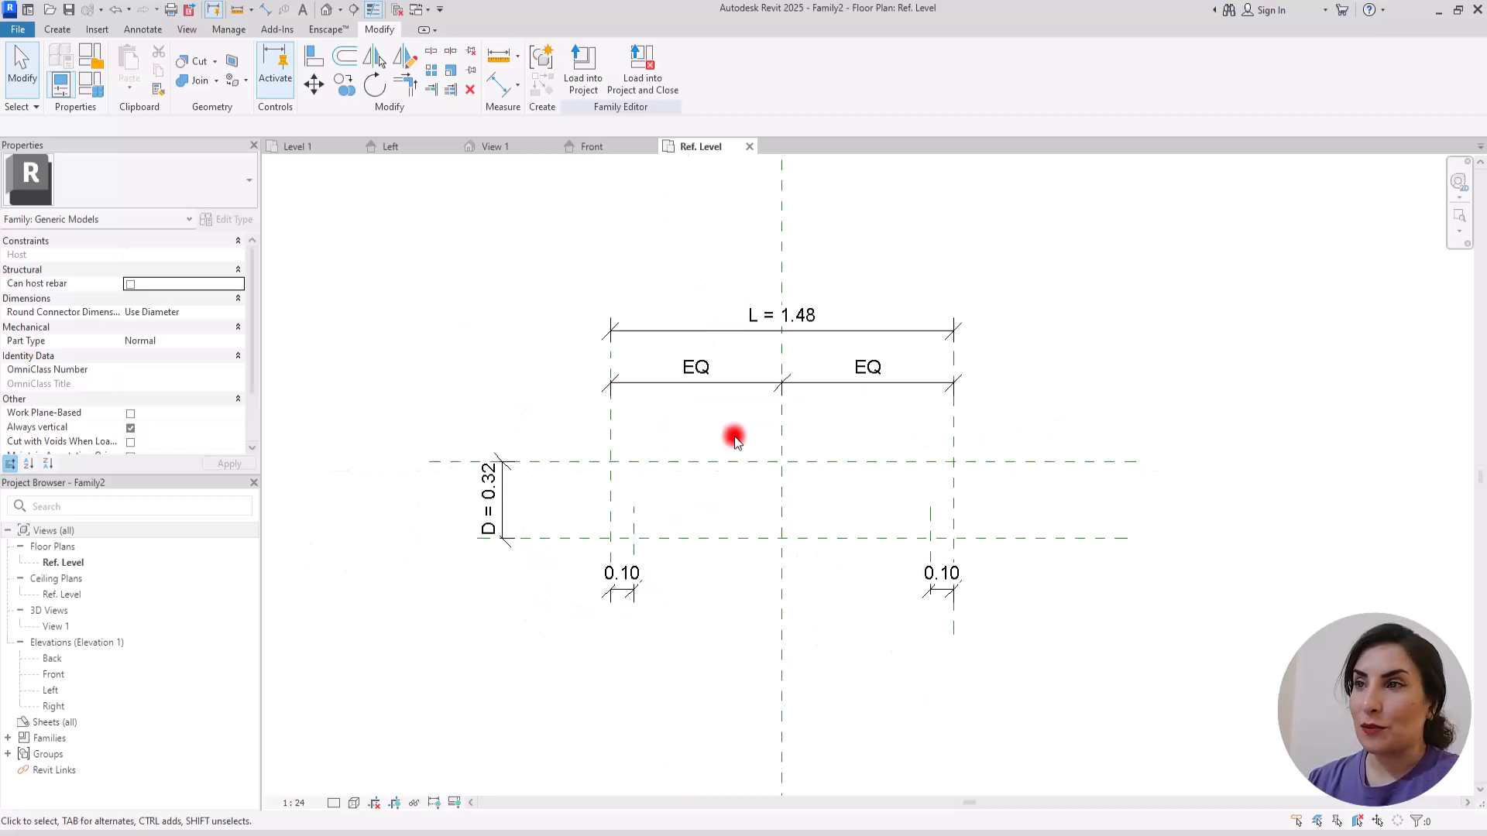
pyautogui.click(609, 146)
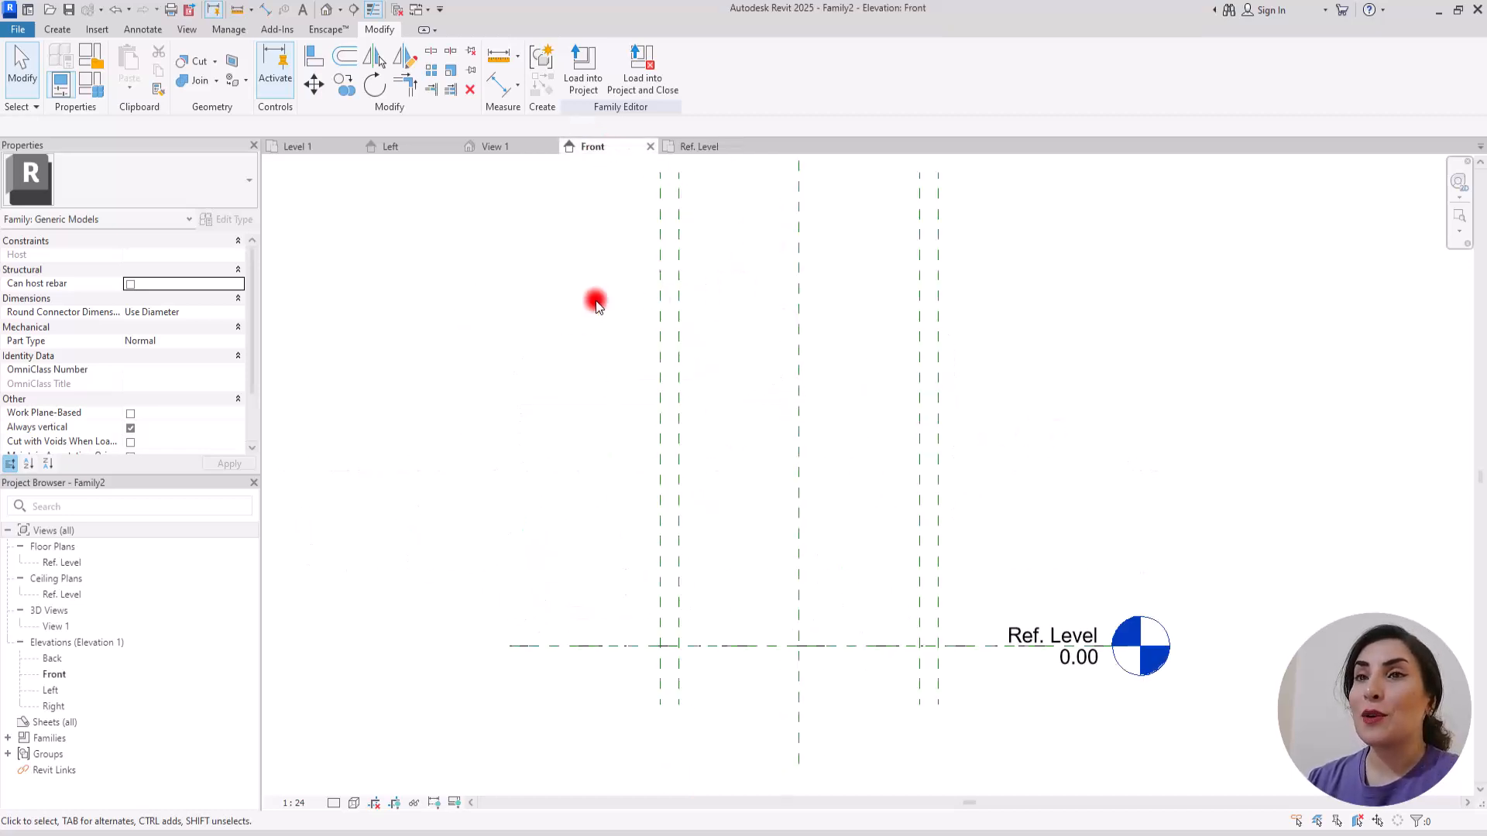
pyautogui.click(57, 29)
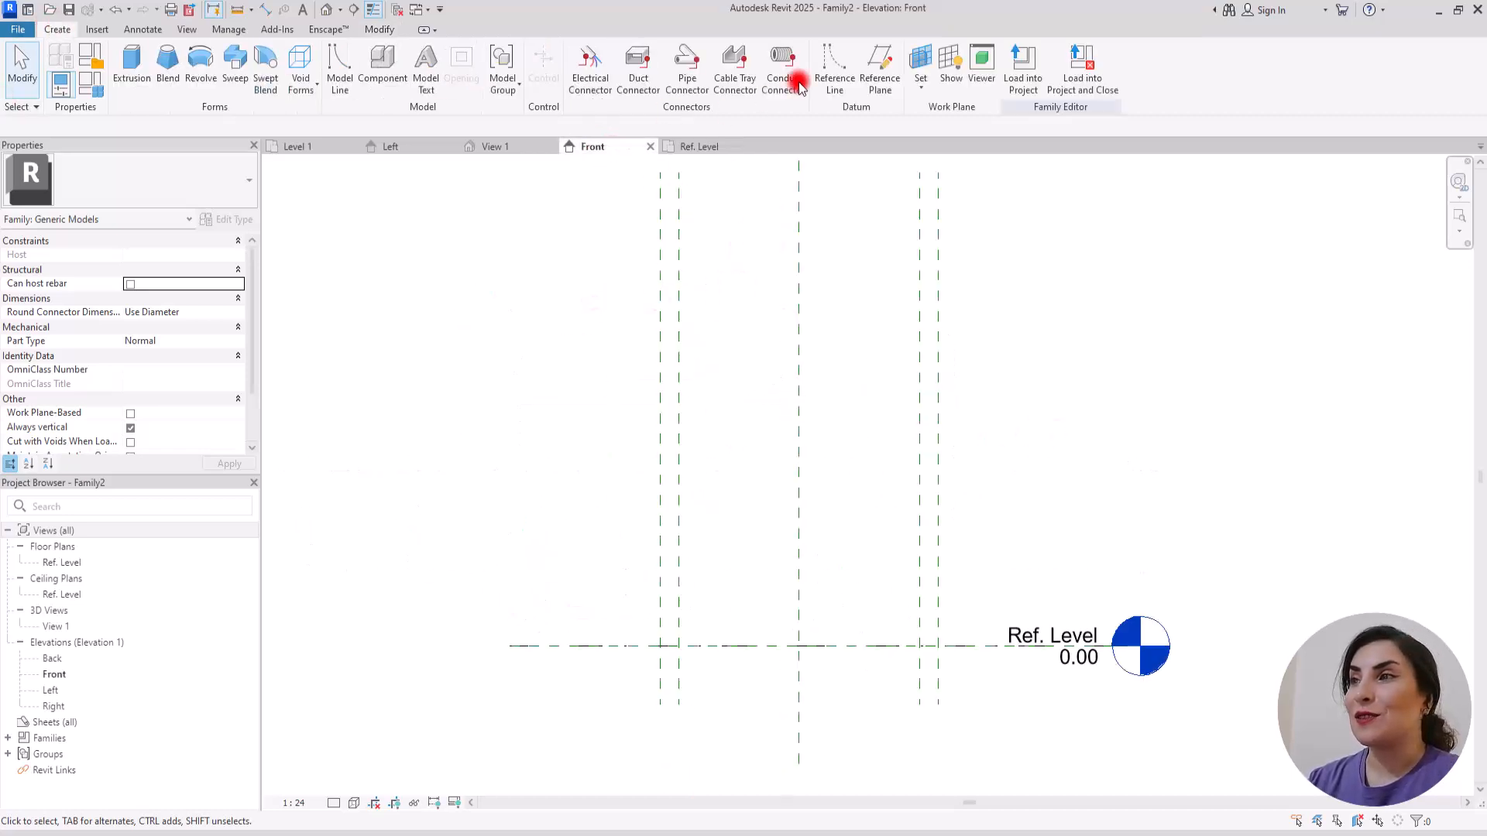
pyautogui.click(869, 55)
pyautogui.click(601, 441)
pyautogui.click(1057, 441)
pyautogui.click(601, 441)
pyautogui.click(602, 277)
pyautogui.click(1022, 273)
pyautogui.press('Escape')
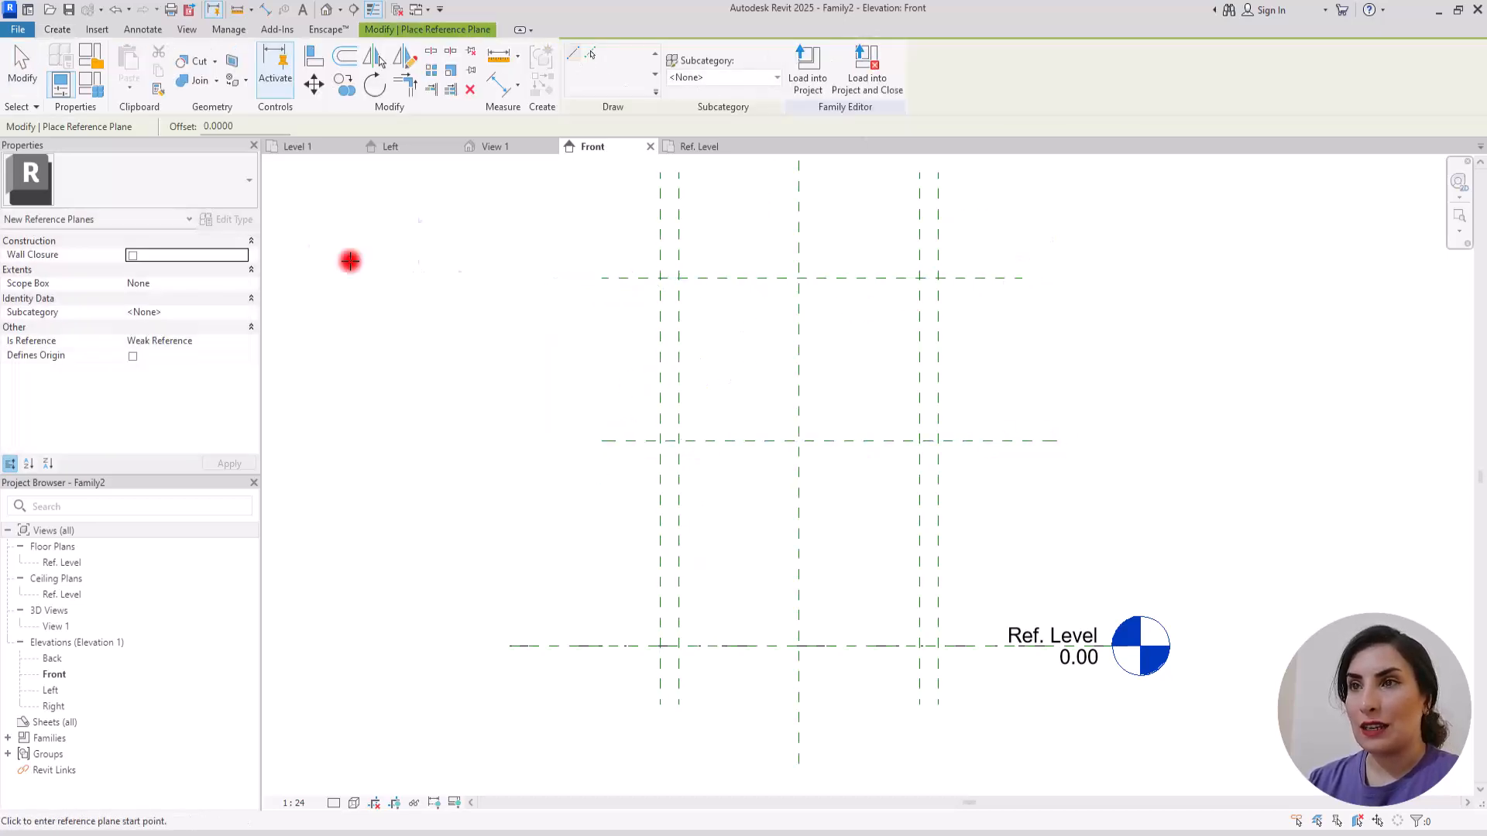
pyautogui.press('Escape')
# Step: Add an aligned dimension between the two new horizontal reference planes in the Front elevation
pyautogui.click(496, 83)
pyautogui.click(611, 279)
pyautogui.click(619, 440)
pyautogui.click(607, 502)
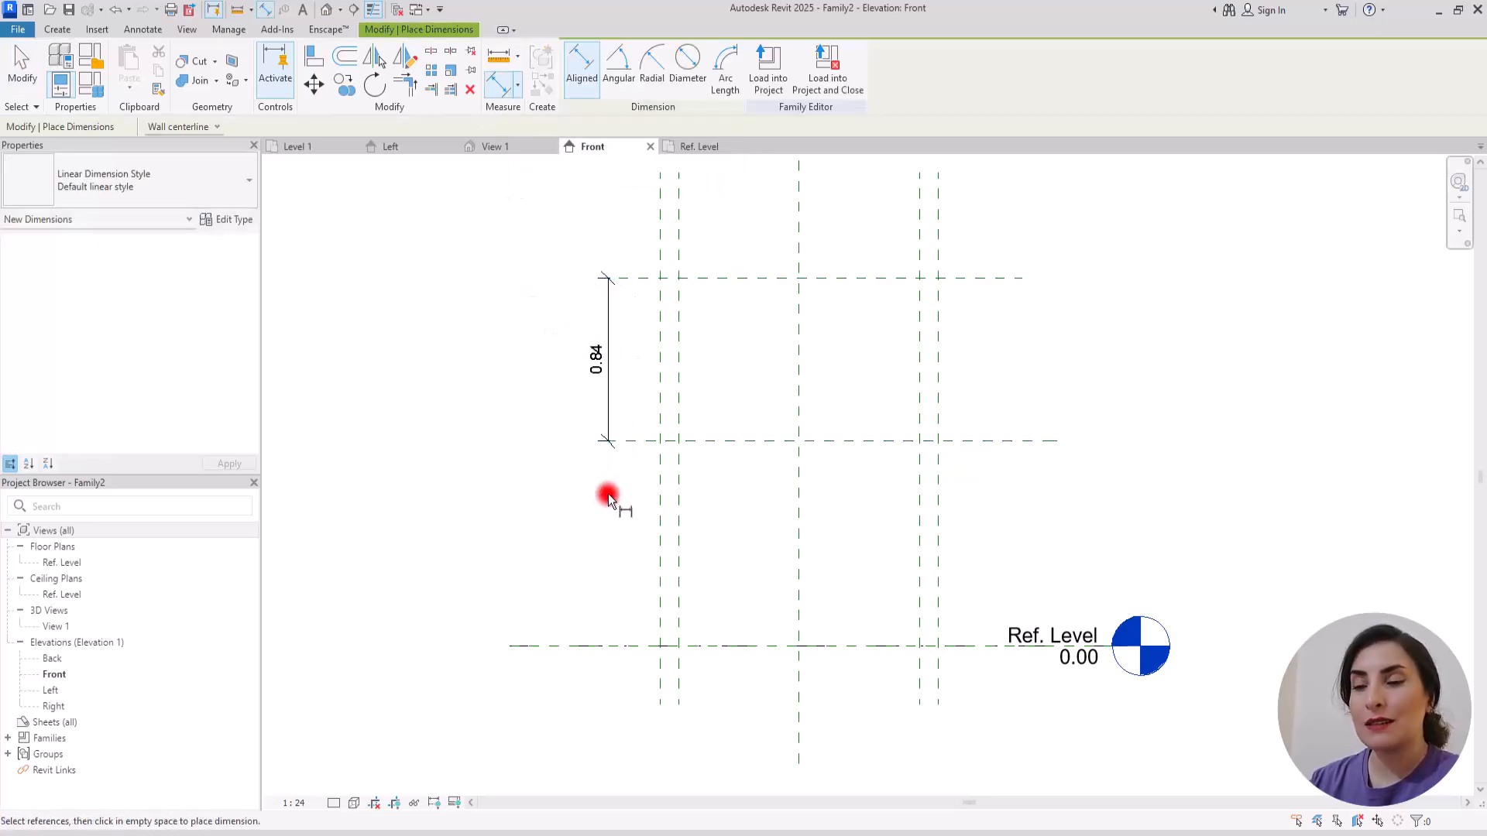
pyautogui.press('Escape')
pyautogui.press('Escape')
# Step: Label the vertical dimension in the Front elevation with a new type family parameter named H
pyautogui.click(609, 299)
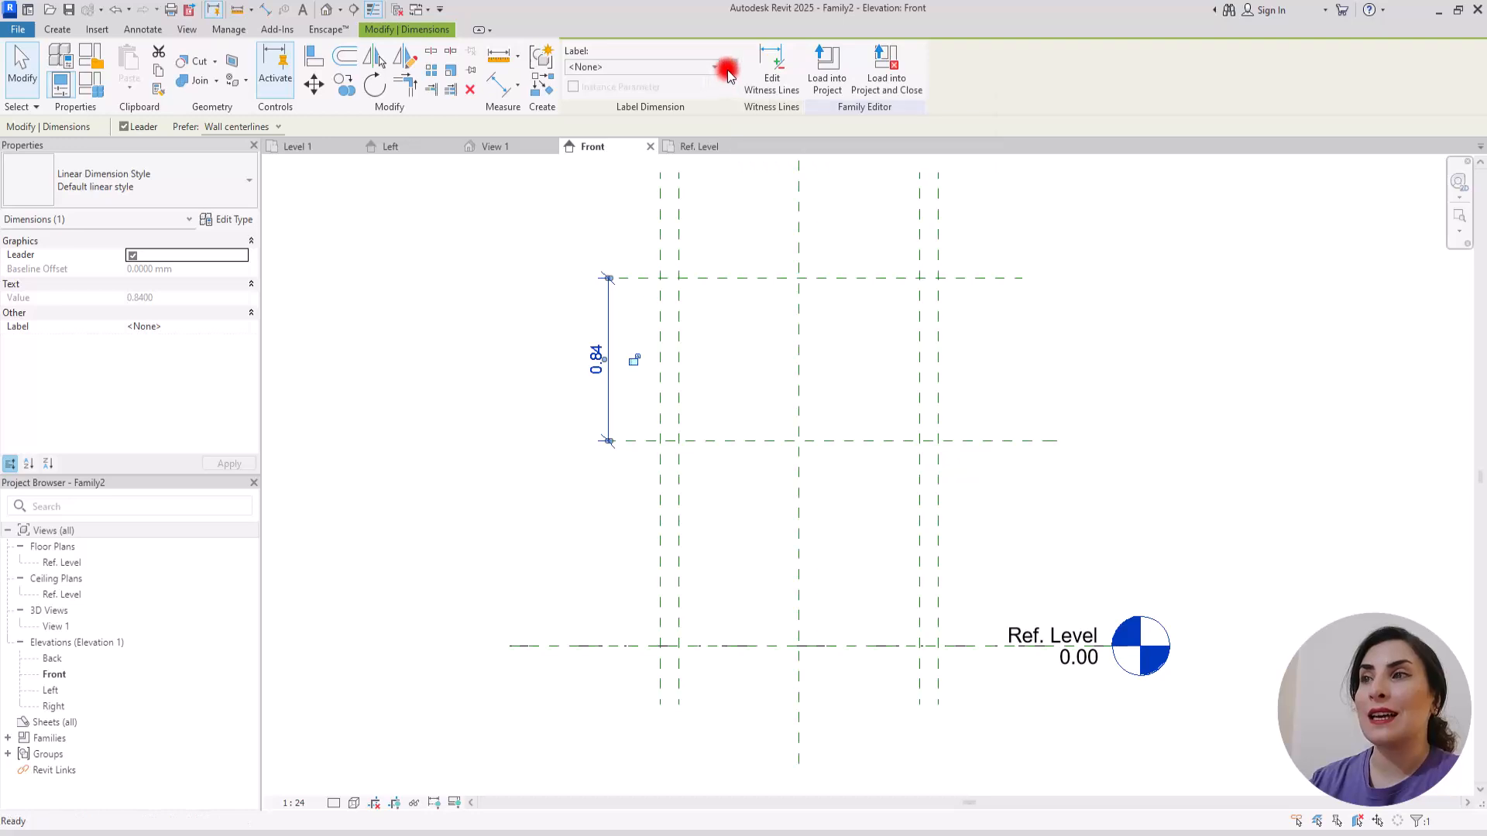
pyautogui.click(727, 70)
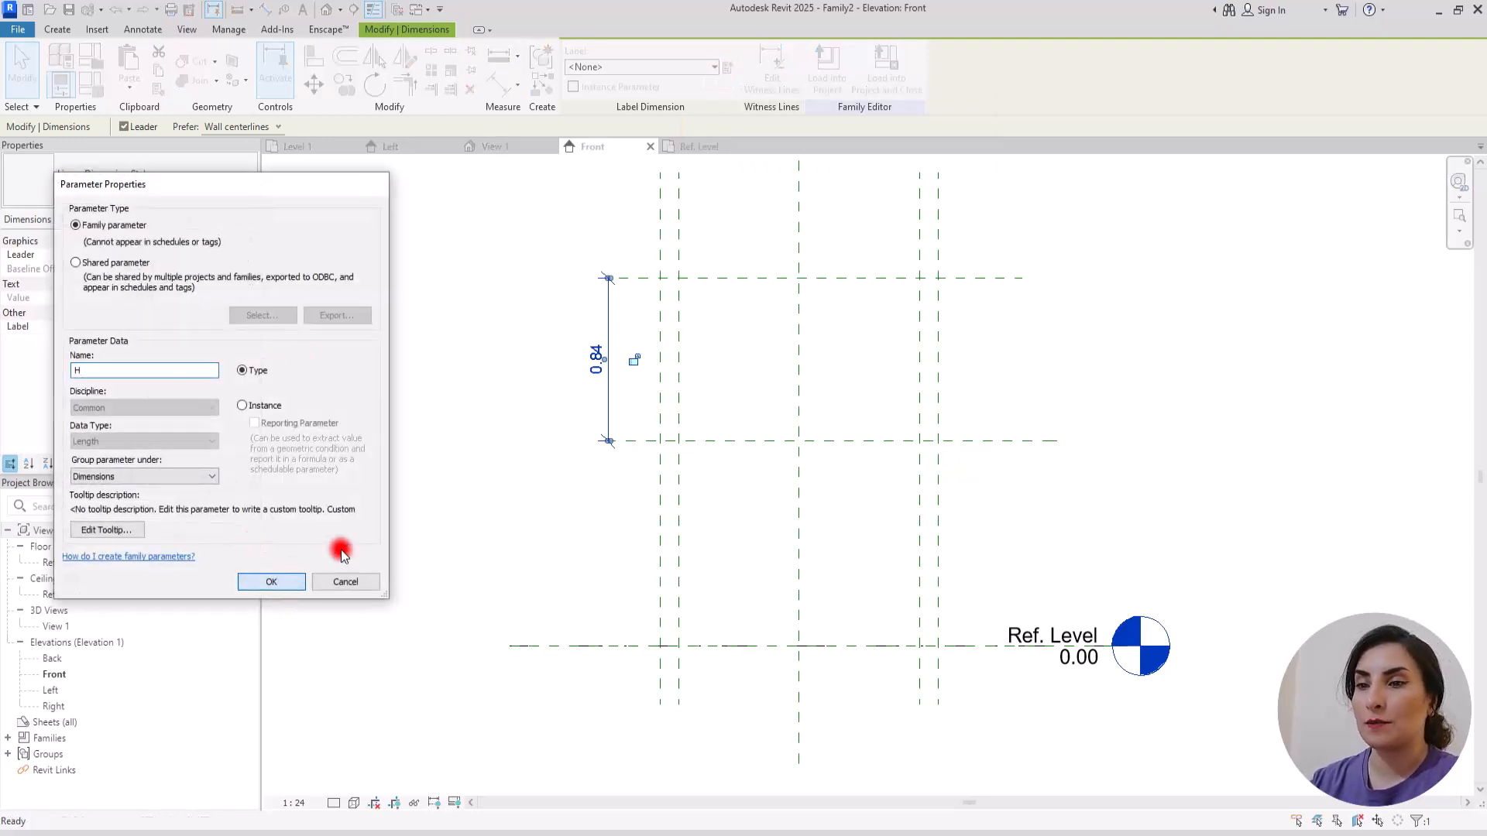
pyautogui.click(271, 581)
# Step: Name the lower horizontal reference plane "b" and the upper one "Top"
pyautogui.scroll(1, 836, 369)
pyautogui.moveTo(836, 369); pyautogui.dragTo(743, 388, button='middle')
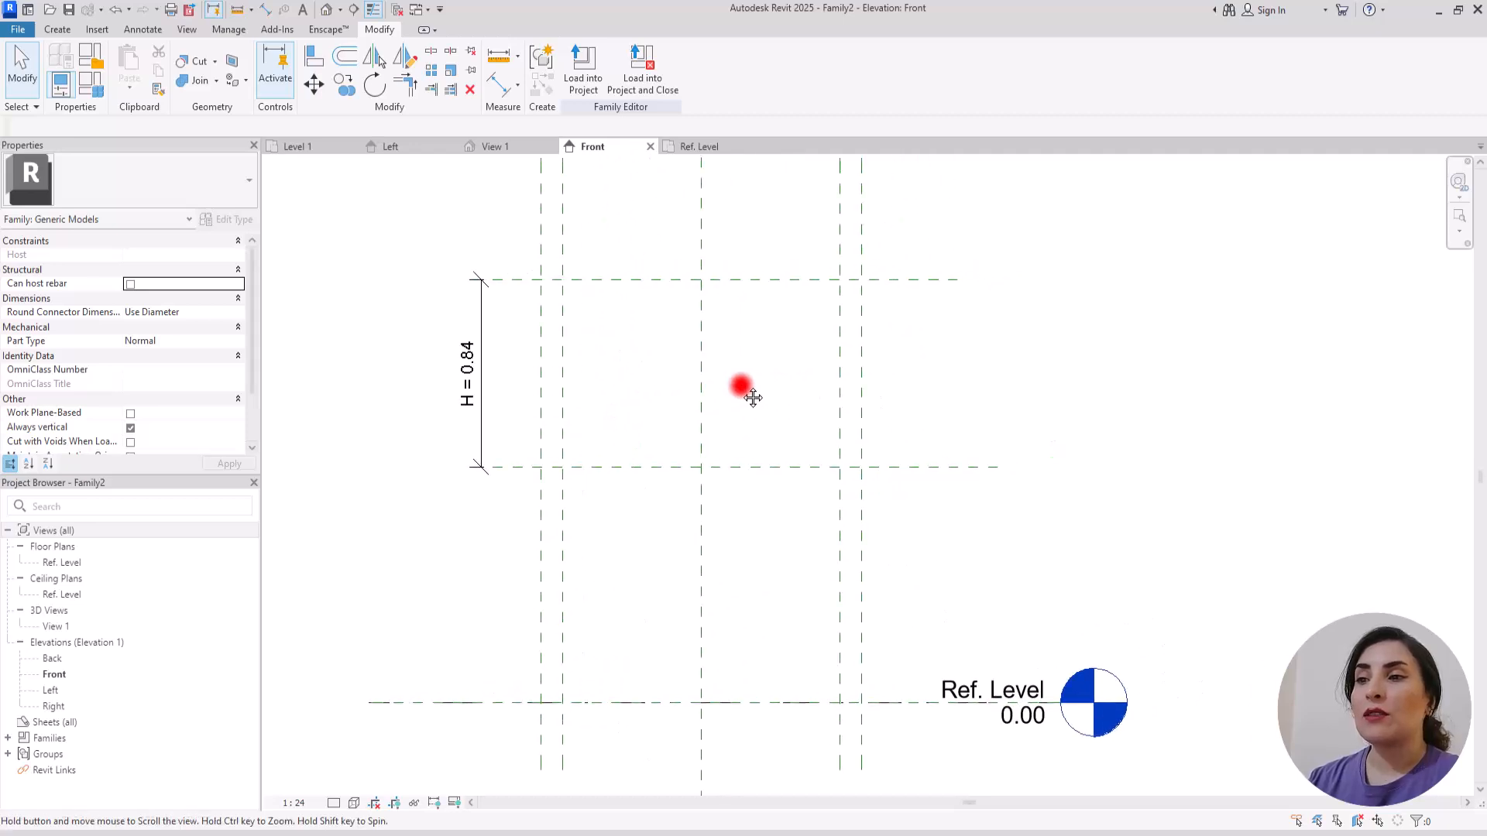
pyautogui.click(602, 467)
pyautogui.click(513, 474)
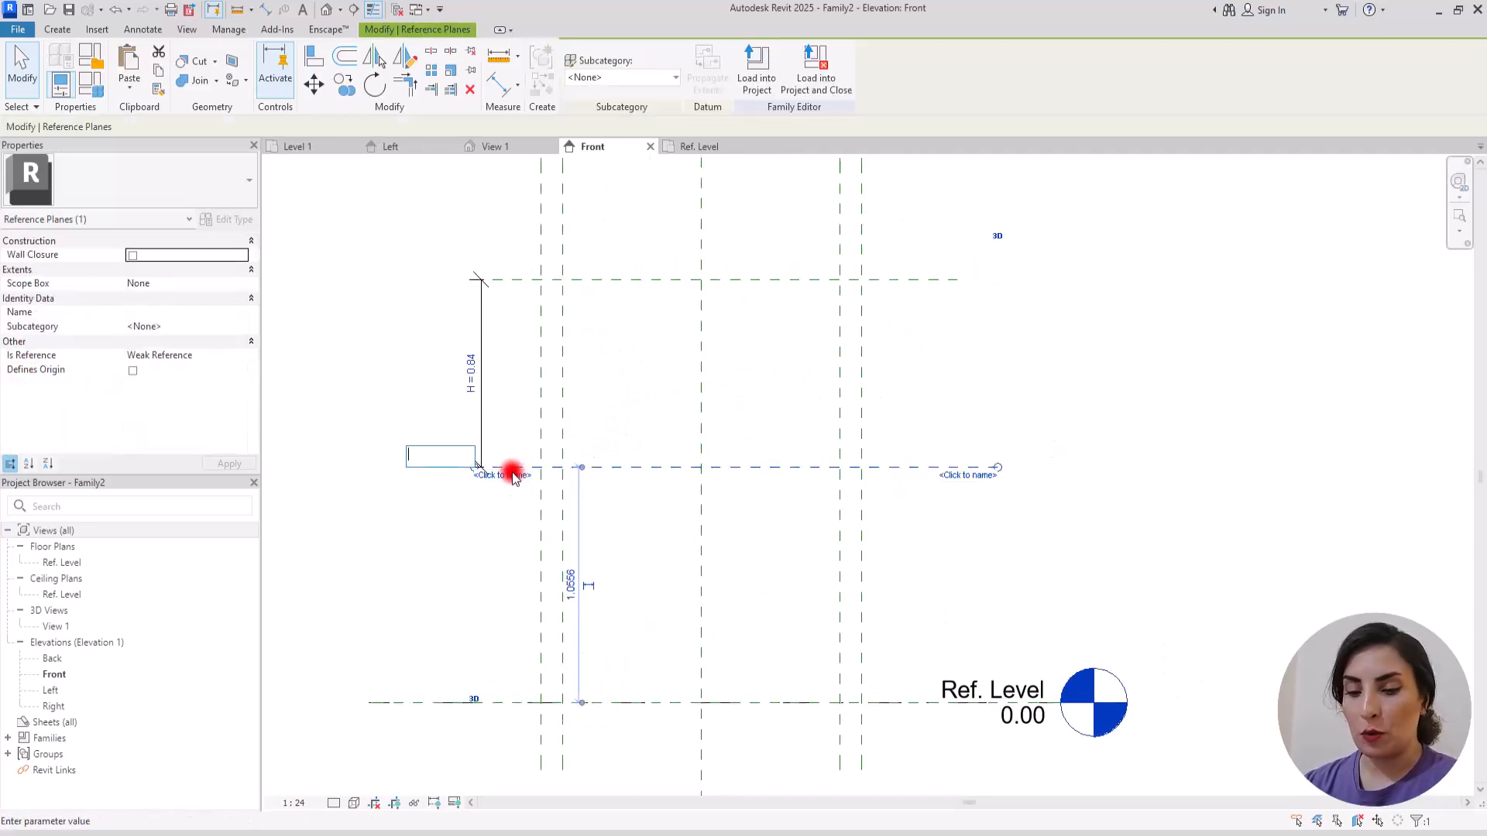
pyautogui.write('b')
pyautogui.press('Return')
pyautogui.click(585, 282)
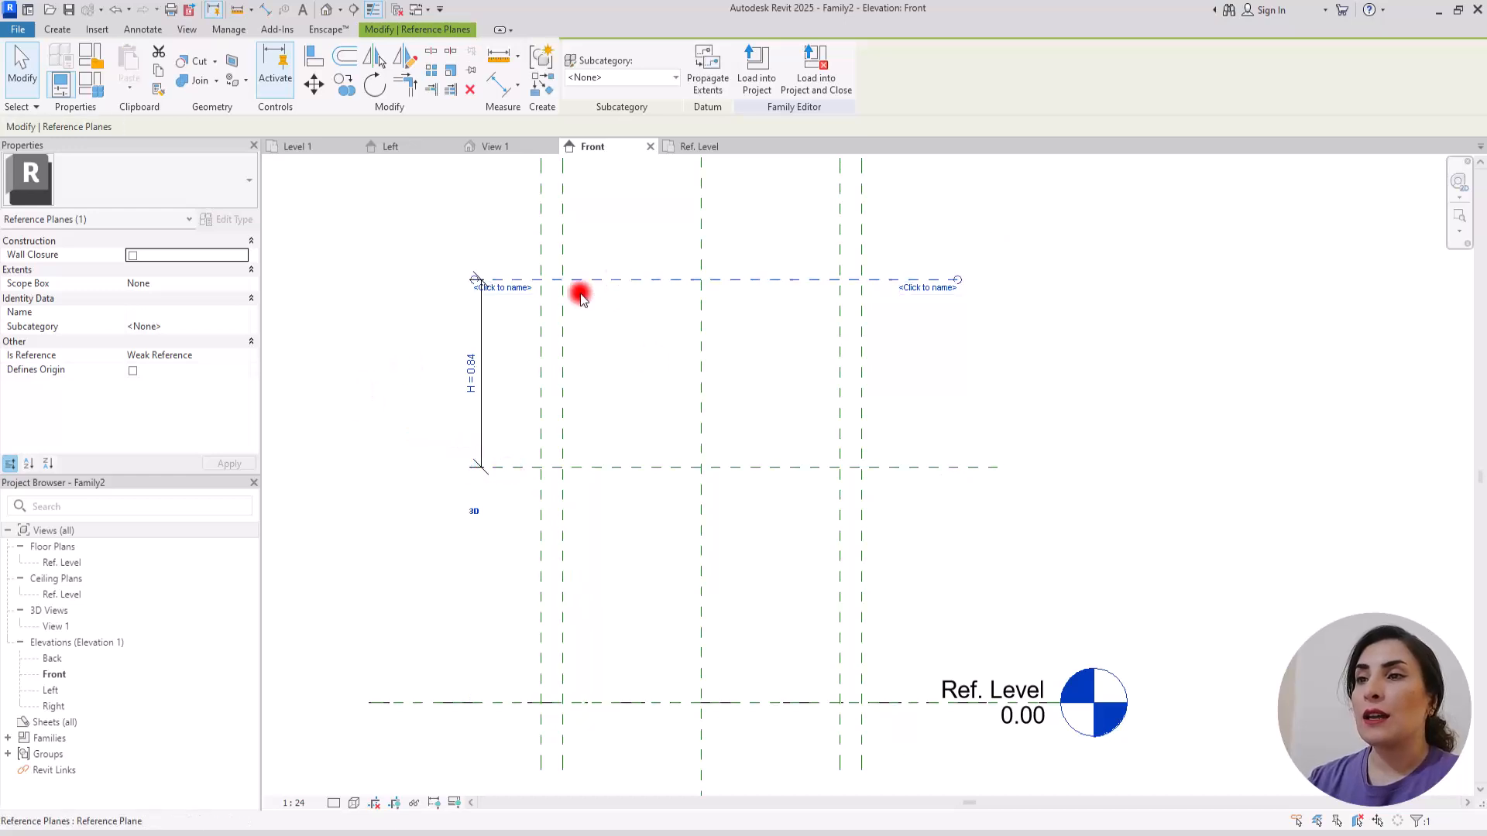
pyautogui.click(516, 287)
pyautogui.write('Top')
pyautogui.click(375, 378)
# Step: Return to the Ref. Level plan and create a new family from the profile template
pyautogui.click(701, 147)
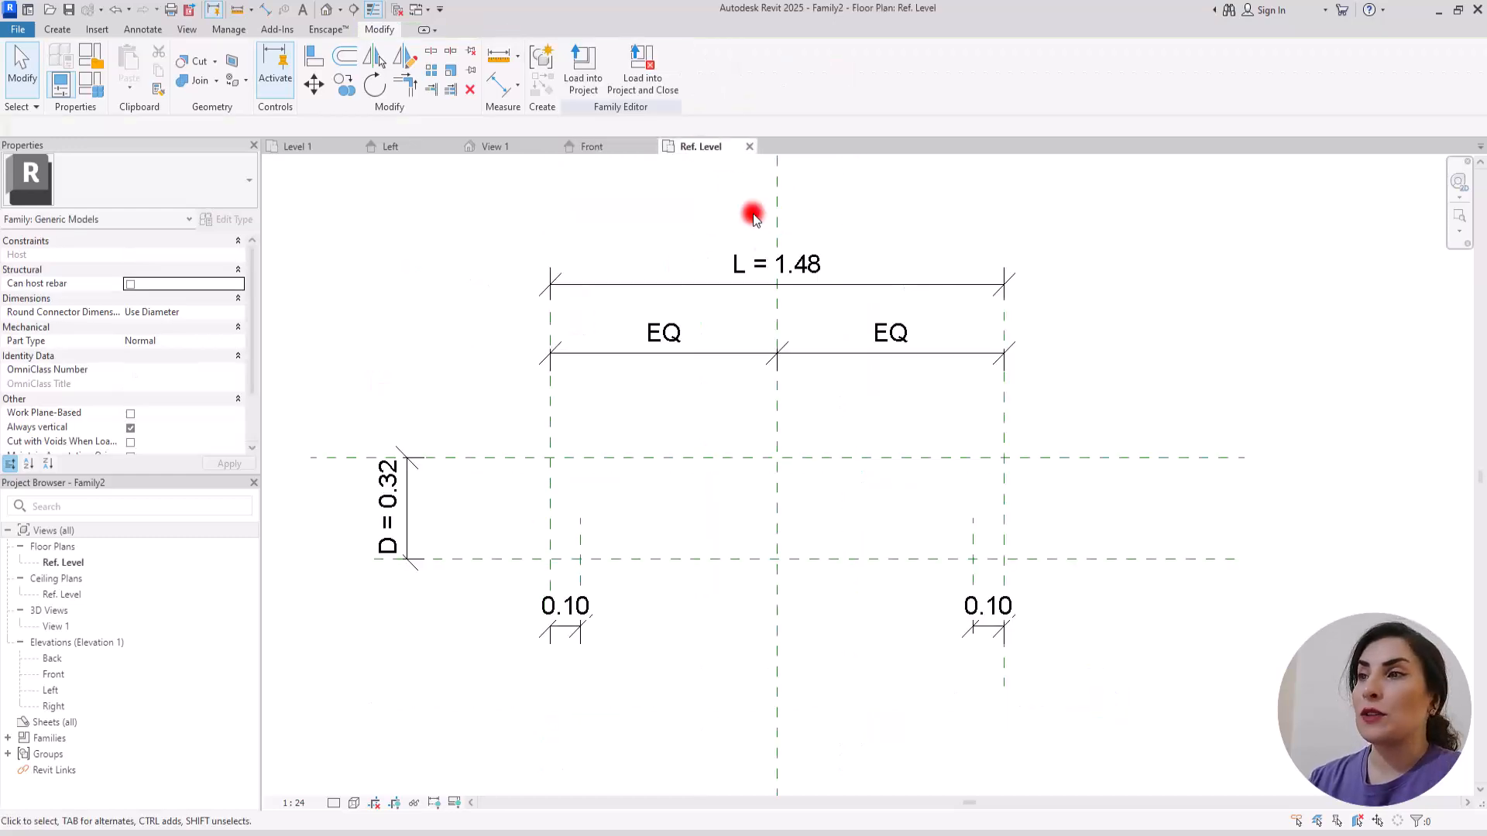
pyautogui.click(56, 30)
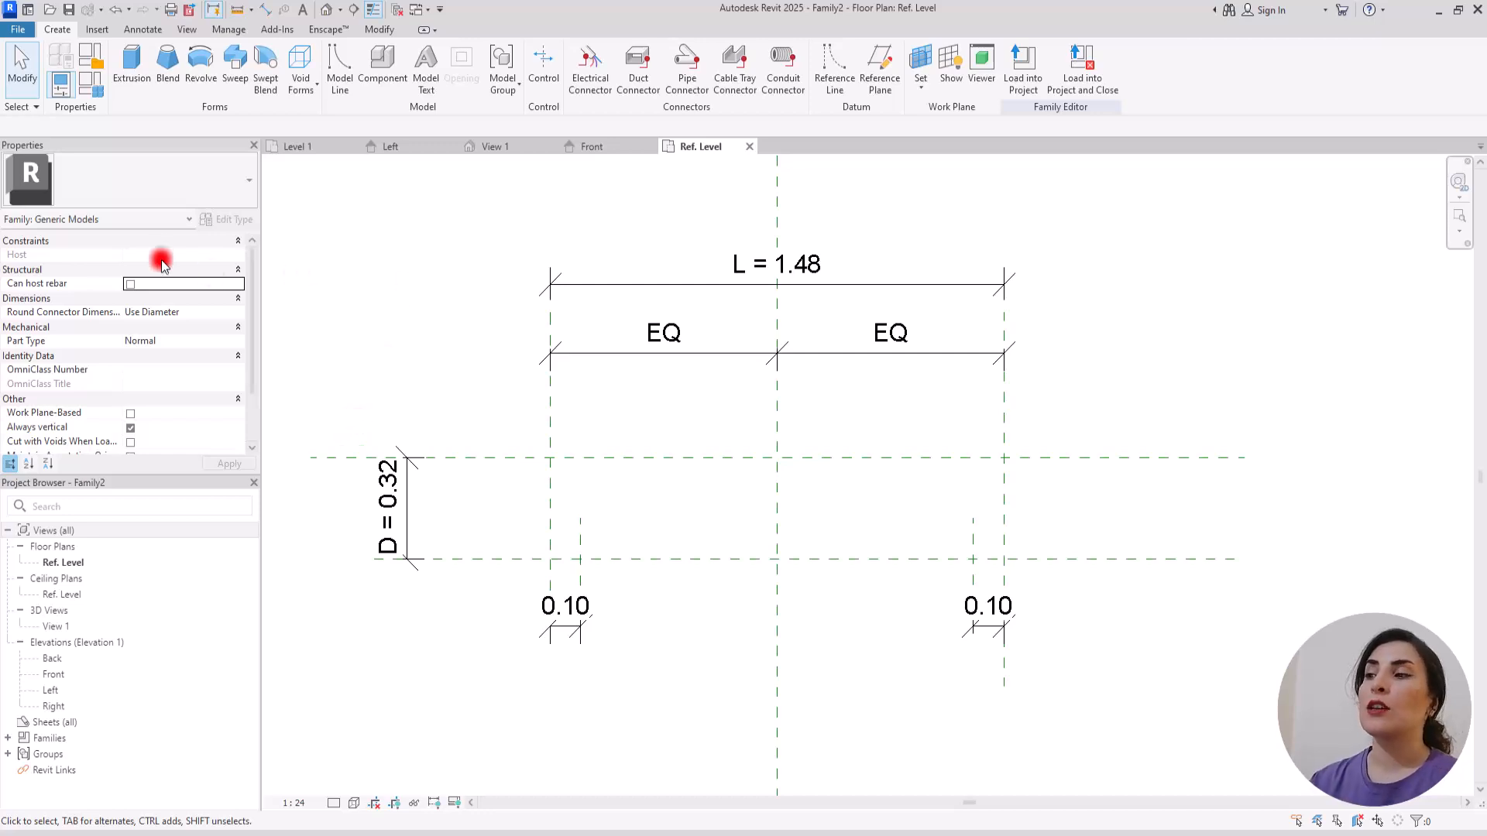
pyautogui.click(29, 30)
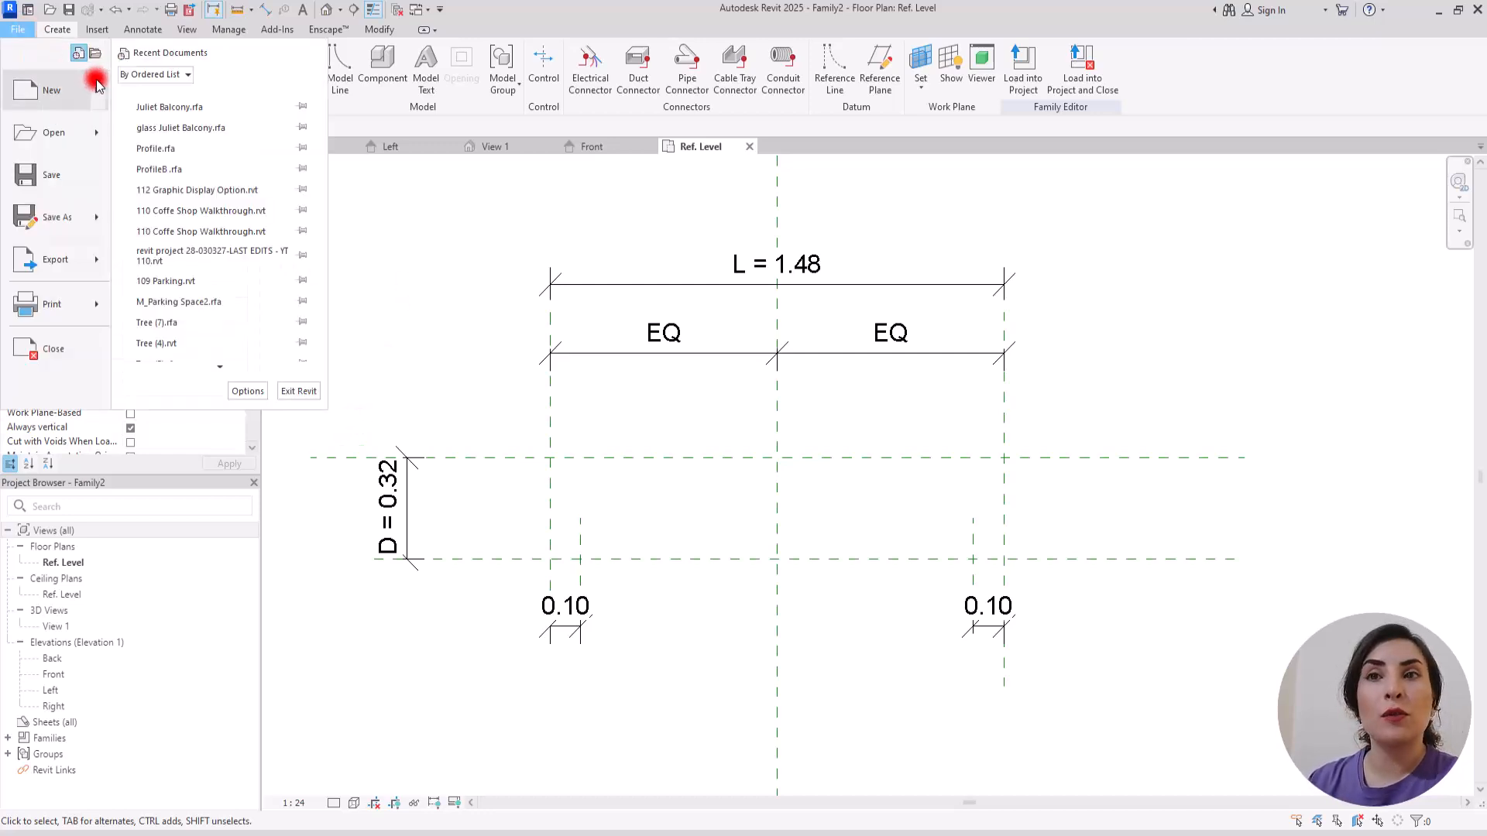
pyautogui.moveTo(96, 83)
pyautogui.click(206, 142)
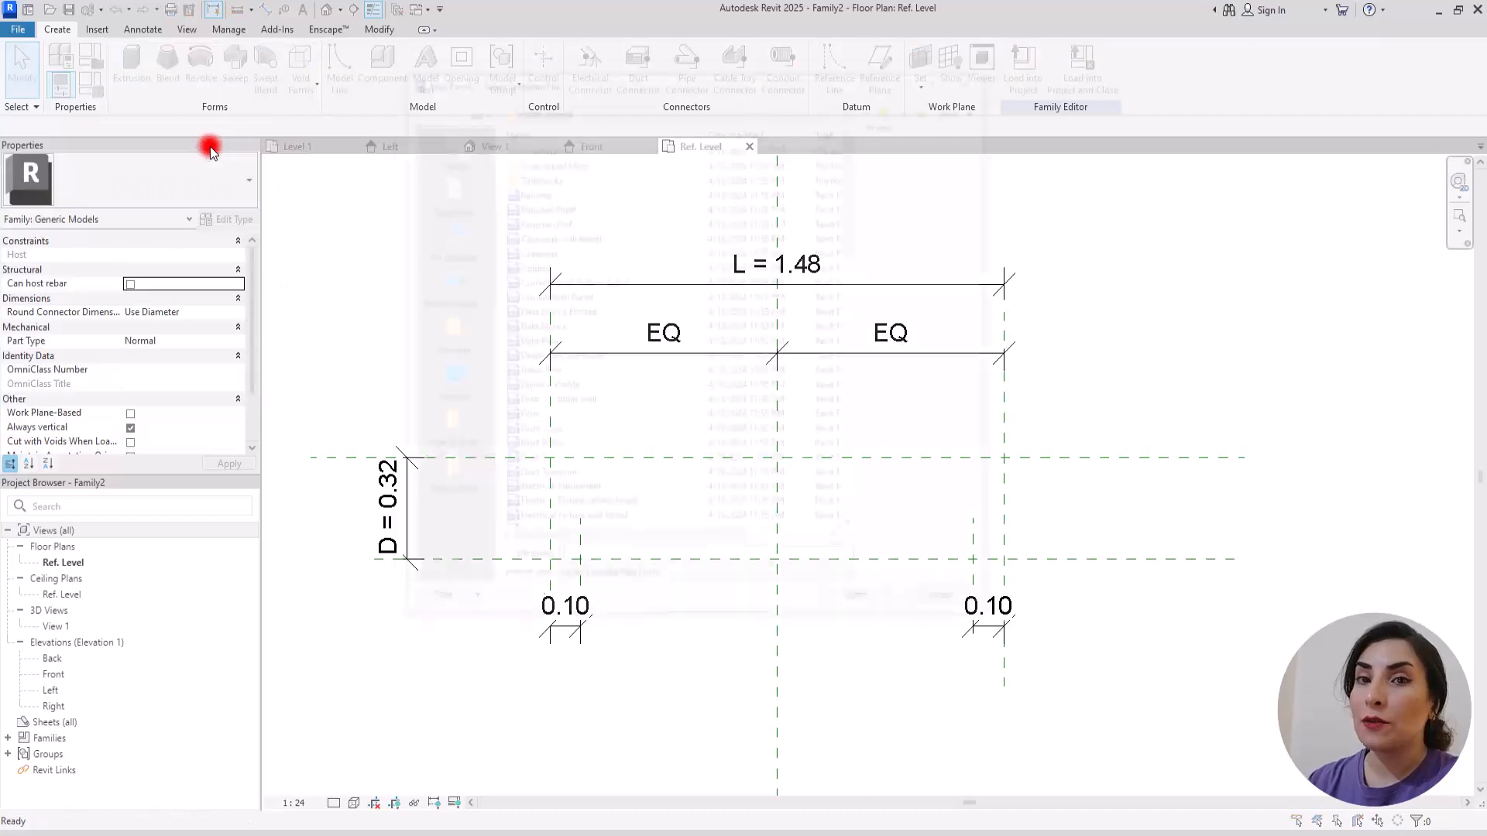
pyautogui.doubleClick(534, 220)
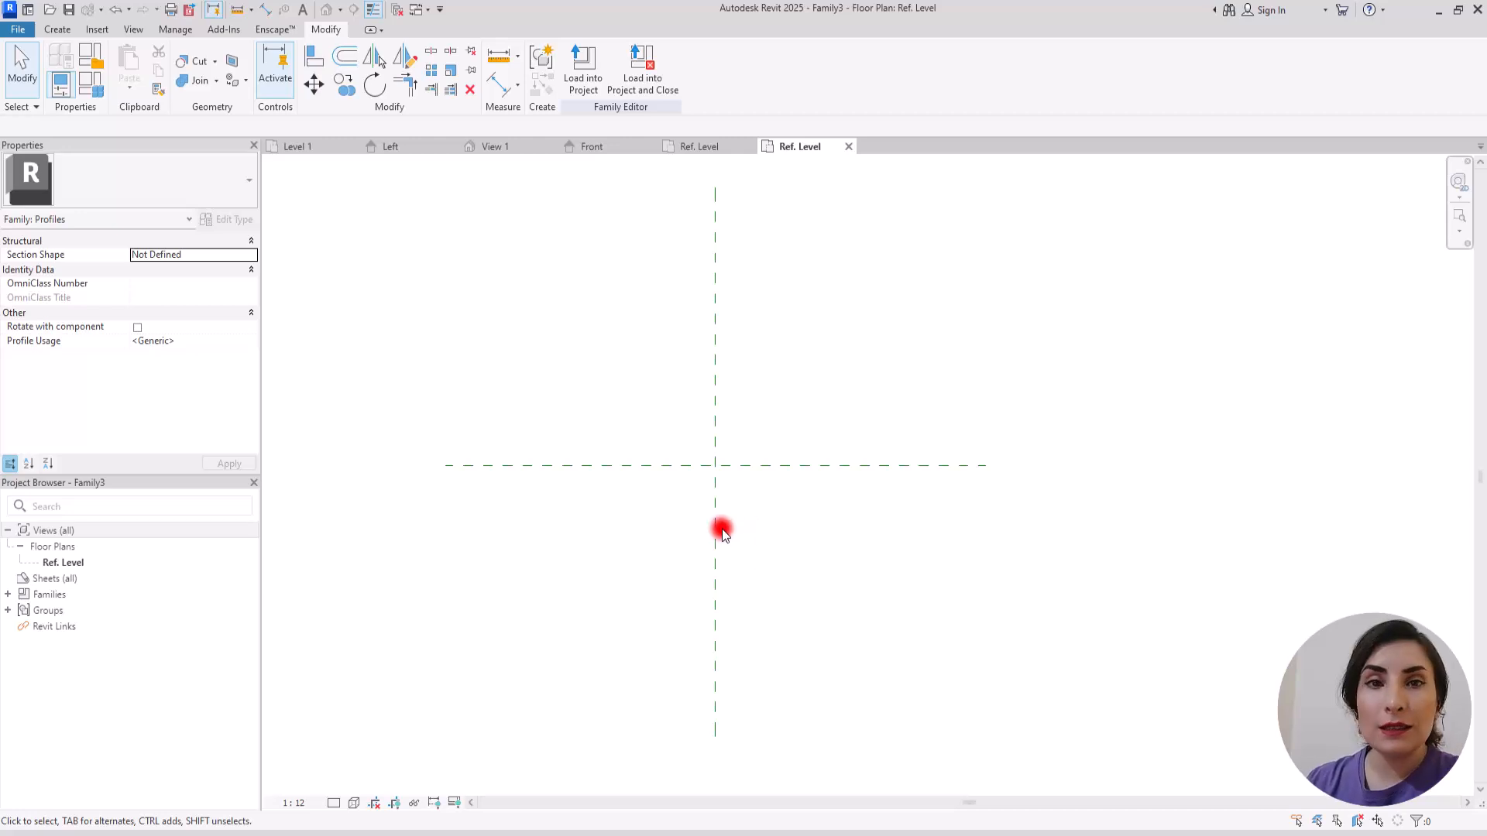
pyautogui.scroll(1, 745, 514)
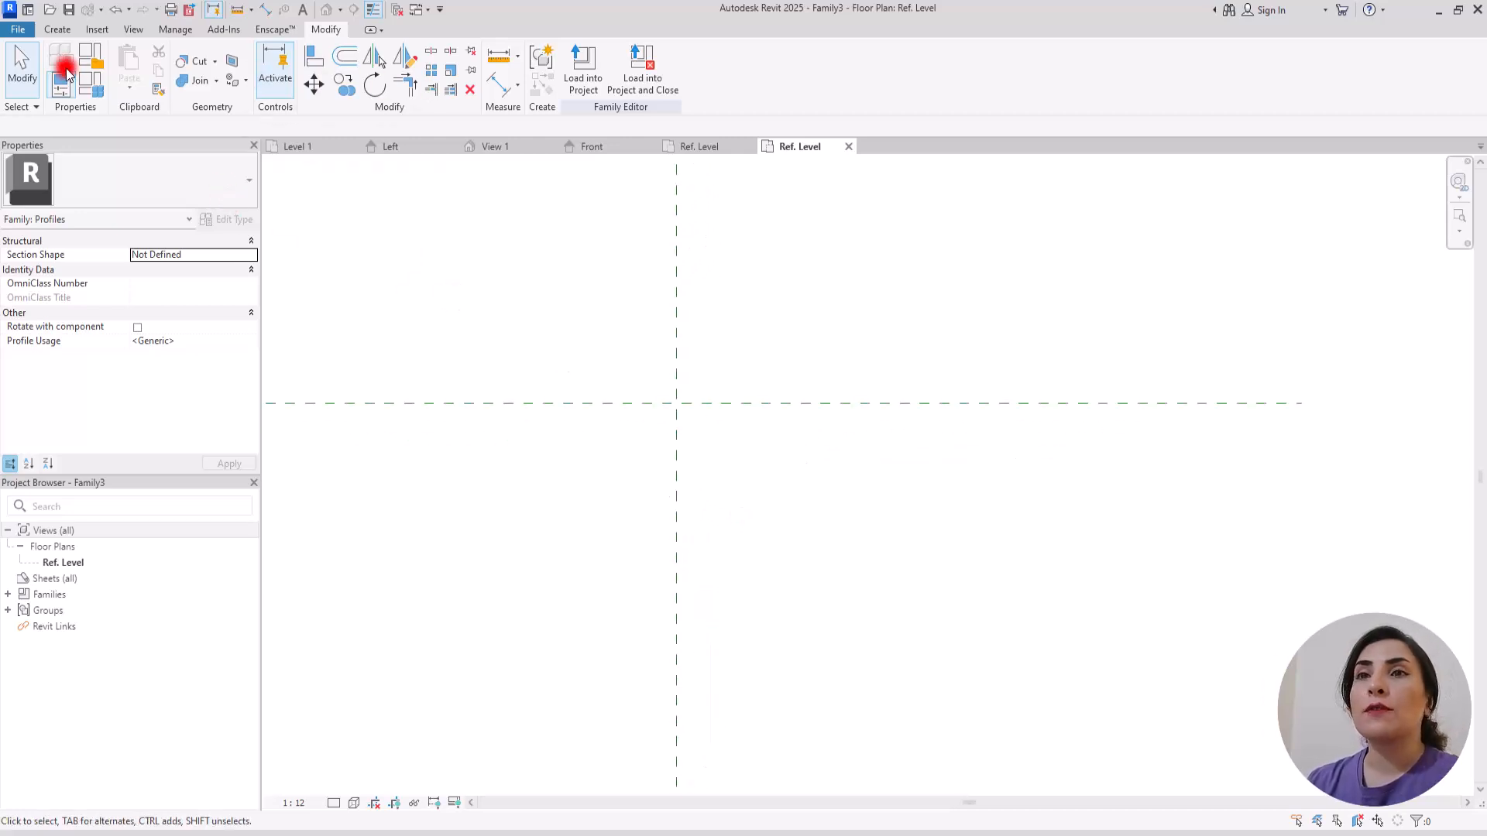
# Step: Place a vertical reference plane about 0.06 right of the centre plane and a horizontal one about 0.04 below the horizontal centre plane
pyautogui.click(58, 30)
pyautogui.click(561, 70)
pyautogui.moveTo(803, 426); pyautogui.dragTo(737, 378, button='middle')
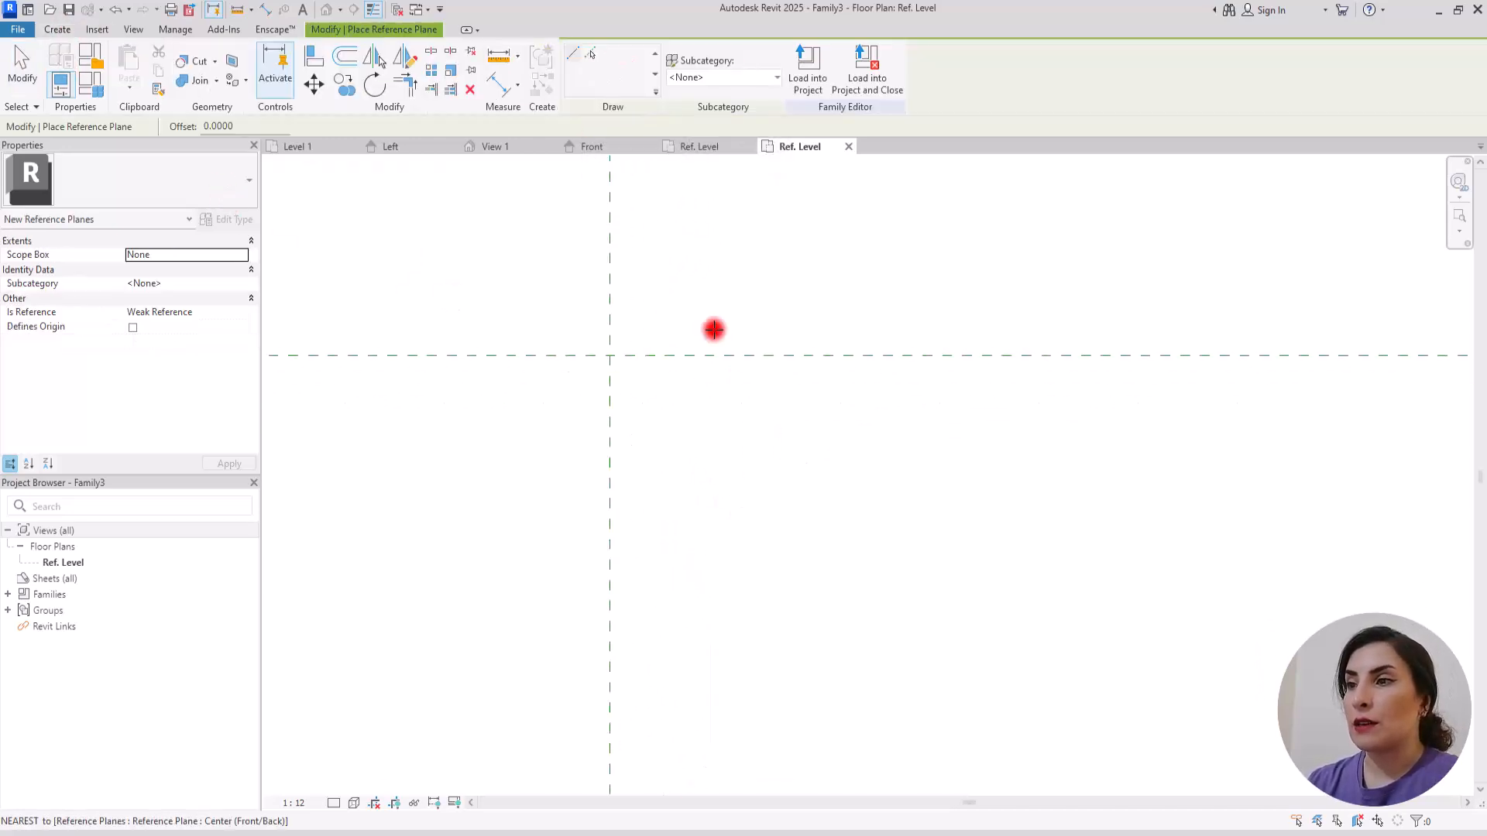
pyautogui.click(690, 286)
pyautogui.click(688, 491)
pyautogui.click(510, 409)
pyautogui.click(885, 409)
# Step: Add aligned dimensions between the two horizontal reference planes and between the two vertical reference planes
pyautogui.click(498, 84)
pyautogui.click(727, 350)
pyautogui.click(728, 407)
pyautogui.click(835, 485)
pyautogui.click(690, 463)
pyautogui.click(610, 474)
pyautogui.click(459, 565)
pyautogui.press('Escape')
# Step: Label the horizontal dimension with a new type family parameter named L
pyautogui.click(649, 565)
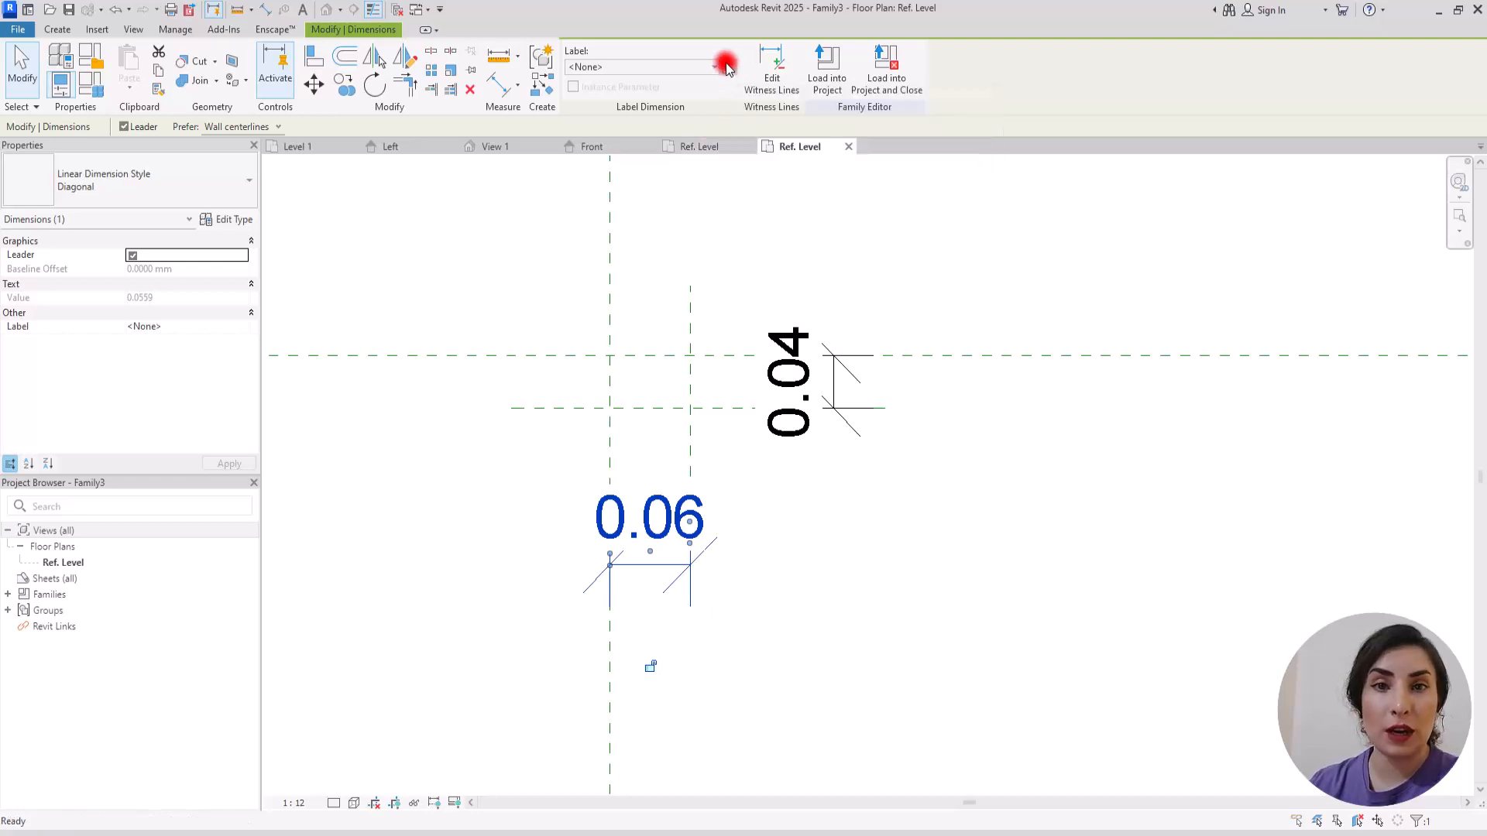
pyautogui.click(727, 69)
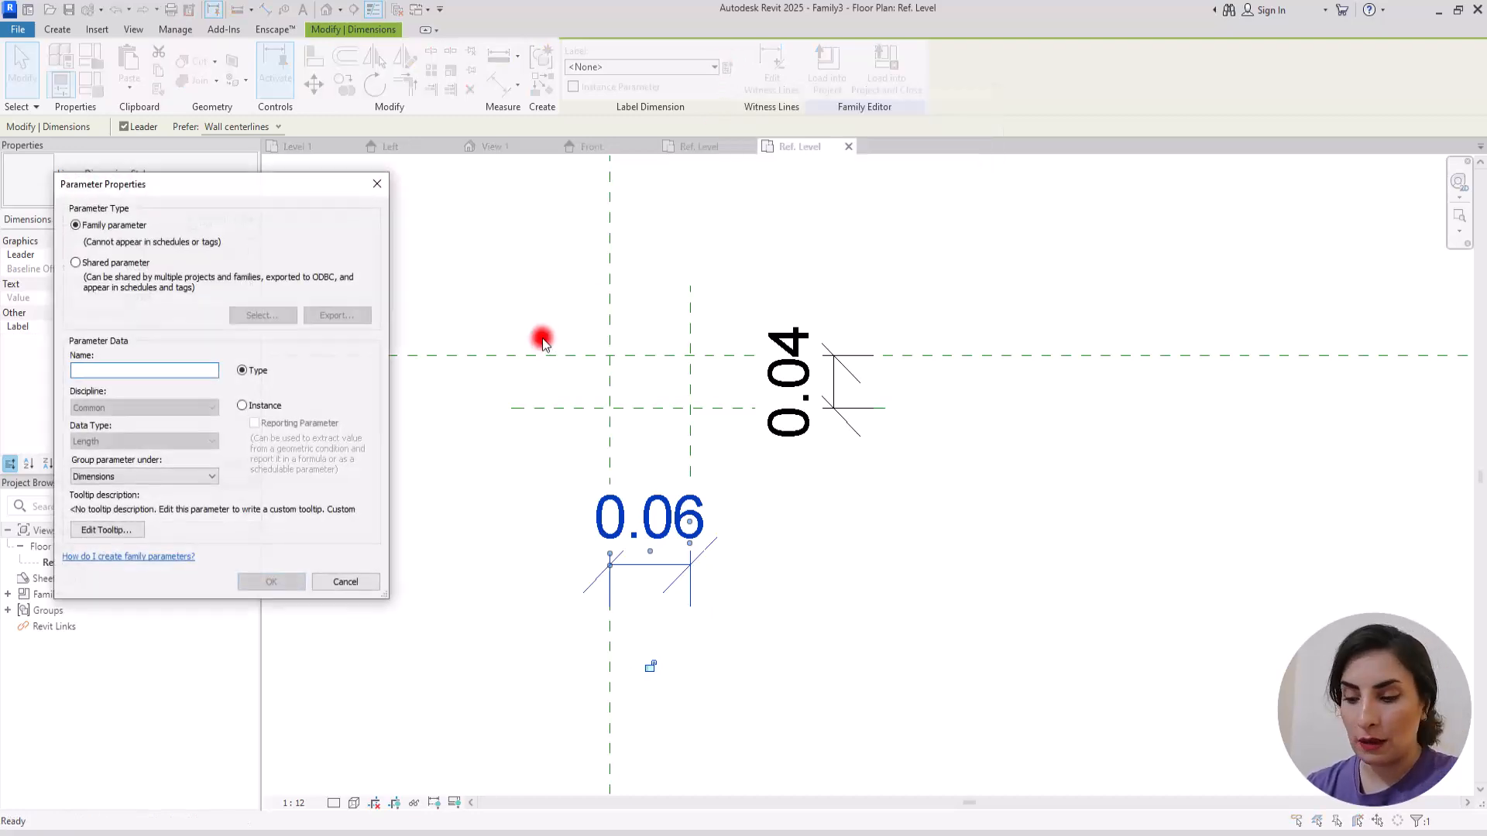
pyautogui.write('L')
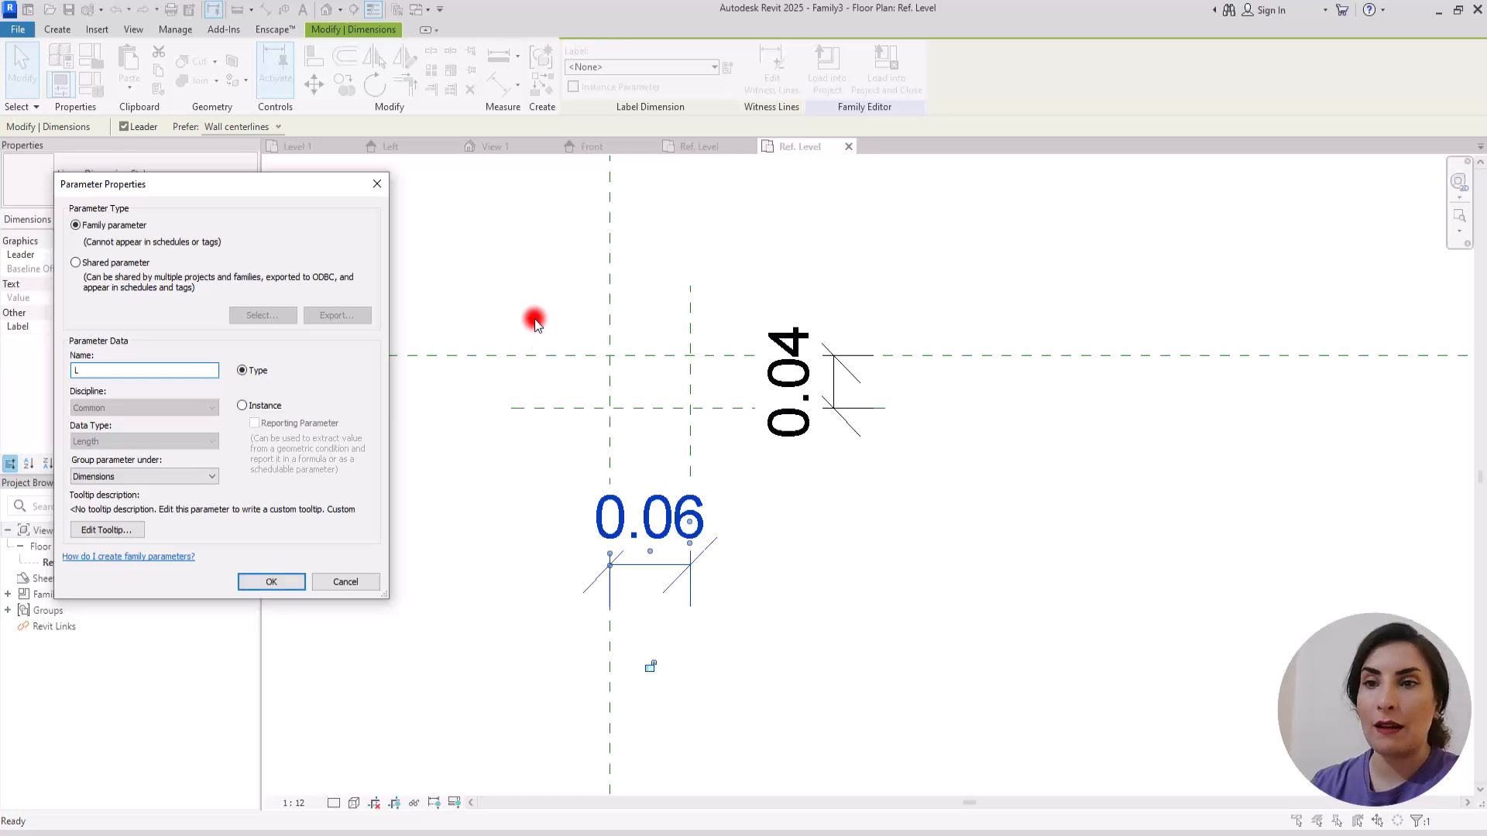
pyautogui.click(288, 581)
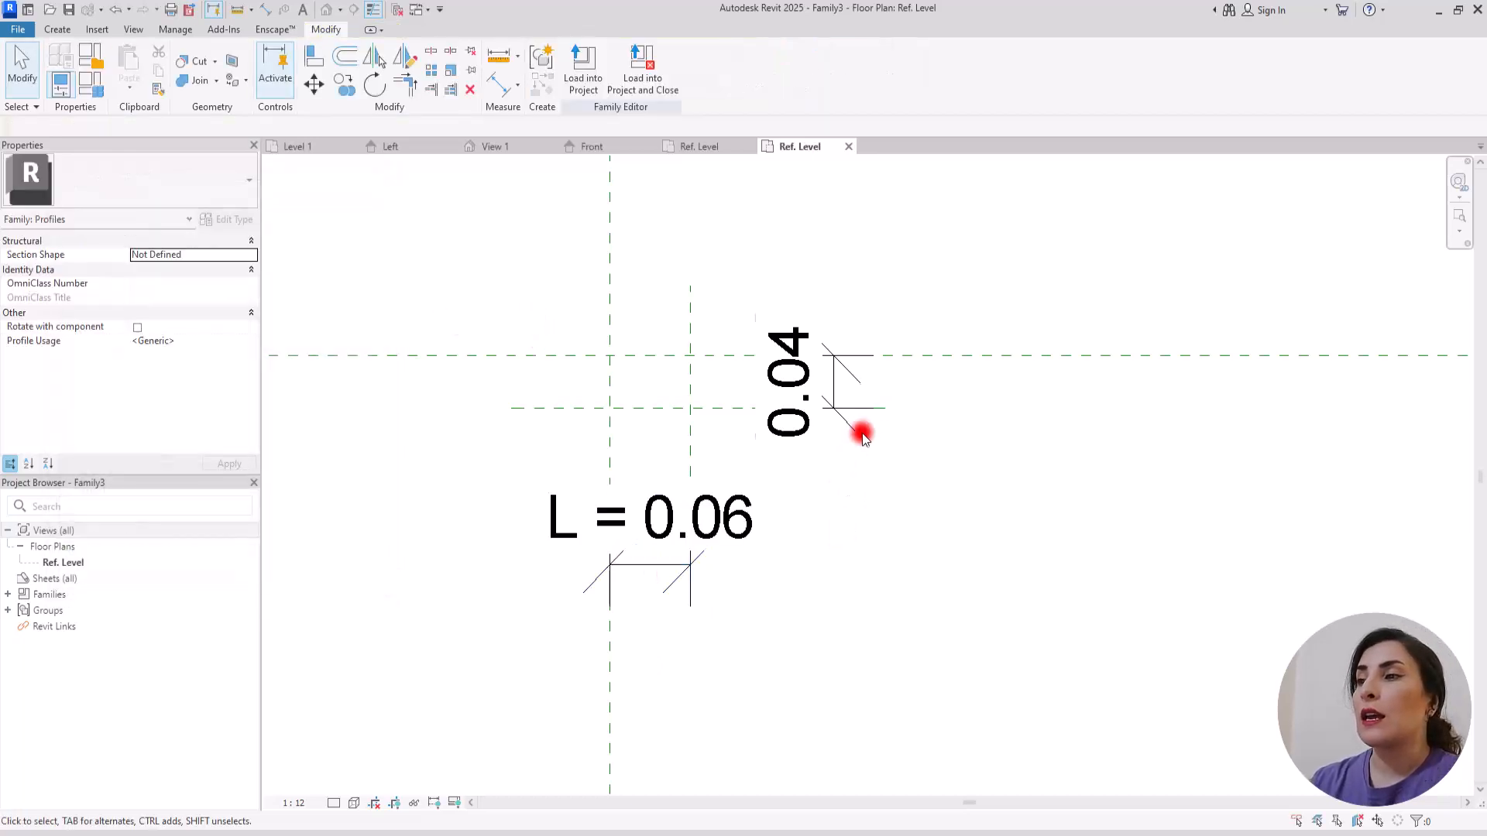
# Step: Label the vertical dimension with a new type family parameter named W
pyautogui.click(872, 405)
pyautogui.click(729, 68)
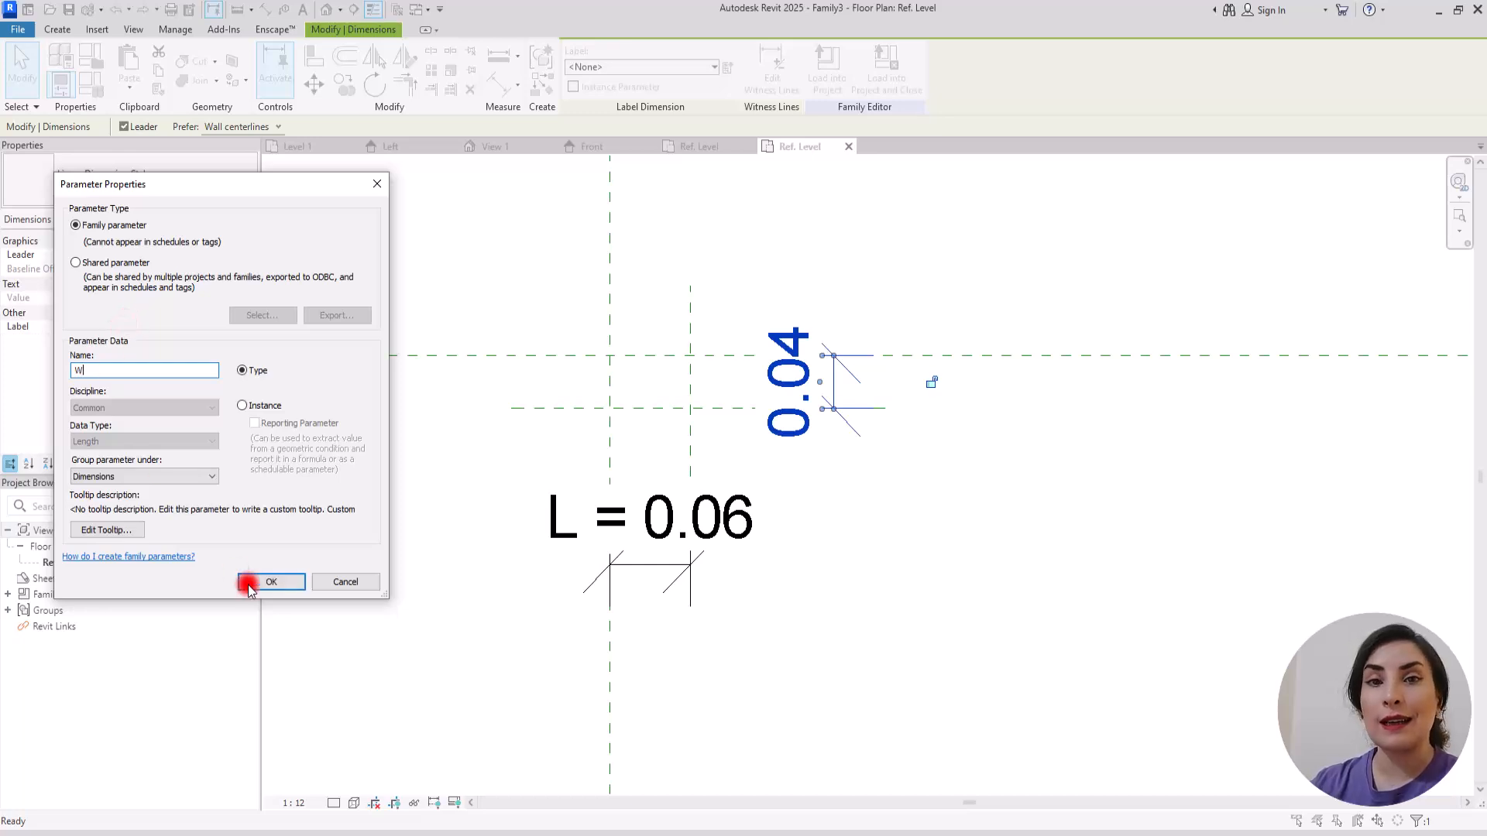
pyautogui.click(277, 582)
pyautogui.click(484, 587)
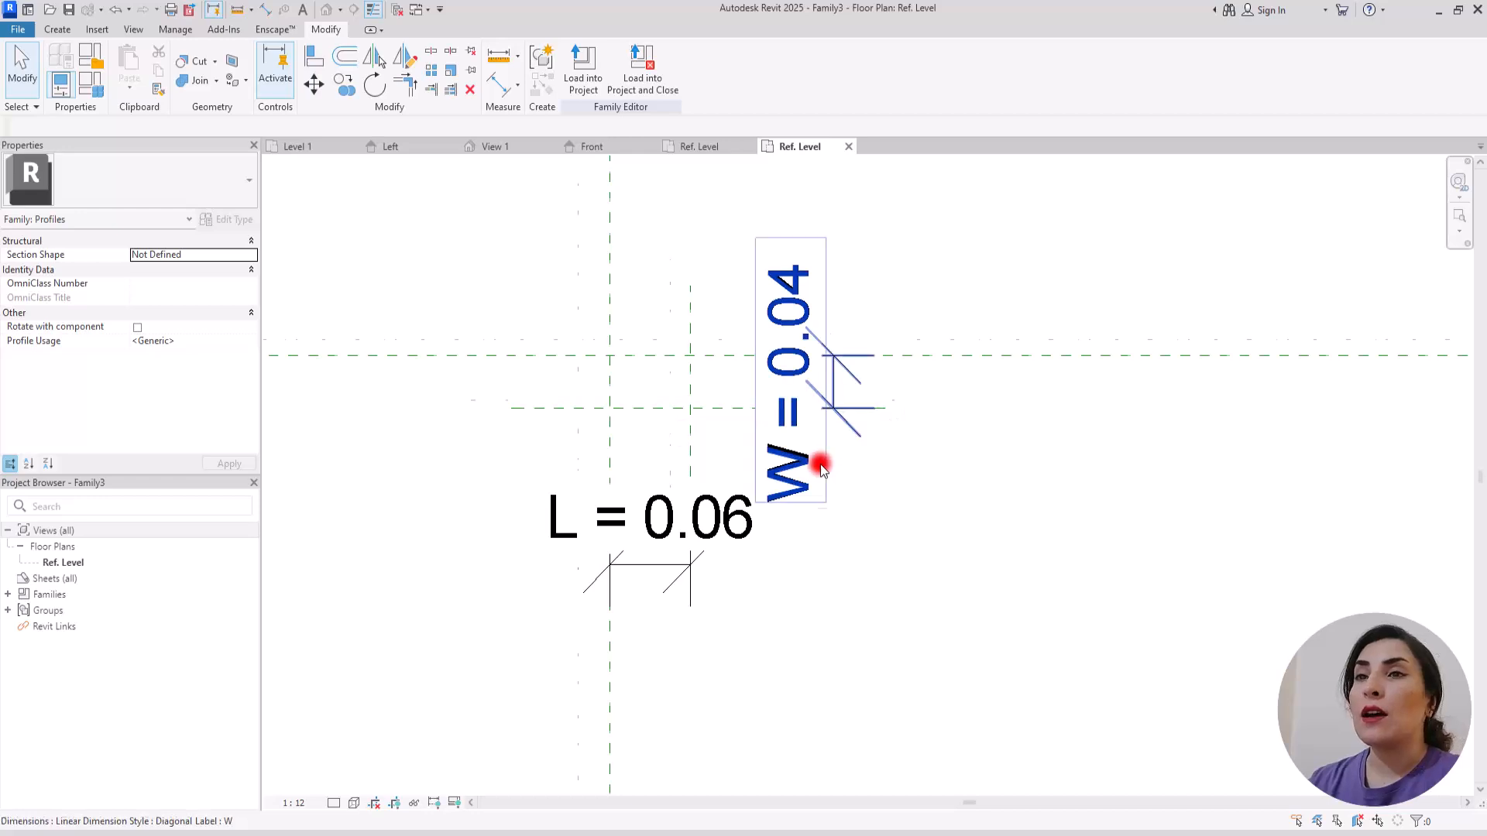
# Step: Draw a rectangular profile line loop between the intersections of the four reference planes
pyautogui.scroll(1, 821, 457)
pyautogui.click(57, 30)
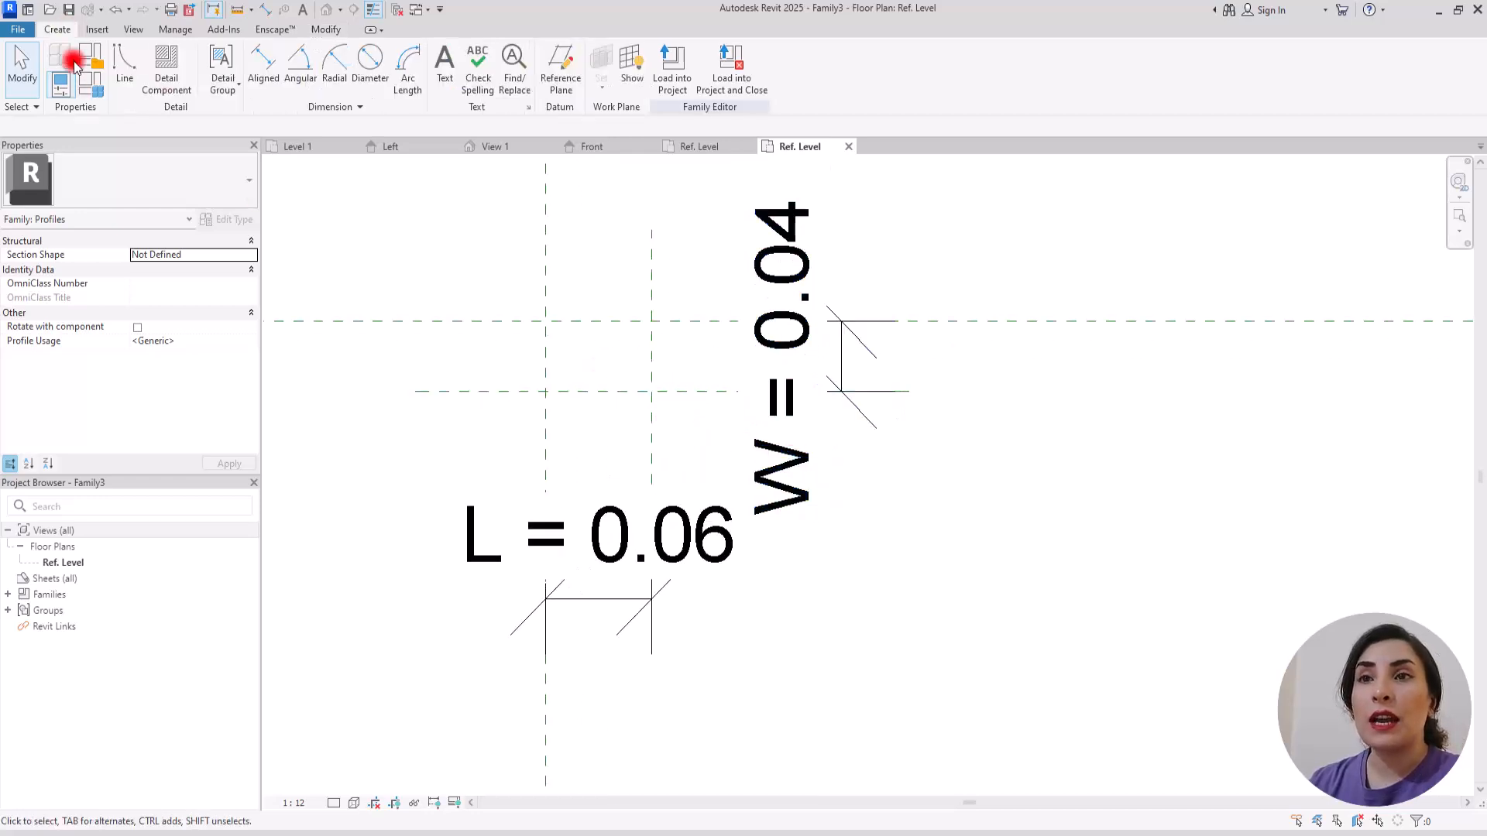
pyautogui.click(128, 66)
pyautogui.click(592, 55)
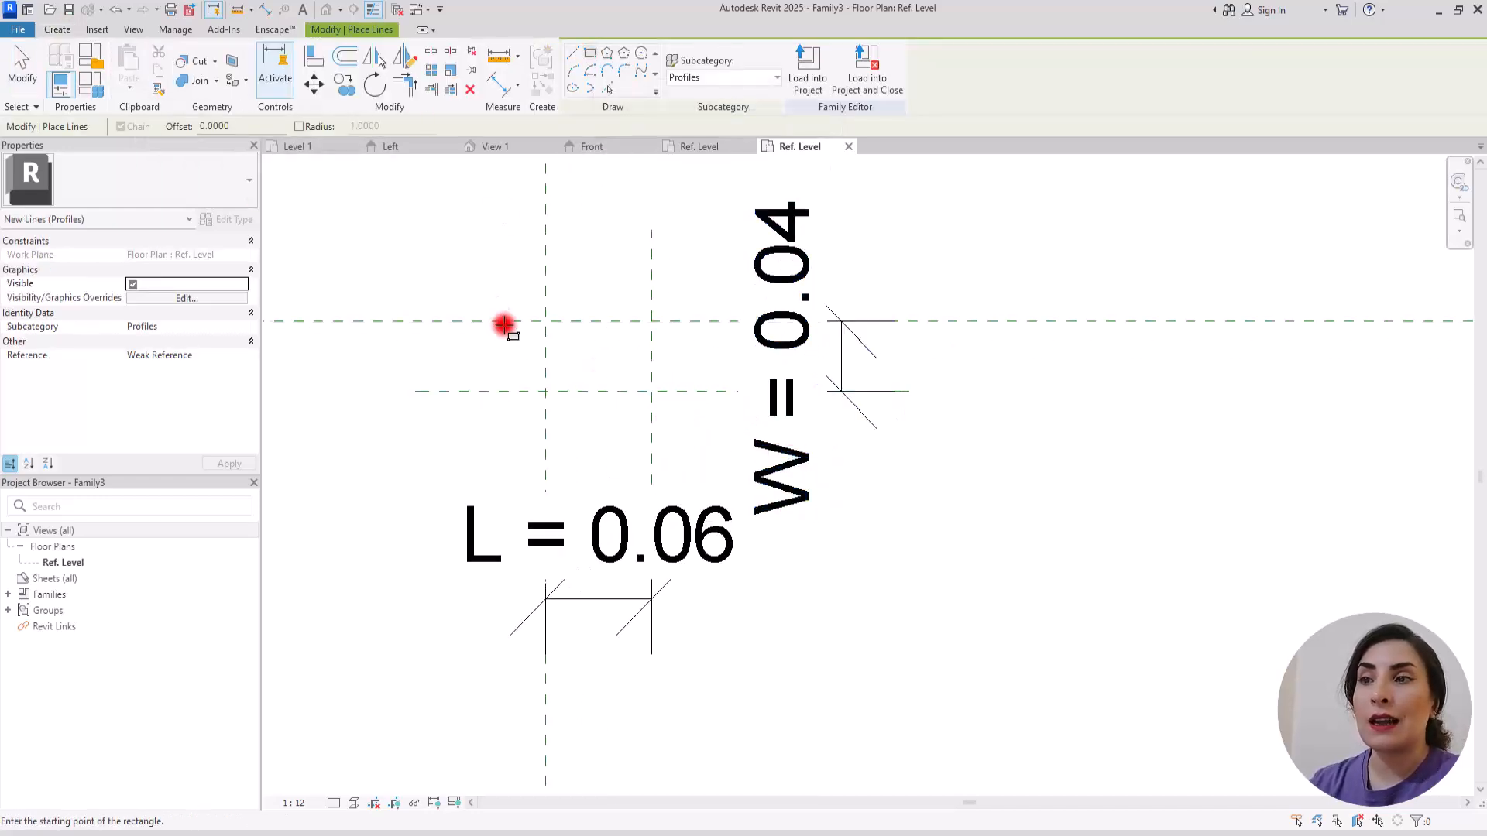
pyautogui.click(546, 317)
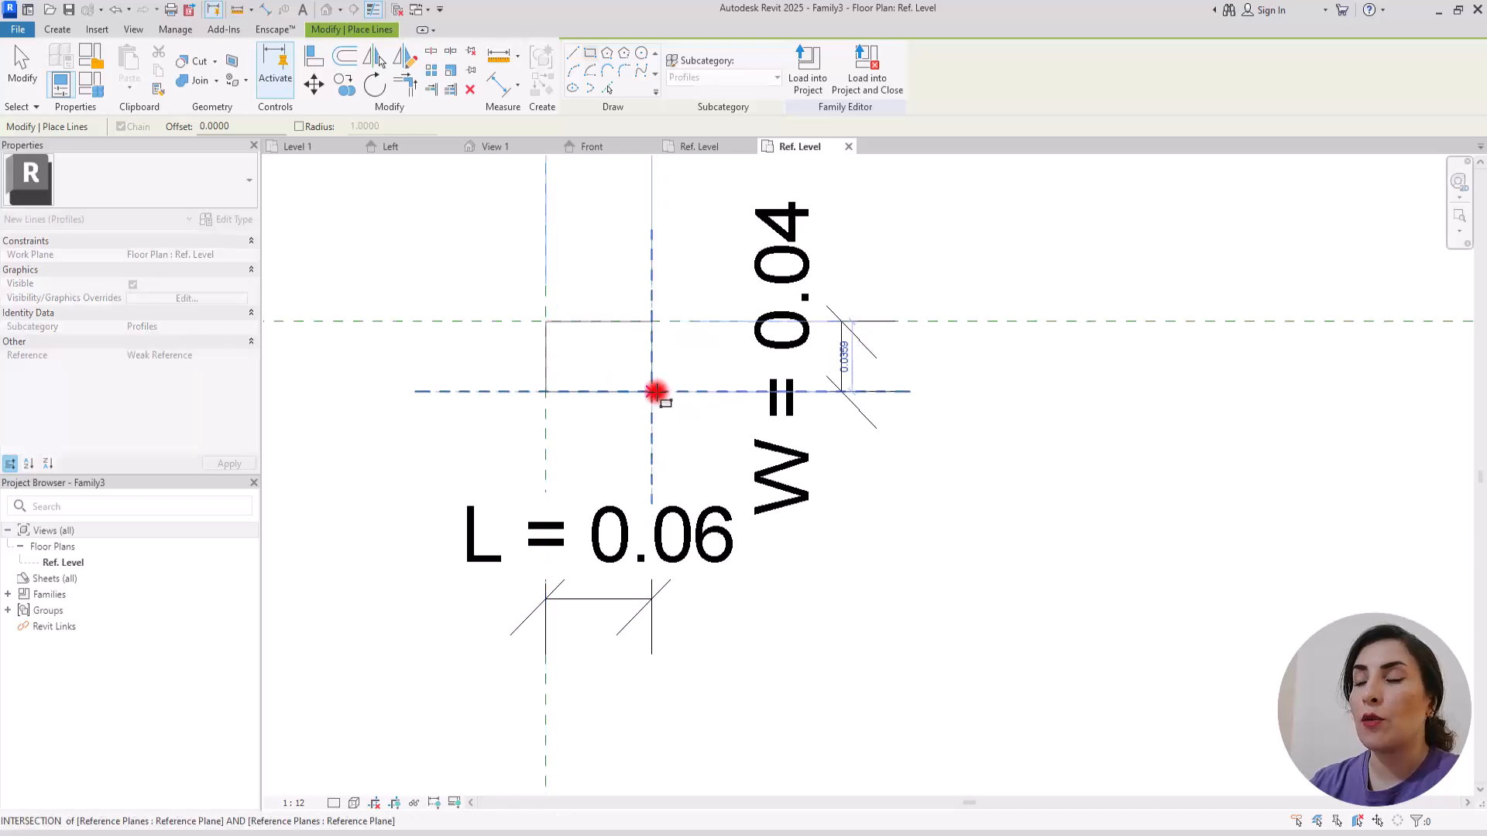
pyautogui.click(652, 391)
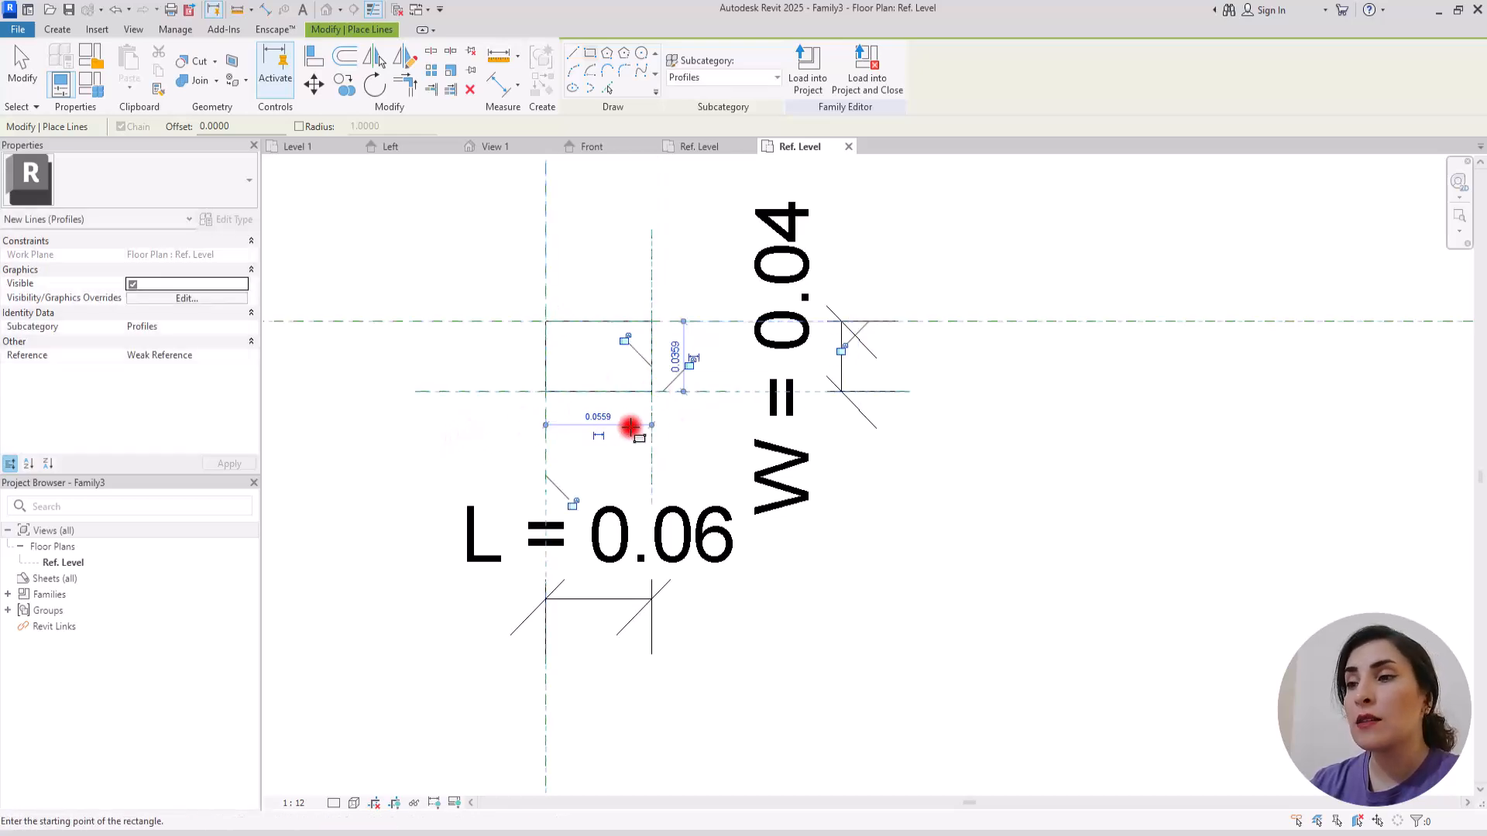
# Step: Lock the rectangle's edges to their reference planes and finish placing lines
pyautogui.click(574, 503)
pyautogui.click(624, 340)
pyautogui.click(689, 361)
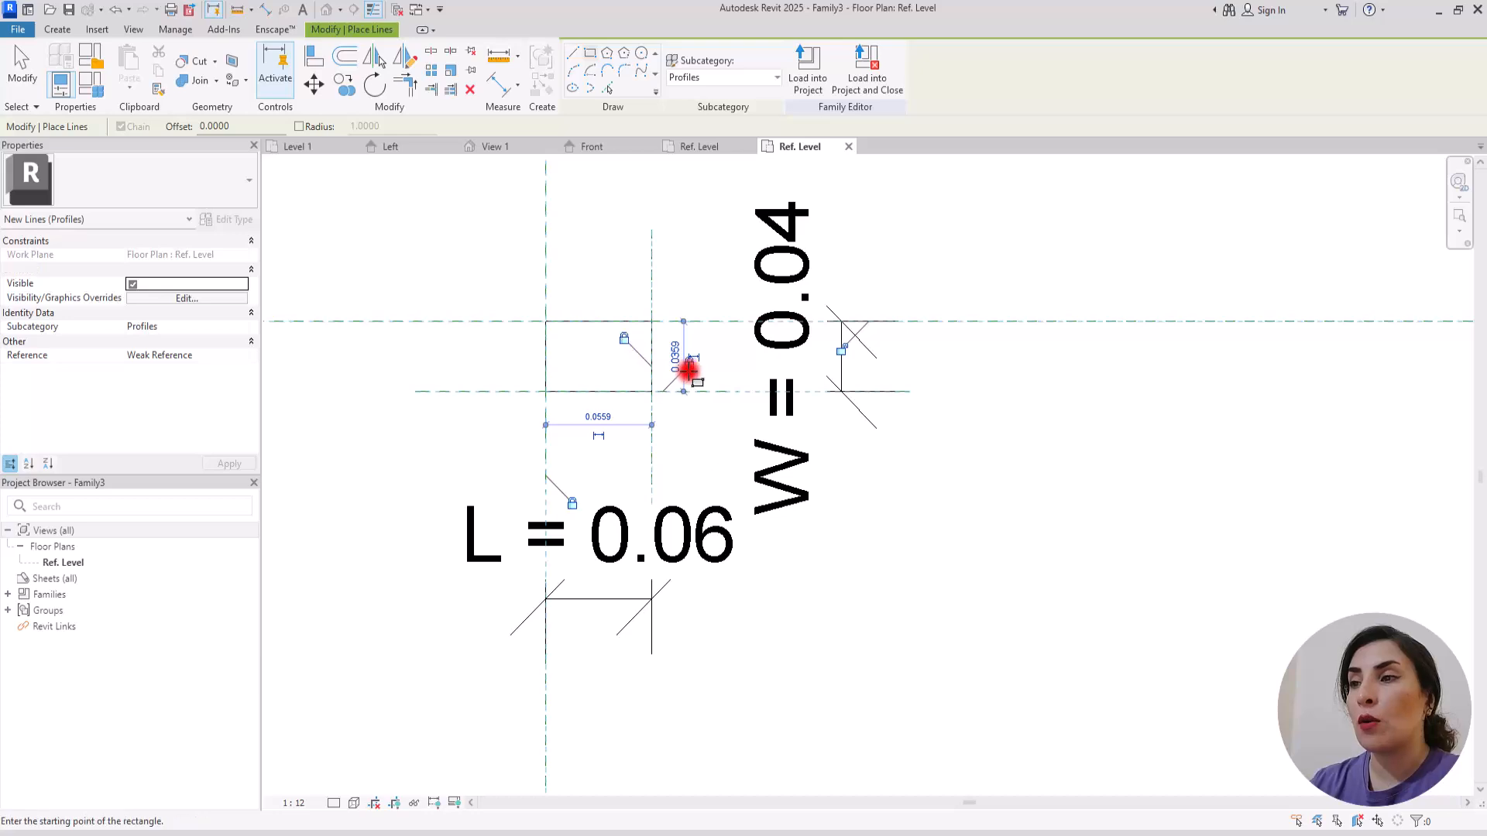
pyautogui.press('Escape')
pyautogui.press('Escape')
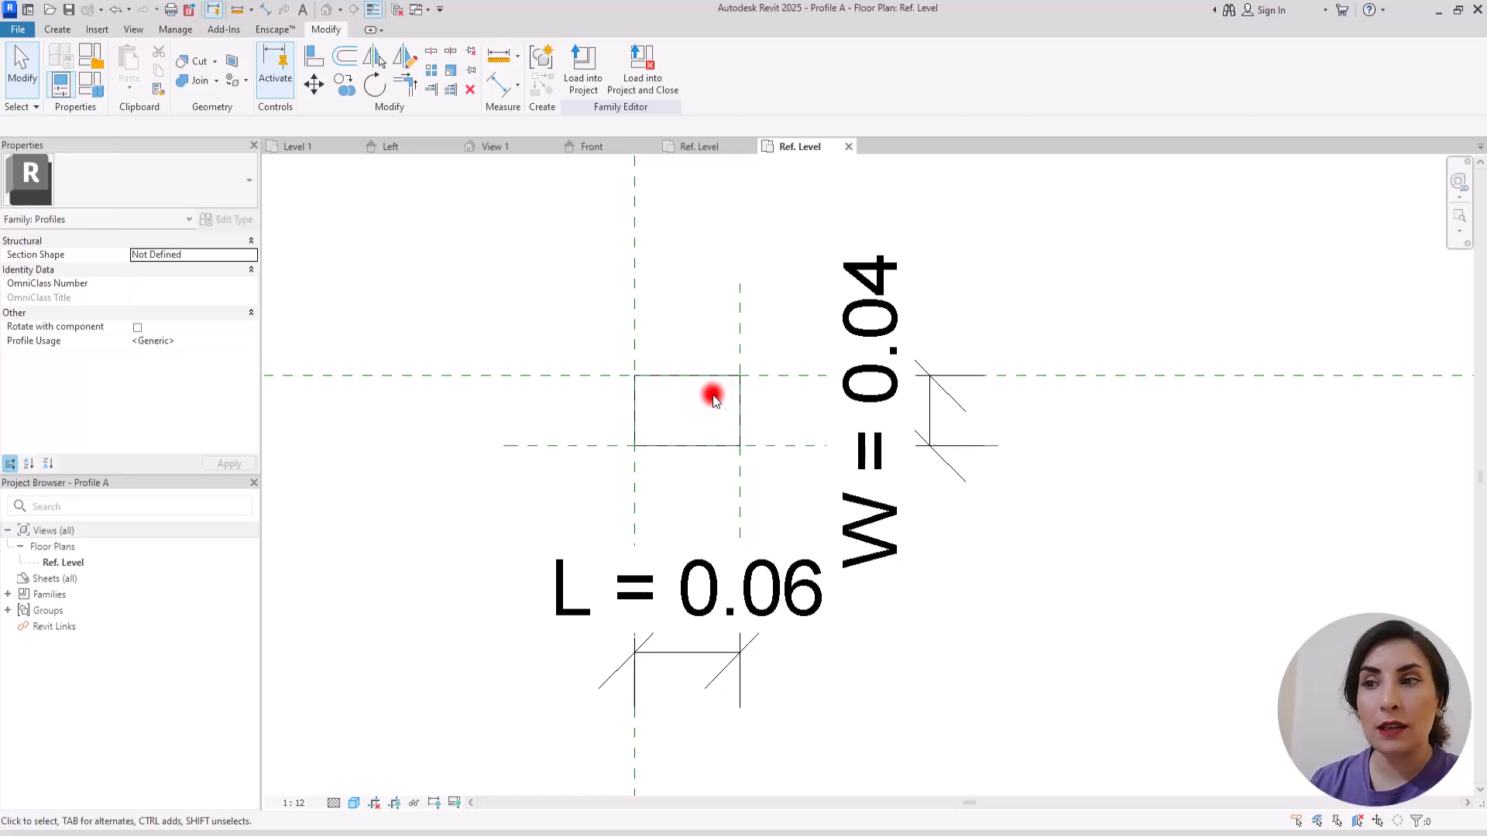
# Step: Delete the upper edge line of the rectangular profile
pyautogui.scroll(1, 787, 417)
pyautogui.scroll(2, 787, 416)
pyautogui.click(551, 328)
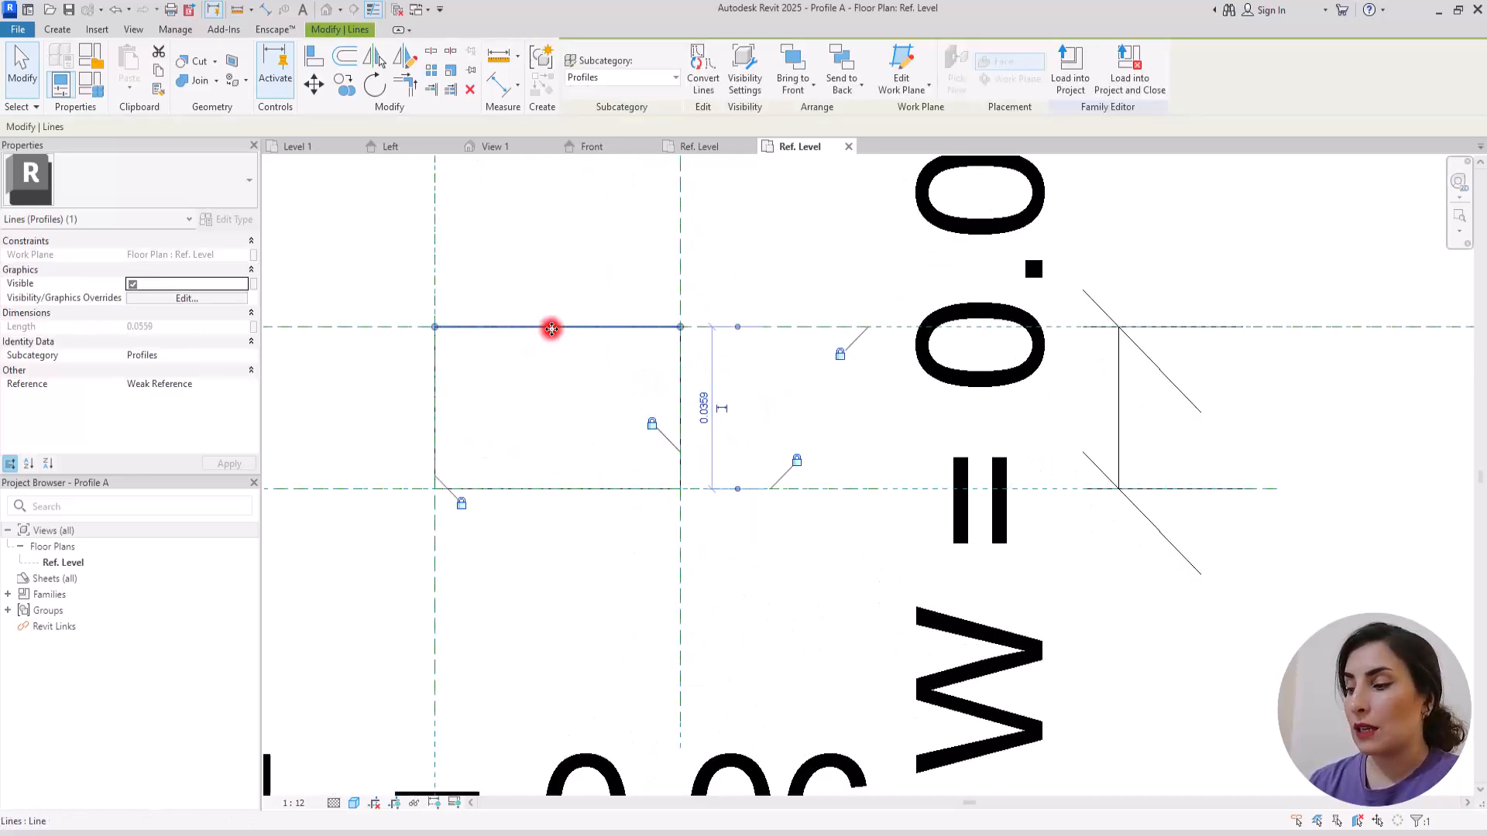
pyautogui.press('Escape')
pyautogui.scroll(-1, 601, 385)
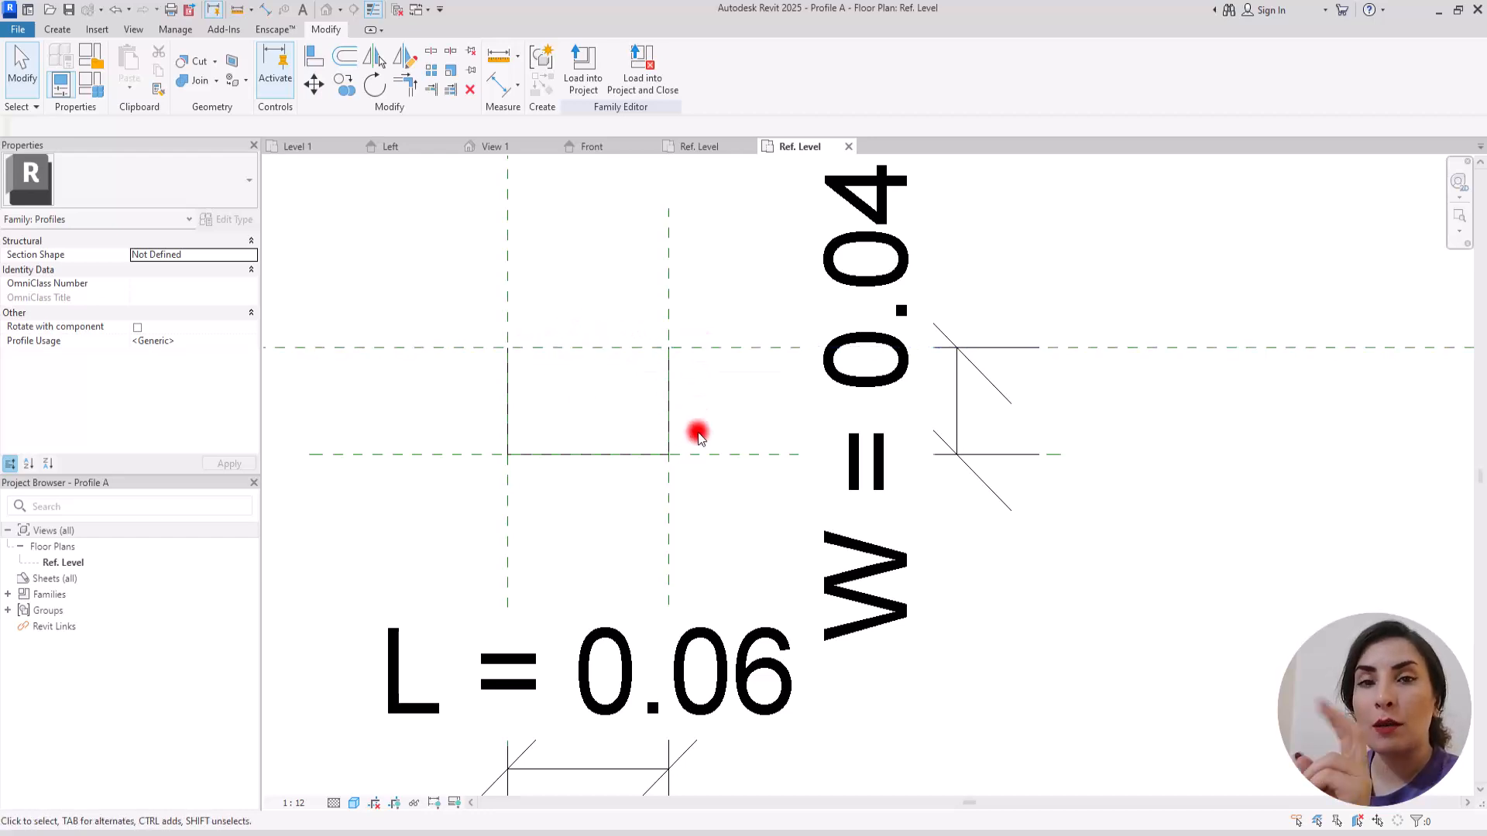
# Step: Place two short horizontal reference planes across the profile's left edge, between its upper and lower reference planes
pyautogui.moveTo(705, 432); pyautogui.dragTo(788, 412, button='middle')
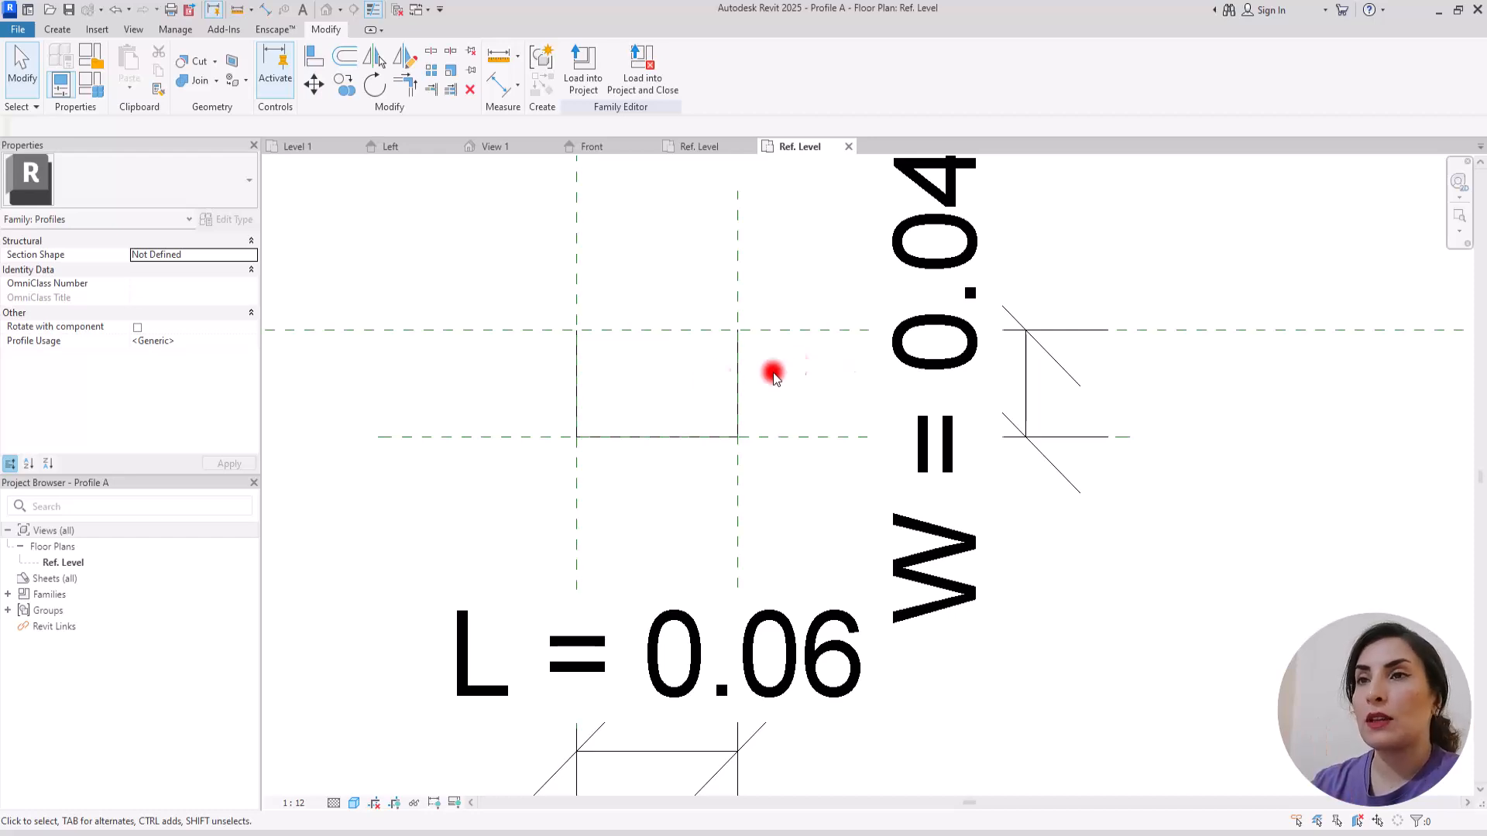
pyautogui.click(51, 31)
pyautogui.click(554, 70)
pyautogui.click(431, 363)
pyautogui.click(624, 363)
pyautogui.click(439, 401)
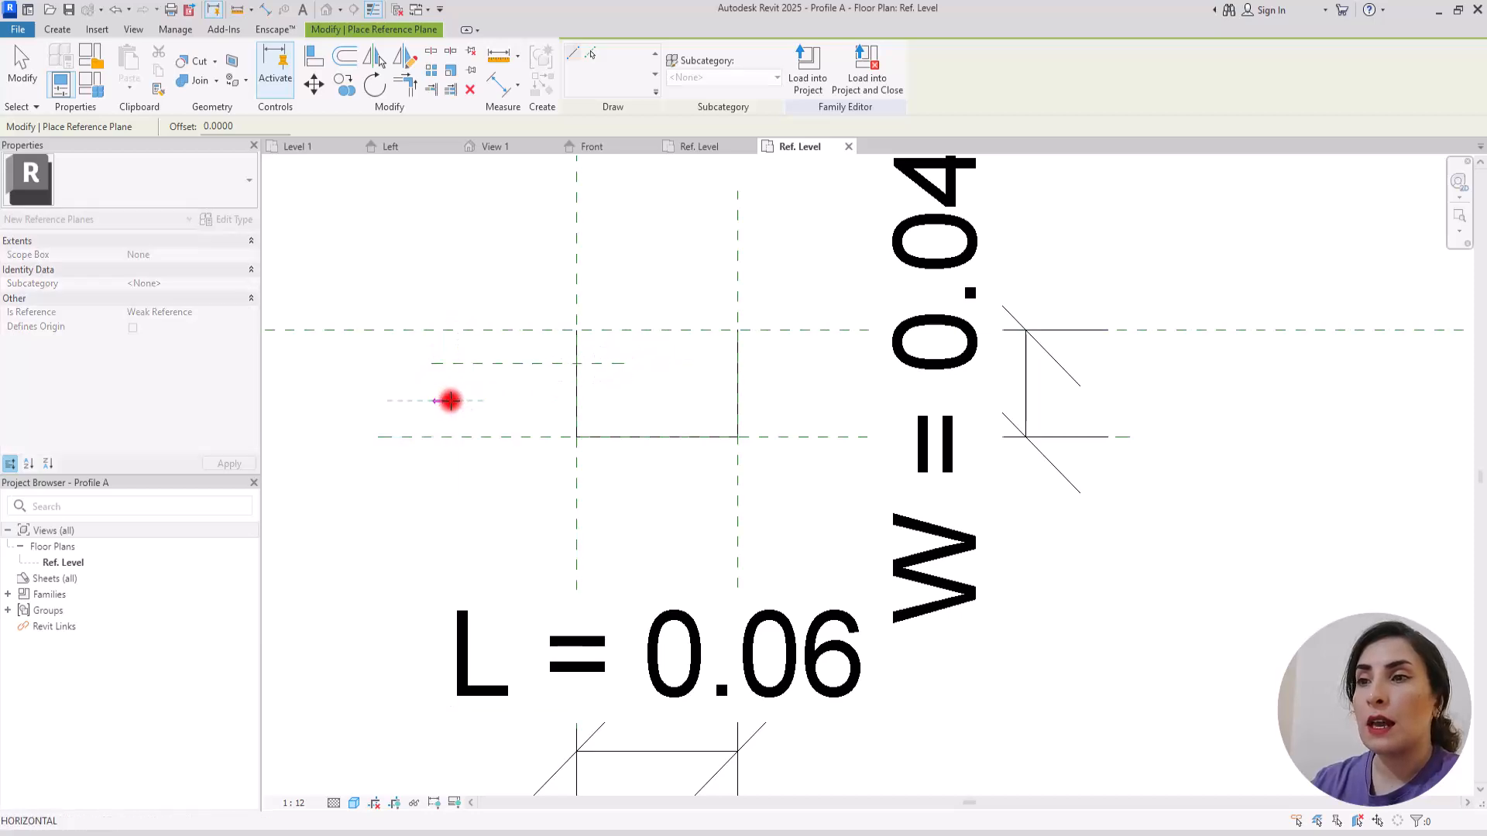
pyautogui.click(631, 400)
pyautogui.press('Escape')
pyautogui.press('Escape')
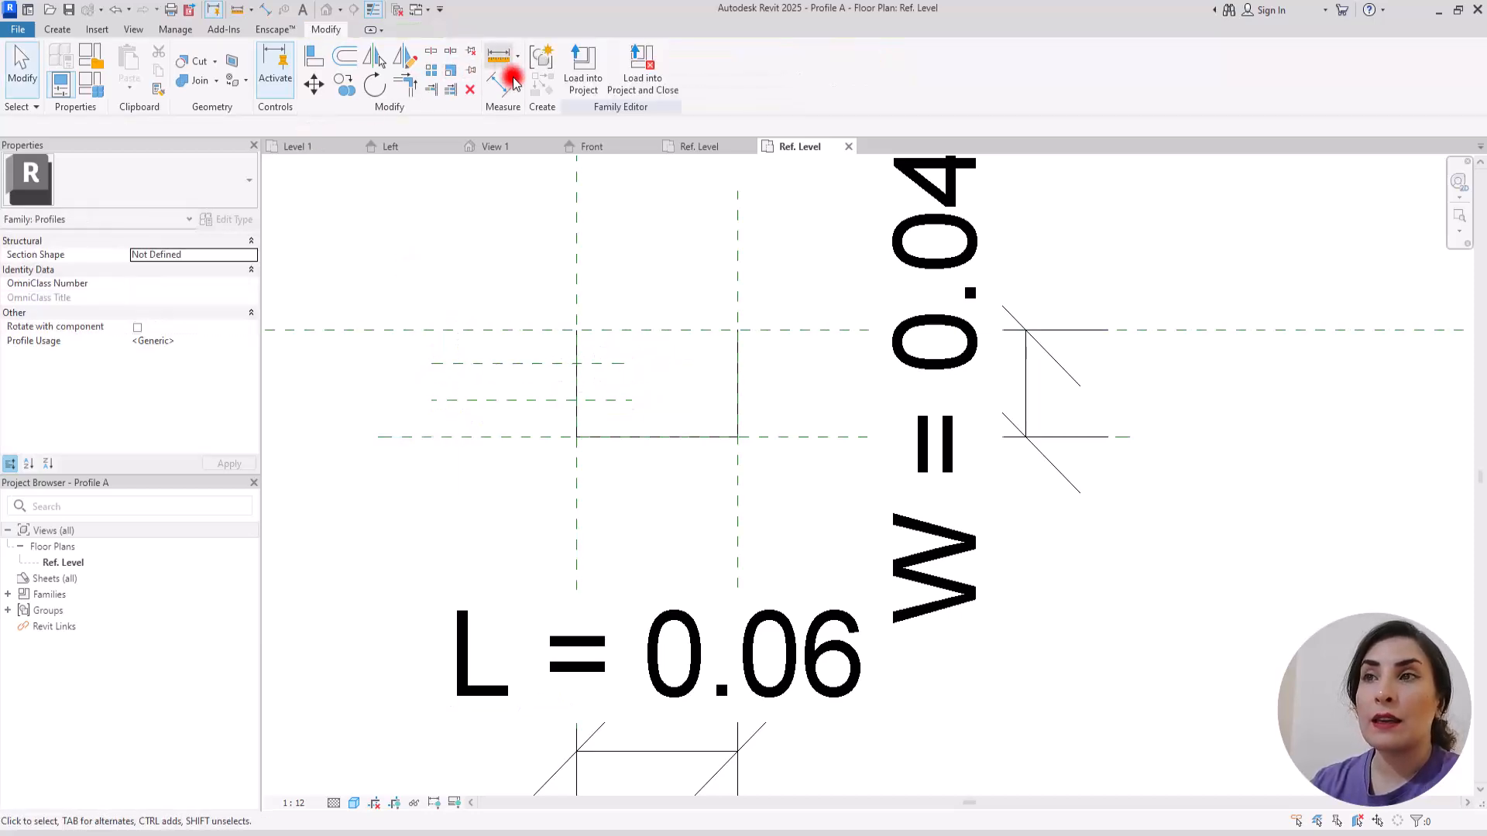
# Step: Add a continuous aligned dimension across the four horizontal reference planes, placed left of the profile
pyautogui.click(504, 77)
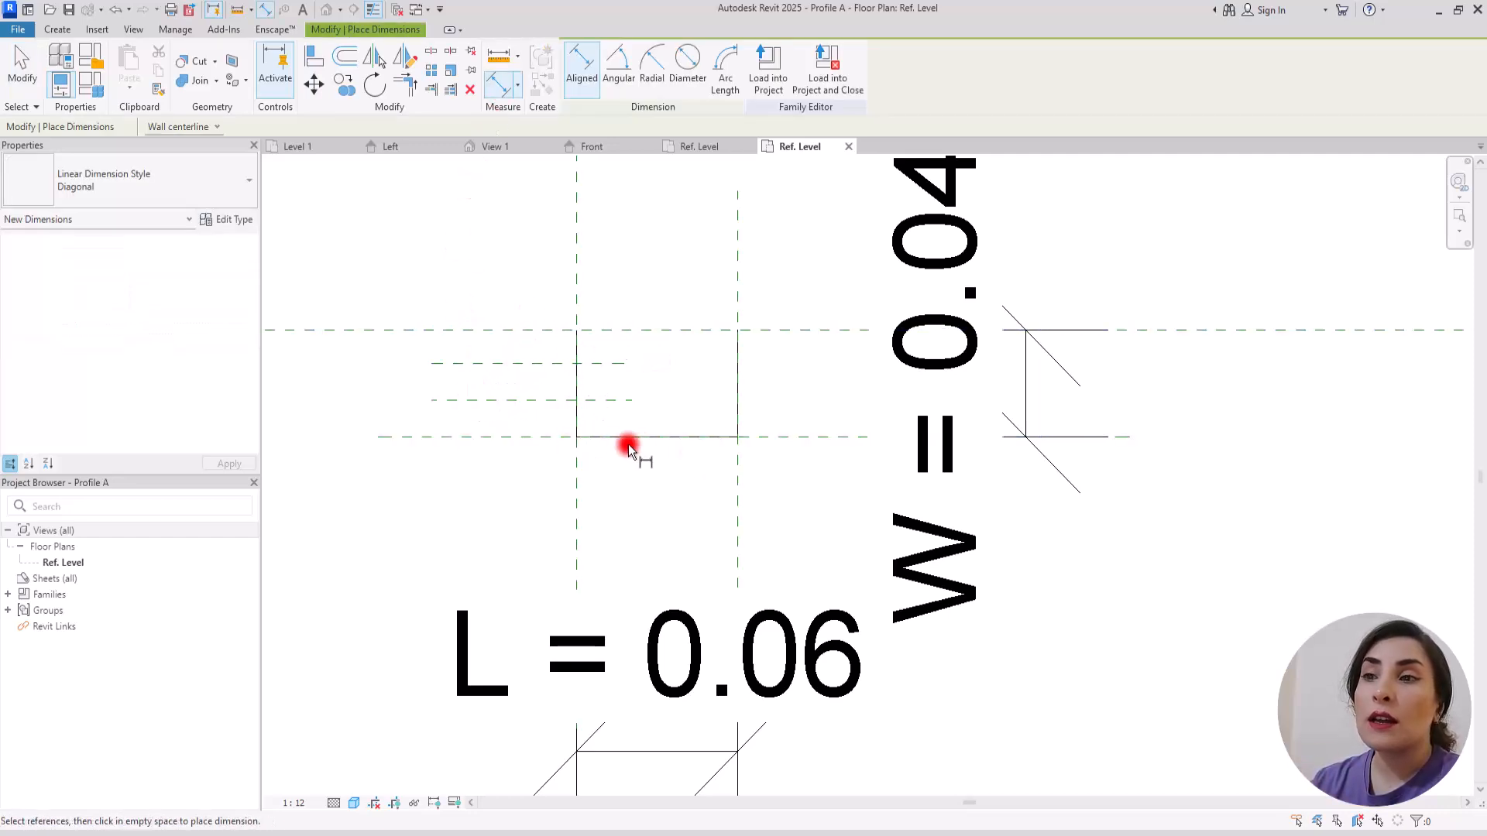
pyautogui.click(445, 332)
pyautogui.click(445, 362)
pyautogui.click(441, 400)
pyautogui.click(434, 437)
pyautogui.click(405, 558)
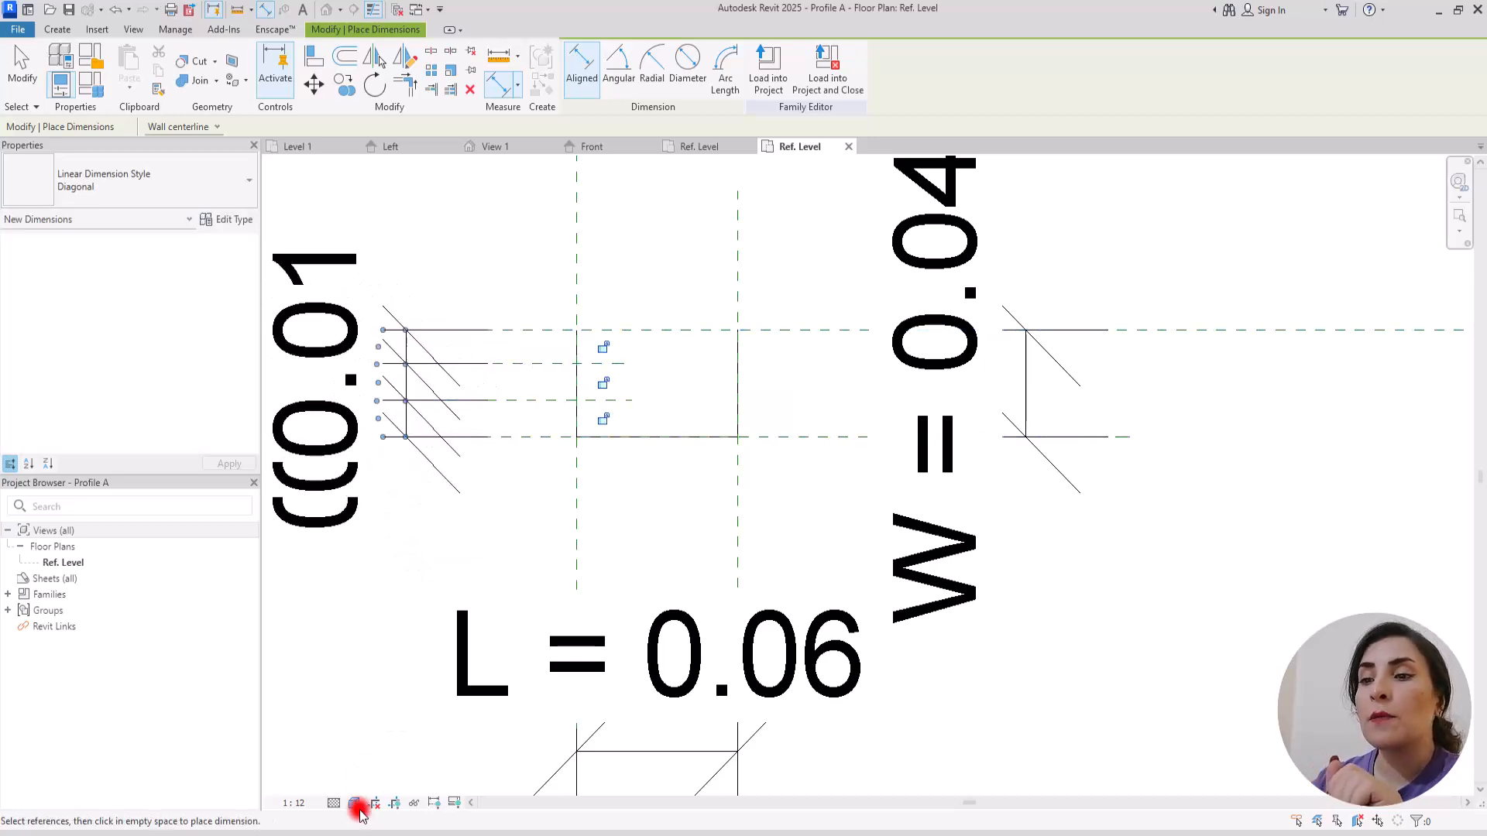
# Step: Set the view scale to 1:5
pyautogui.click(301, 803)
pyautogui.click(324, 612)
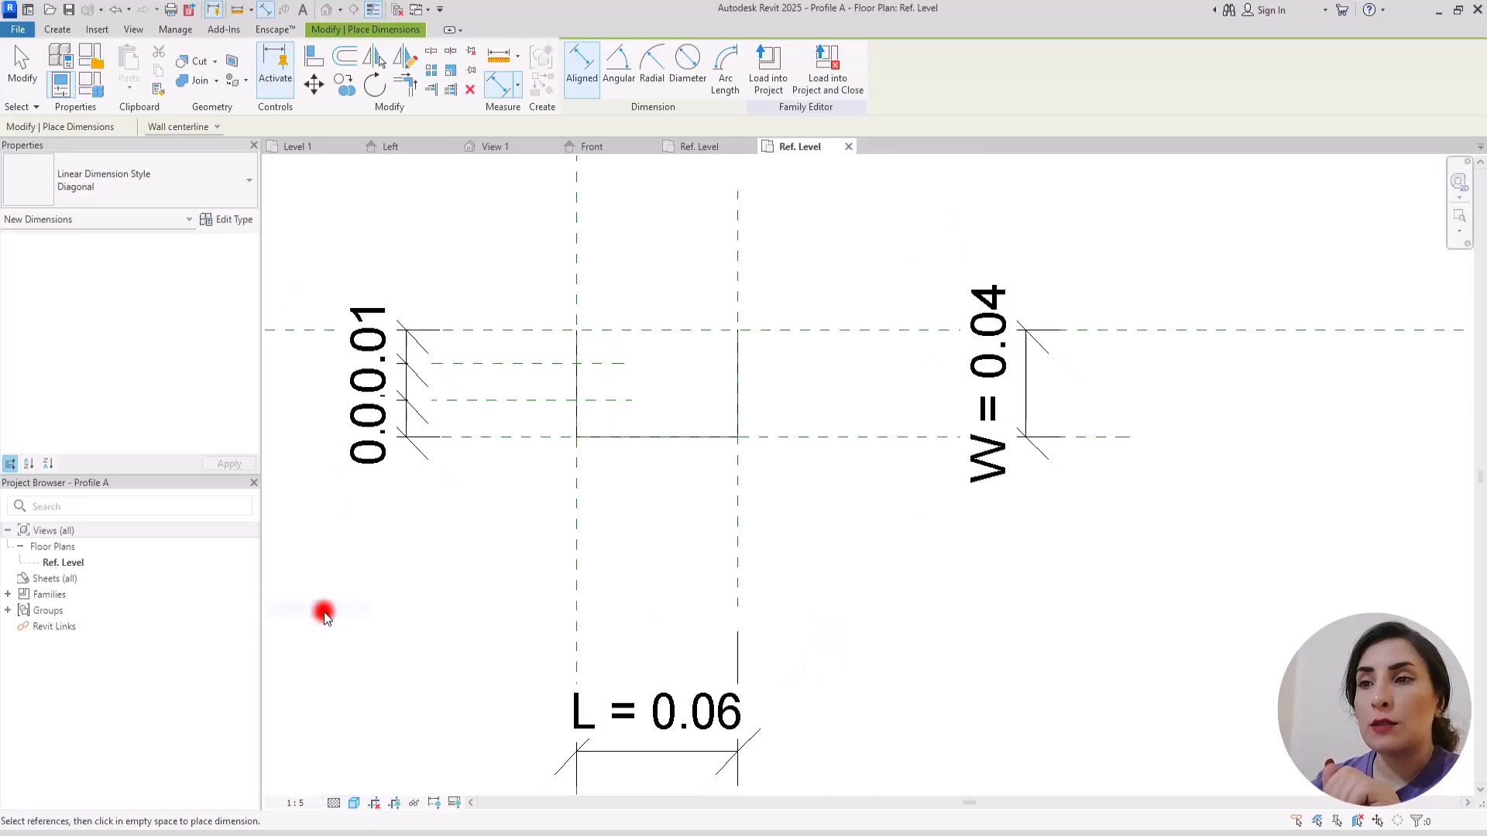
pyautogui.press('Escape')
# Step: Make the segments of the continuous dimension across the four horizontal reference planes equal
pyautogui.click(420, 417)
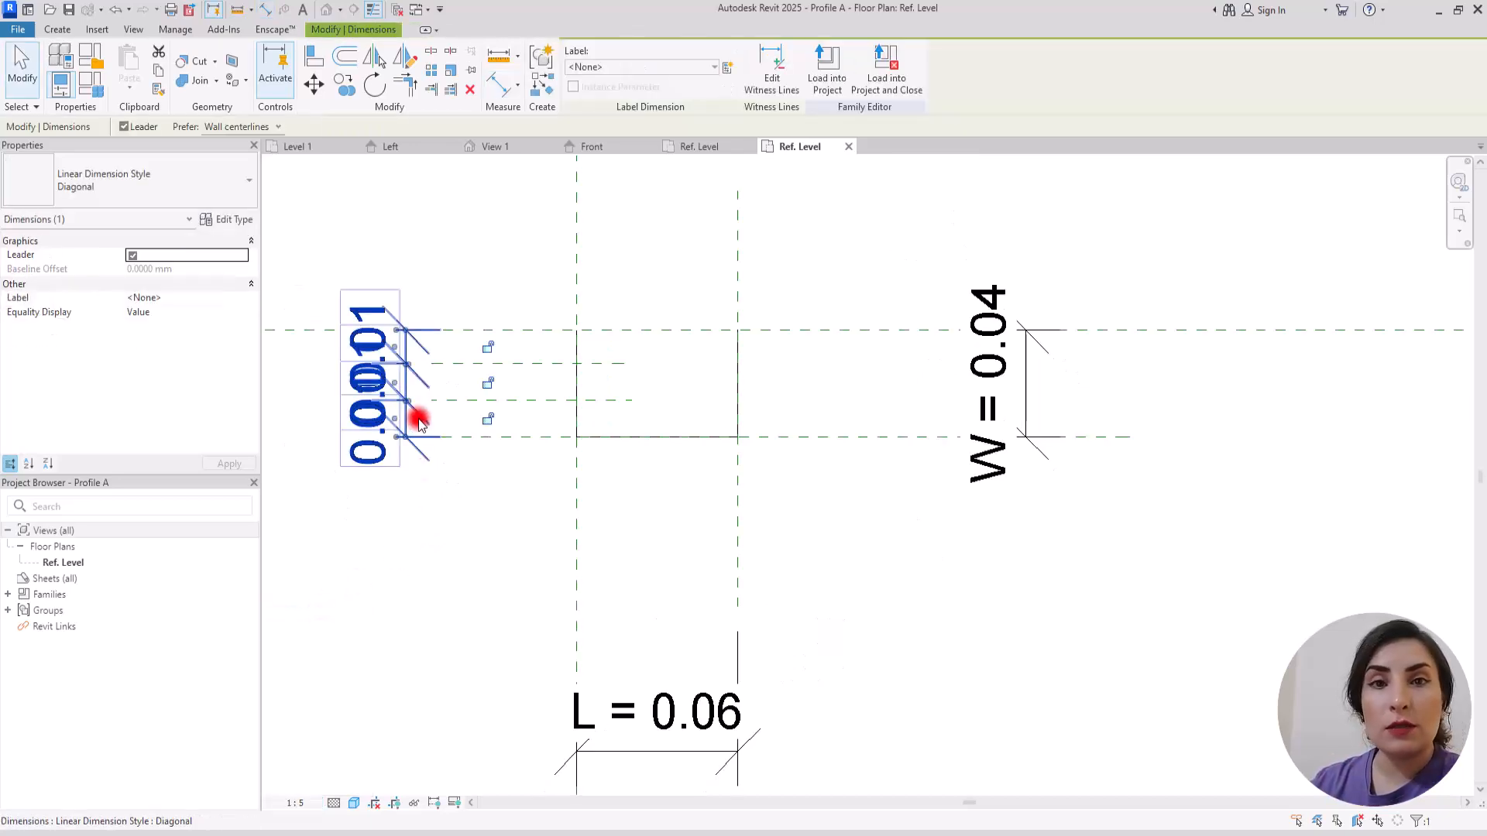
pyautogui.scroll(-2, 597, 415)
pyautogui.click(316, 395)
pyautogui.click(457, 521)
# Step: Nudge the lower horizontal reference plane upward so the W dimension becomes about 0.03
pyautogui.moveTo(805, 439); pyautogui.dragTo(774, 451)
pyautogui.press('Up')
pyautogui.press('Up')
pyautogui.press('Up')
pyautogui.press('Up')
pyautogui.press('Up')
pyautogui.press('Up')
pyautogui.press('Up')
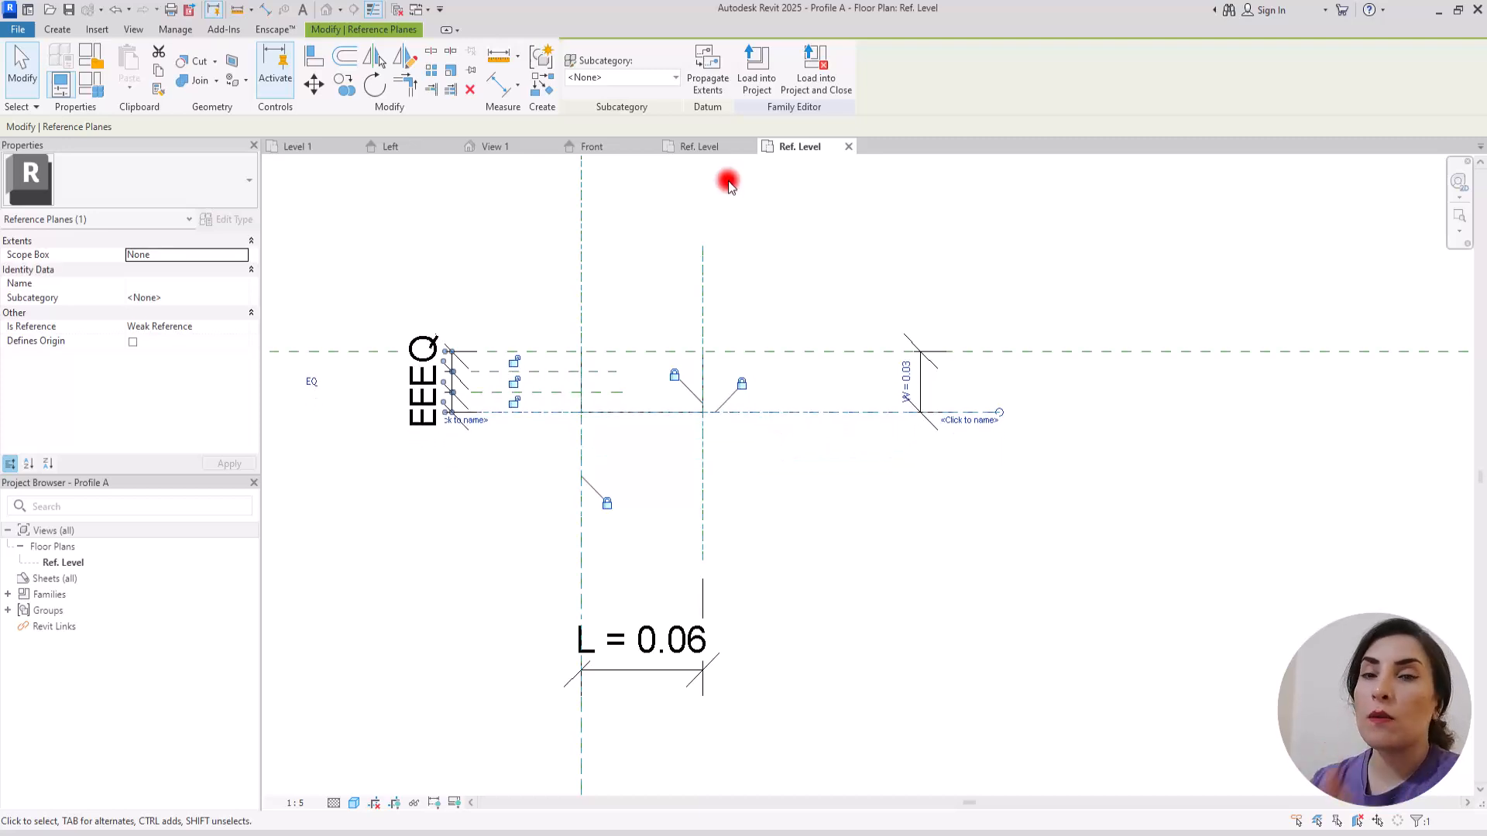
pyautogui.click(624, 290)
# Step: Place a vertical reference plane through the middle of the profile, between its left and right reference planes
pyautogui.scroll(3, 653, 333)
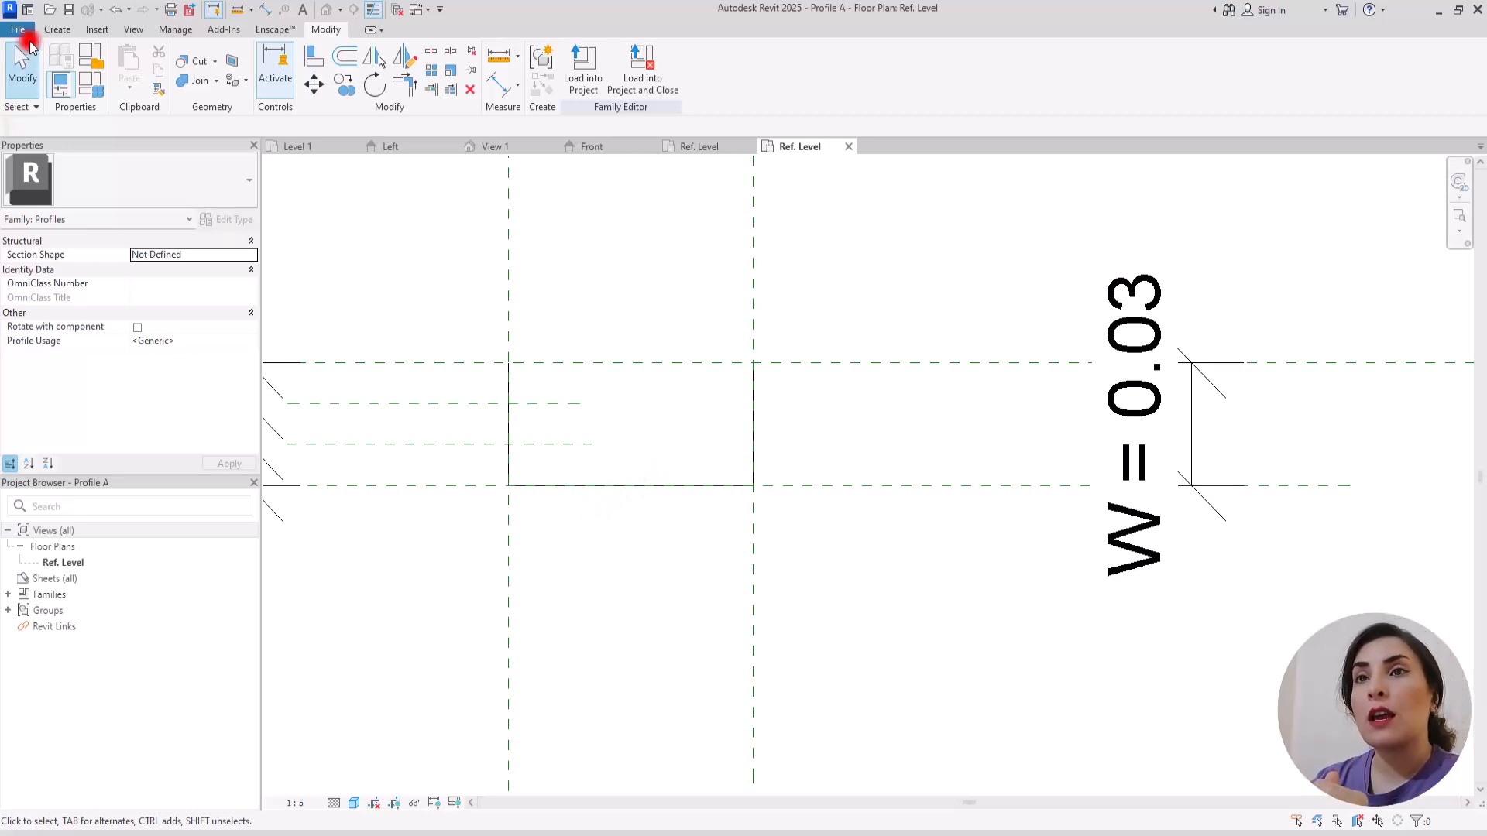
pyautogui.click(52, 31)
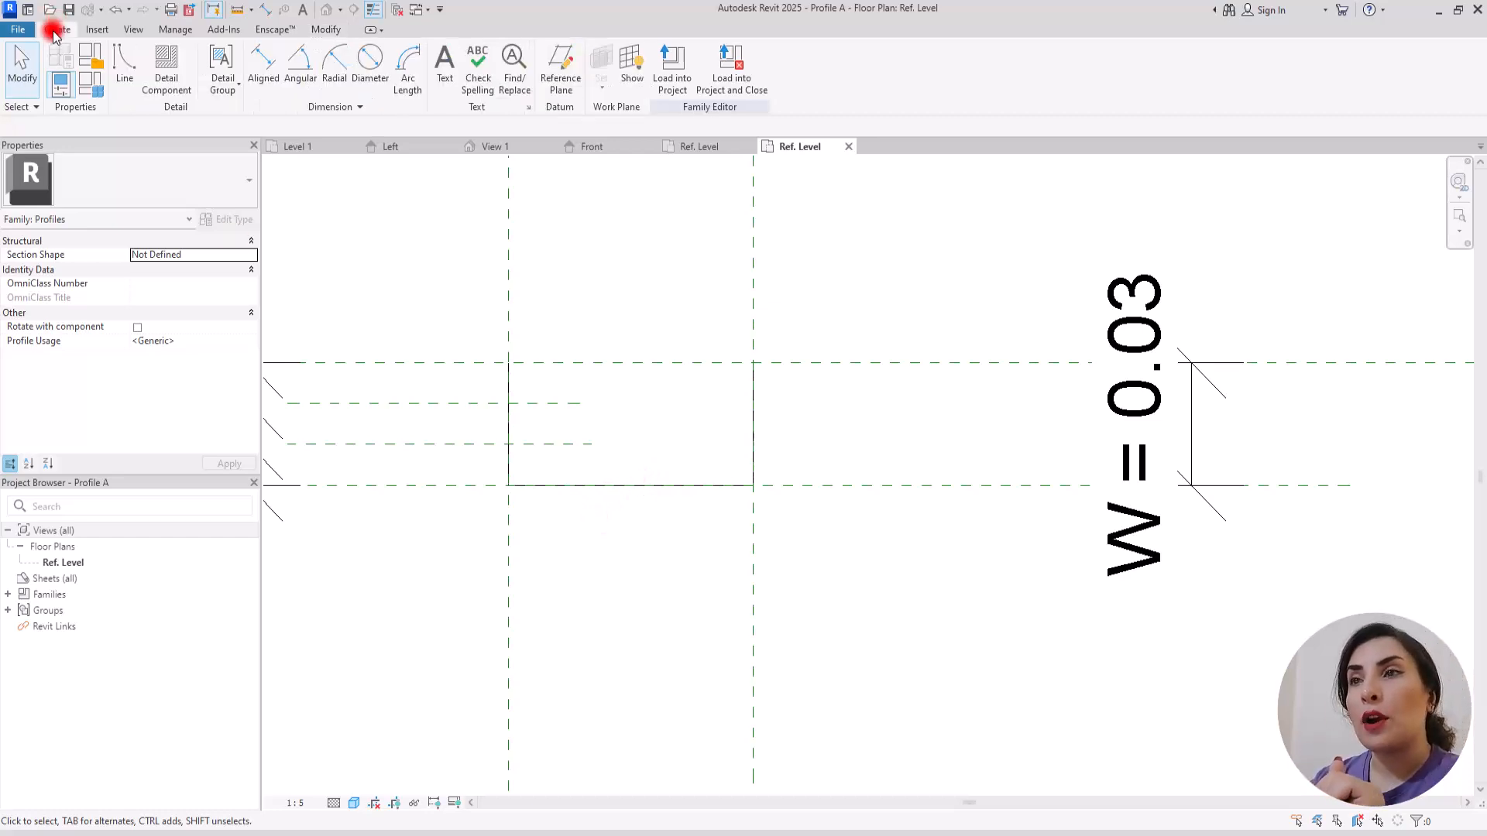
pyautogui.click(547, 66)
pyautogui.click(631, 202)
pyautogui.click(633, 657)
pyautogui.press('Escape')
pyautogui.press('Escape')
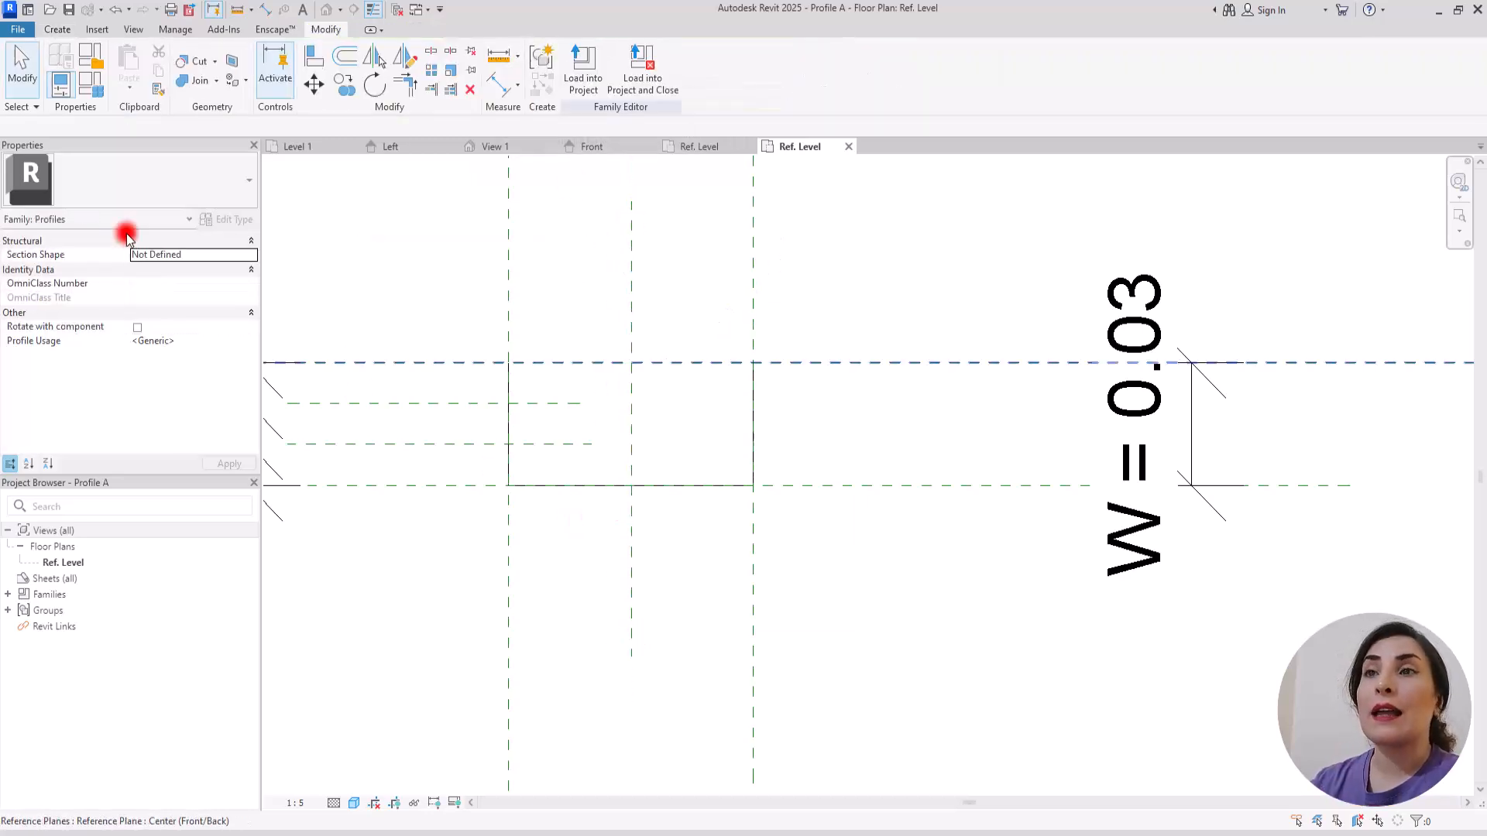
# Step: Dimension the left, middle and right vertical reference planes above the profile and make the two segments equal
pyautogui.click(488, 86)
pyautogui.click(510, 200)
pyautogui.click(627, 259)
pyautogui.click(740, 246)
pyautogui.scroll(-3, 730, 259)
pyautogui.click(853, 246)
pyautogui.moveTo(853, 246); pyautogui.dragTo(730, 483, button='middle')
pyautogui.click(578, 272)
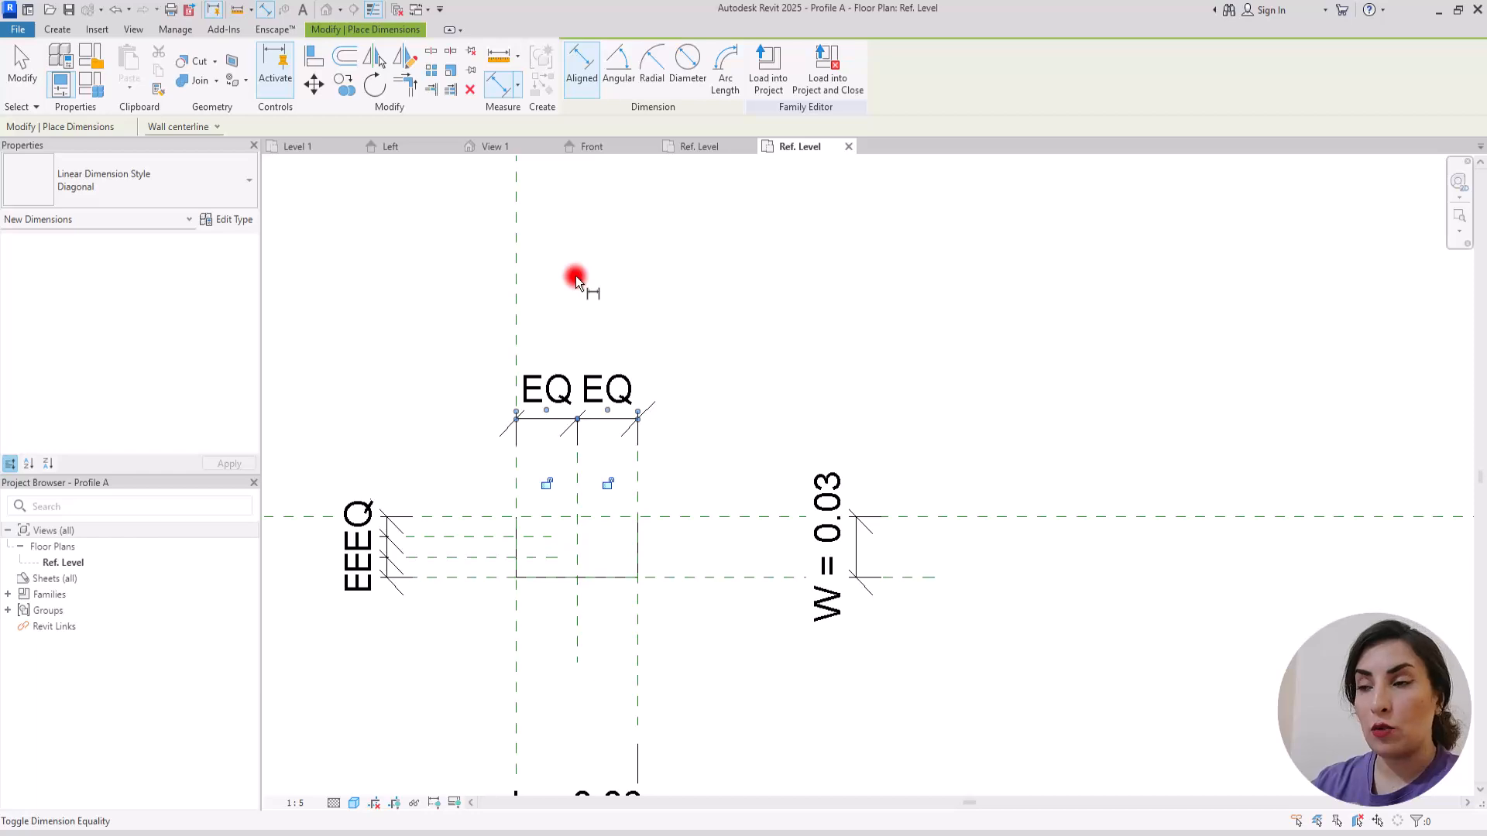
pyautogui.click(756, 385)
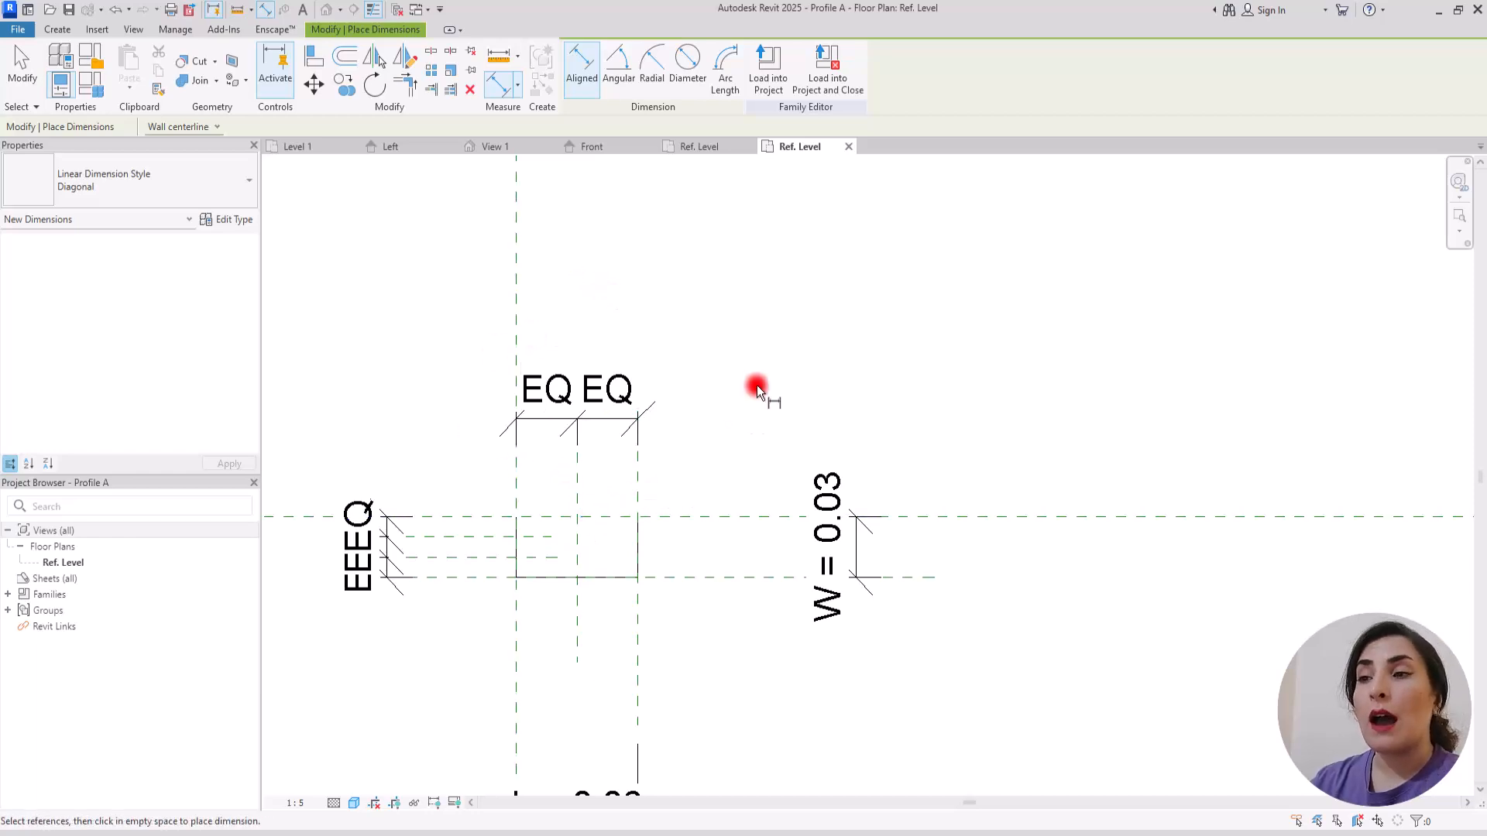
pyautogui.press('Escape')
# Step: Place two short vertical reference planes close to either side of the profile's middle vertical plane
pyautogui.scroll(3, 594, 571)
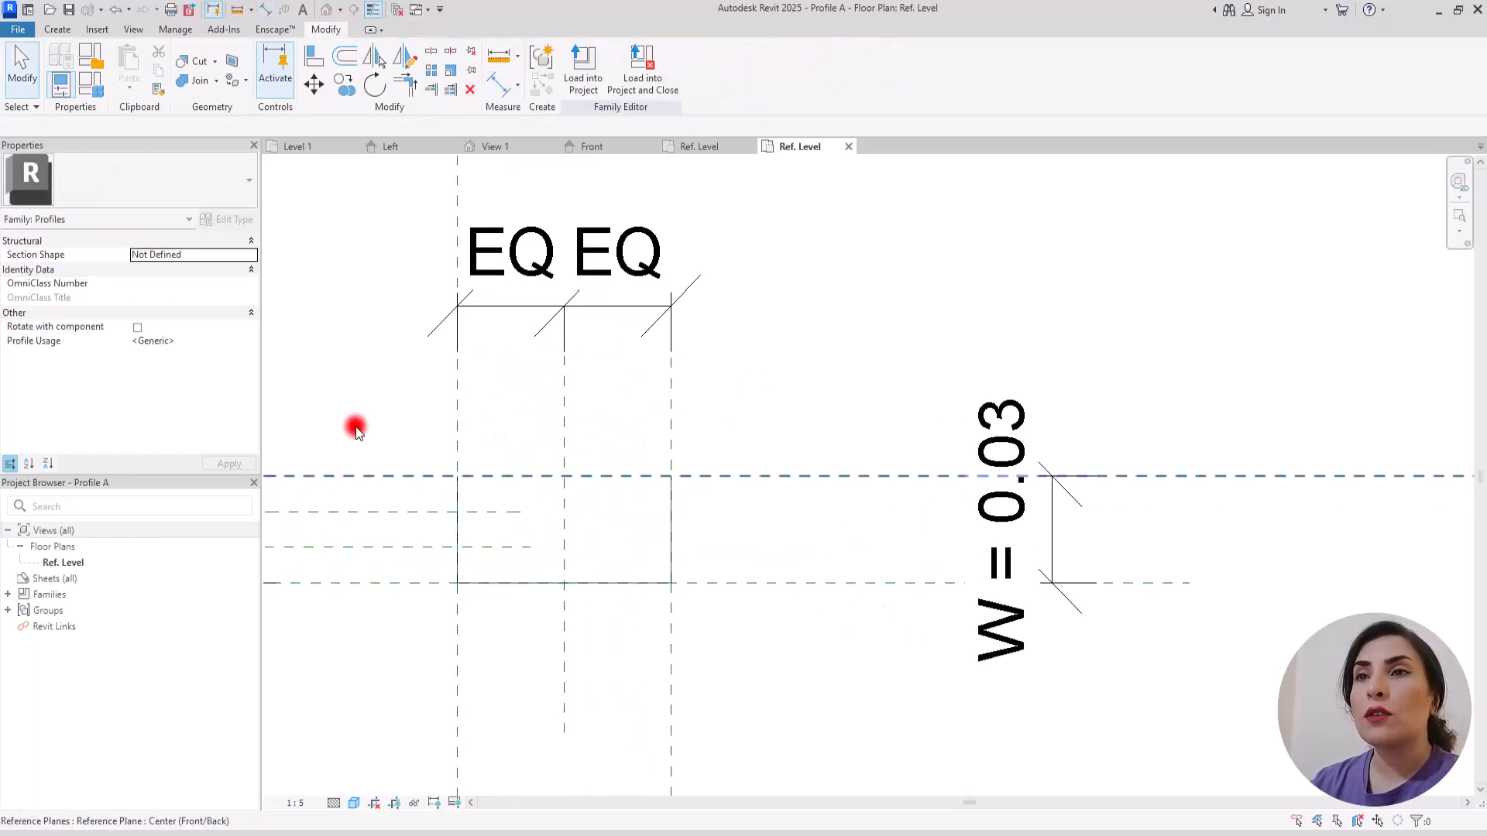
pyautogui.click(54, 28)
pyautogui.click(559, 69)
pyautogui.click(552, 387)
pyautogui.click(552, 510)
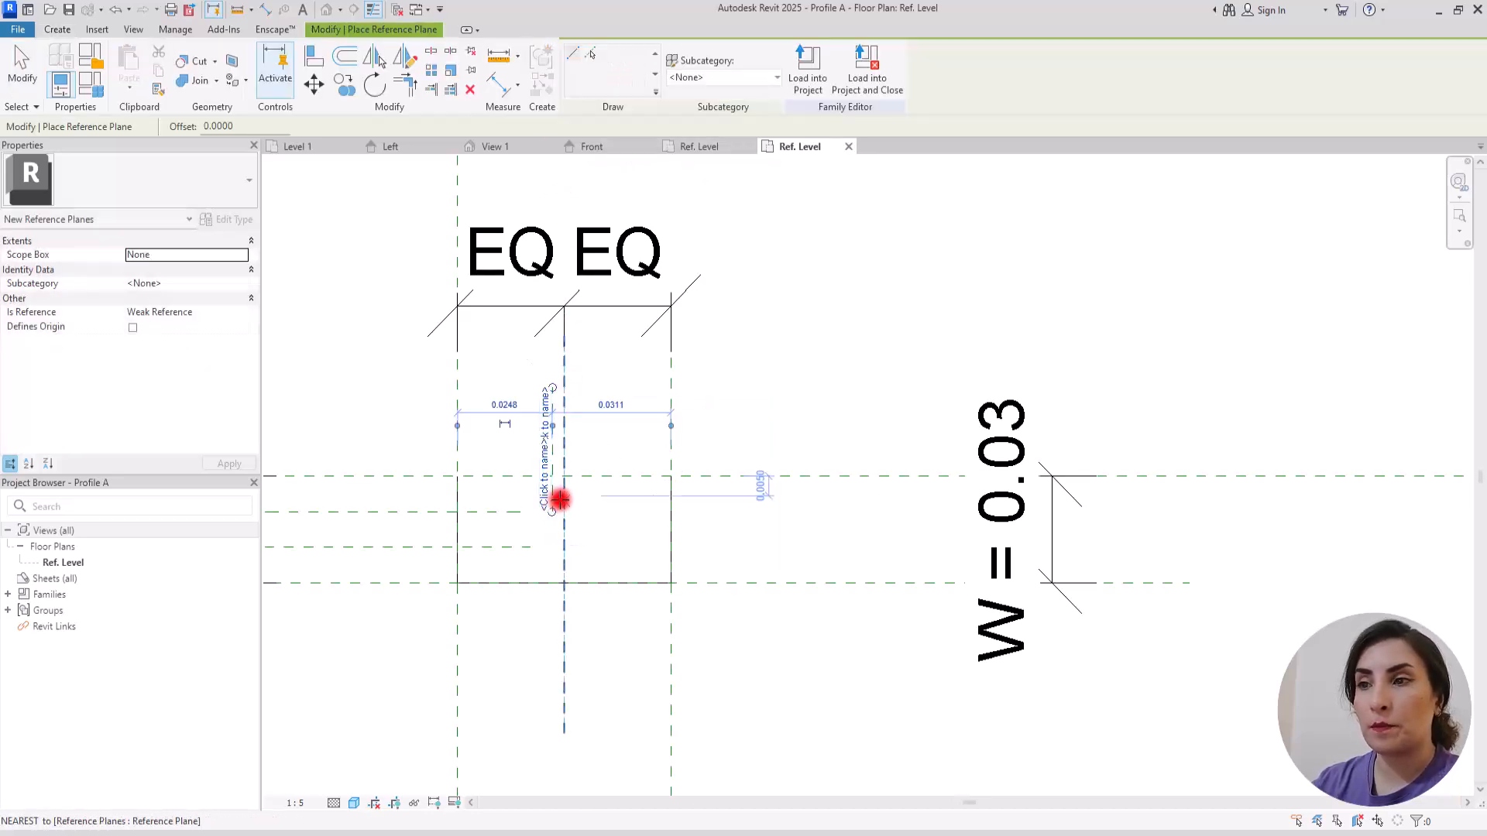
pyautogui.click(576, 387)
pyautogui.click(576, 511)
pyautogui.press('Escape')
# Step: Dimension the two short vertical reference planes and the middle plane between them, and make the two segments equal
pyautogui.scroll(-1, 672, 461)
pyautogui.scroll(2, 570, 441)
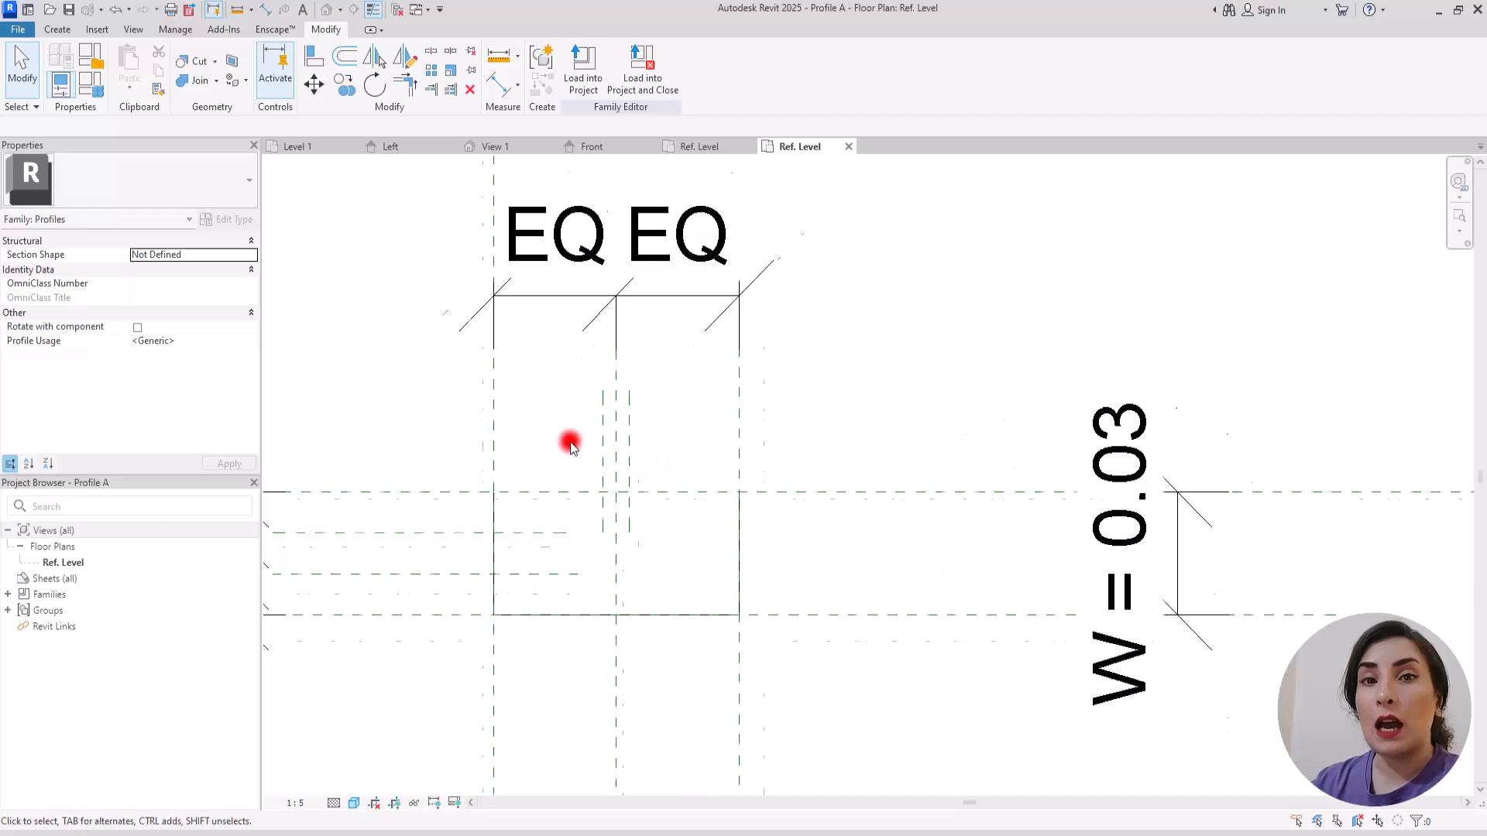
pyautogui.scroll(1, 570, 446)
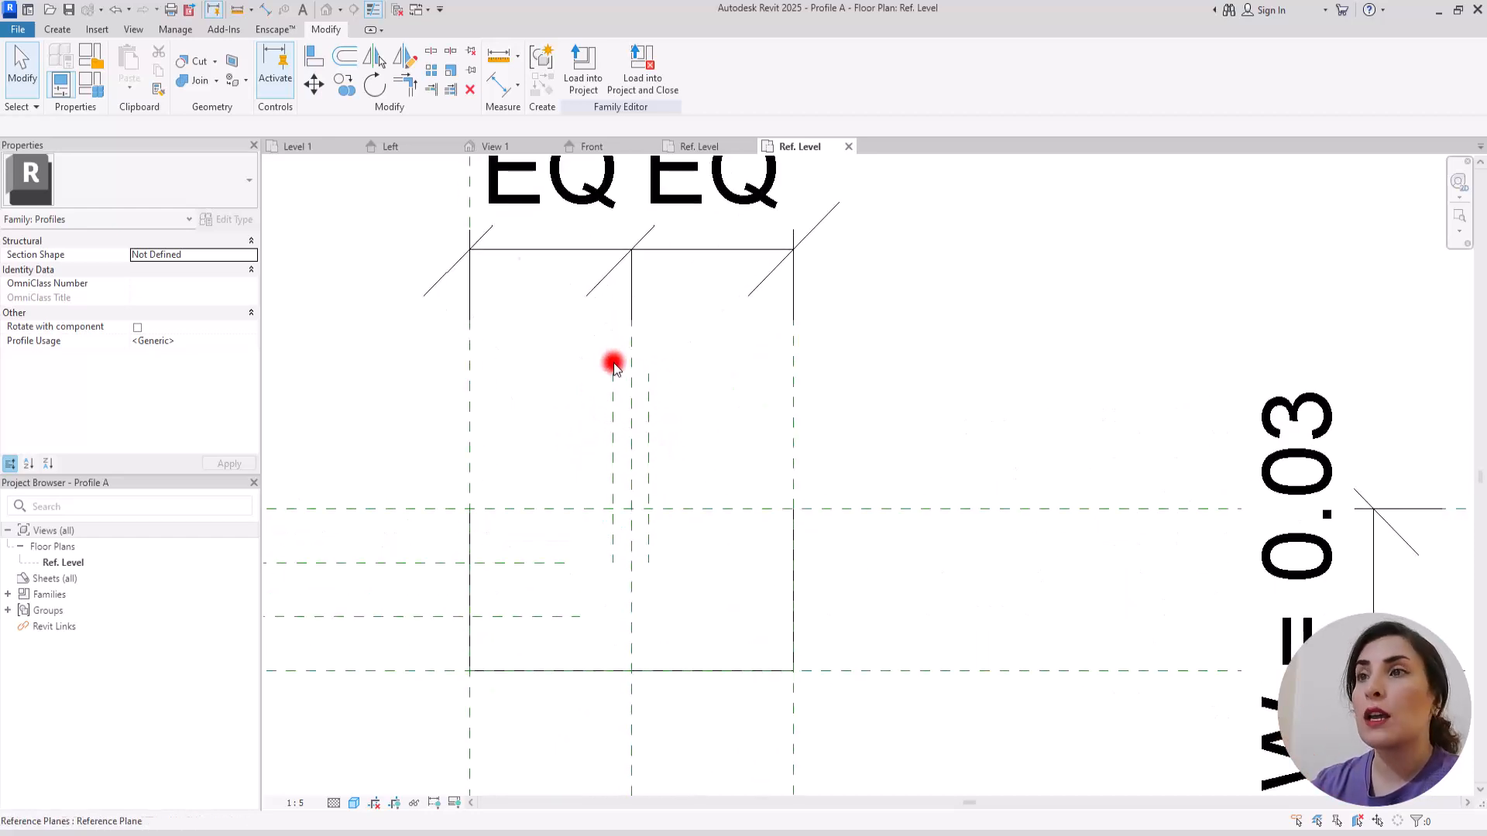
pyautogui.click(502, 87)
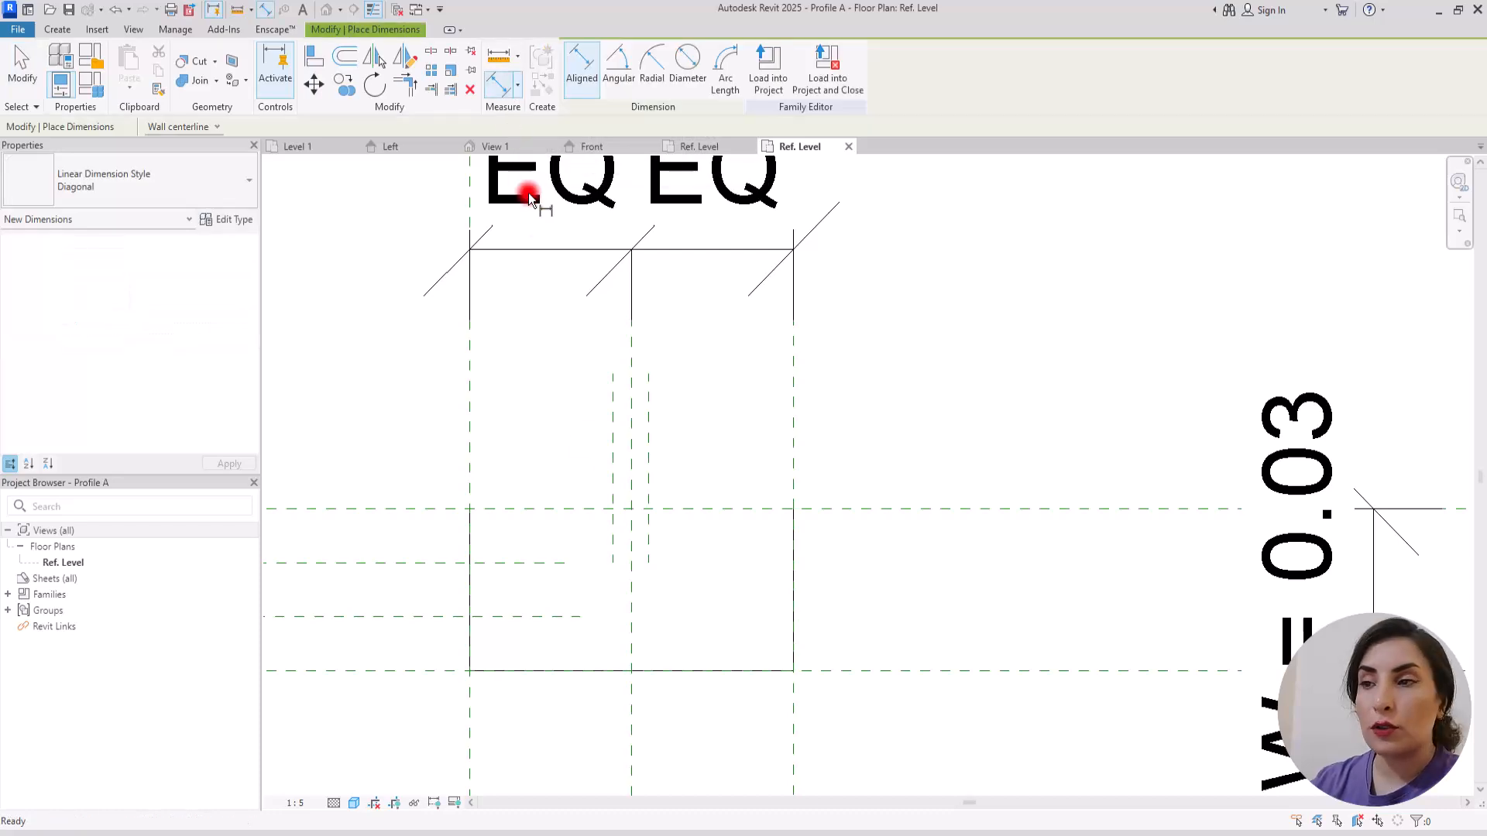
pyautogui.click(612, 413)
pyautogui.click(631, 403)
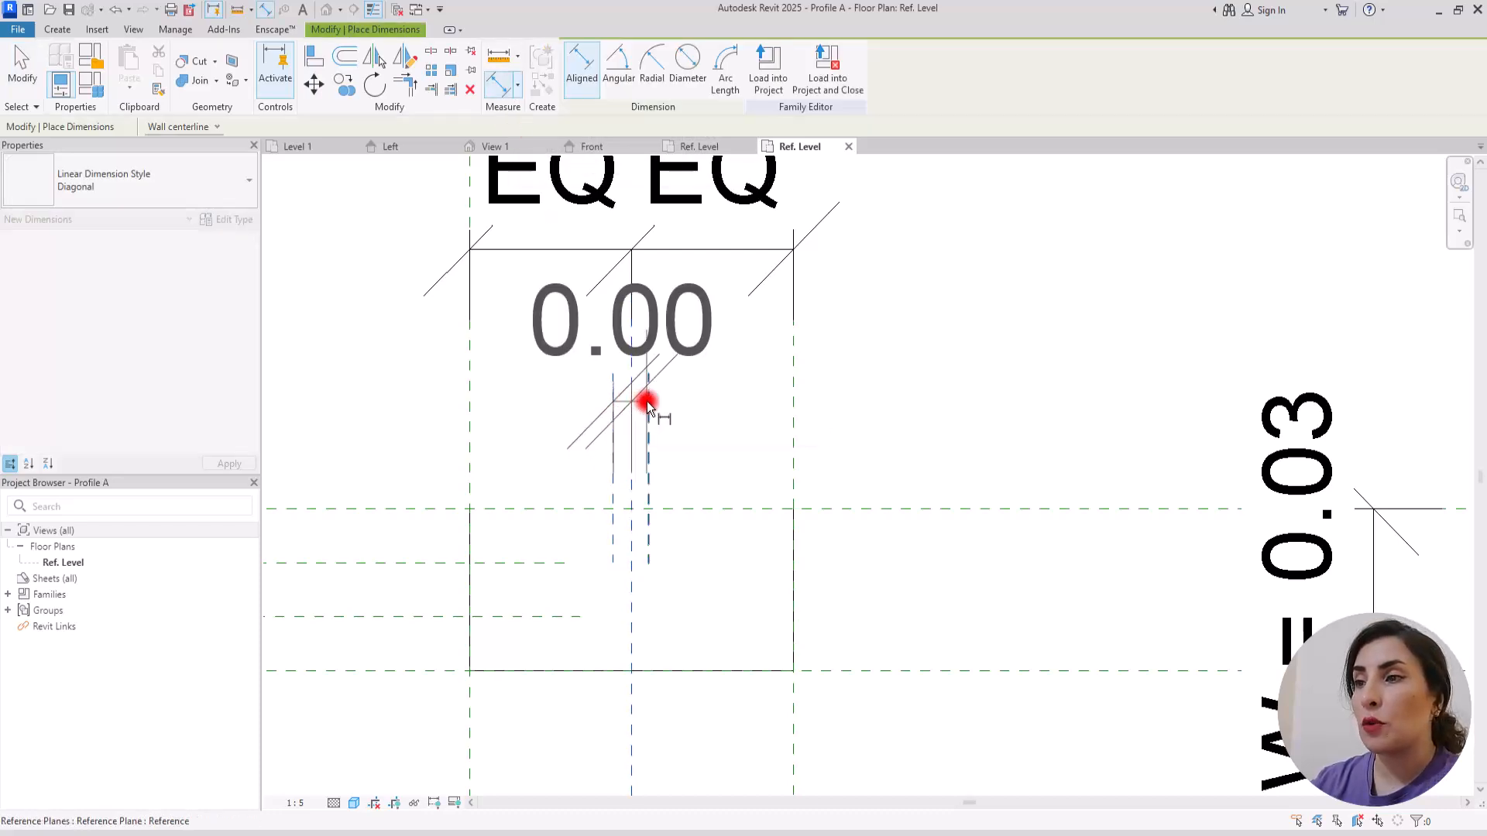
pyautogui.click(663, 398)
pyautogui.scroll(-3, 653, 435)
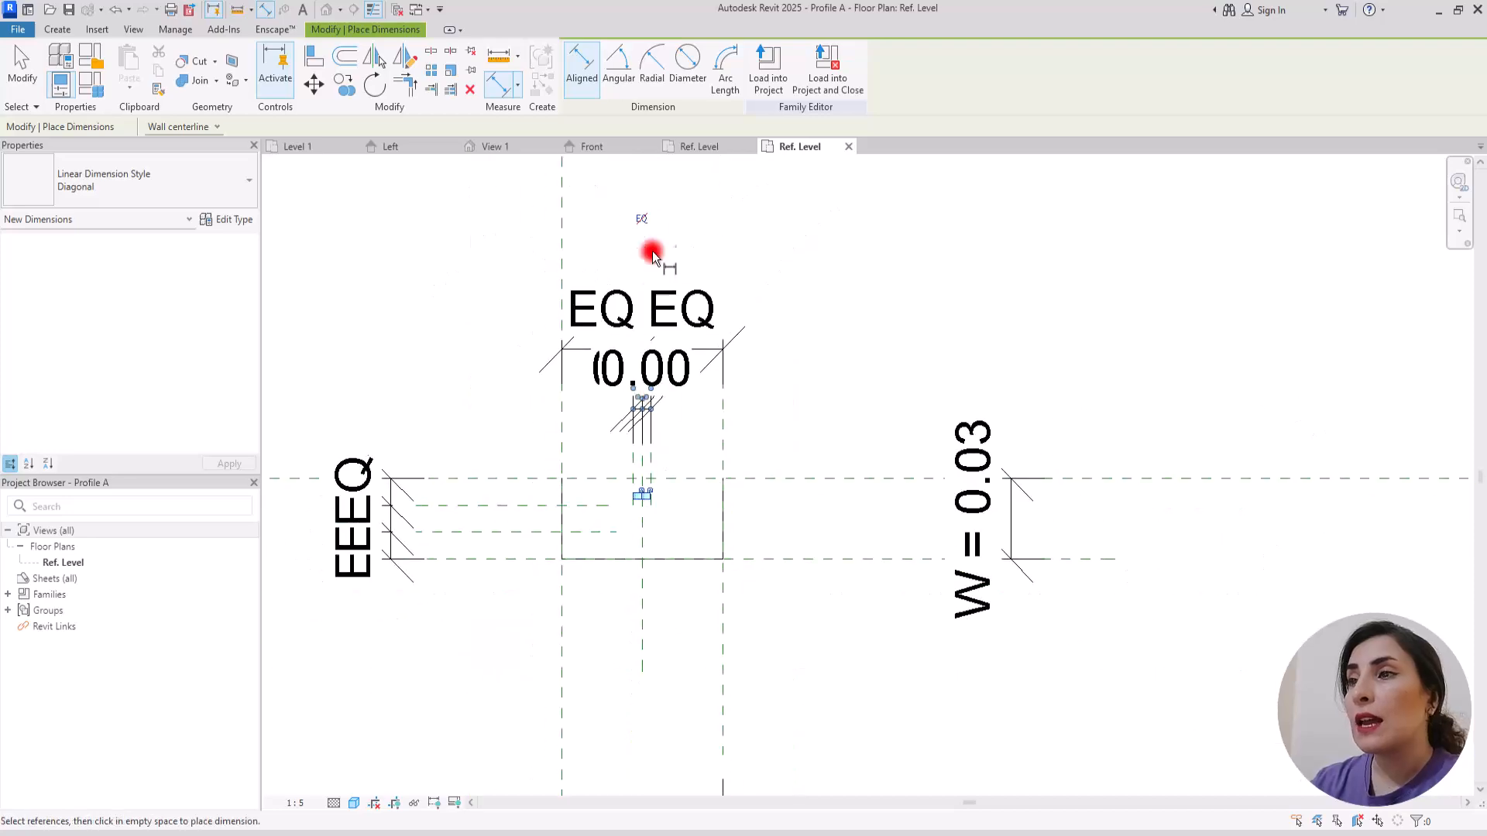
pyautogui.click(645, 221)
# Step: Dimension the distance between the two short vertical reference planes and label it with a new type parameter named Th
pyautogui.scroll(5, 649, 401)
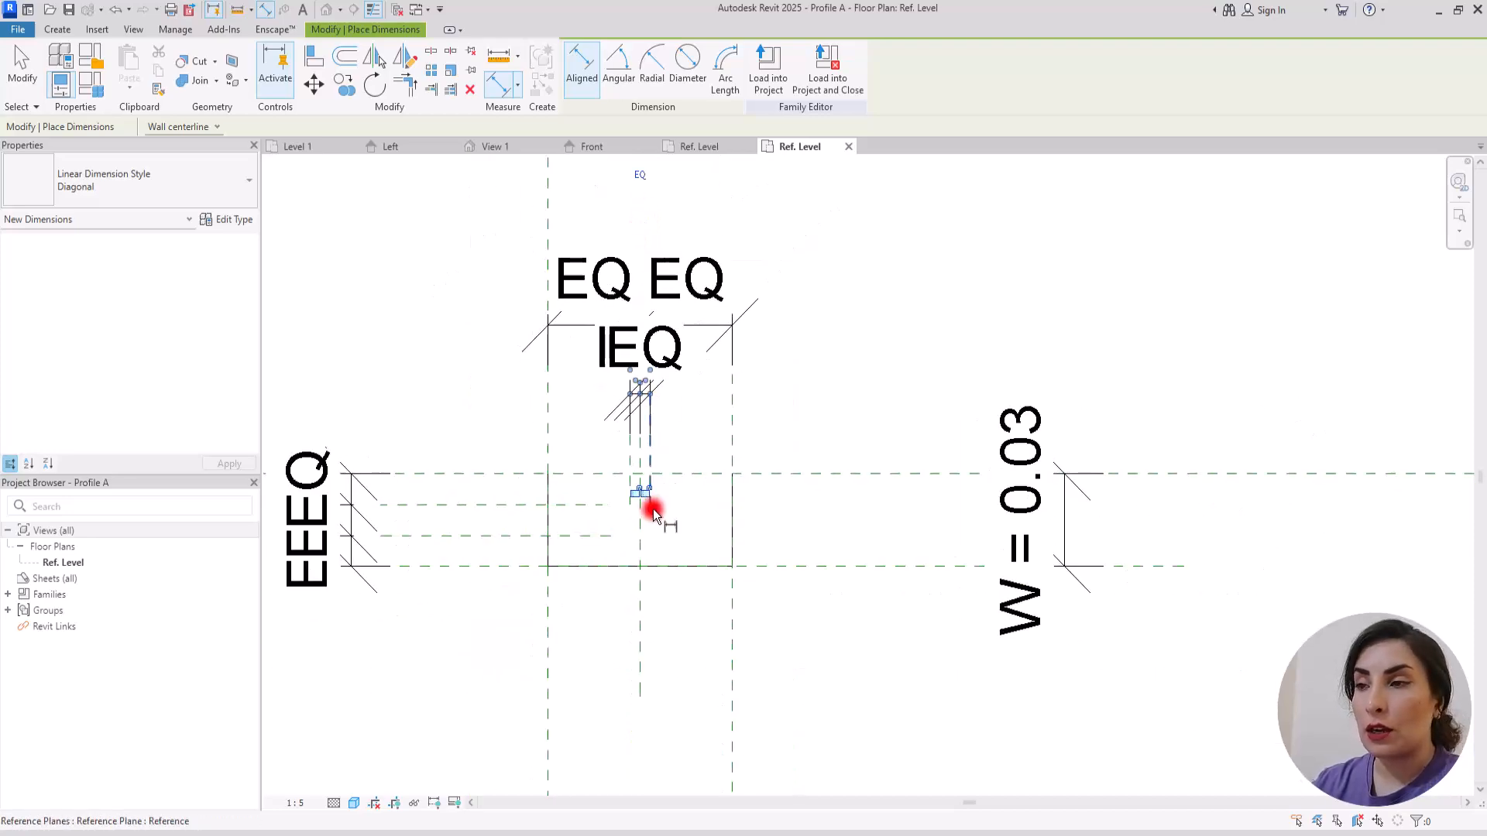
pyautogui.click(660, 414)
pyautogui.click(783, 381)
pyautogui.press('Escape')
pyautogui.press('Escape')
pyautogui.click(684, 346)
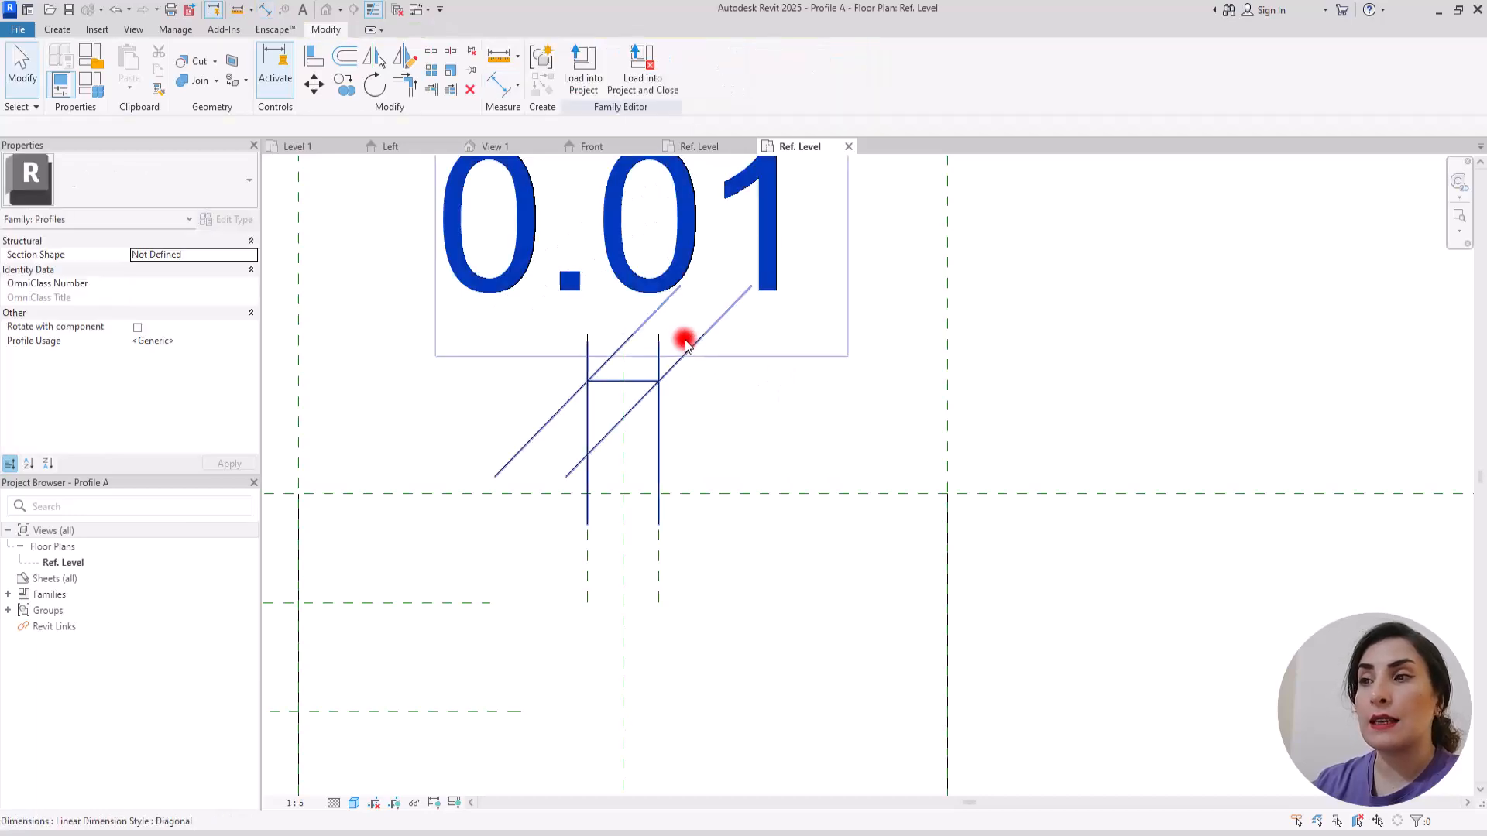
pyautogui.click(727, 67)
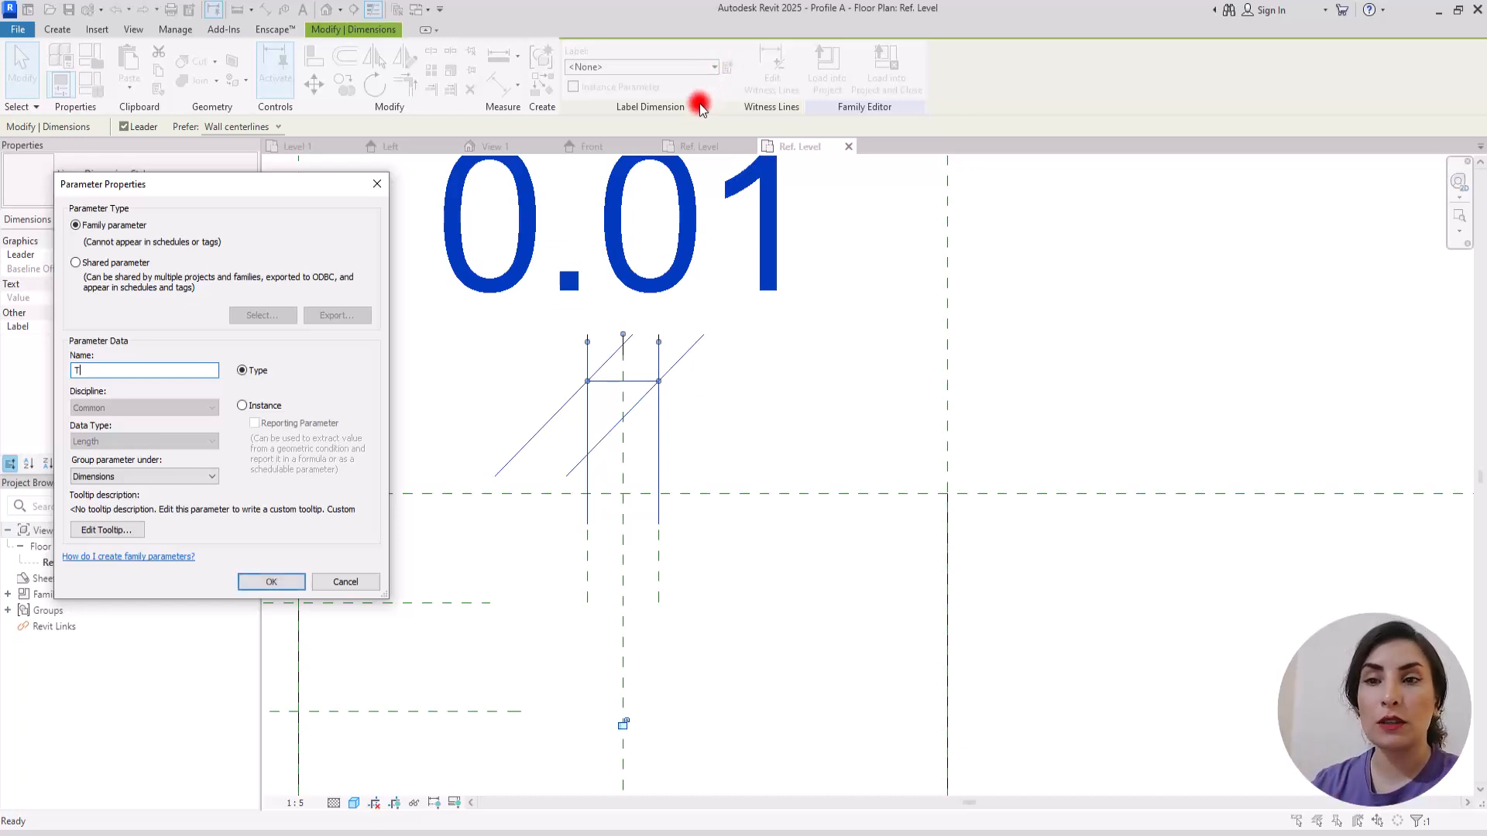
pyautogui.click(271, 582)
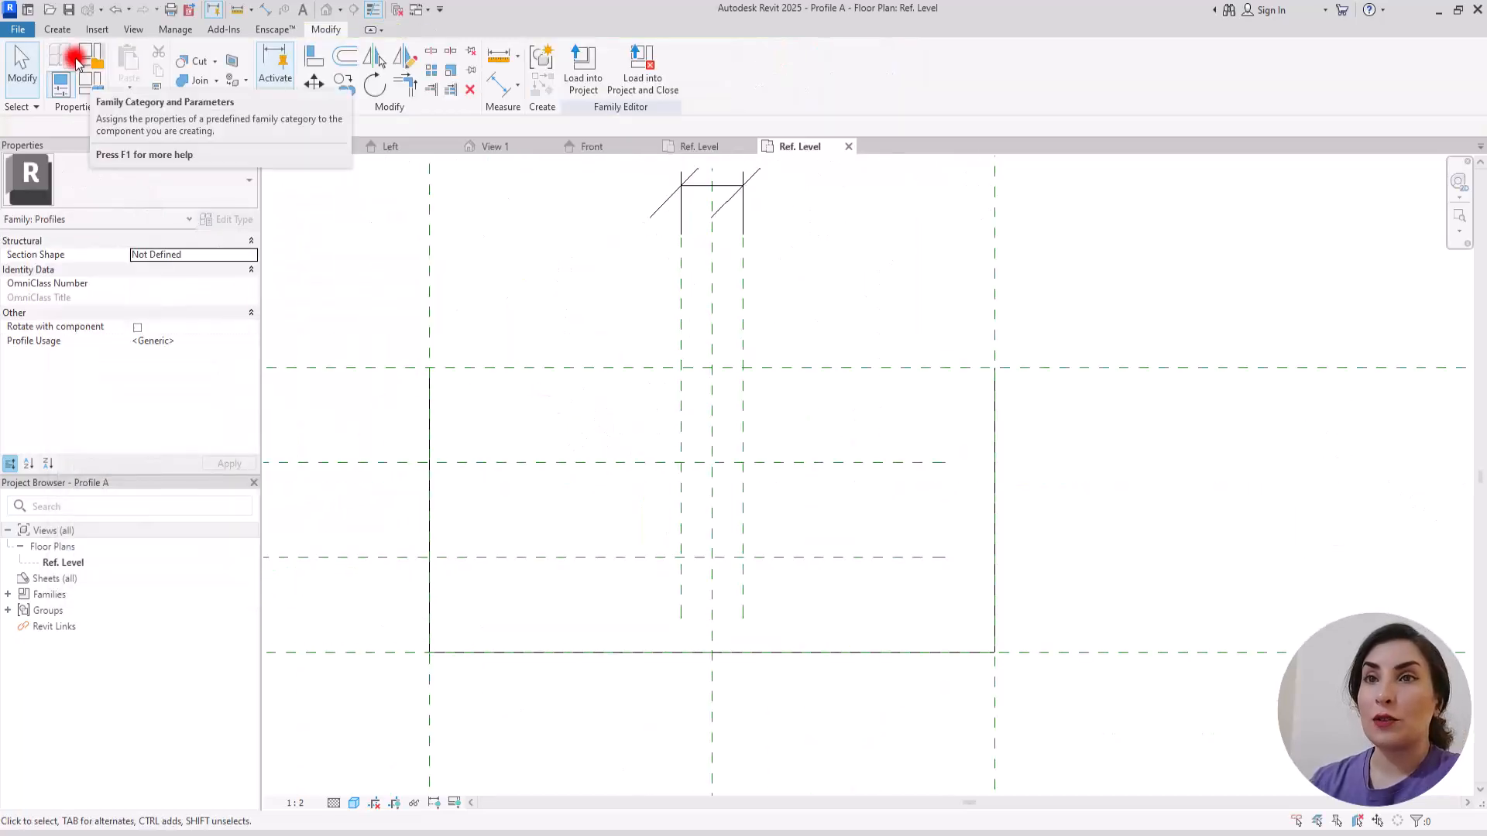
# Step: Draw the profile's upper edge as chained lines, with a notch between the Th planes down to the first inner horizontal reference plane
pyautogui.click(58, 30)
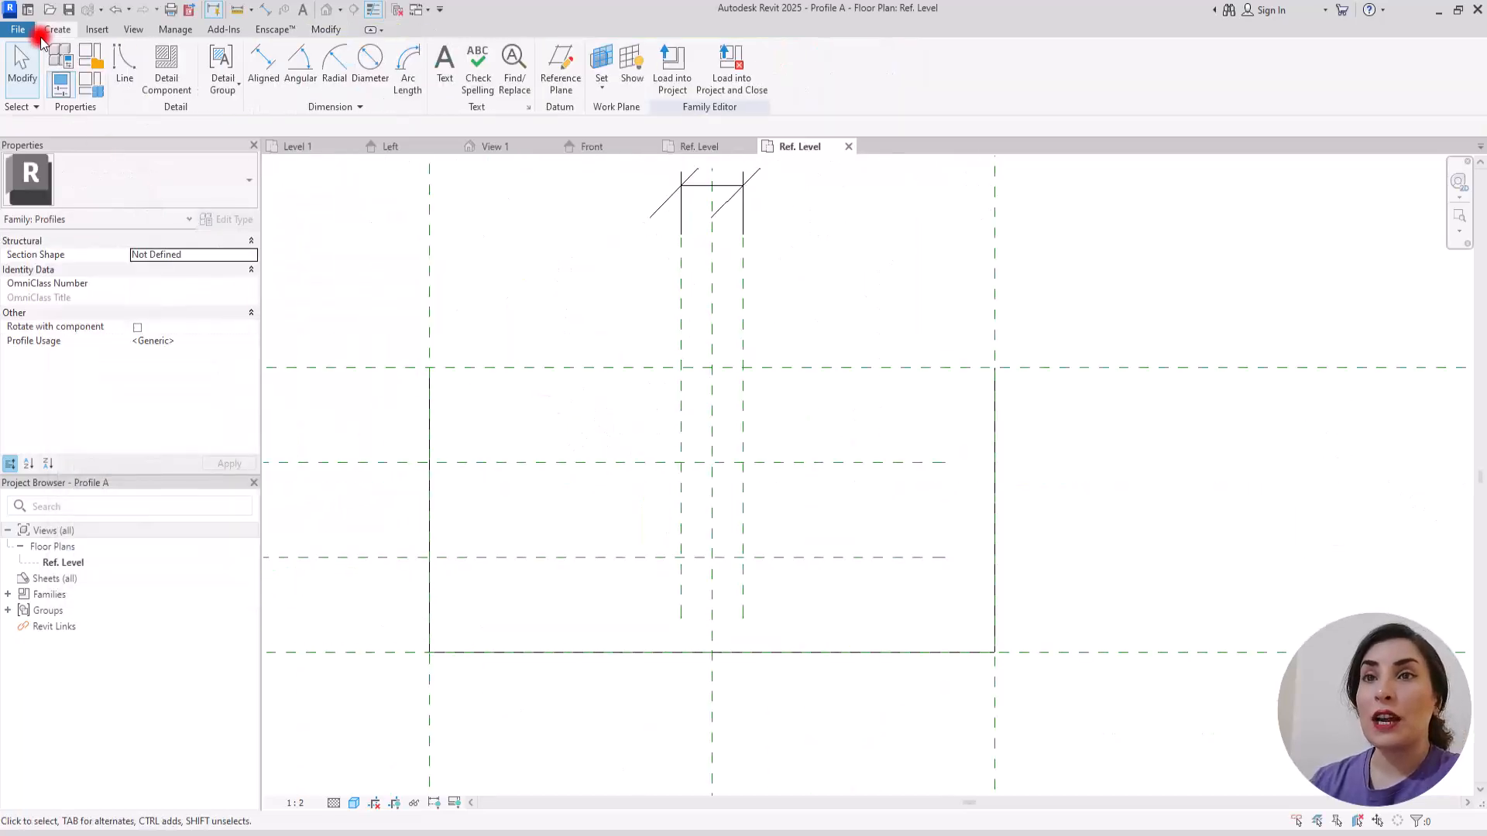
pyautogui.click(128, 64)
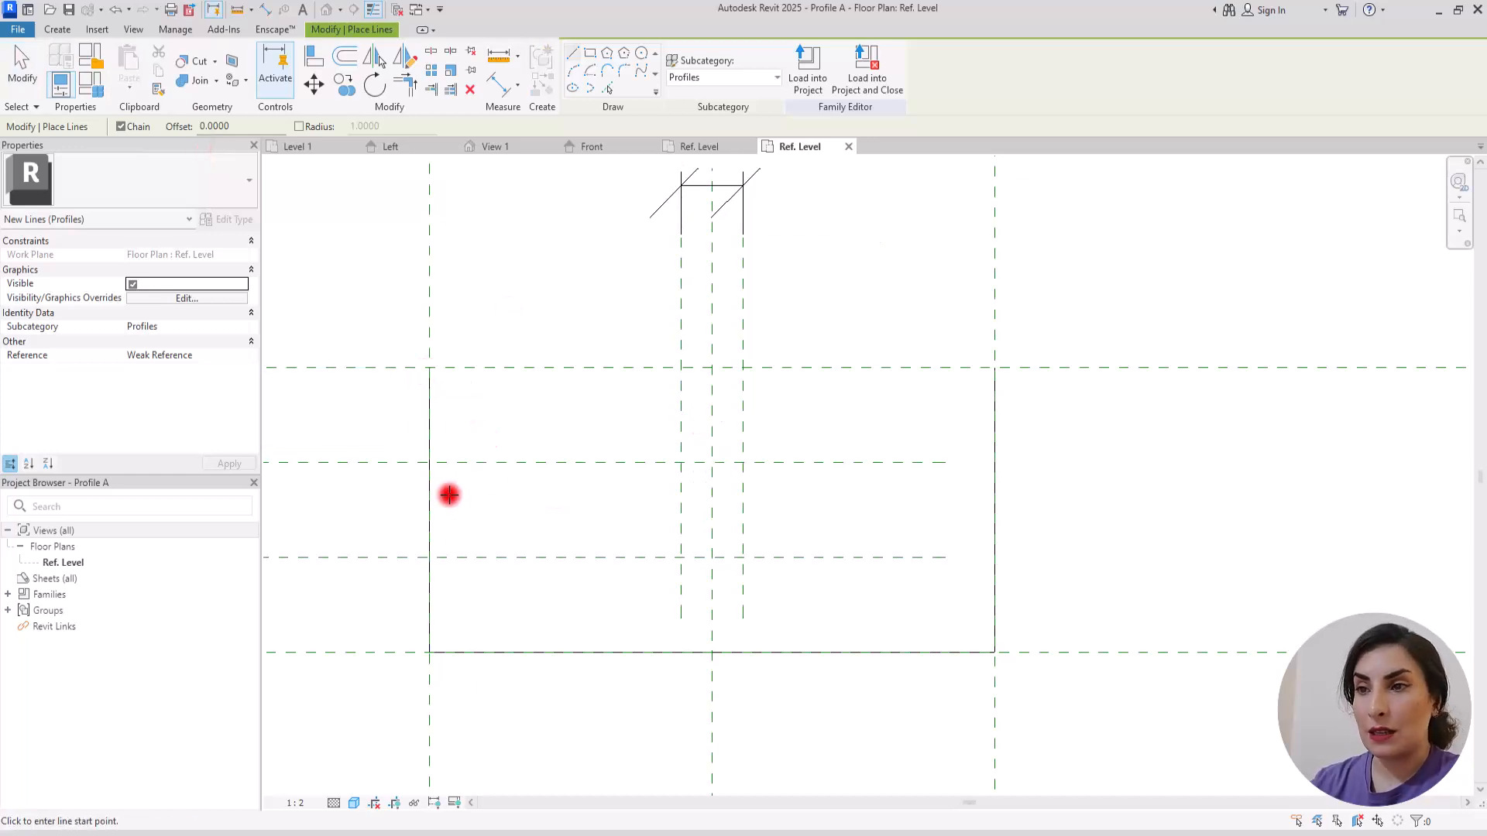
pyautogui.click(429, 368)
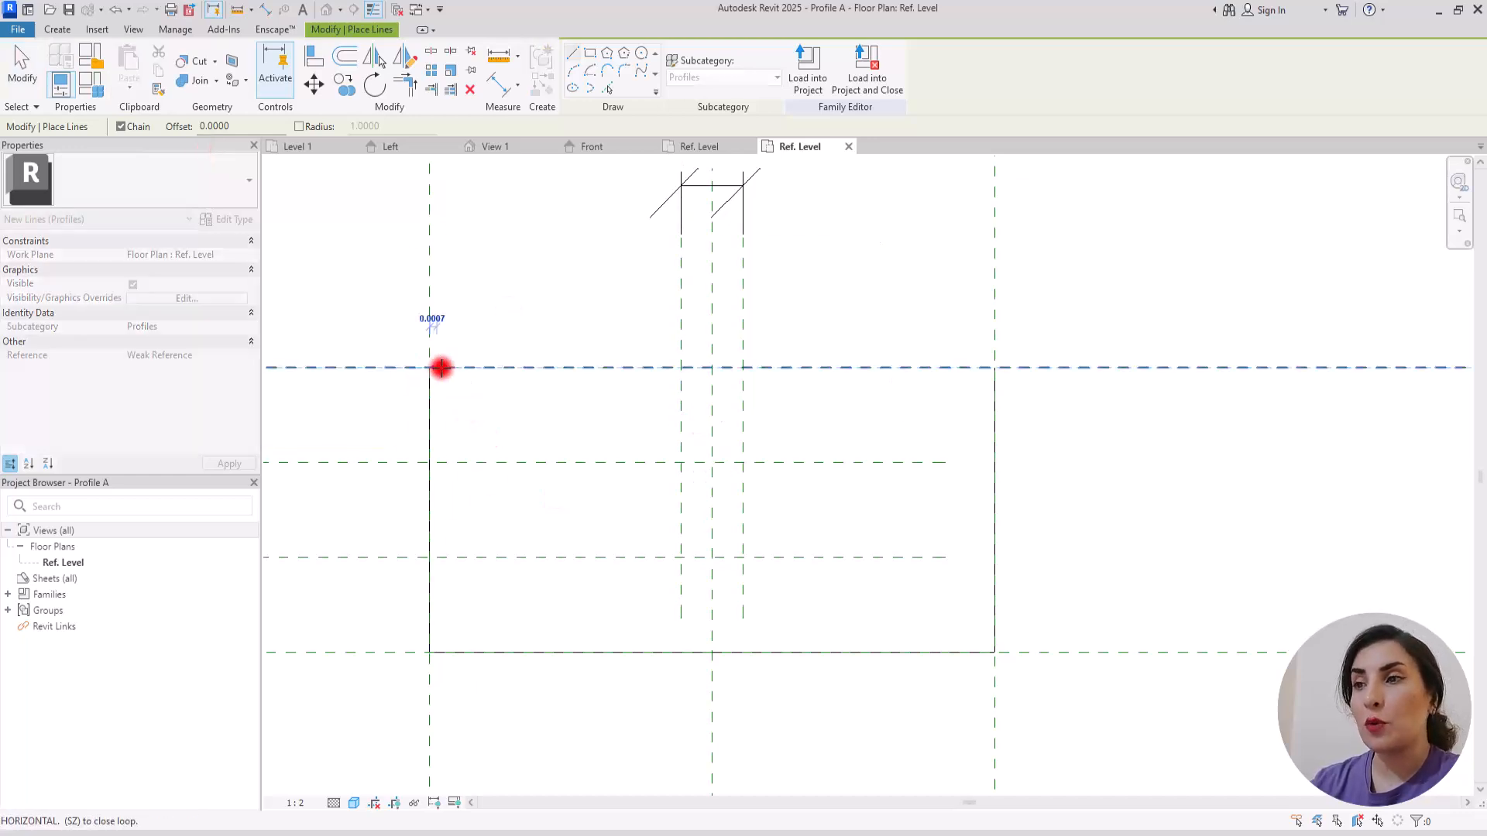
pyautogui.click(681, 368)
pyautogui.click(682, 462)
pyautogui.click(743, 462)
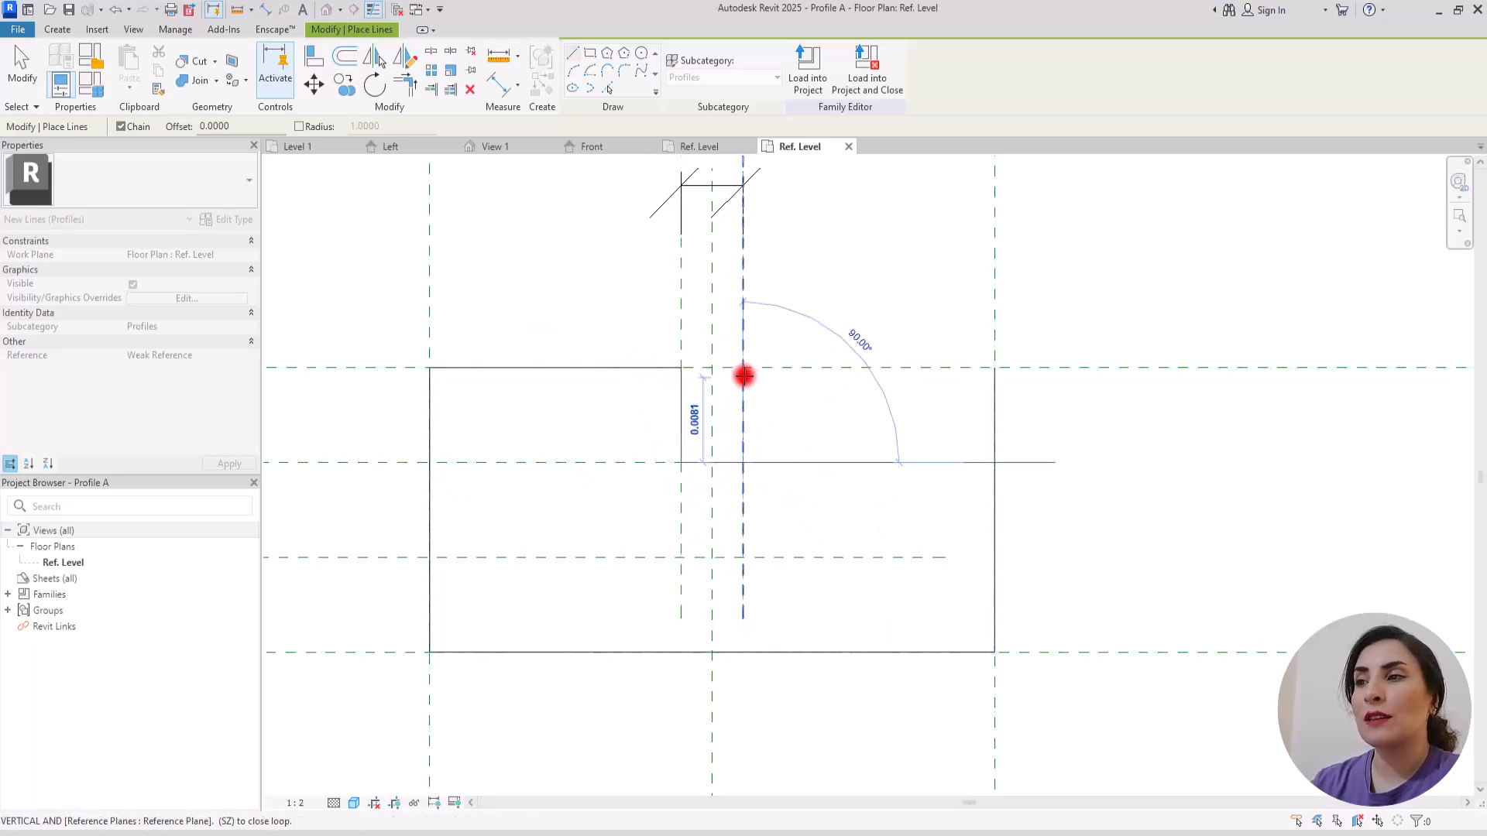
pyautogui.click(742, 368)
pyautogui.click(994, 367)
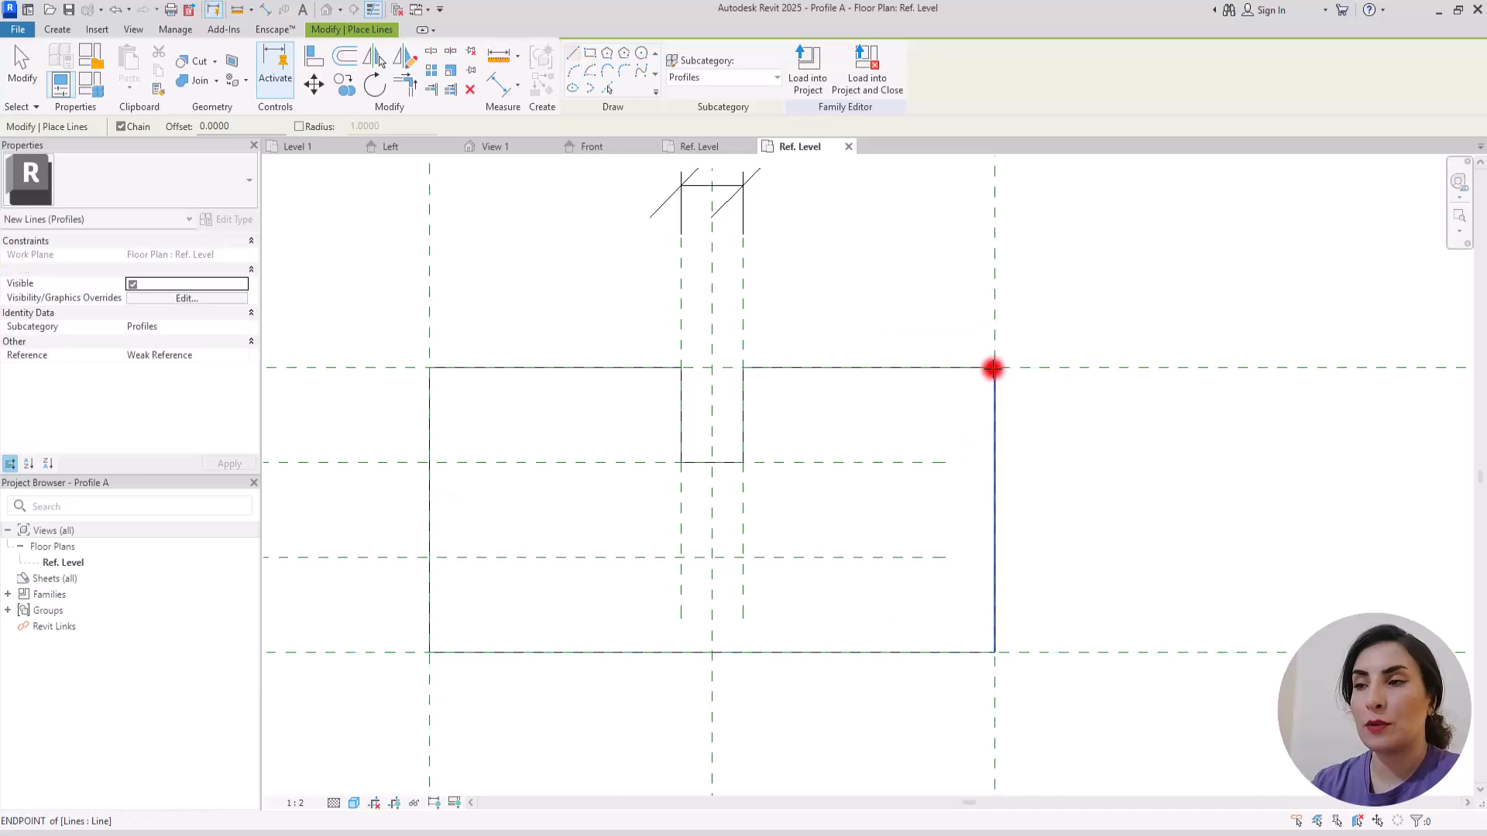
pyautogui.press('Escape')
pyautogui.press('Escape')
pyautogui.scroll(-3, 764, 434)
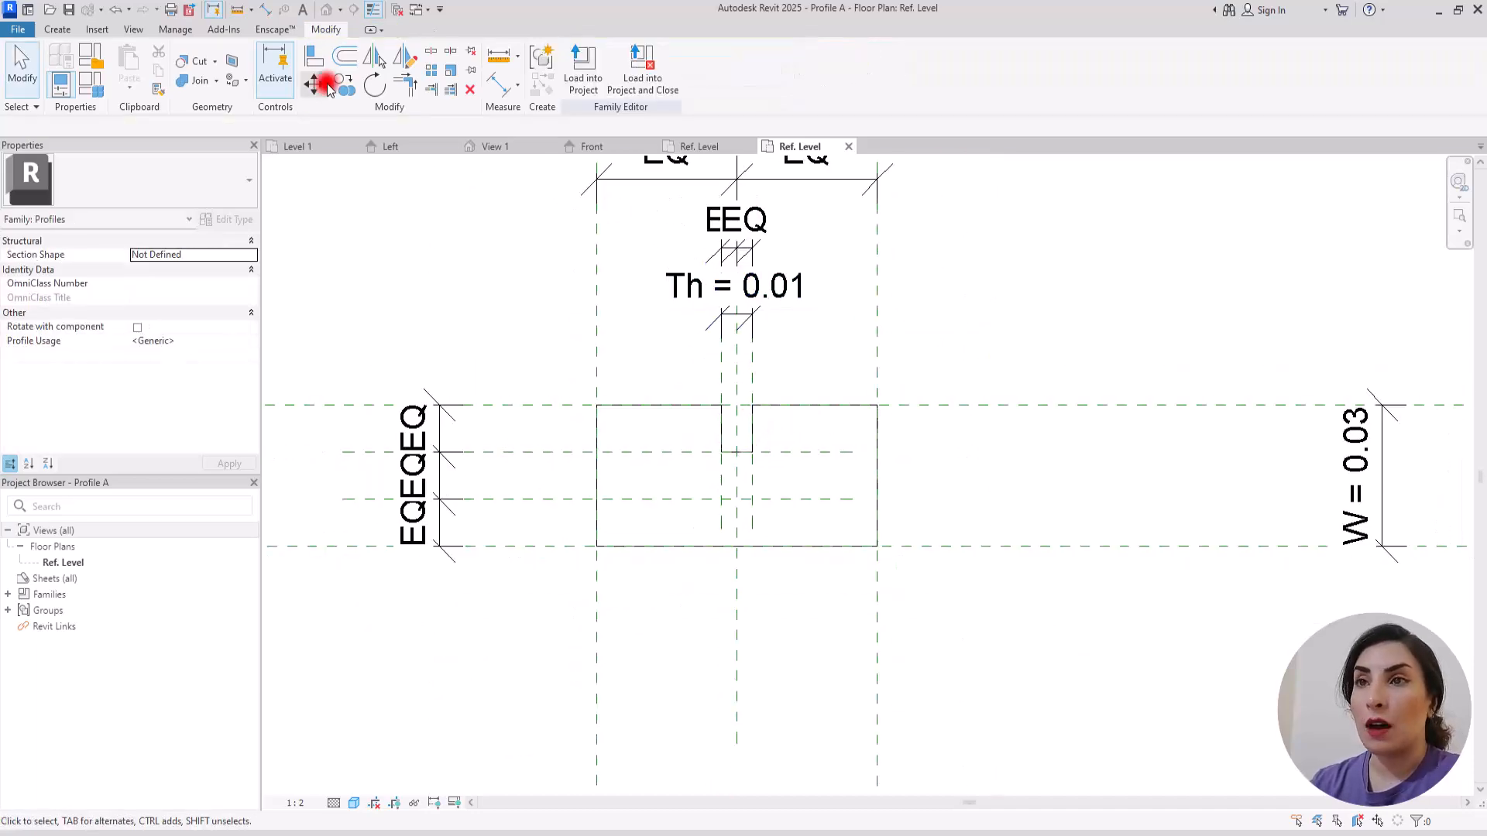
# Step: Align the profile's upper and left edge lines to their reference planes and lock the alignments
pyautogui.click(309, 62)
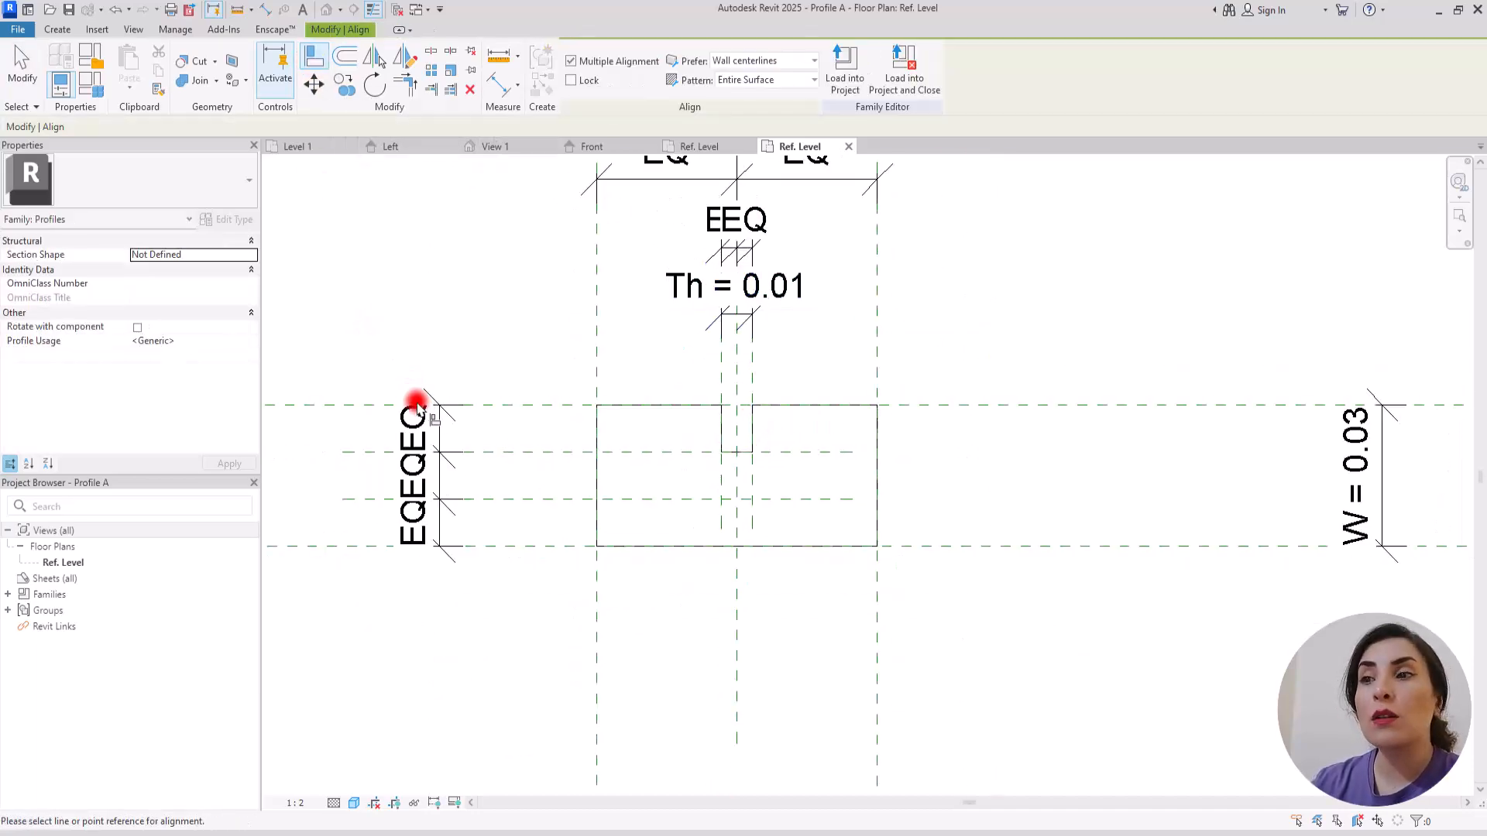
pyautogui.click(515, 409)
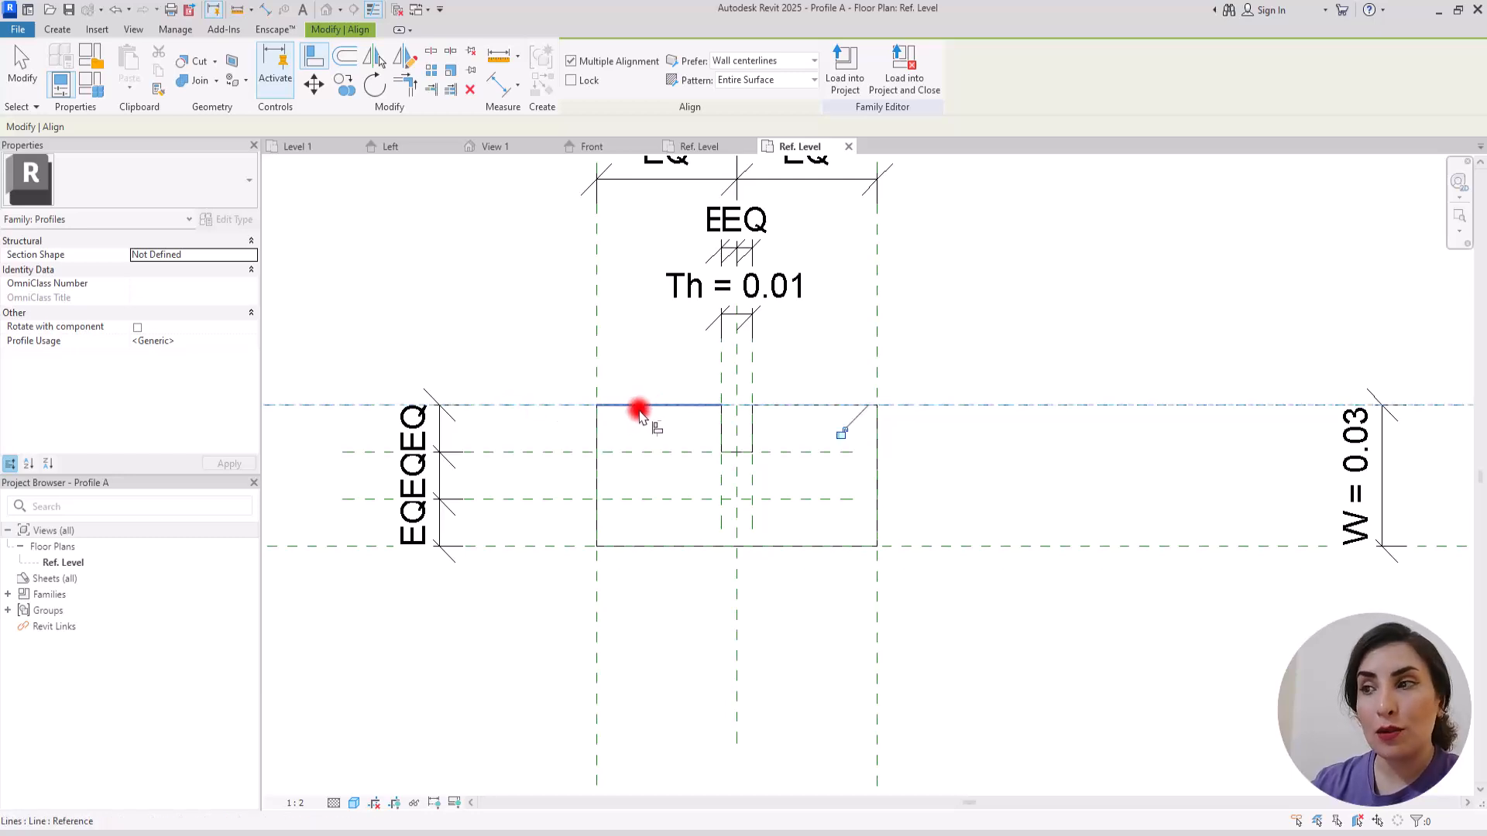
pyautogui.click(842, 432)
pyautogui.press('Escape')
pyautogui.click(552, 404)
pyautogui.click(597, 406)
pyautogui.click(840, 430)
pyautogui.click(573, 407)
pyautogui.press('Escape')
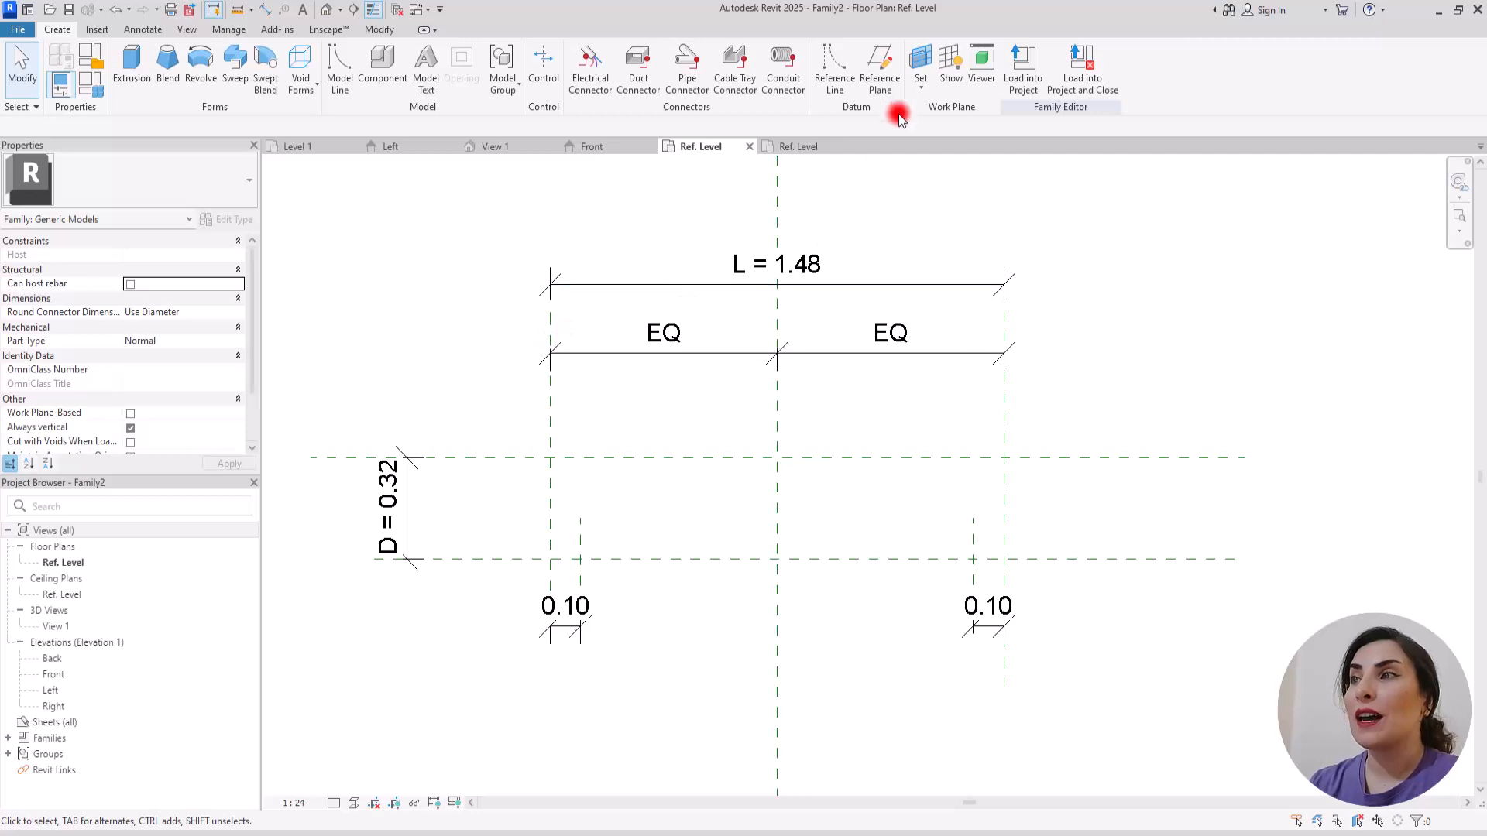
# Step: Set the balcony family's work plane to the reference plane named base
pyautogui.click(920, 86)
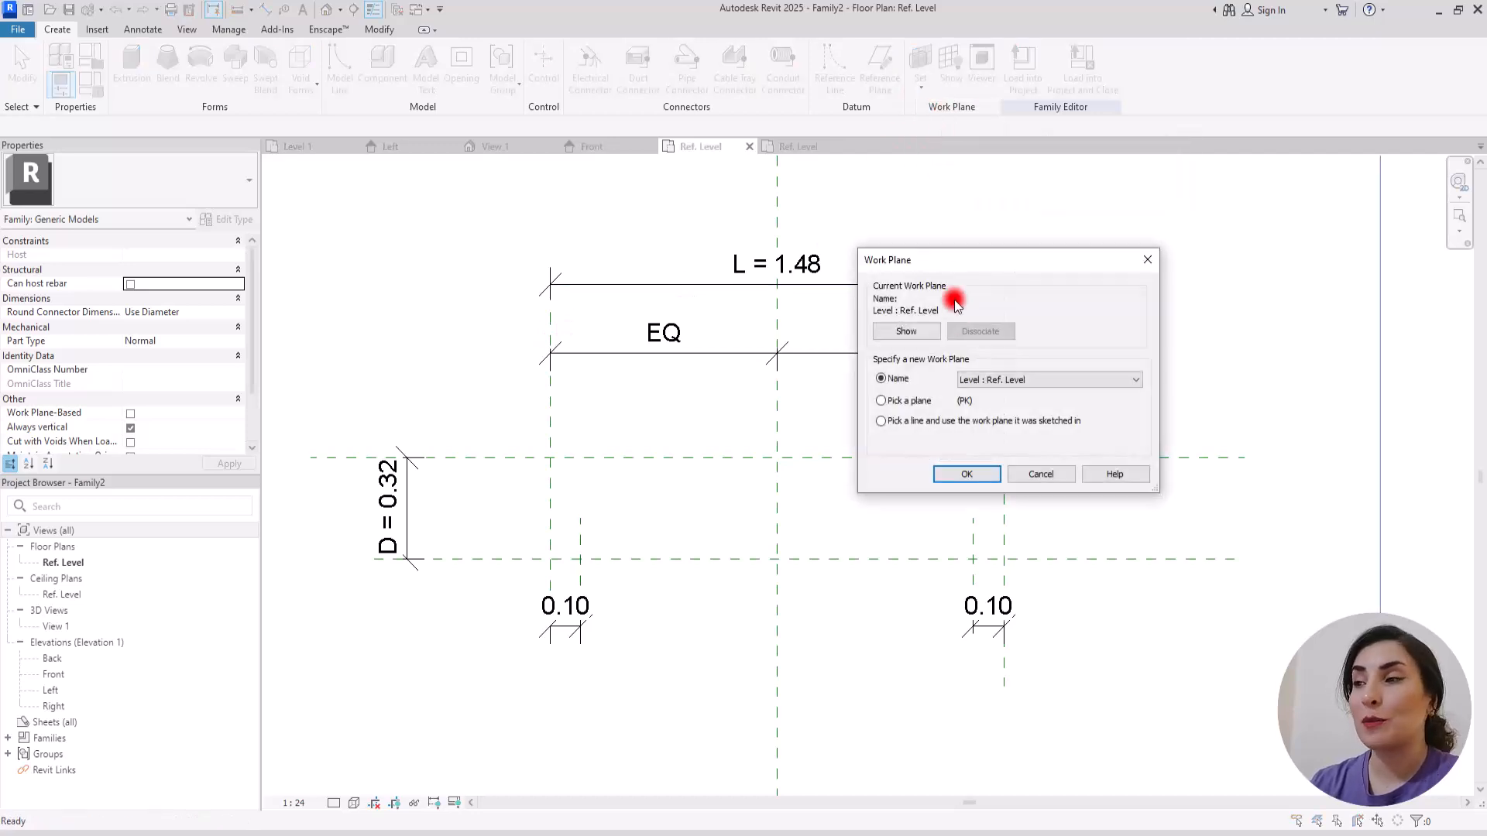
pyautogui.click(1012, 377)
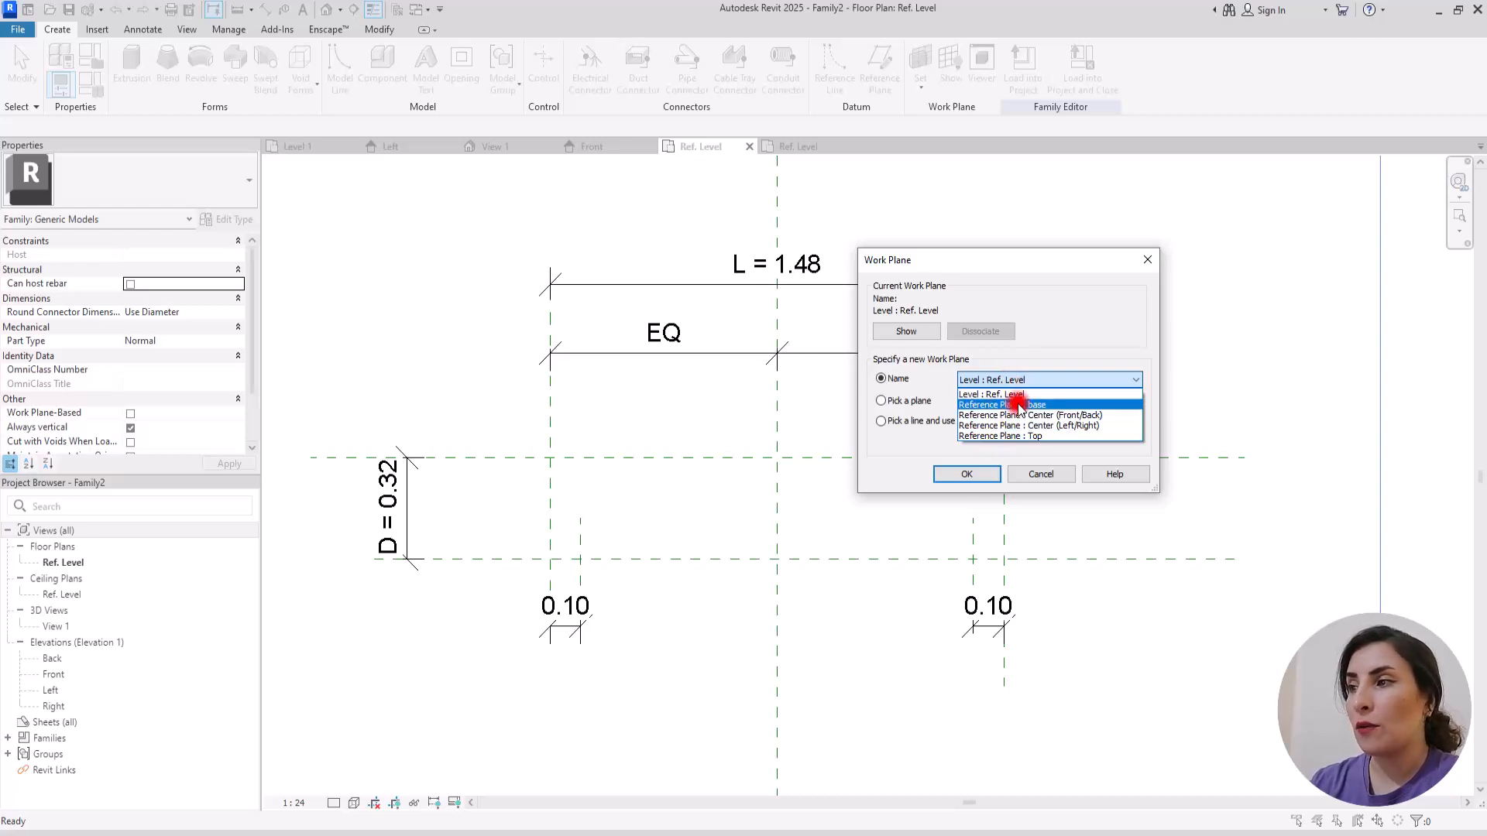
pyautogui.click(1018, 405)
pyautogui.click(968, 473)
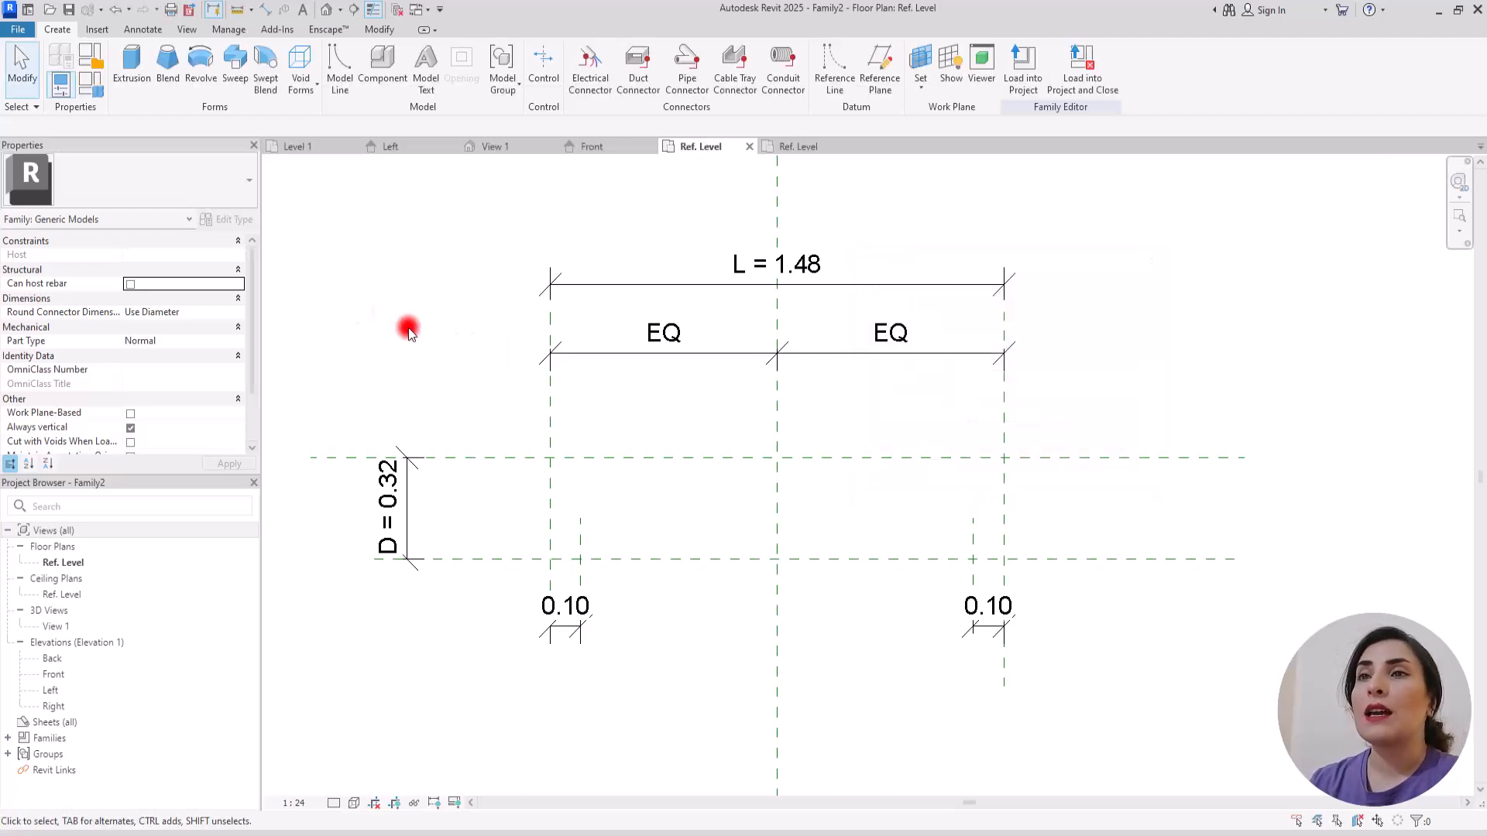
# Step: Start a sweep and sketch an L-shaped path down the left reference plane across depth D, ending at the left 0.10 offset plane
pyautogui.click(234, 62)
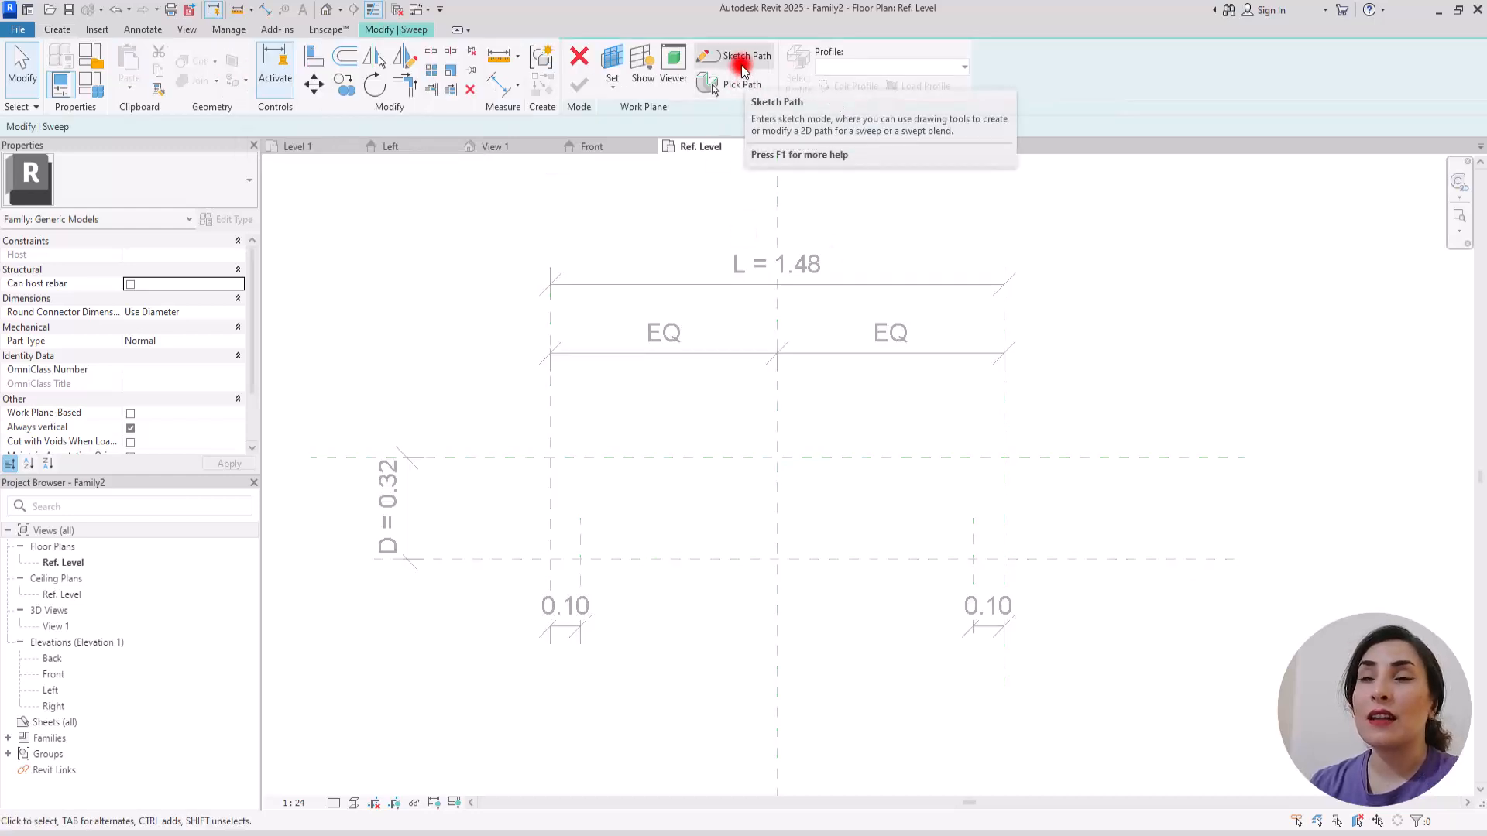
pyautogui.click(741, 62)
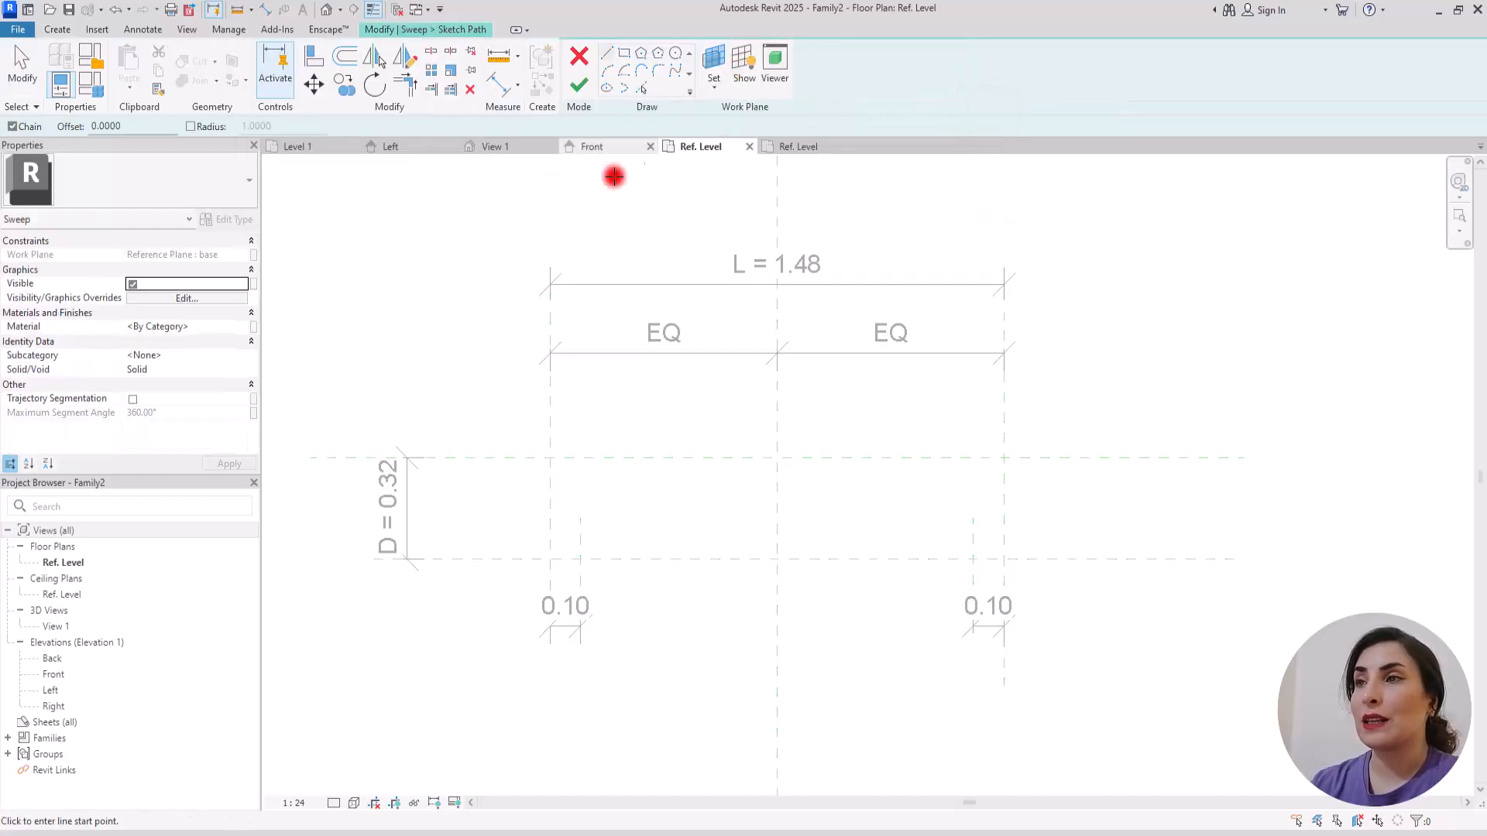
pyautogui.scroll(2, 945, 538)
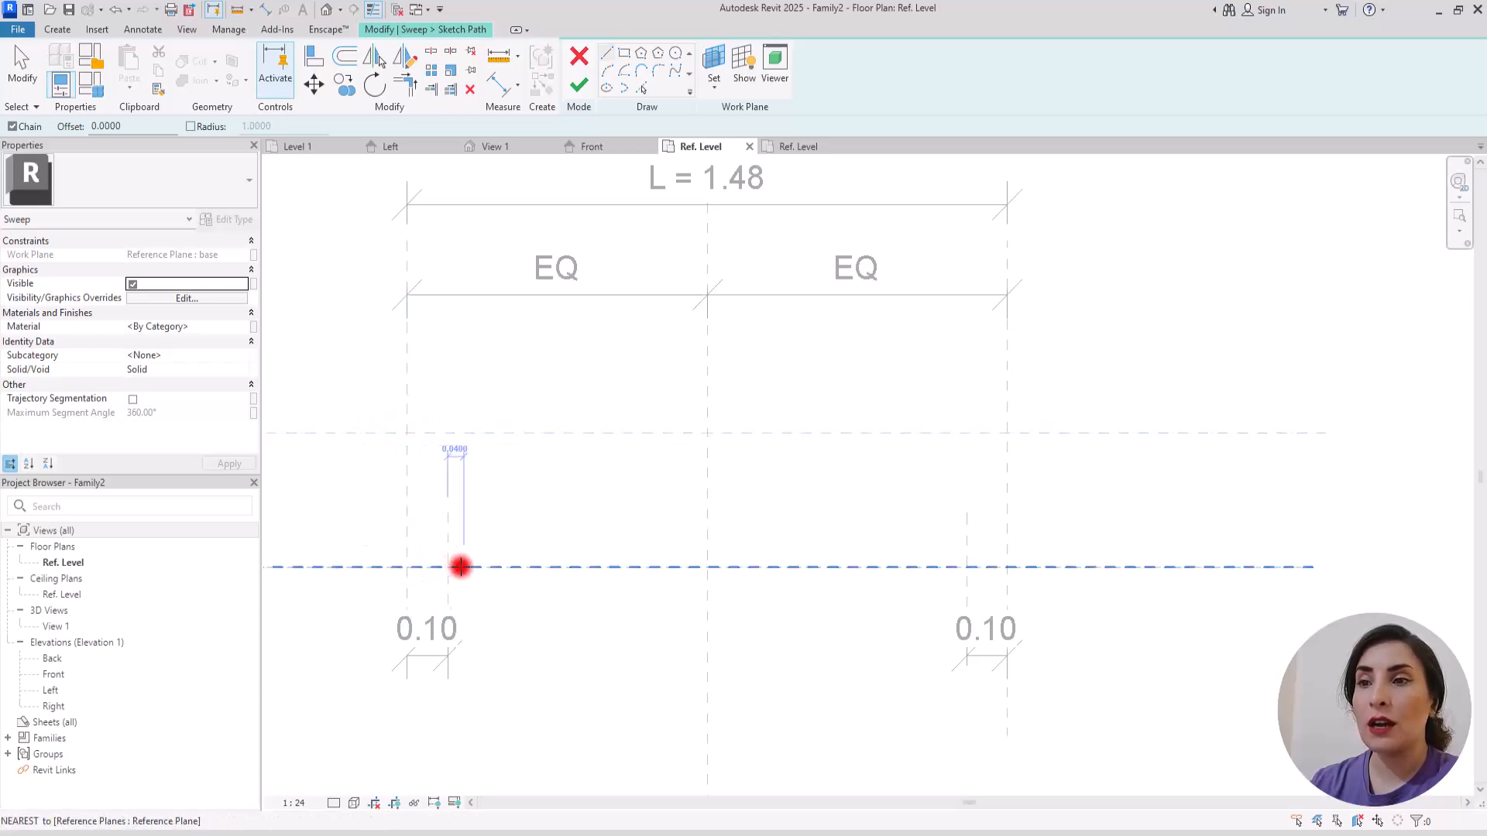
pyautogui.click(405, 433)
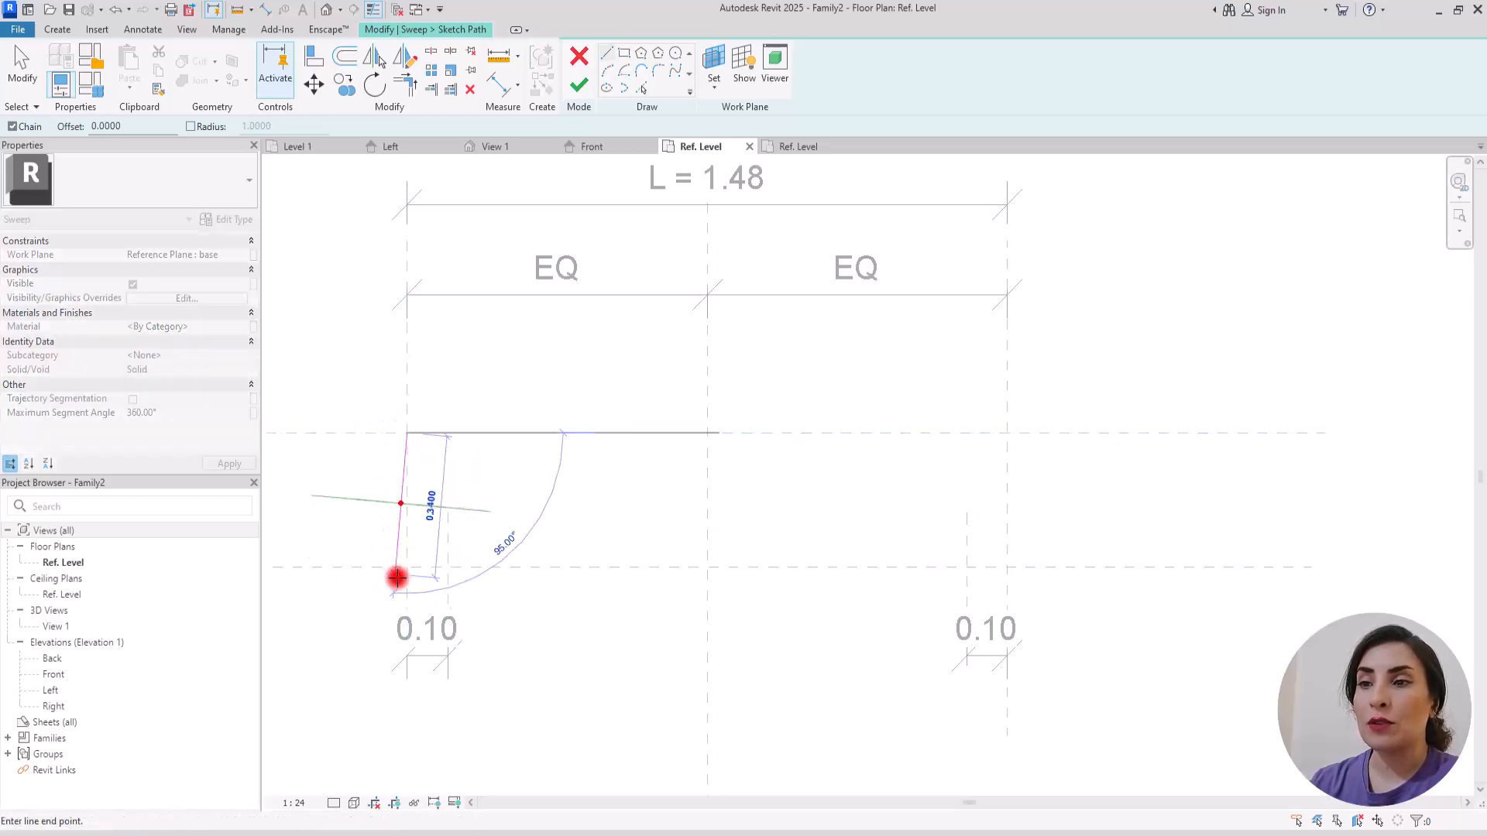
pyautogui.click(407, 567)
pyautogui.click(448, 567)
pyautogui.press('Escape')
# Step: Align and lock the sweep path's lines and upper endpoint to the adjacent reference planes, and finish the path sketch
pyautogui.click(313, 55)
pyautogui.click(406, 369)
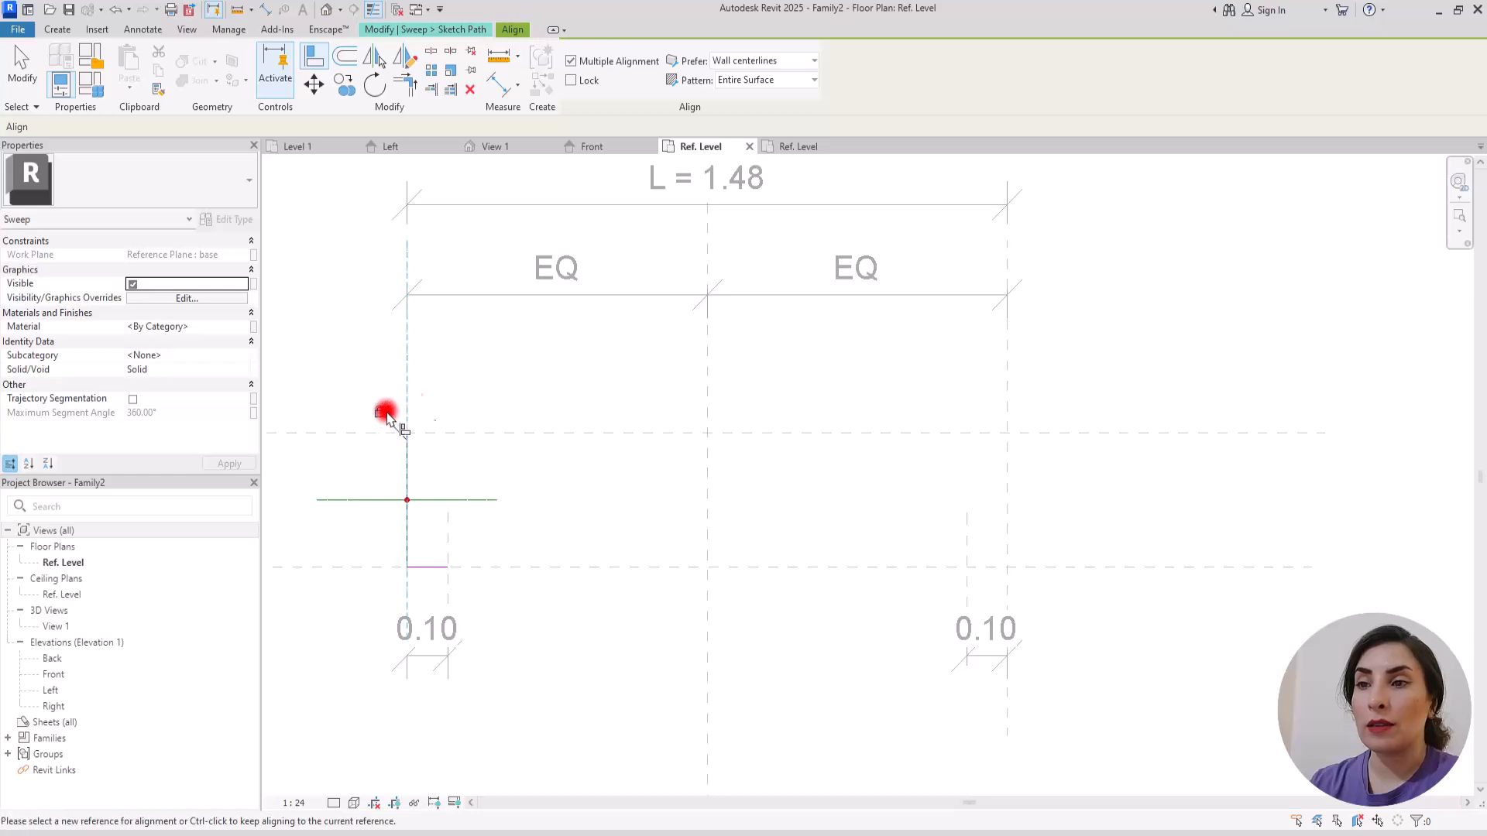
pyautogui.click(441, 433)
pyautogui.click(407, 433)
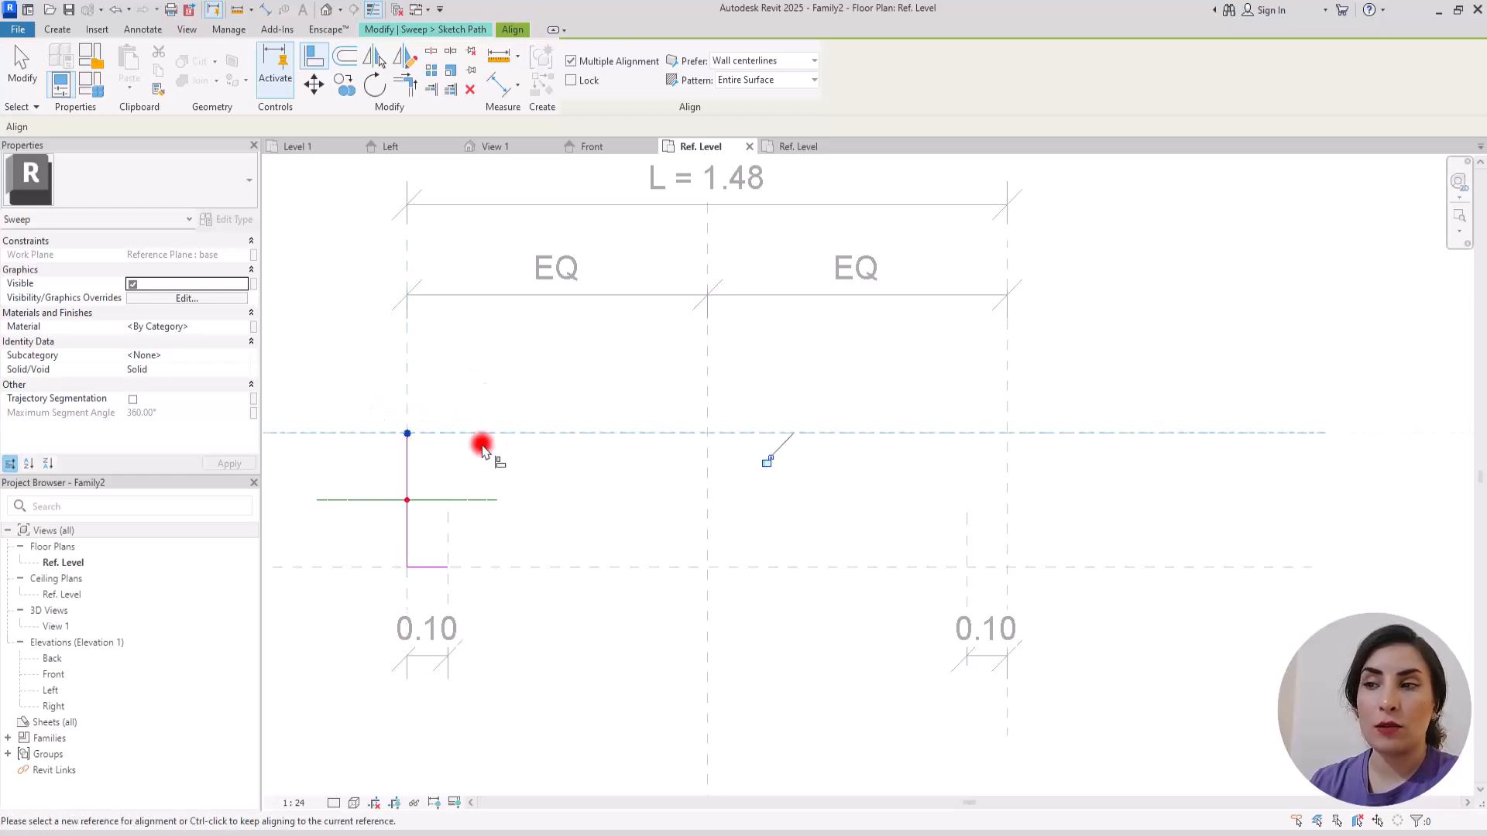
pyautogui.click(431, 568)
pyautogui.click(761, 596)
pyautogui.press('Escape')
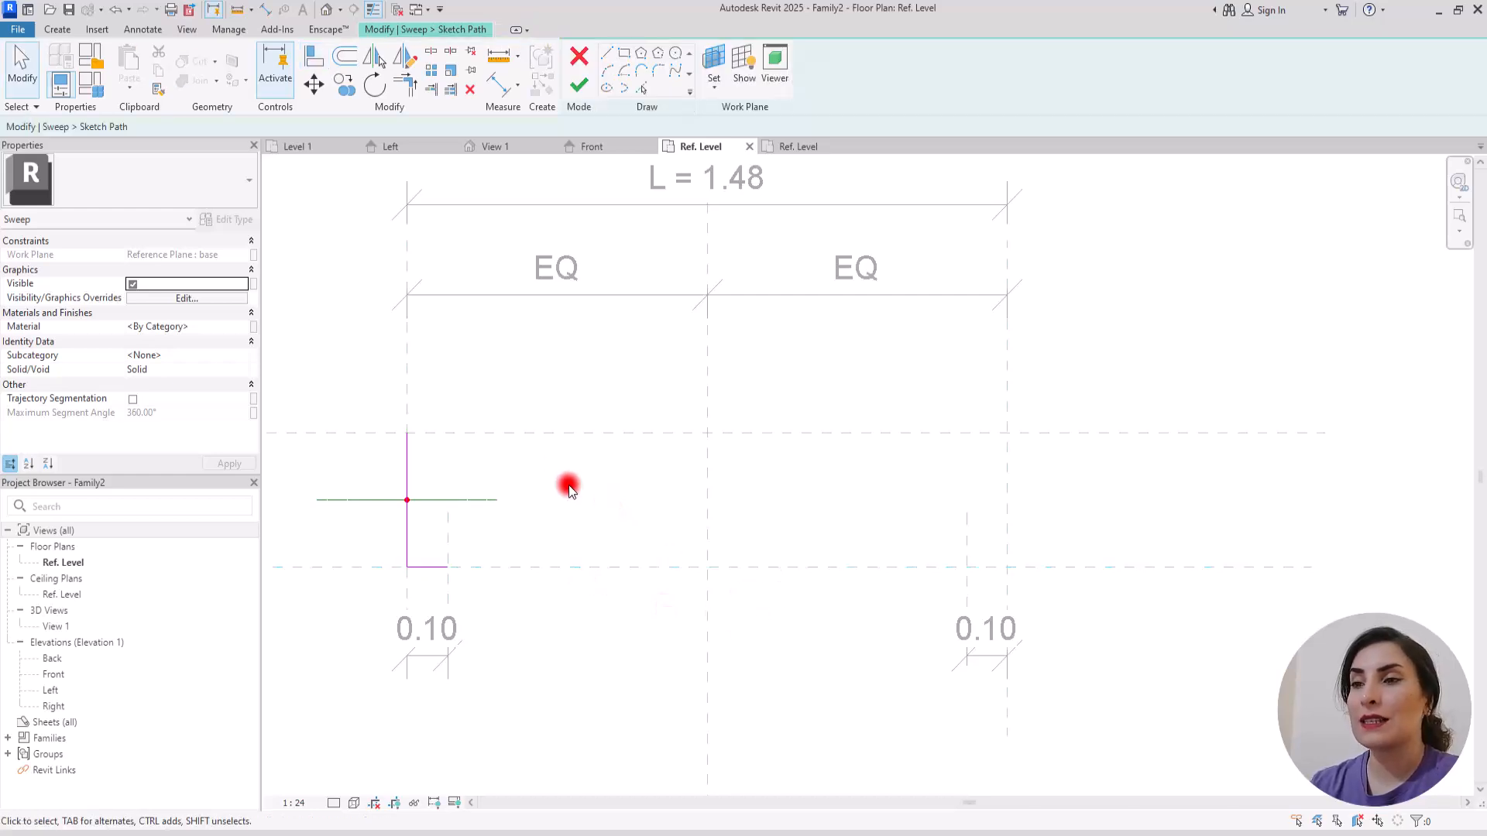
pyautogui.click(580, 84)
# Step: Assign Profile A as the profile of the sweep
pyautogui.scroll(3, 573, 514)
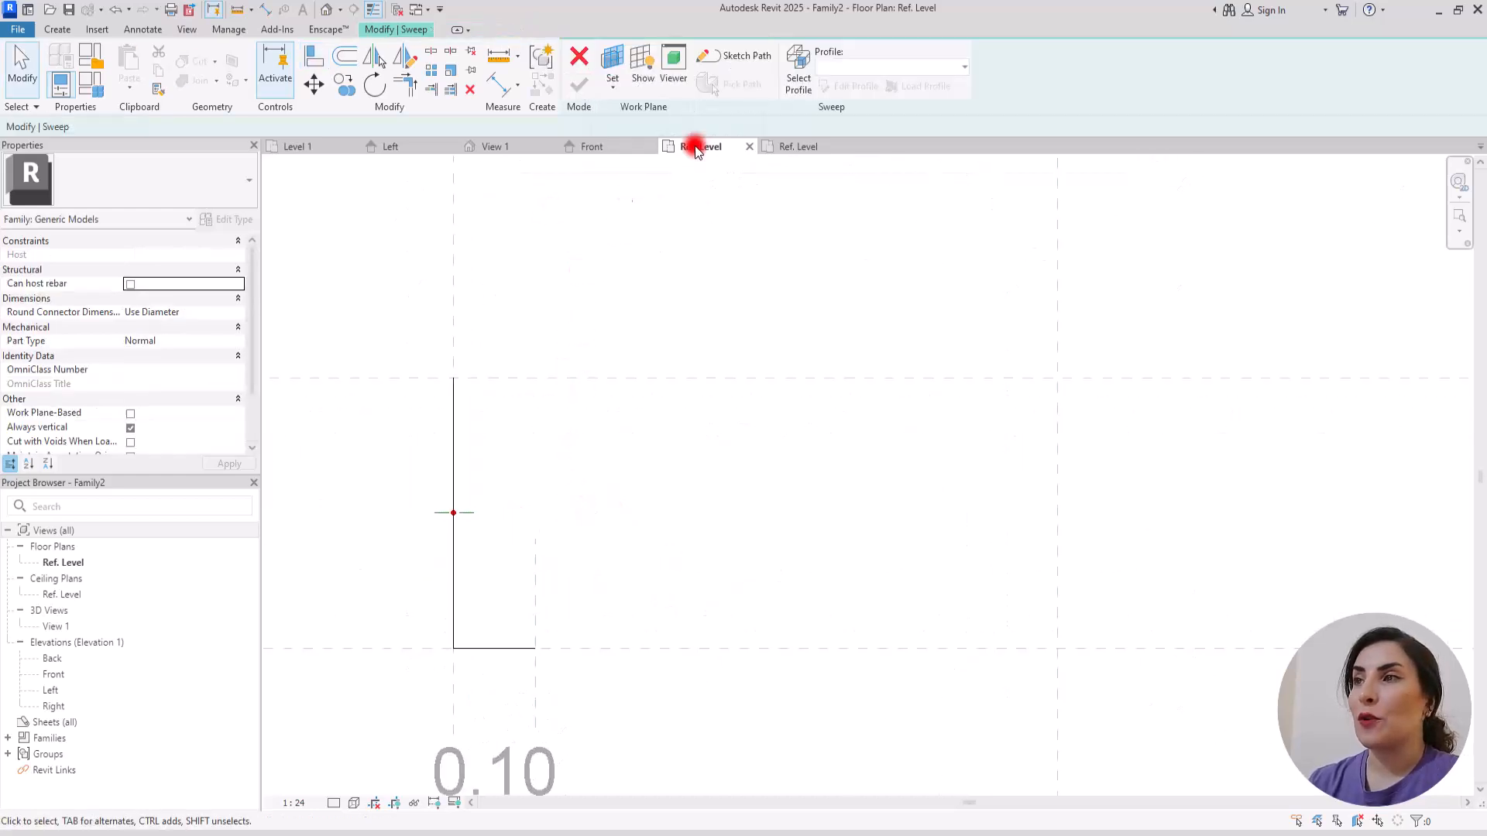
pyautogui.click(464, 513)
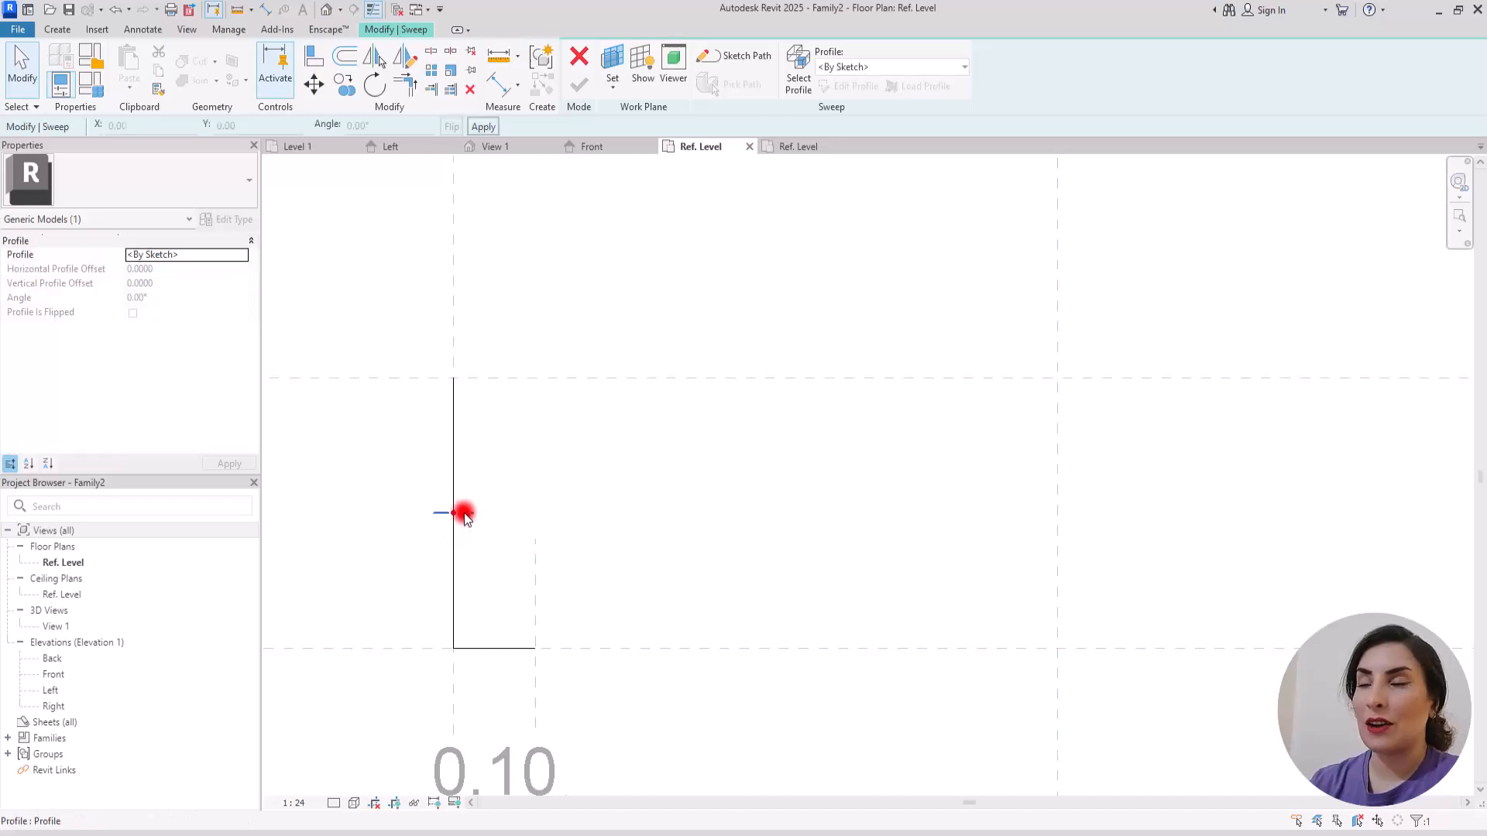
pyautogui.click(890, 67)
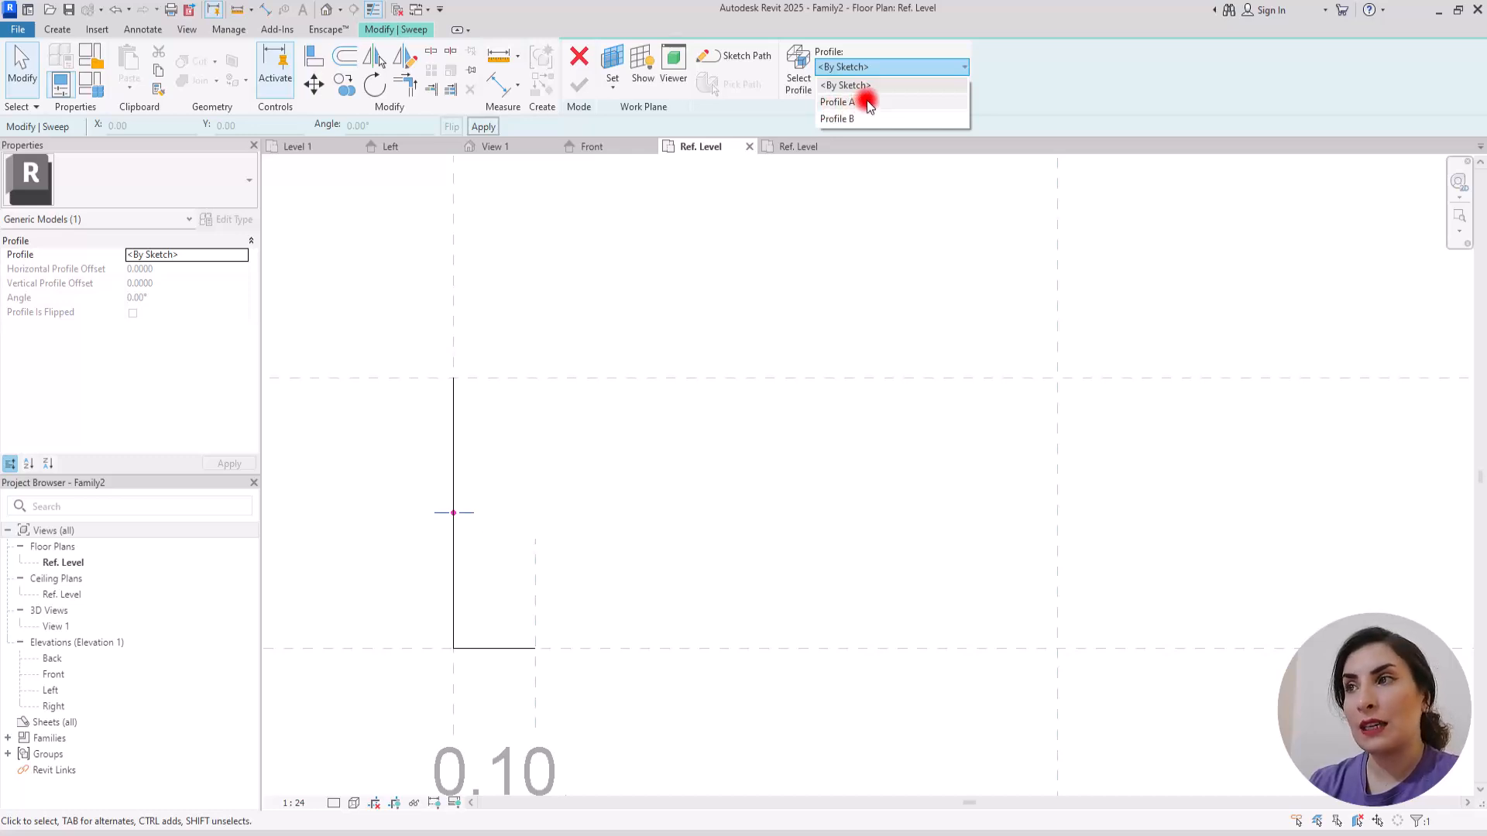
pyautogui.click(838, 101)
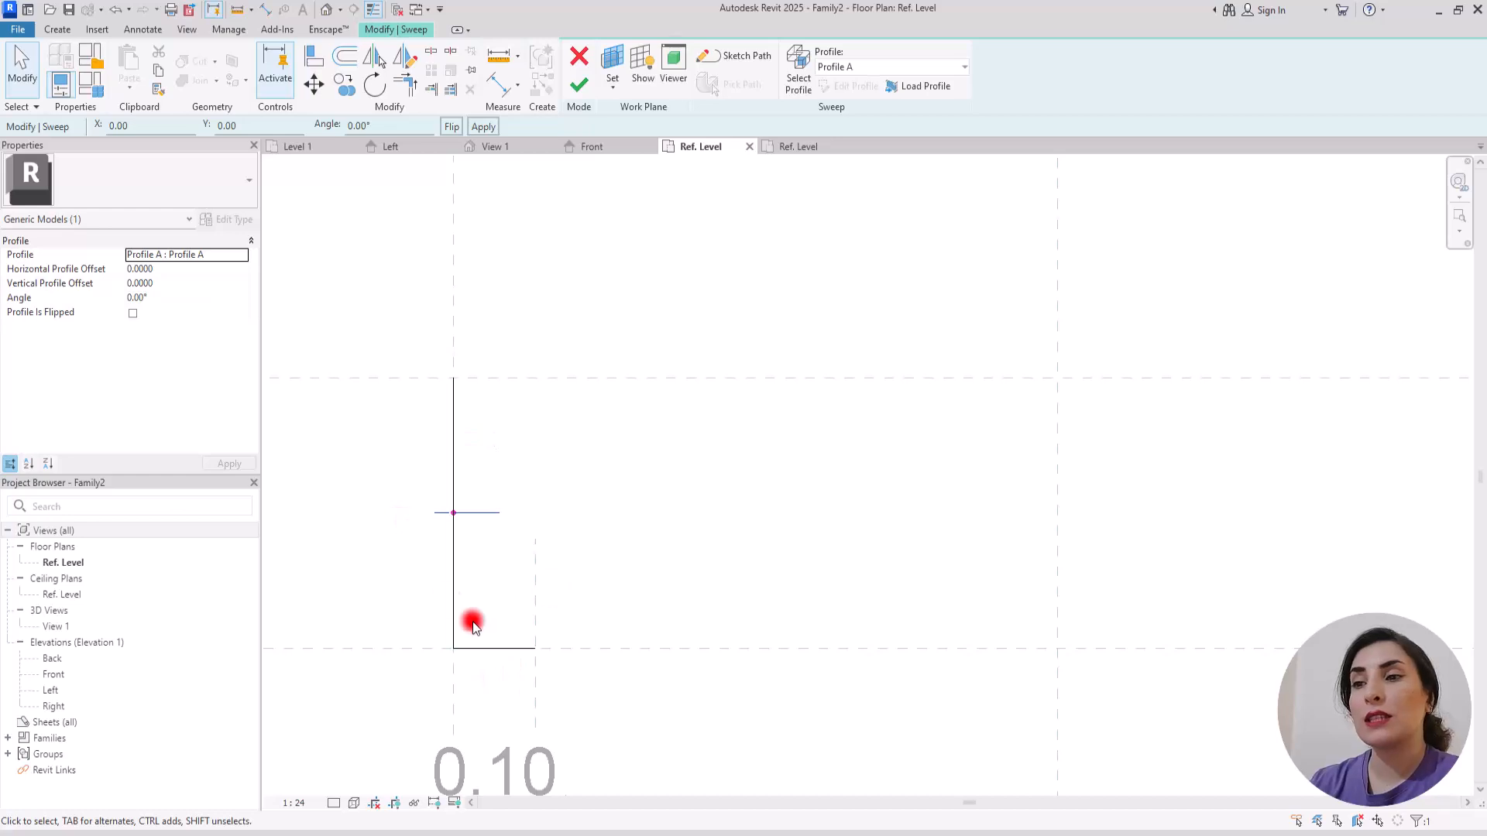
# Step: Check the profile's position in the Front elevation, finish the sweep and return to the Ref. Level plan
pyautogui.click(614, 148)
pyautogui.scroll(5, 535, 488)
pyautogui.scroll(2, 583, 456)
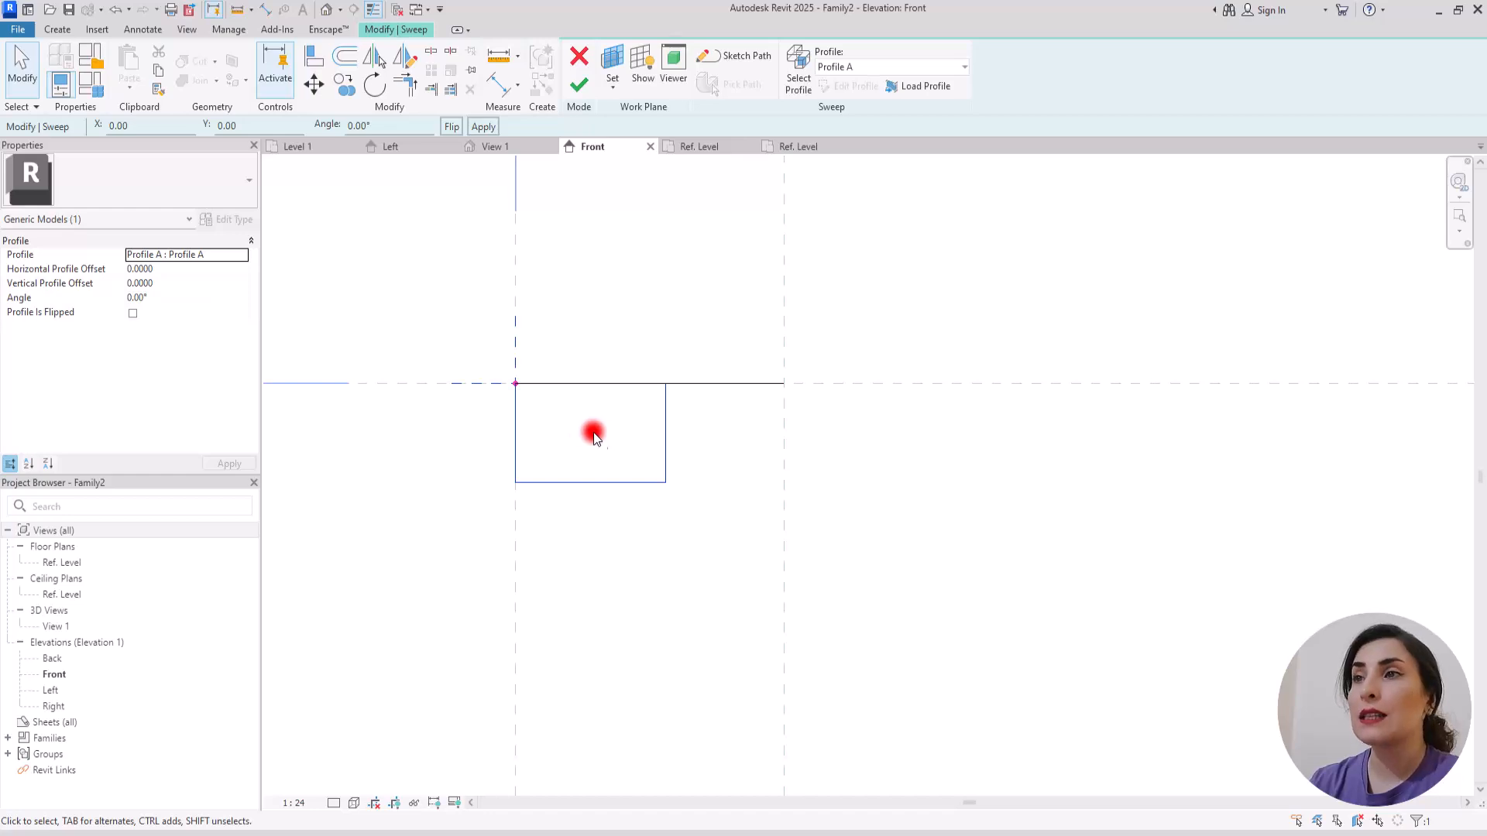
pyautogui.click(582, 85)
pyautogui.scroll(-5, 558, 474)
pyautogui.click(690, 148)
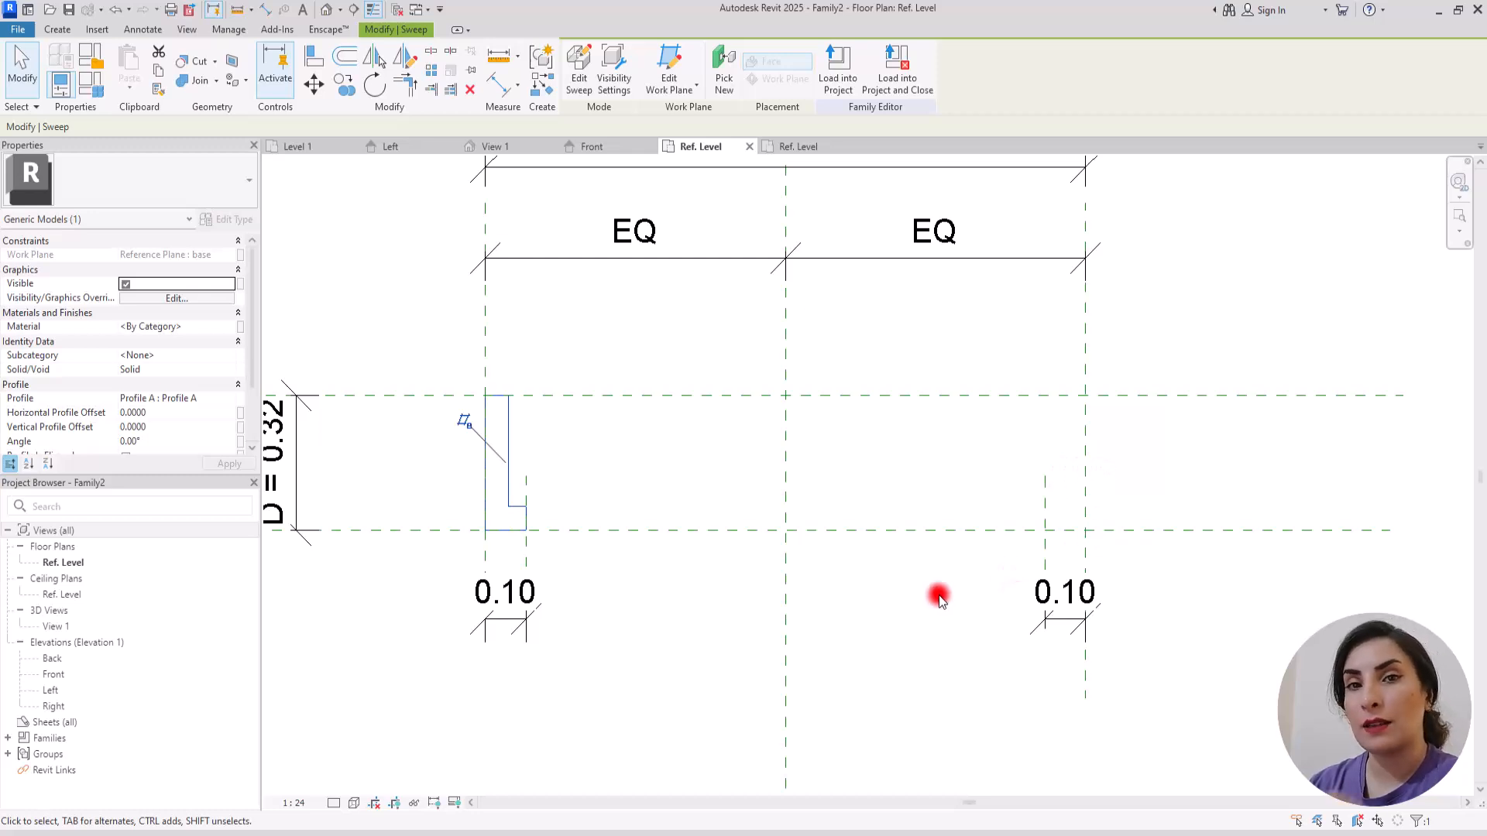
pyautogui.click(344, 577)
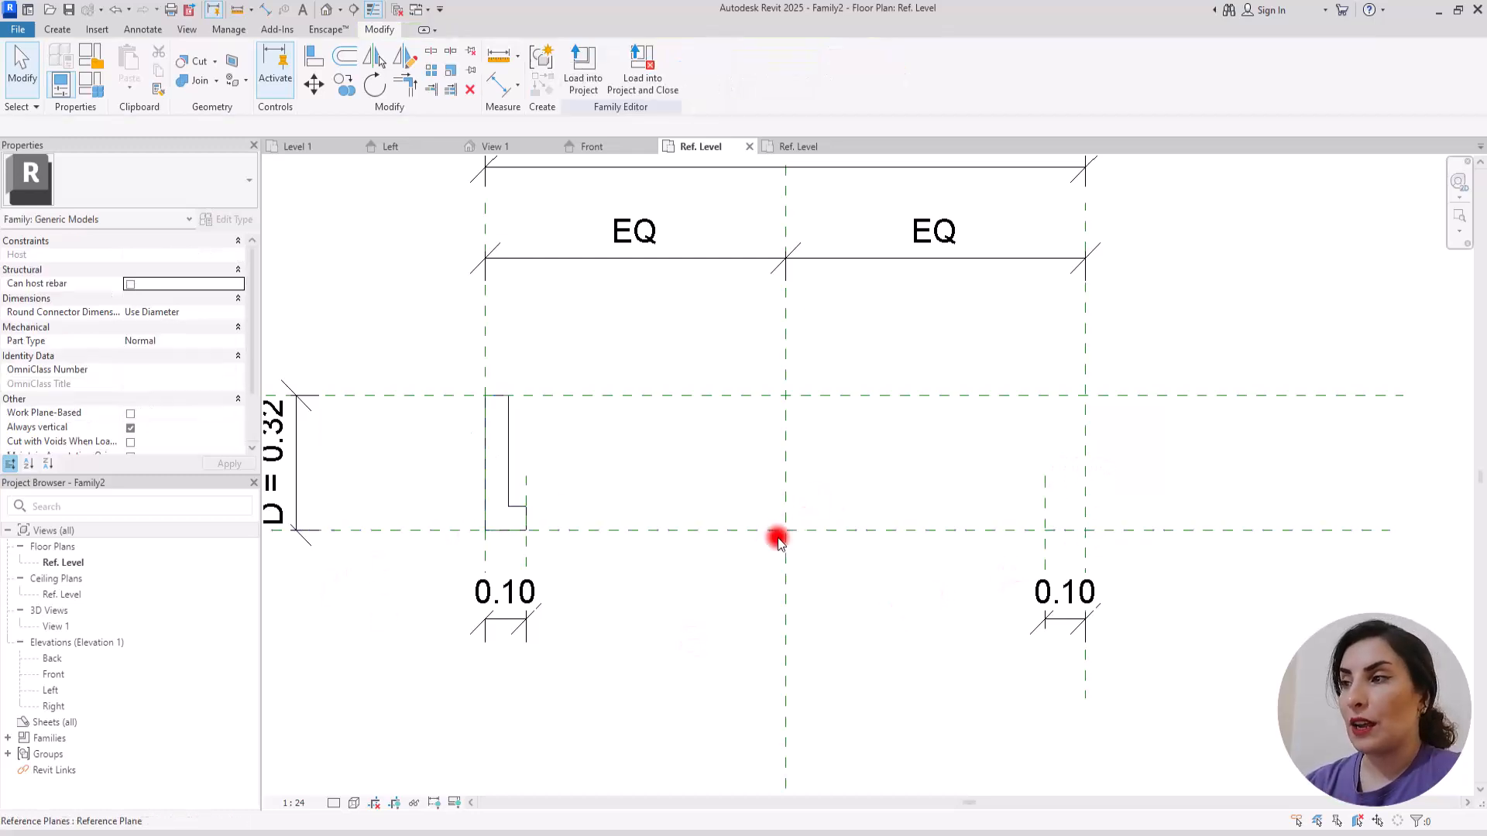
# Step: Start a sweep and sketch an L-shaped path down the right reference plane across depth D, ending at the right 0.10 offset plane
pyautogui.click(60, 31)
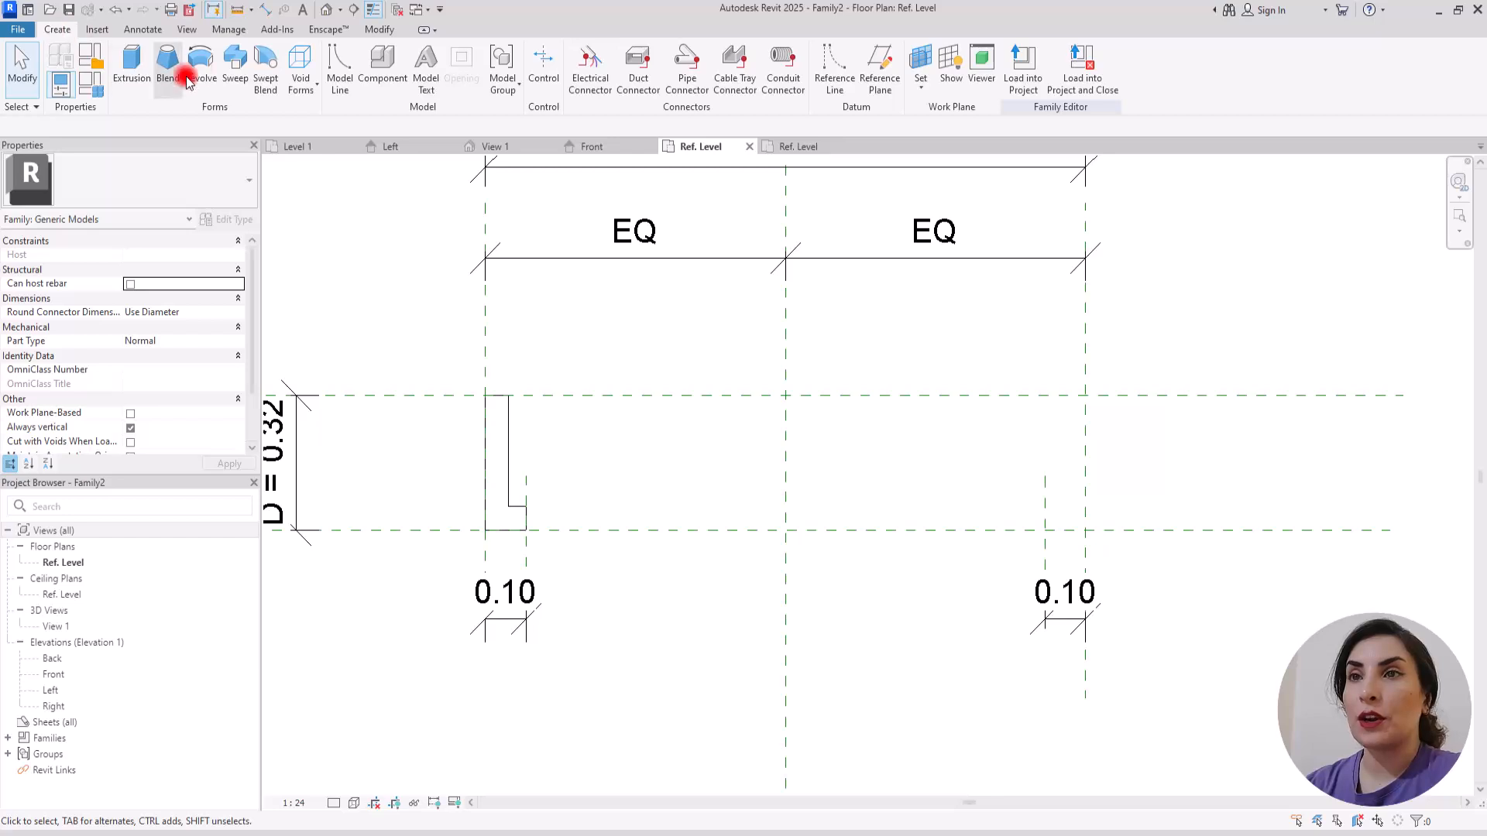
pyautogui.click(224, 58)
pyautogui.click(742, 53)
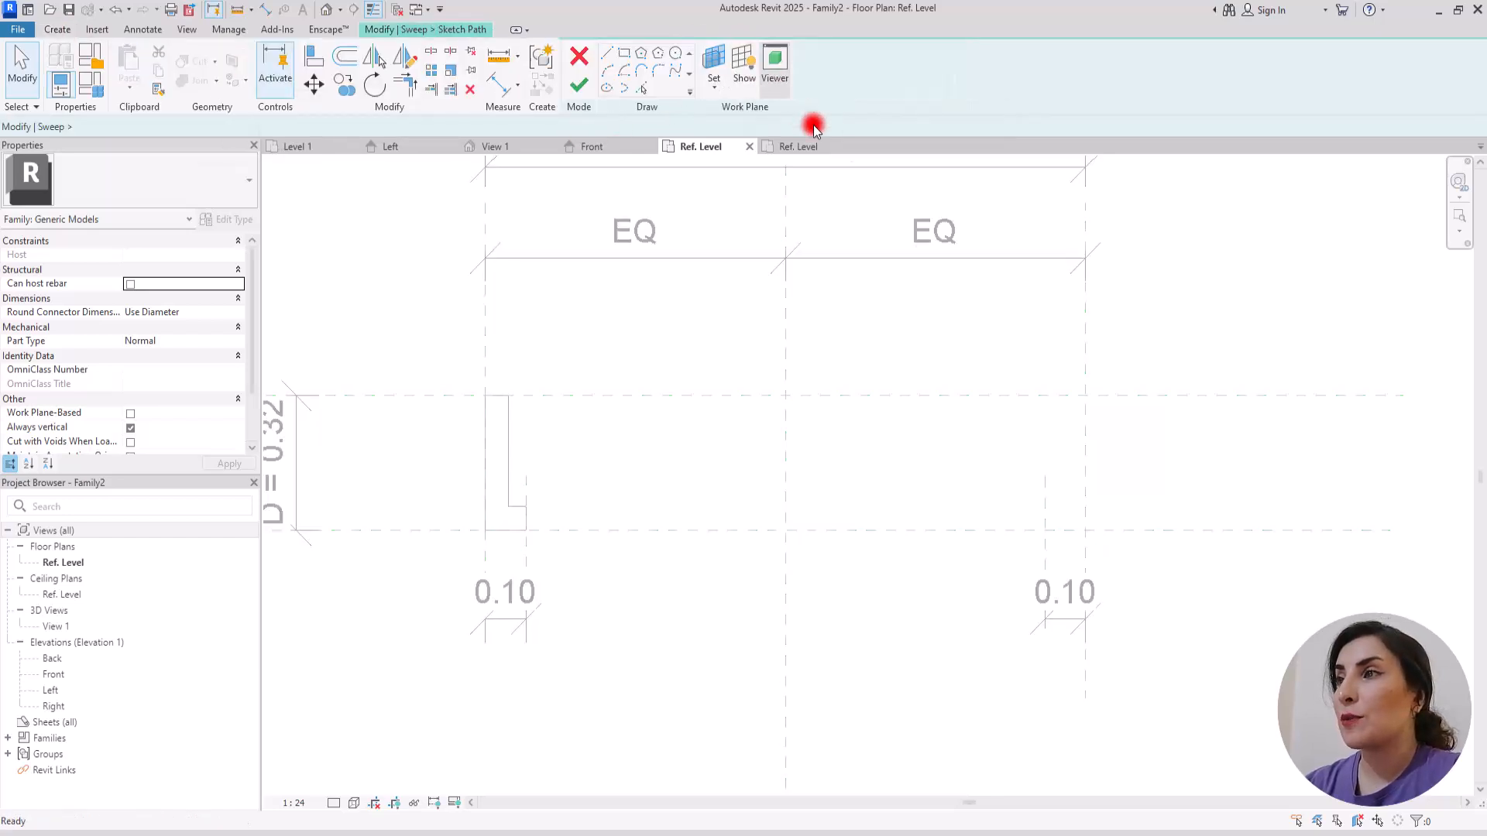
pyautogui.click(1085, 395)
pyautogui.click(1085, 530)
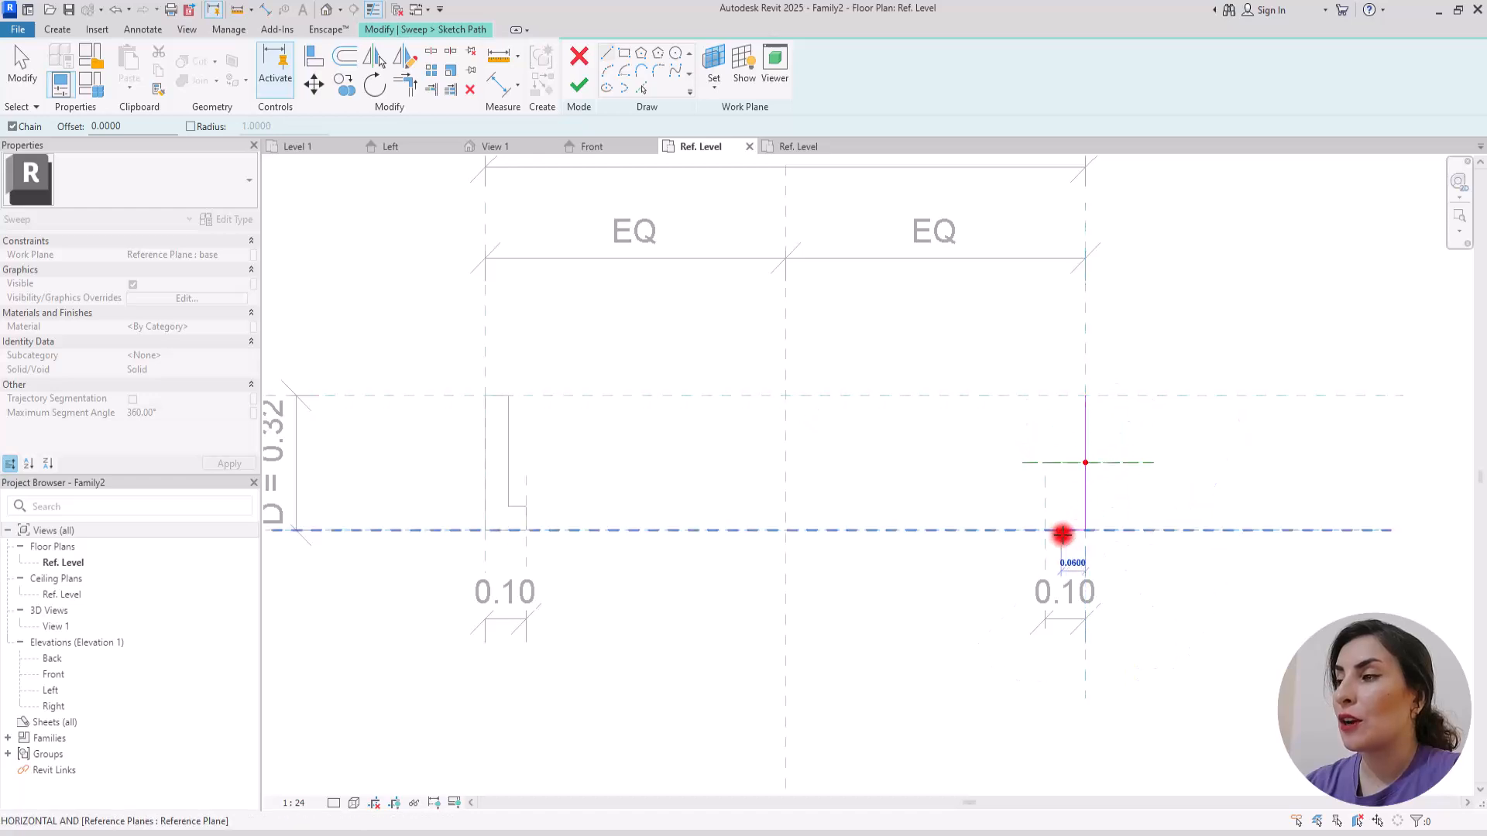
pyautogui.click(1046, 531)
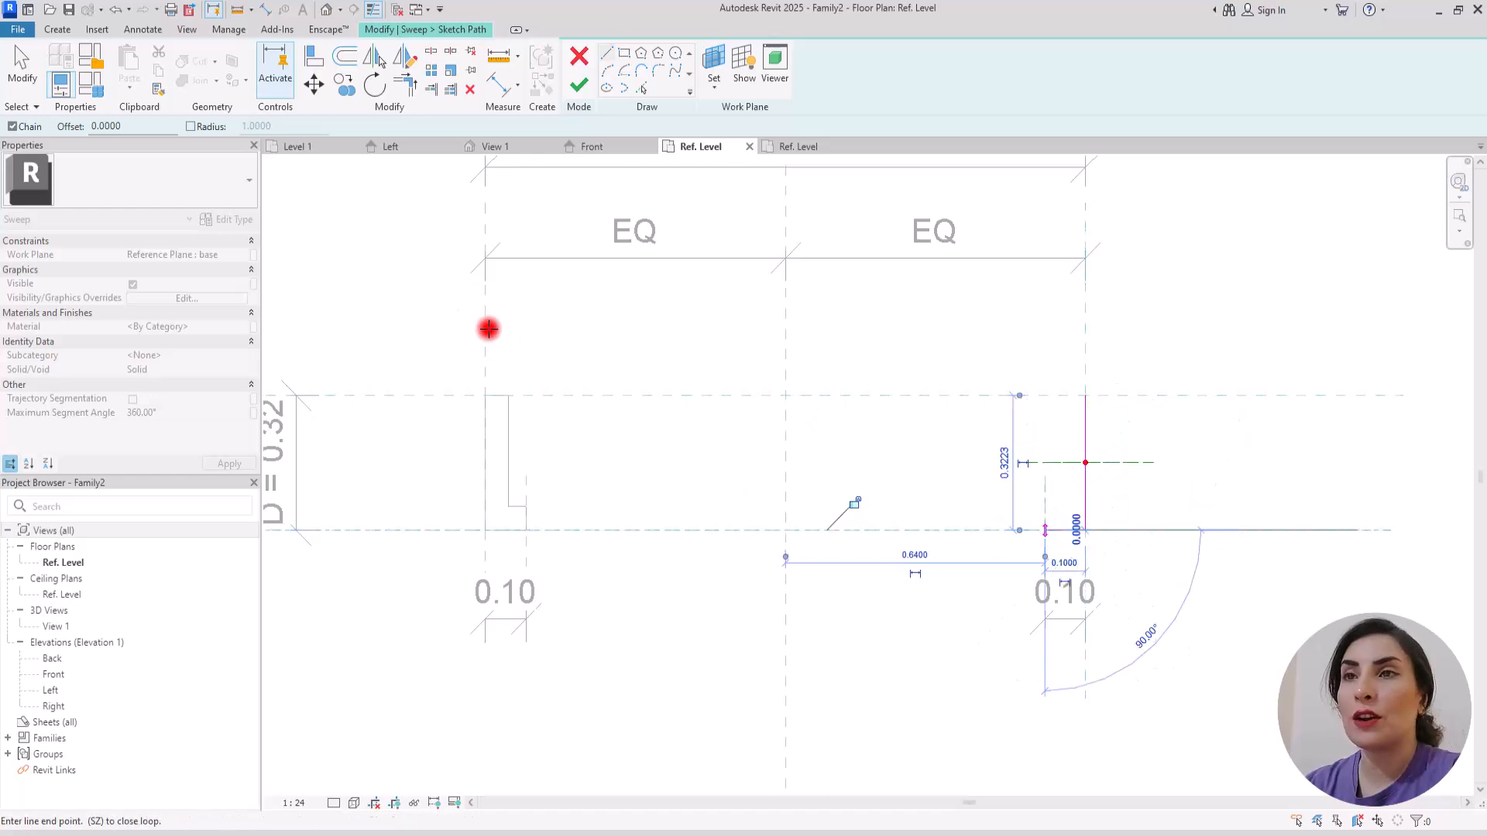
# Step: Align and lock the right path's lines and upper endpoint to the adjacent reference planes, and finish the path sketch
pyautogui.click(314, 56)
pyautogui.click(1088, 421)
pyautogui.click(1055, 427)
pyautogui.press('Escape')
pyautogui.click(1120, 398)
pyautogui.click(1082, 398)
pyautogui.press('Escape')
pyautogui.click(969, 531)
pyautogui.click(1055, 531)
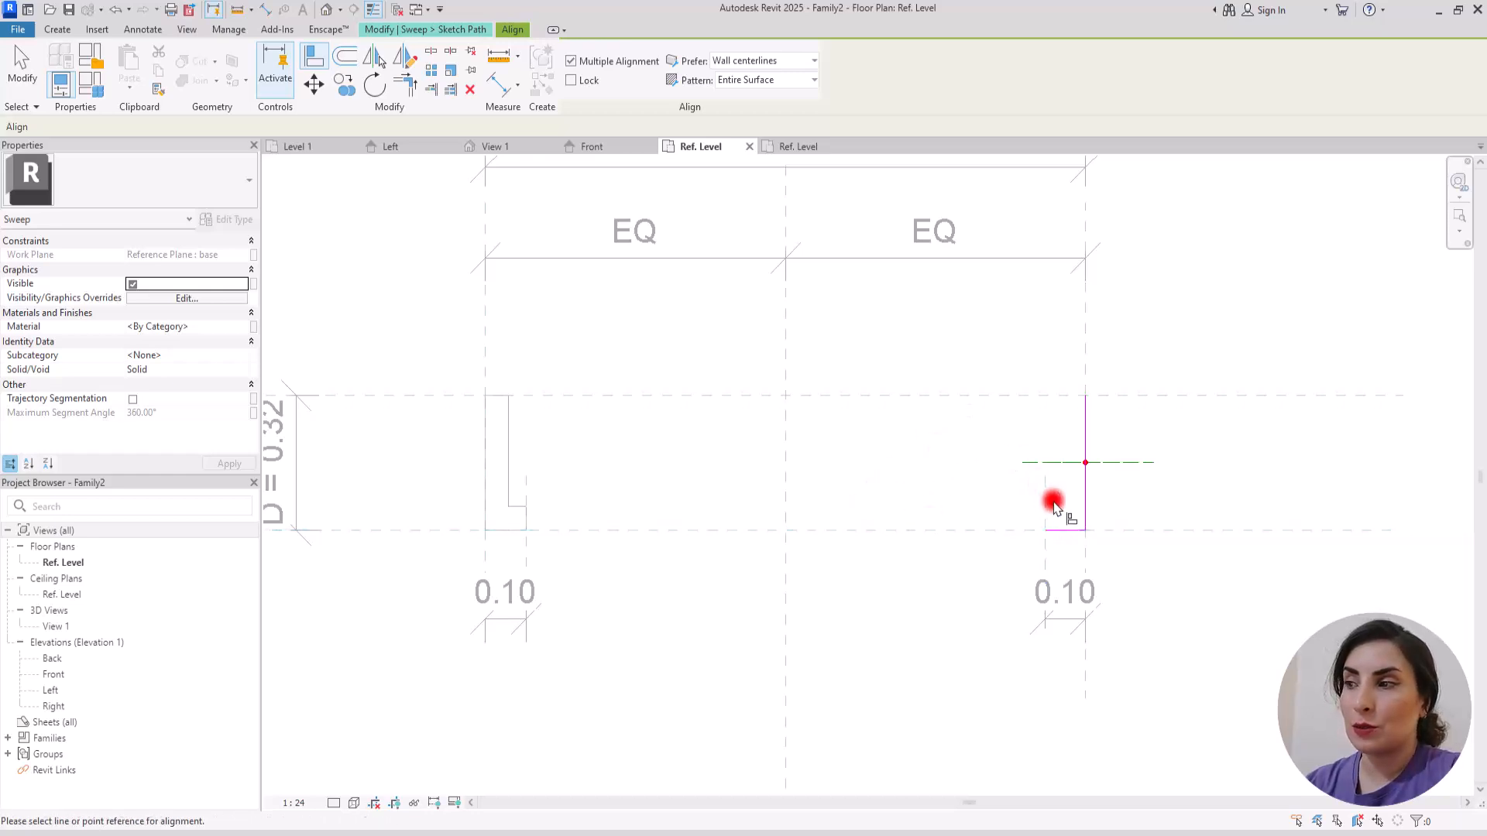
pyautogui.press('Escape')
pyautogui.press('Escape')
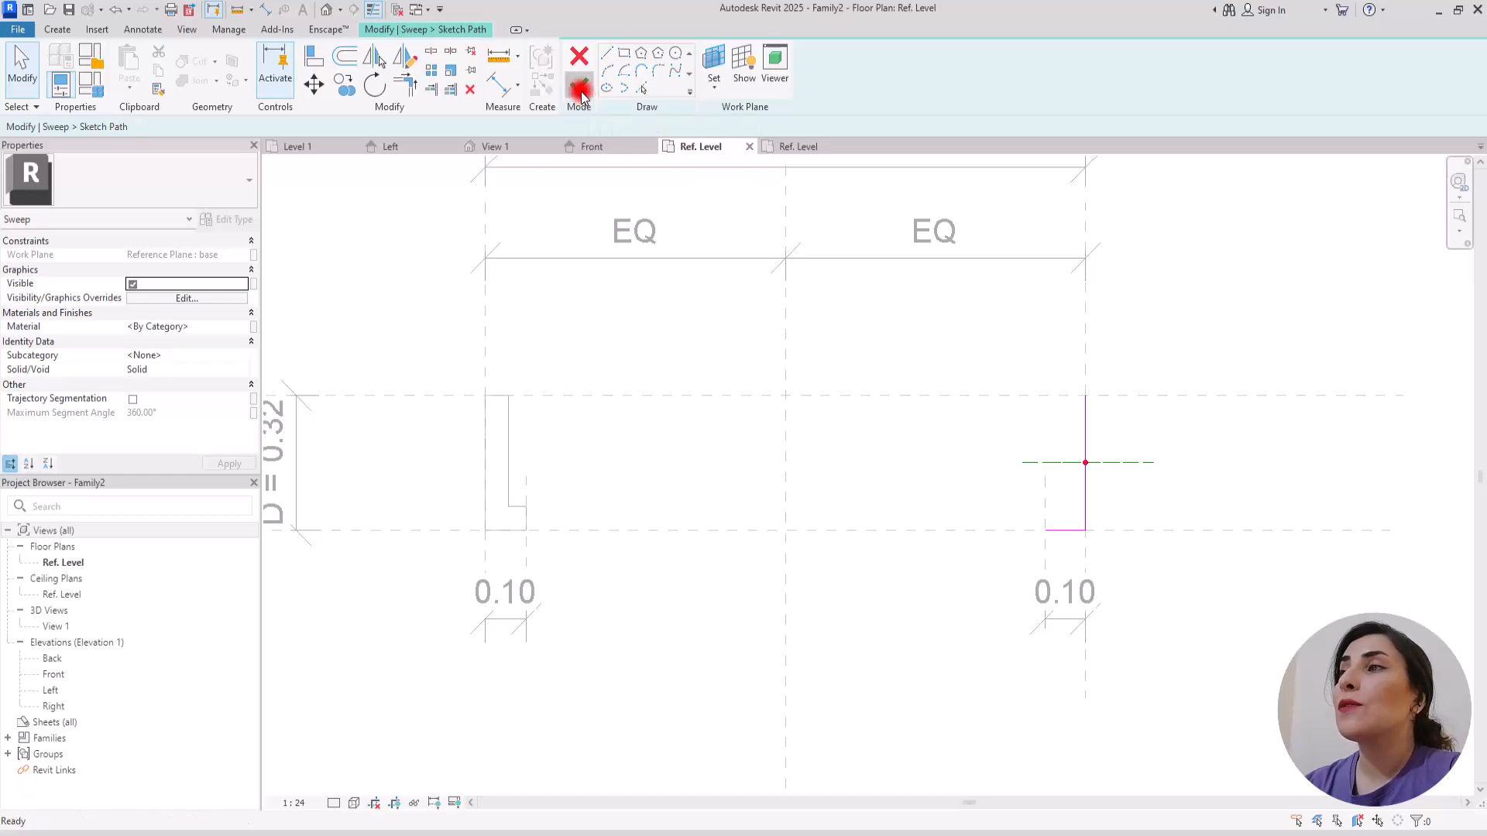
pyautogui.click(580, 87)
# Step: Assign Profile A to the right sweep, finish it after a check in the Front elevation, and inspect both L-shaped pieces in 3D
pyautogui.click(890, 68)
pyautogui.click(869, 101)
pyautogui.click(588, 149)
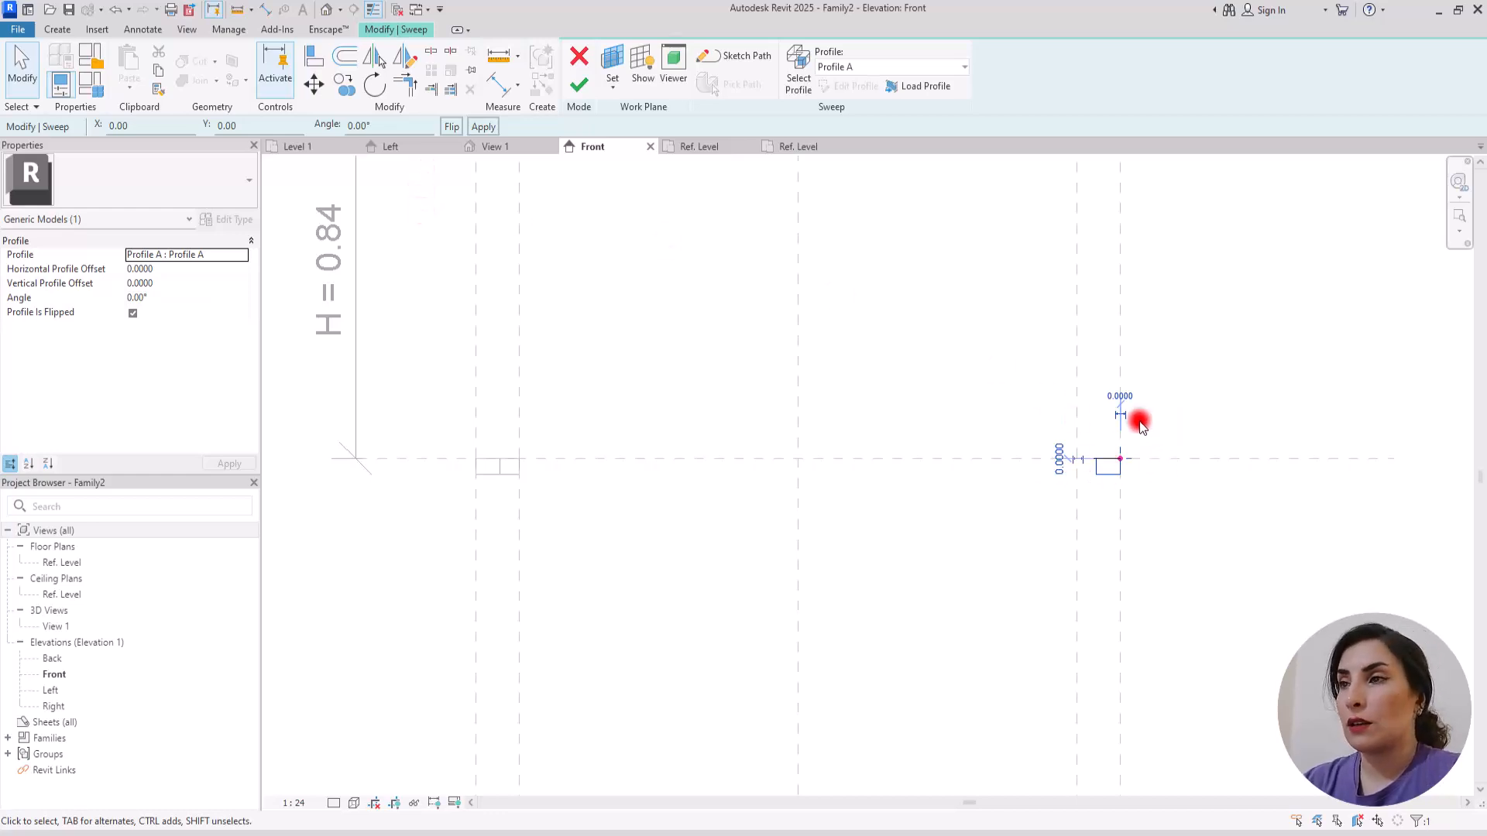
pyautogui.click(579, 85)
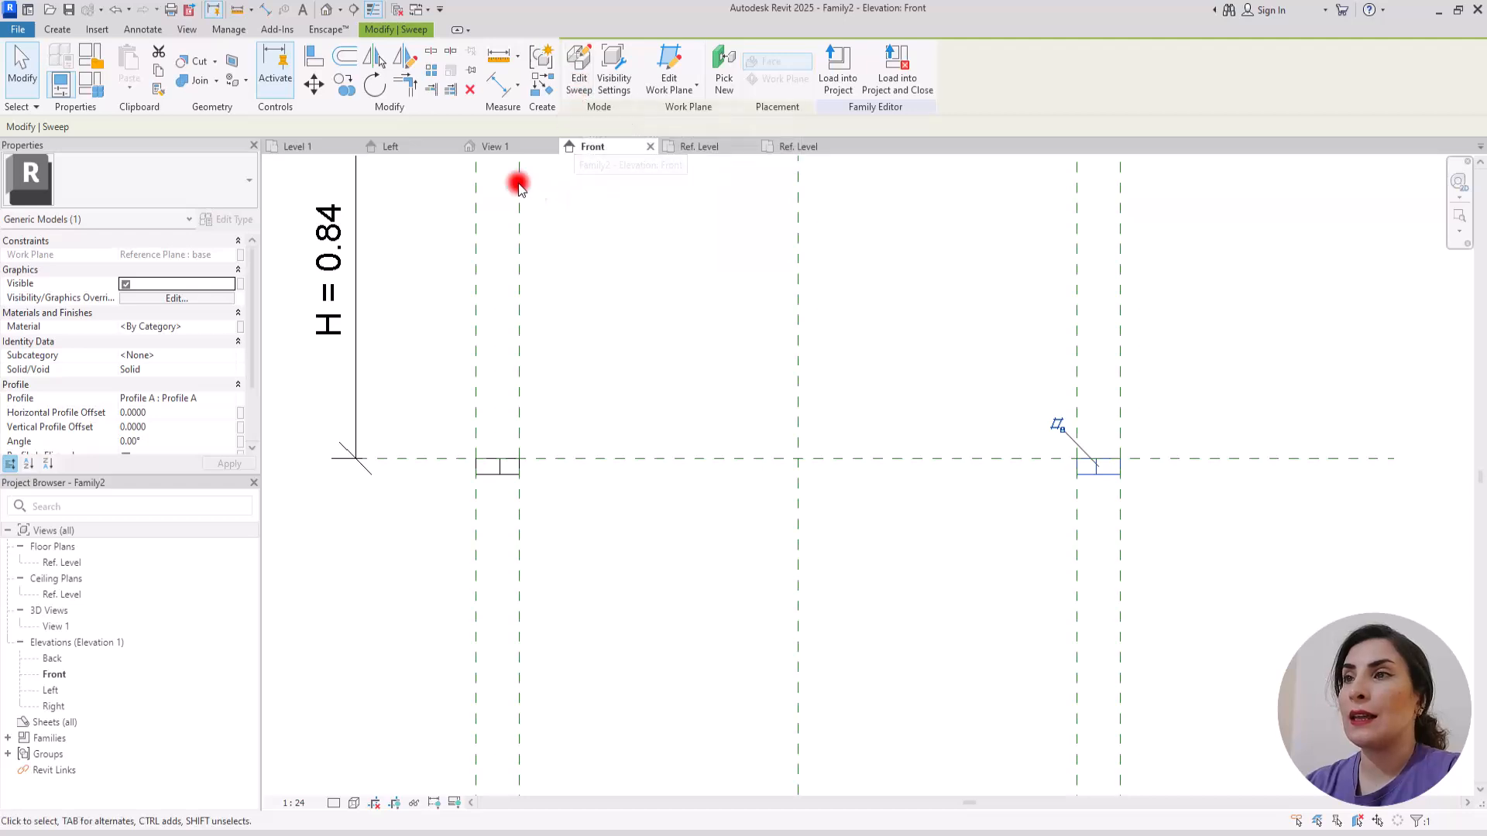
pyautogui.click(327, 10)
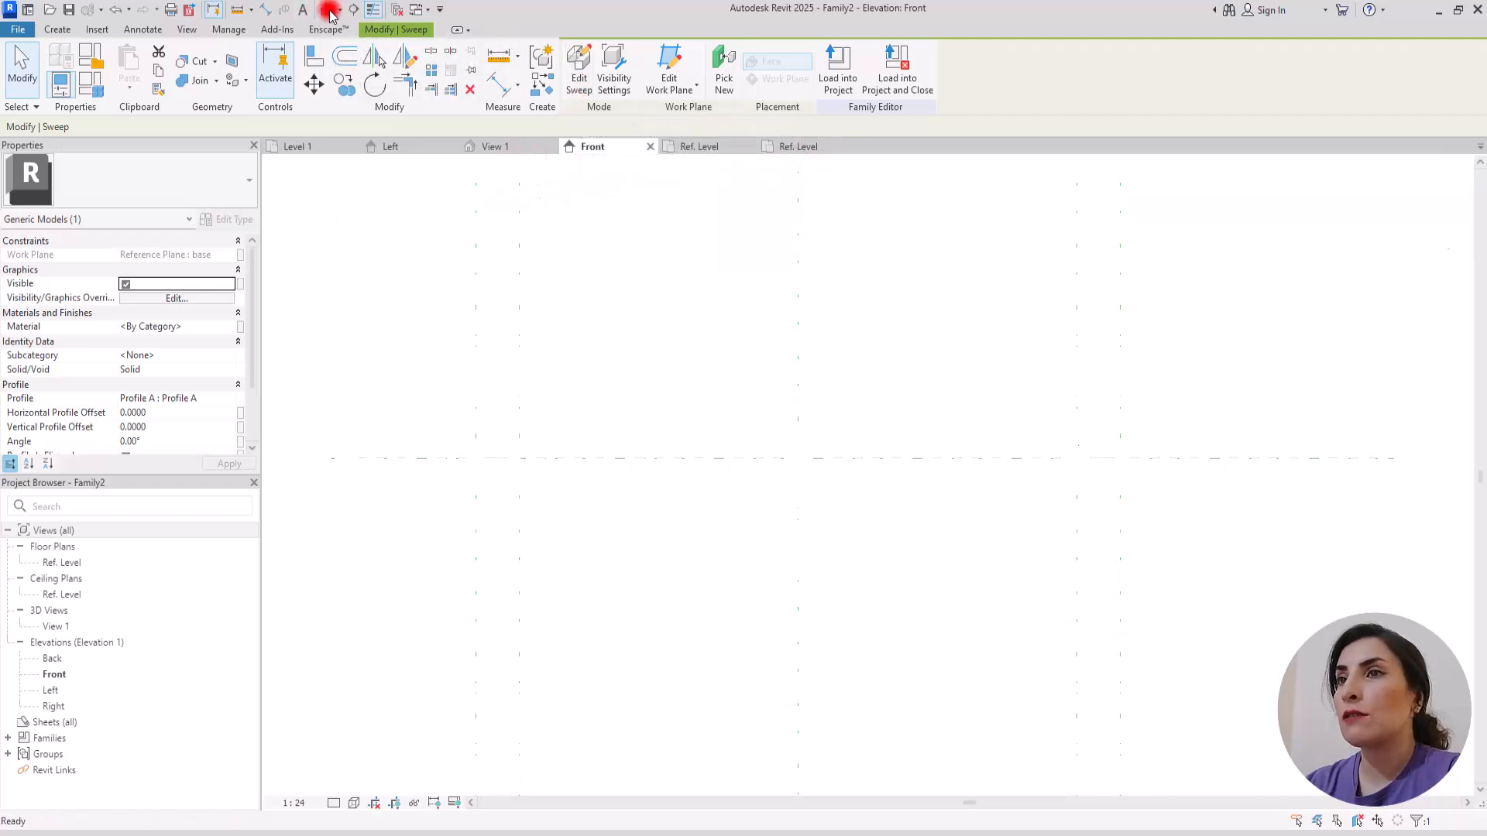
pyautogui.keyDown('shift'); pyautogui.moveTo(681, 550); pyautogui.dragTo(1012, 630, button='middle'); pyautogui.keyUp('shift')
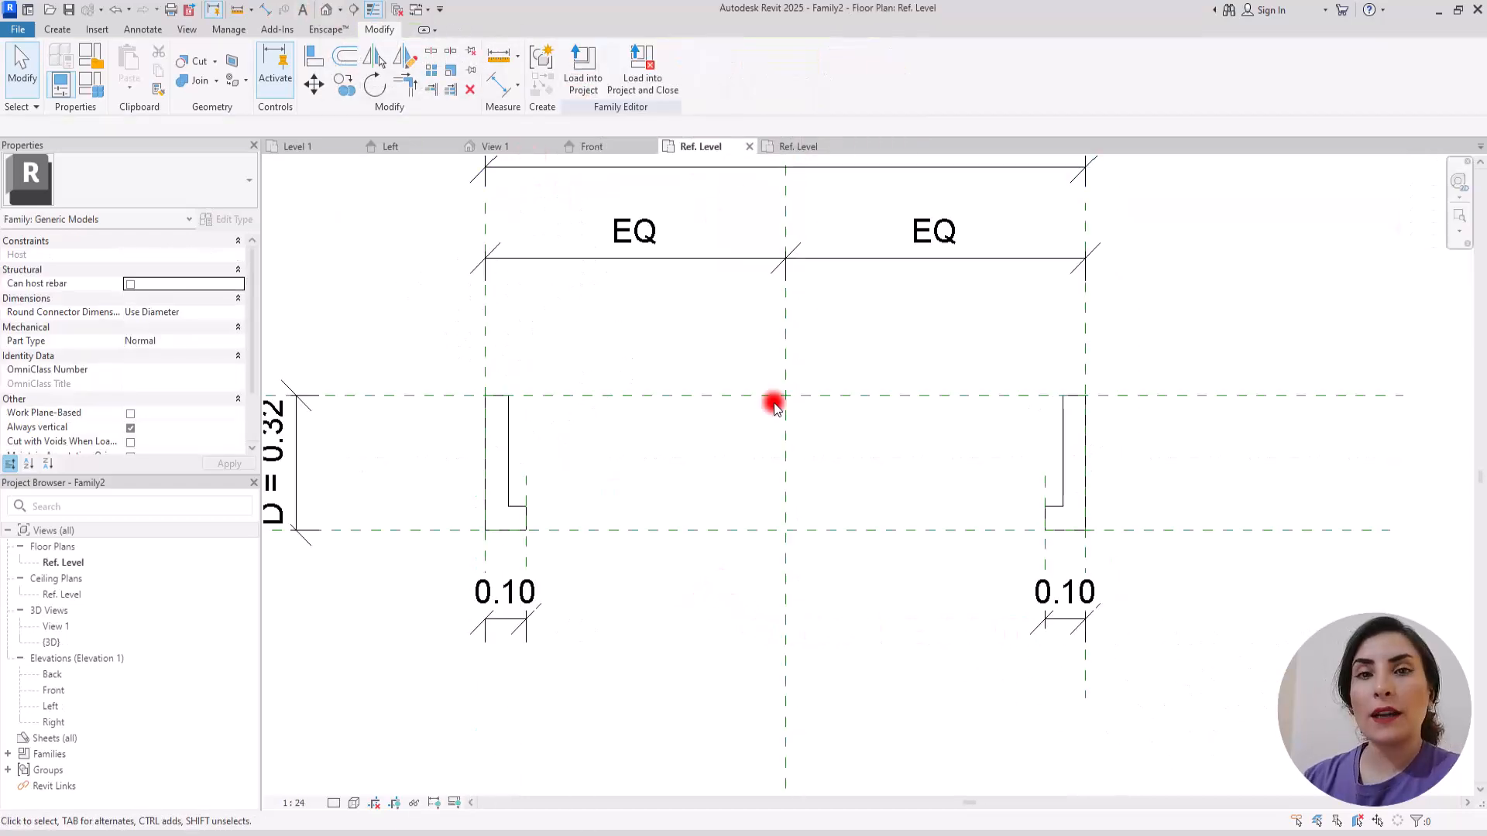
pyautogui.scroll(1, 659, 341)
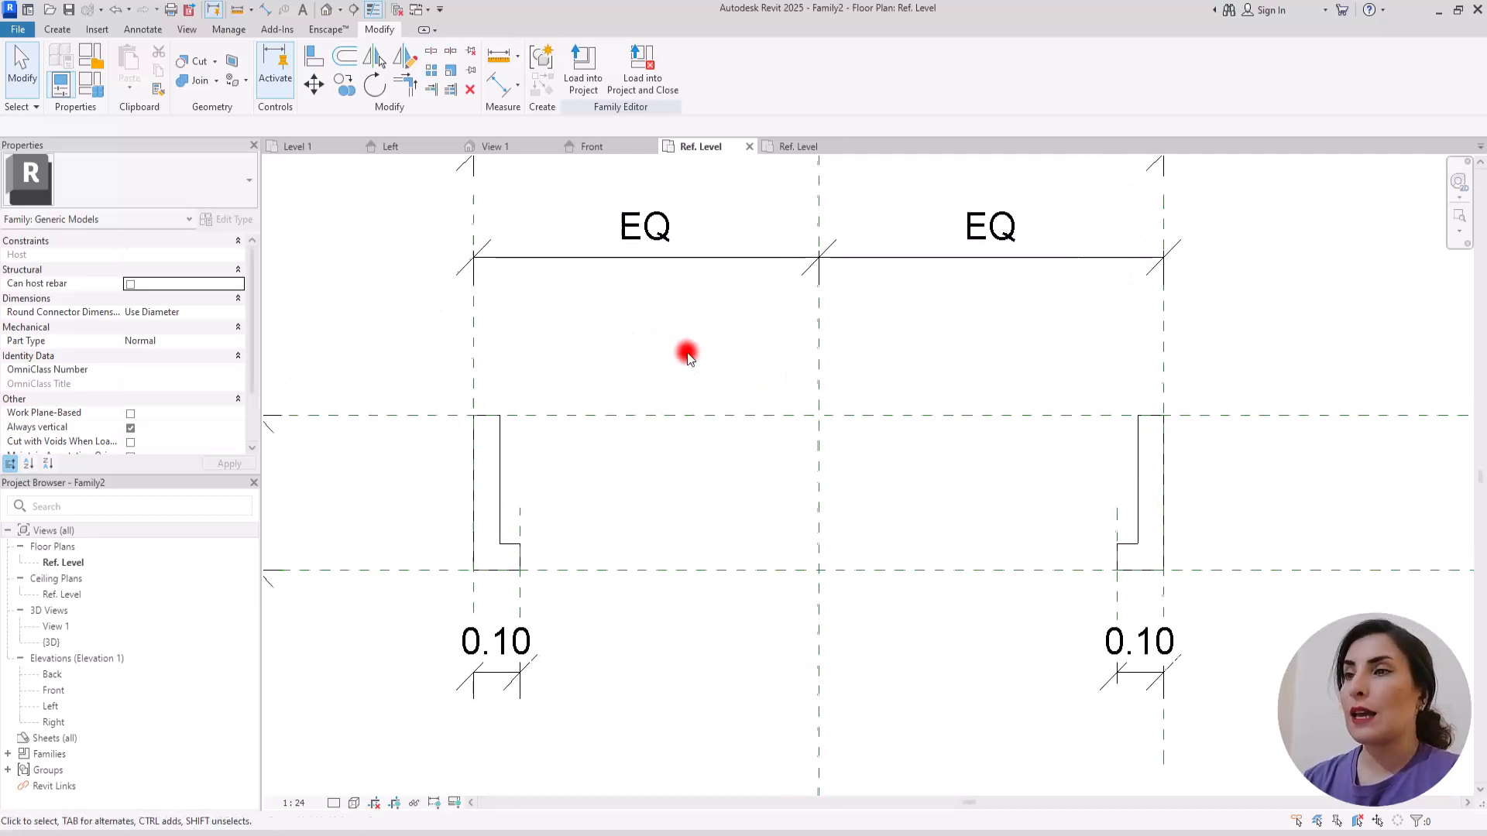
# Step: Start a sweep in the Ref. Level plan and sketch a straight path along the front reference plane between the two 0.10 offset planes
pyautogui.click(56, 30)
pyautogui.click(238, 62)
pyautogui.click(724, 55)
pyautogui.click(521, 571)
pyautogui.click(1117, 570)
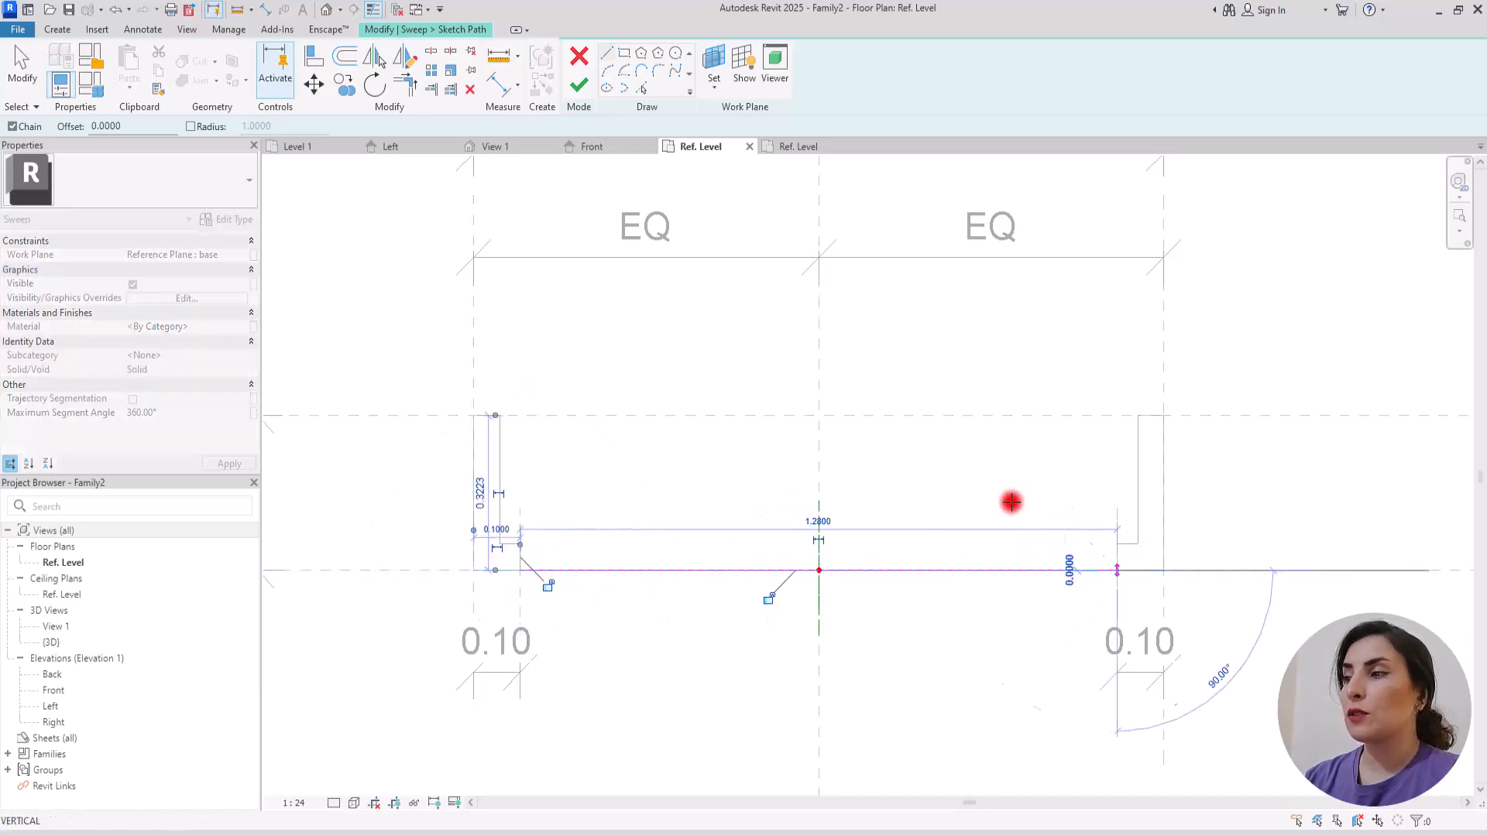
# Step: Align and lock the straight path and both its endpoints to the adjacent reference planes, and finish the path sketch
pyautogui.click(313, 56)
pyautogui.click(613, 572)
pyautogui.click(843, 601)
pyautogui.click(640, 637)
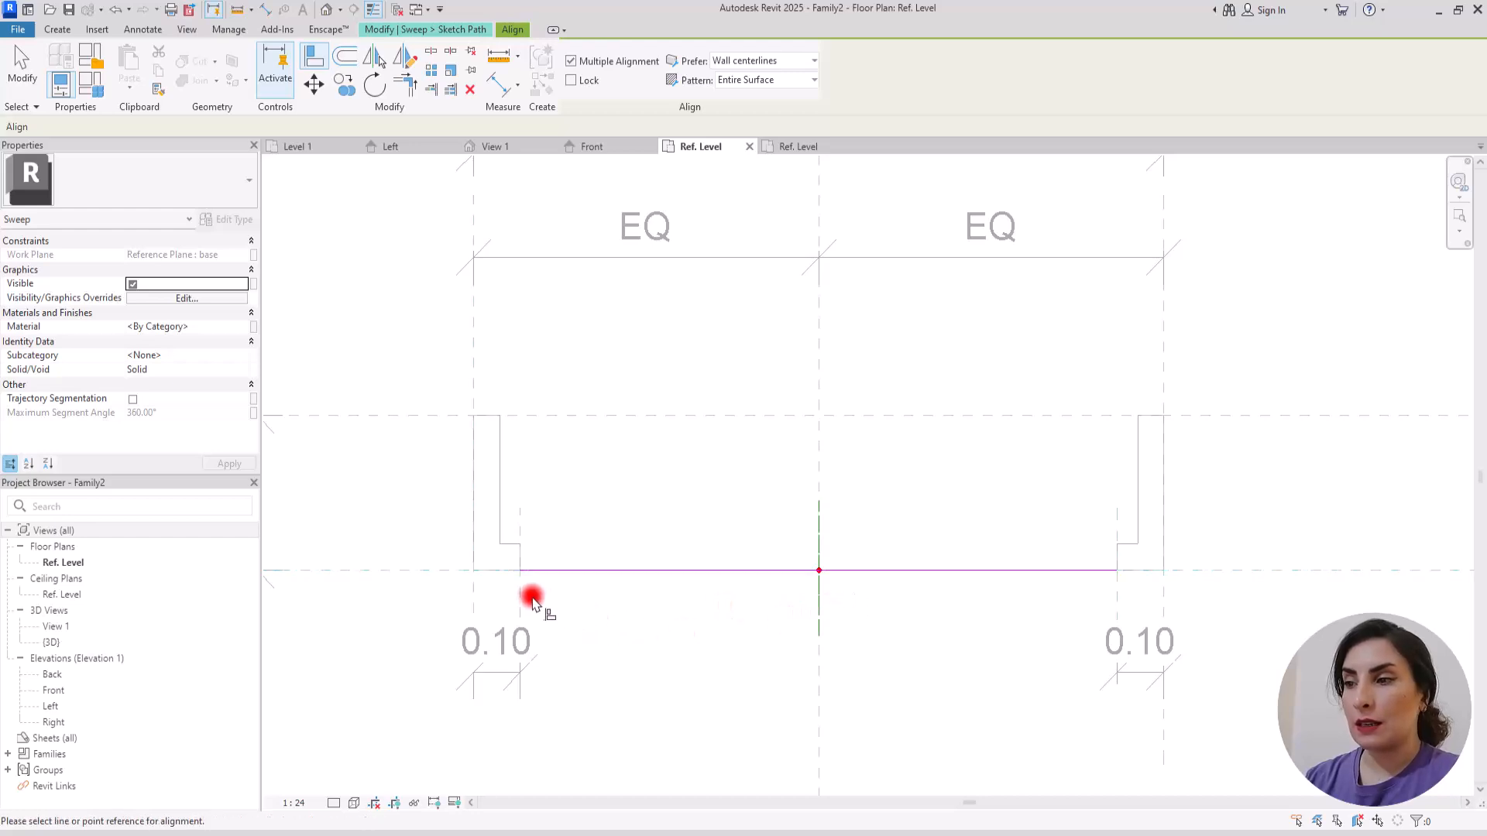
pyautogui.click(526, 601)
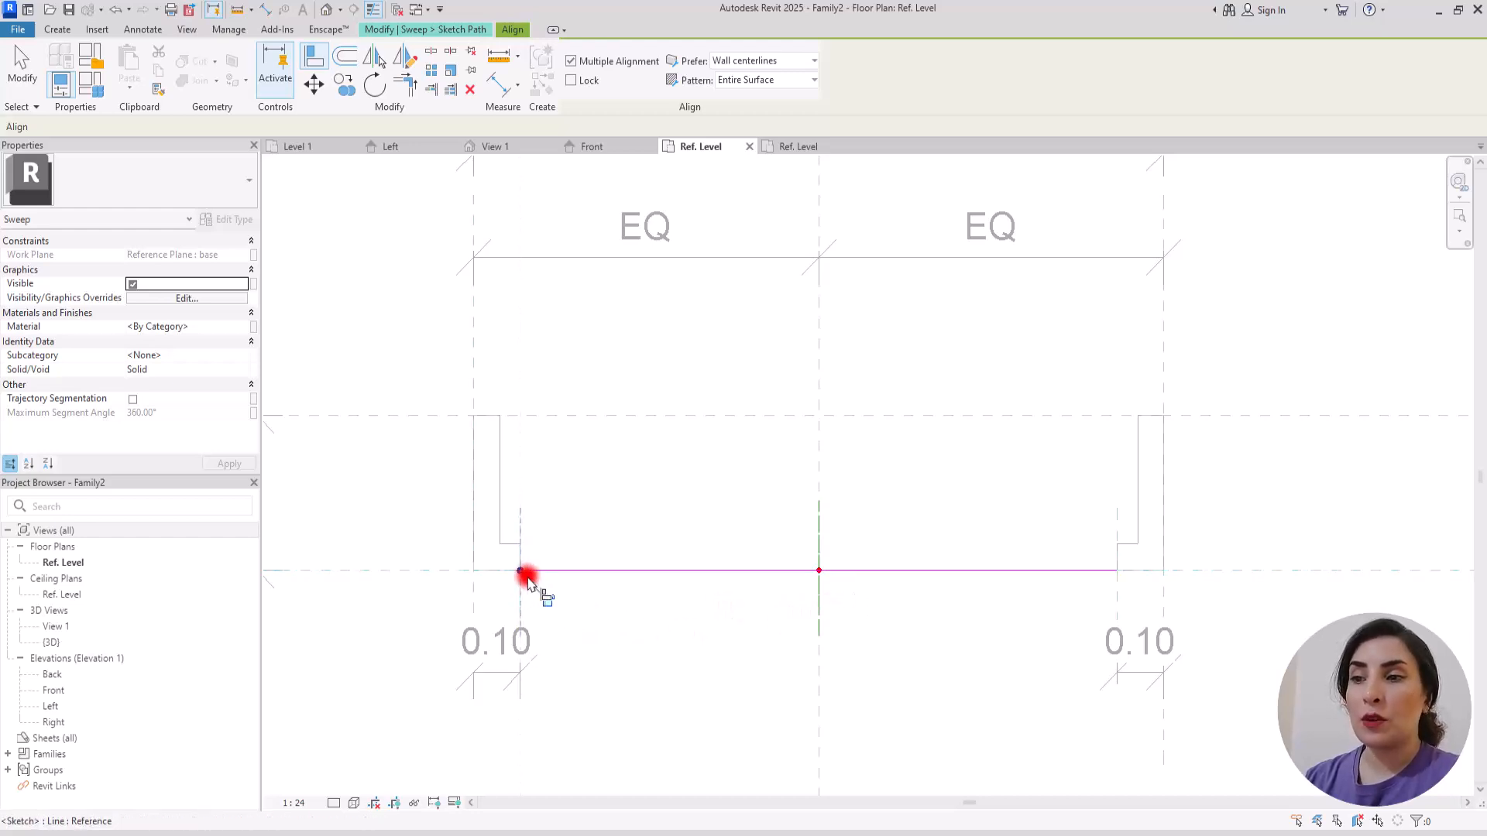
pyautogui.click(1117, 595)
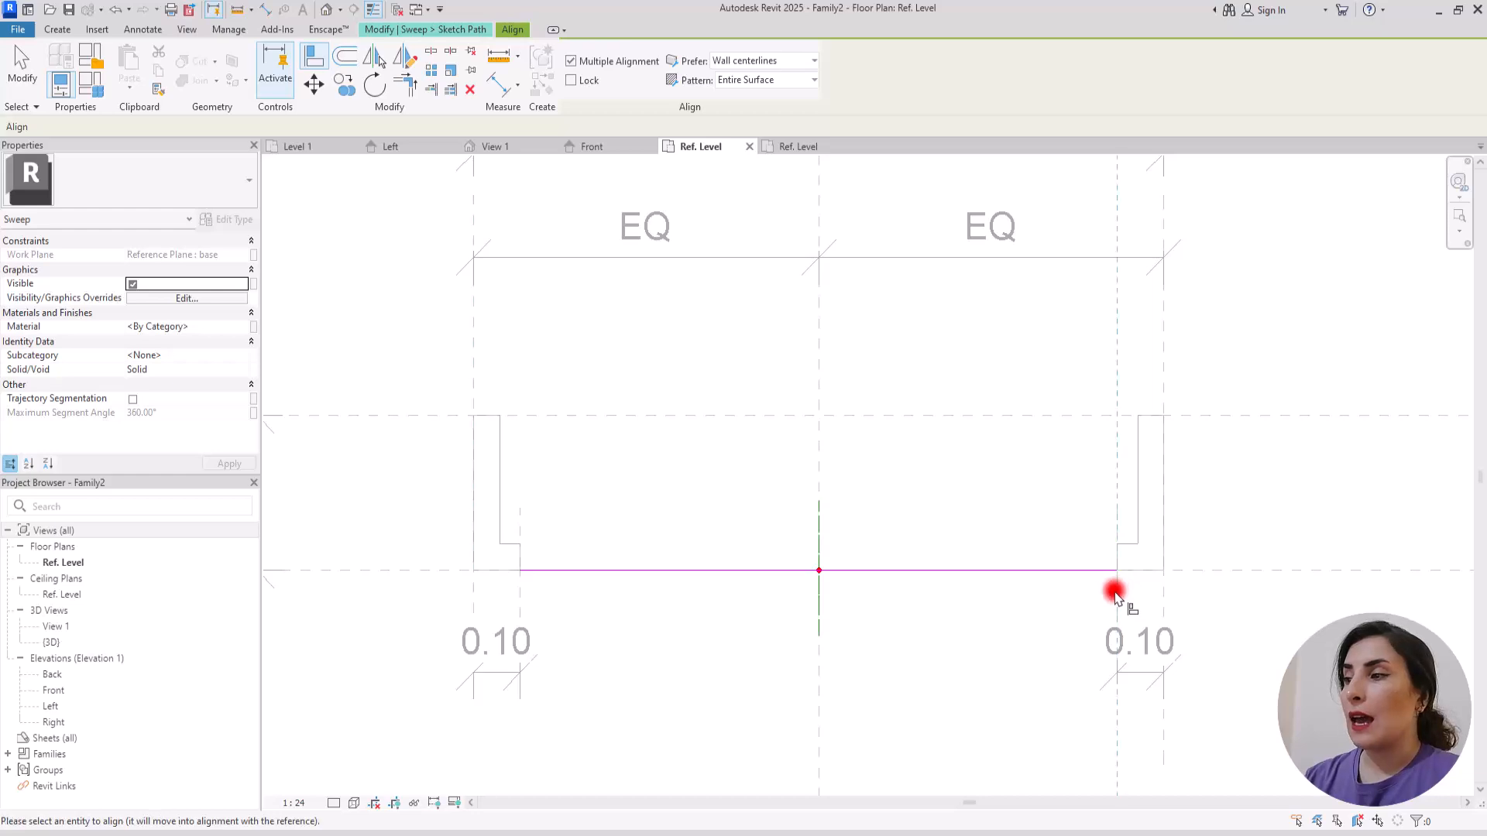
pyautogui.click(1117, 575)
pyautogui.click(1145, 619)
pyautogui.click(1000, 639)
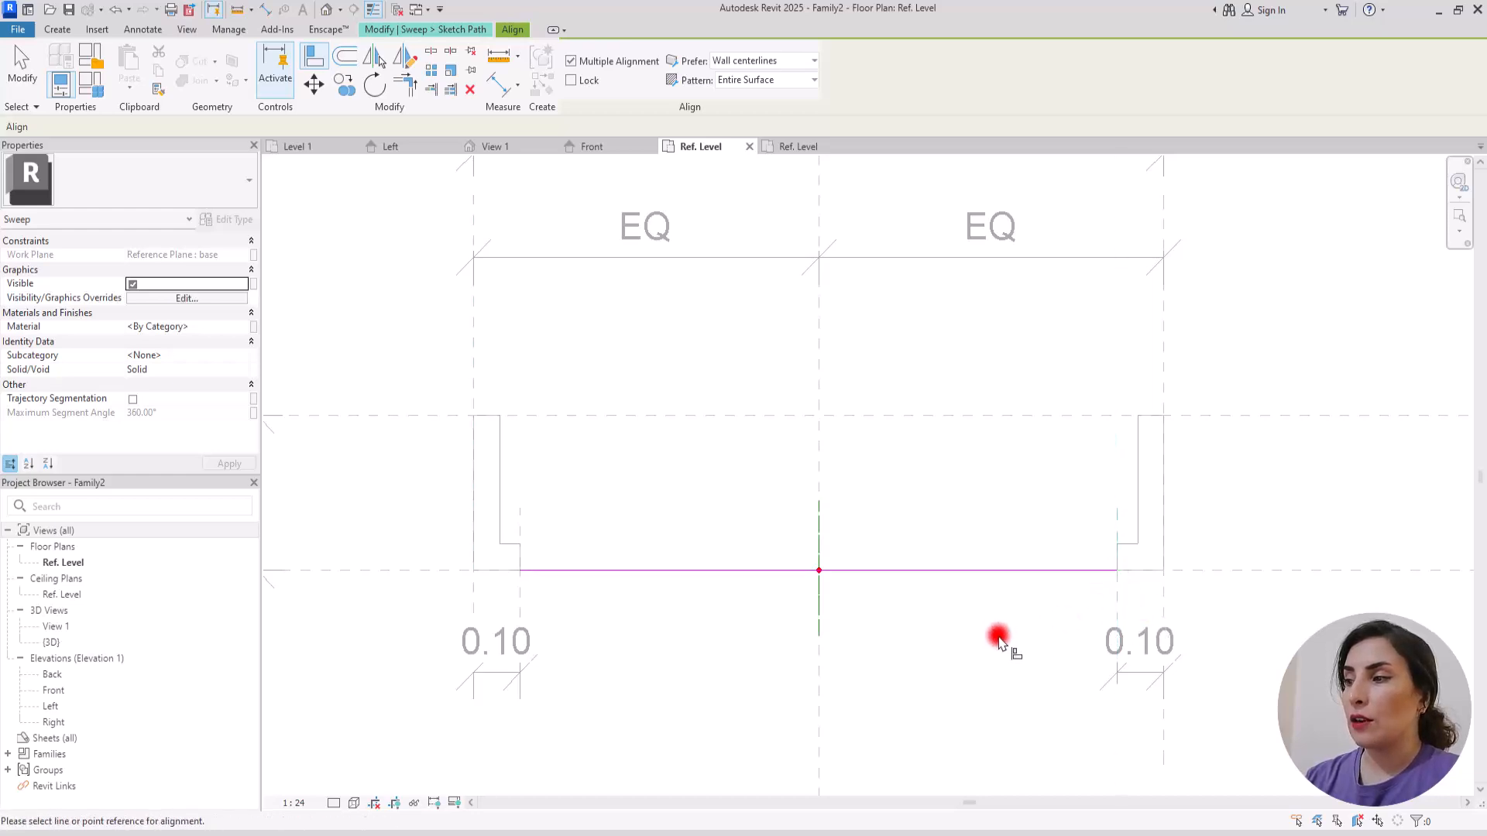
pyautogui.press('Escape')
pyautogui.click(574, 91)
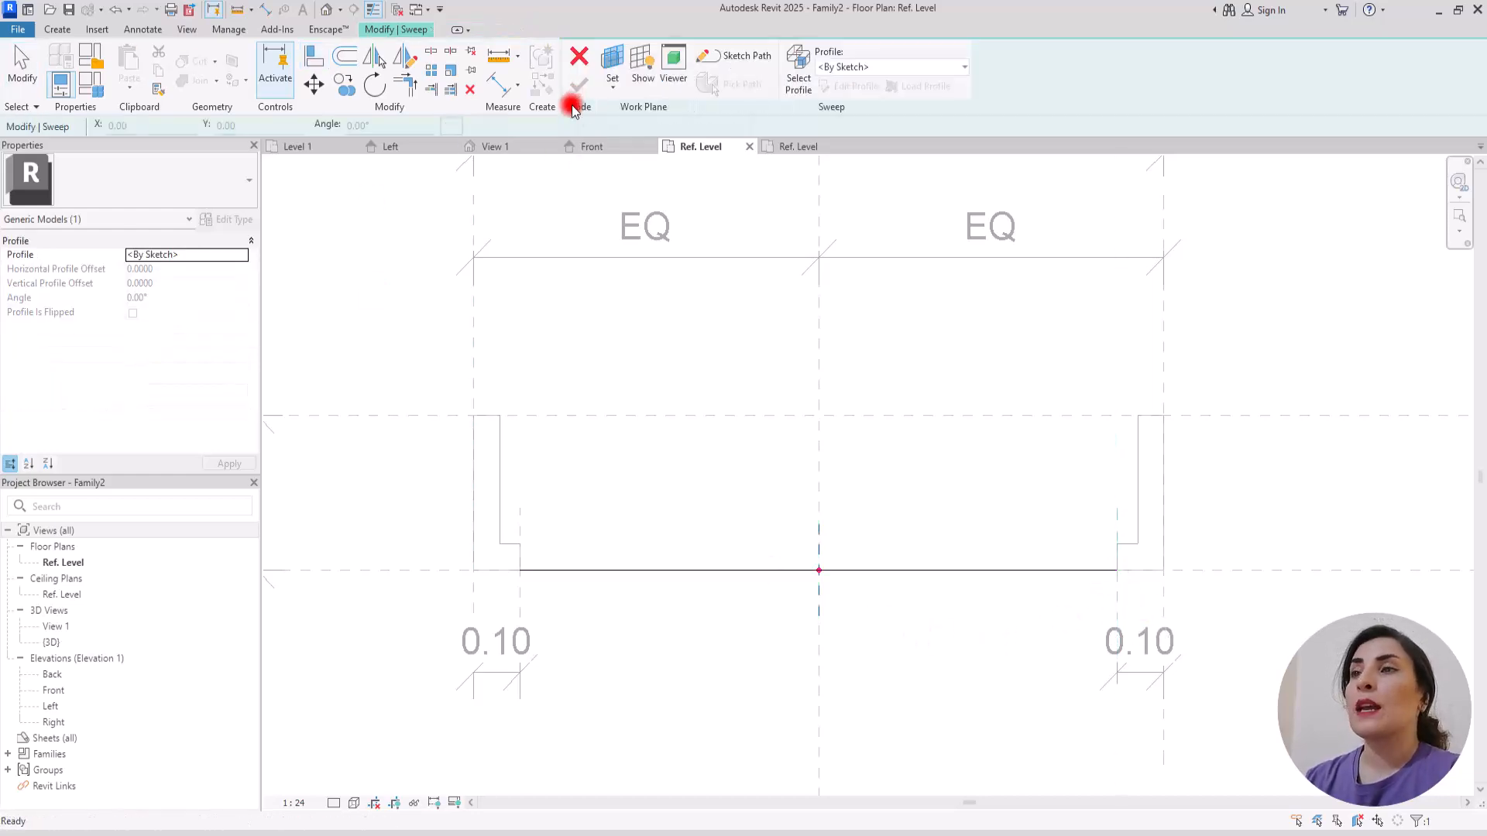
# Step: Assign Profile B to the straight sweep, check its position in the Left elevation and finish the sweep
pyautogui.click(903, 68)
pyautogui.click(854, 118)
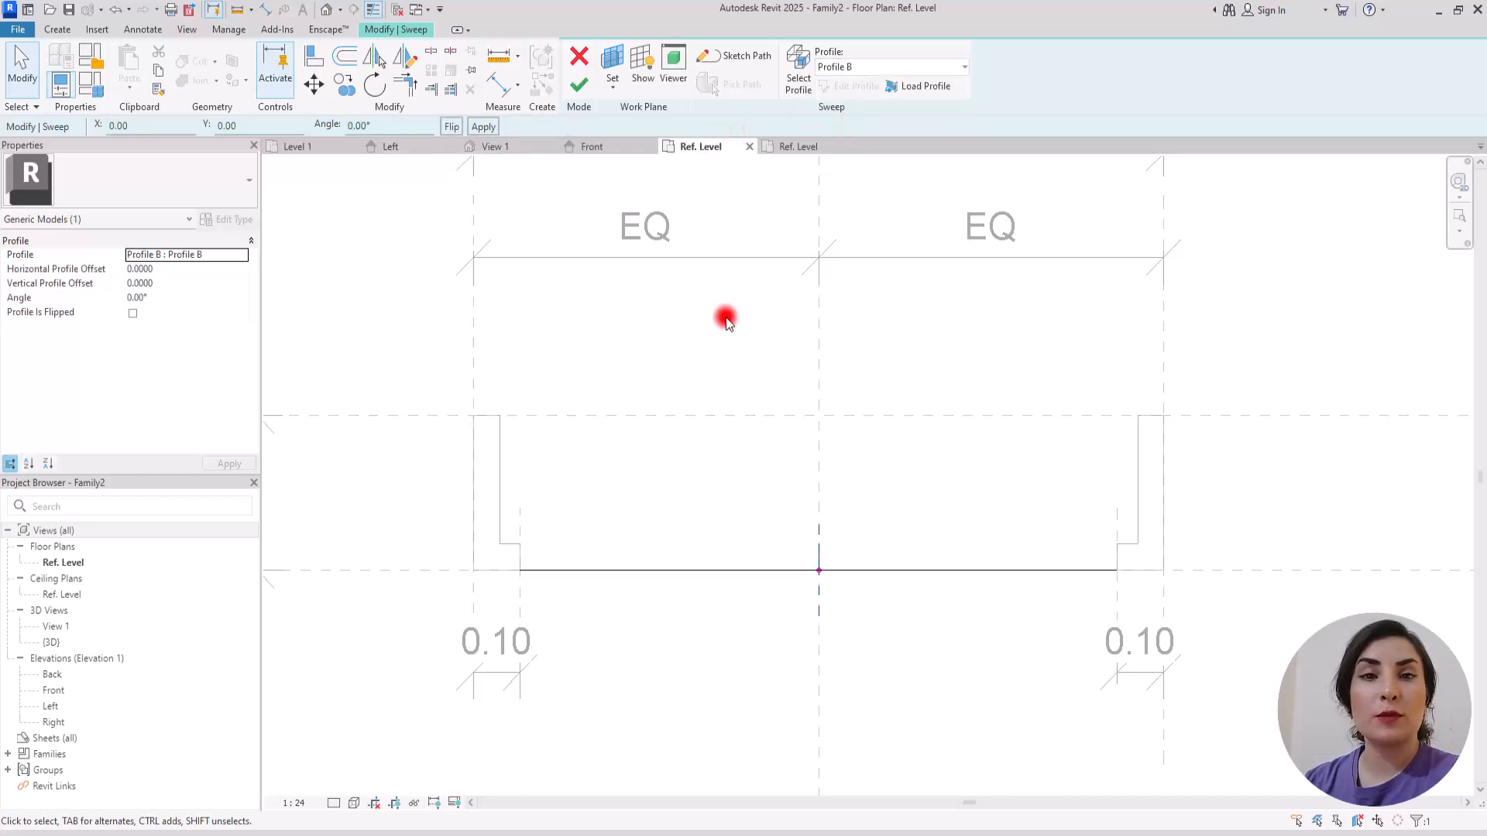
pyautogui.click(596, 148)
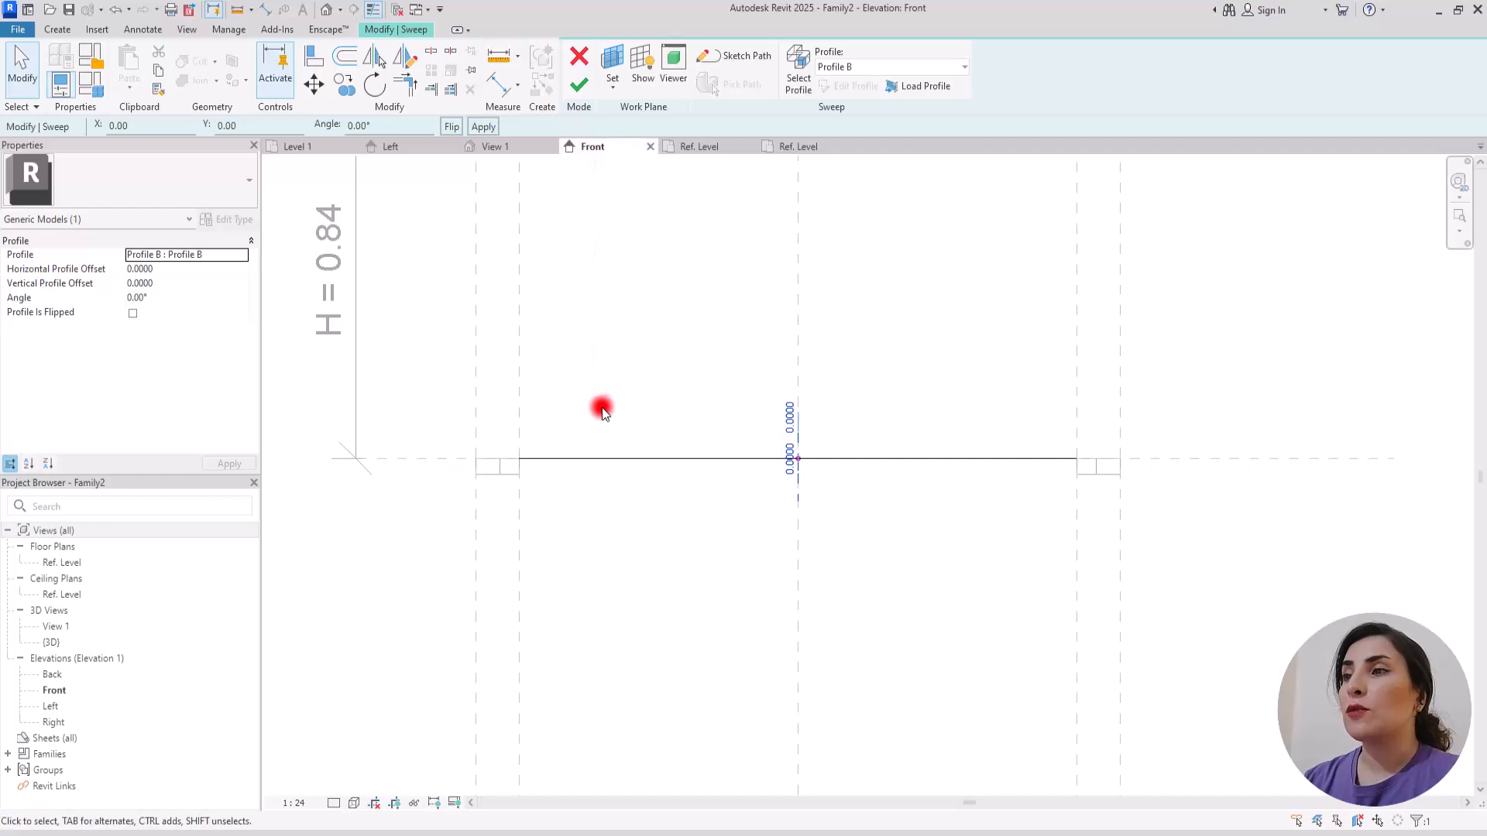
pyautogui.click(407, 149)
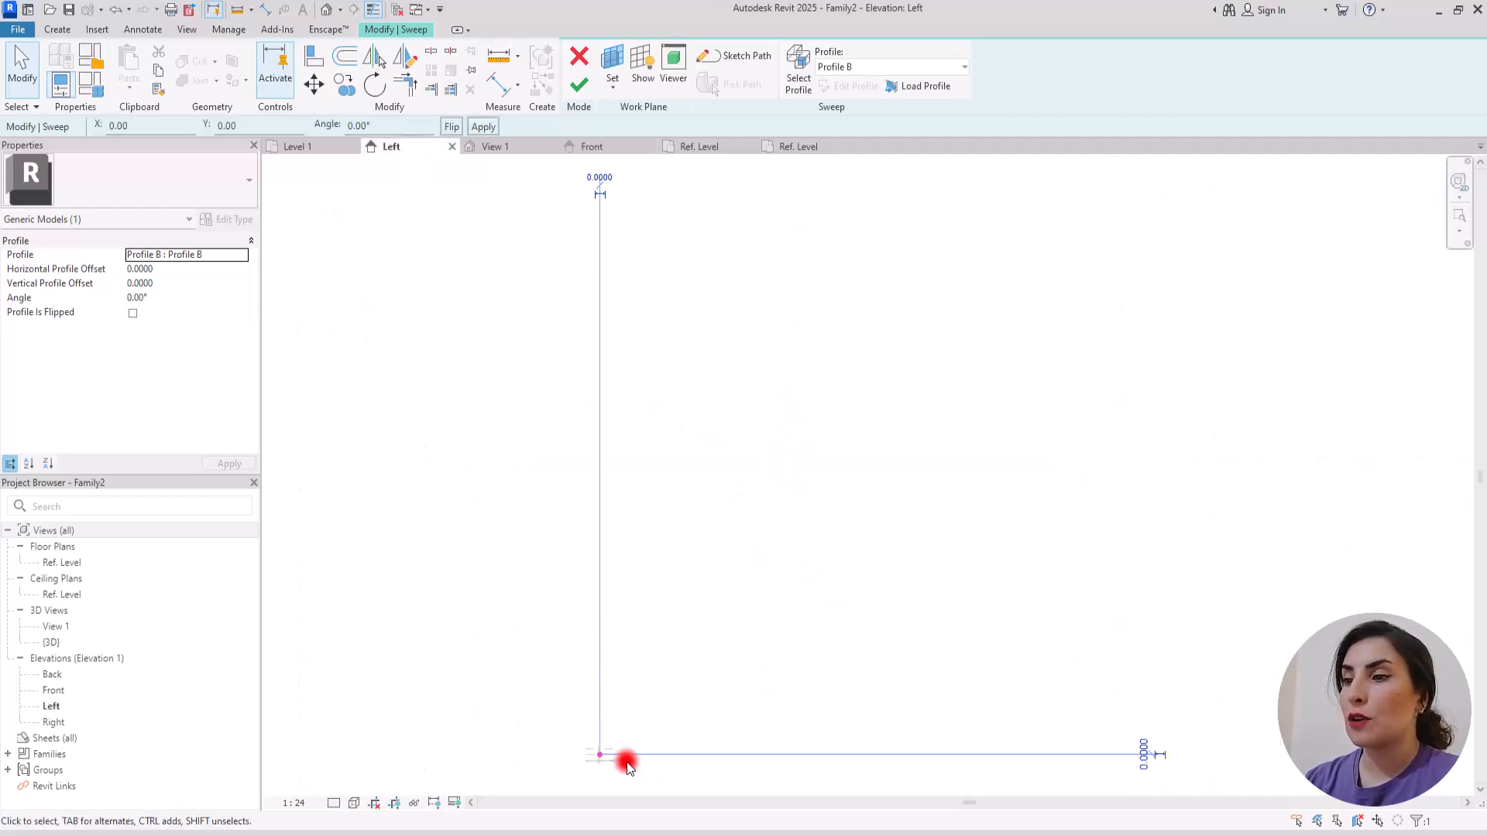
pyautogui.scroll(3, 590, 728)
pyautogui.scroll(5, 659, 581)
pyautogui.scroll(2, 689, 581)
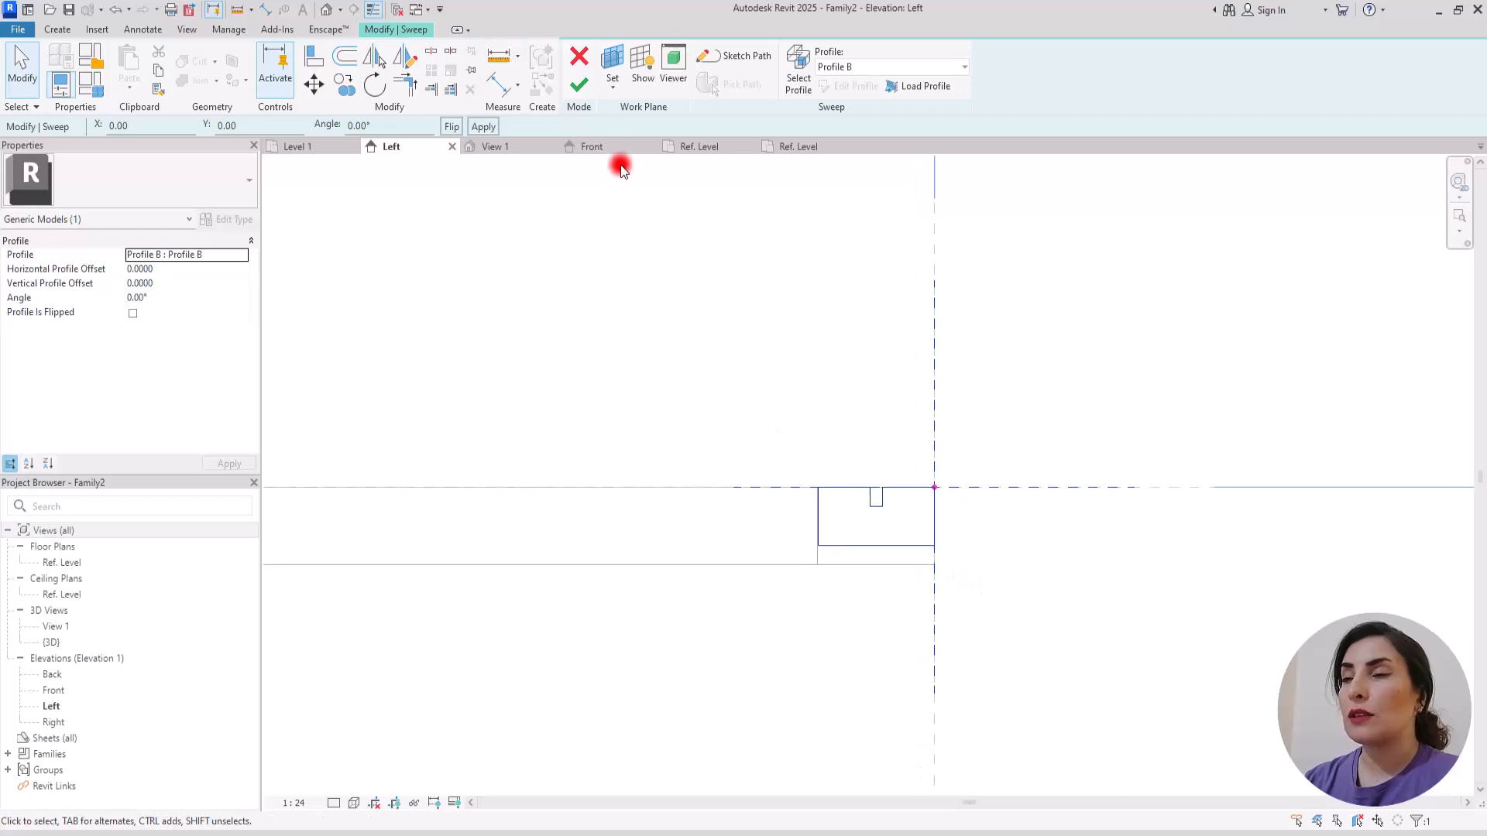
pyautogui.click(579, 84)
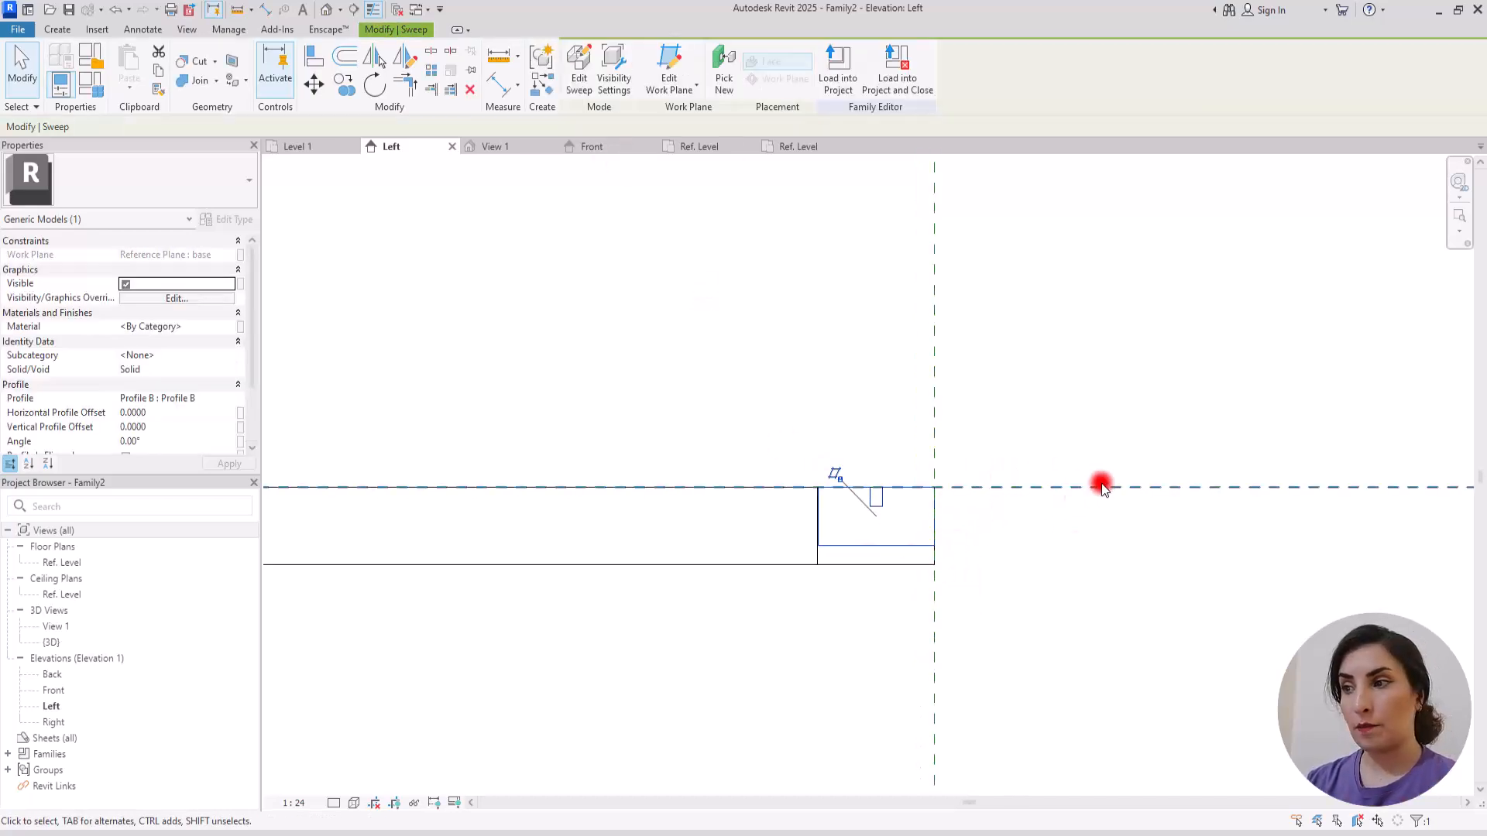
# Step: Inspect the three joined sweeps in the 3D view and set its visual style to Consistent Colors
pyautogui.scroll(-1, 763, 480)
pyautogui.scroll(-3, 755, 484)
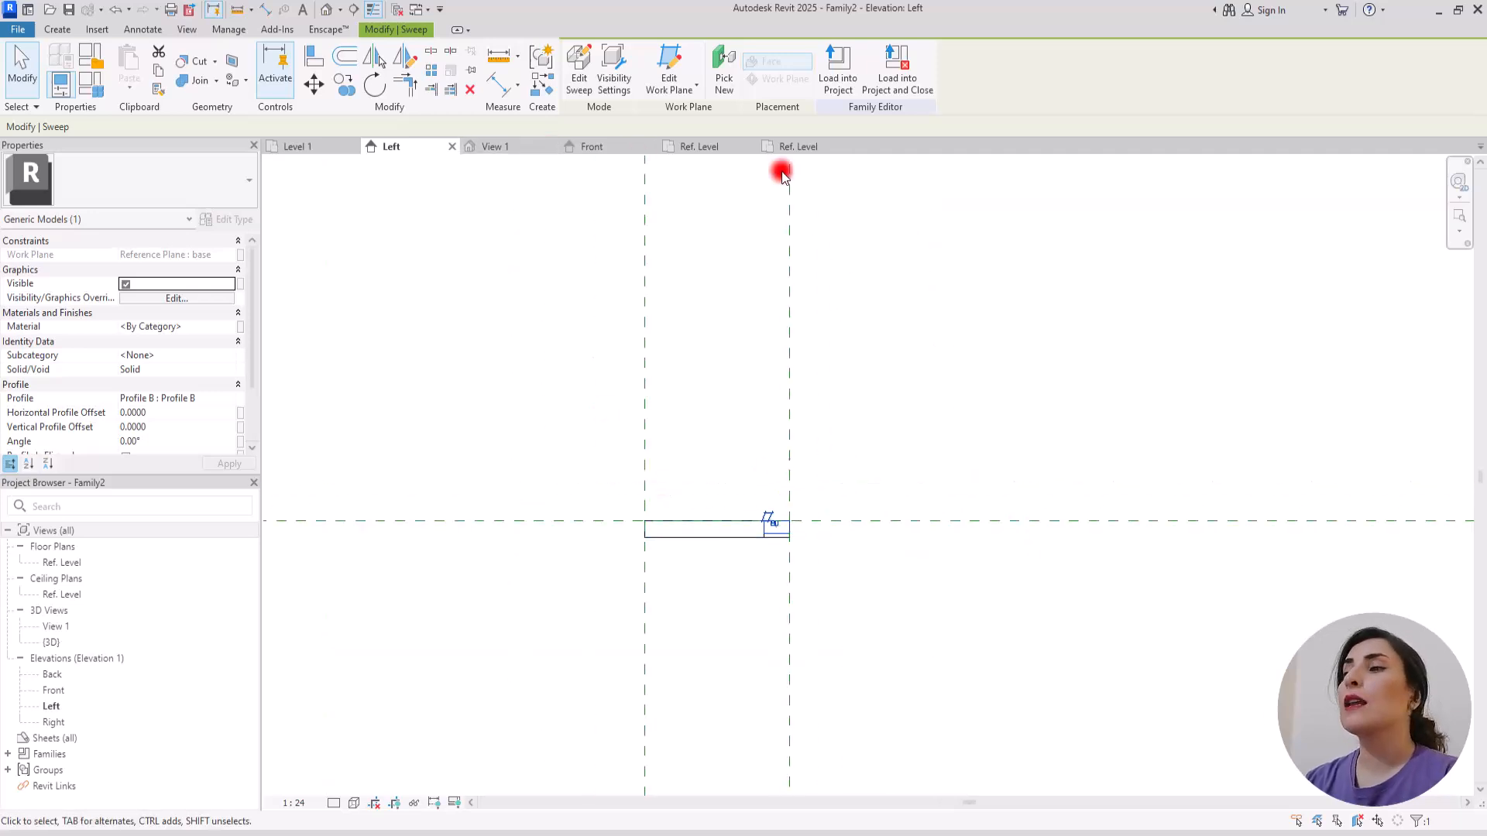
pyautogui.click(327, 10)
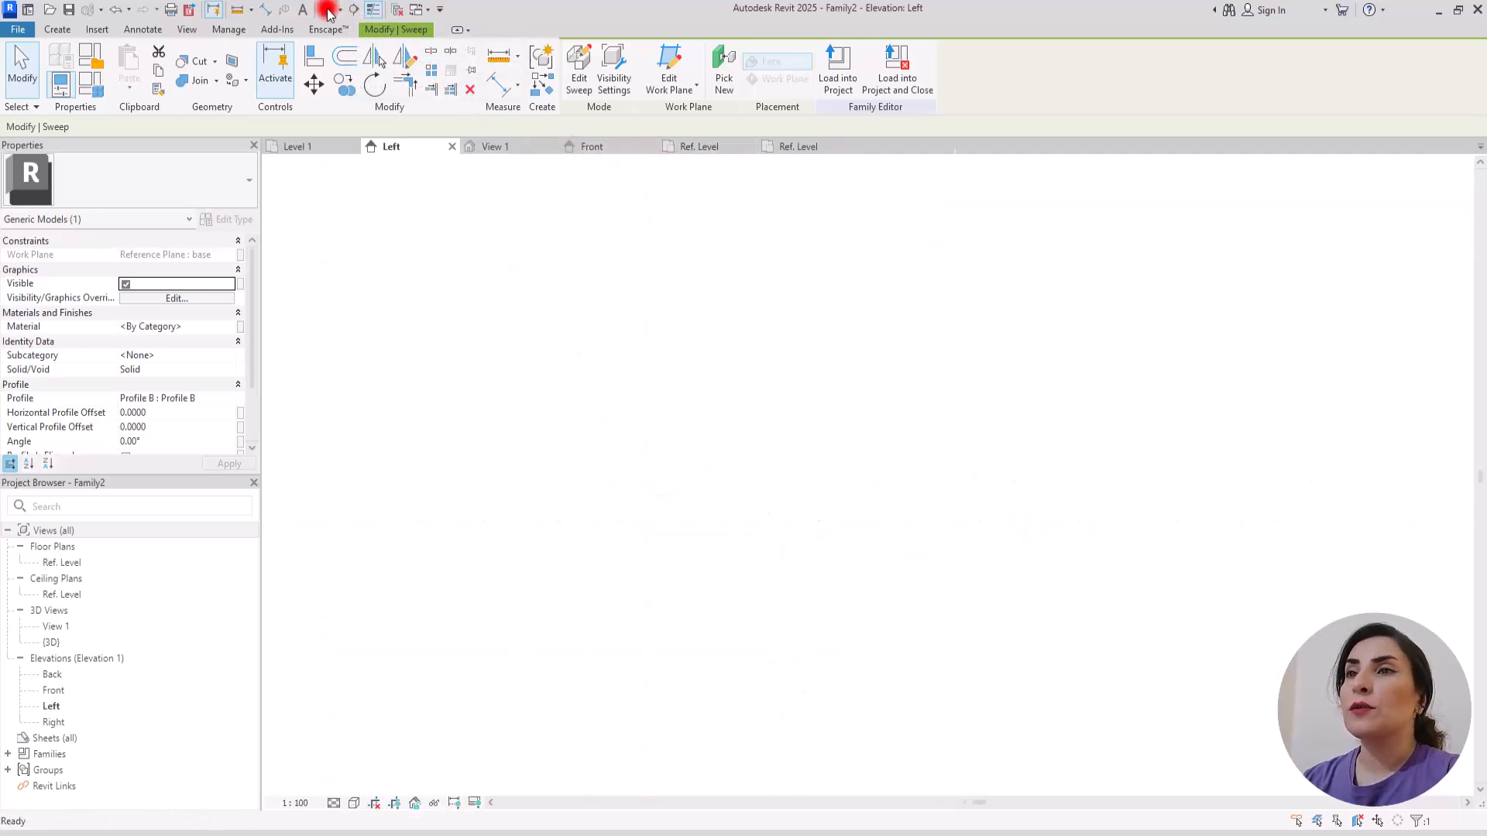
pyautogui.scroll(-1, 395, 383)
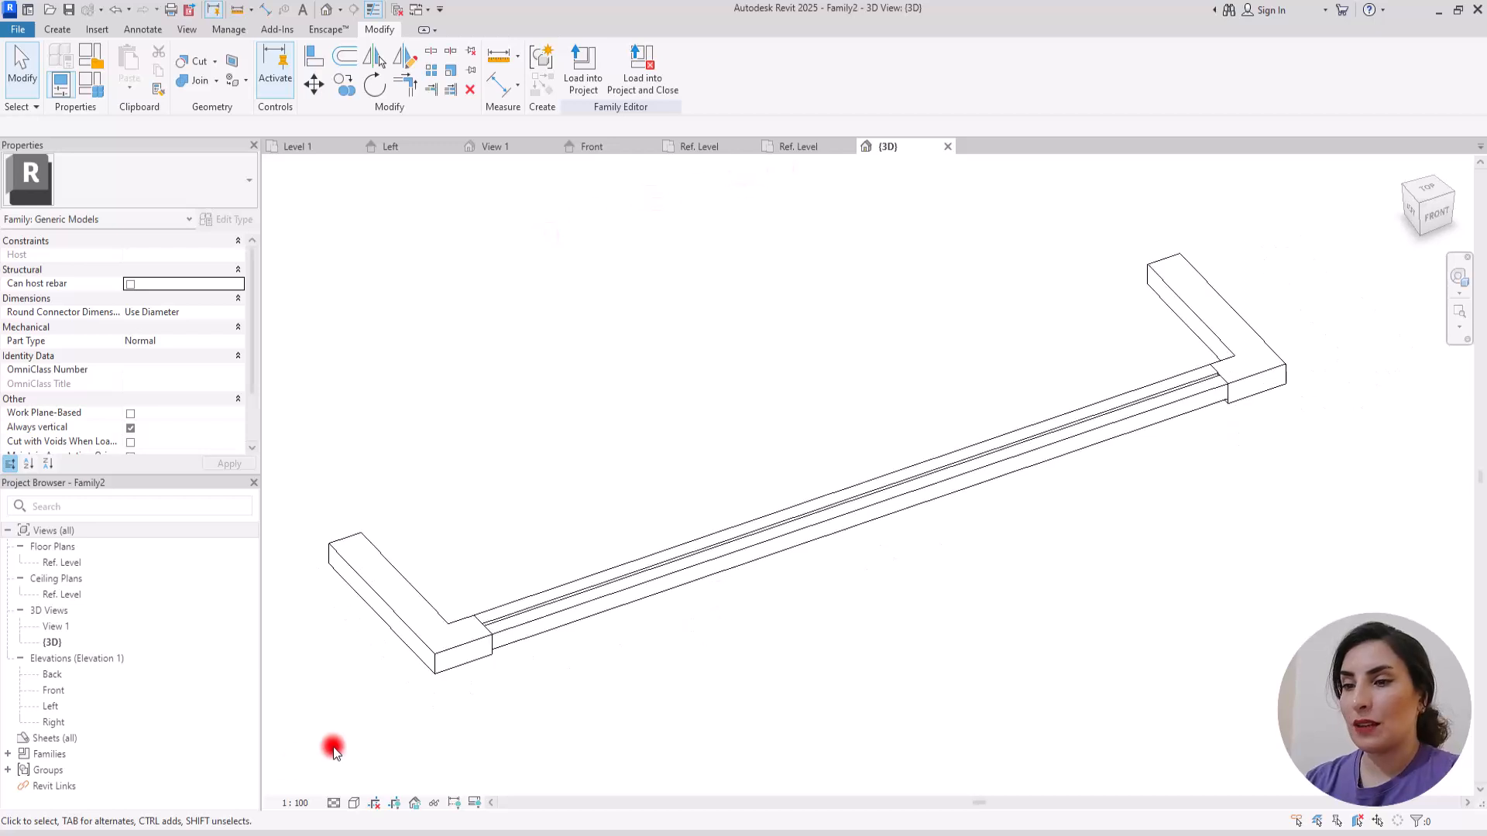
pyautogui.click(336, 801)
pyautogui.click(354, 803)
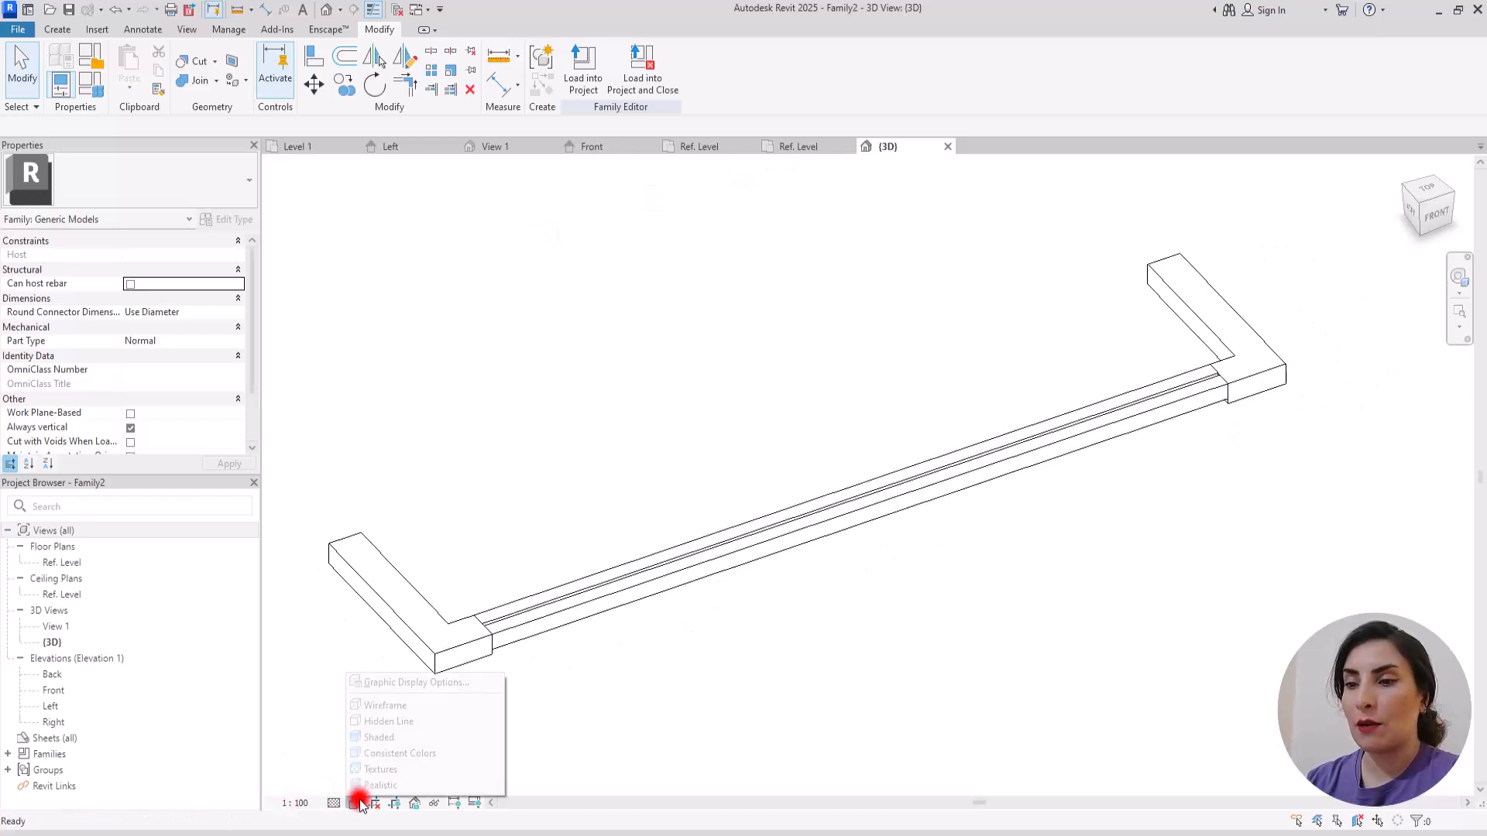
pyautogui.click(379, 753)
pyautogui.scroll(-2, 582, 640)
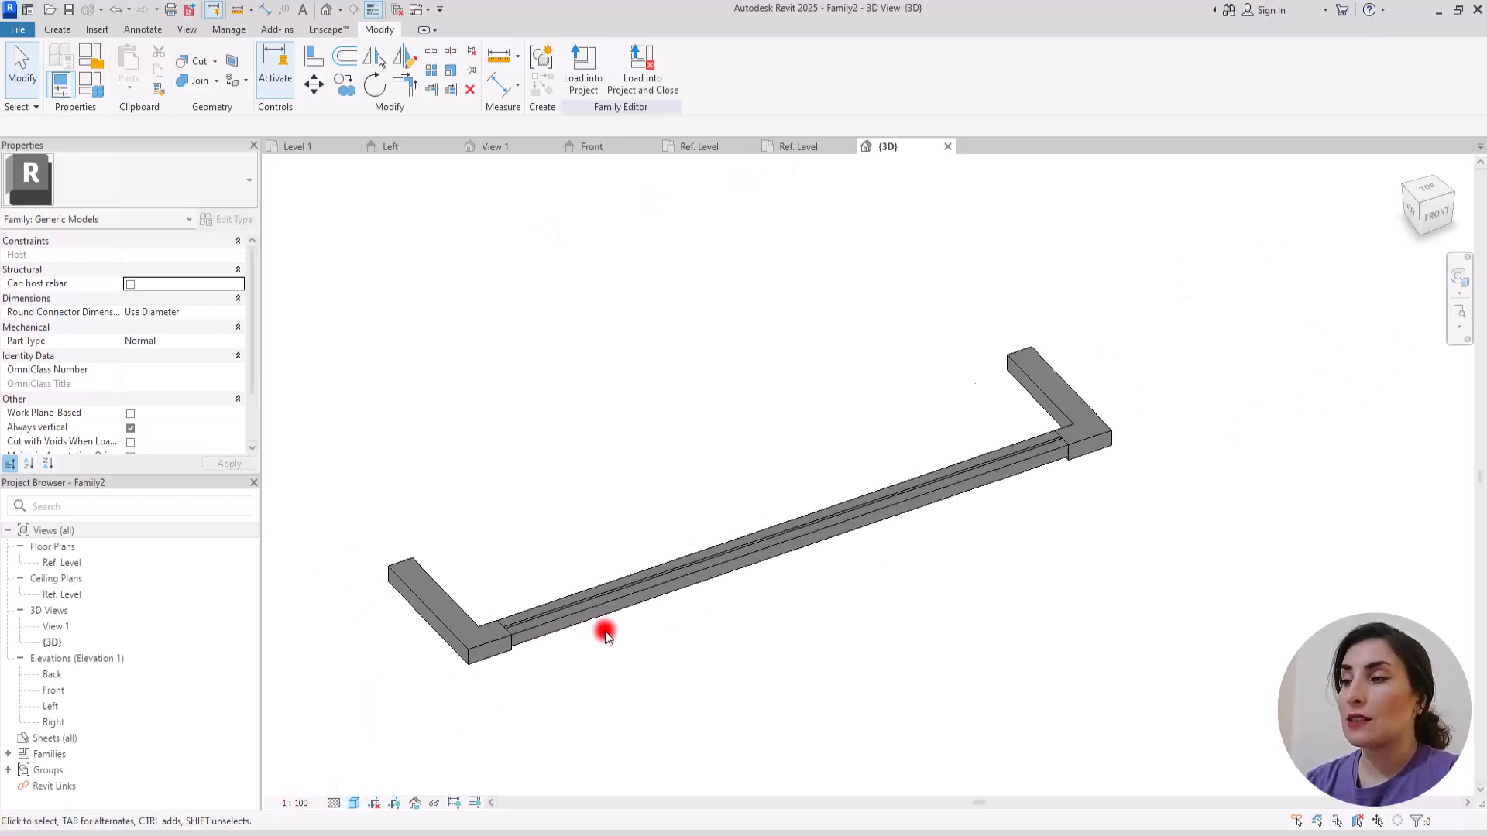
pyautogui.scroll(2, 497, 638)
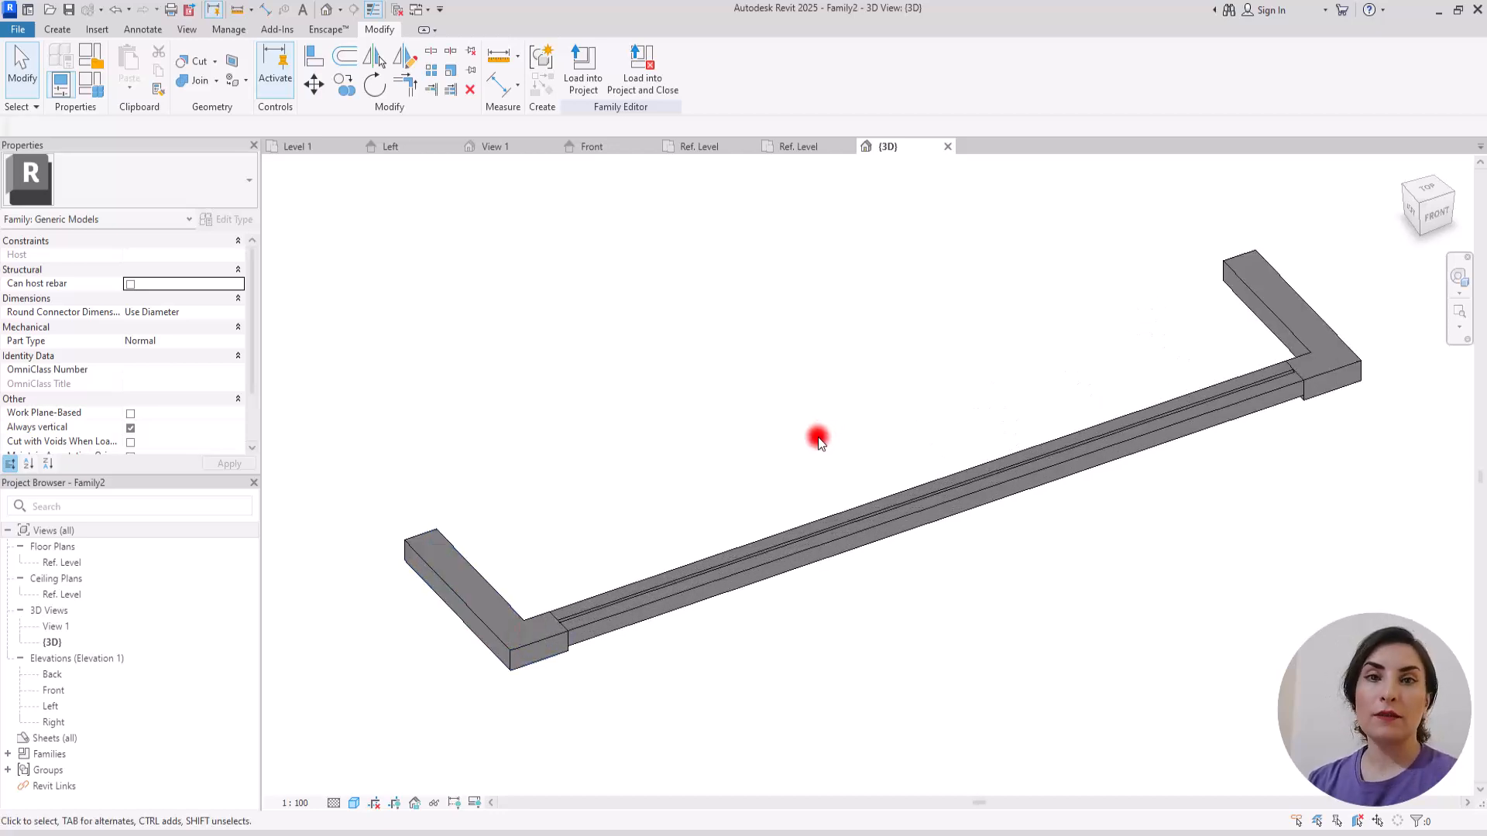
# Step: Open the type properties of the Profile A type from the family's loaded profiles
pyautogui.click(467, 570)
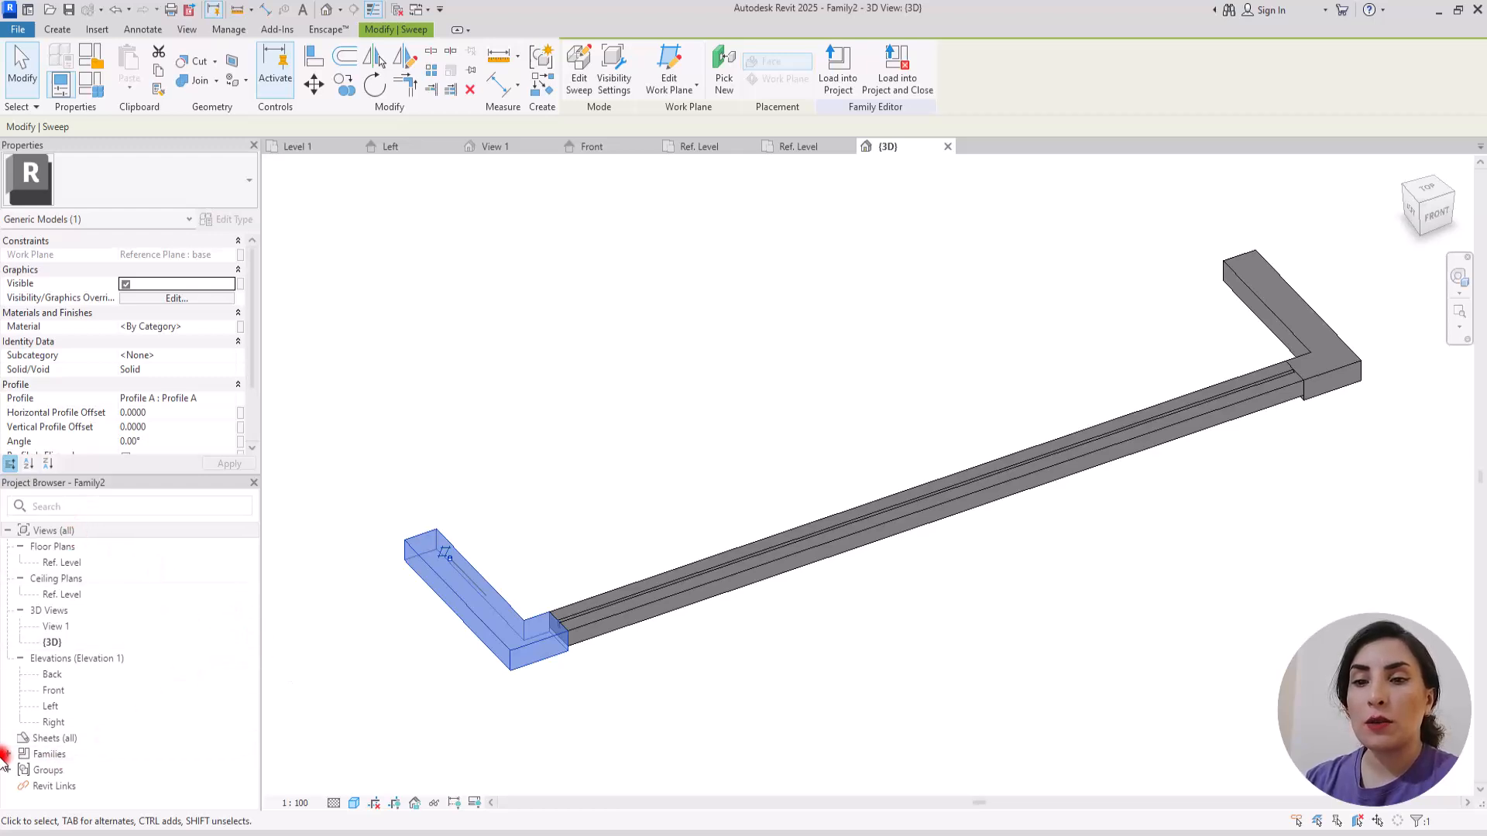
pyautogui.click(8, 755)
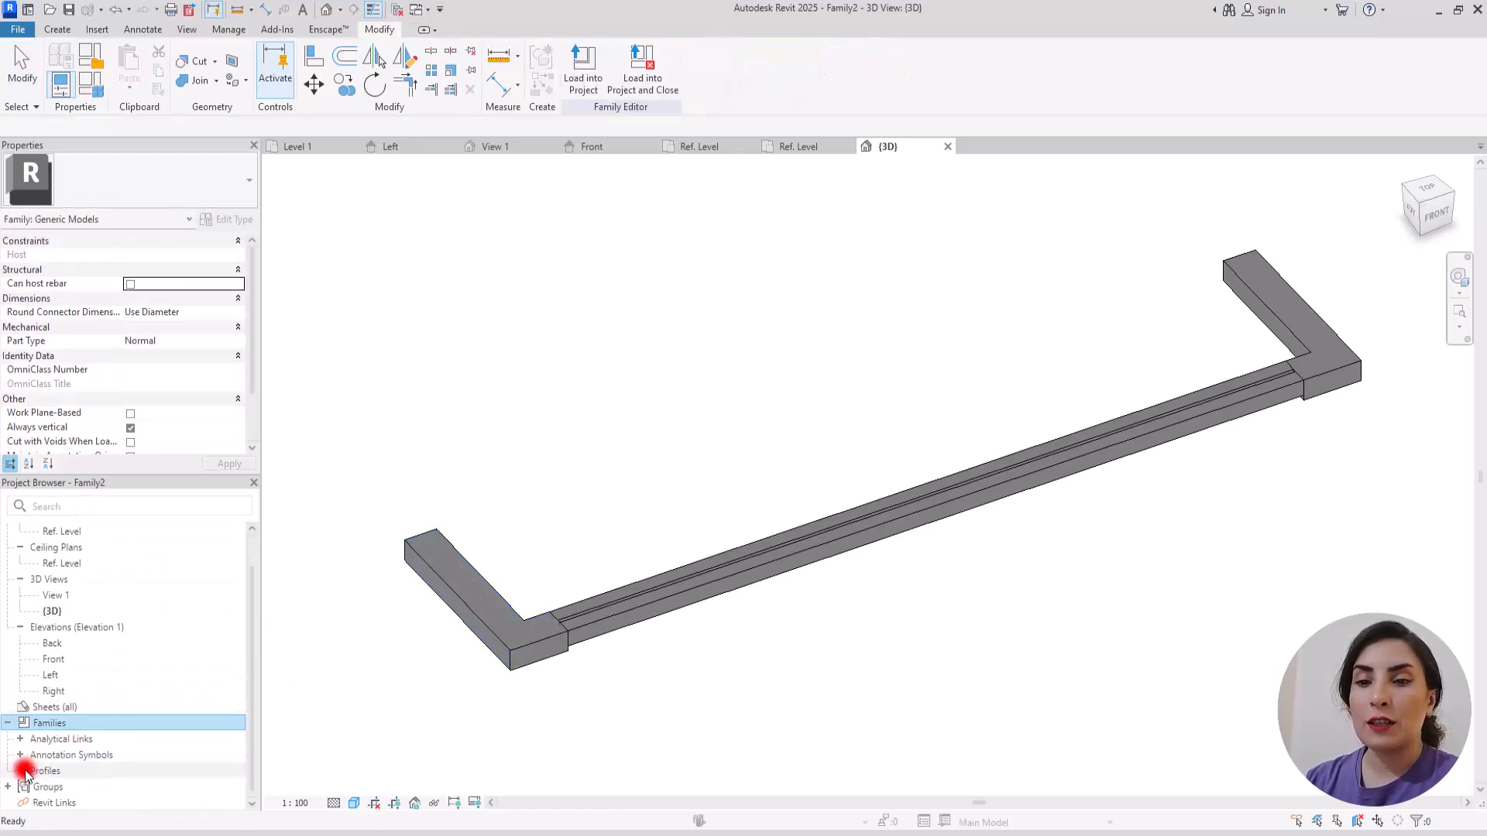
pyautogui.click(21, 771)
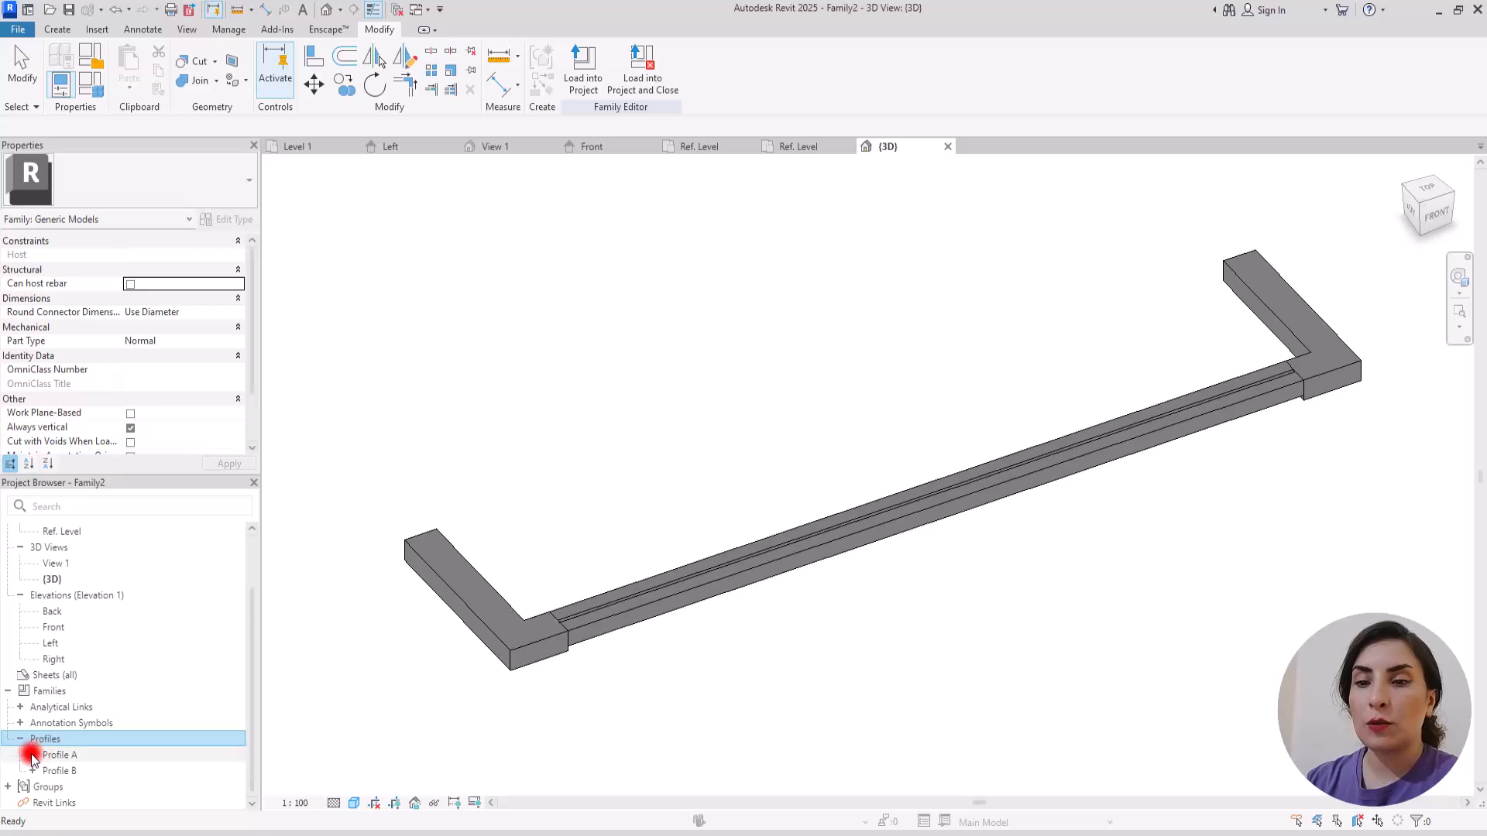
pyautogui.click(32, 755)
pyautogui.click(83, 774)
pyautogui.rightClick(83, 774)
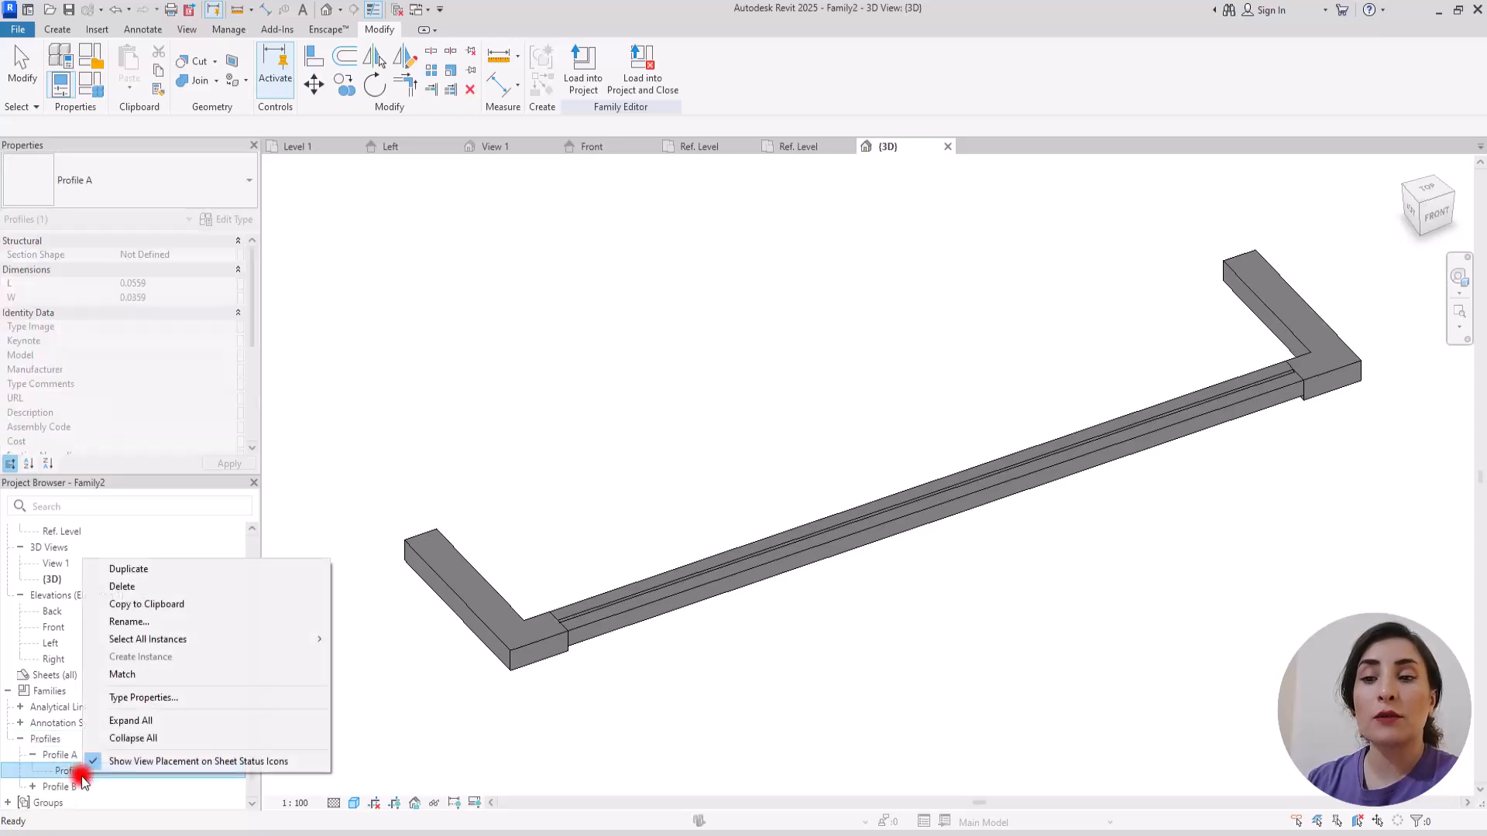
pyautogui.click(159, 699)
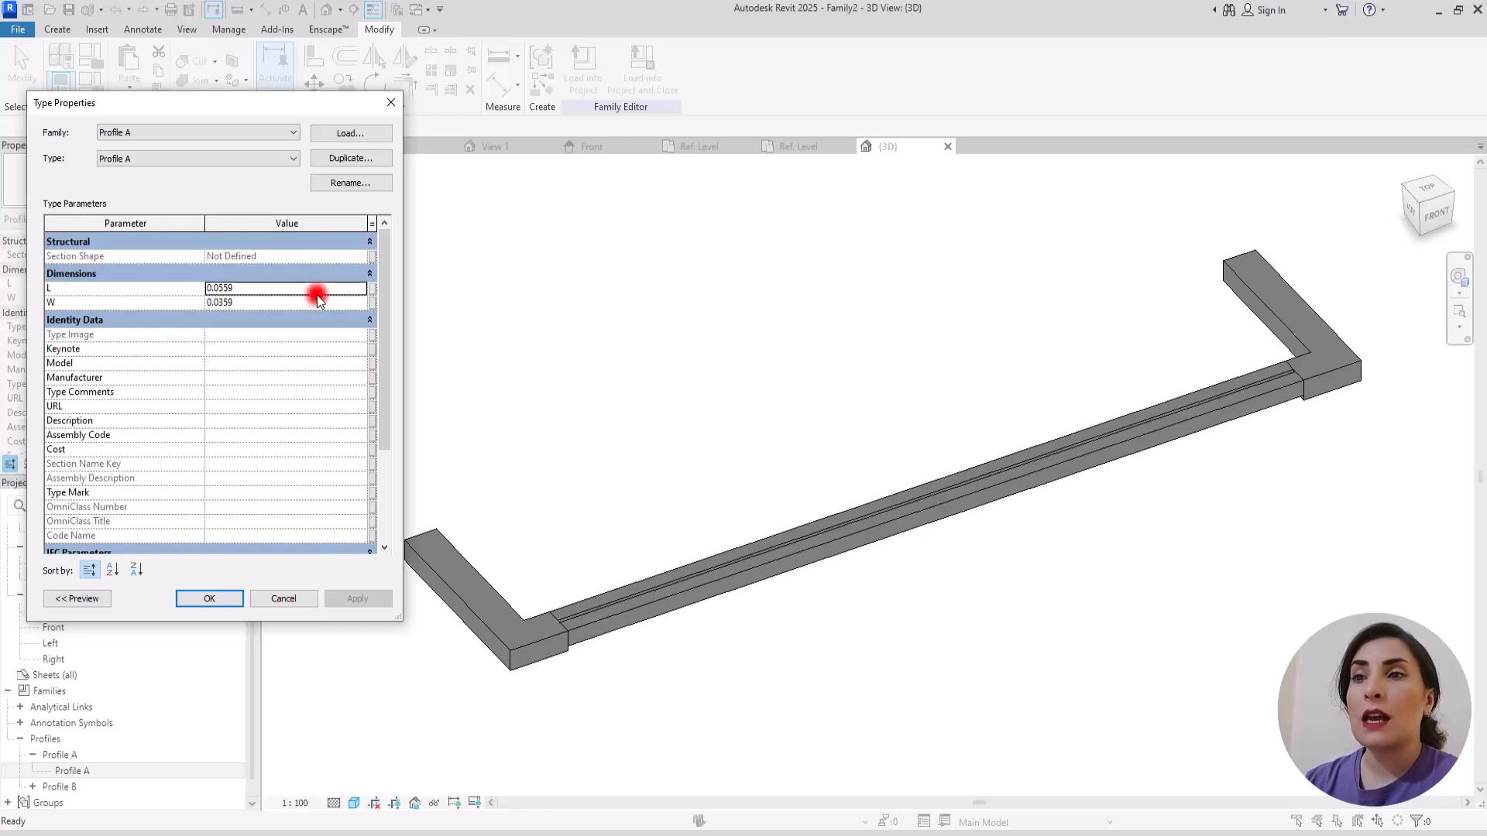
# Step: Associate Profile A's L dimension with a new family type parameter named Profile L
pyautogui.click(372, 291)
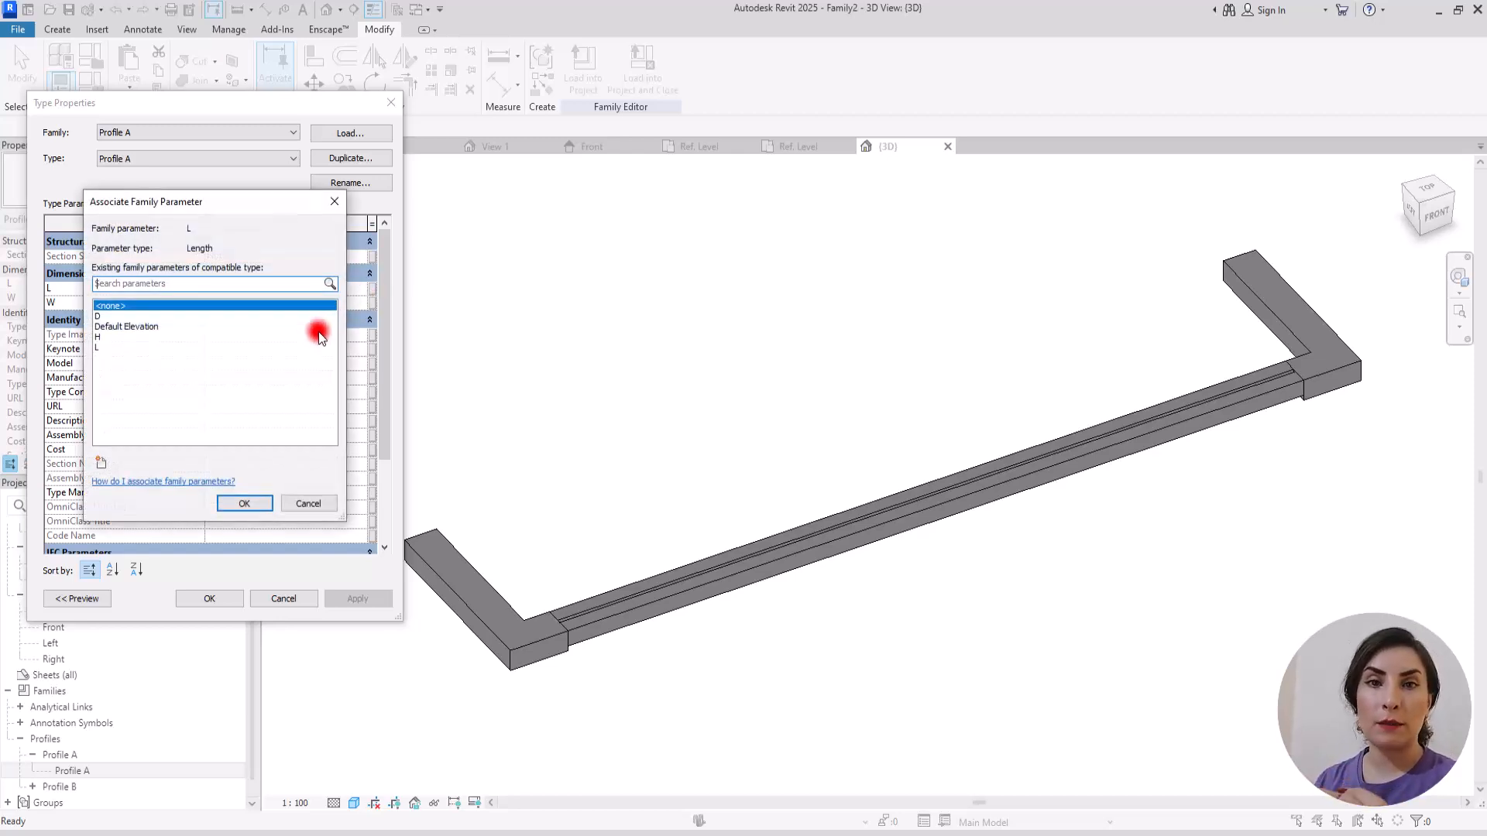
pyautogui.click(99, 463)
pyautogui.write('P')
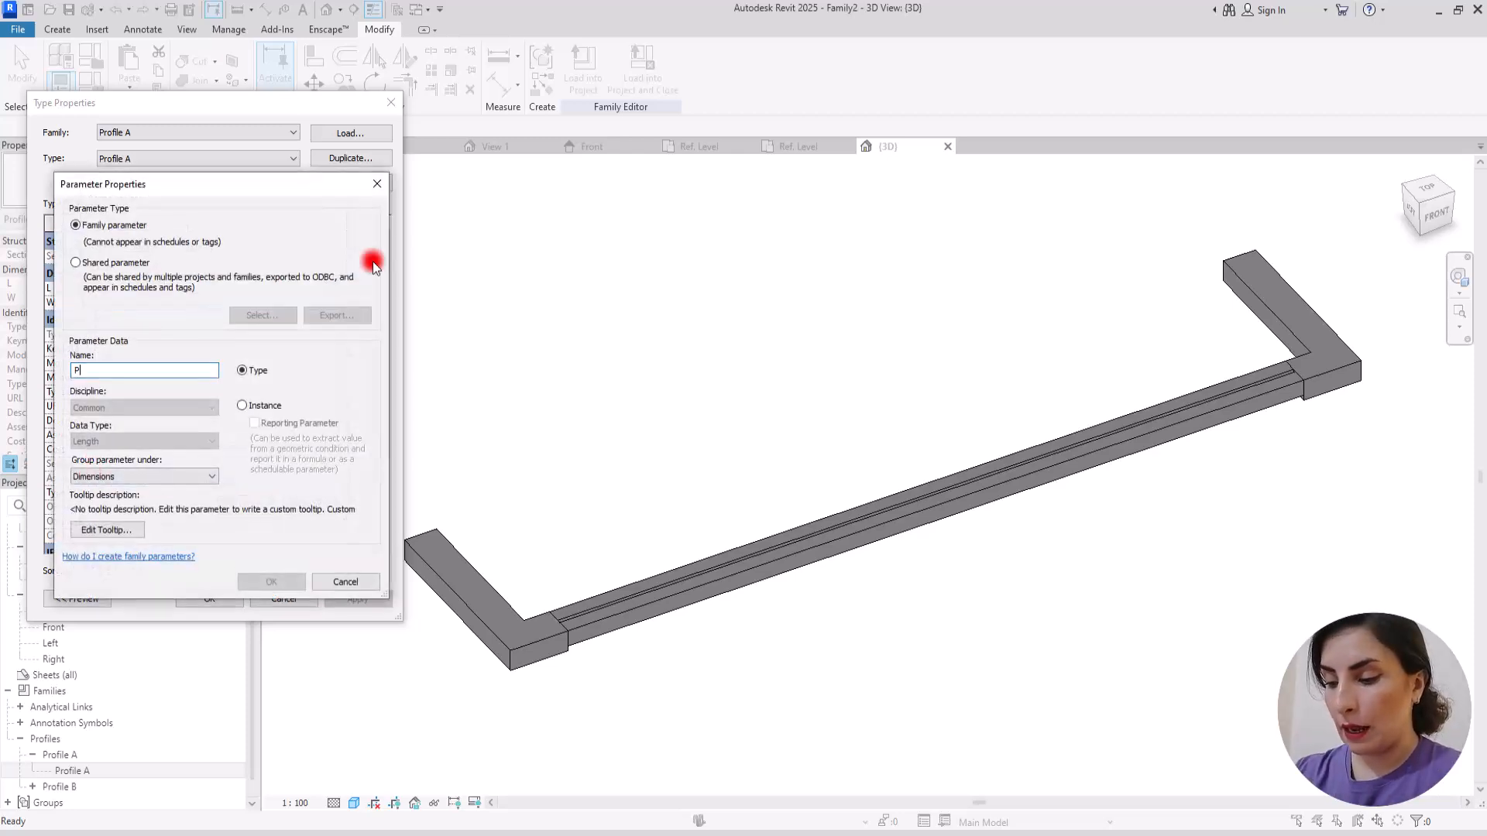
pyautogui.write('rofile L')
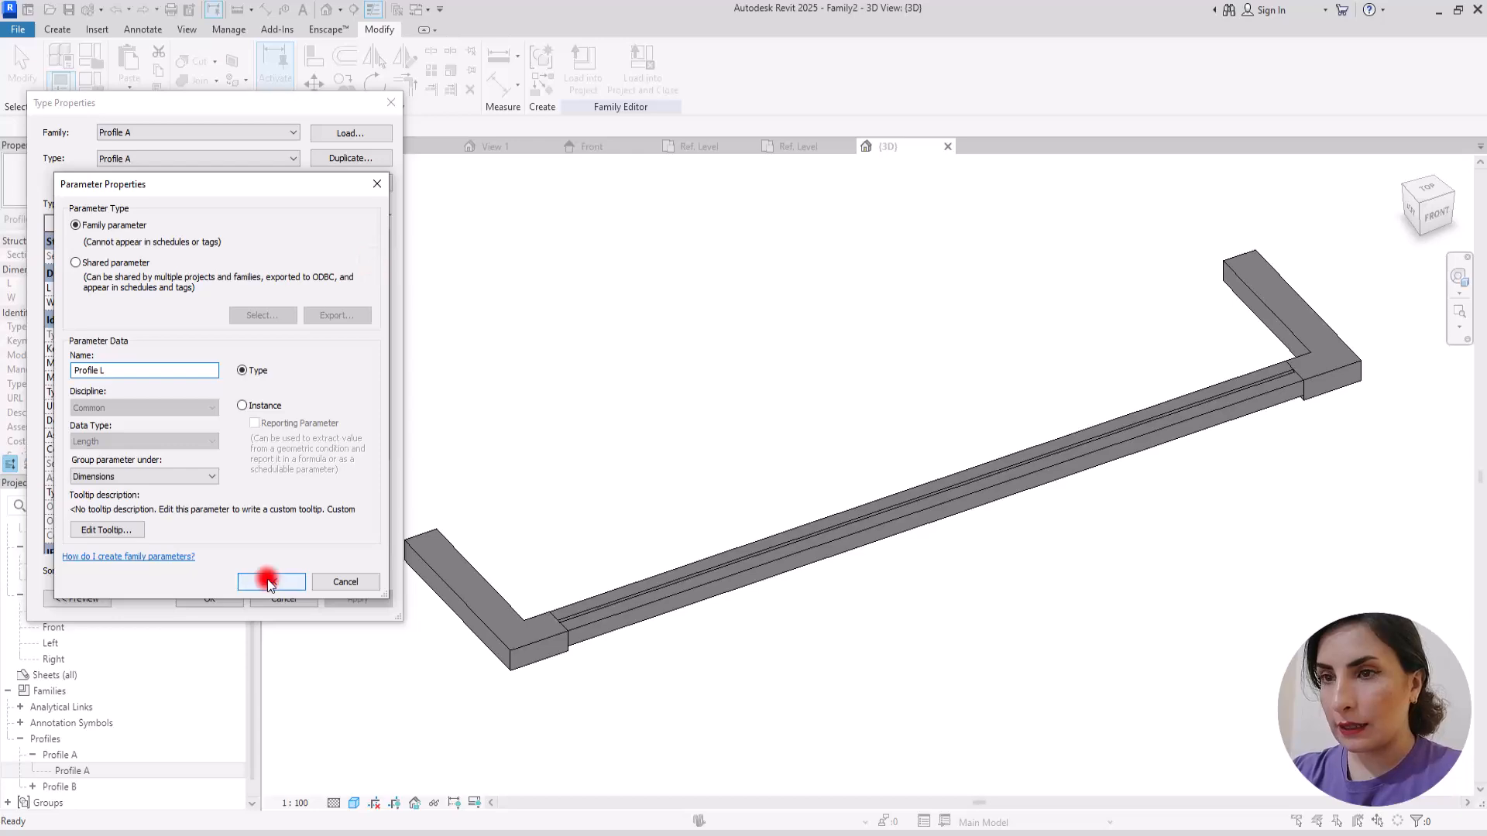
pyautogui.press('Return')
pyautogui.click(254, 498)
# Step: Associate Profile A's W dimension with a new family type parameter named Profile W and accept the type properties
pyautogui.click(375, 302)
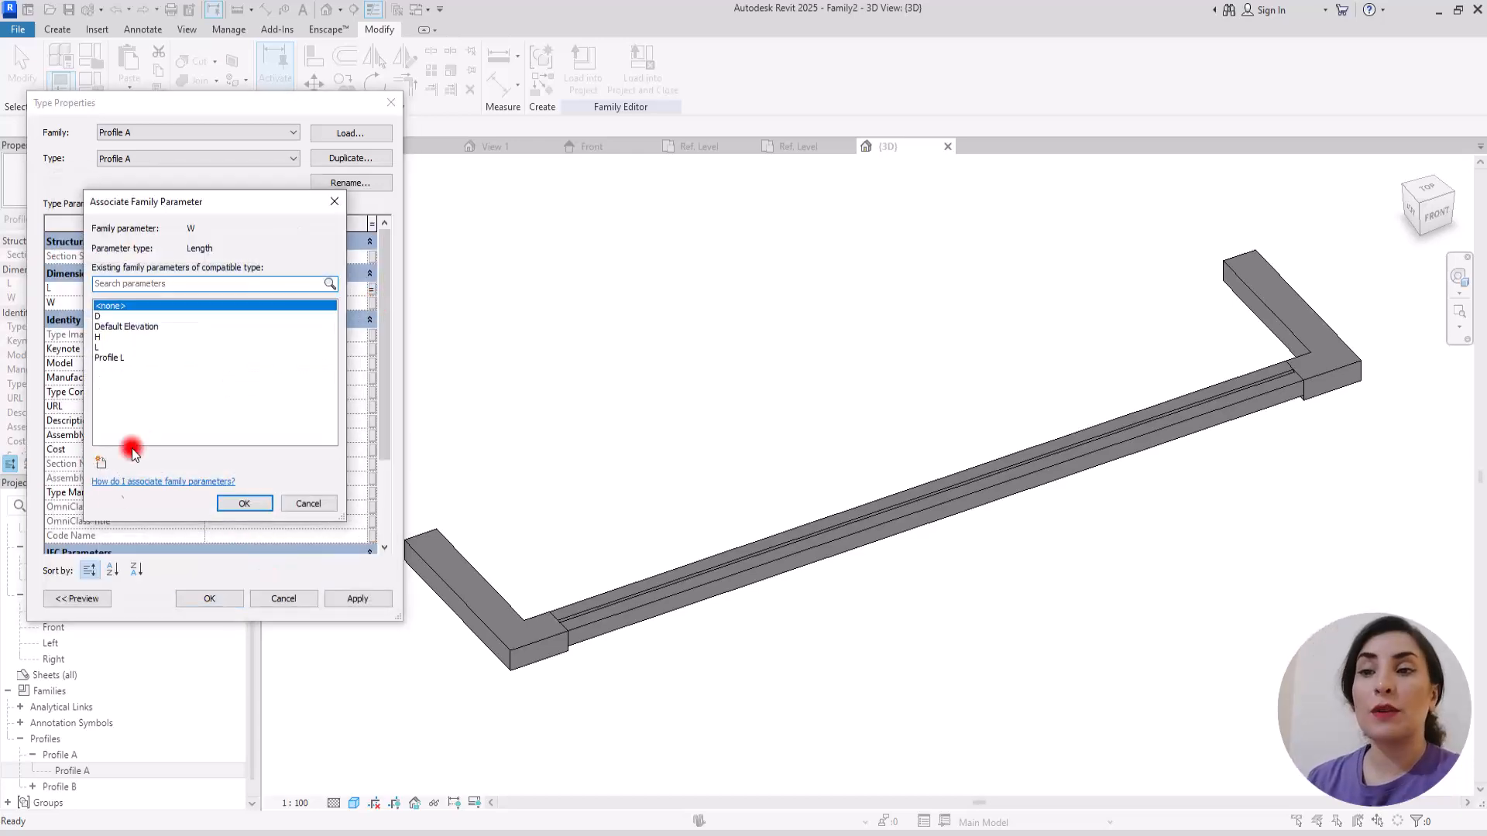
pyautogui.click(100, 463)
pyautogui.write('Profile W')
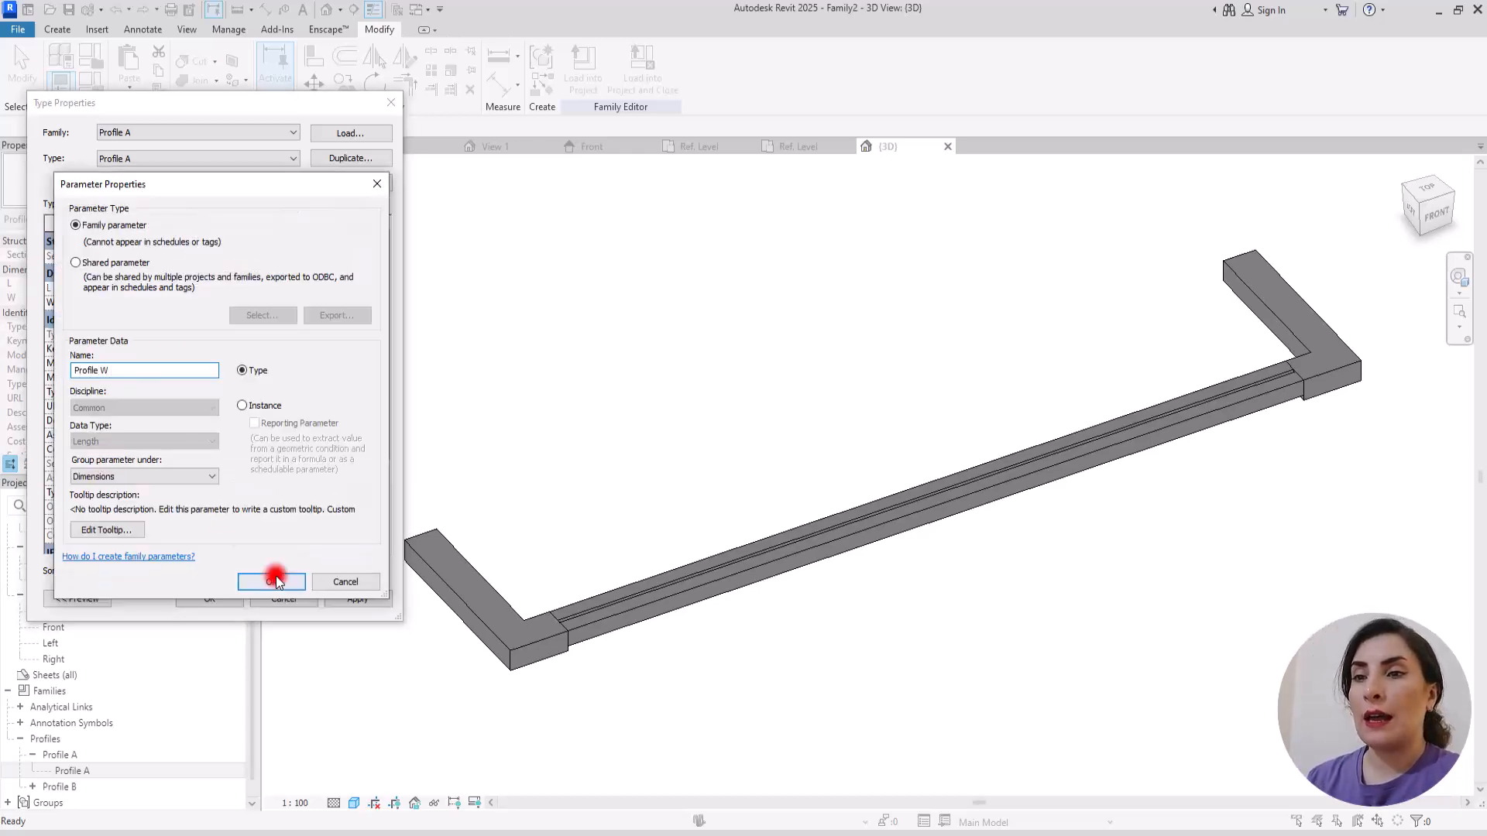
pyautogui.click(271, 582)
pyautogui.click(279, 504)
pyautogui.press('Return')
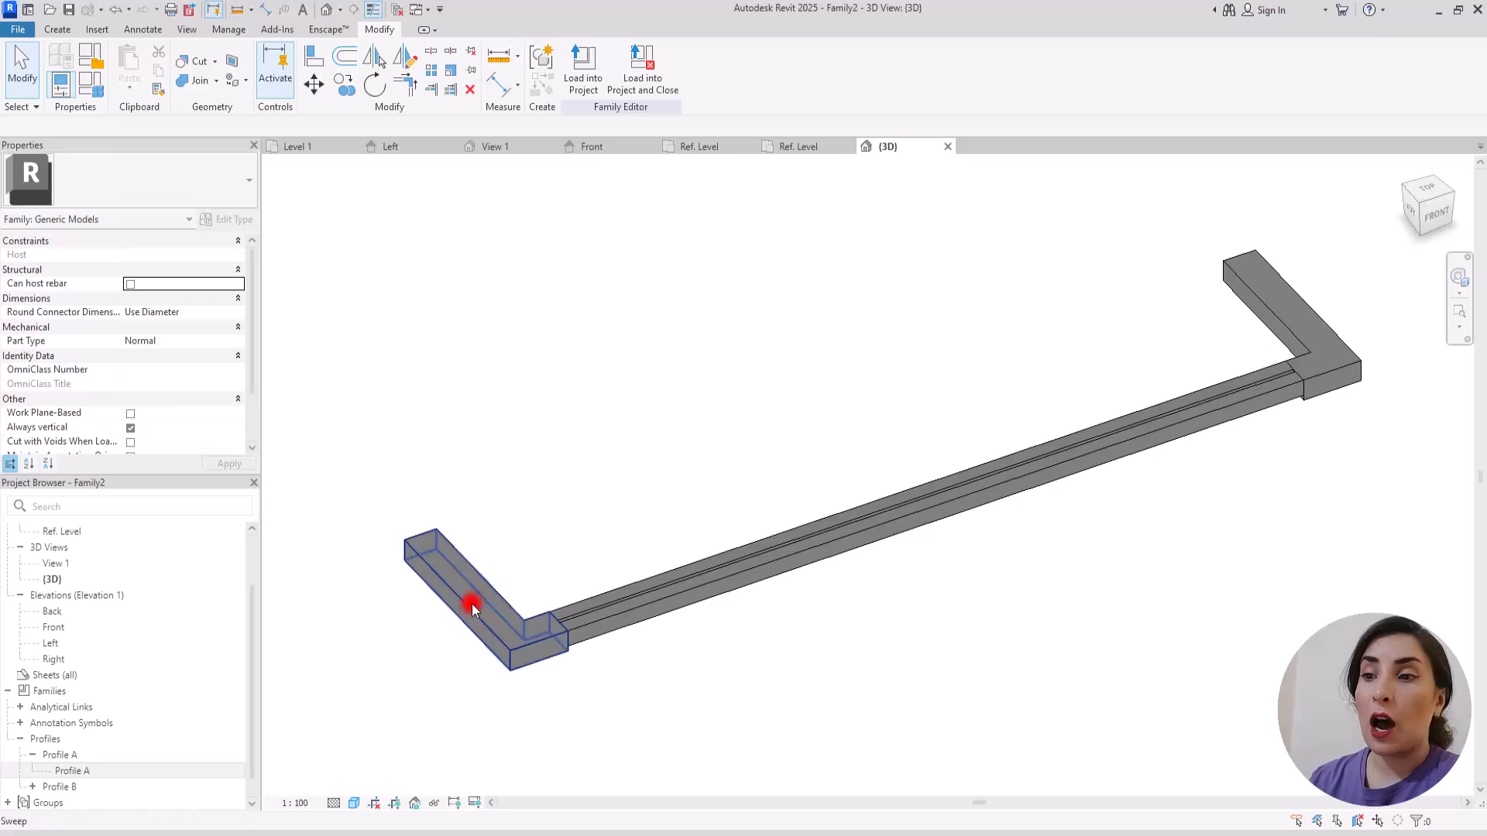
# Step: In the Profile B type properties, associate L with the Profile L parameter and W with the Profile W parameter
pyautogui.click(599, 623)
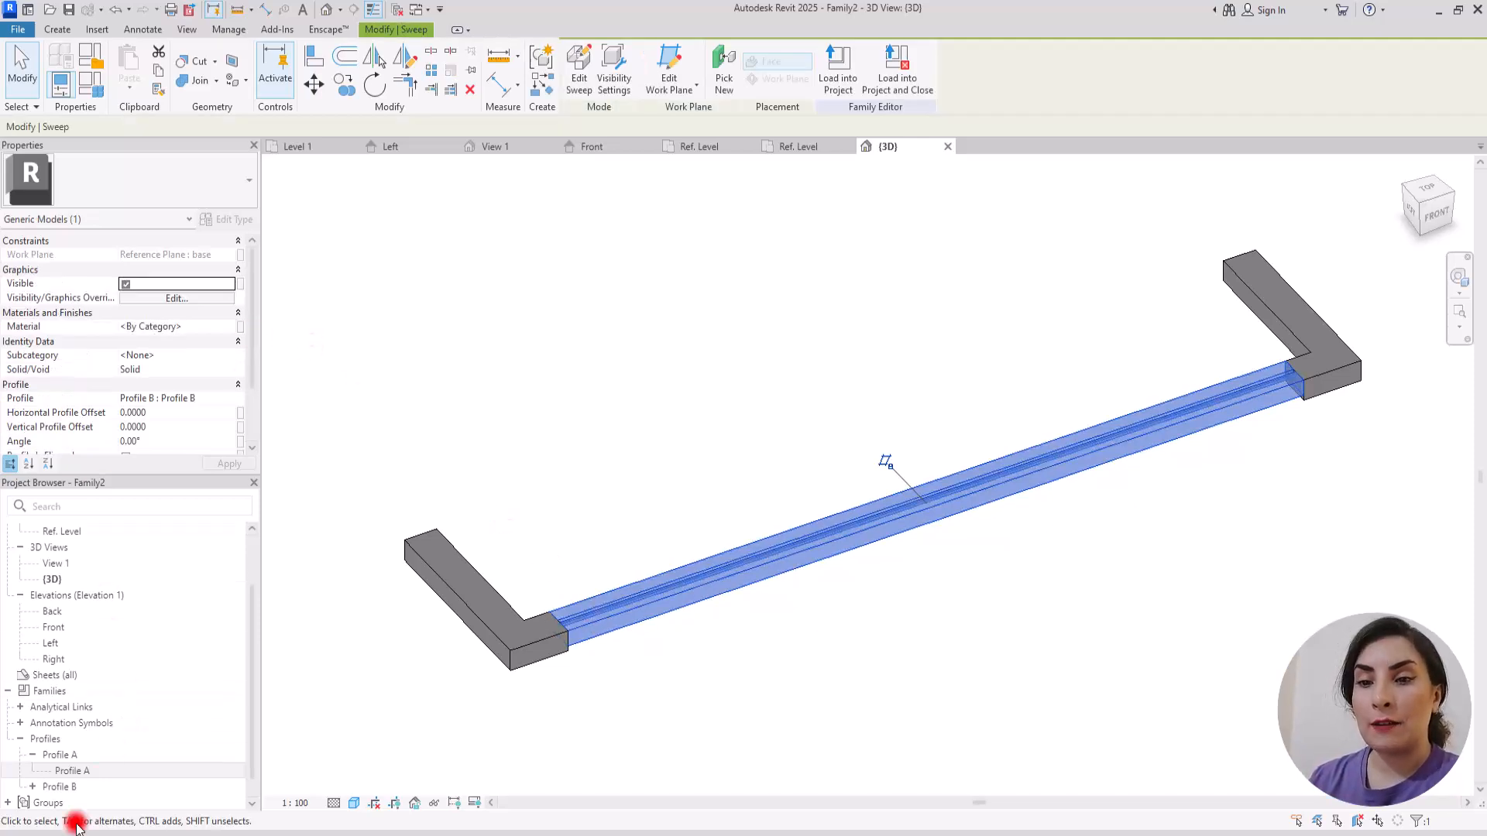
pyautogui.click(34, 787)
pyautogui.scroll(-1, 122, 717)
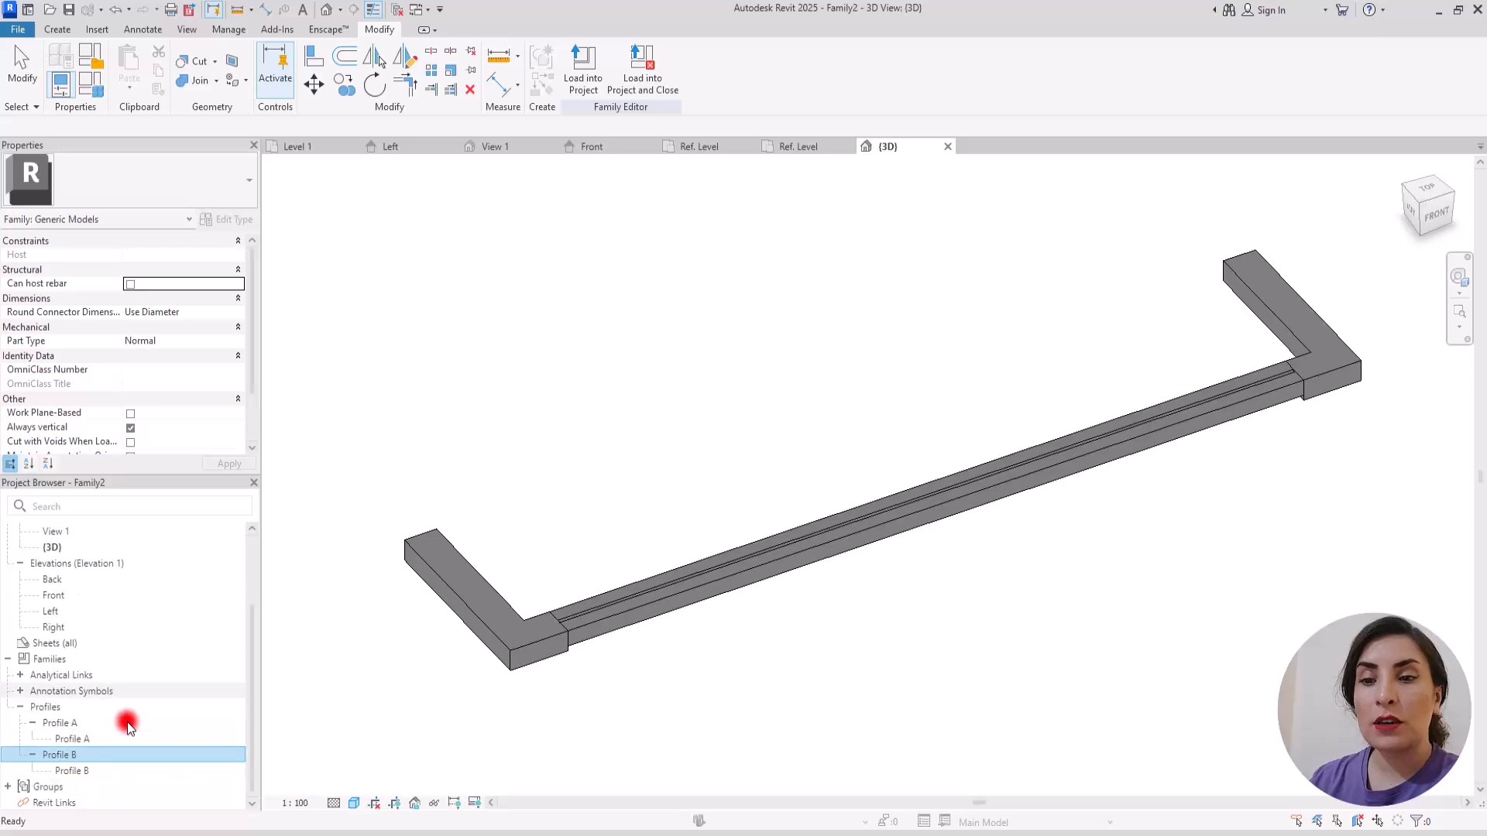
pyautogui.rightClick(81, 772)
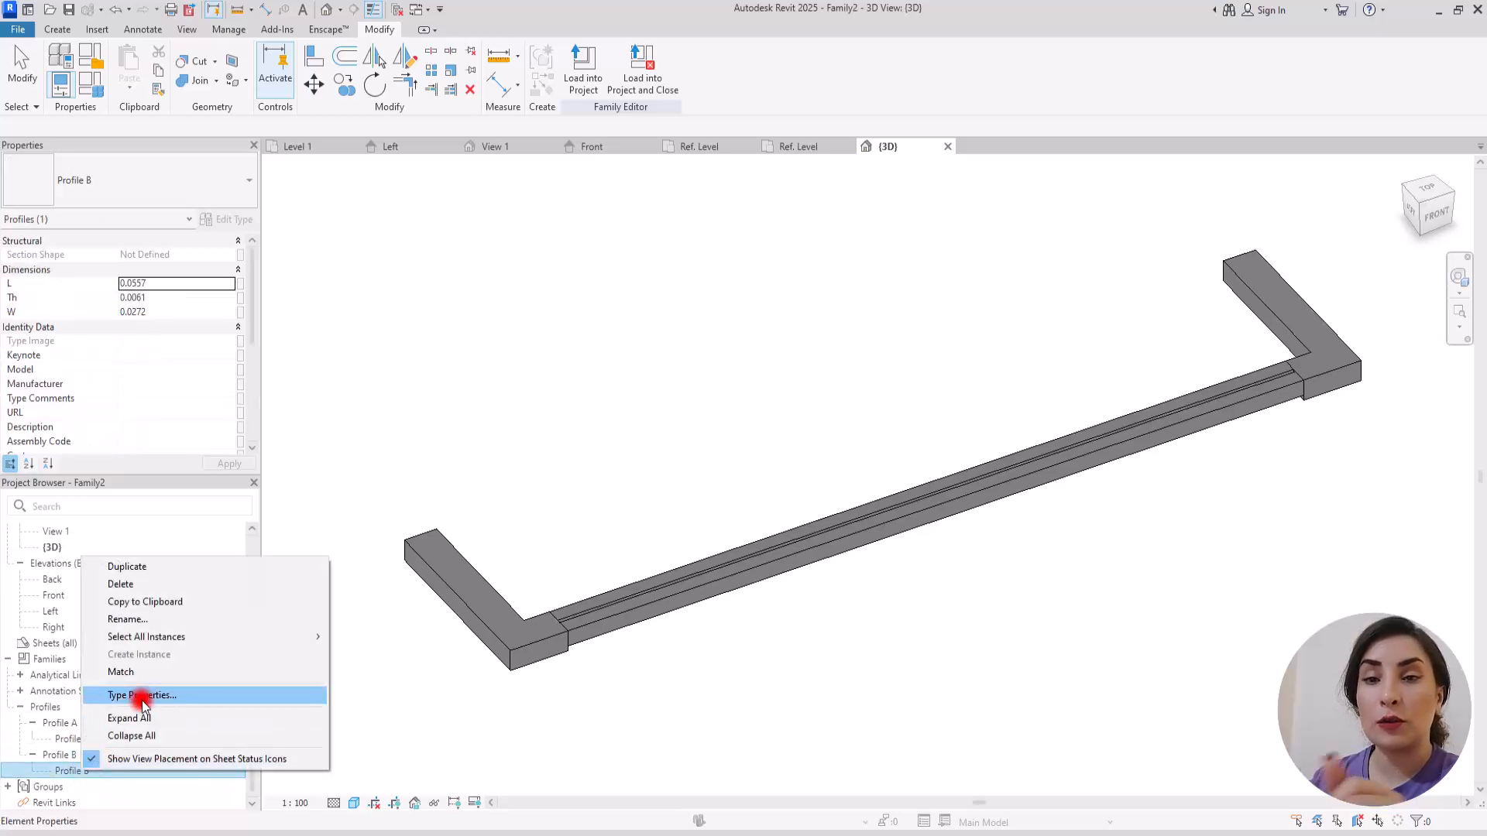
pyautogui.click(140, 696)
pyautogui.click(371, 289)
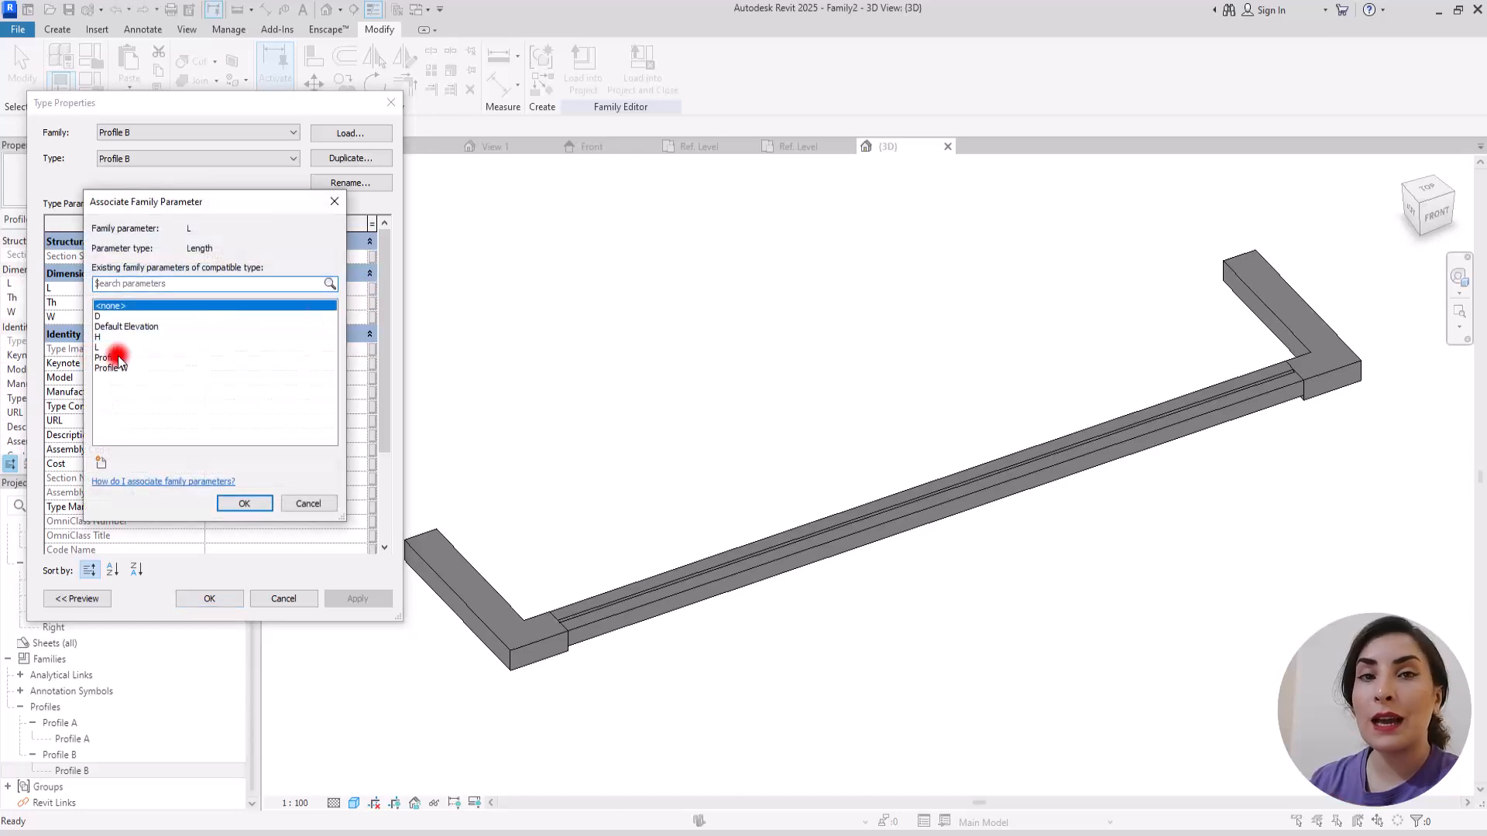
pyautogui.click(116, 358)
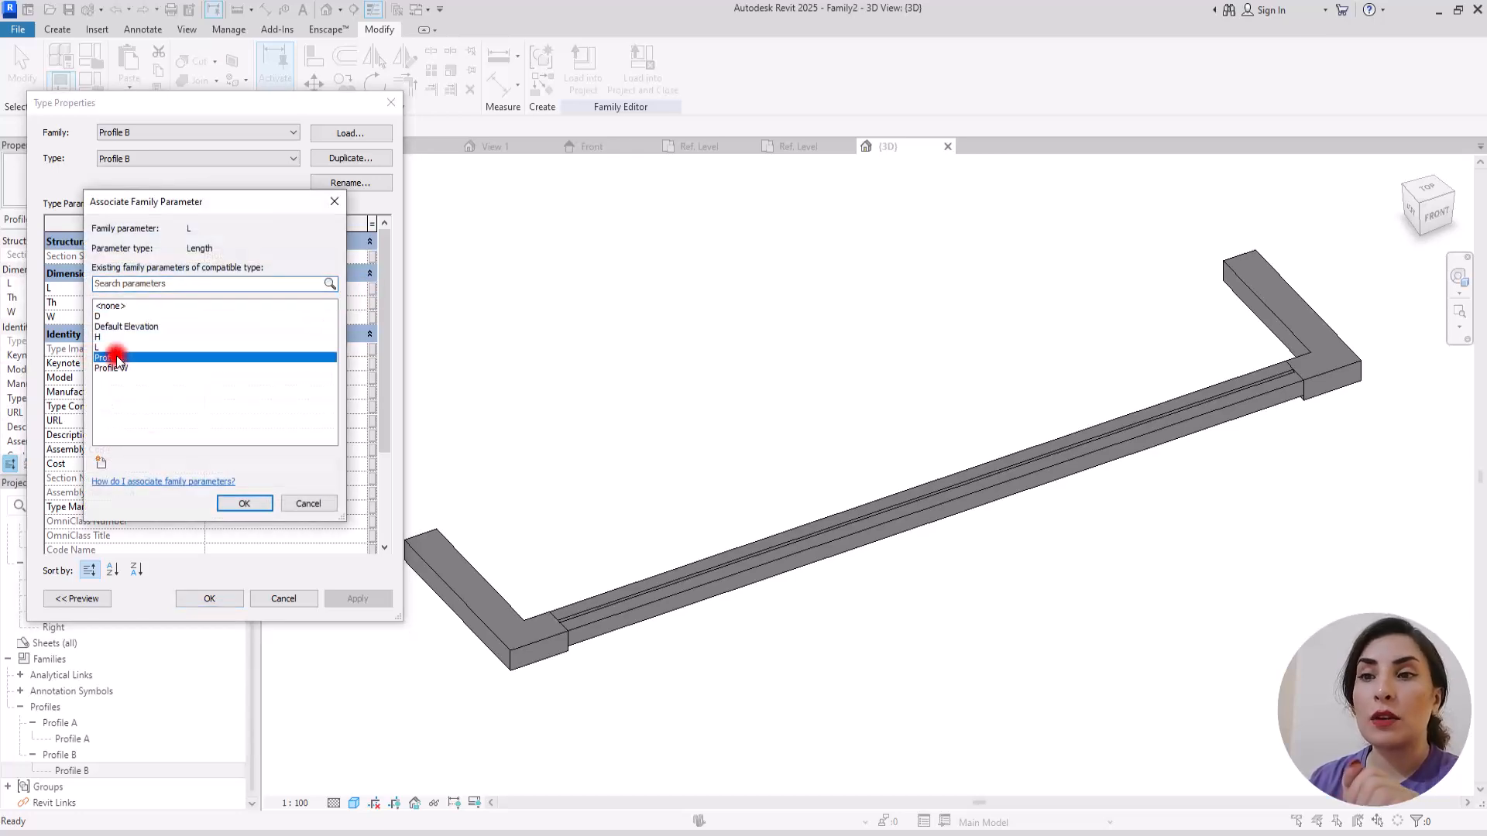
pyautogui.click(245, 503)
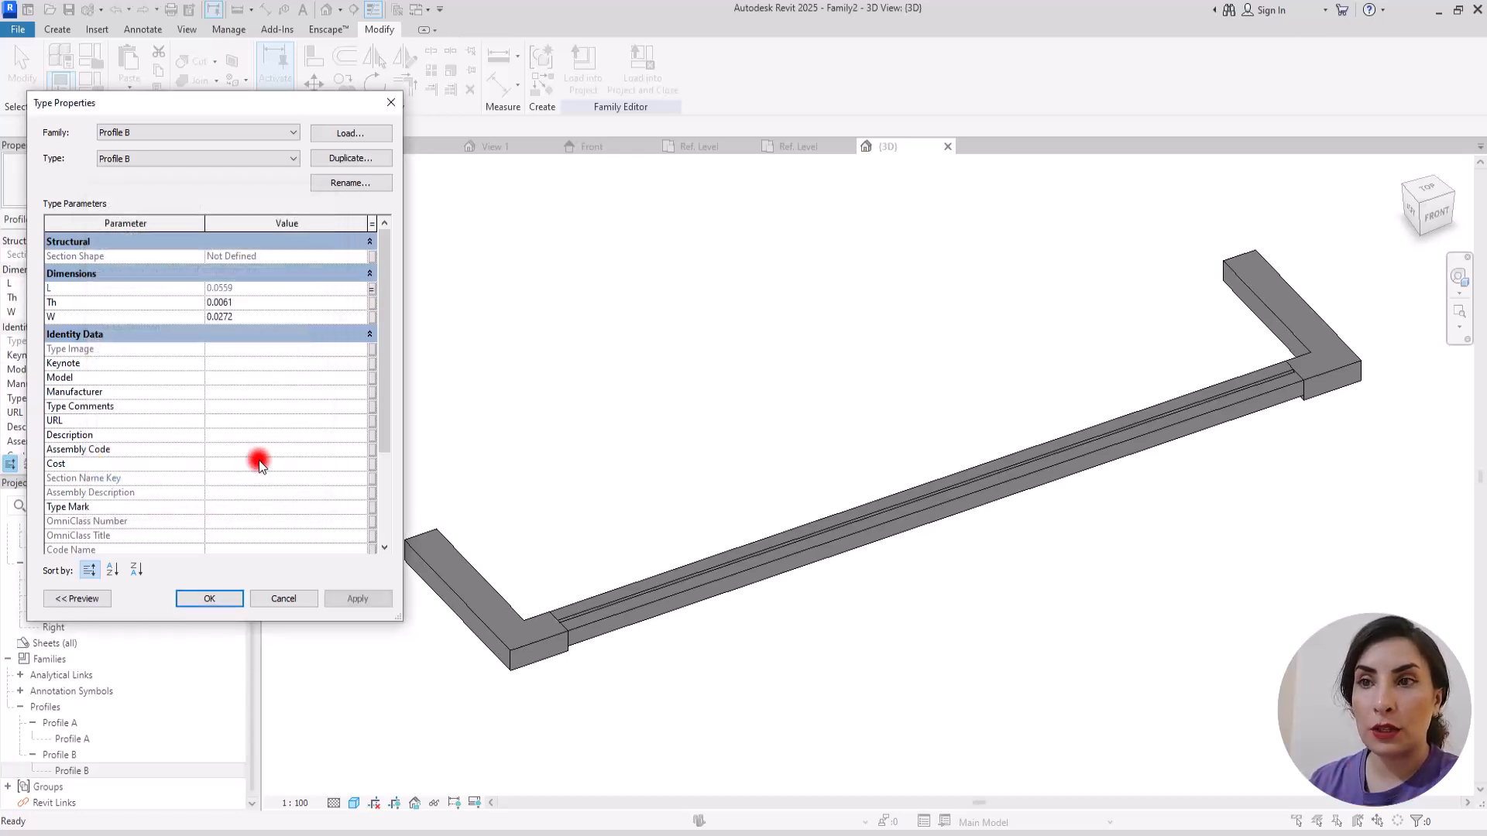
pyautogui.click(373, 316)
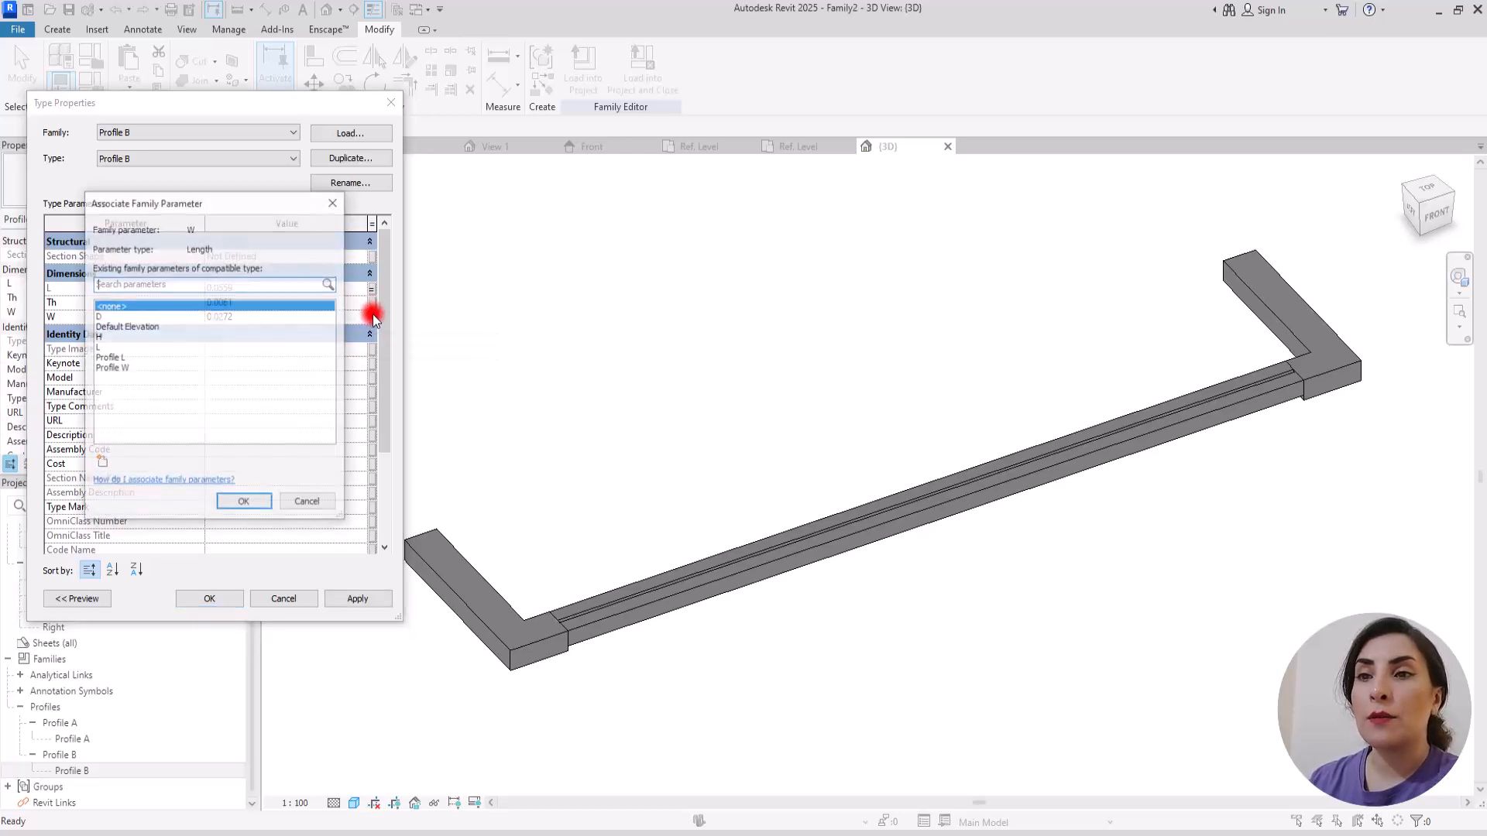
pyautogui.click(108, 369)
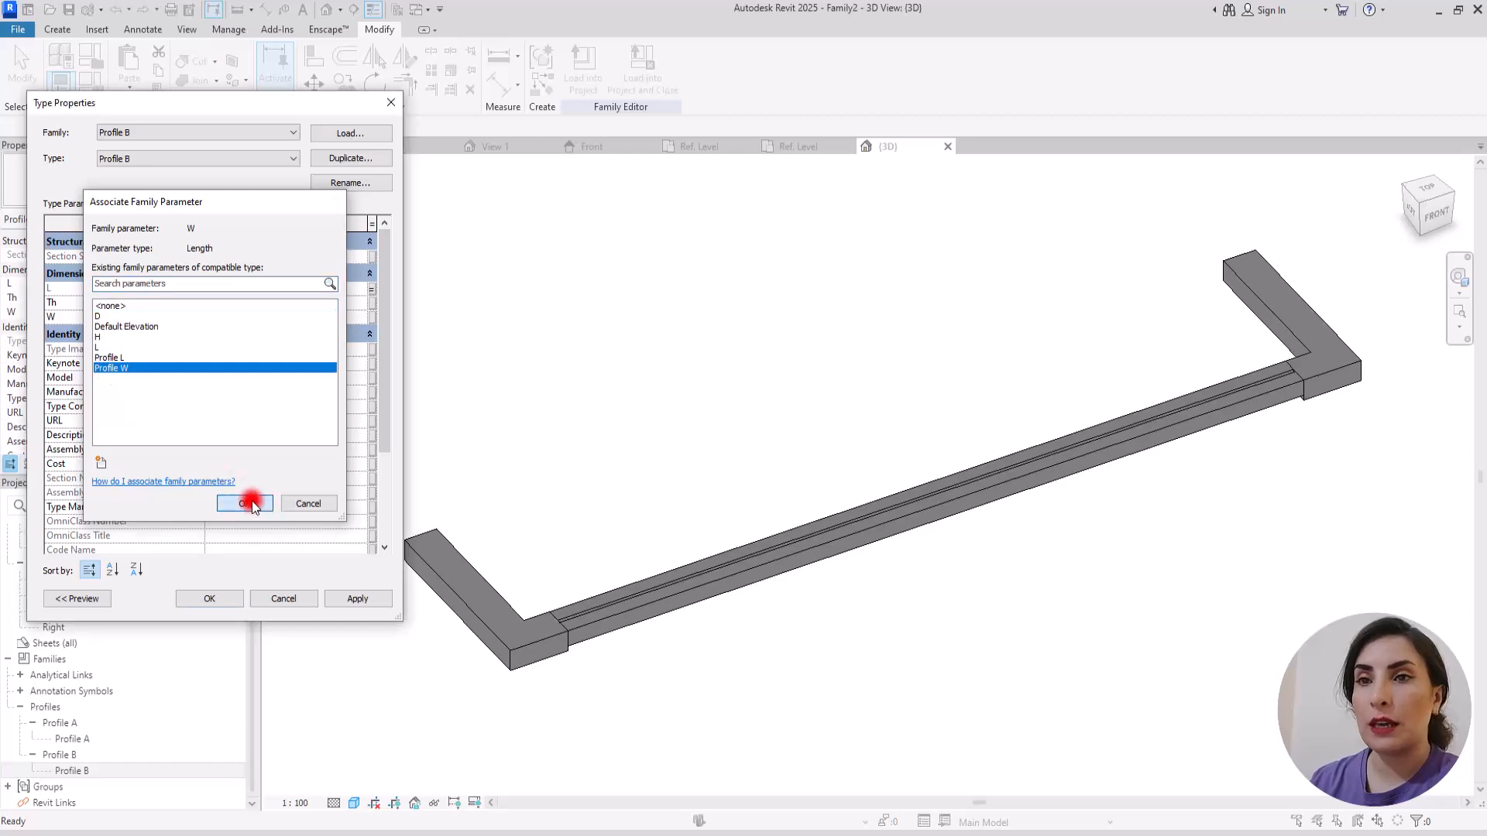
pyautogui.click(243, 503)
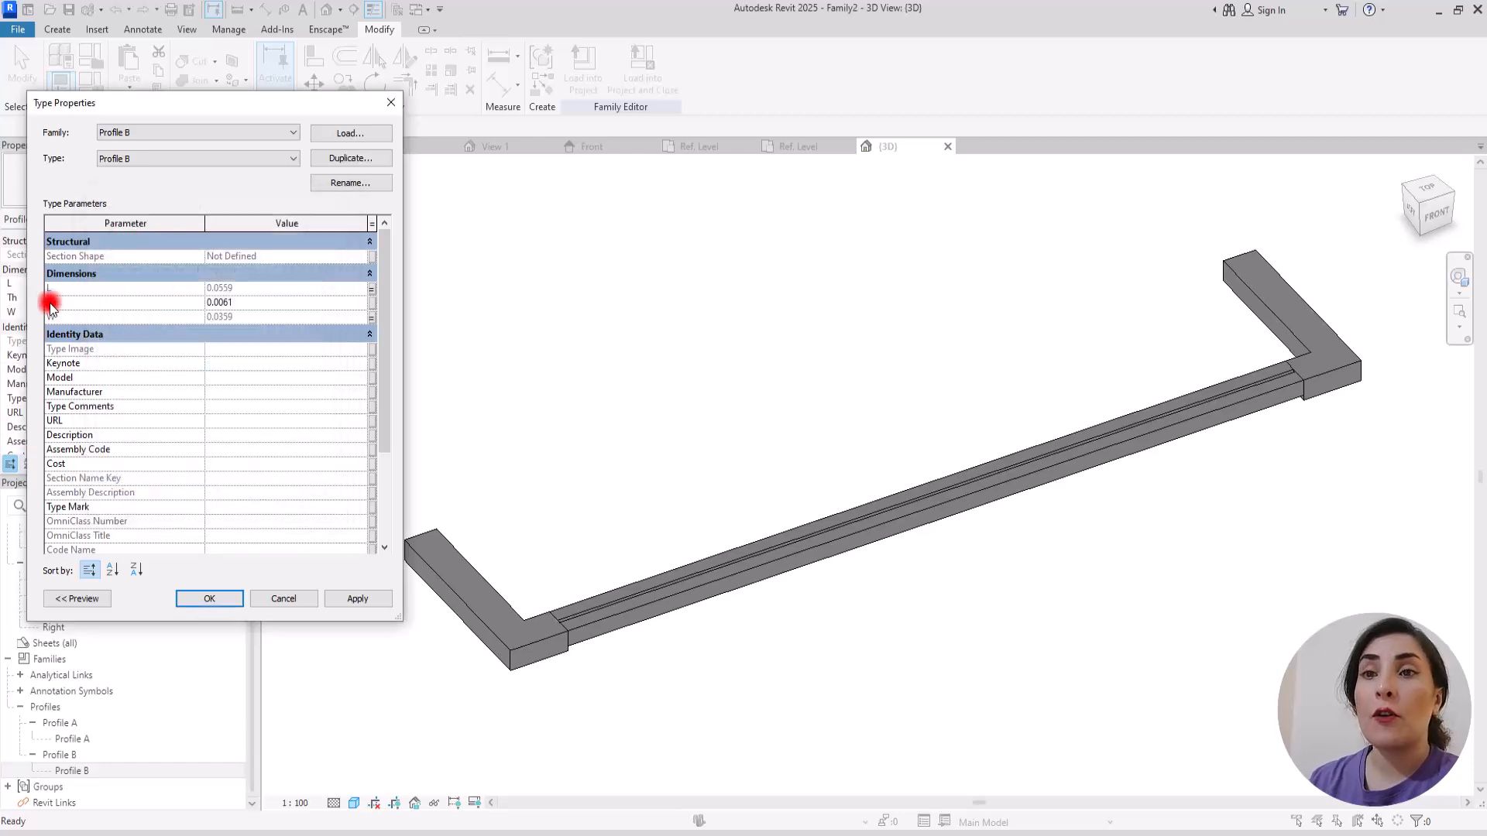
# Step: Associate Profile B's Th dimension with a new family parameter named Glass Th and accept the type properties
pyautogui.click(372, 305)
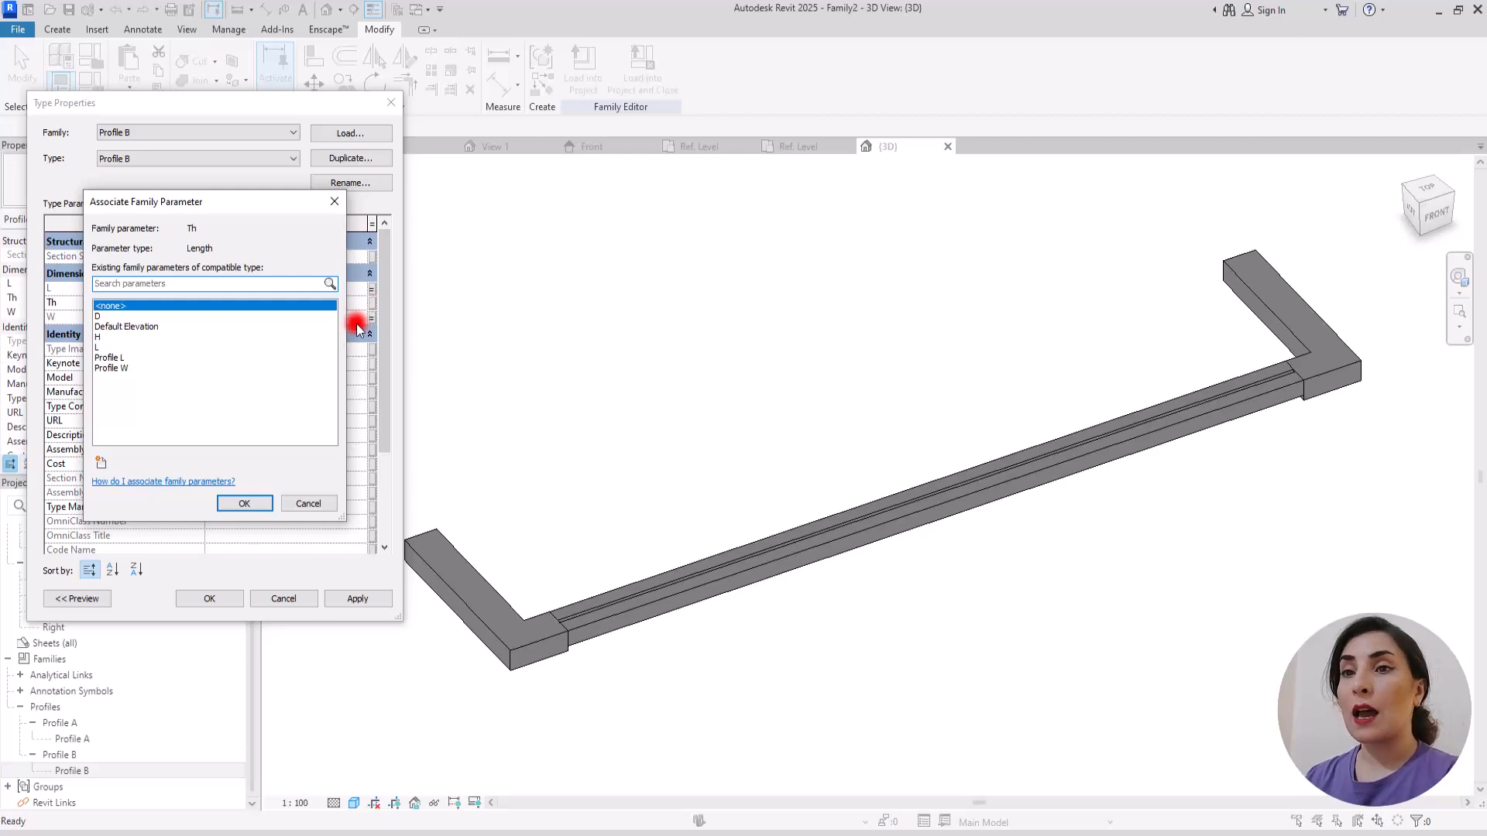
pyautogui.click(100, 463)
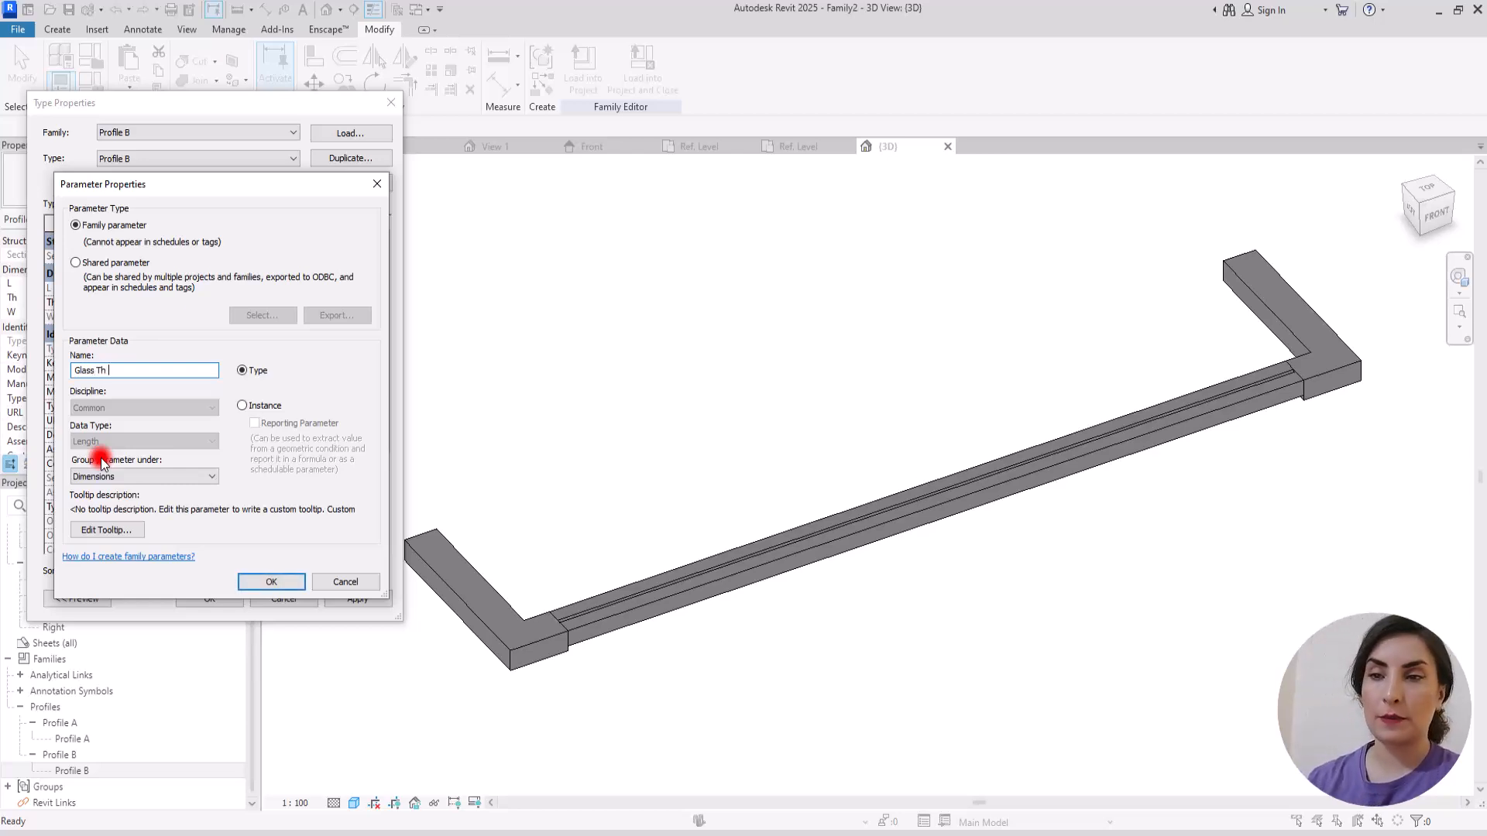
pyautogui.click(271, 582)
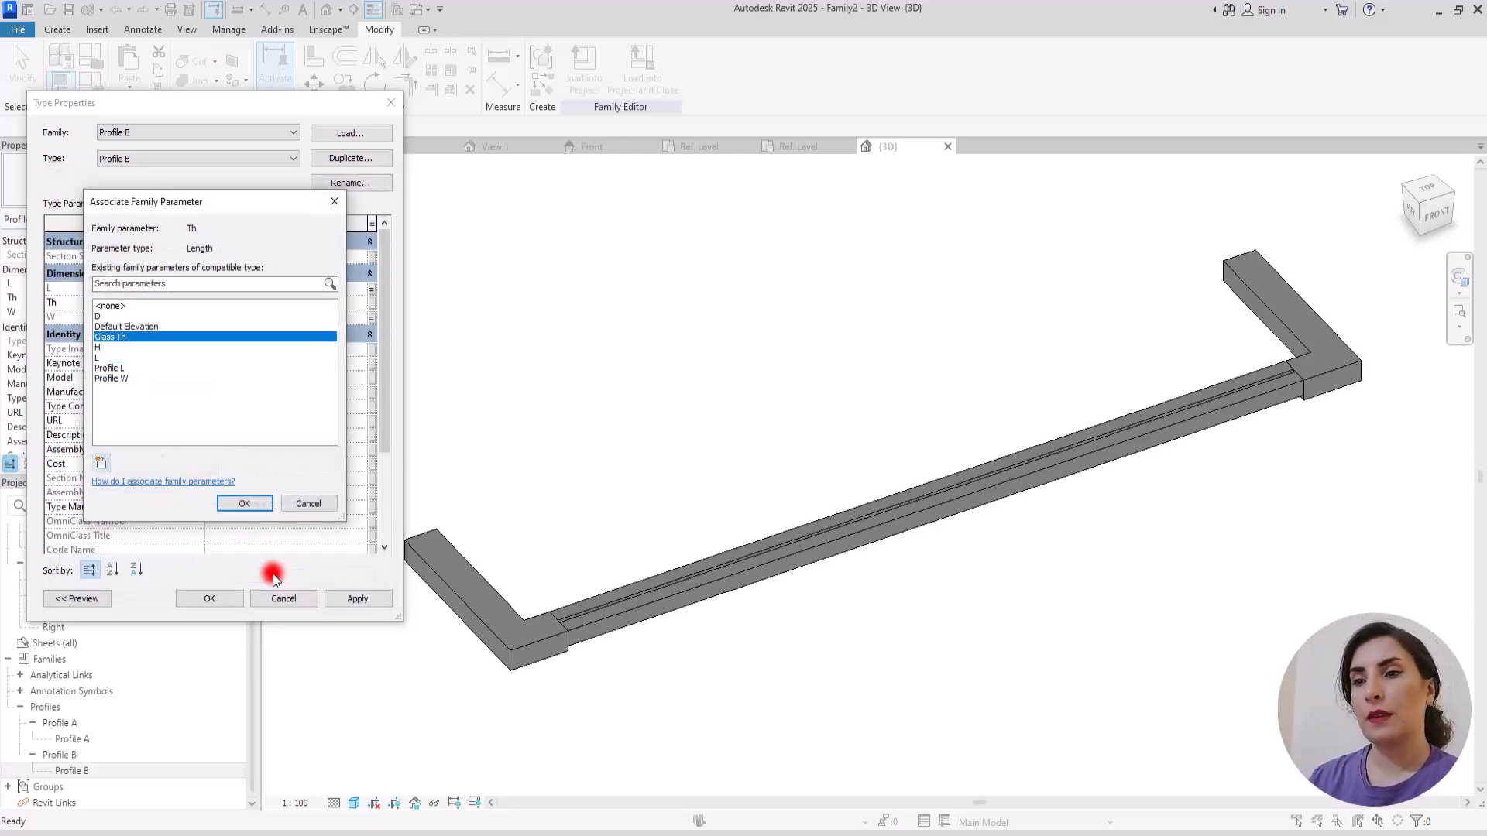
pyautogui.click(246, 504)
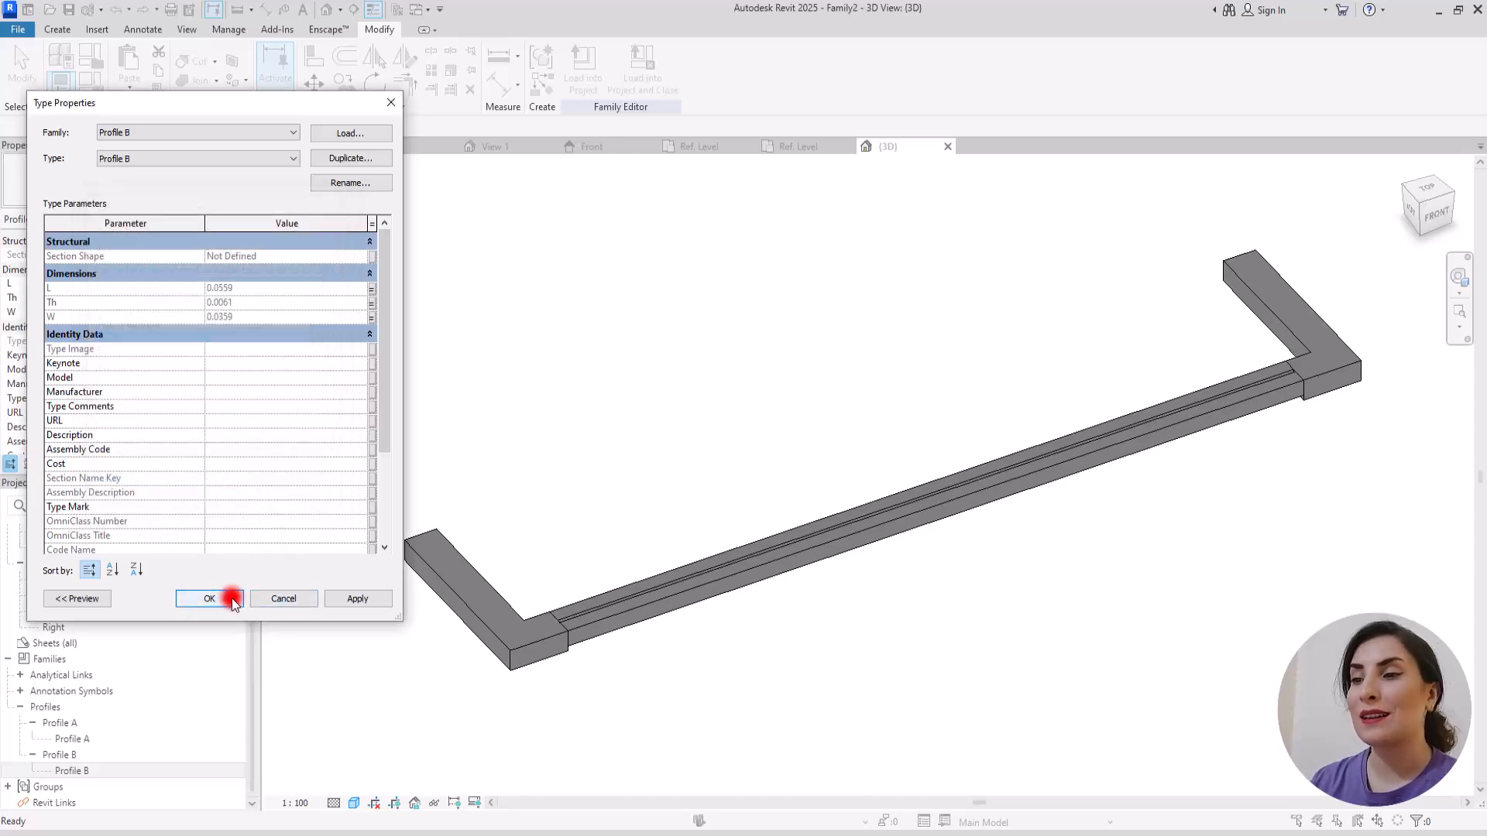
pyautogui.click(232, 601)
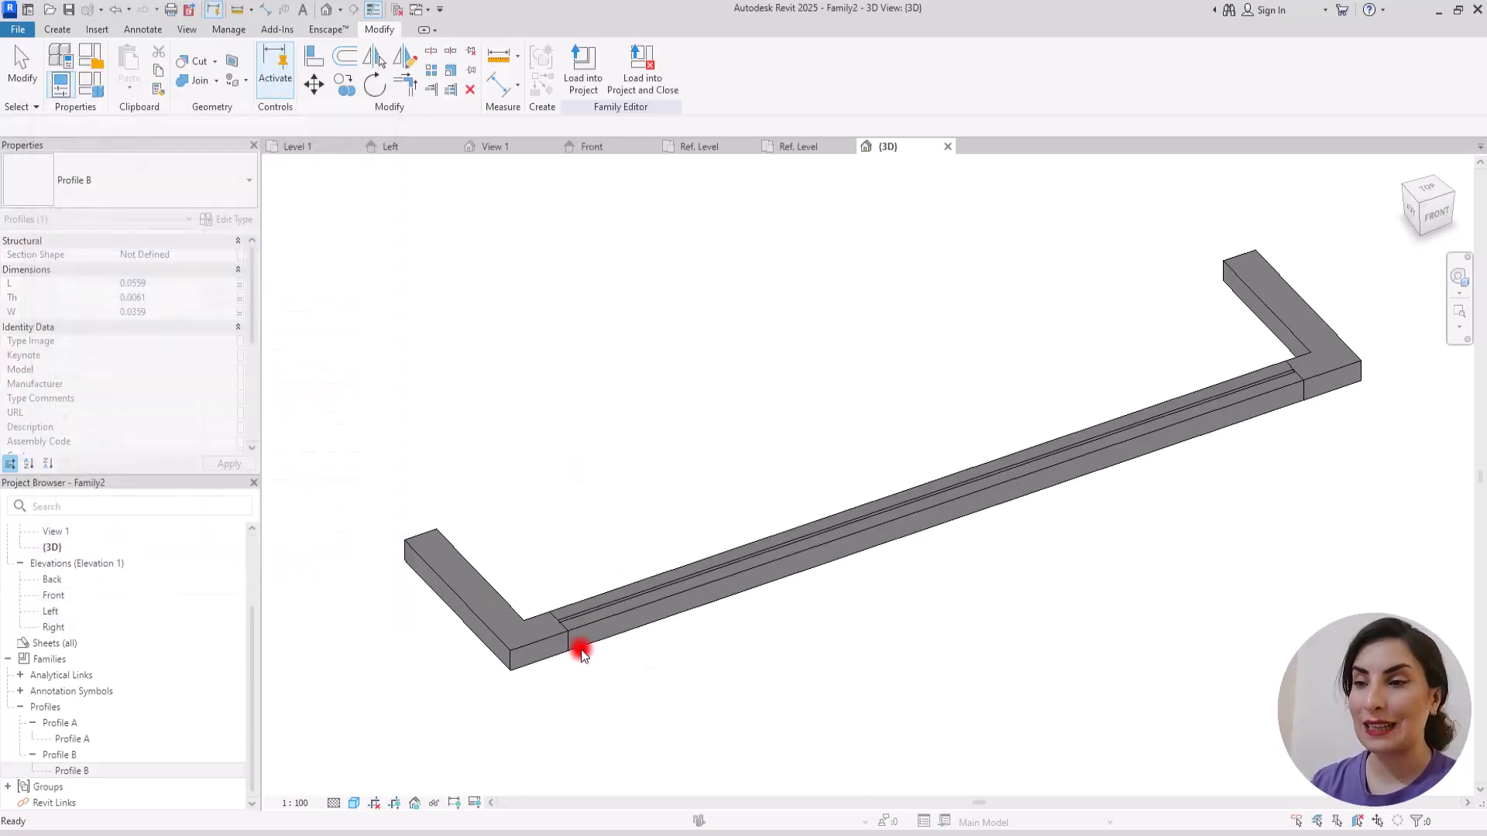
# Step: Set the Glass Th parameter to 0.01 in the family types and apply it to the model
pyautogui.scroll(-1, 484, 578)
pyautogui.click(90, 90)
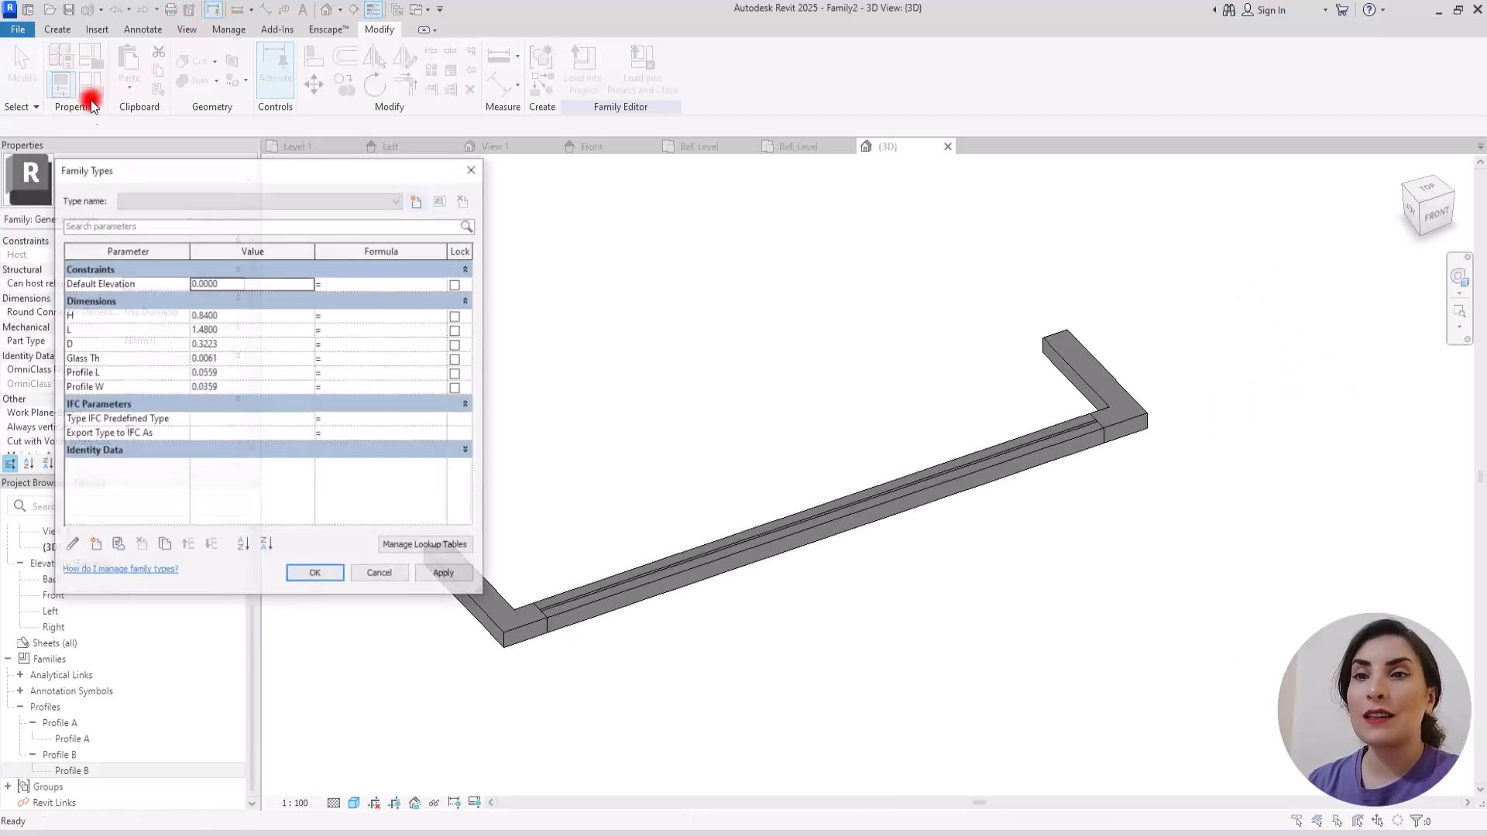
pyautogui.click(210, 359)
pyautogui.moveTo(203, 359); pyautogui.dragTo(221, 359)
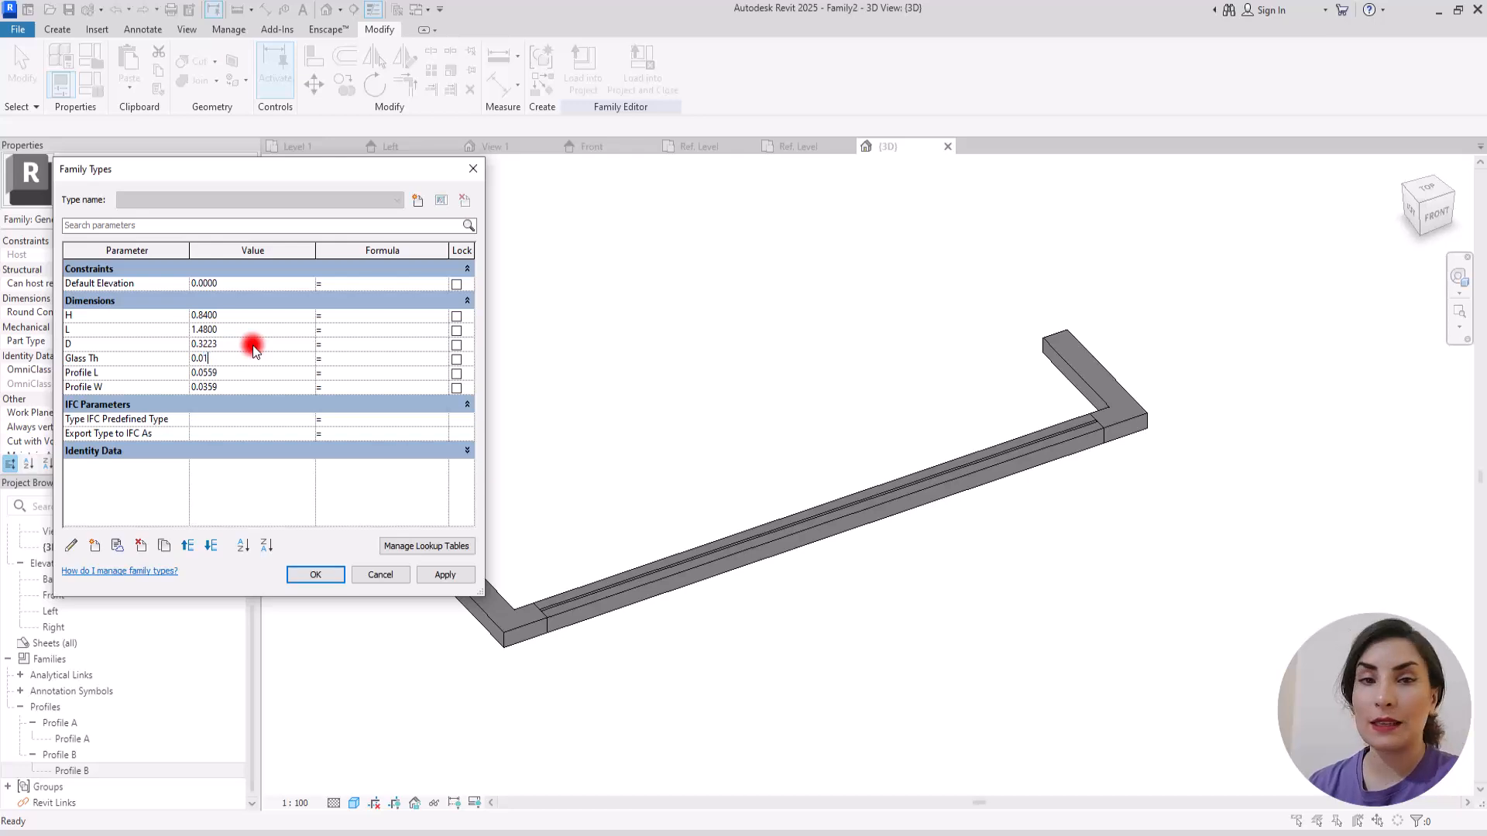
pyautogui.click(265, 485)
pyautogui.click(447, 574)
pyautogui.click(552, 624)
# Step: Set the Profile L parameter to 0.04 and apply it to the model
pyautogui.click(232, 373)
pyautogui.doubleClick(202, 375)
pyautogui.write('4')
pyautogui.click(263, 486)
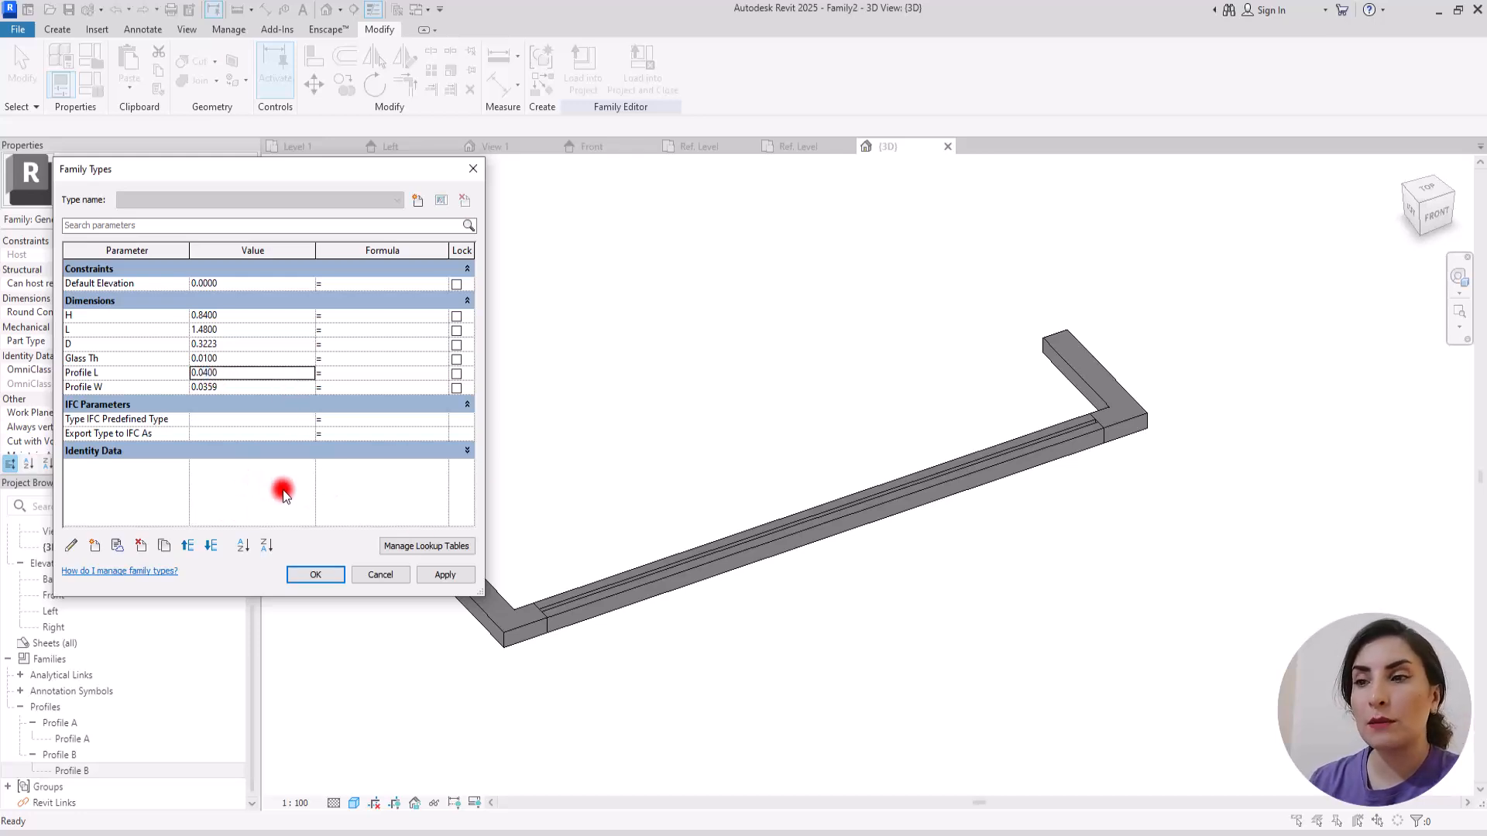
pyautogui.click(446, 575)
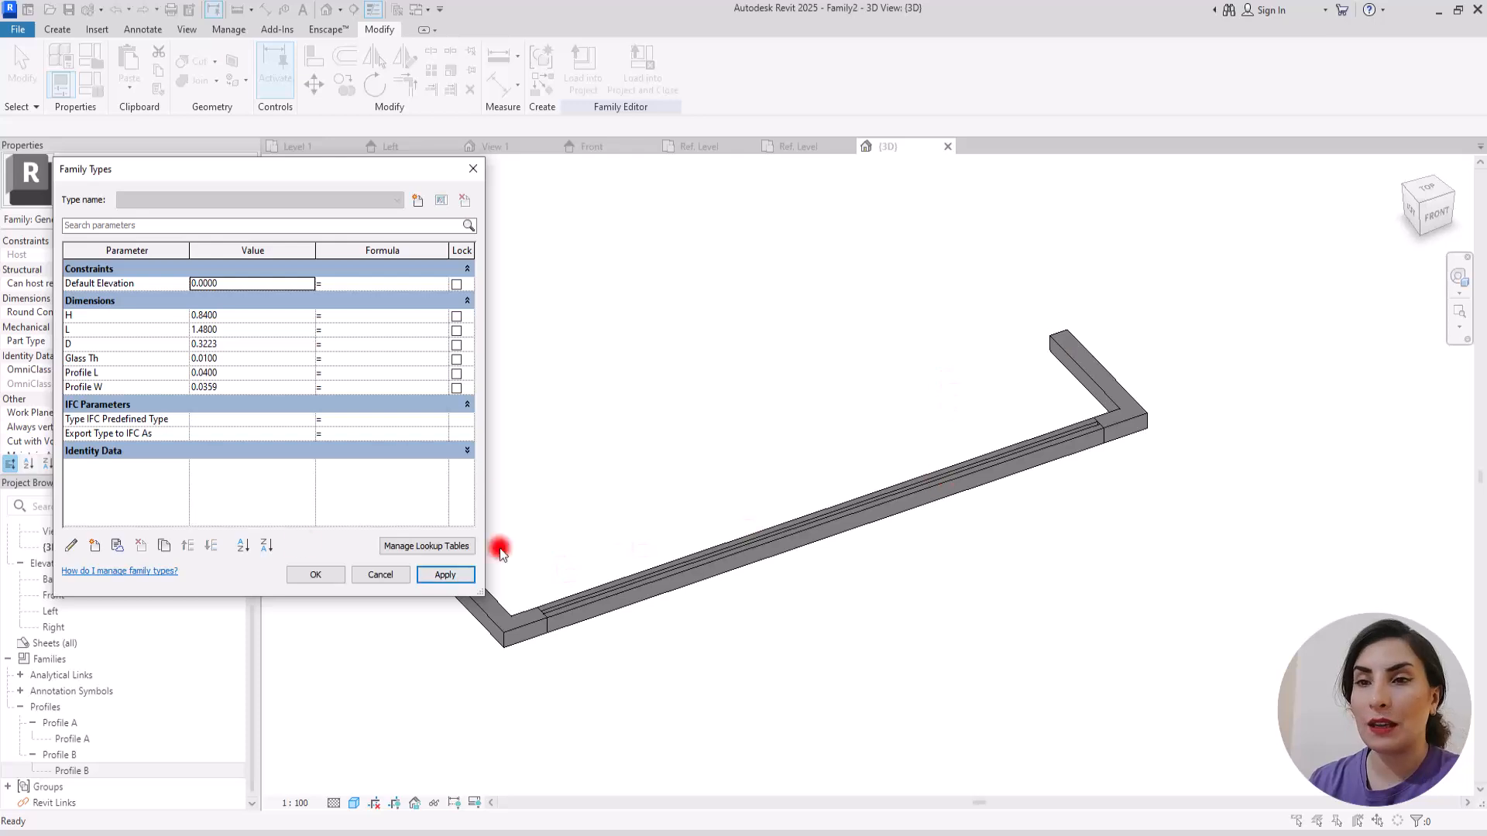
# Step: Set Profile W to 0.03 and Profile L to 0.05, apply the values and accept the family types
pyautogui.doubleClick(203, 388)
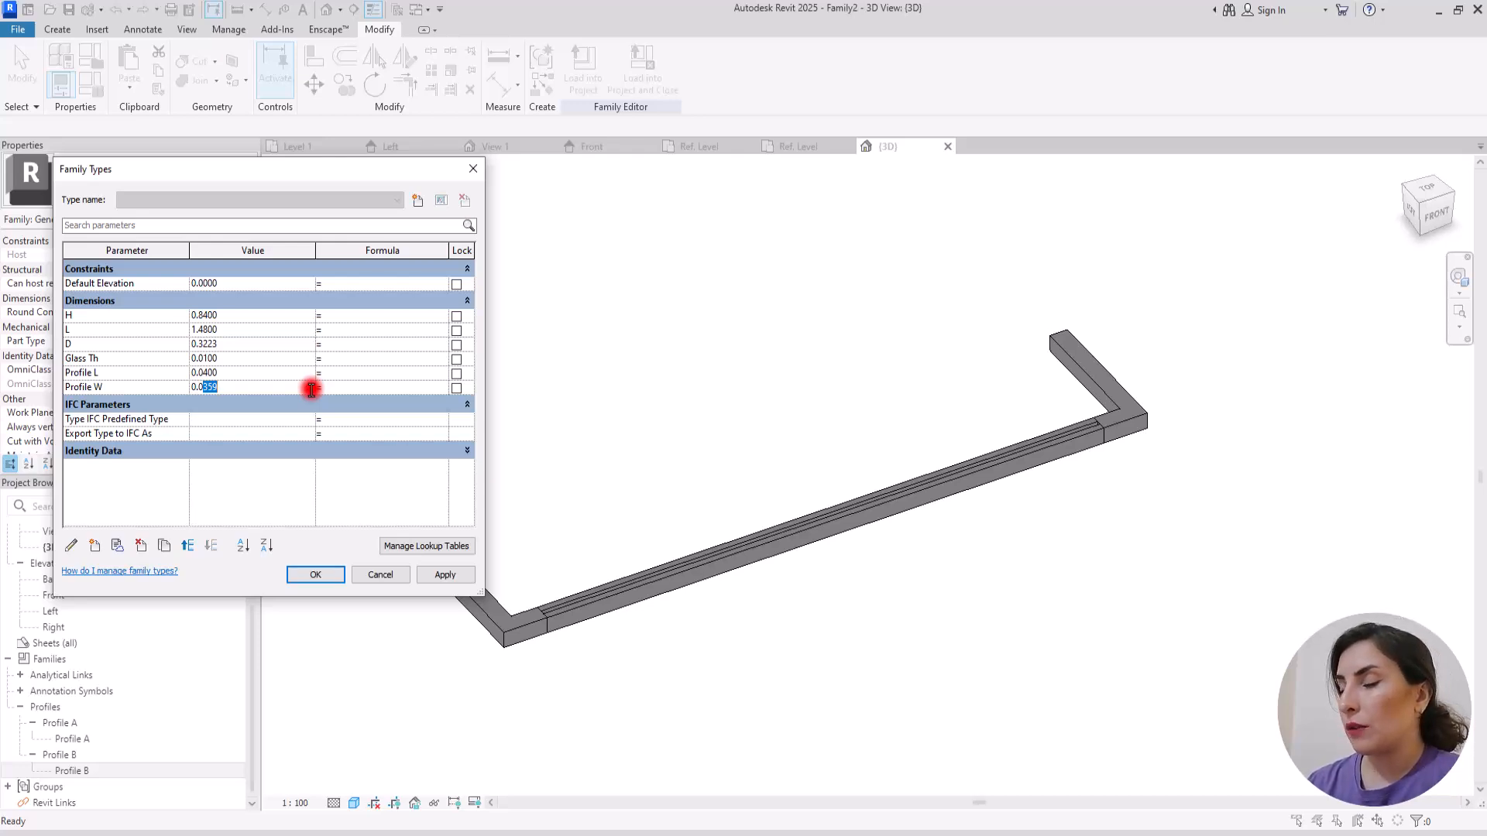
pyautogui.click(211, 389)
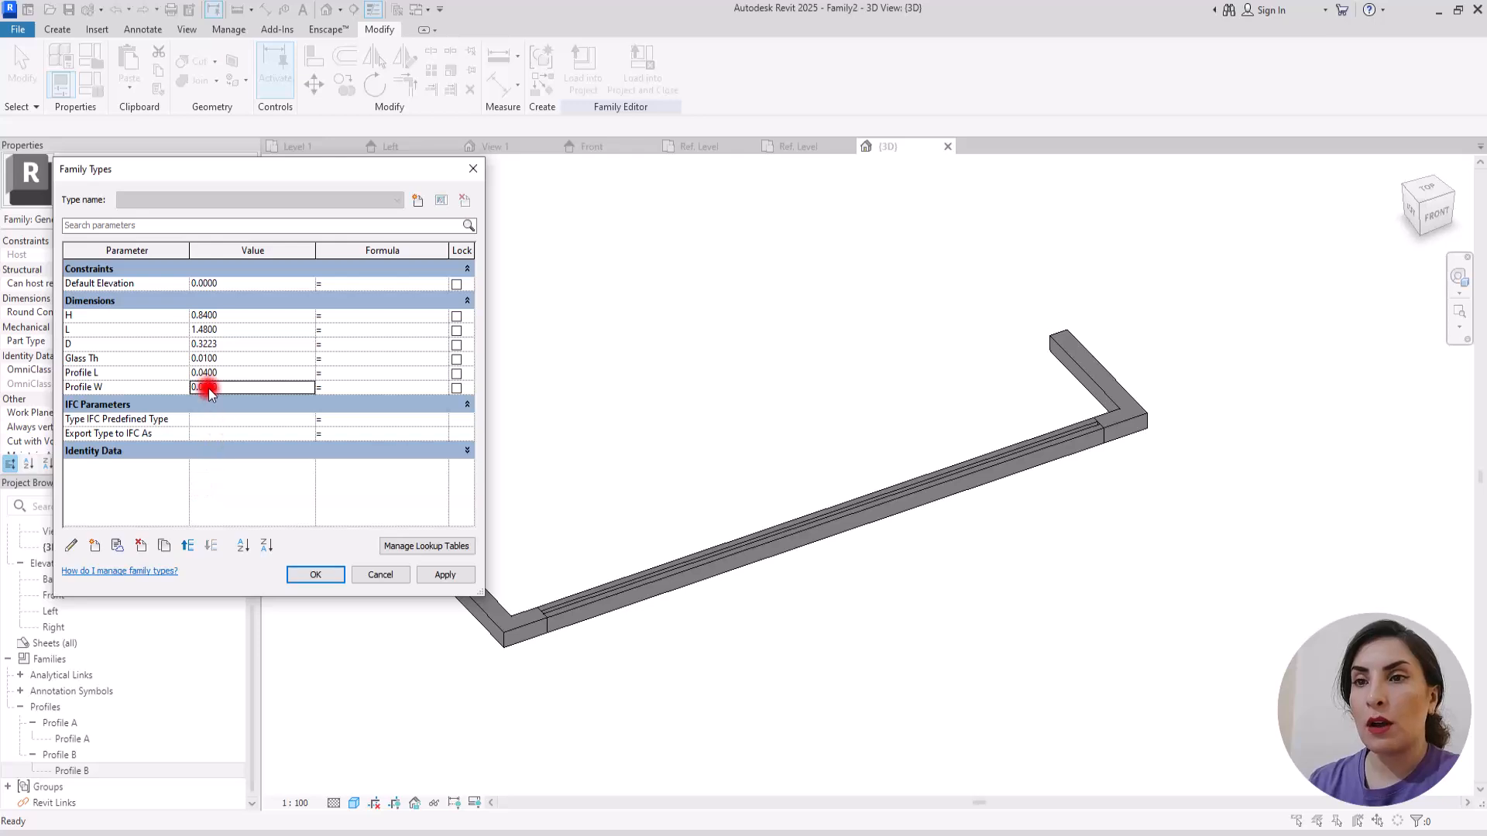
pyautogui.click(206, 372)
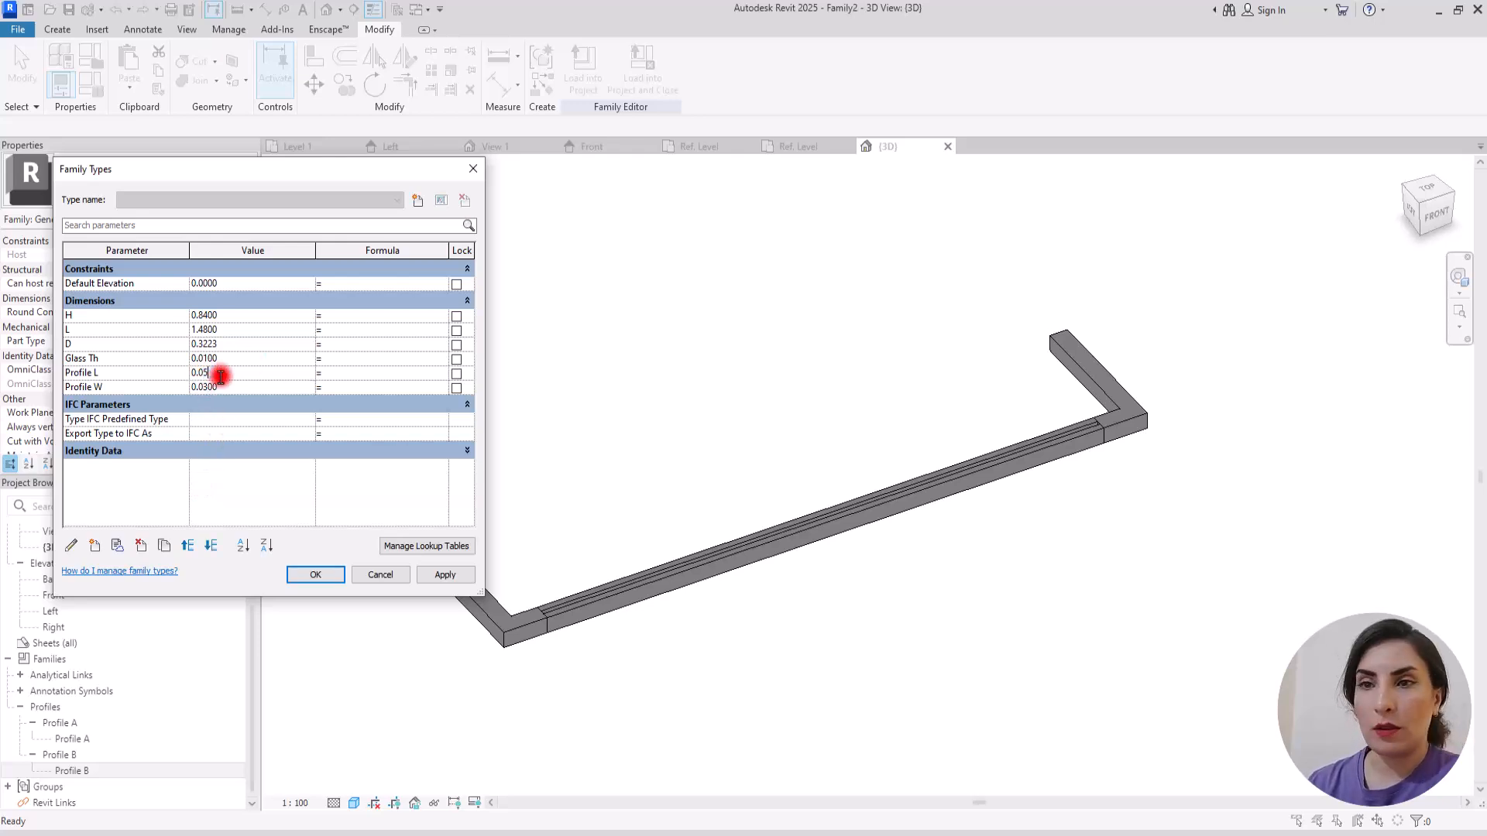
pyautogui.click(243, 480)
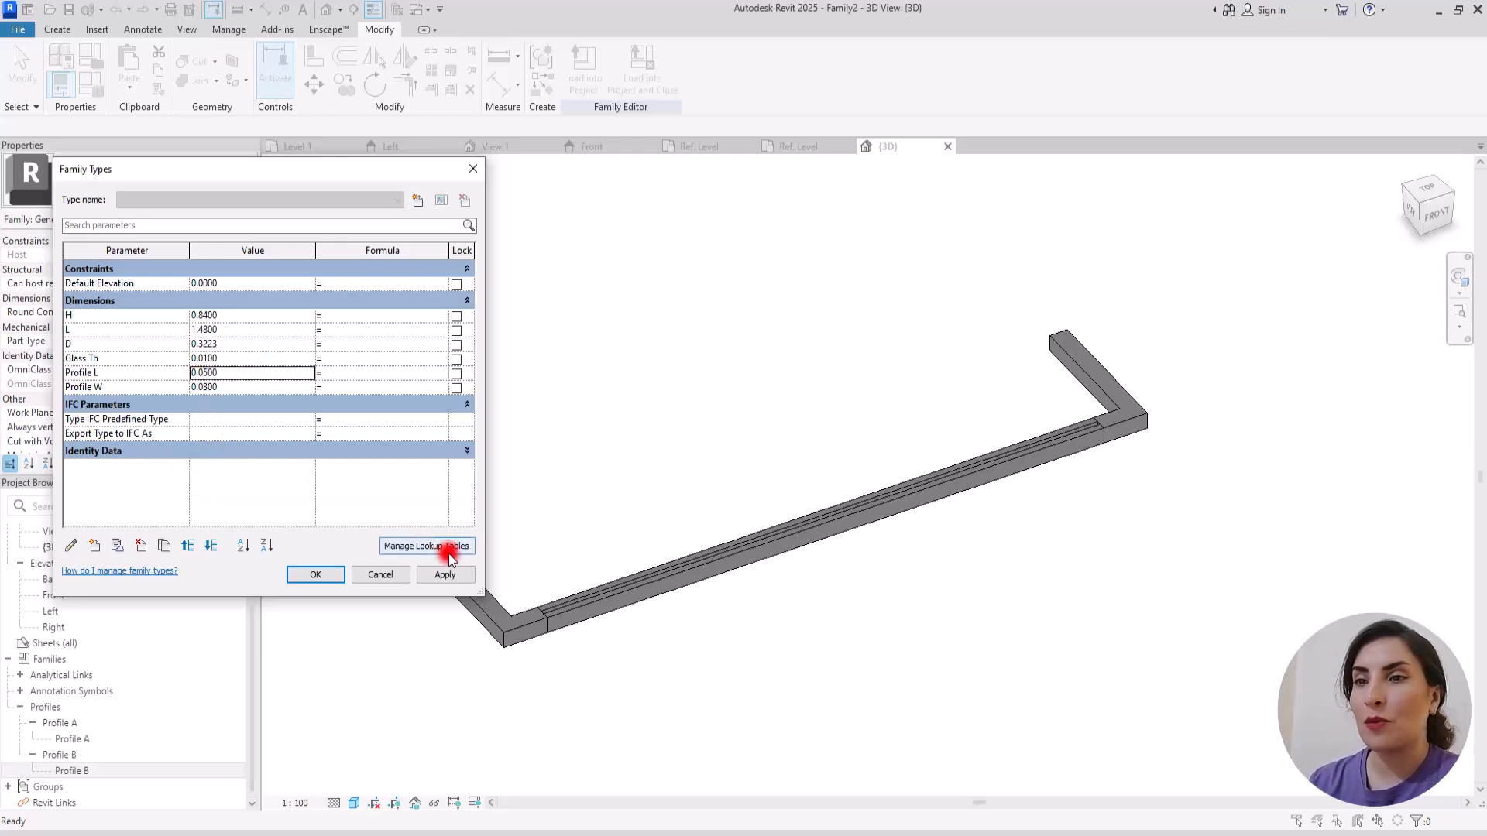
pyautogui.click(447, 575)
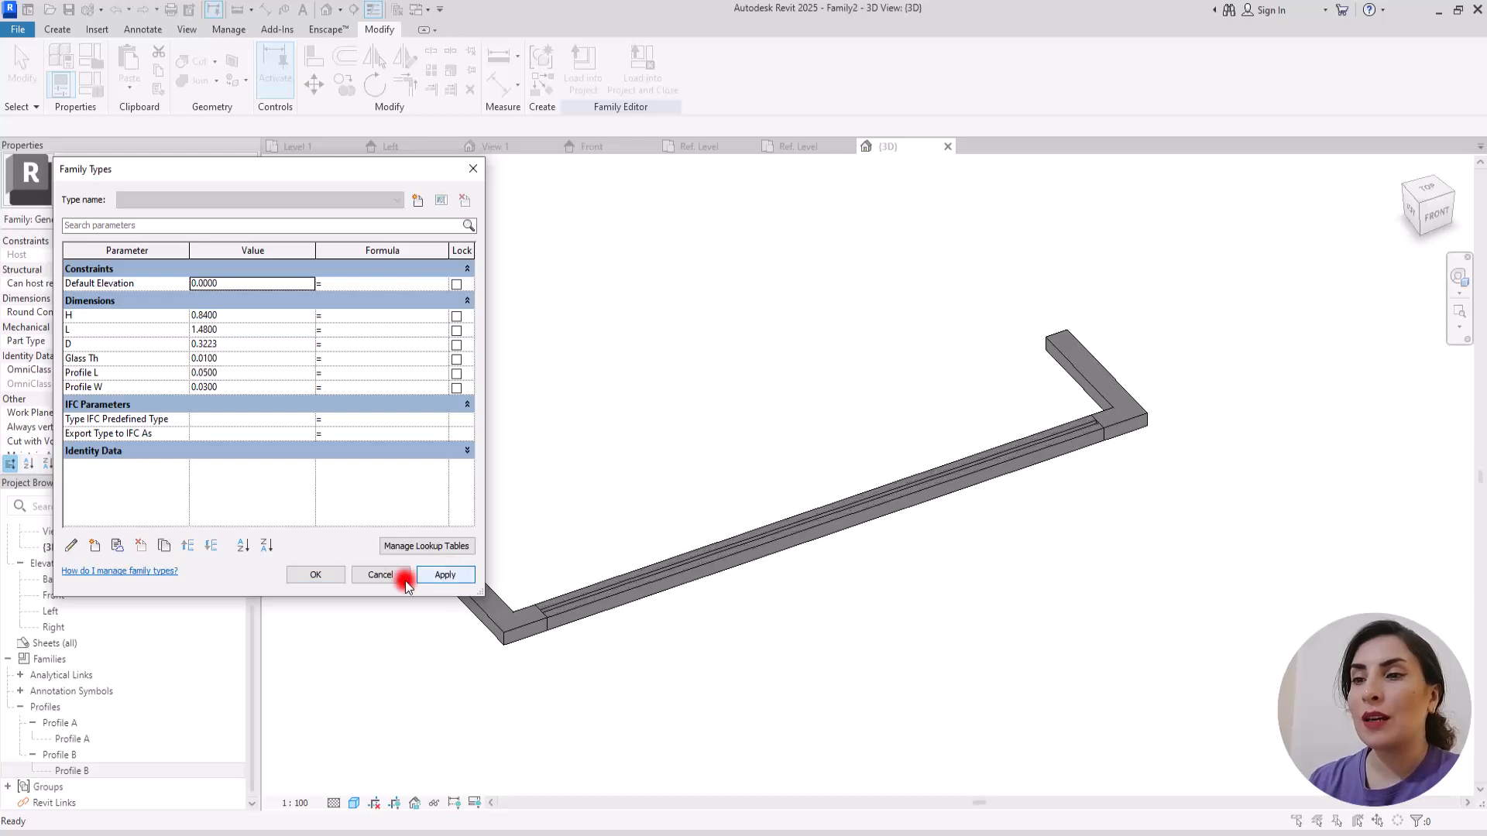
pyautogui.click(317, 574)
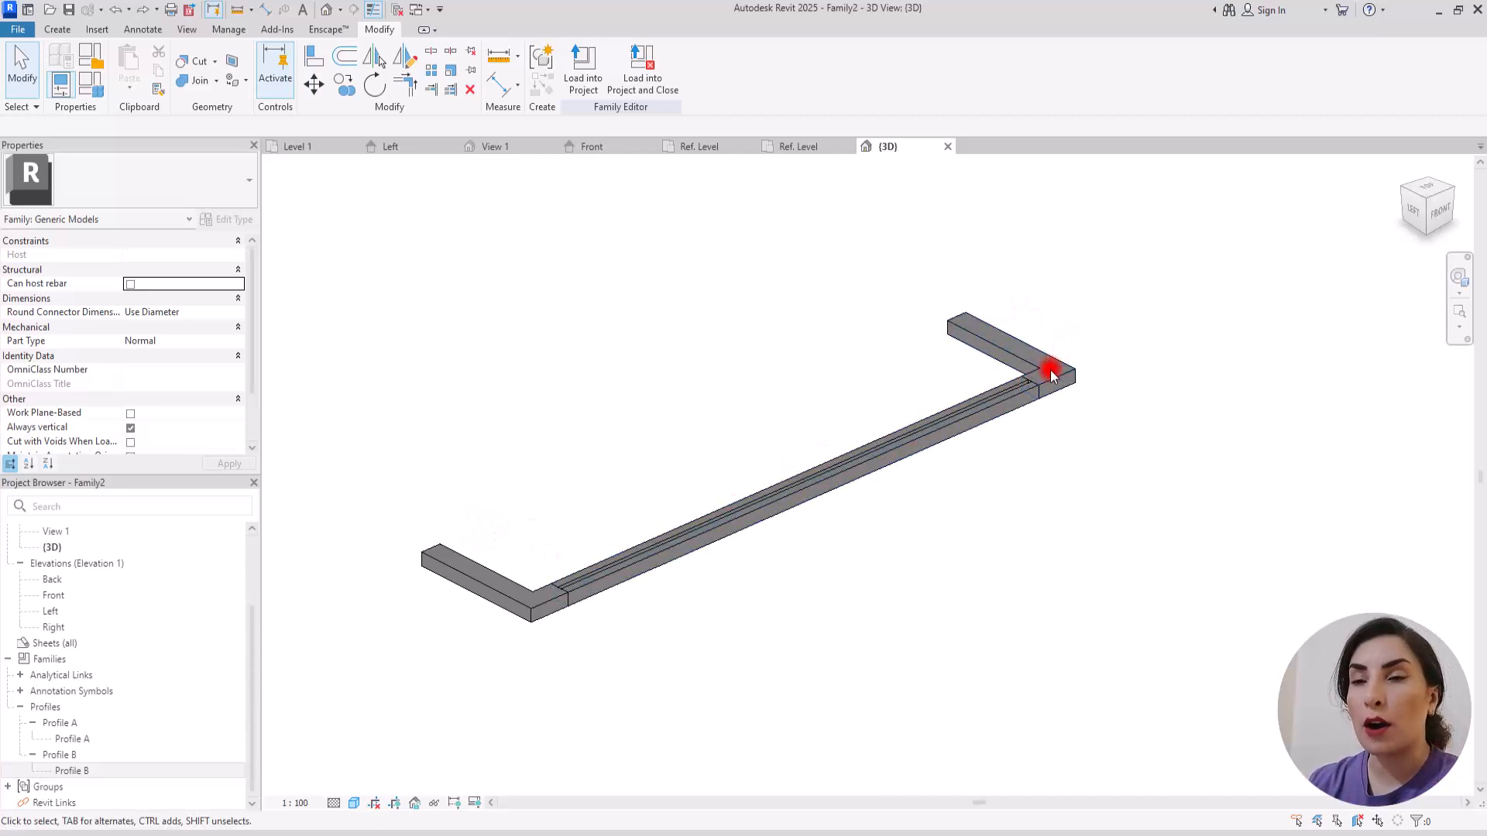
# Step: Switch to the Ref. Level floor plan and set the work plane to Reference Plane : Top
pyautogui.click(702, 147)
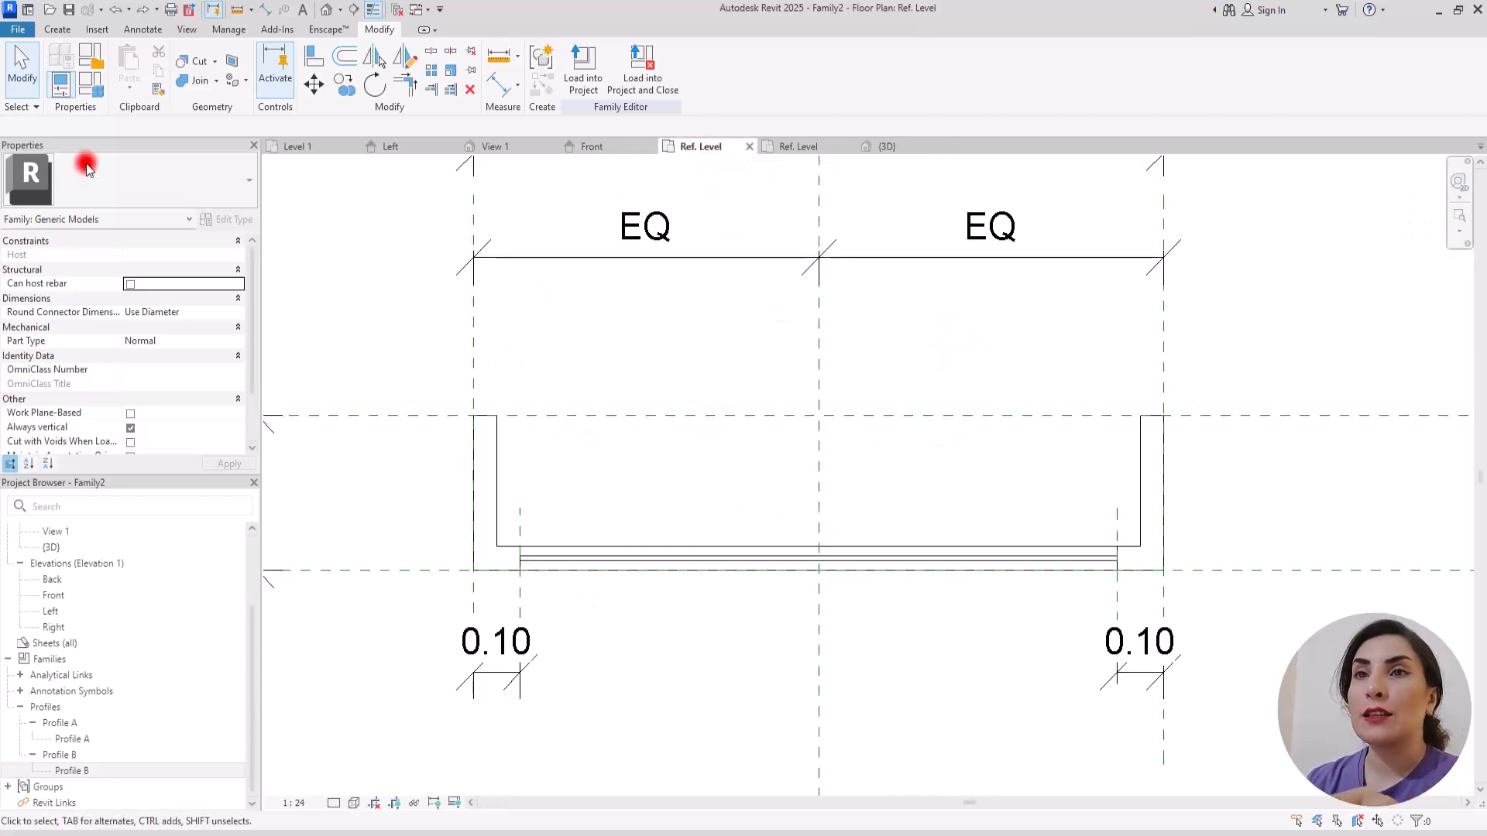
pyautogui.click(58, 29)
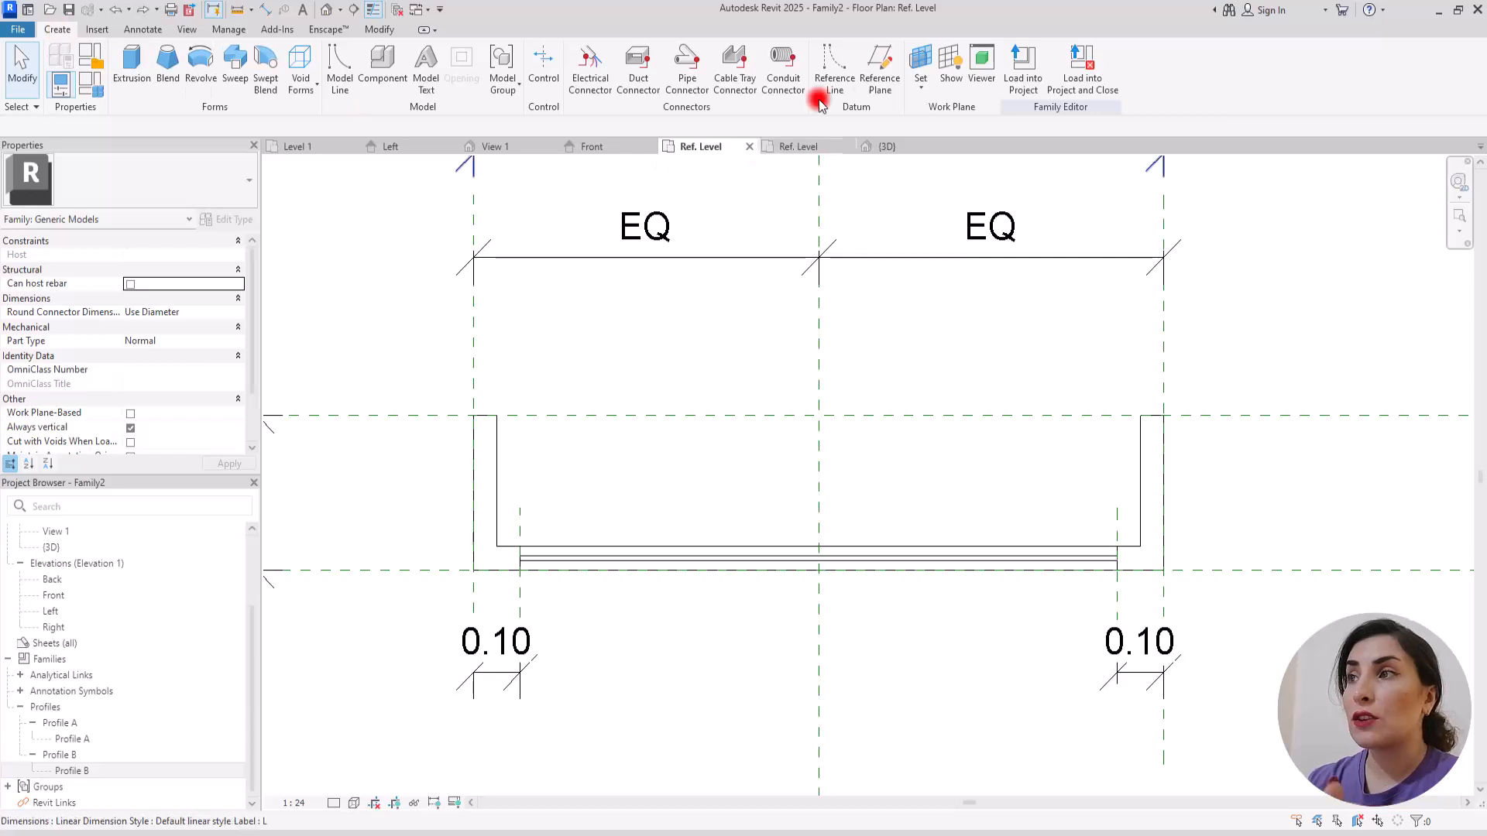
pyautogui.click(922, 88)
pyautogui.click(980, 118)
pyautogui.click(1023, 379)
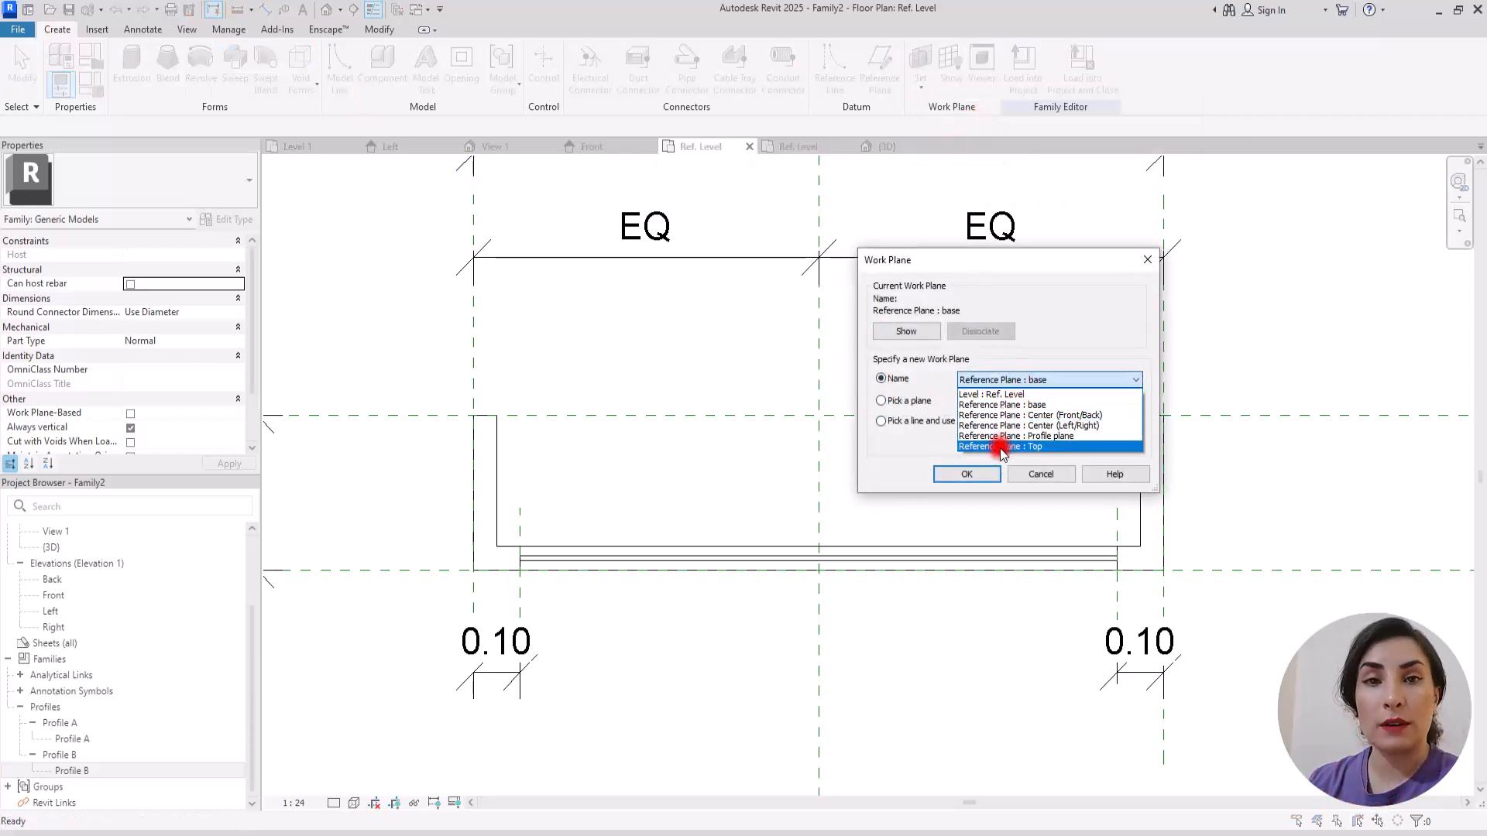
pyautogui.click(1001, 448)
pyautogui.click(965, 473)
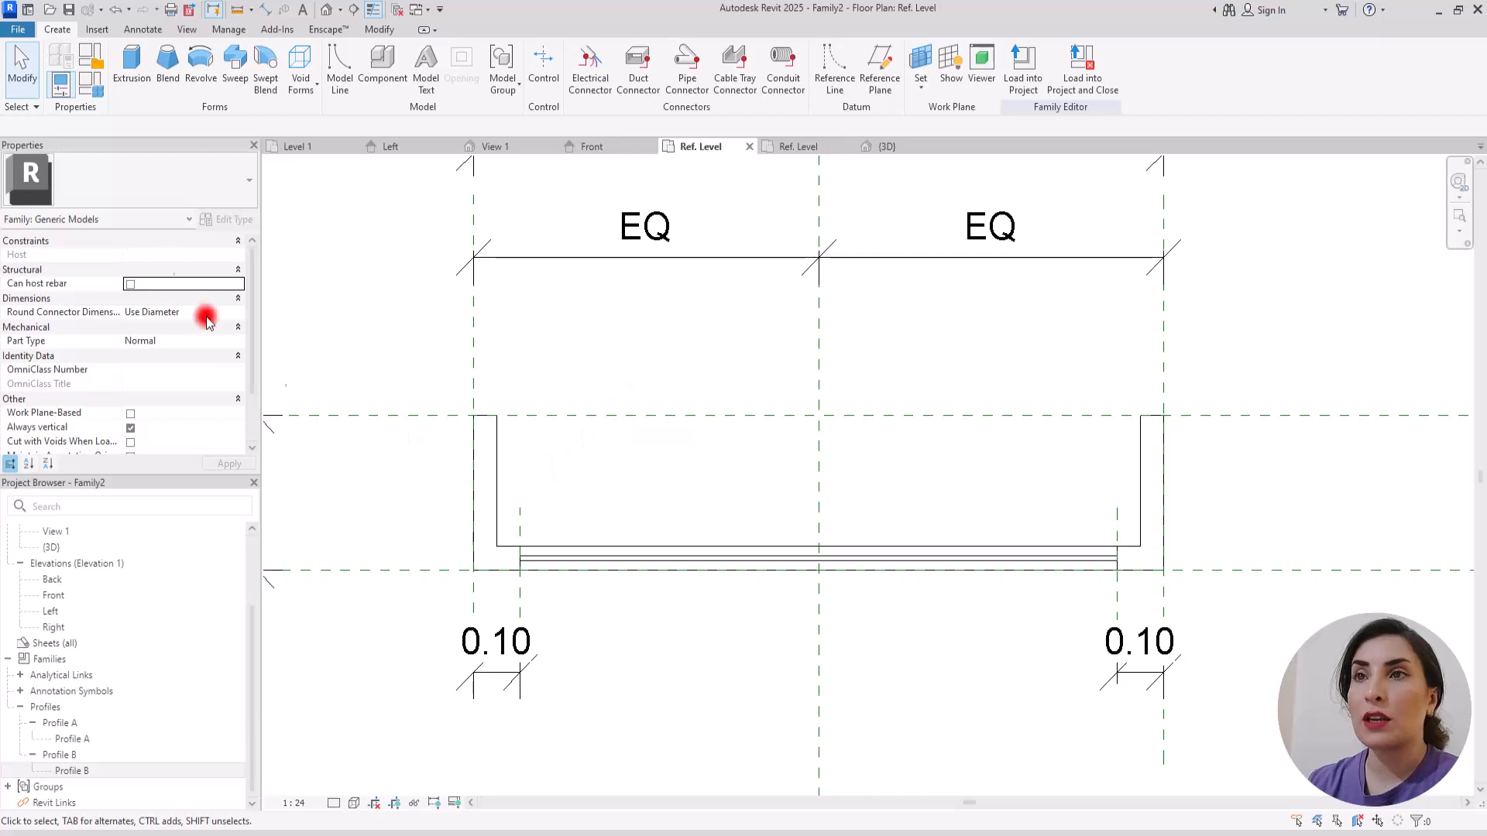
# Step: Start a sweep and sketch an L-shaped path along the left and front reference planes, ending at the left 0.10 offset plane
pyautogui.click(25, 78)
pyautogui.click(54, 29)
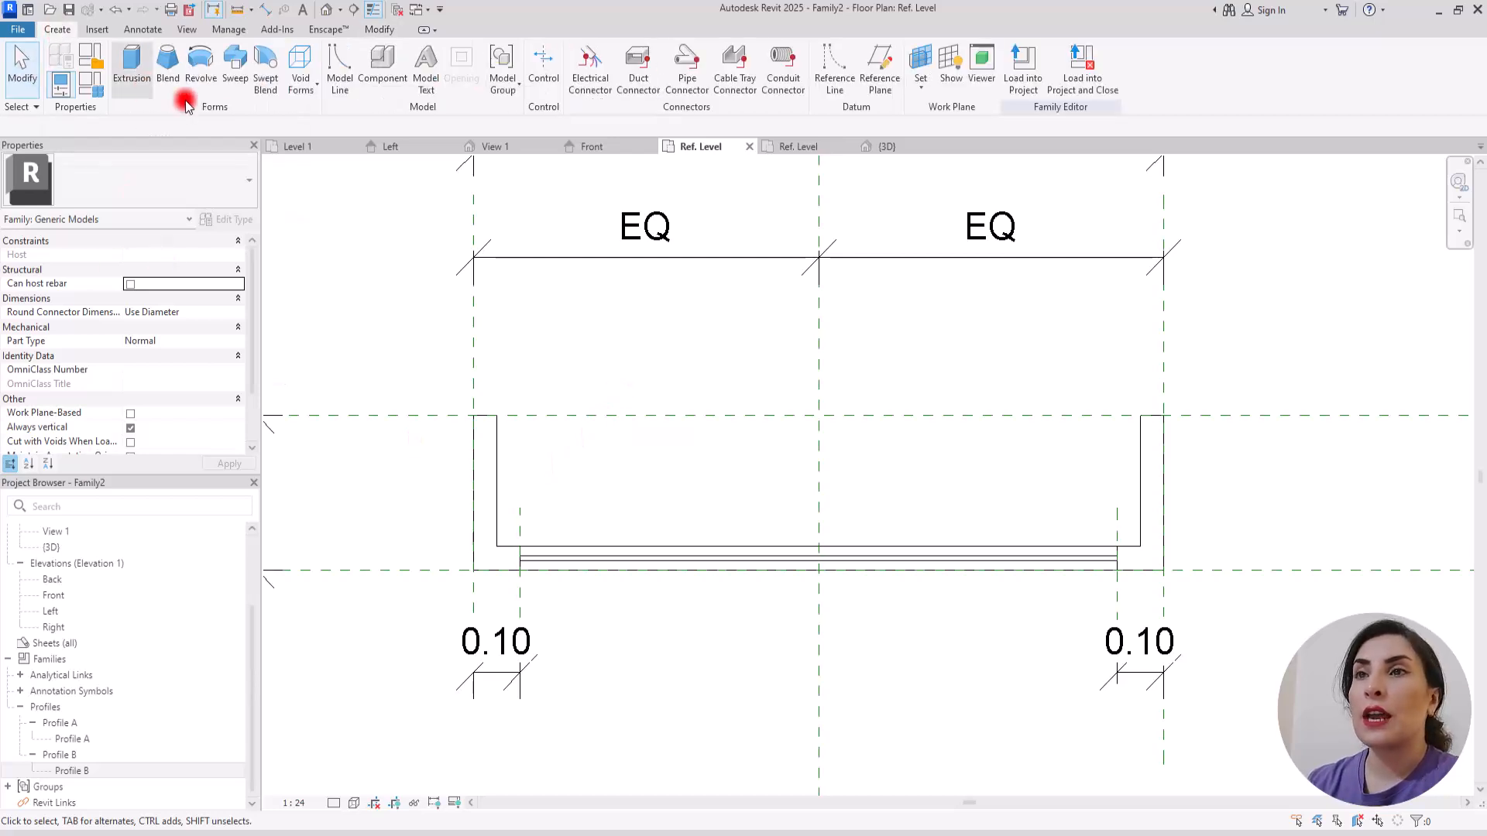
pyautogui.click(229, 62)
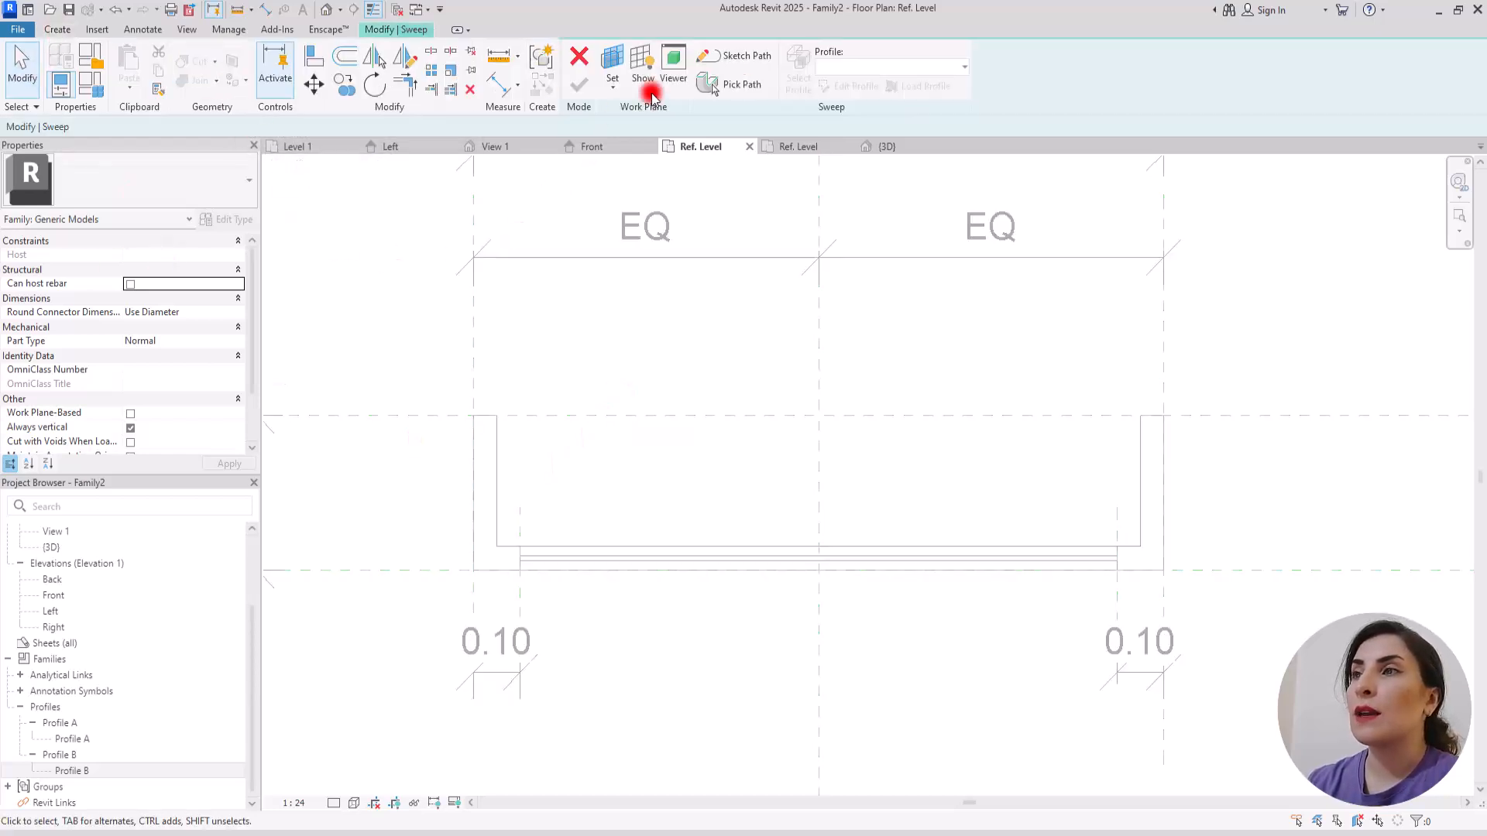
pyautogui.click(708, 56)
pyautogui.click(473, 415)
pyautogui.click(473, 571)
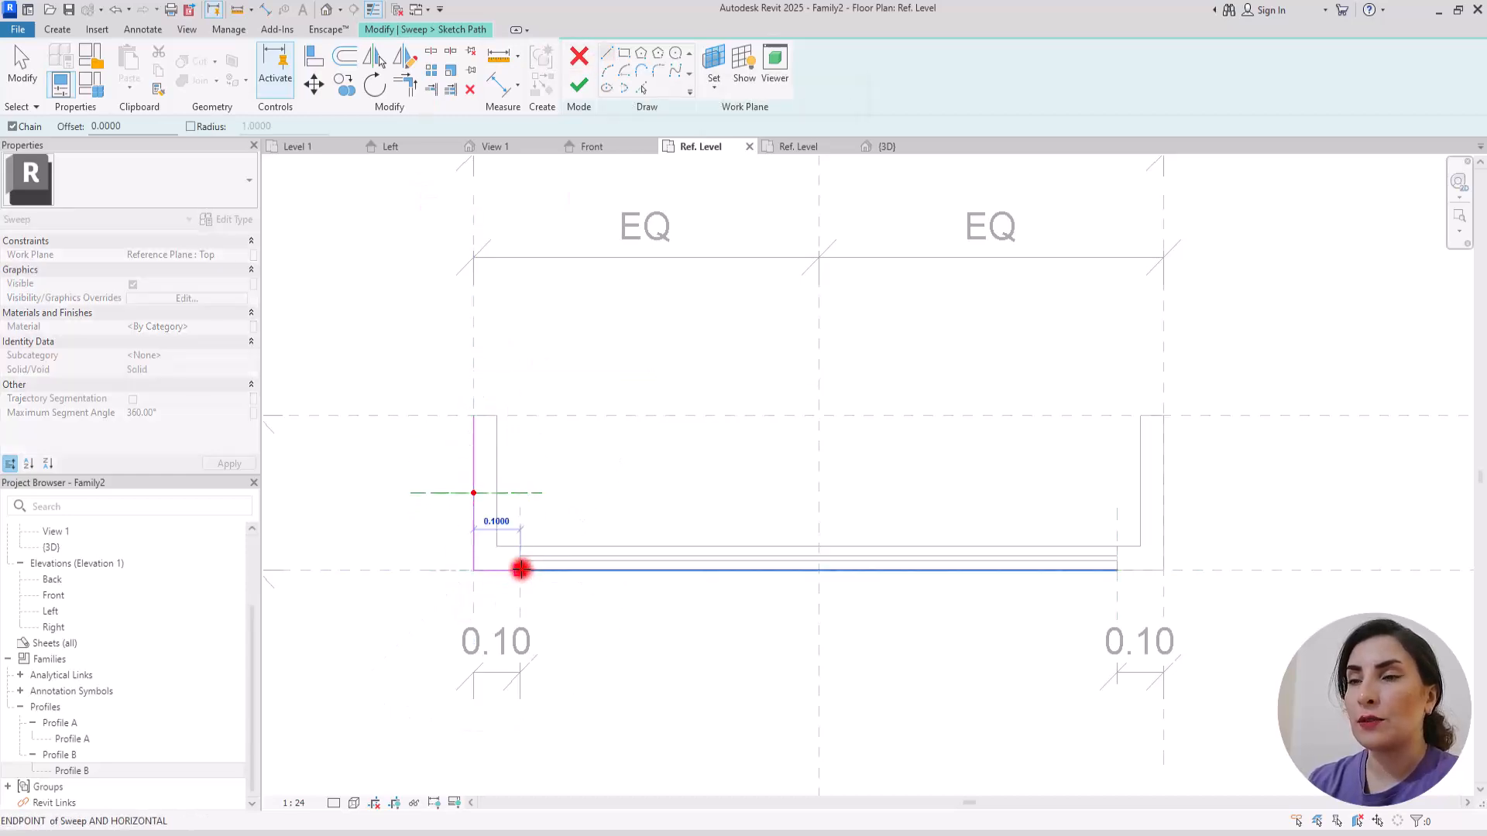
# Step: Align and lock the left L-shaped path and its end points to the surrounding reference planes
pyautogui.click(314, 56)
pyautogui.click(474, 422)
pyautogui.press('Escape')
pyautogui.click(571, 416)
pyautogui.click(475, 416)
pyautogui.press('Escape')
pyautogui.click(521, 591)
pyautogui.click(522, 571)
pyautogui.click(544, 601)
pyautogui.press('Escape')
pyautogui.click(439, 572)
pyautogui.click(500, 571)
pyautogui.press('Escape')
pyautogui.press('Escape')
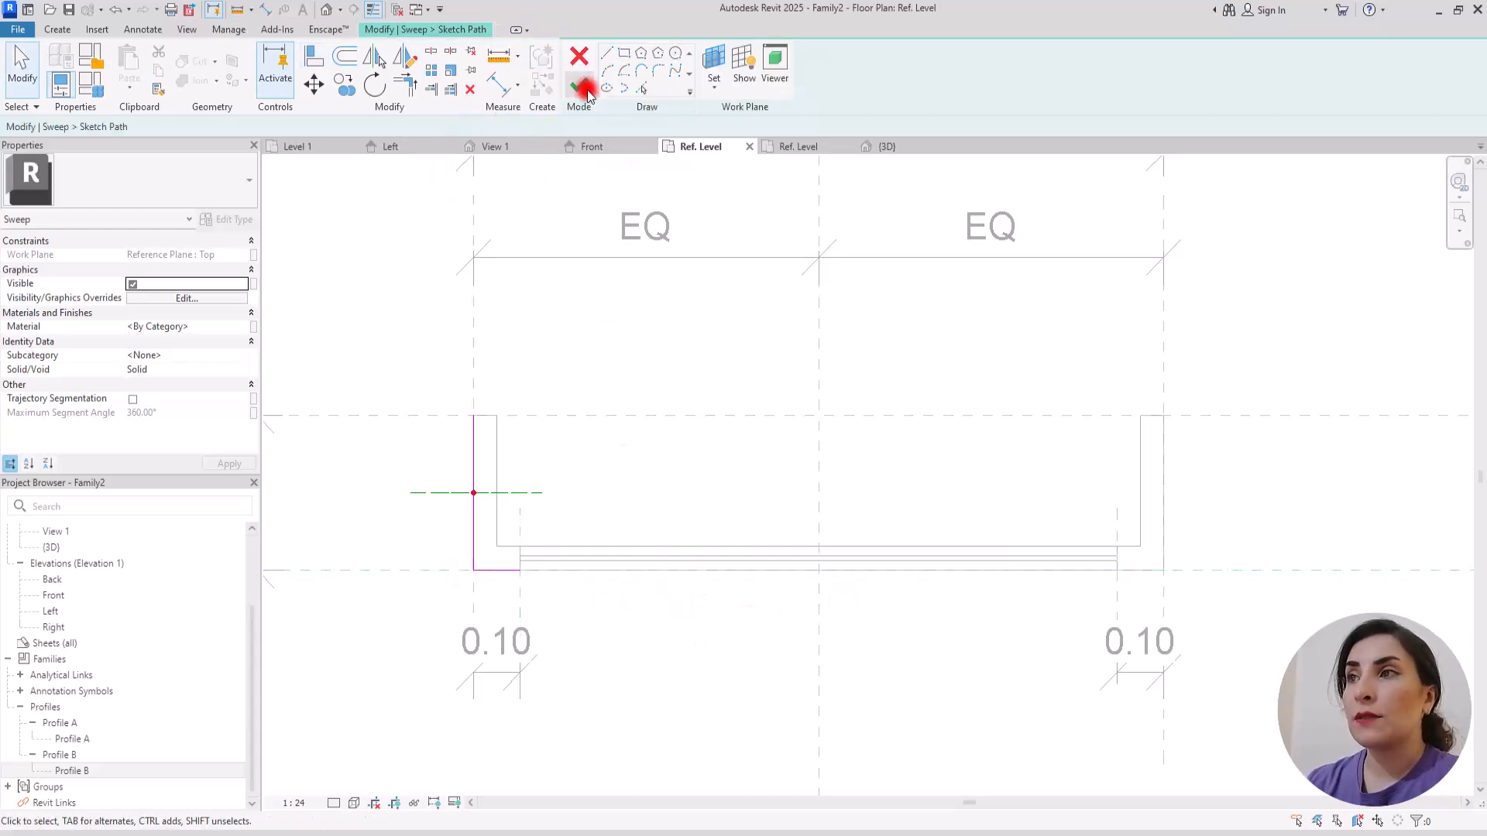
# Step: Finish the left sweep path and assign Profile A as its profile
pyautogui.click(579, 85)
pyautogui.click(886, 67)
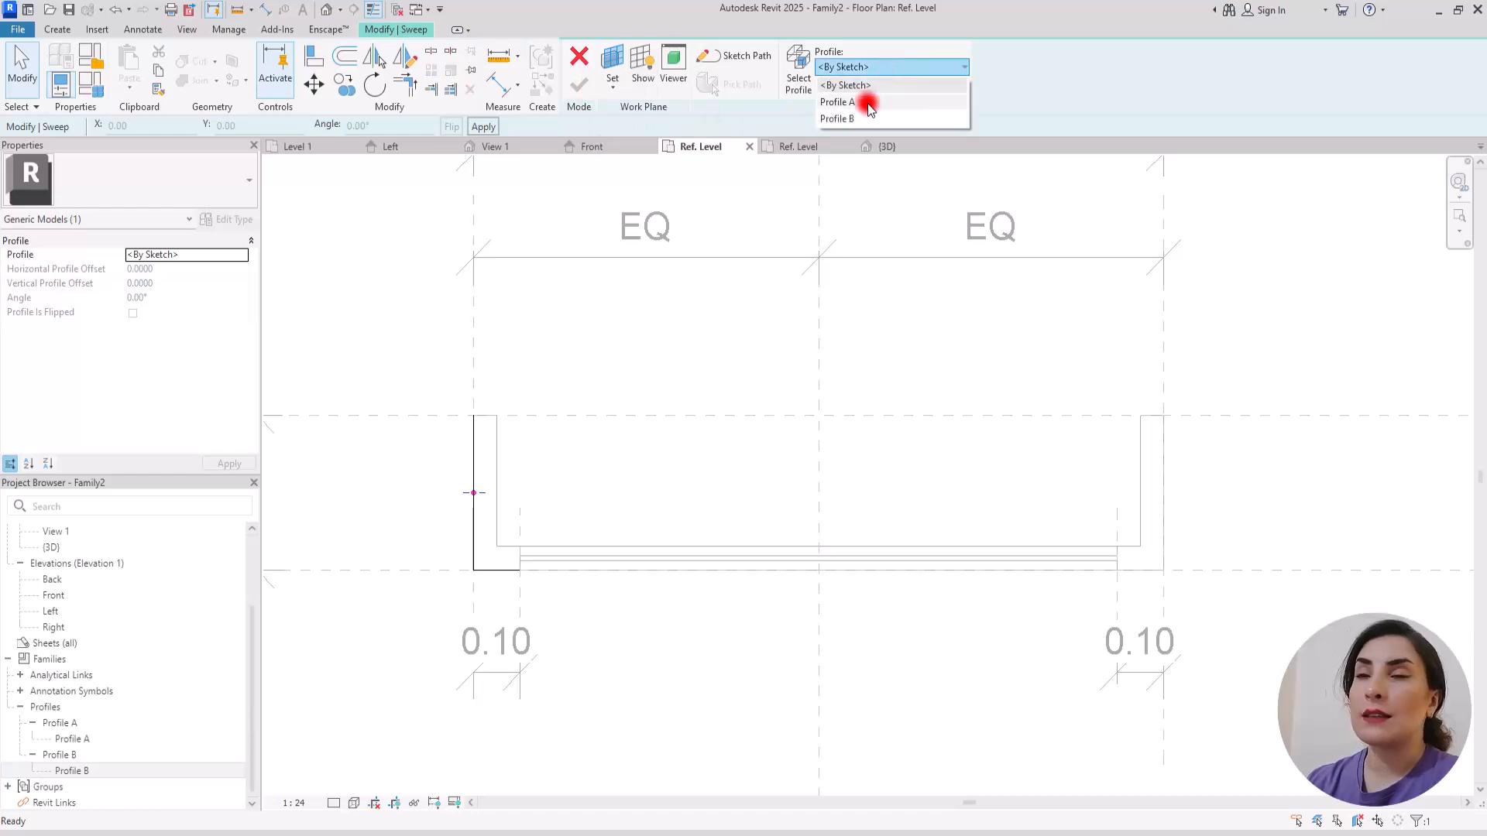
pyautogui.click(836, 103)
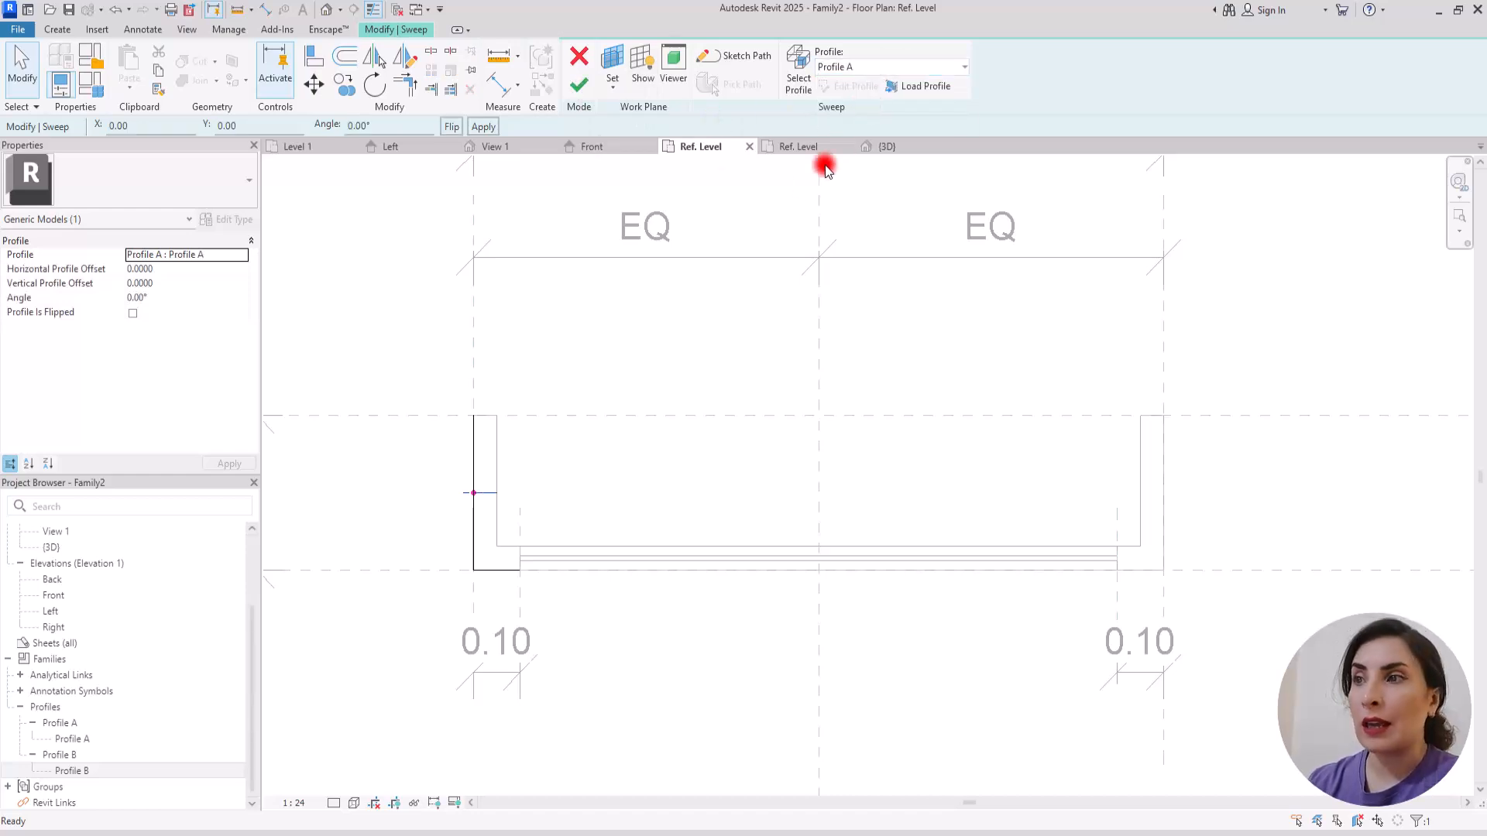
pyautogui.click(621, 348)
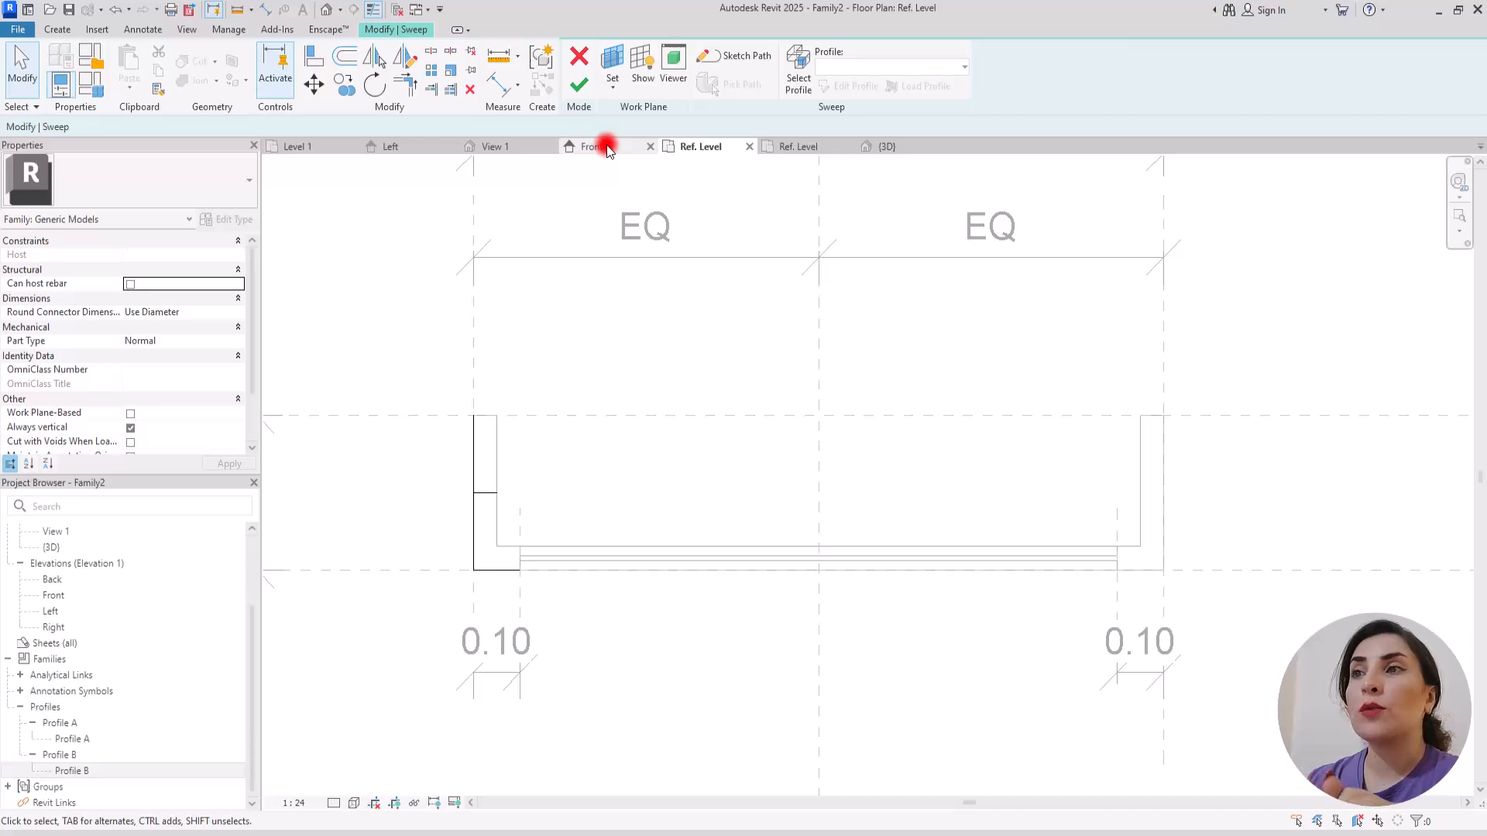
# Step: In the Front elevation, set the left sweep's profile angle to 180°, flip the profile and finish the sweep
pyautogui.click(592, 148)
pyautogui.scroll(4, 544, 384)
pyautogui.scroll(-2, 539, 391)
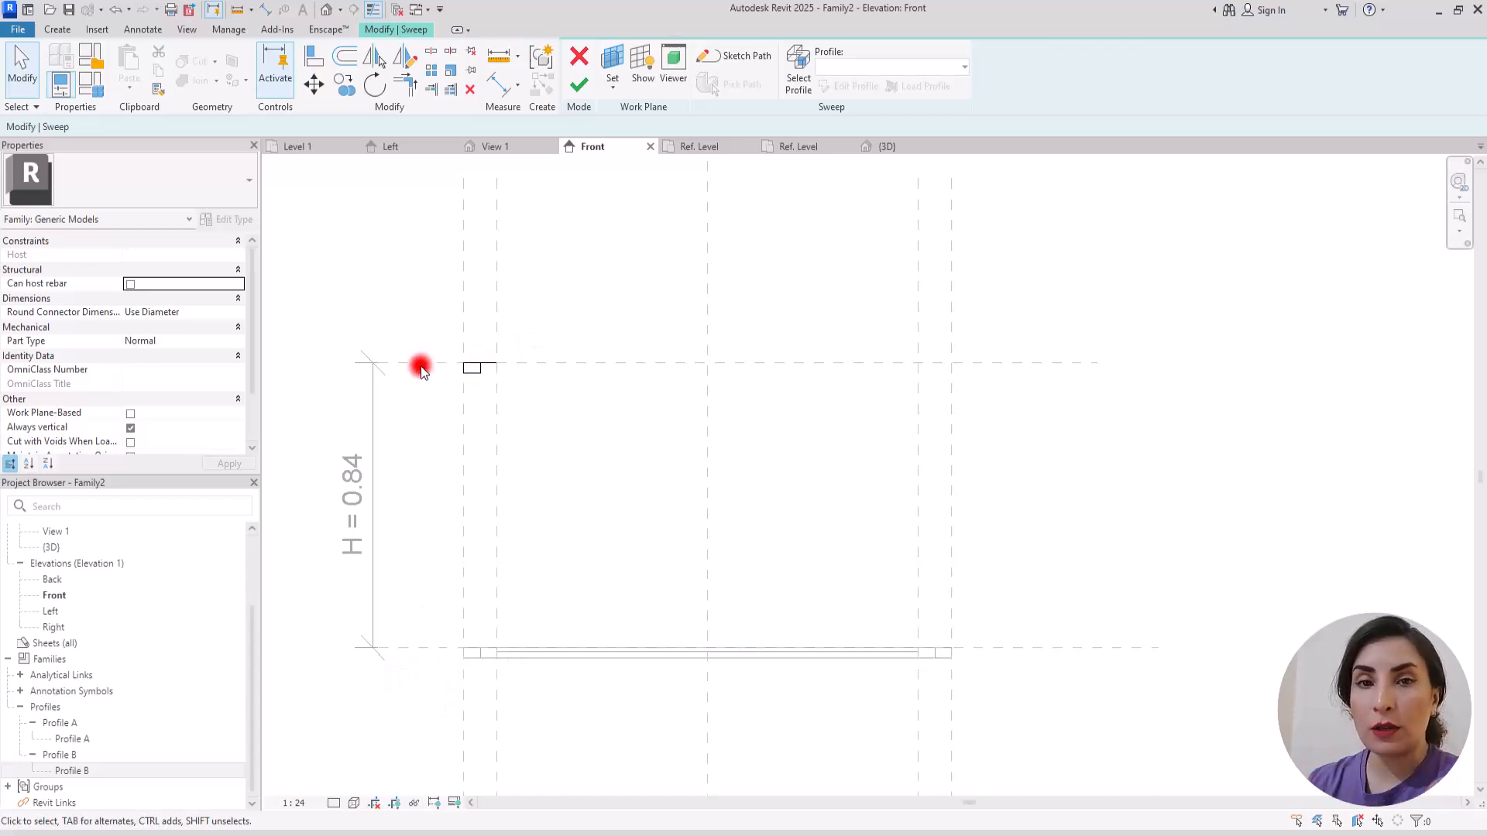
pyautogui.click(478, 371)
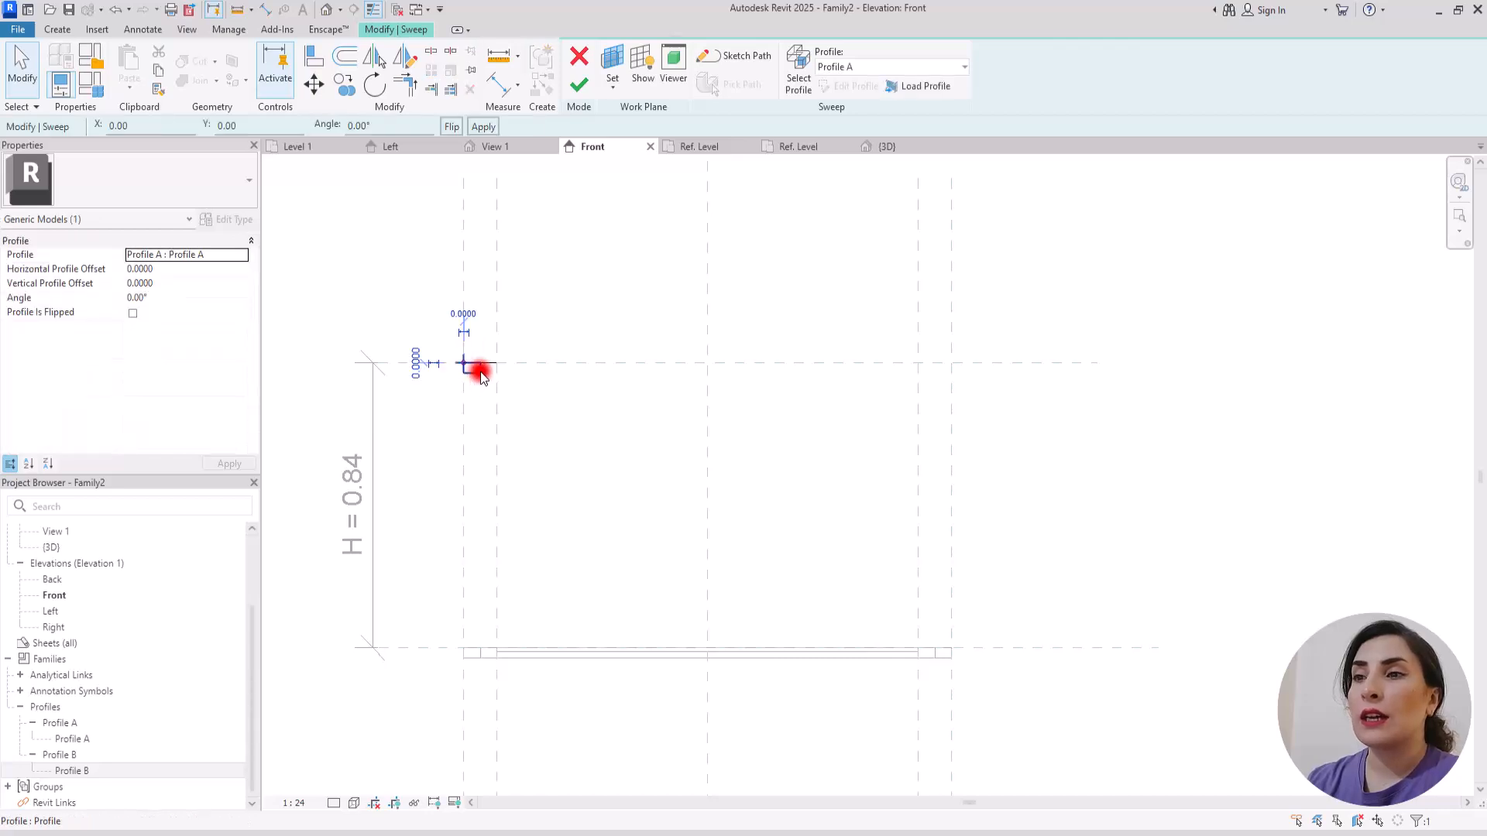
pyautogui.click(457, 127)
pyautogui.click(378, 126)
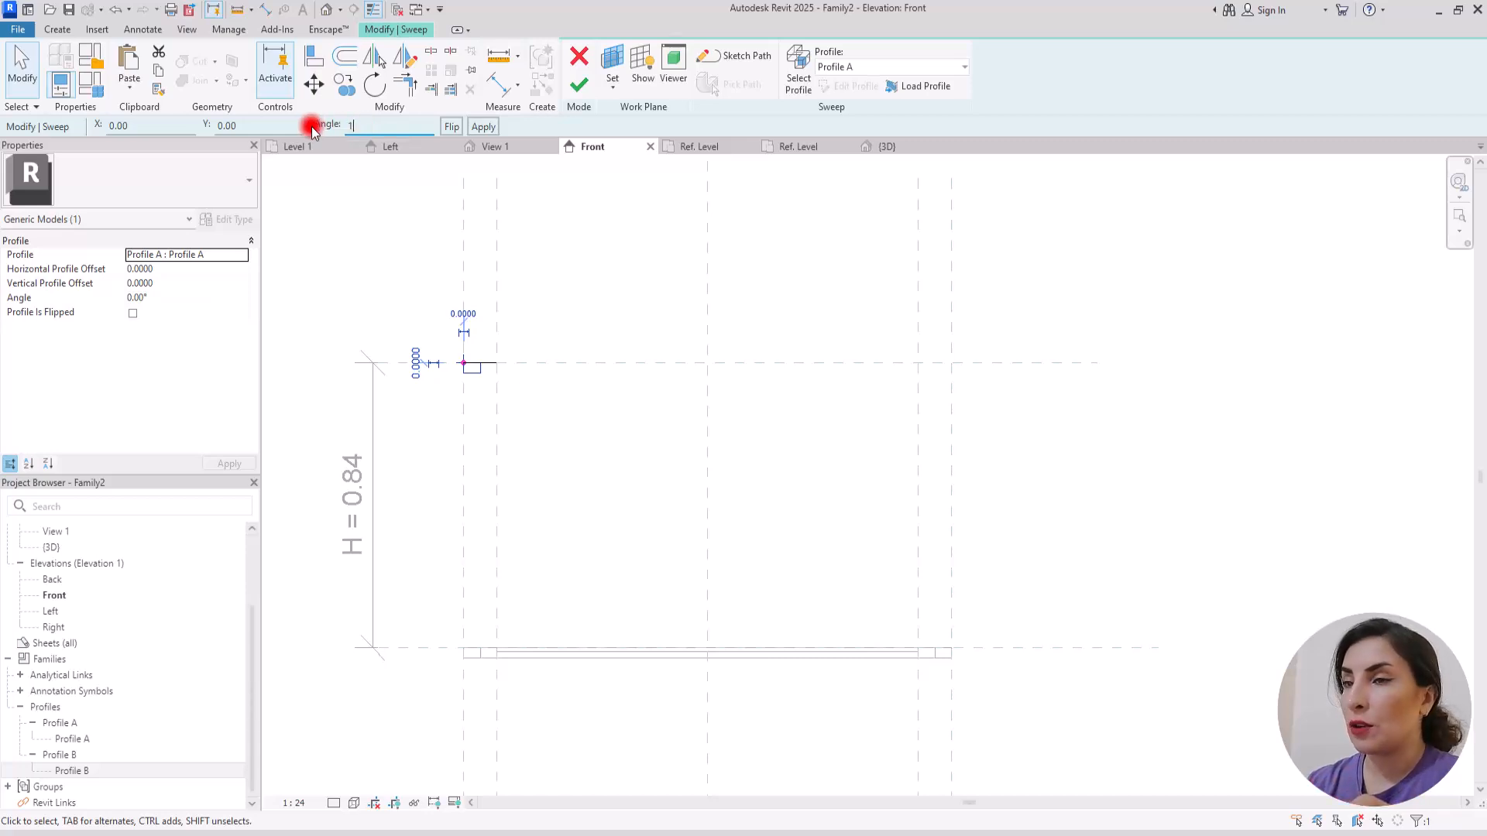
pyautogui.press('Return')
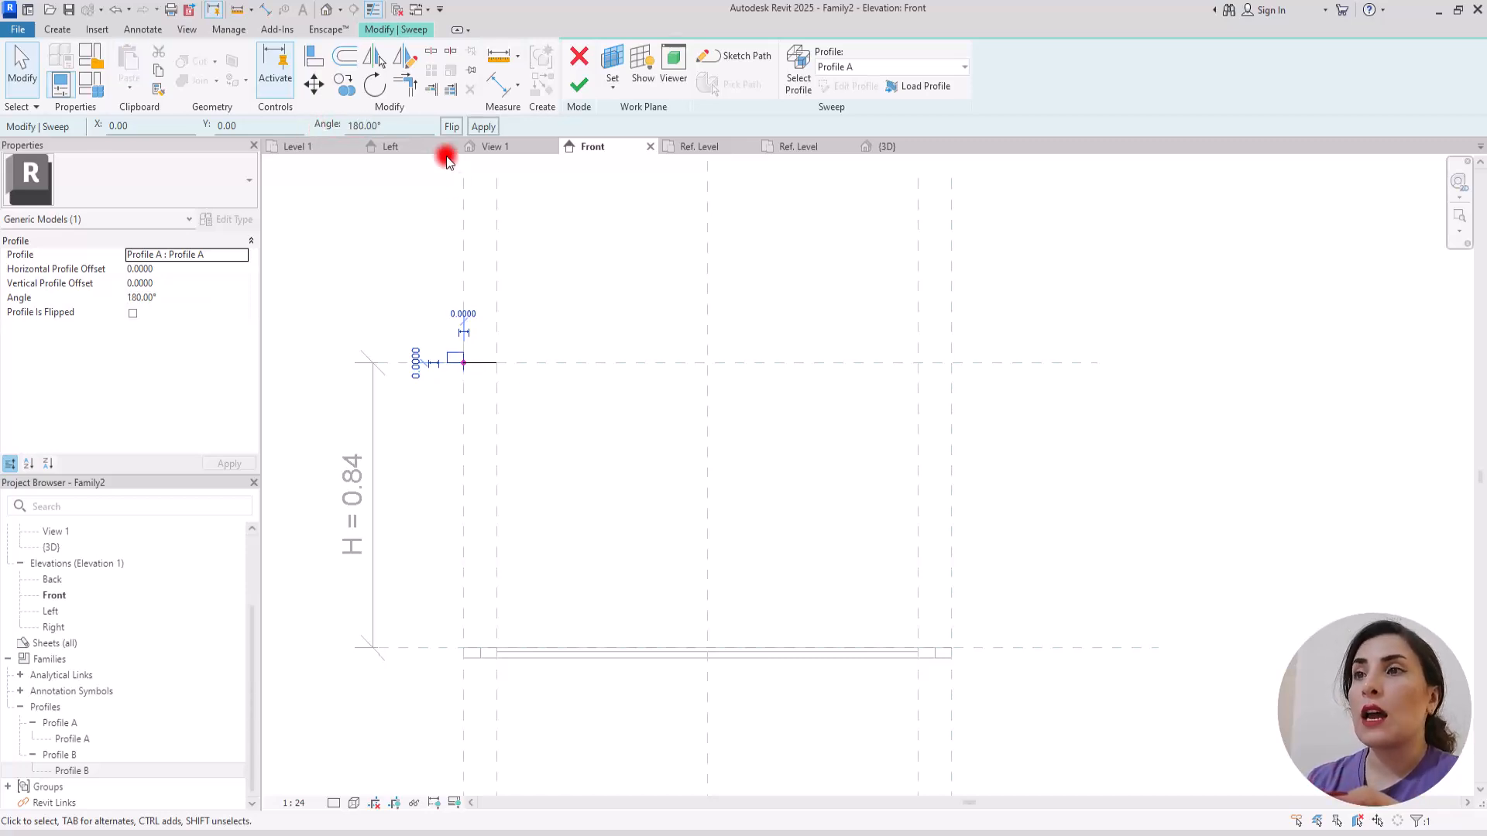
pyautogui.click(456, 127)
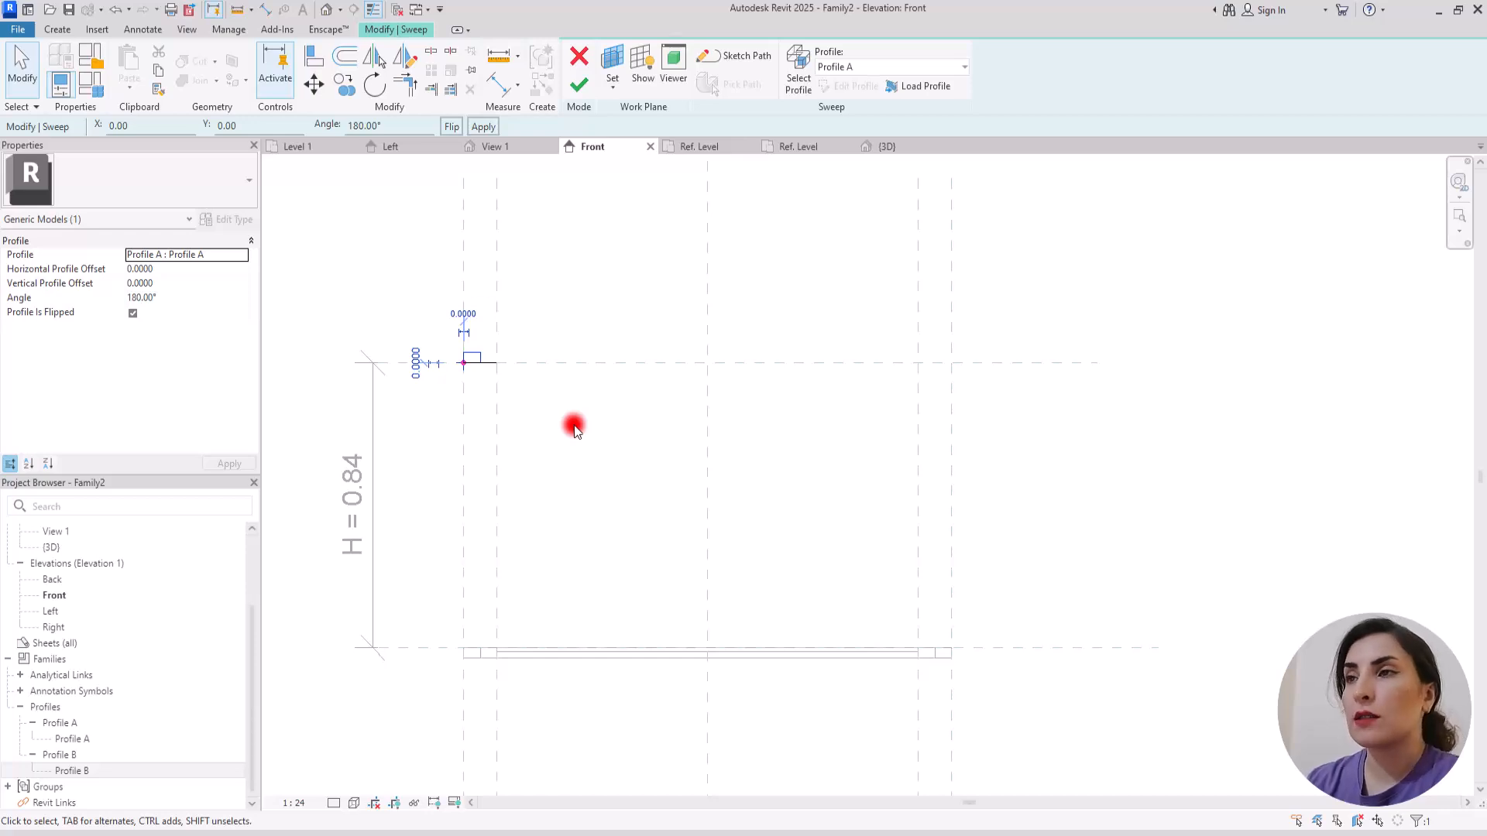
pyautogui.click(581, 86)
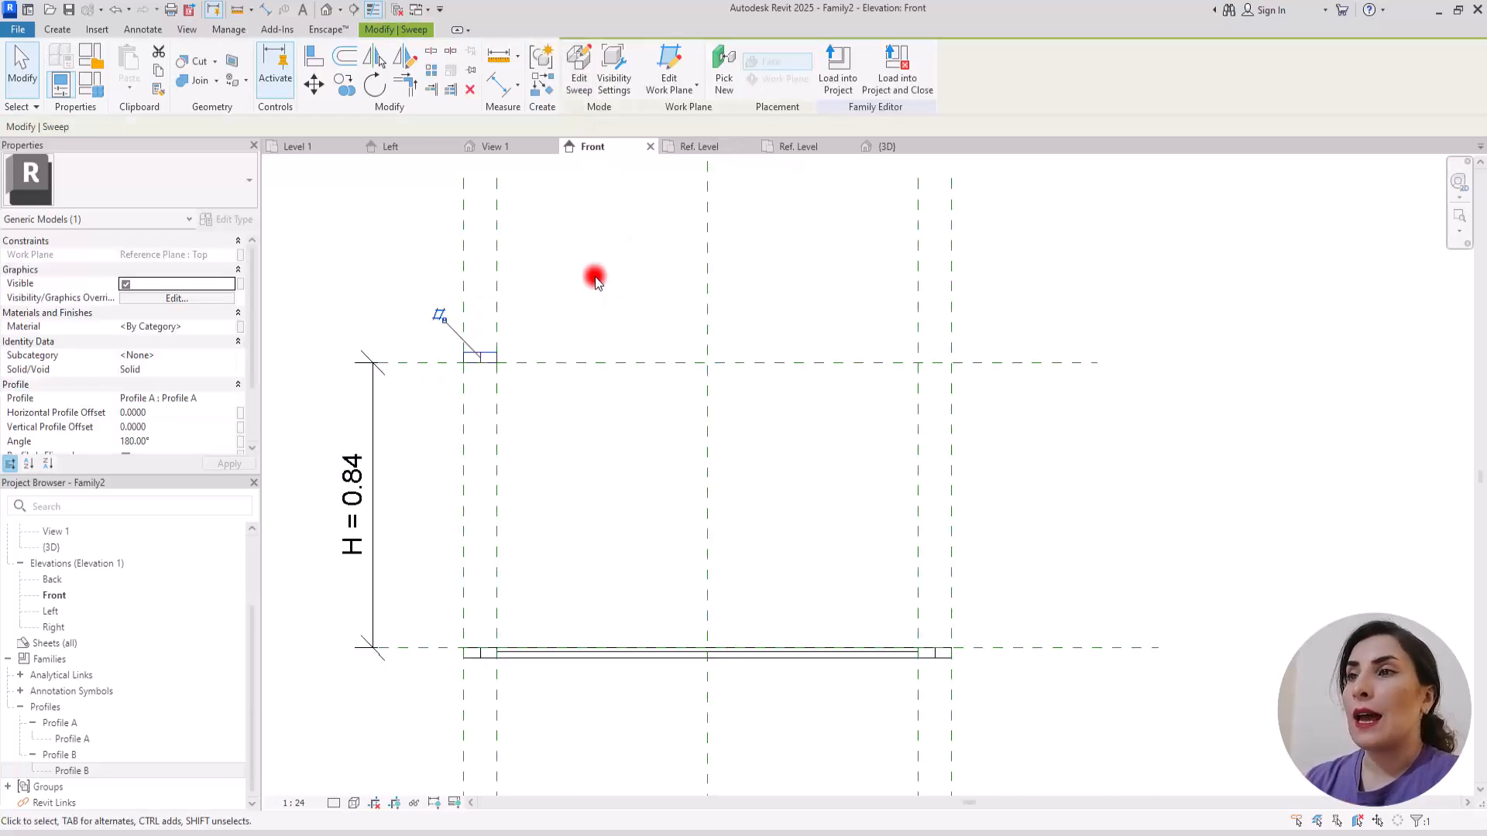
# Step: In the Ref. Level plan, start another sweep and sketch its L-shaped path along the right and front planes to the right 0.10 offset plane
pyautogui.click(701, 148)
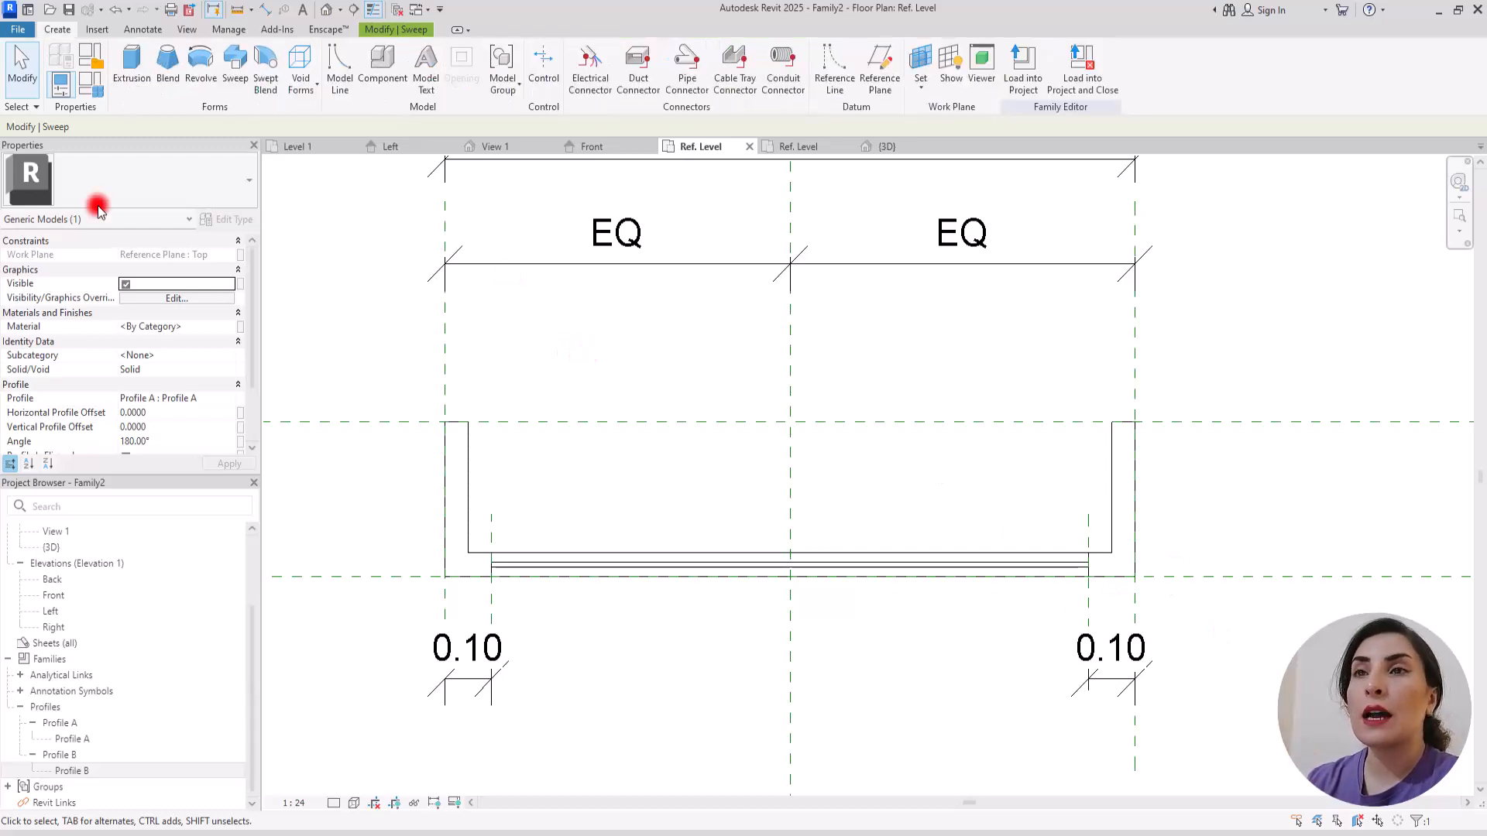
pyautogui.click(234, 66)
pyautogui.click(732, 65)
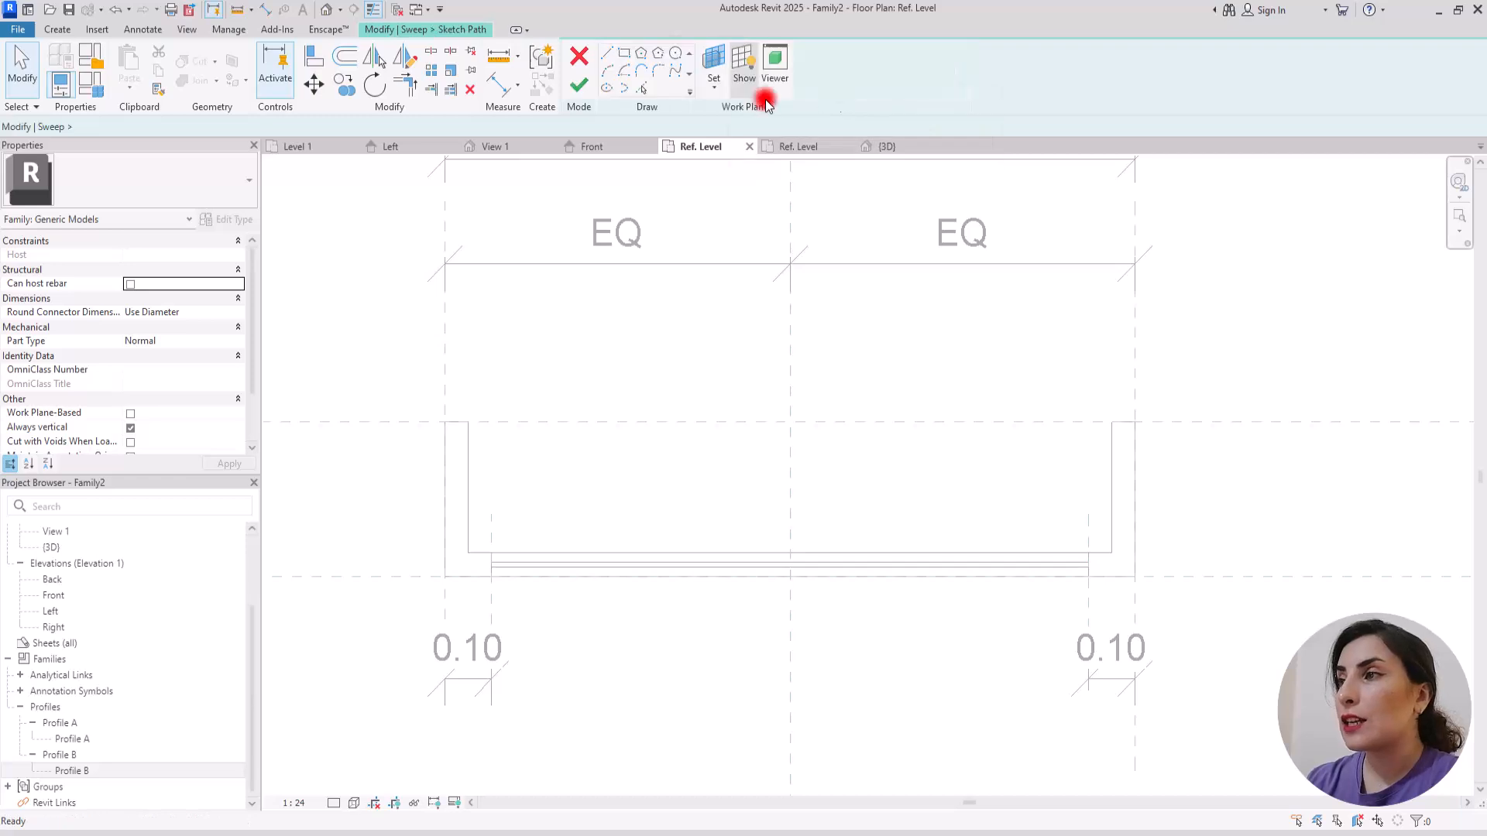
pyautogui.click(1135, 422)
pyautogui.click(1135, 577)
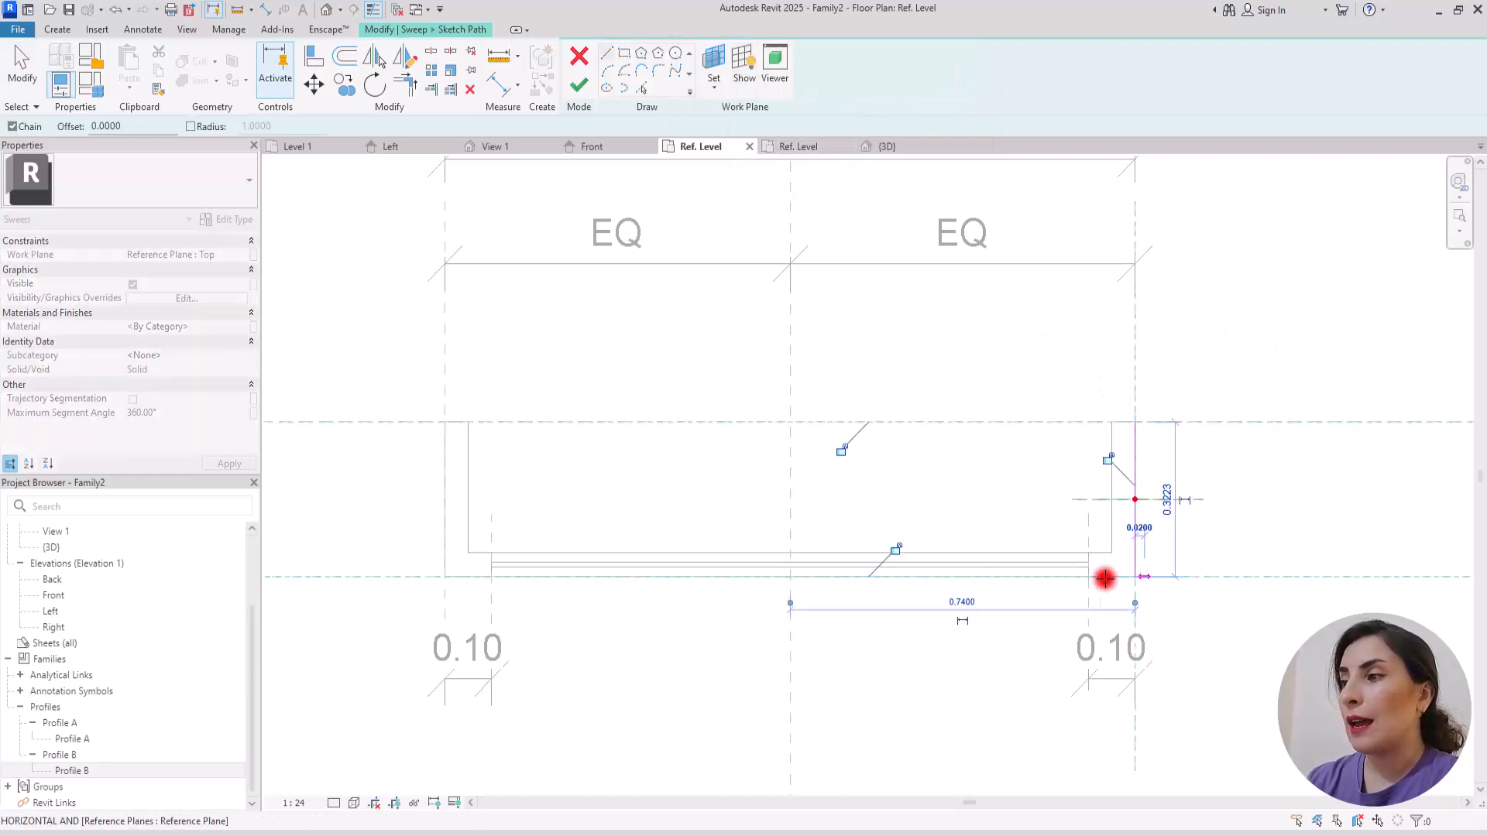
pyautogui.click(1089, 577)
pyautogui.press('Escape')
pyautogui.press('Escape')
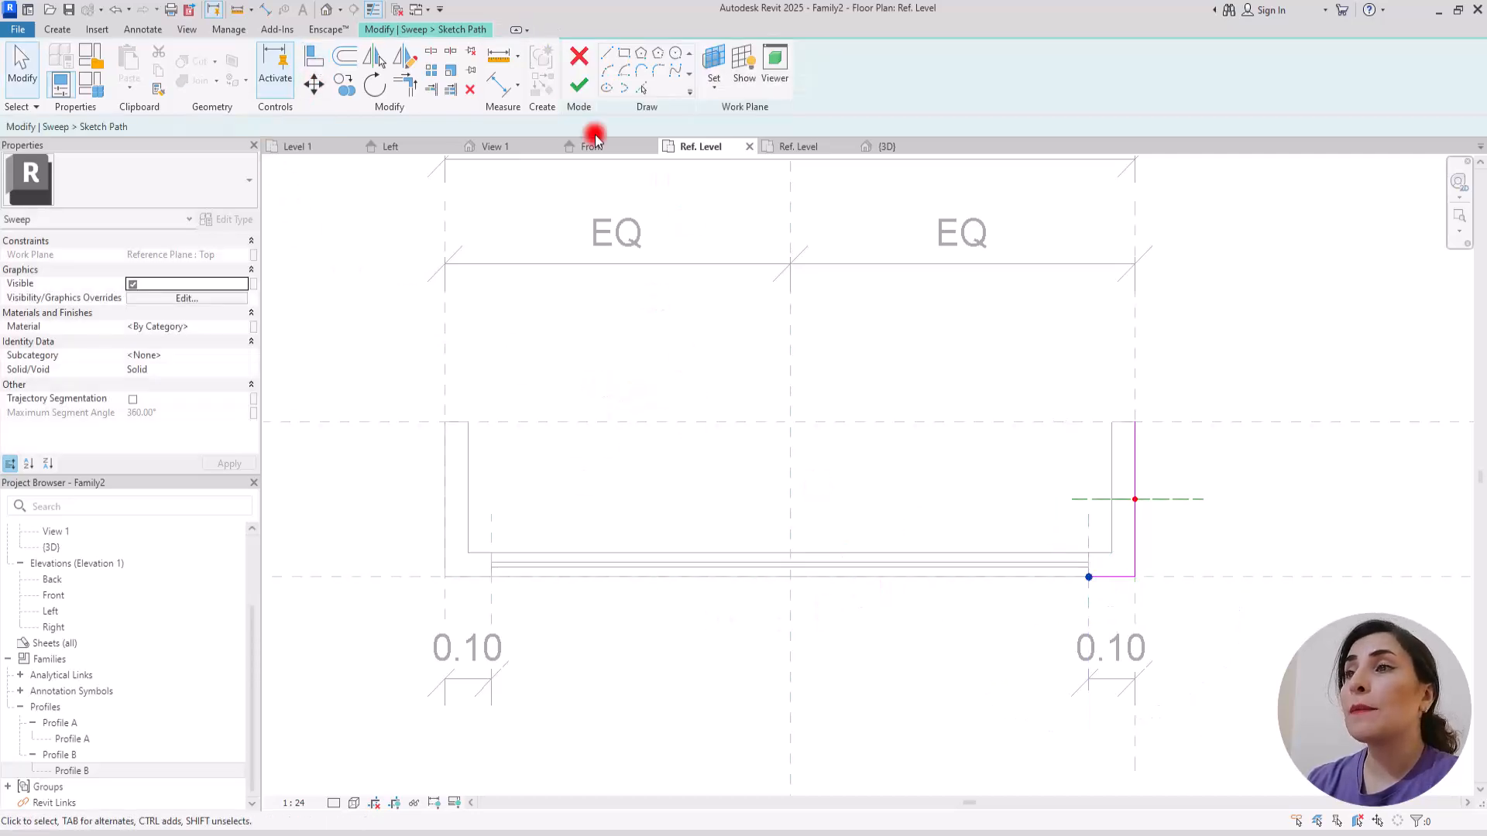
# Step: Assign Profile A to the right sweep, set its angle to 180° in the Front elevation and finish the sweep
pyautogui.click(578, 85)
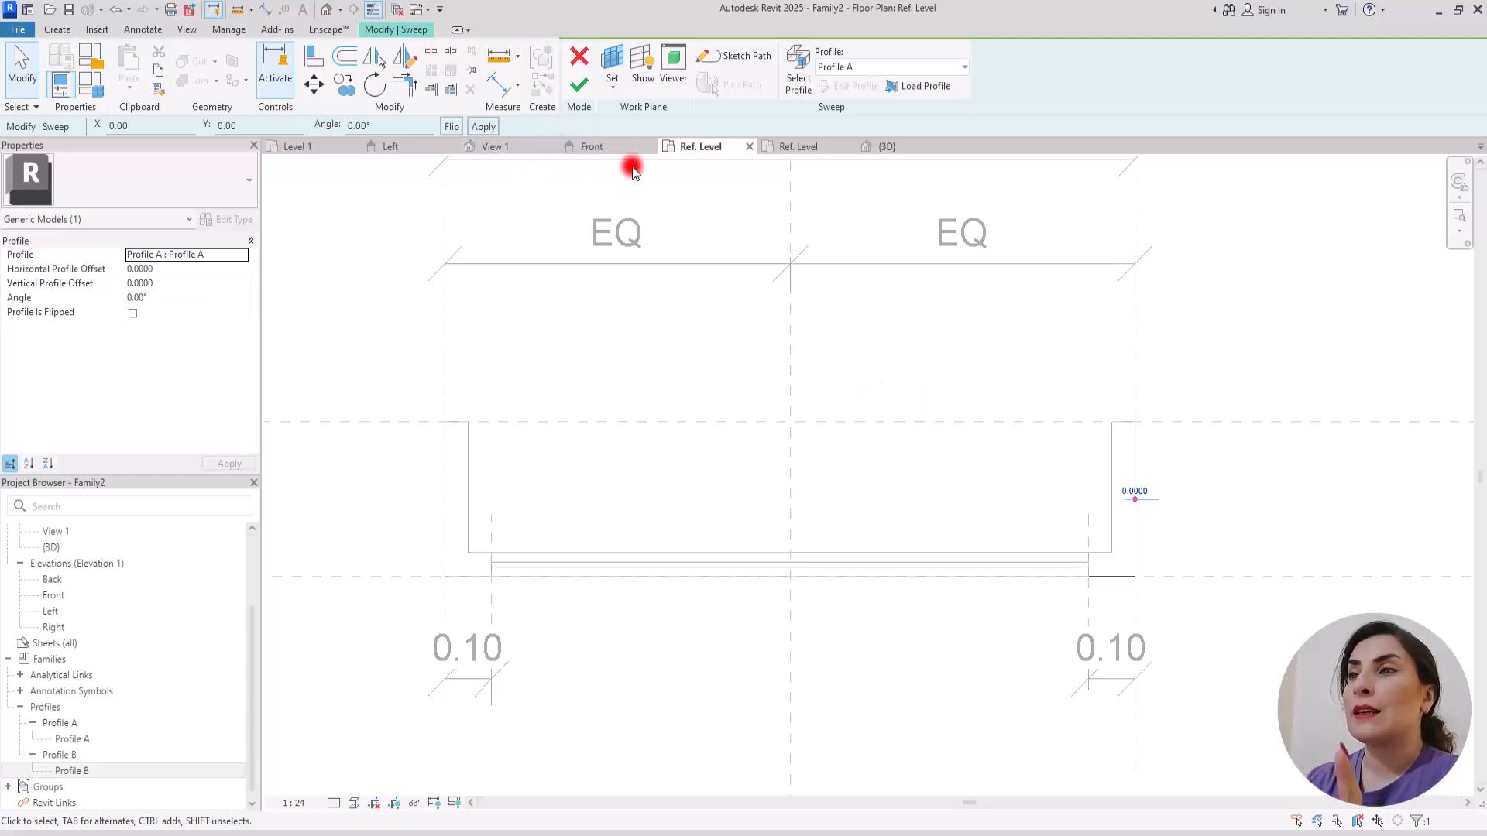
pyautogui.click(614, 146)
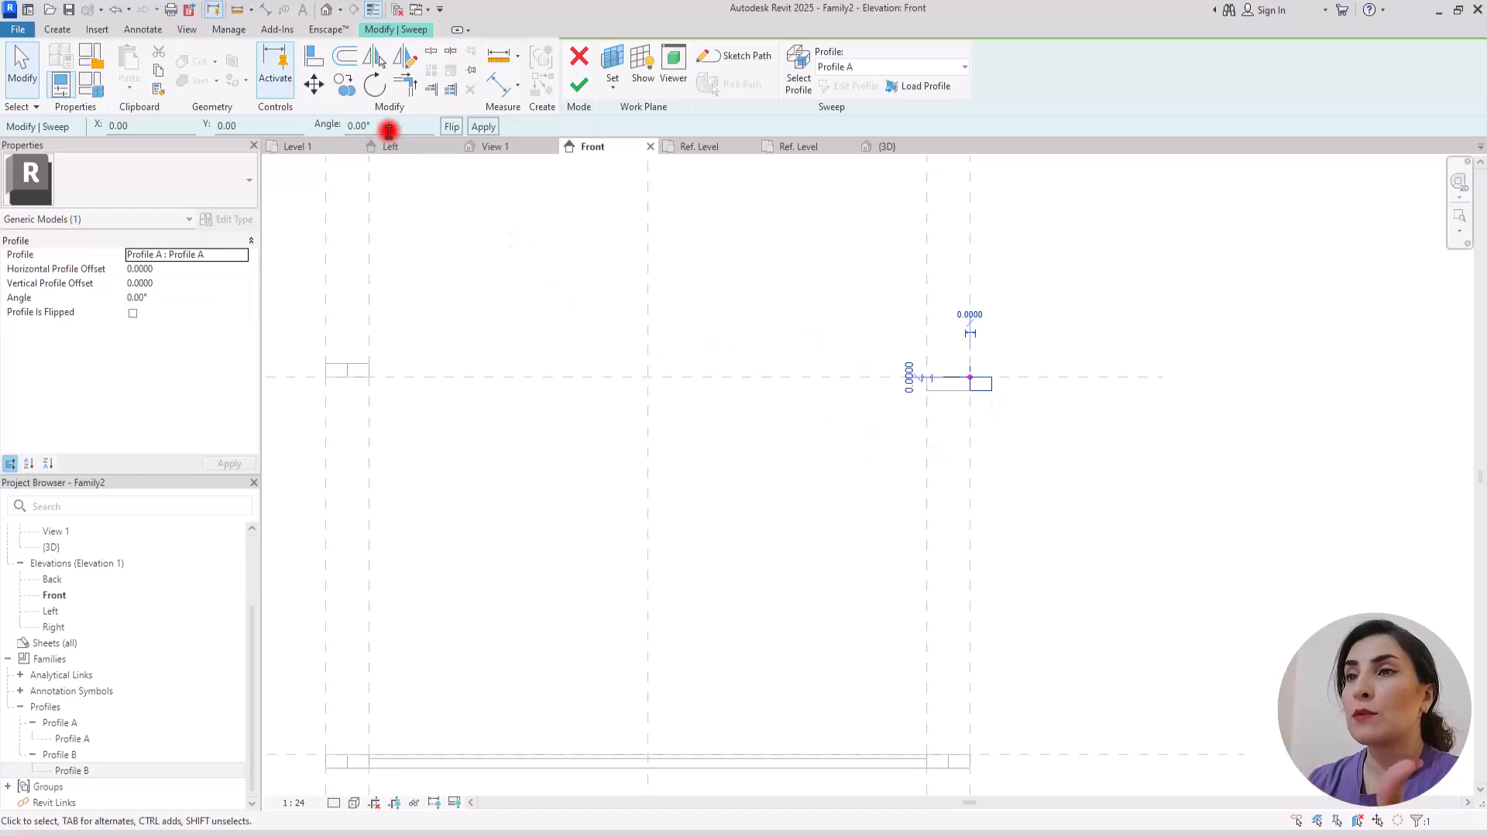
pyautogui.moveTo(402, 128); pyautogui.dragTo(285, 122)
pyautogui.press('Return')
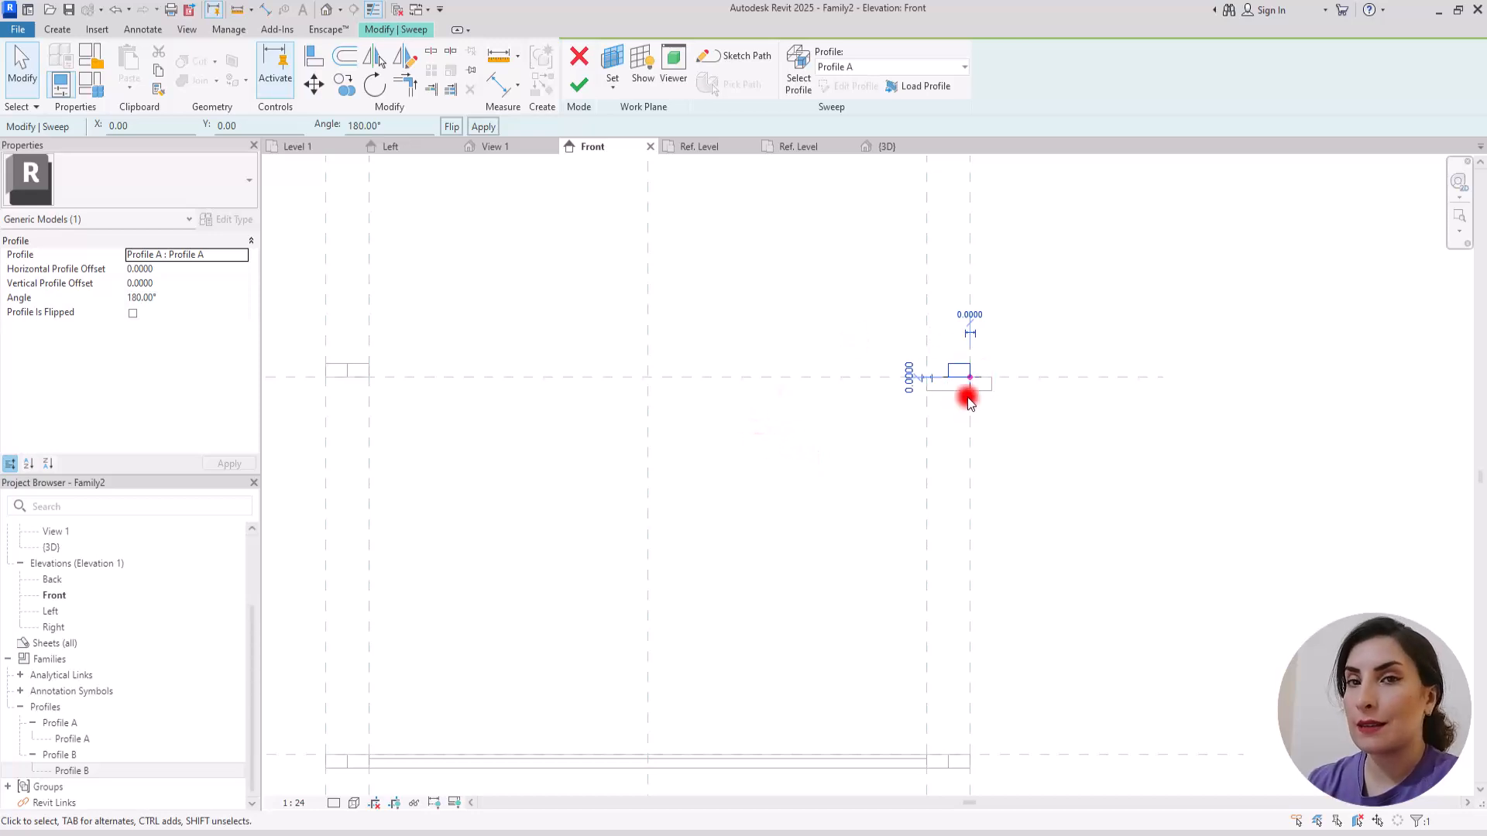
pyautogui.click(583, 85)
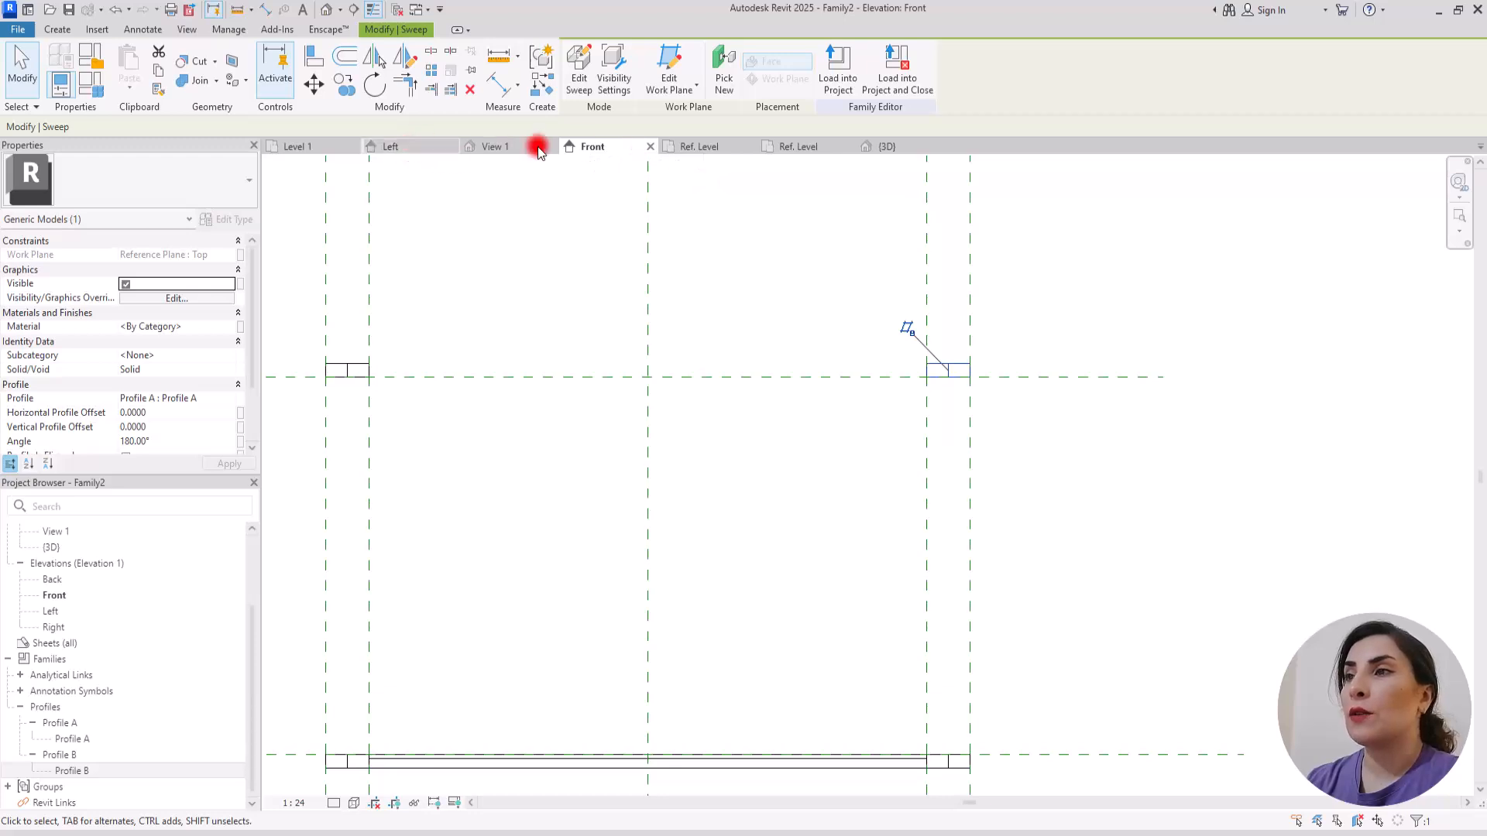
# Step: In the Ref. Level plan, start a third sweep and sketch a straight path along the front plane between the two offset planes
pyautogui.click(697, 146)
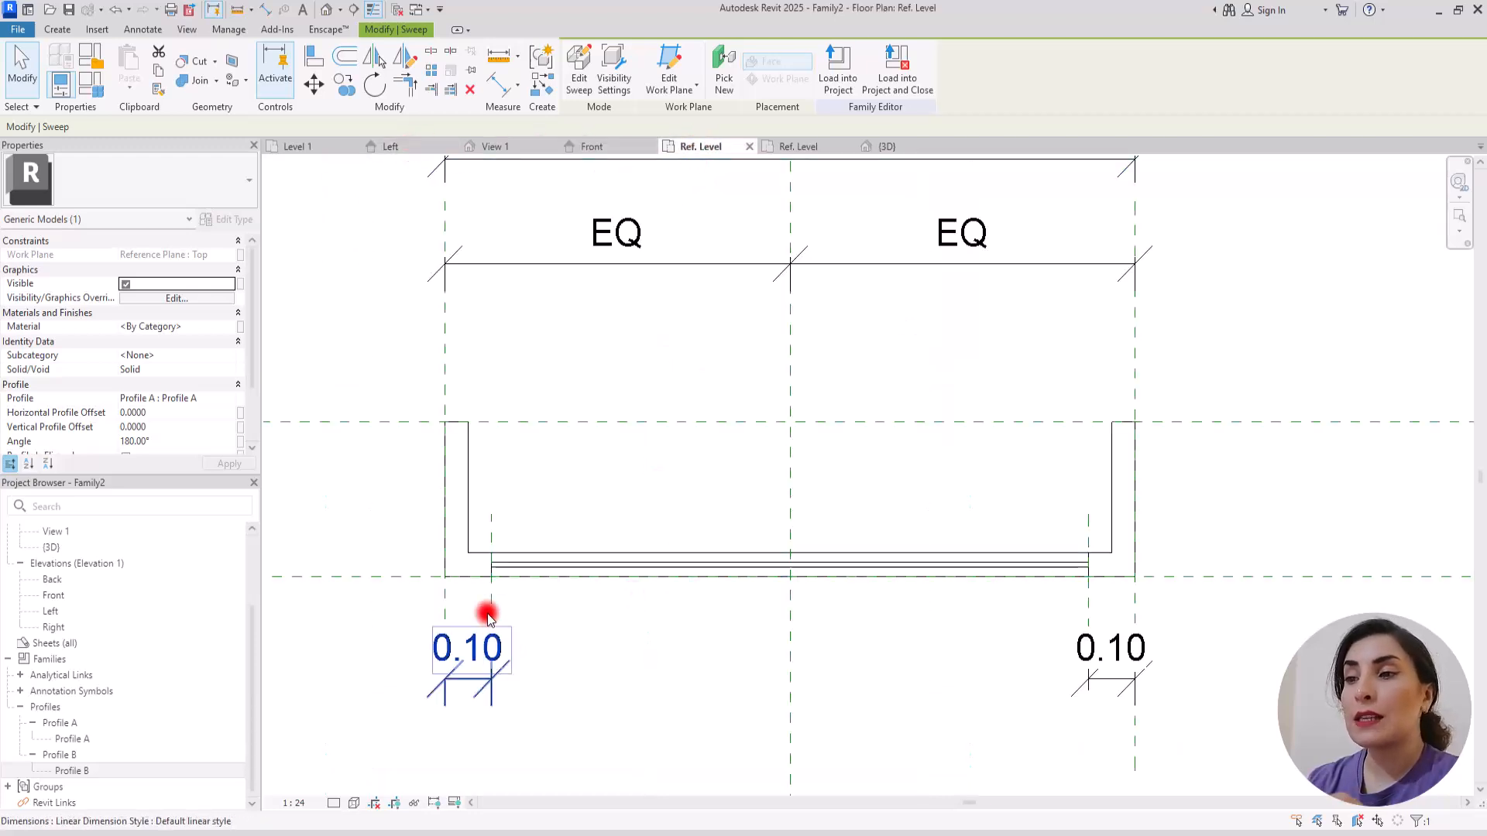
pyautogui.click(56, 29)
pyautogui.click(245, 61)
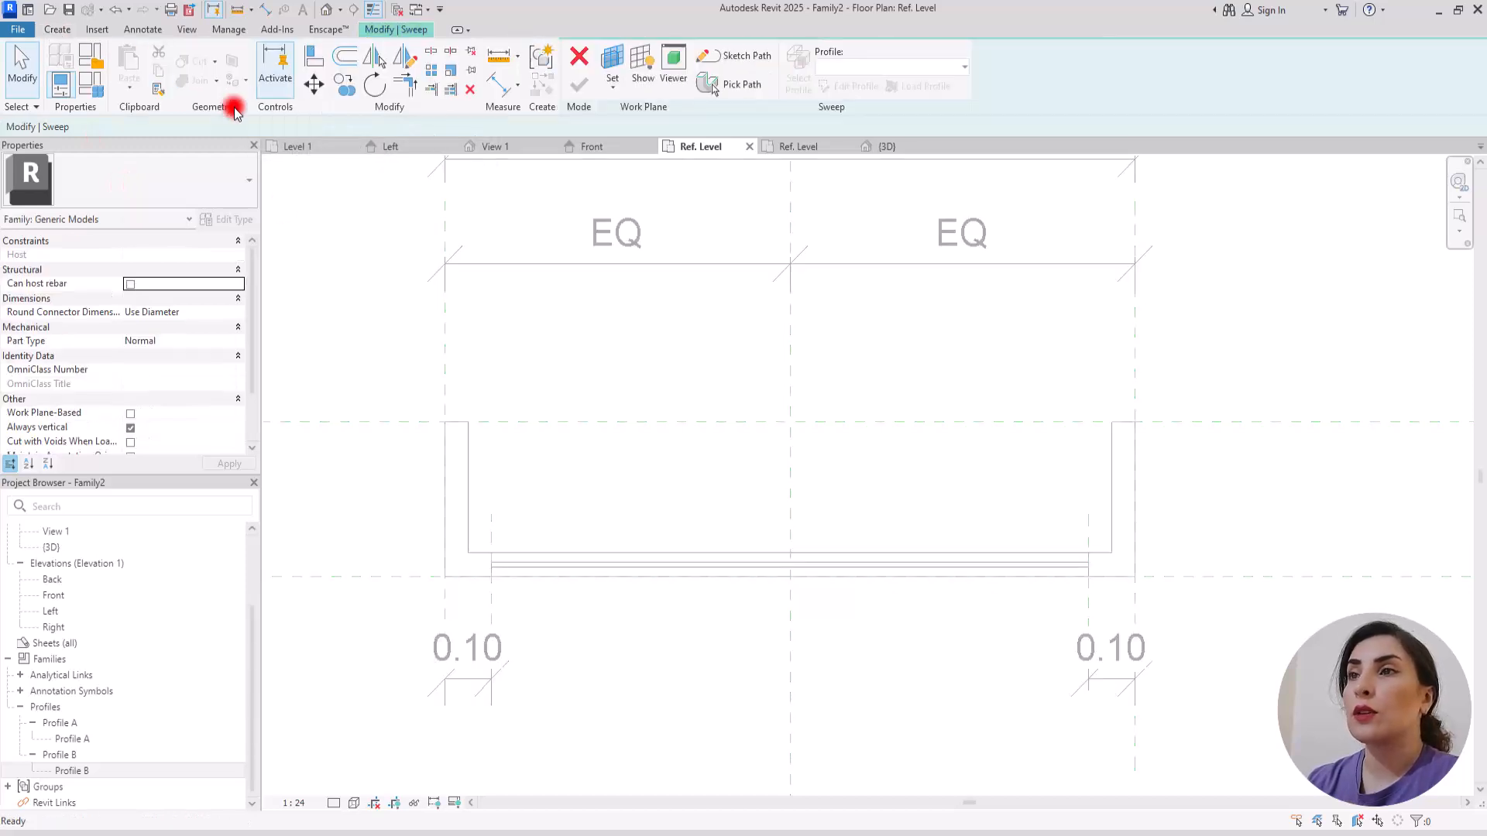
pyautogui.click(720, 52)
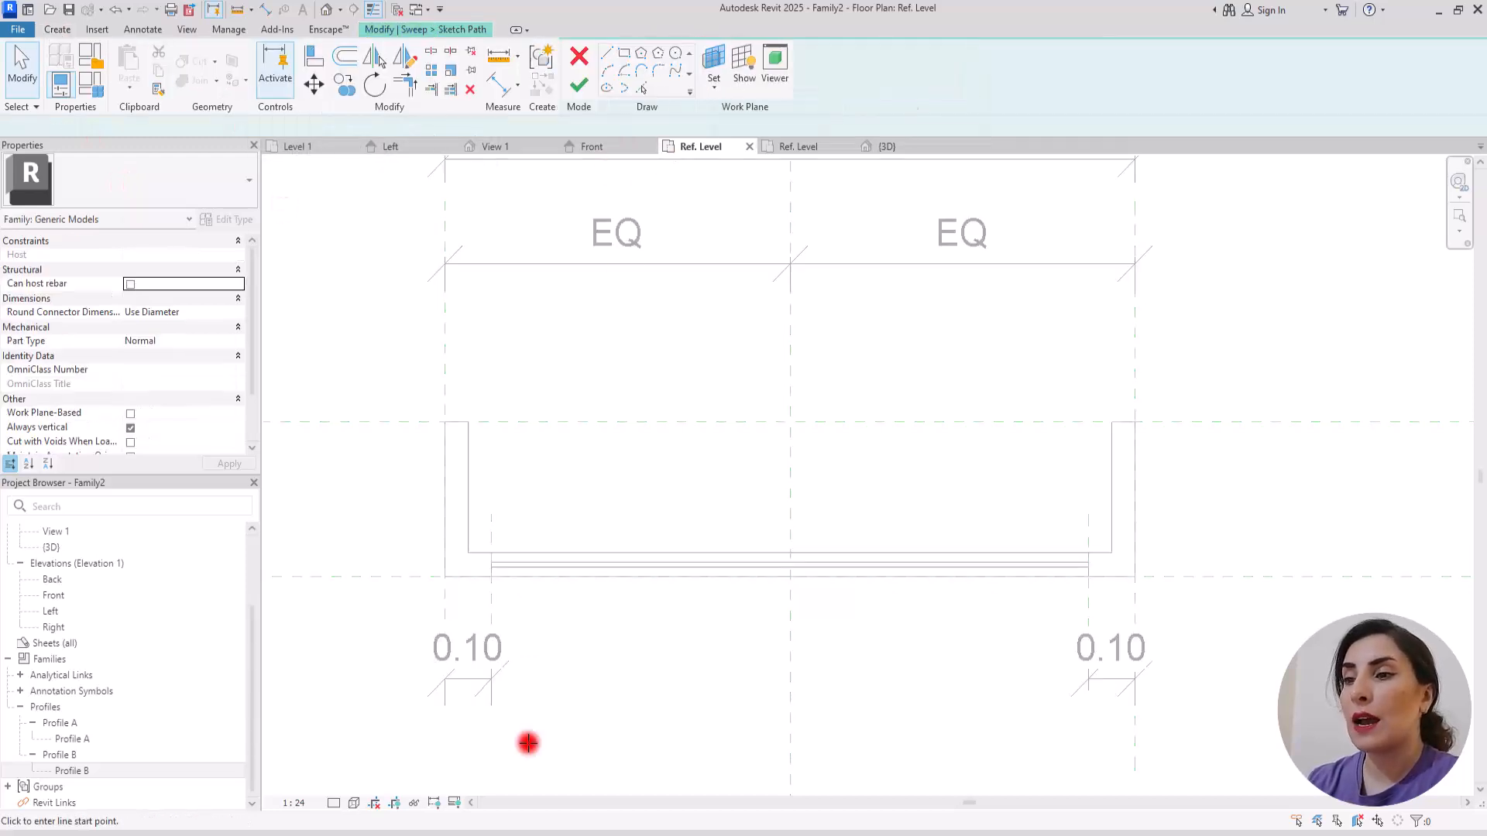
pyautogui.click(491, 577)
pyautogui.click(1088, 577)
# Step: Align and lock the straight path to the front reference plane and its end points to the left and right offset planes
pyautogui.press('a')
pyautogui.press('l')
pyautogui.click(378, 577)
pyautogui.click(596, 577)
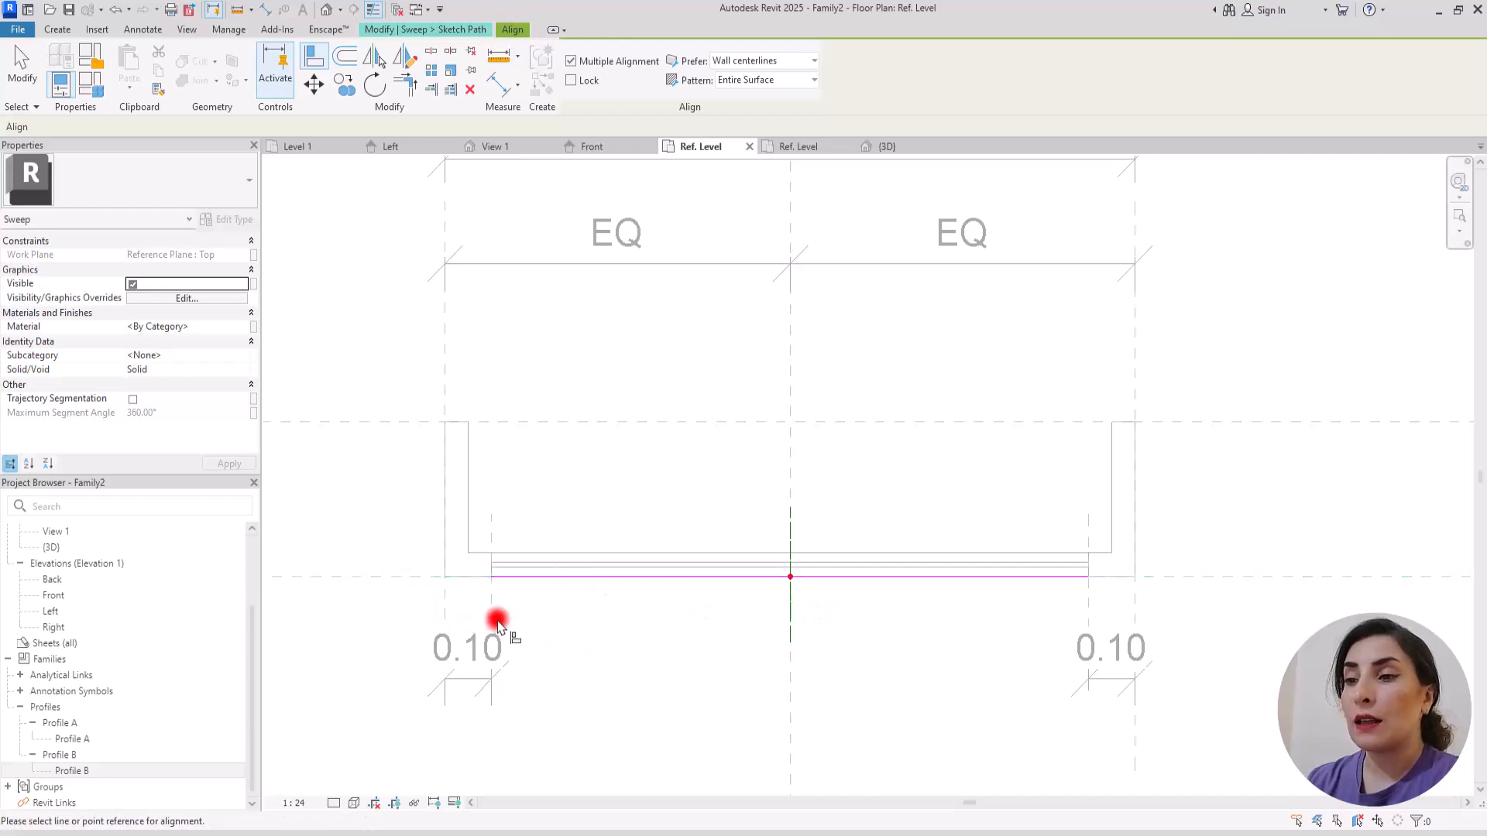
pyautogui.click(491, 580)
pyautogui.click(515, 604)
pyautogui.press('Escape')
pyautogui.click(1084, 601)
pyautogui.click(1089, 580)
pyautogui.click(1113, 617)
pyautogui.press('Escape')
pyautogui.press('Escape')
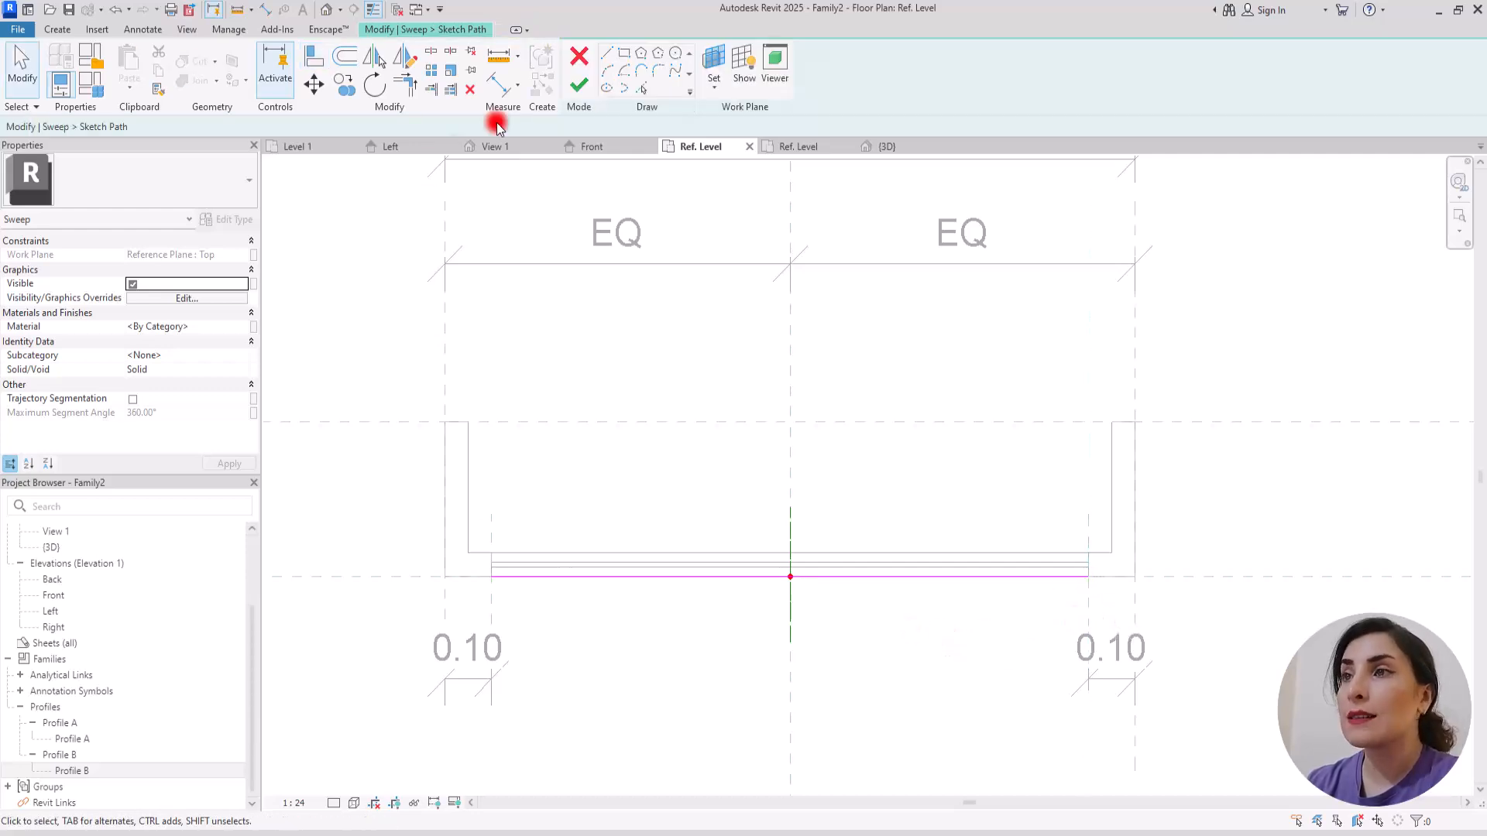
# Step: Finish the straight path and assign Profile B to the front sweep
pyautogui.click(580, 87)
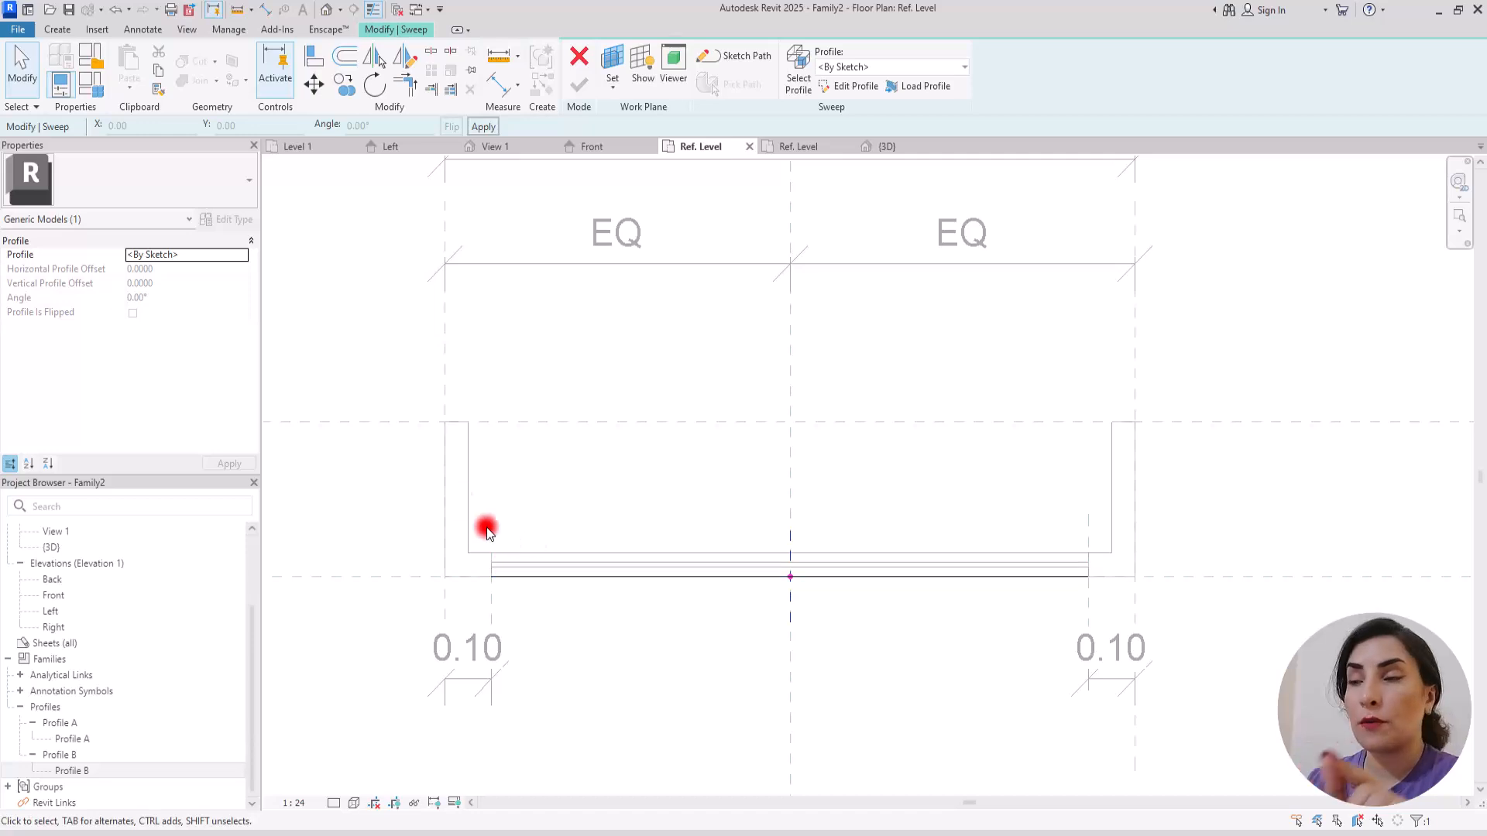
pyautogui.click(898, 67)
pyautogui.click(844, 119)
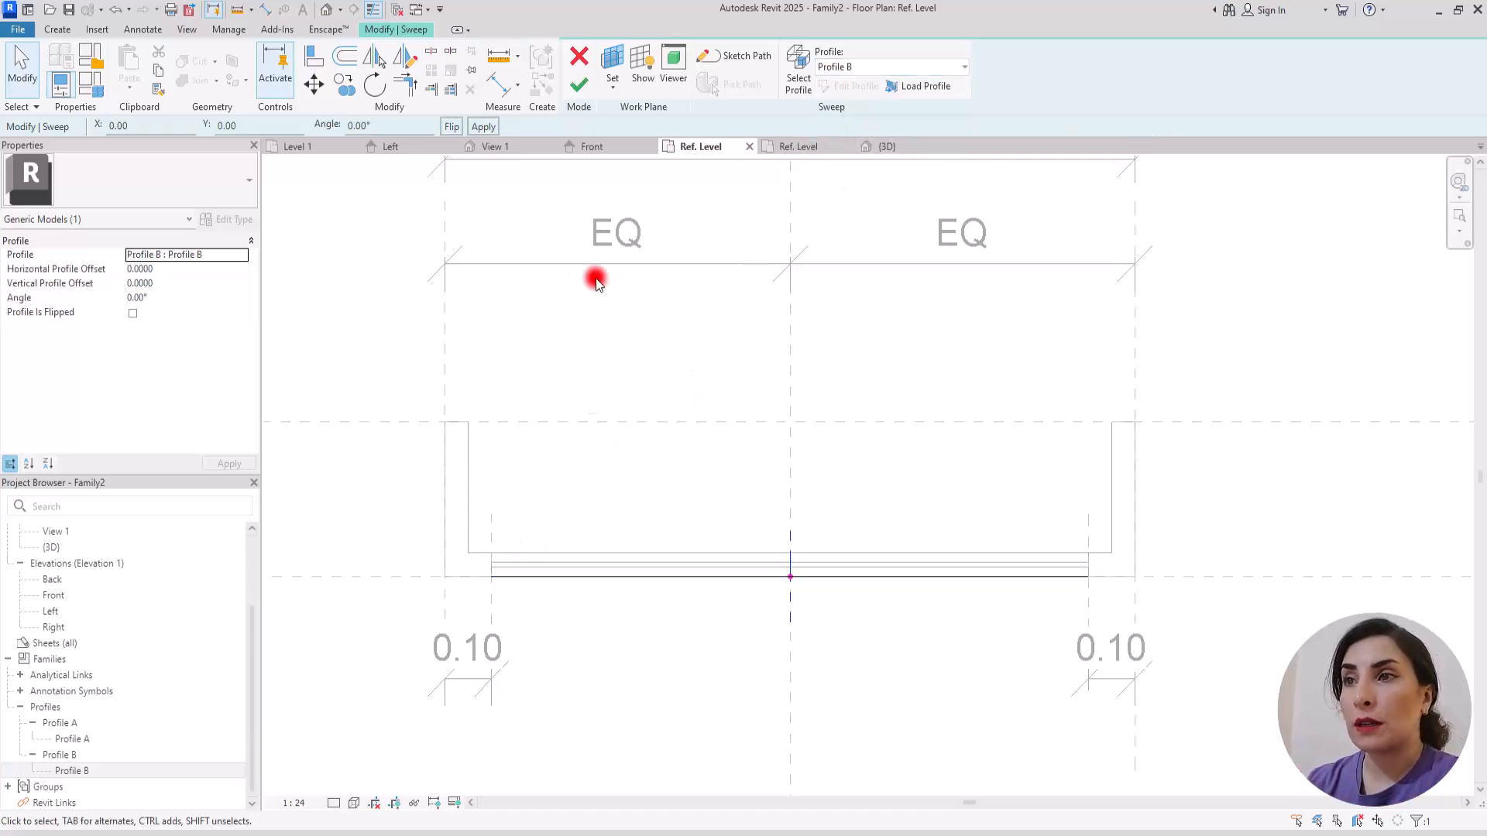
# Step: In the Left elevation, set Profile B's angle to 180°, flip the profile and finish the front sweep
pyautogui.click(390, 148)
pyautogui.scroll(-4, 693, 511)
pyautogui.moveTo(714, 235); pyautogui.dragTo(704, 332, button='middle')
pyautogui.scroll(3, 707, 334)
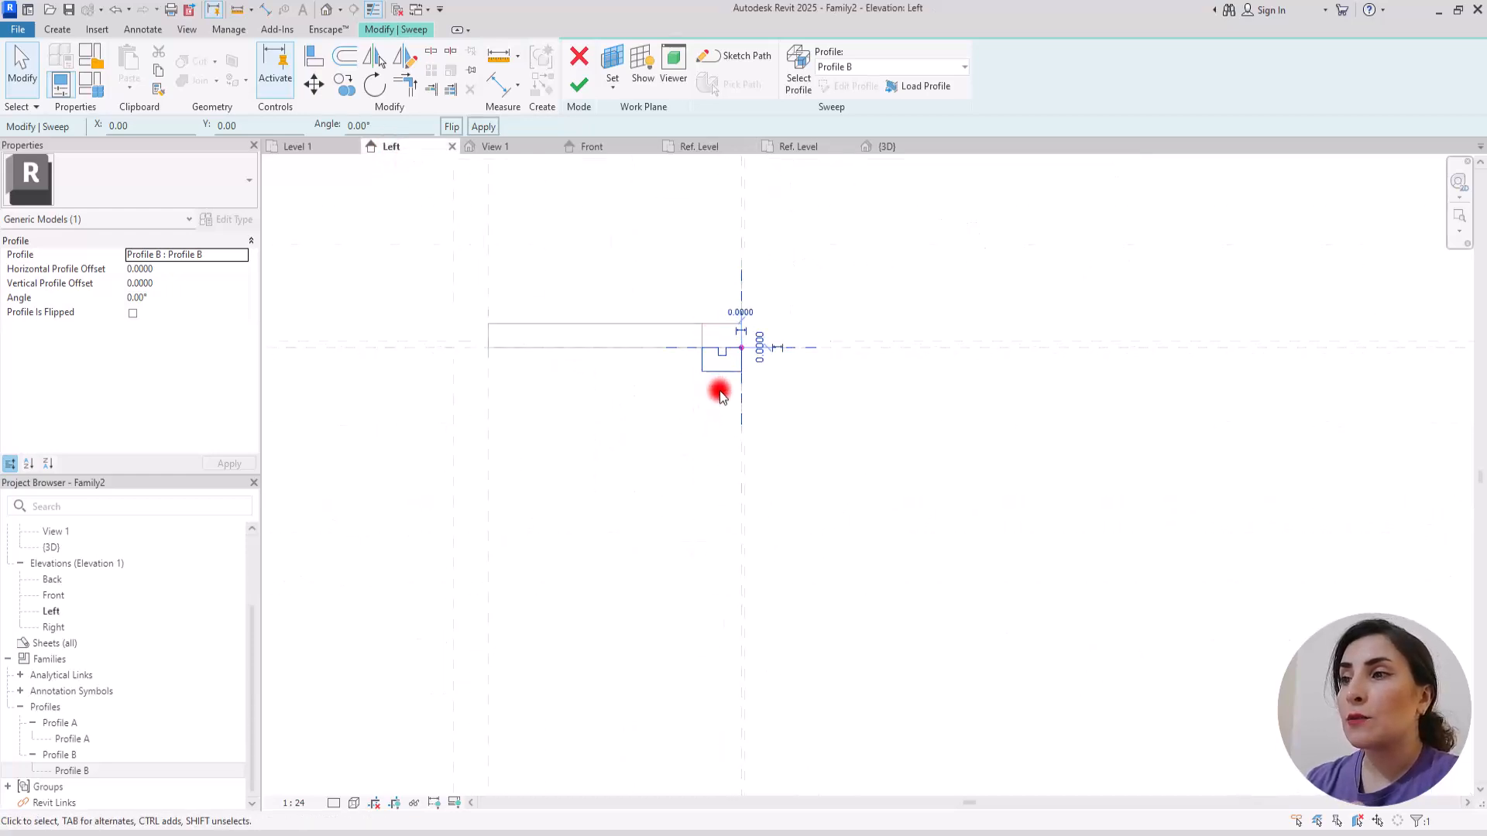
pyautogui.scroll(2, 717, 389)
pyautogui.click(364, 124)
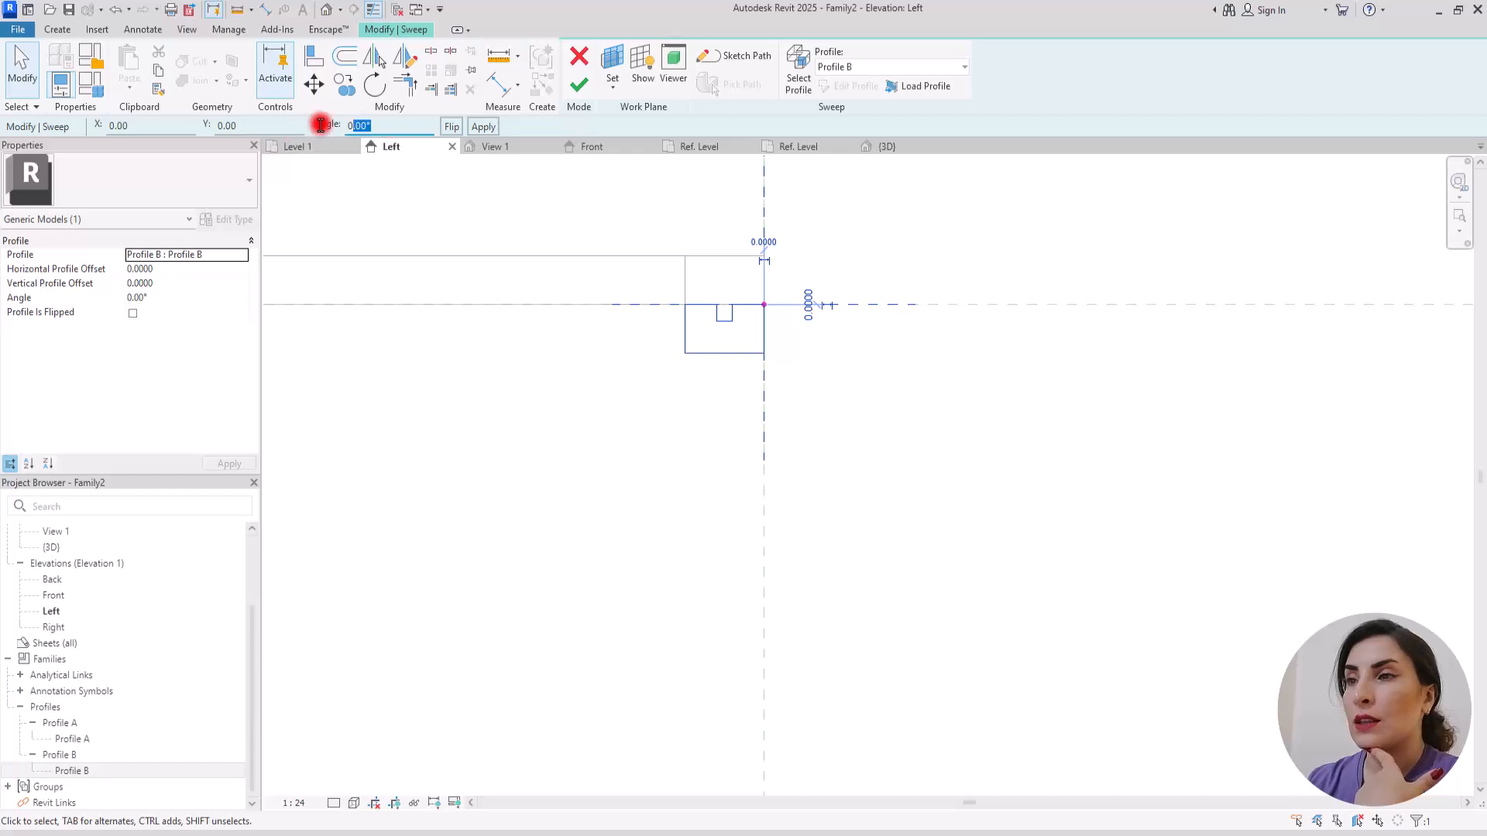
pyautogui.click(276, 158)
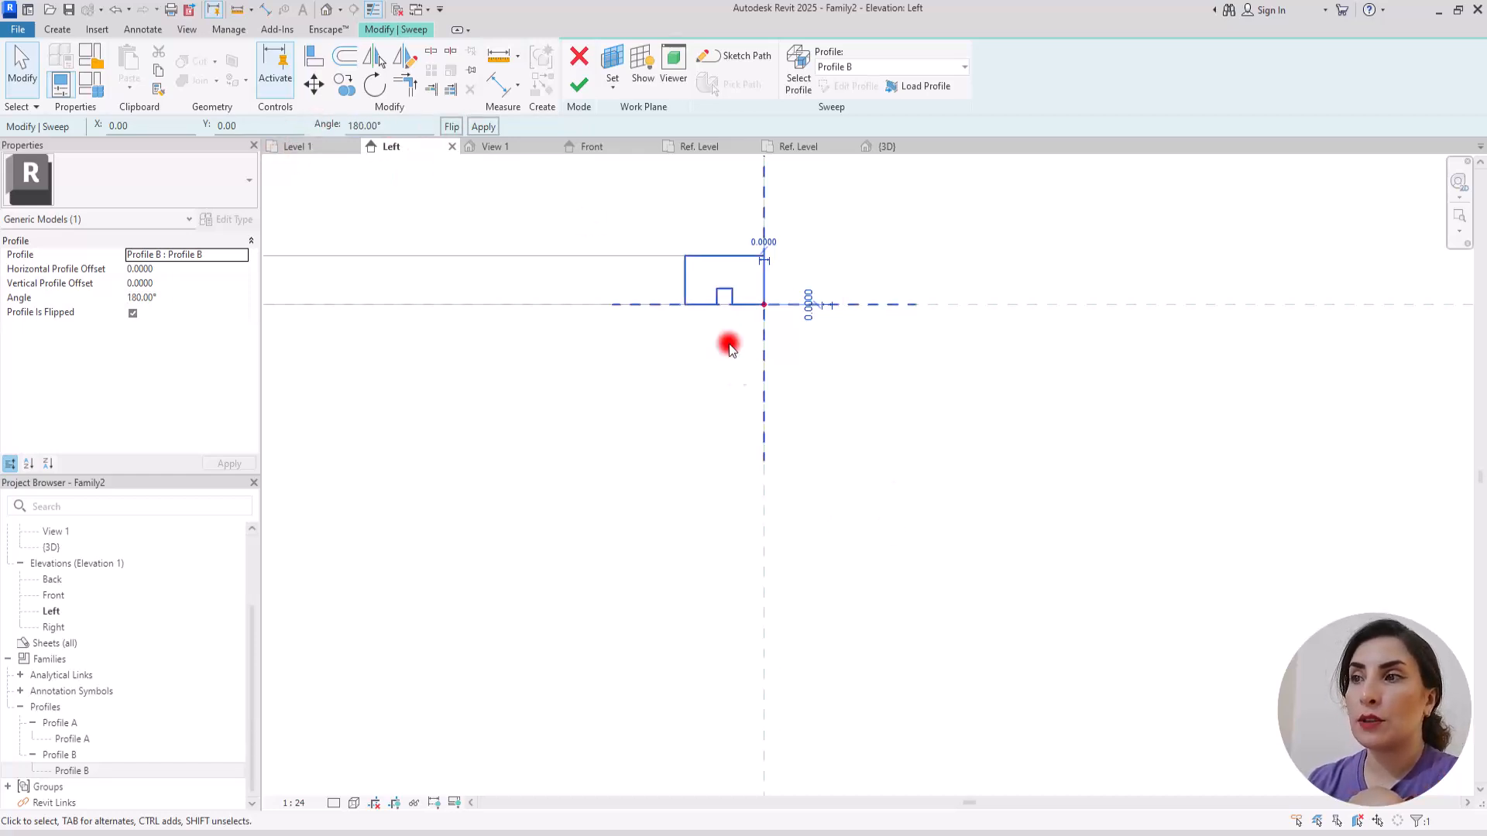
pyautogui.scroll(-2, 877, 398)
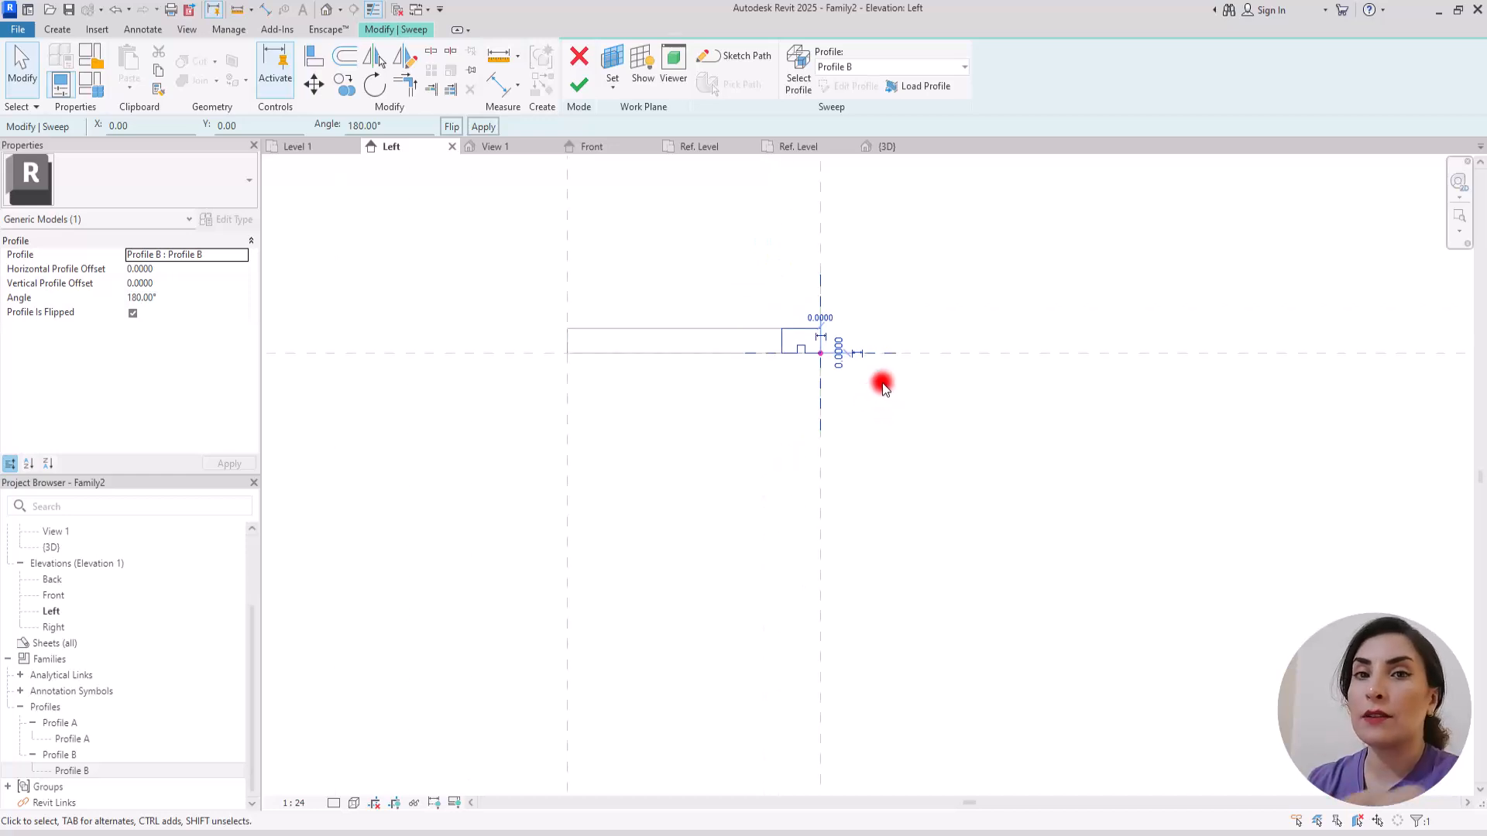
pyautogui.click(701, 430)
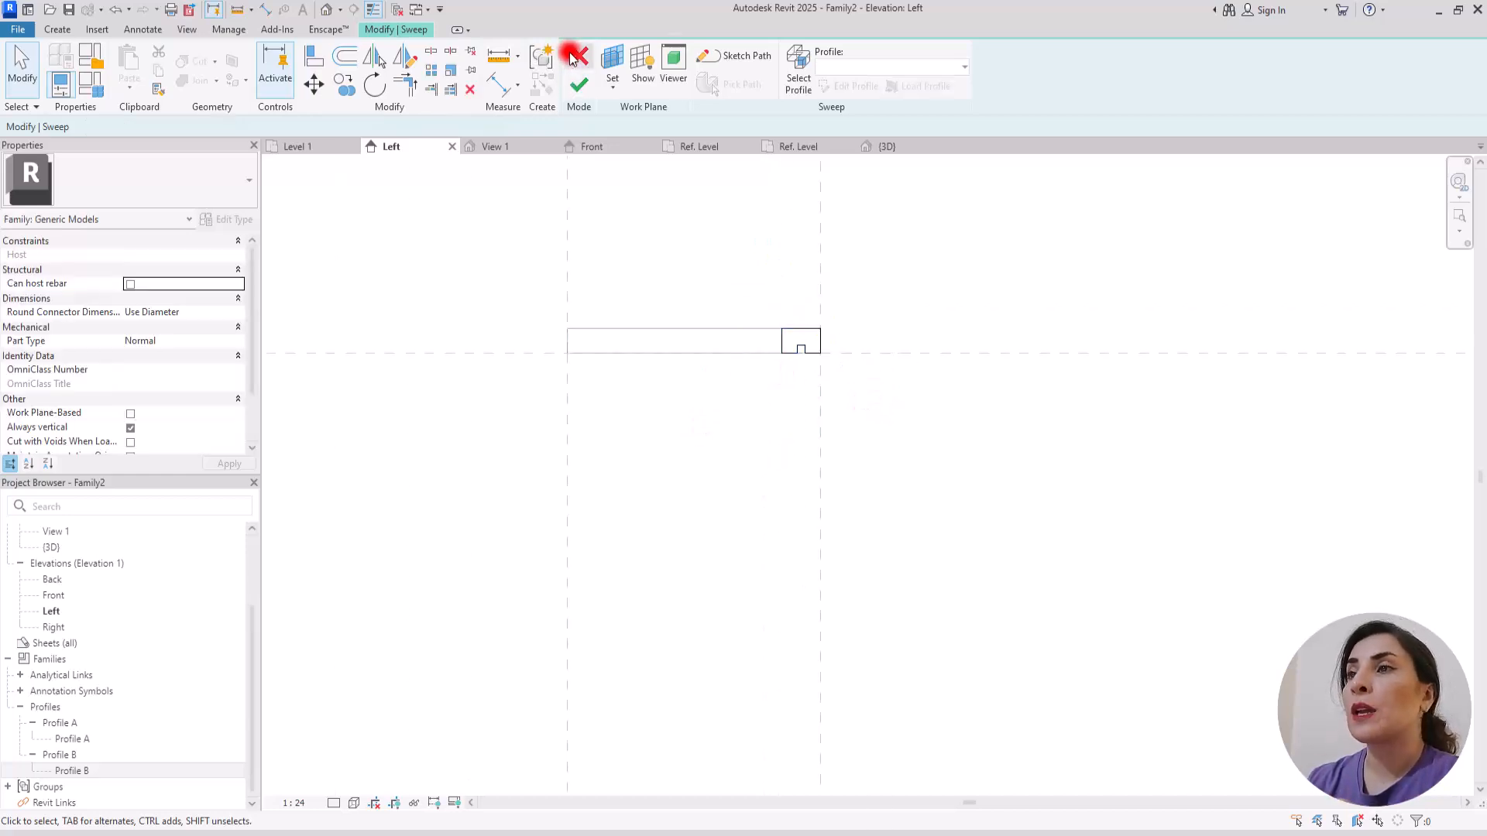
pyautogui.click(578, 84)
# Step: Inspect the top rail sweeps above the bottom rail in the 3D view
pyautogui.click(889, 152)
pyautogui.scroll(-3, 664, 531)
pyautogui.keyDown('shift'); pyautogui.moveTo(948, 514); pyautogui.dragTo(913, 485, button='middle'); pyautogui.keyUp('shift')
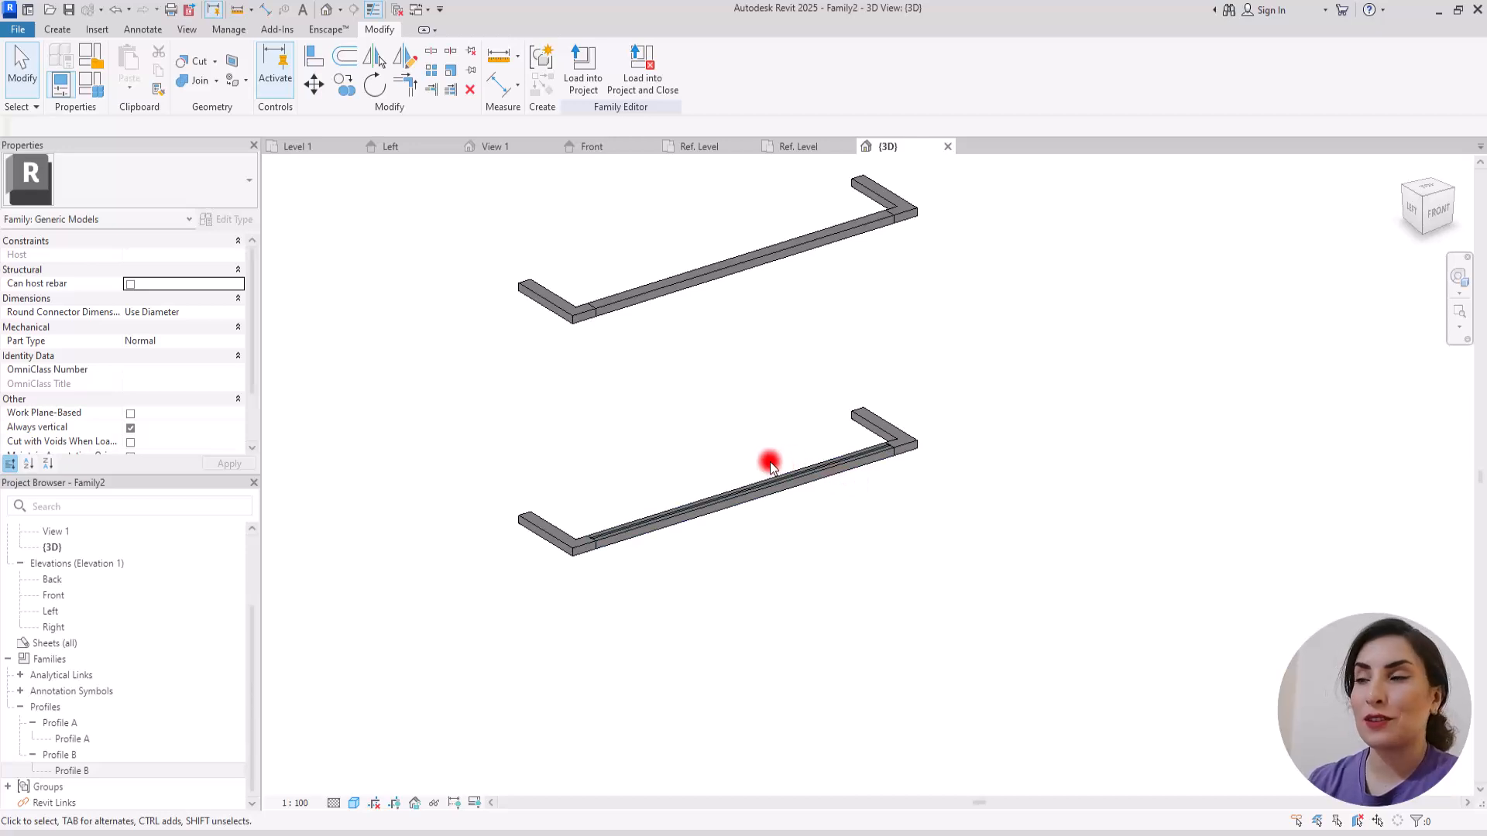
pyautogui.scroll(2, 707, 508)
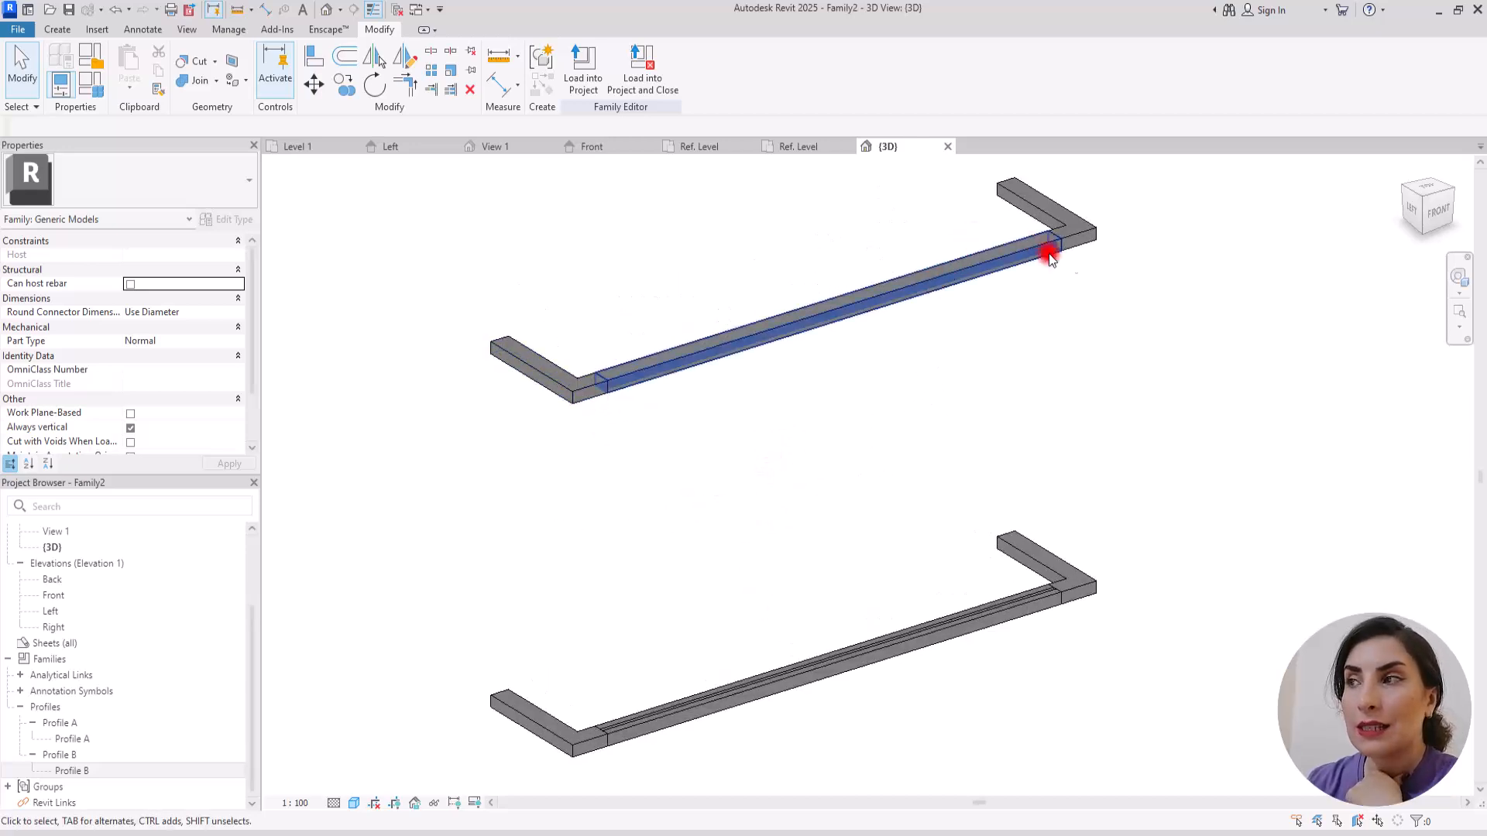
# Step: Join the adjoining sweeps of the top and bottom rails into continuous geometry
pyautogui.click(199, 84)
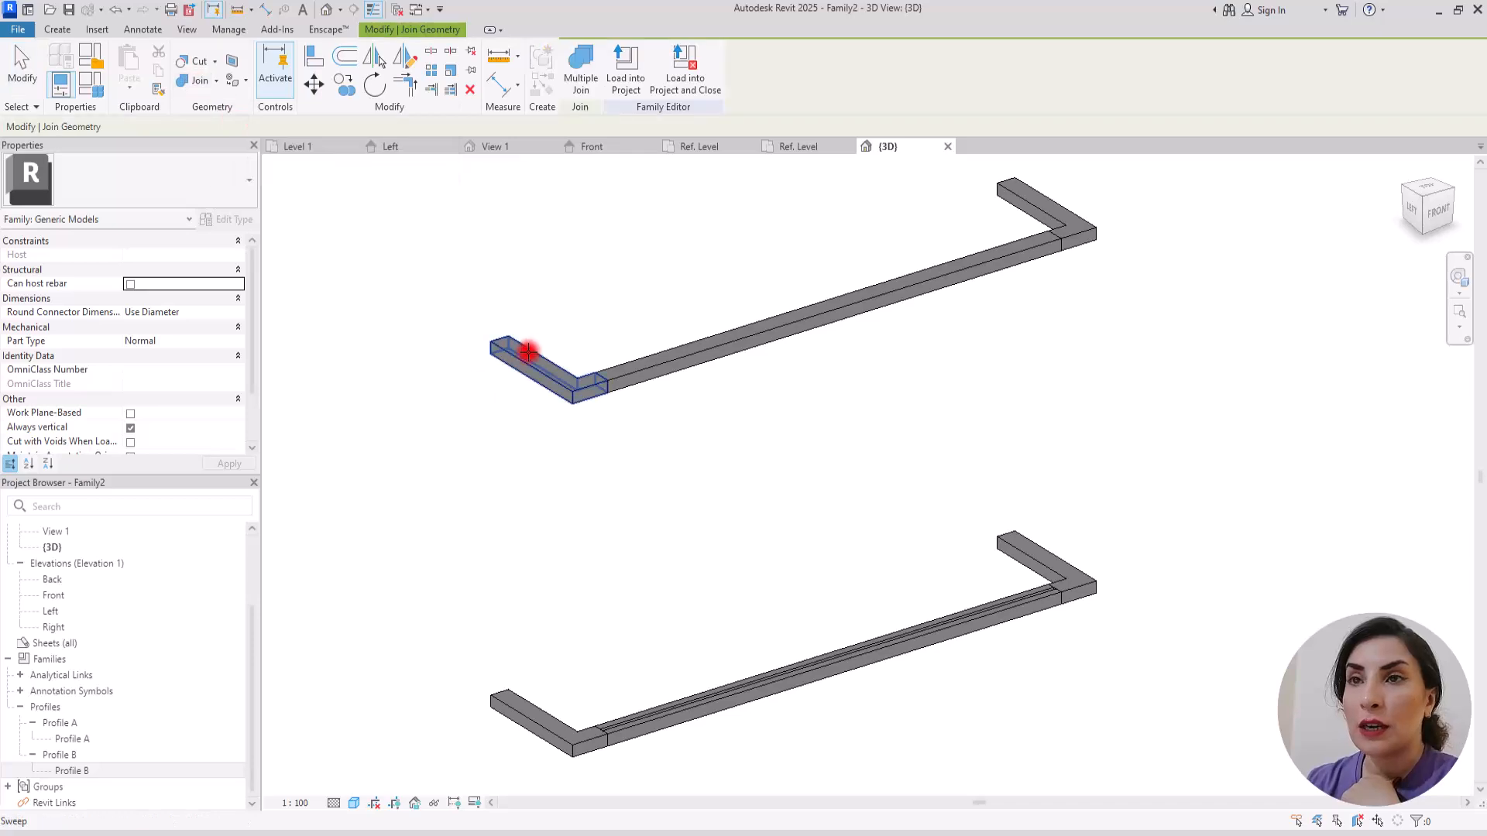
pyautogui.click(1039, 219)
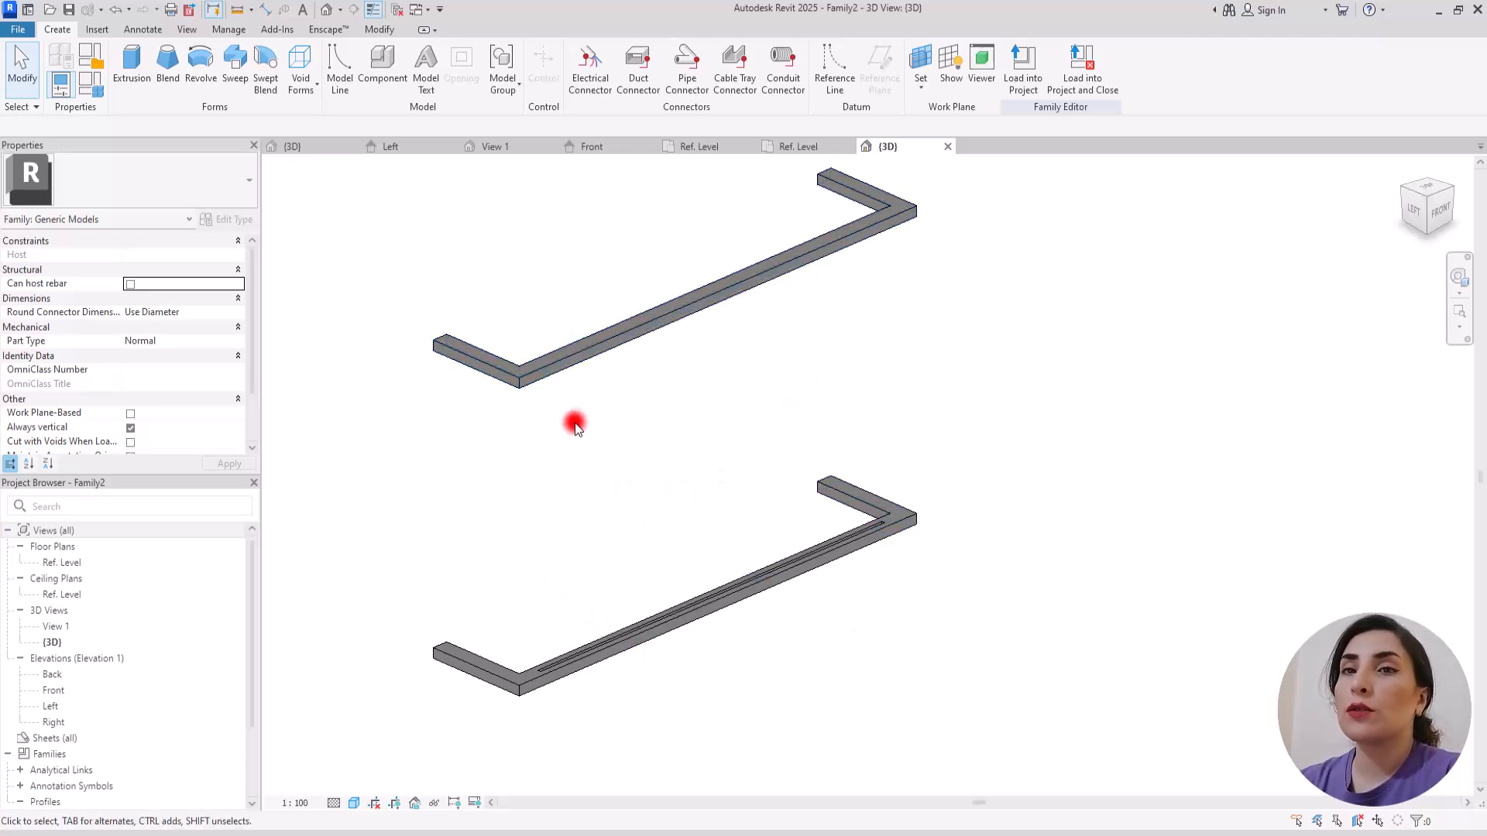
# Step: In the Front elevation, sketch a rectangular extrusion about 1.28 by 0.86 m between the grooves of the top and bottom rails
pyautogui.click(603, 151)
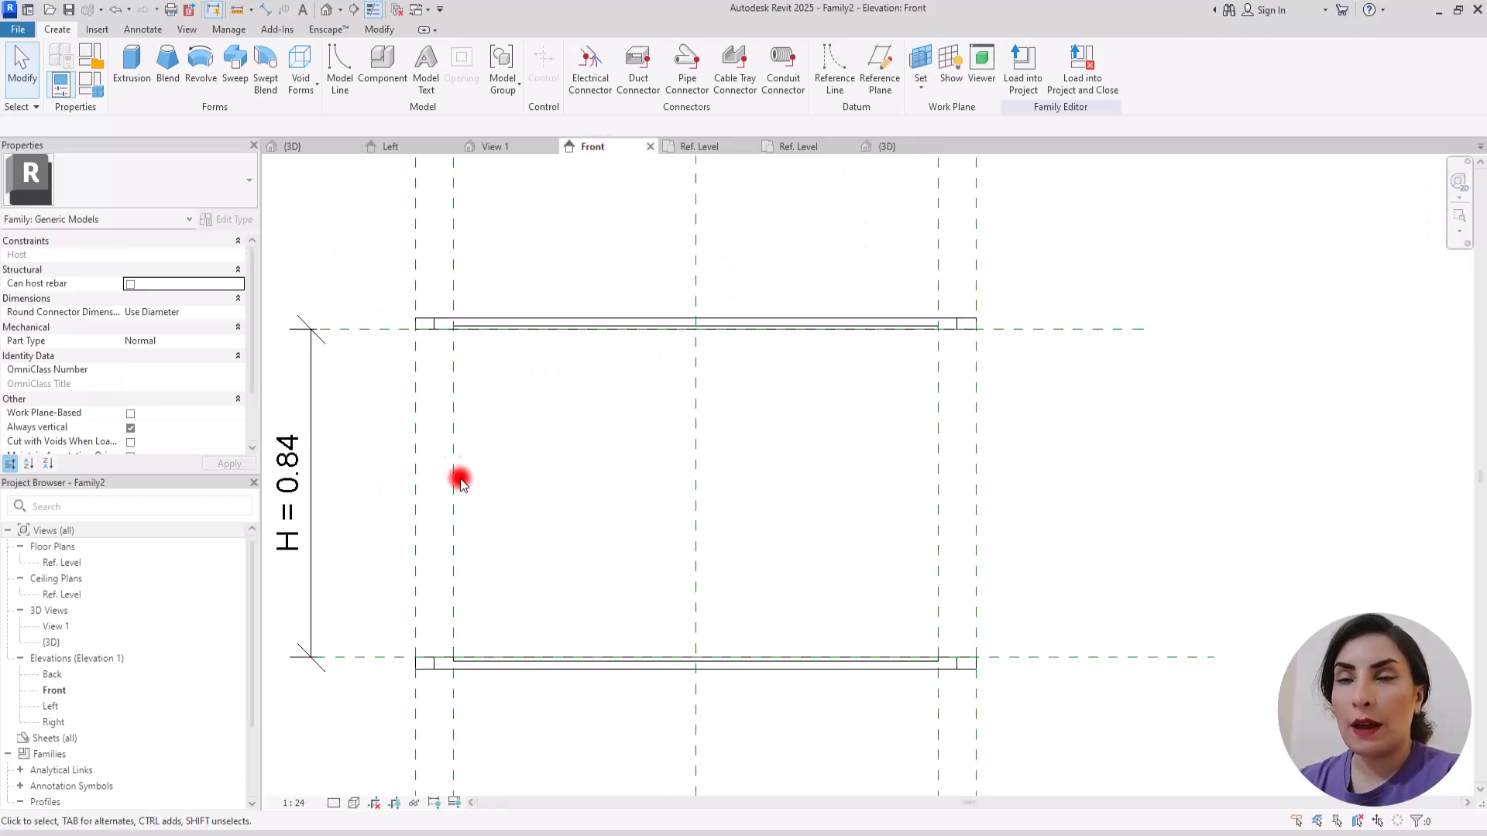
pyautogui.click(131, 62)
pyautogui.scroll(1, 878, 661)
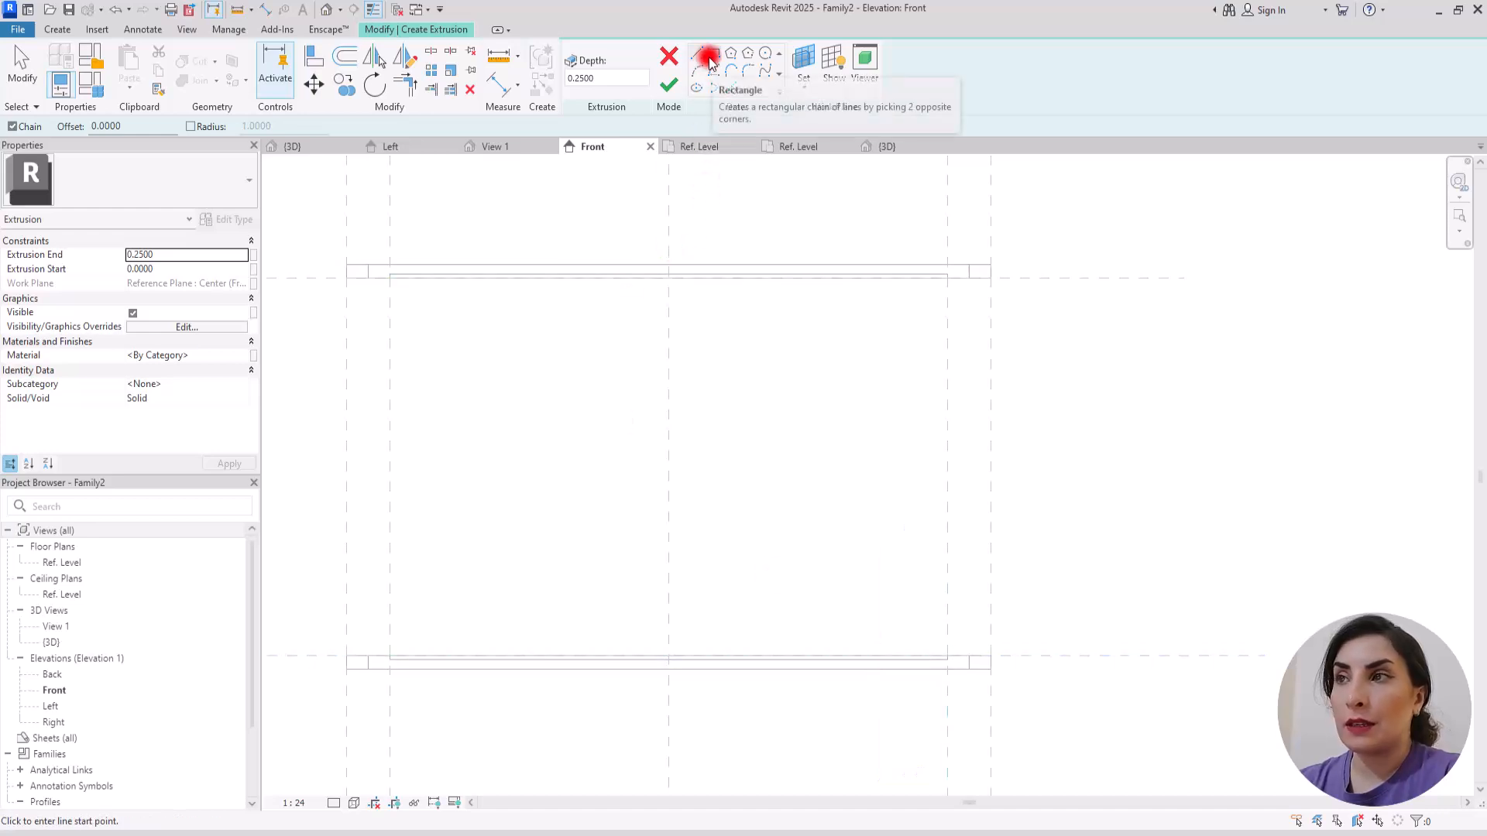
pyautogui.click(713, 52)
pyautogui.scroll(5, 426, 287)
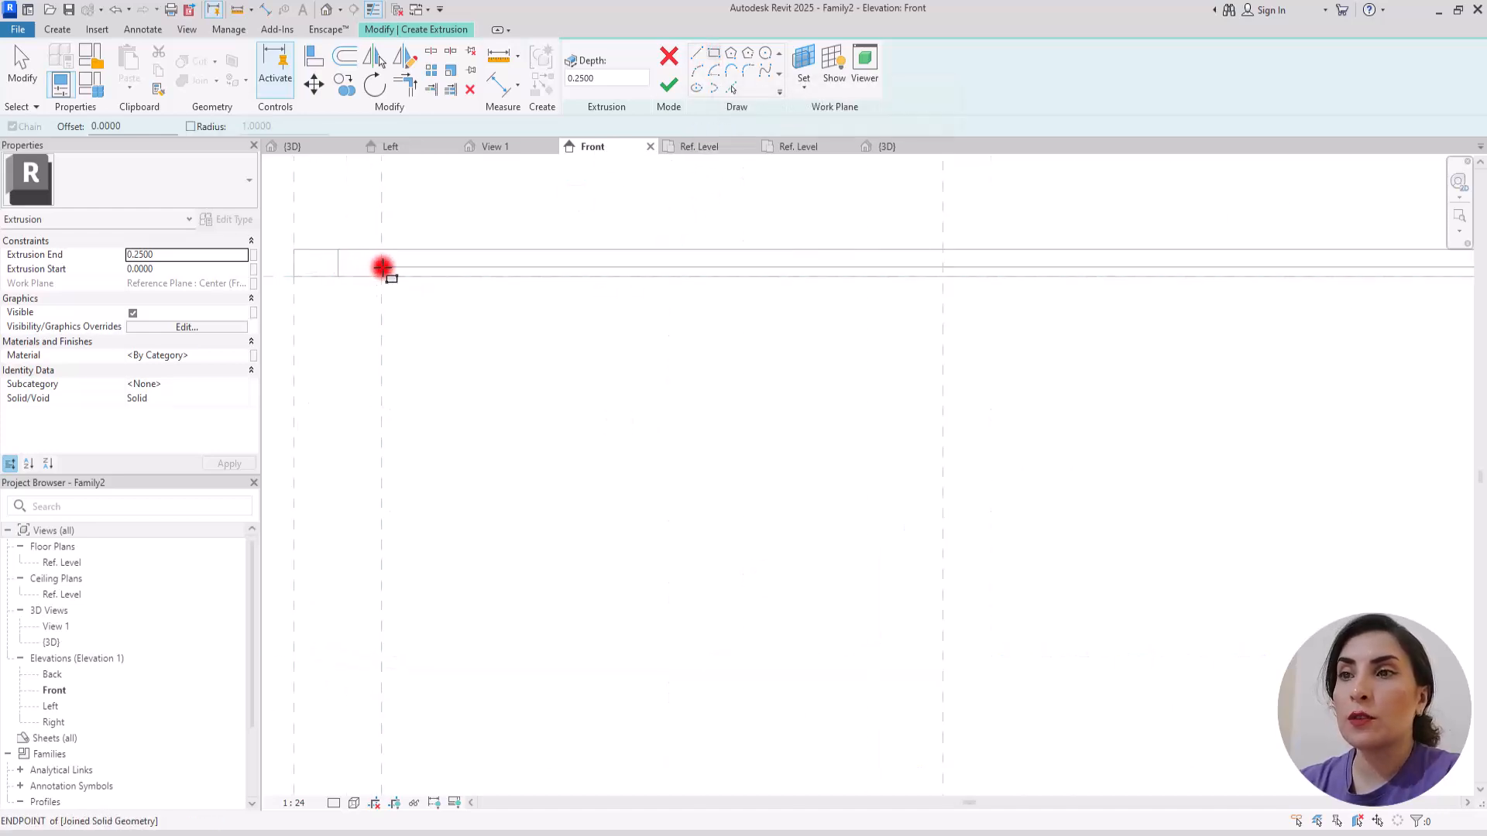
pyautogui.click(383, 269)
pyautogui.scroll(-4, 387, 319)
pyautogui.scroll(4, 1030, 752)
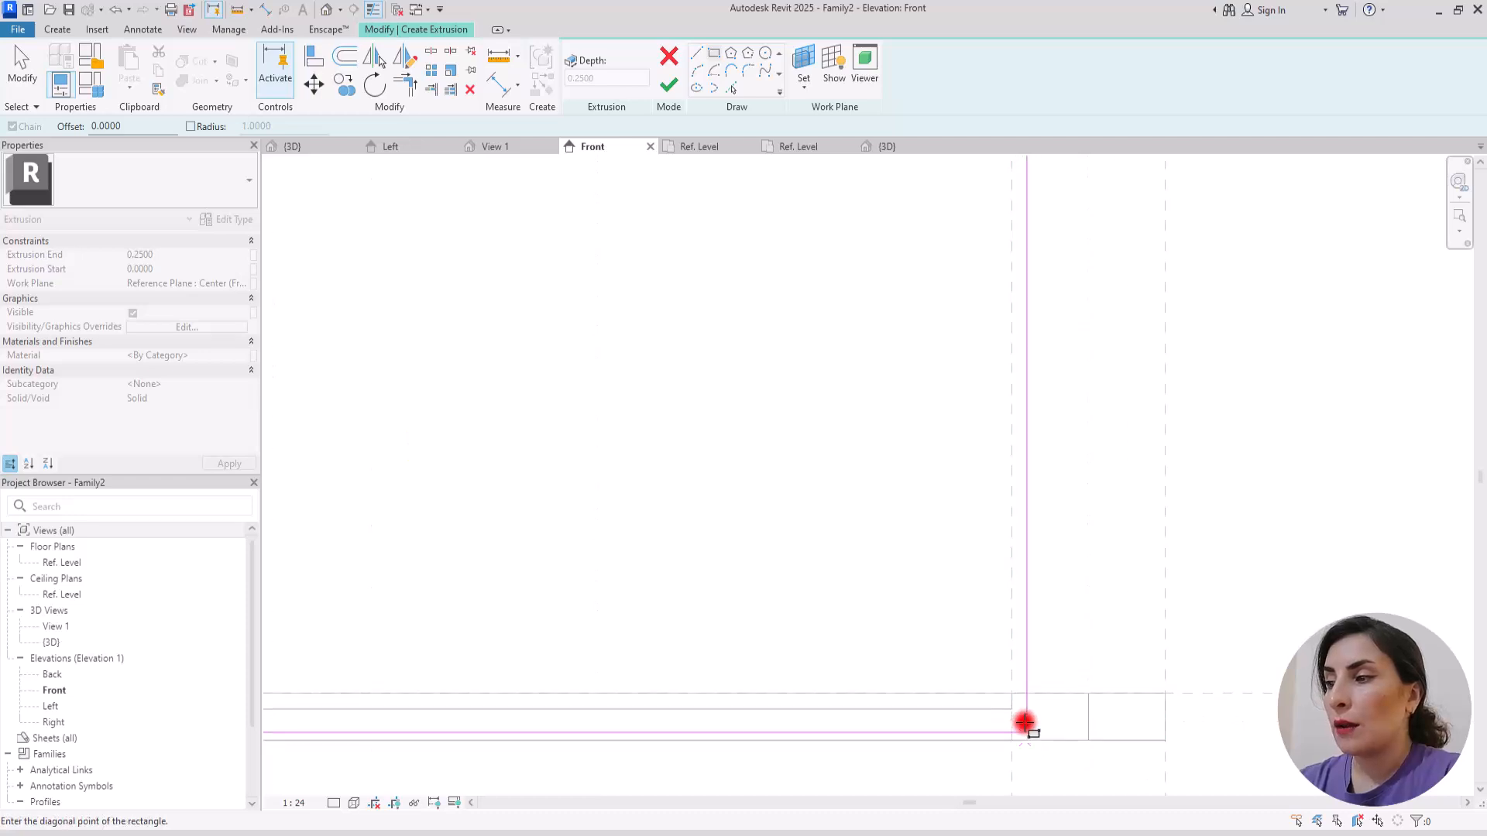
pyautogui.click(1013, 711)
pyautogui.scroll(-2, 1009, 710)
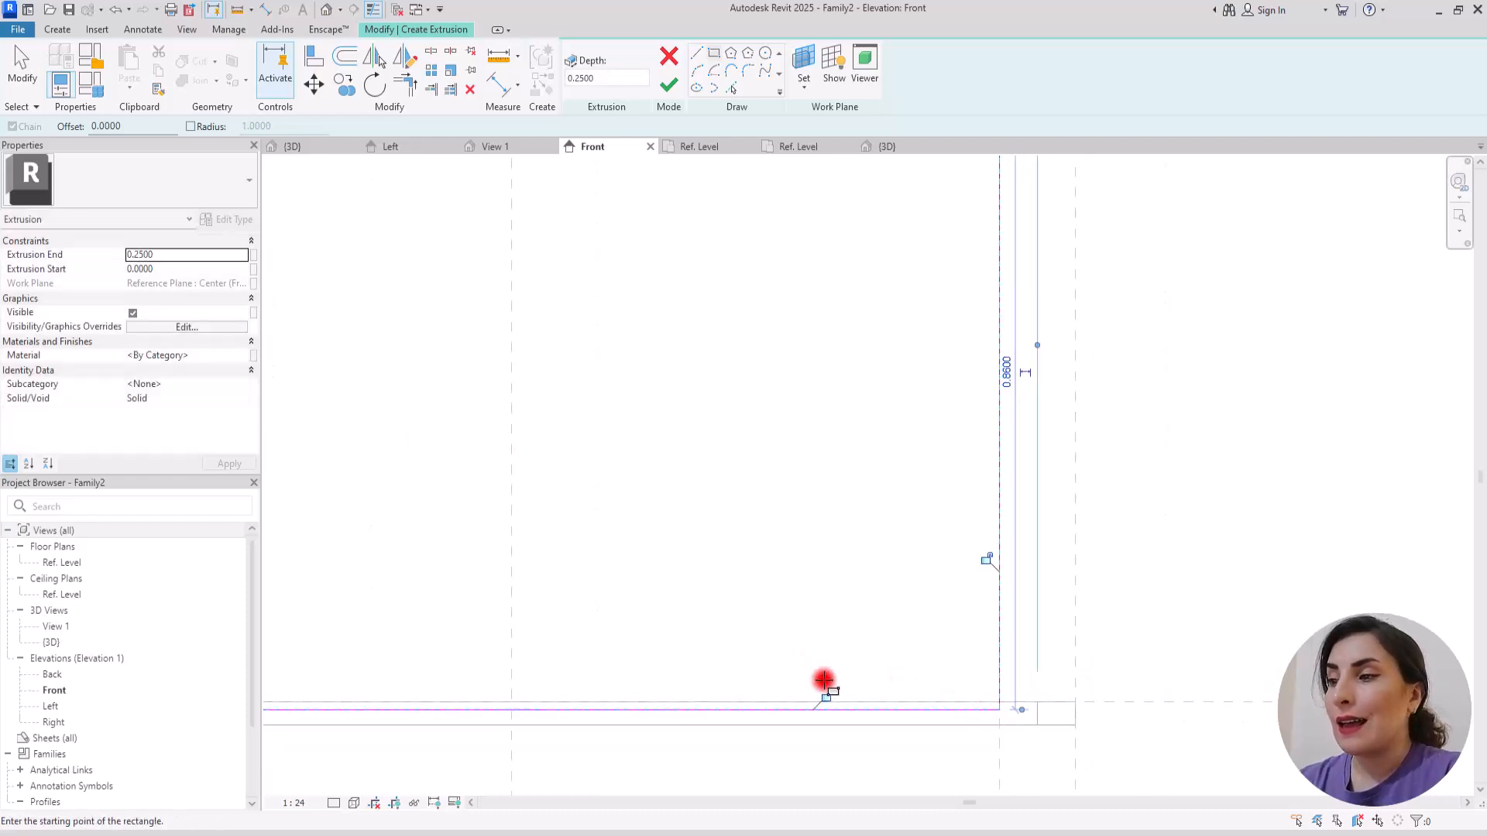
# Step: Lock the rectangle's sides to the rail grooves and offset reference planes, and finish the extrusion
pyautogui.click(829, 698)
pyautogui.click(975, 410)
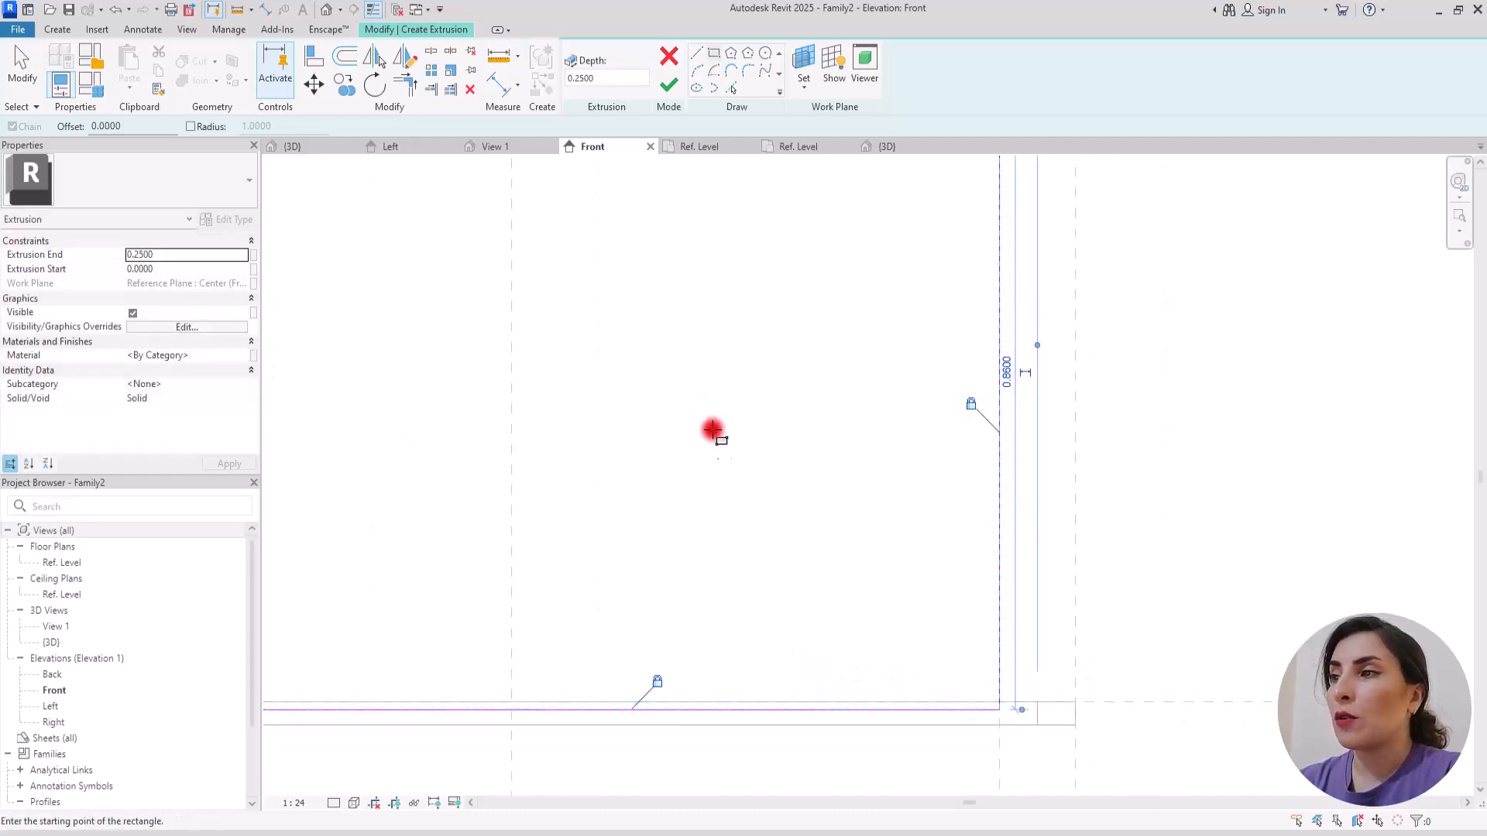
pyautogui.moveTo(713, 429); pyautogui.dragTo(872, 740, button='middle')
pyautogui.click(643, 369)
pyautogui.moveTo(498, 504); pyautogui.dragTo(987, 411, button='middle')
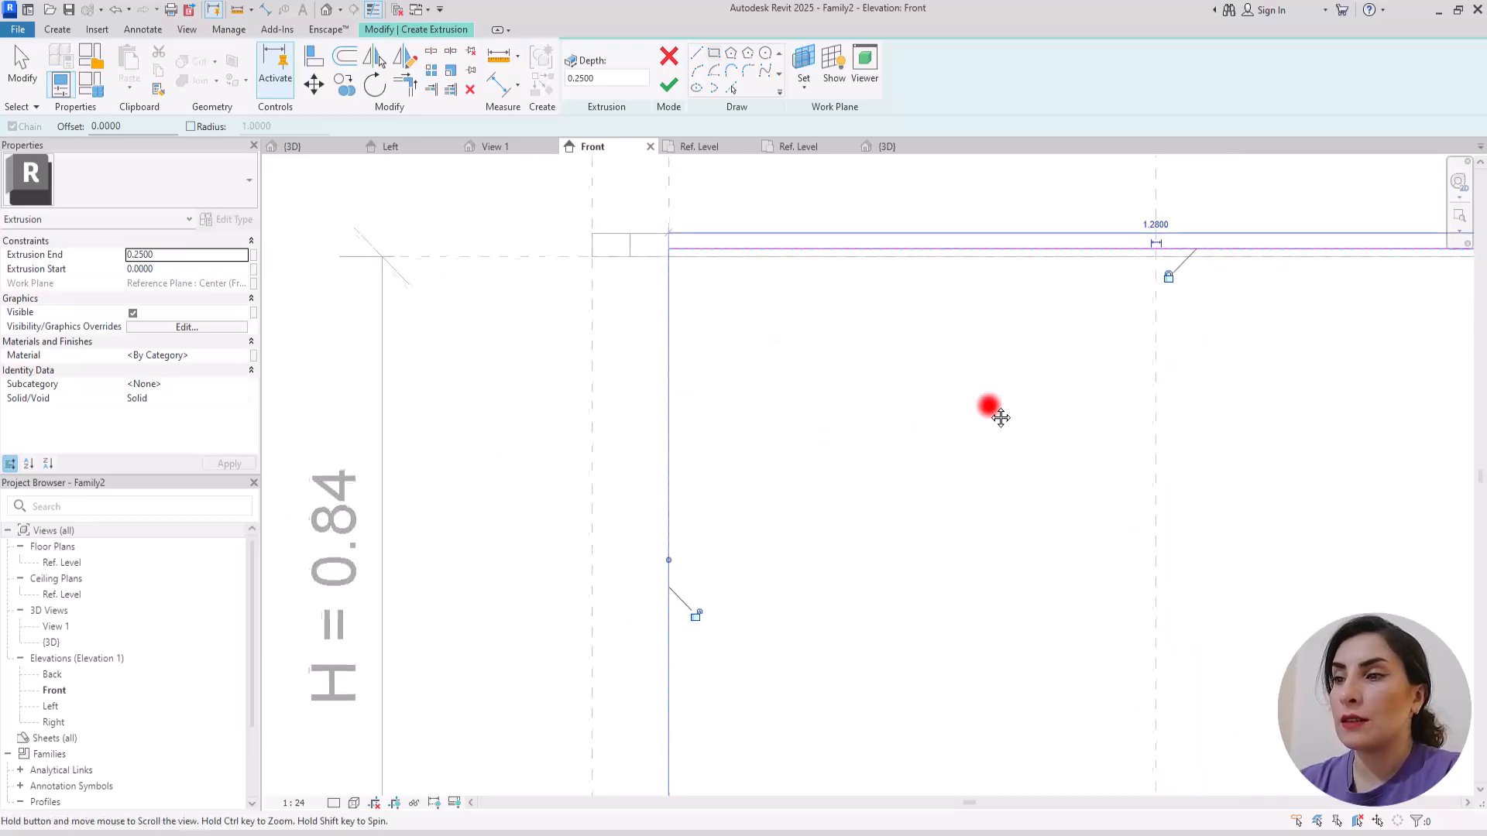
pyautogui.press('Escape')
pyautogui.press('Escape')
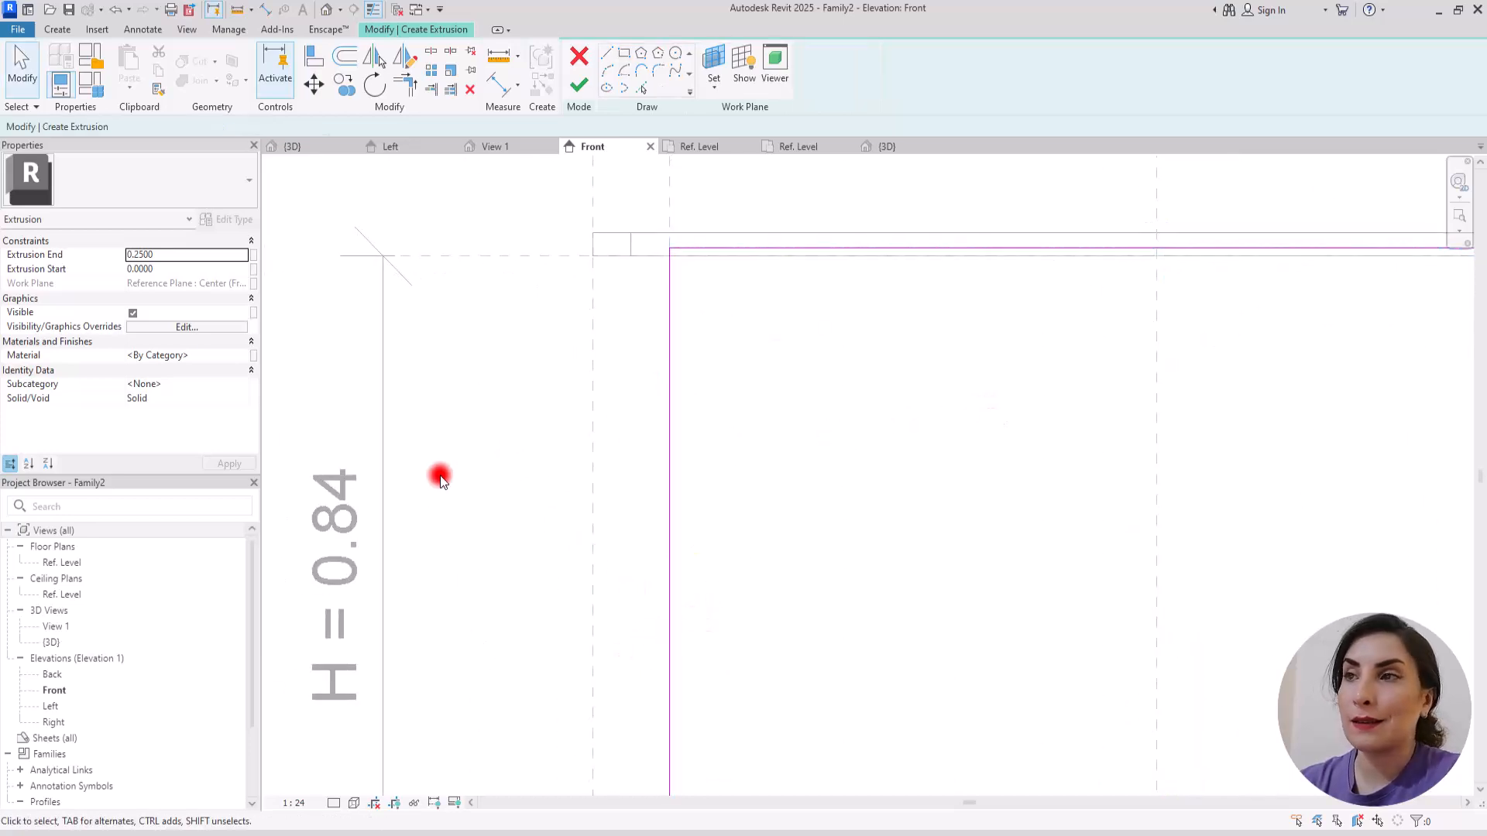
pyautogui.click(579, 85)
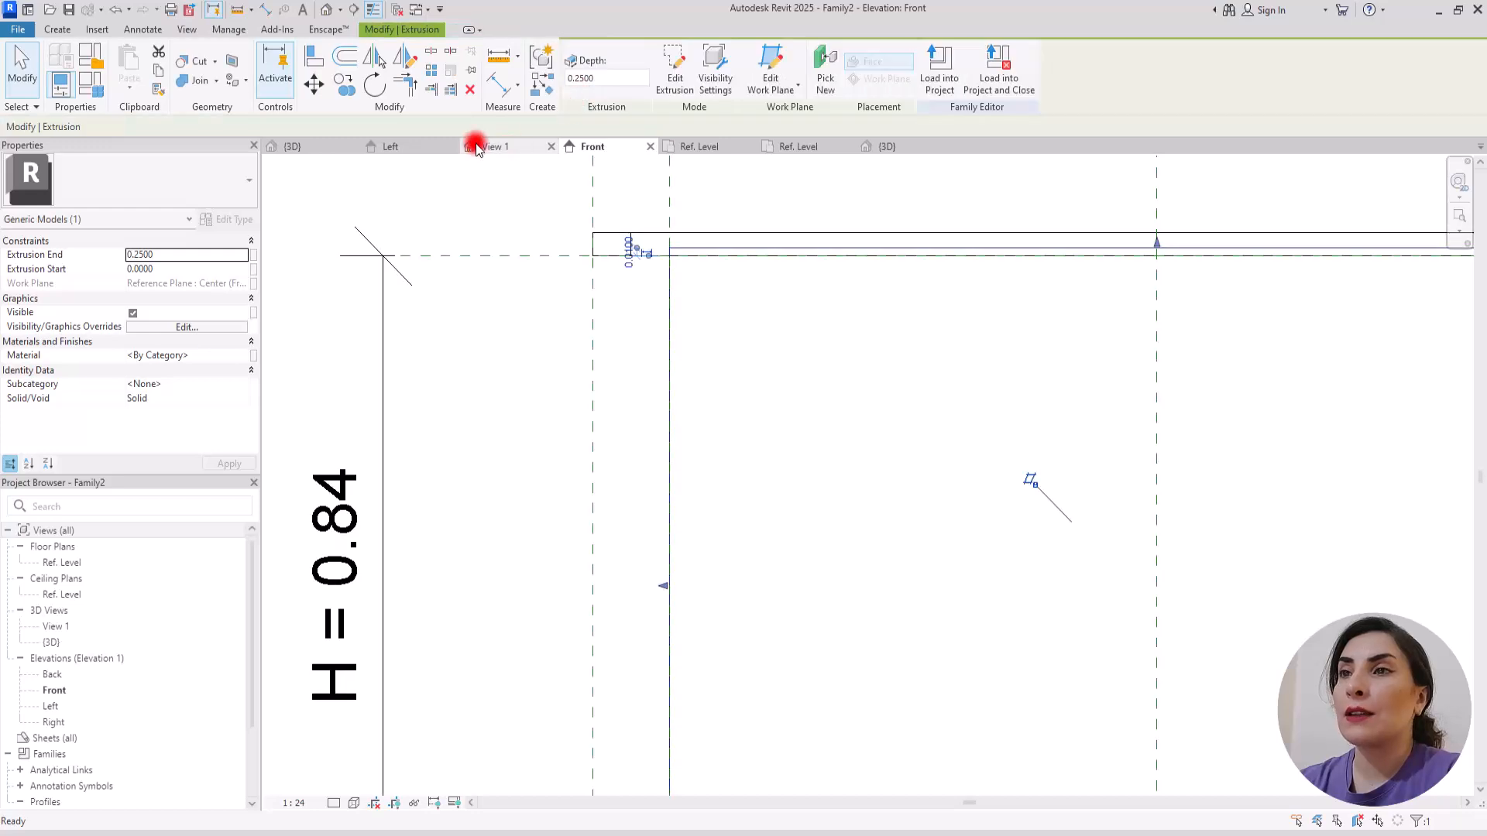
# Step: In the Left elevation, align and lock the panel's front face to the outer edge of the top rail groove
pyautogui.click(417, 147)
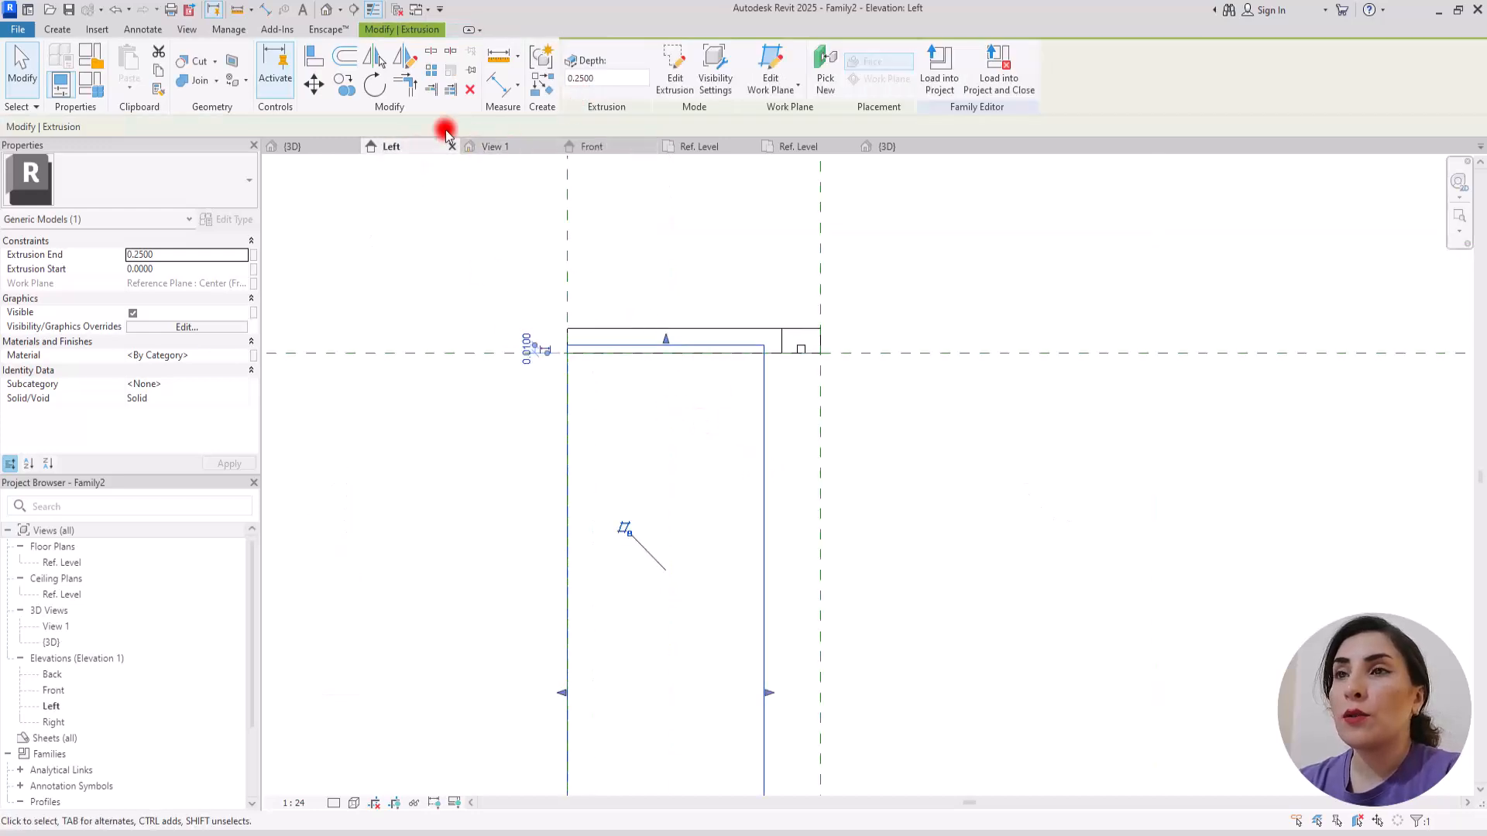
pyautogui.click(308, 56)
pyautogui.scroll(3, 830, 329)
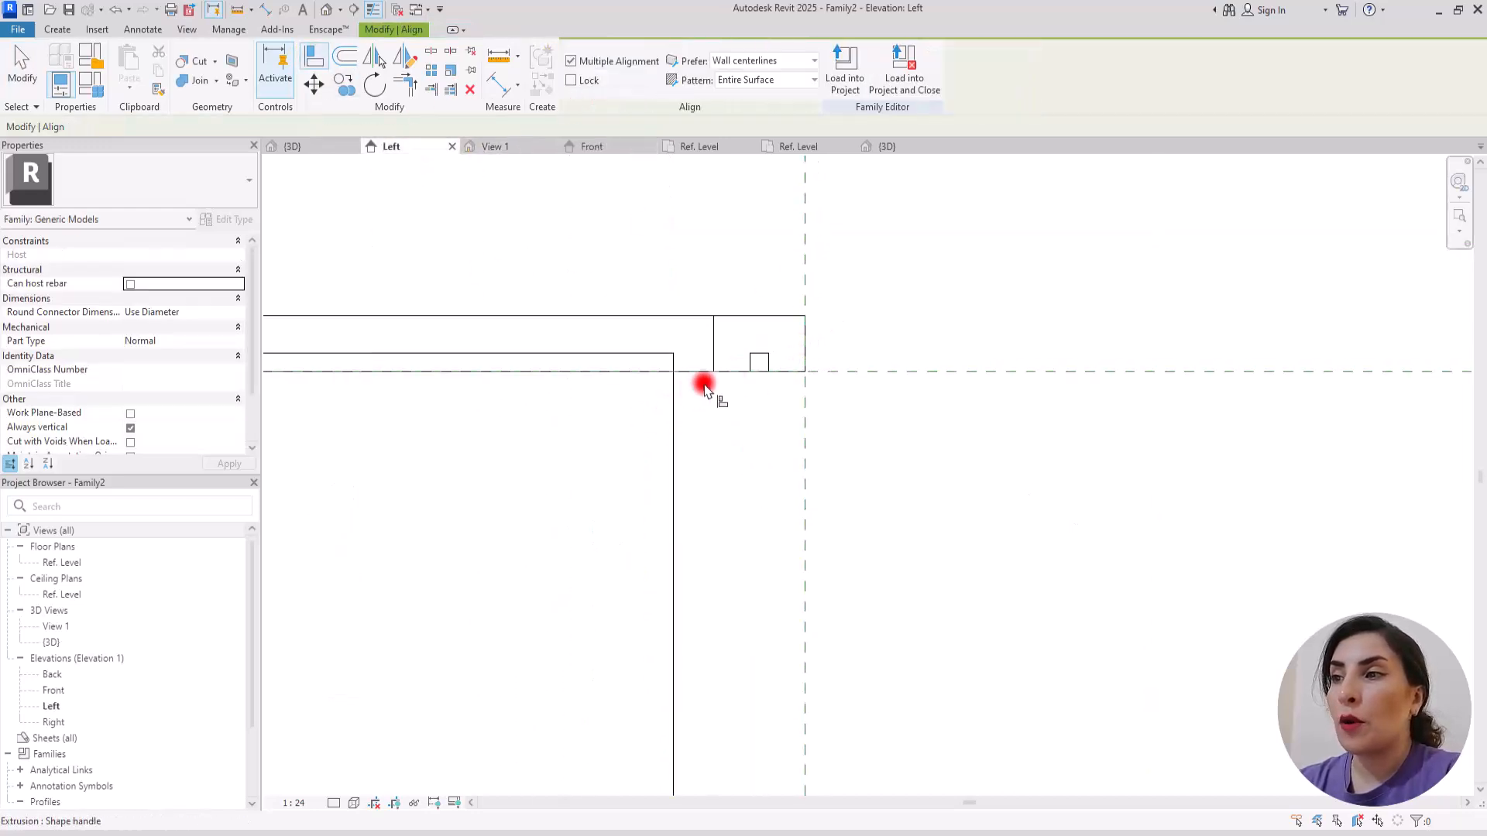
pyautogui.click(769, 364)
pyautogui.click(672, 410)
pyautogui.click(793, 604)
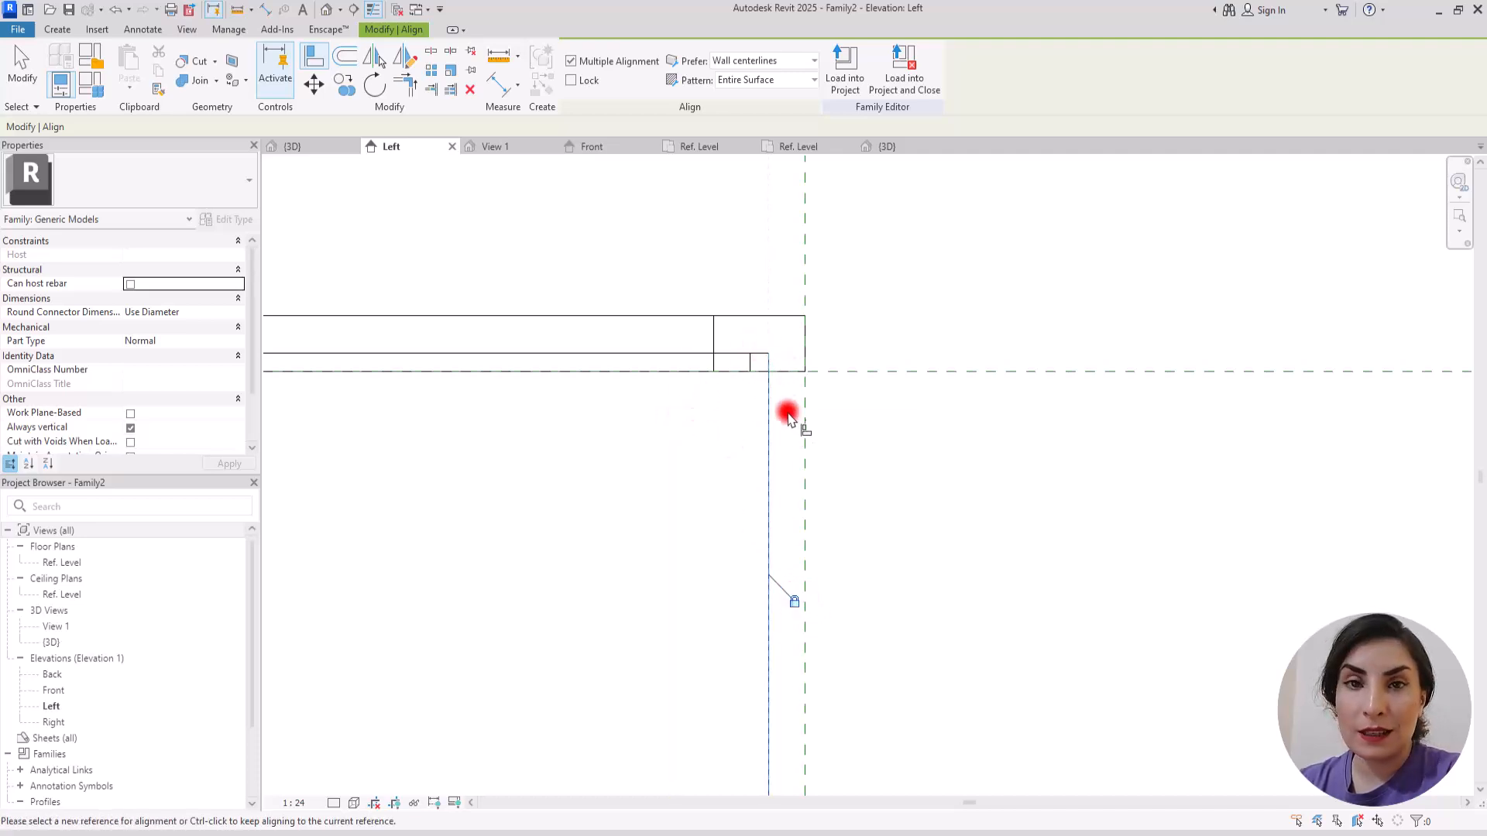
# Step: Align and lock the panel's back face to the inner edge of the top rail groove
pyautogui.moveTo(567, 517); pyautogui.dragTo(936, 457, button='middle')
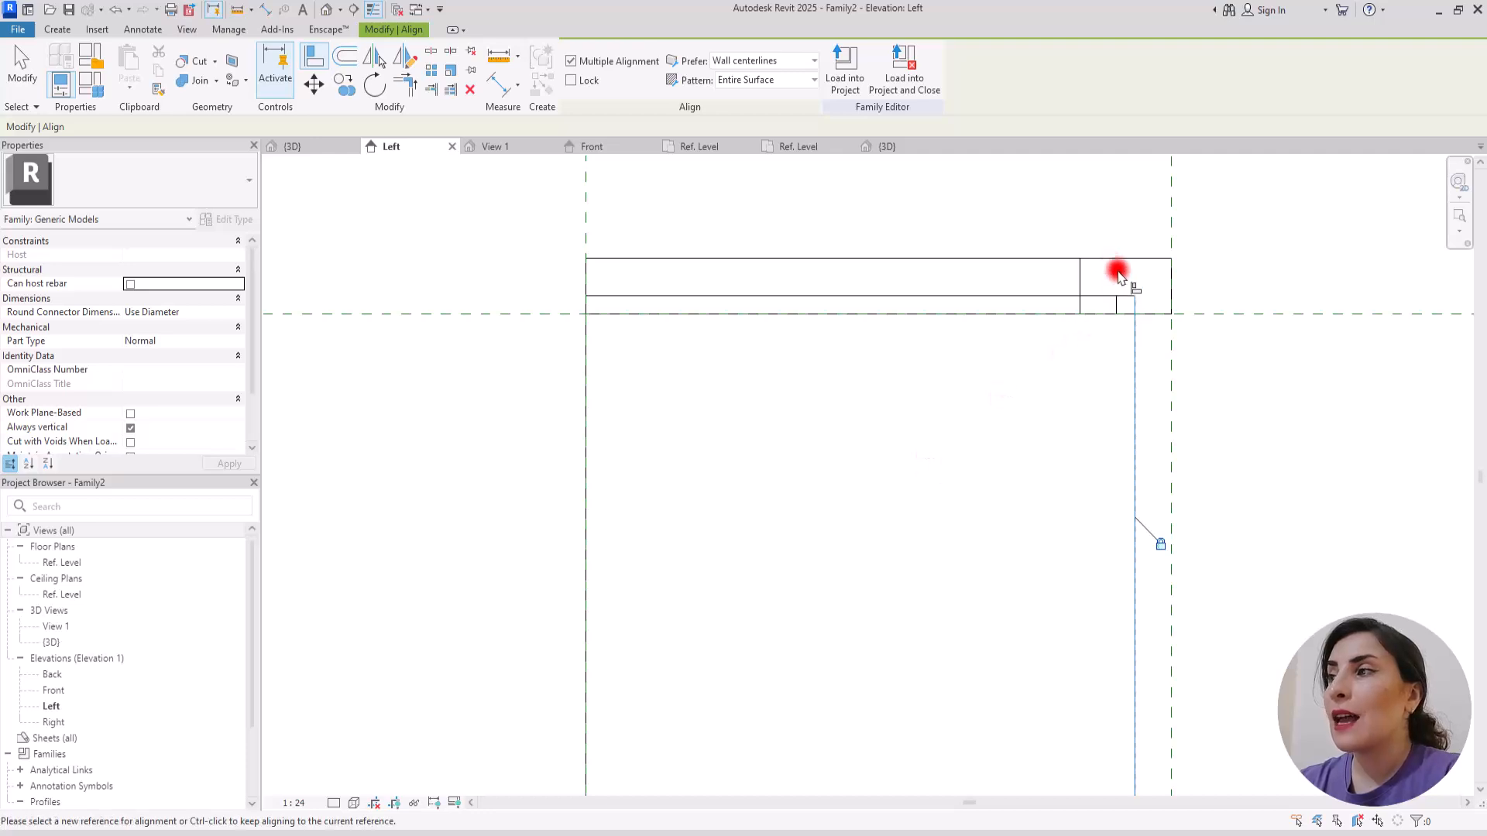
pyautogui.click(1117, 306)
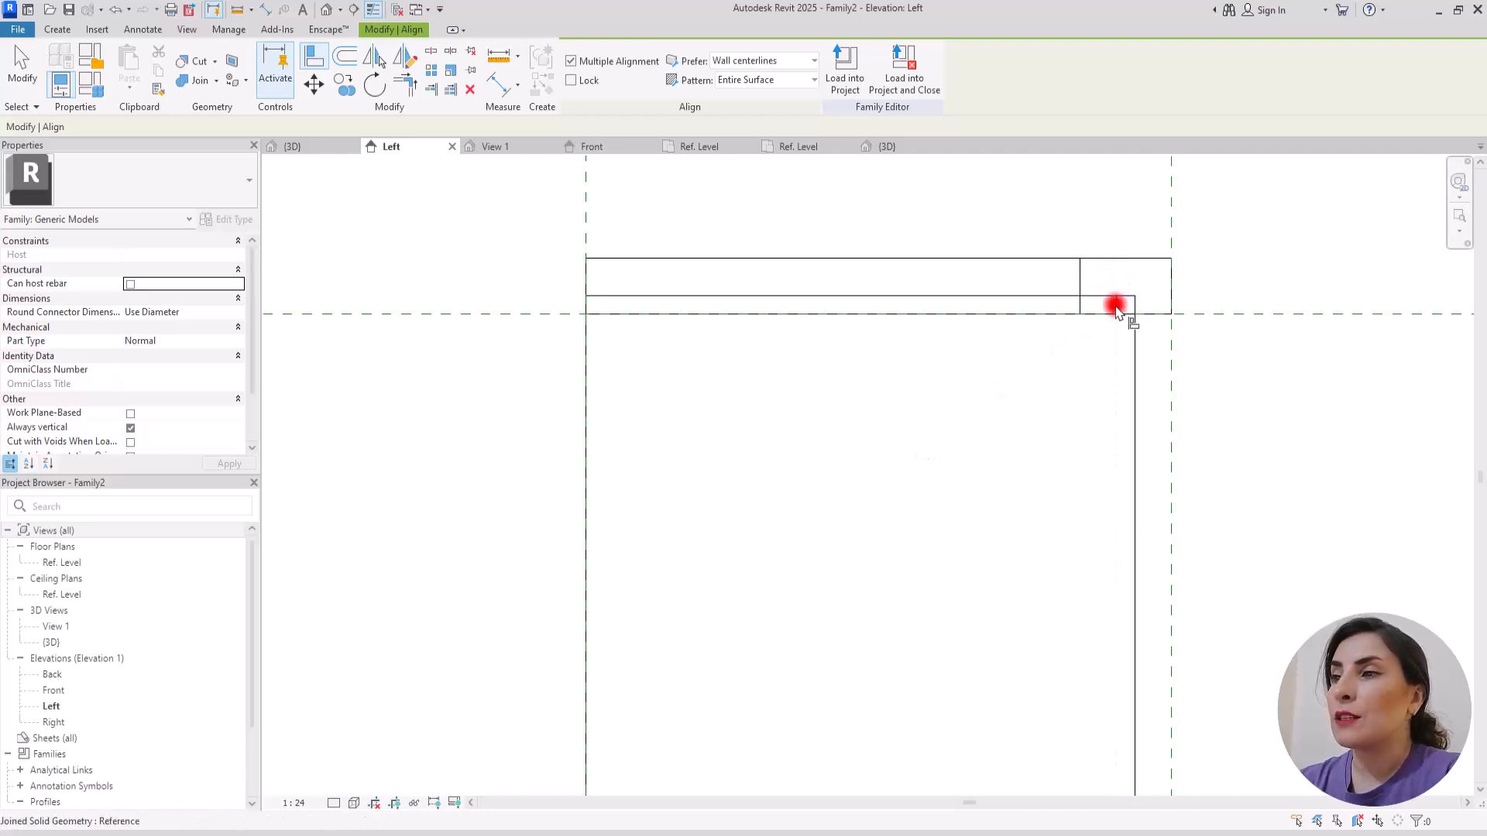
pyautogui.click(586, 402)
pyautogui.click(1091, 518)
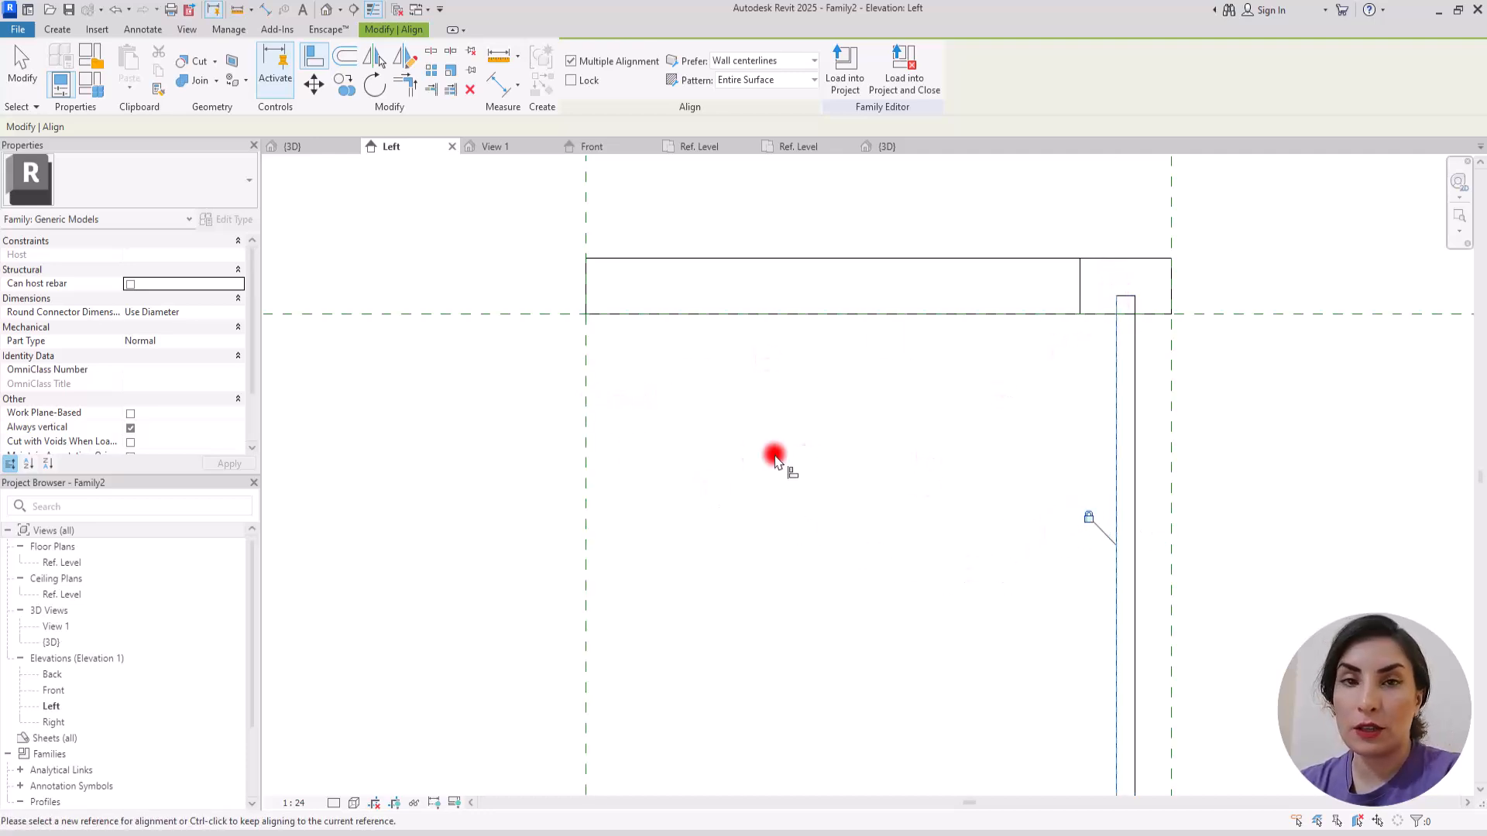
pyautogui.press('Escape')
pyautogui.press('Escape')
pyautogui.scroll(-3, 597, 297)
pyautogui.scroll(-3, 746, 250)
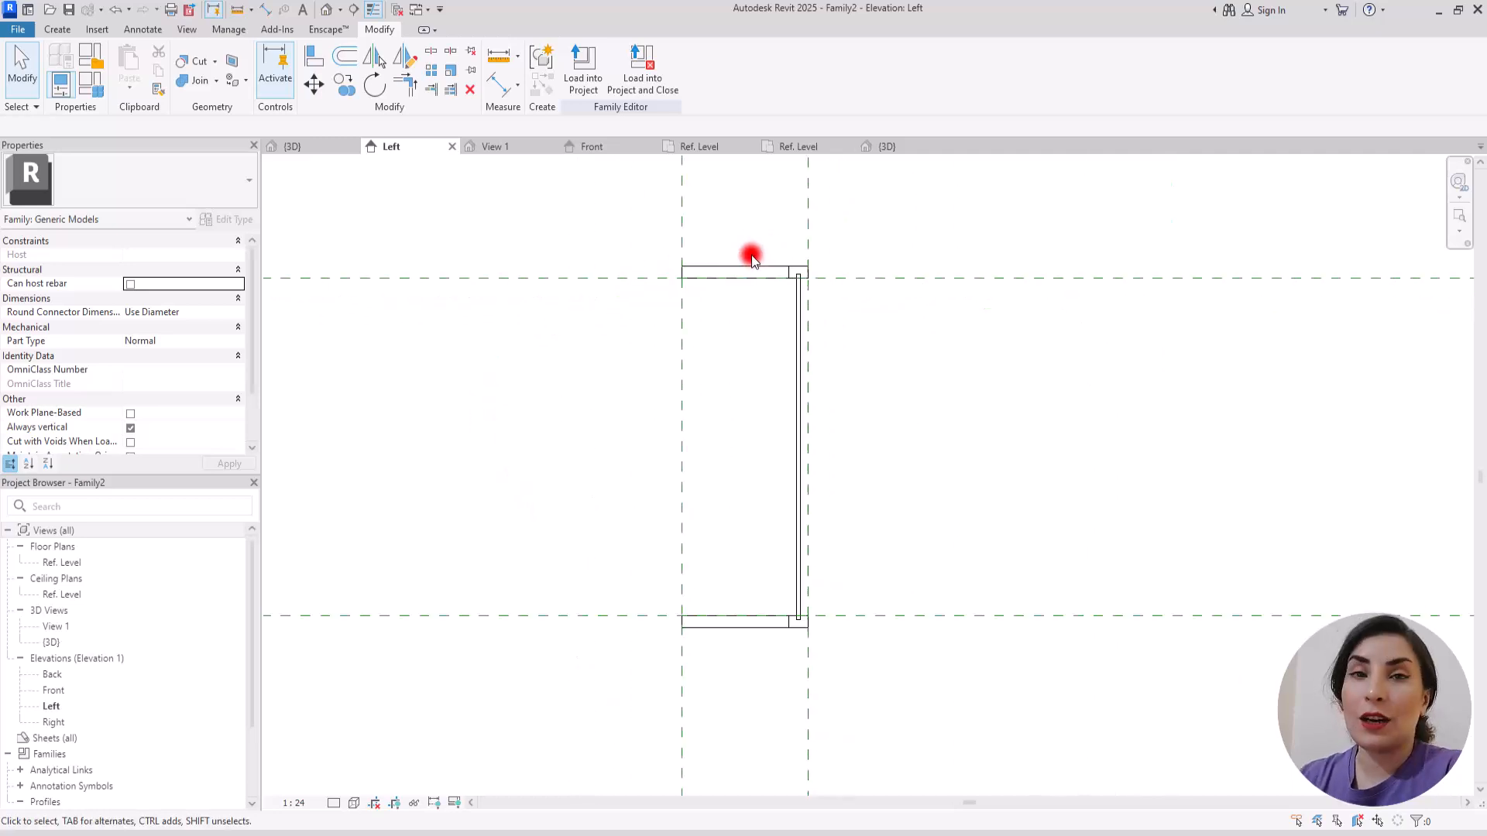
# Step: In the 3D view, associate the panel's material with a new type parameter named Glass
pyautogui.click(880, 153)
pyautogui.keyDown('shift'); pyautogui.moveTo(819, 557); pyautogui.dragTo(782, 623, button='middle'); pyautogui.keyUp('shift')
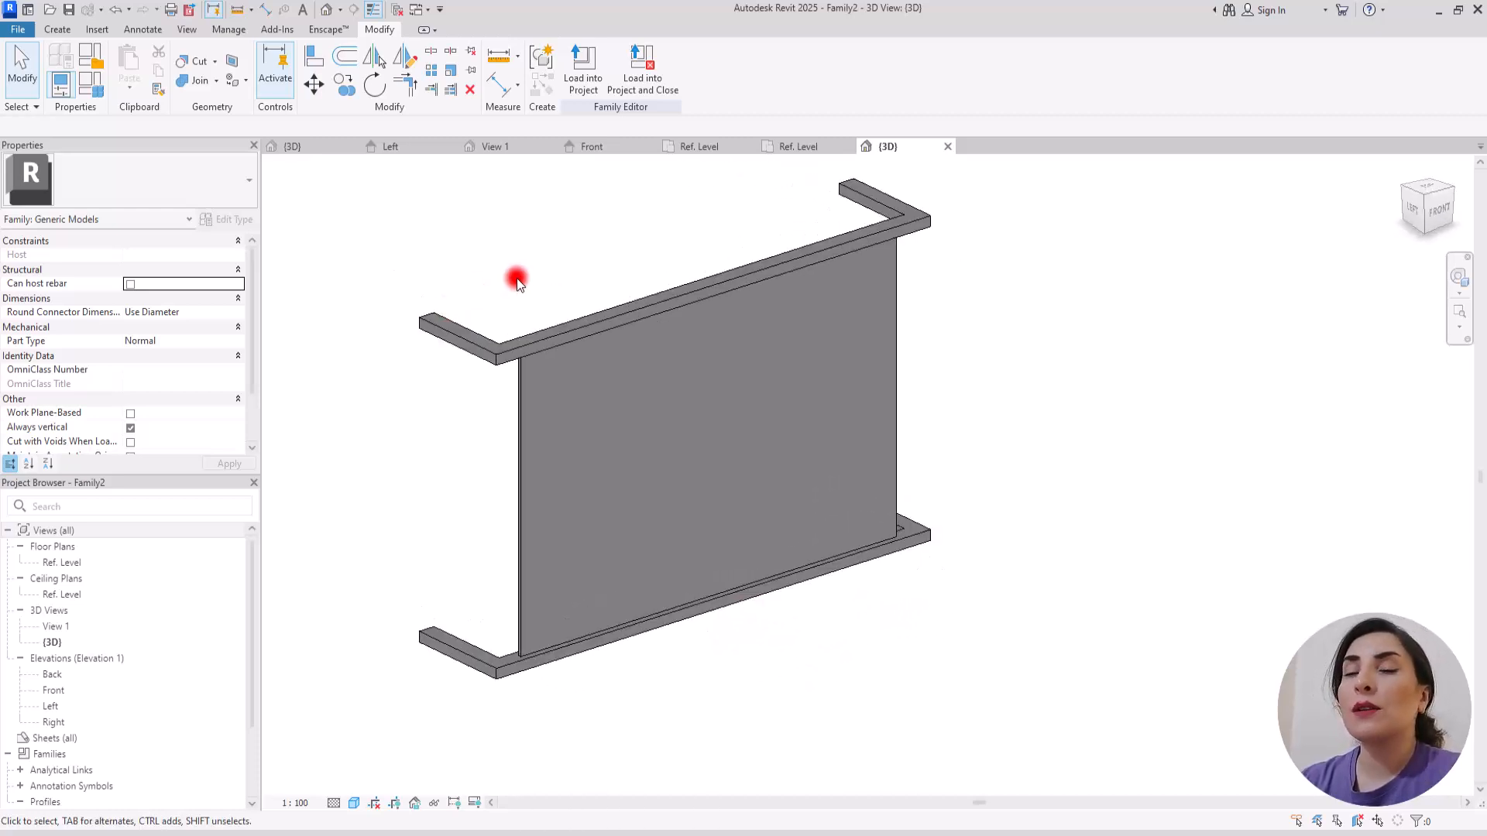
pyautogui.click(519, 429)
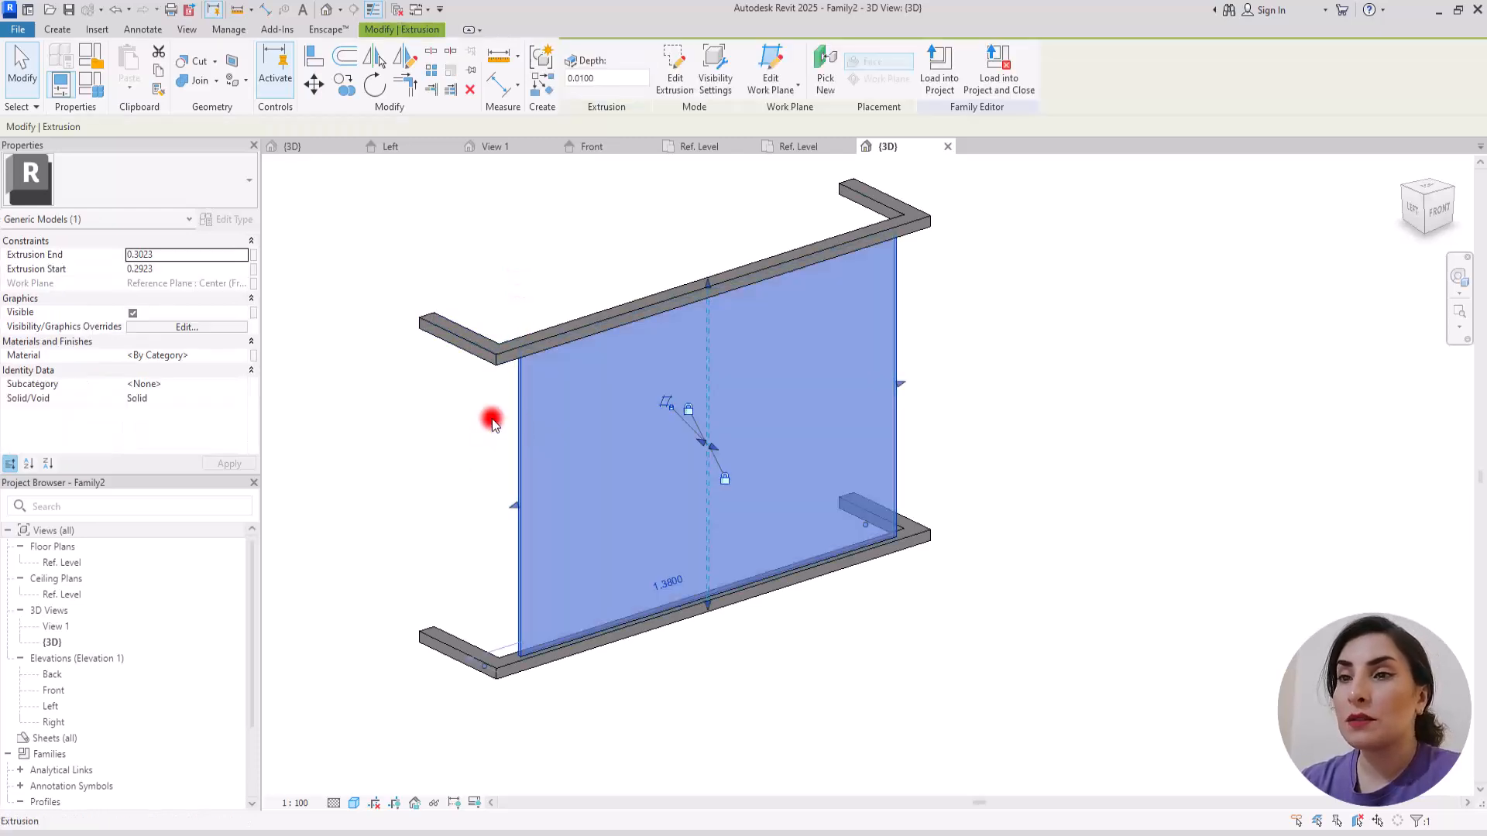
pyautogui.click(253, 355)
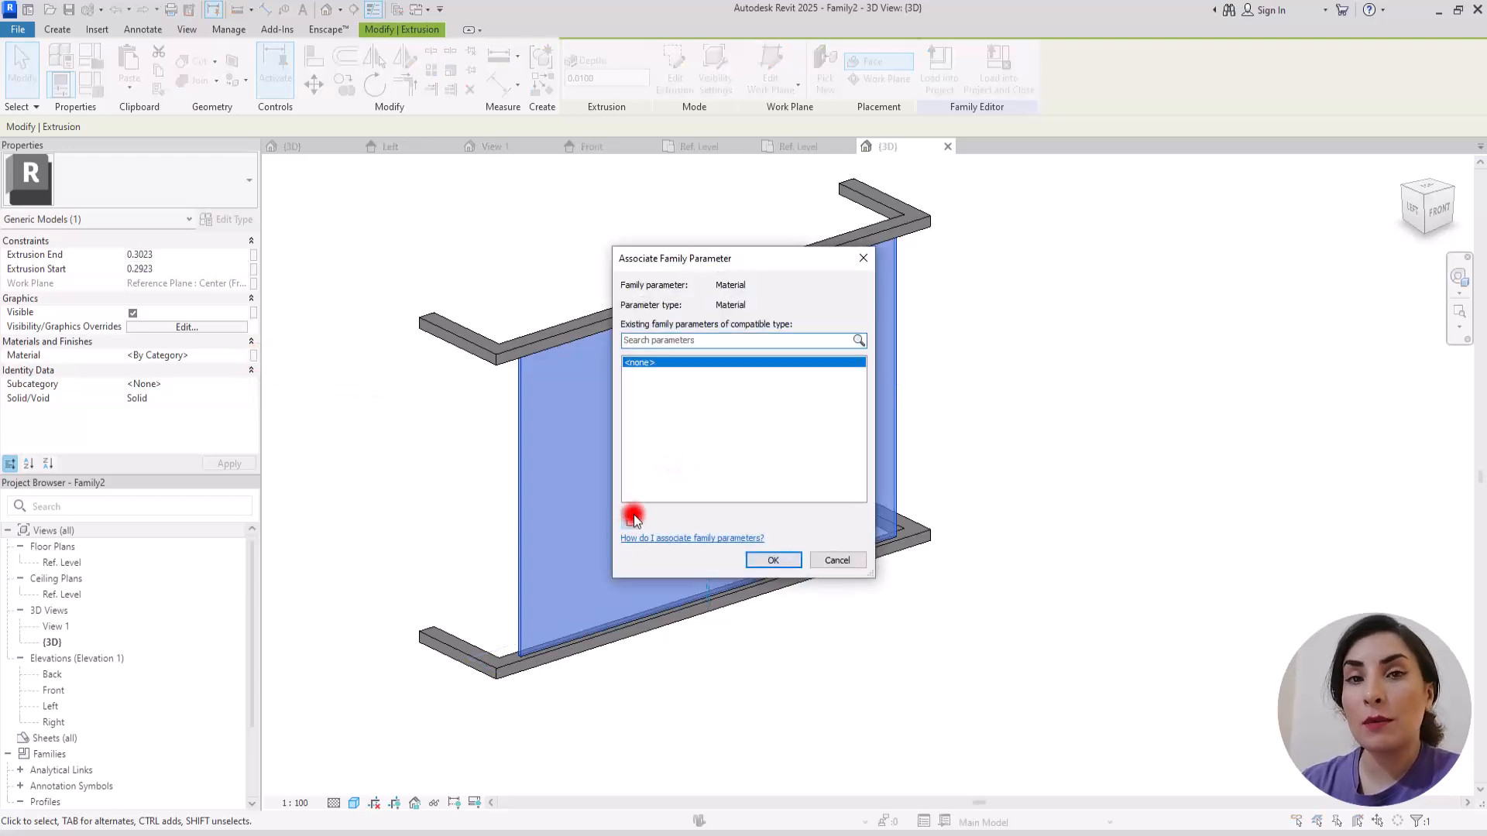
pyautogui.click(631, 517)
pyautogui.write('Glass')
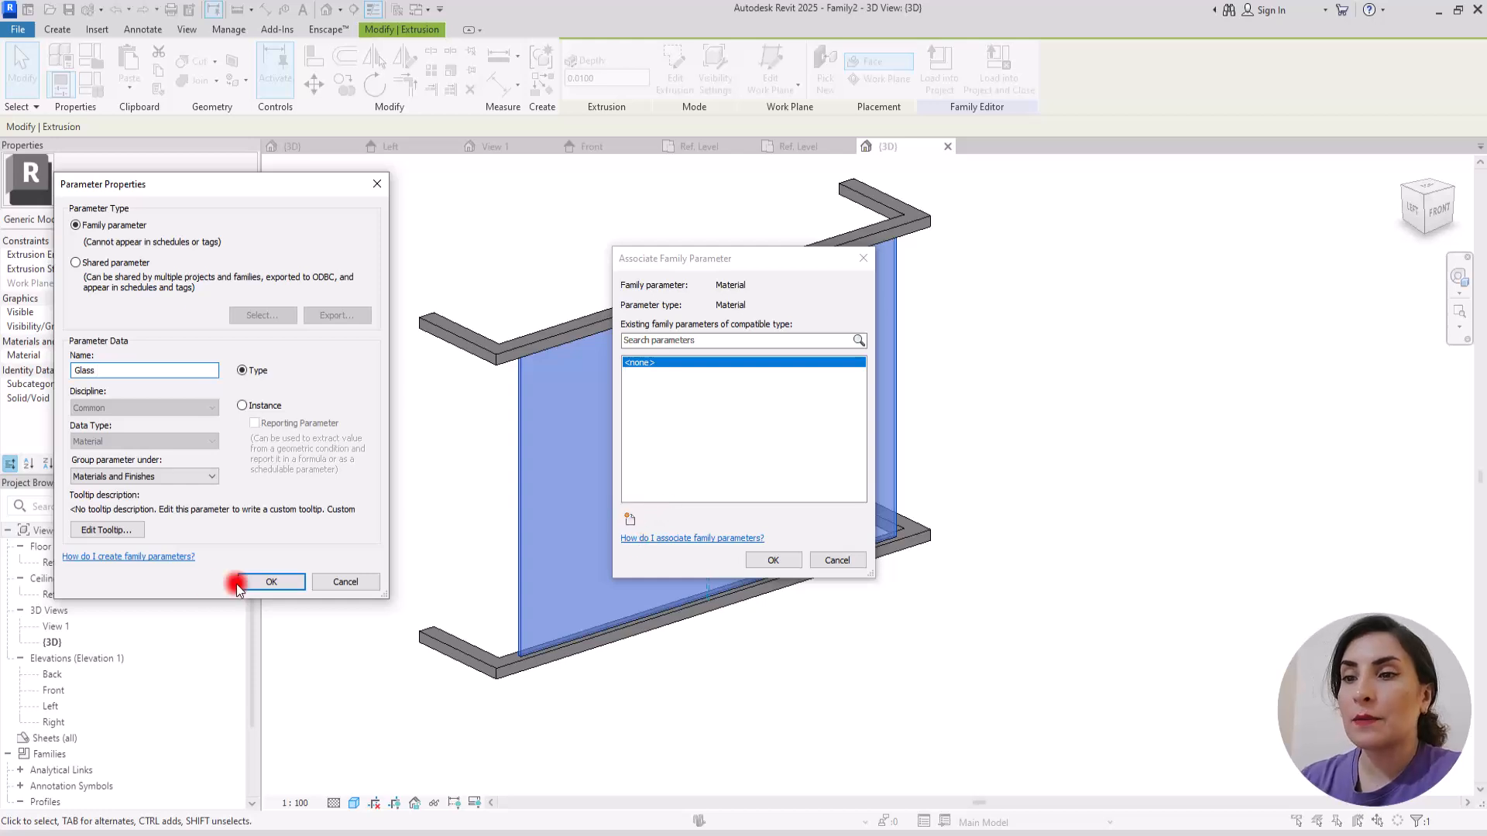
pyautogui.click(269, 581)
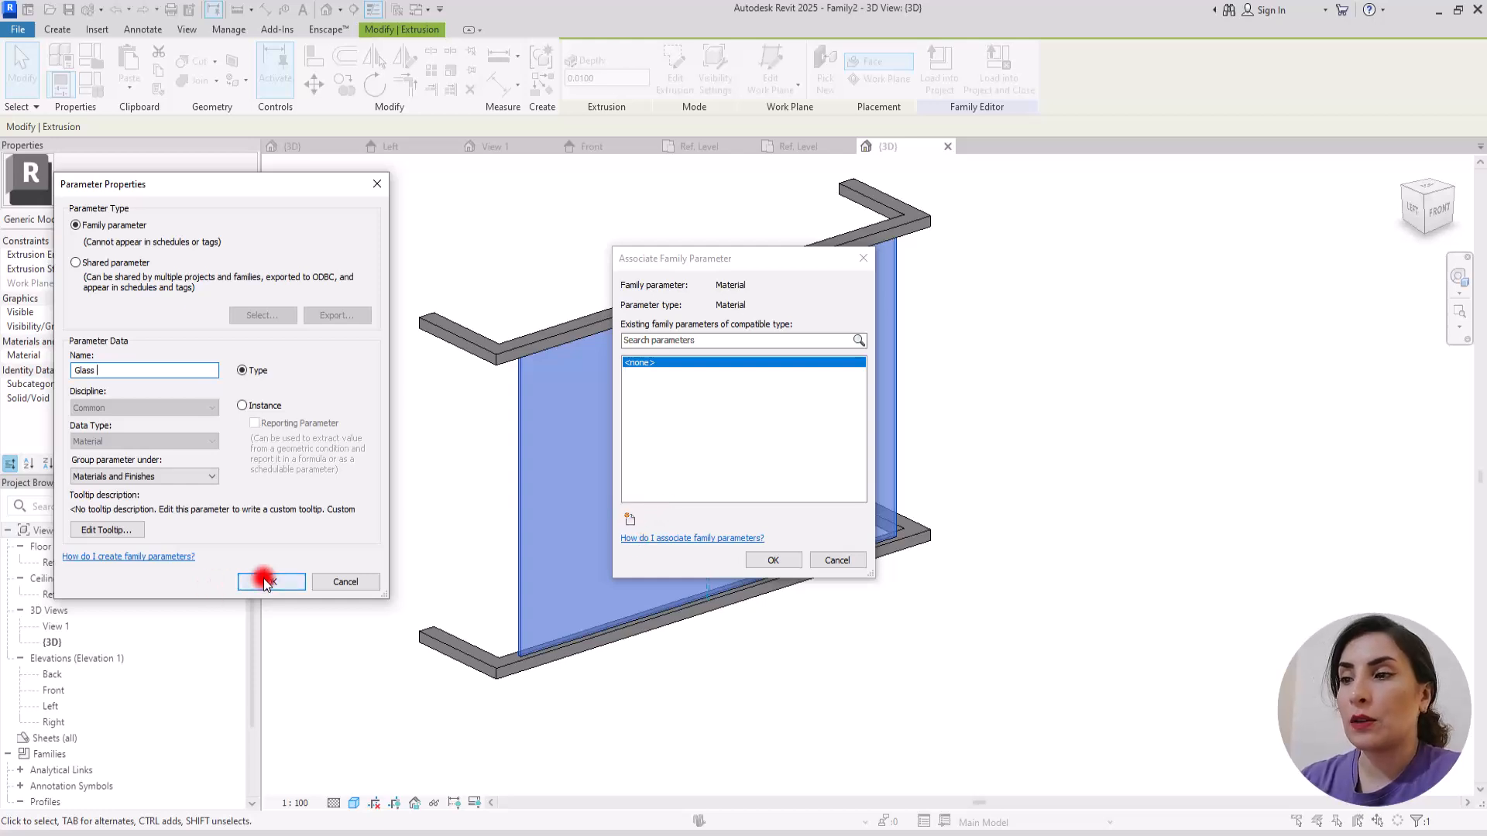
pyautogui.click(771, 560)
pyautogui.click(401, 268)
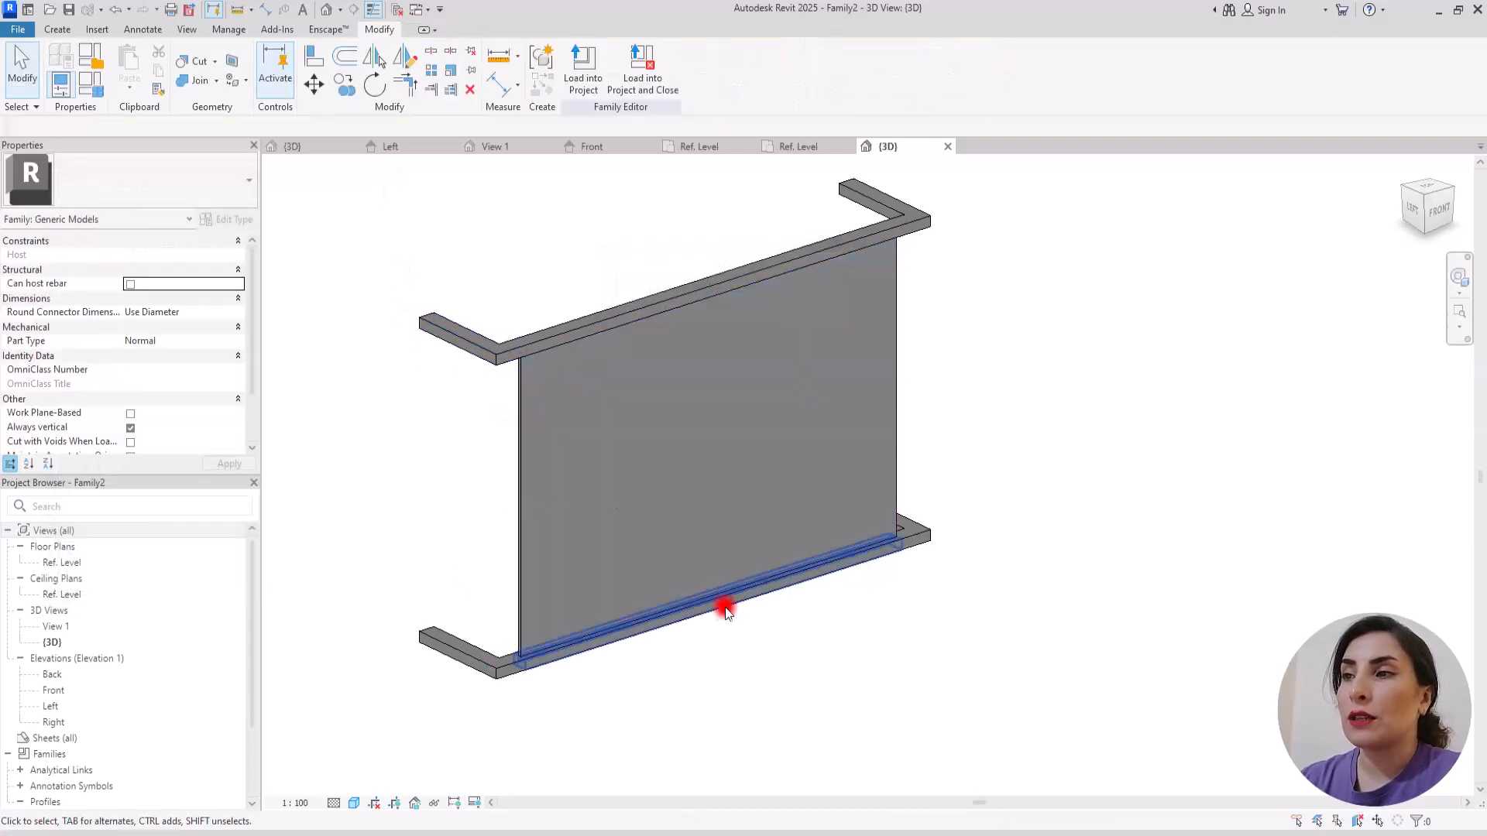
# Step: Associate the material of all six rail sweeps with a new type parameter named Profile
pyautogui.scroll(-1, 725, 602)
pyautogui.moveTo(430, 249); pyautogui.dragTo(984, 444)
pyautogui.keyDown('ctrl'); pyautogui.moveTo(411, 498); pyautogui.dragTo(1018, 728); pyautogui.keyUp('ctrl')
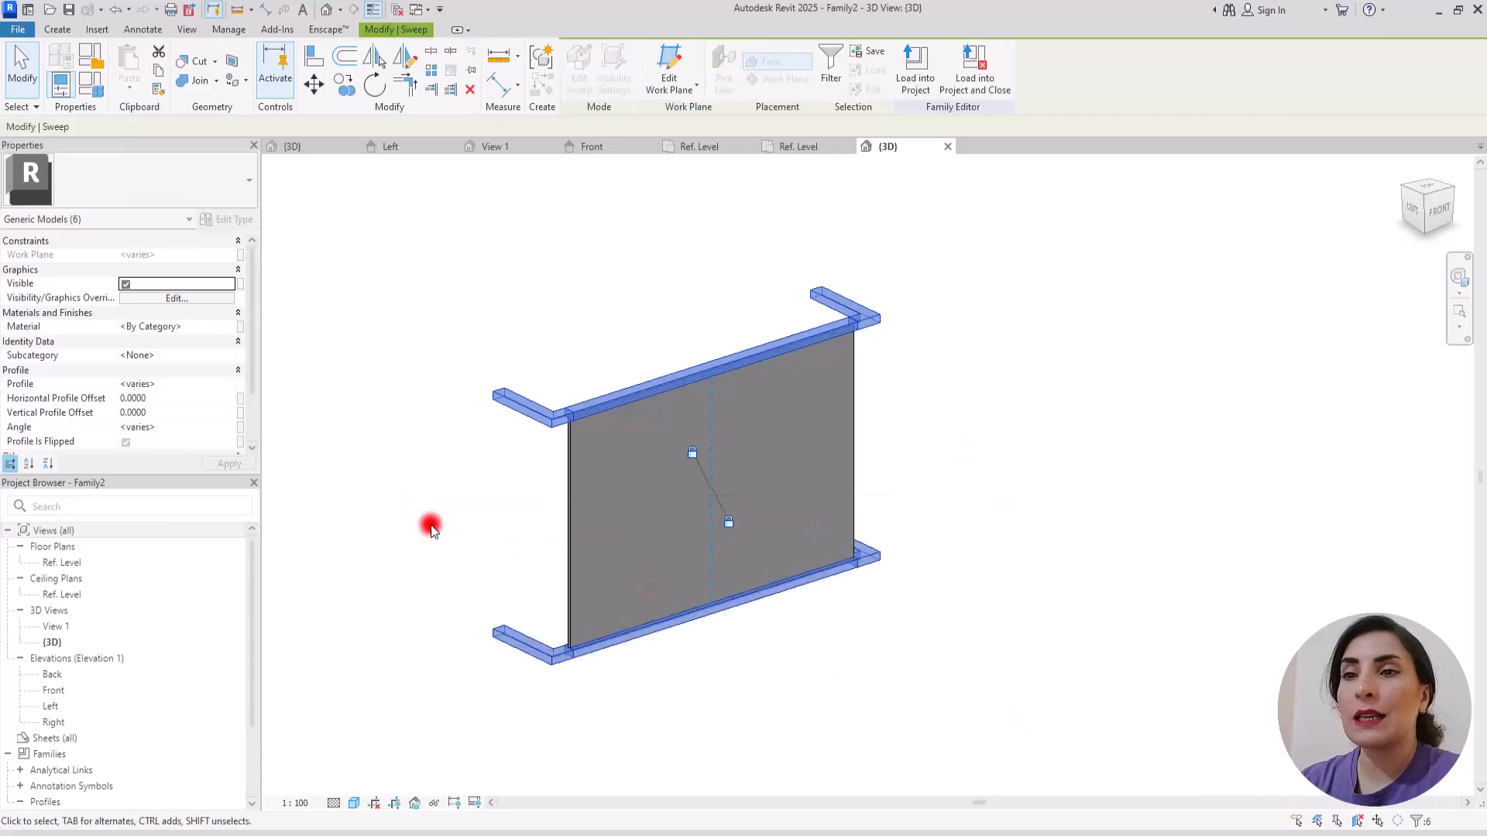
pyautogui.click(240, 327)
pyautogui.click(632, 522)
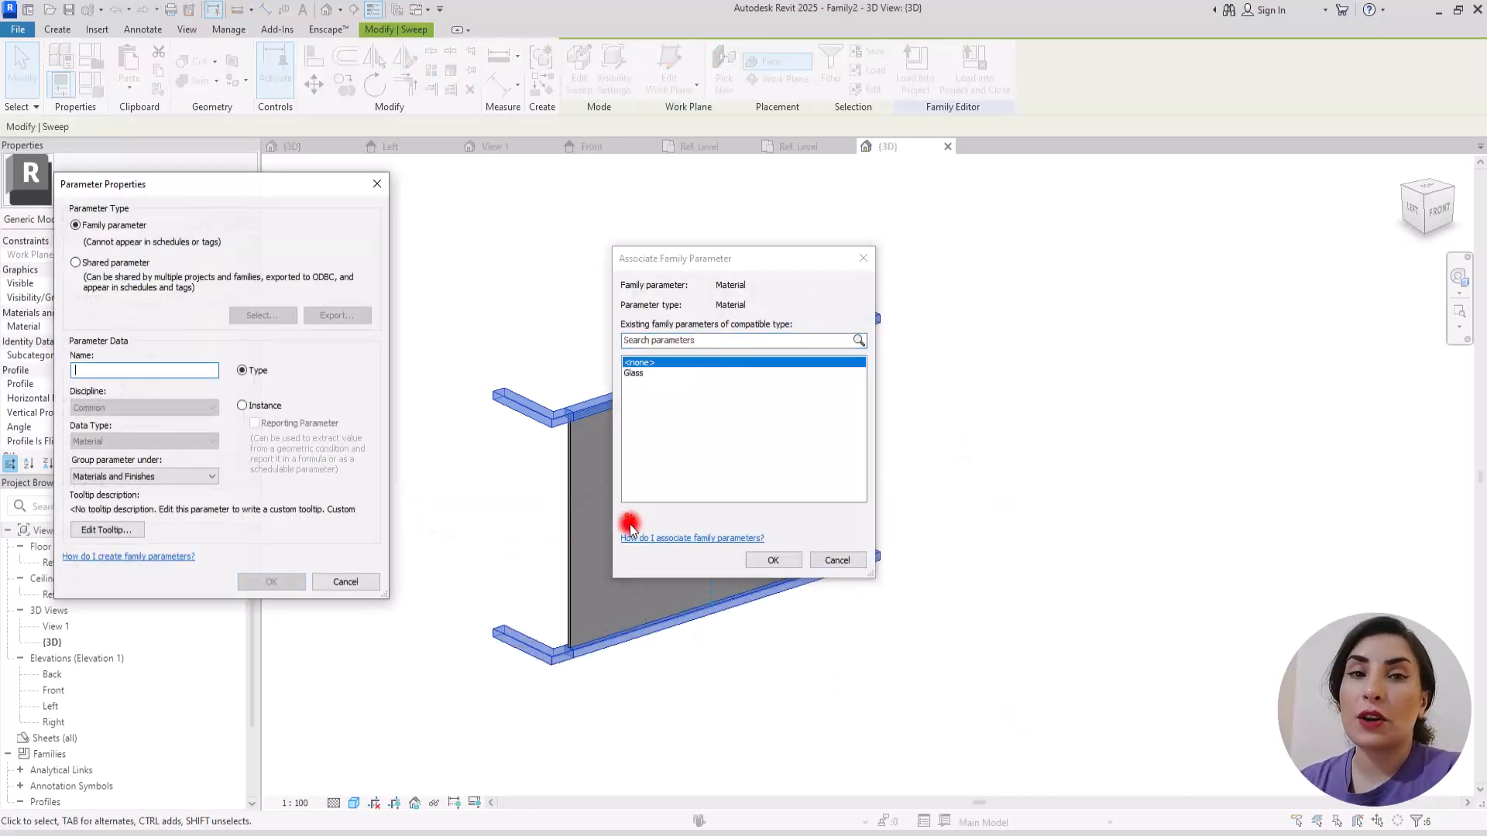
pyautogui.write('Profile')
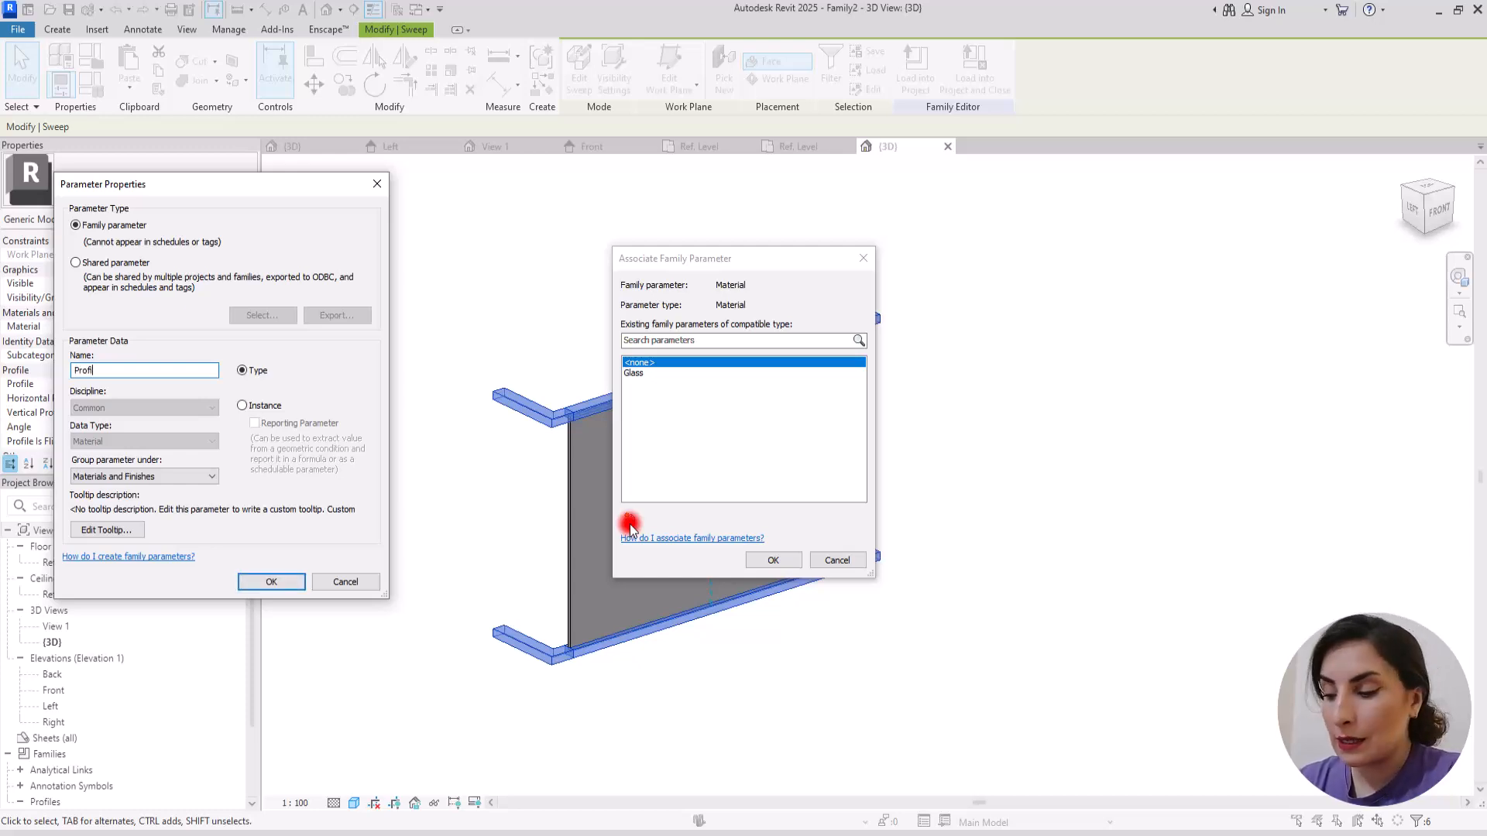
pyautogui.click(270, 582)
pyautogui.click(772, 559)
pyautogui.click(508, 265)
# Step: Load the family into Project2 and place one balcony against the wall face beside the window on Level 1
pyautogui.click(581, 65)
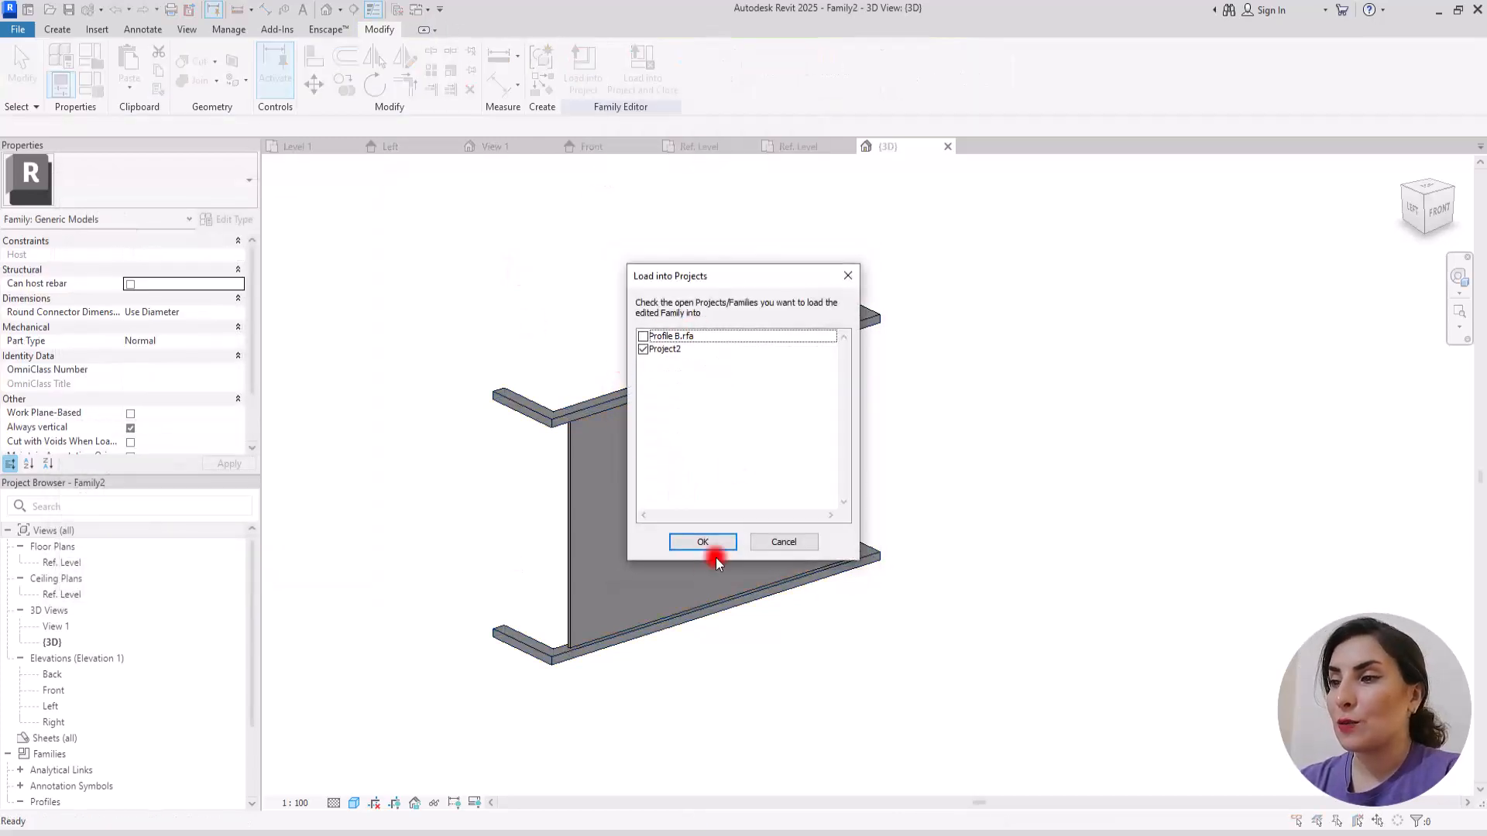
pyautogui.click(703, 542)
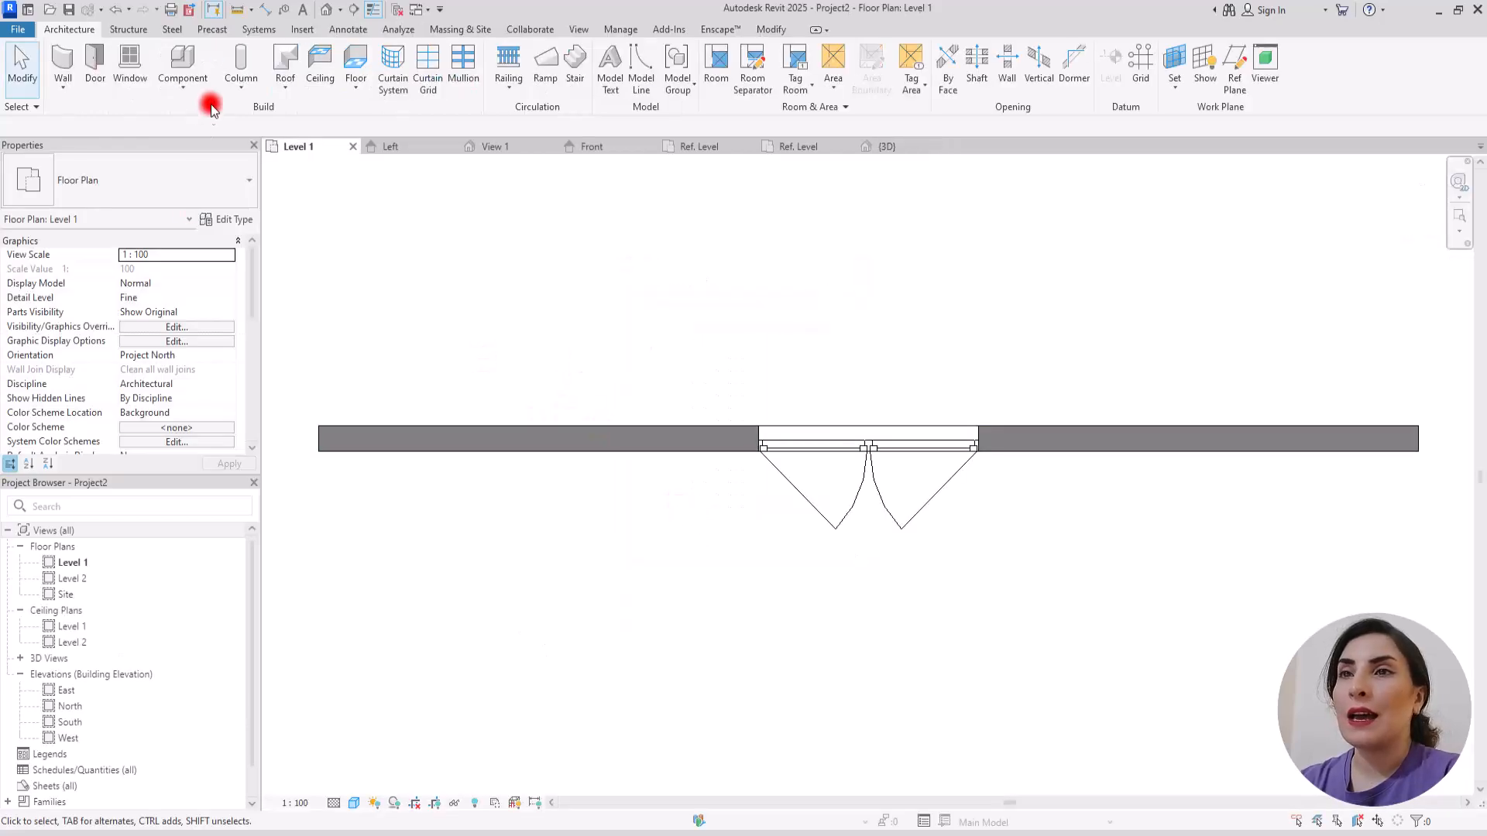
pyautogui.click(183, 56)
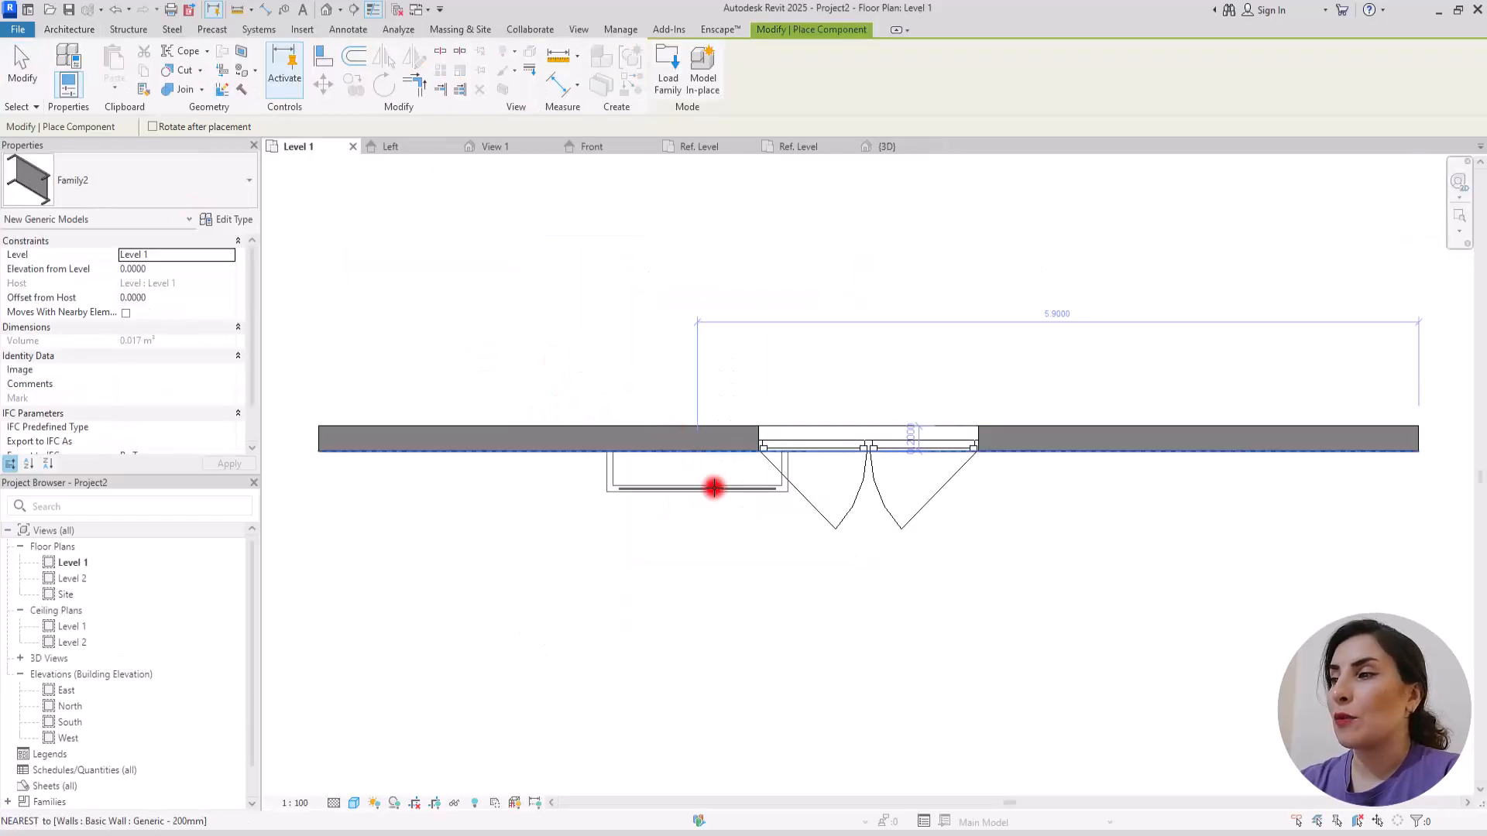
pyautogui.click(945, 451)
pyautogui.press('Escape')
pyautogui.press('Escape')
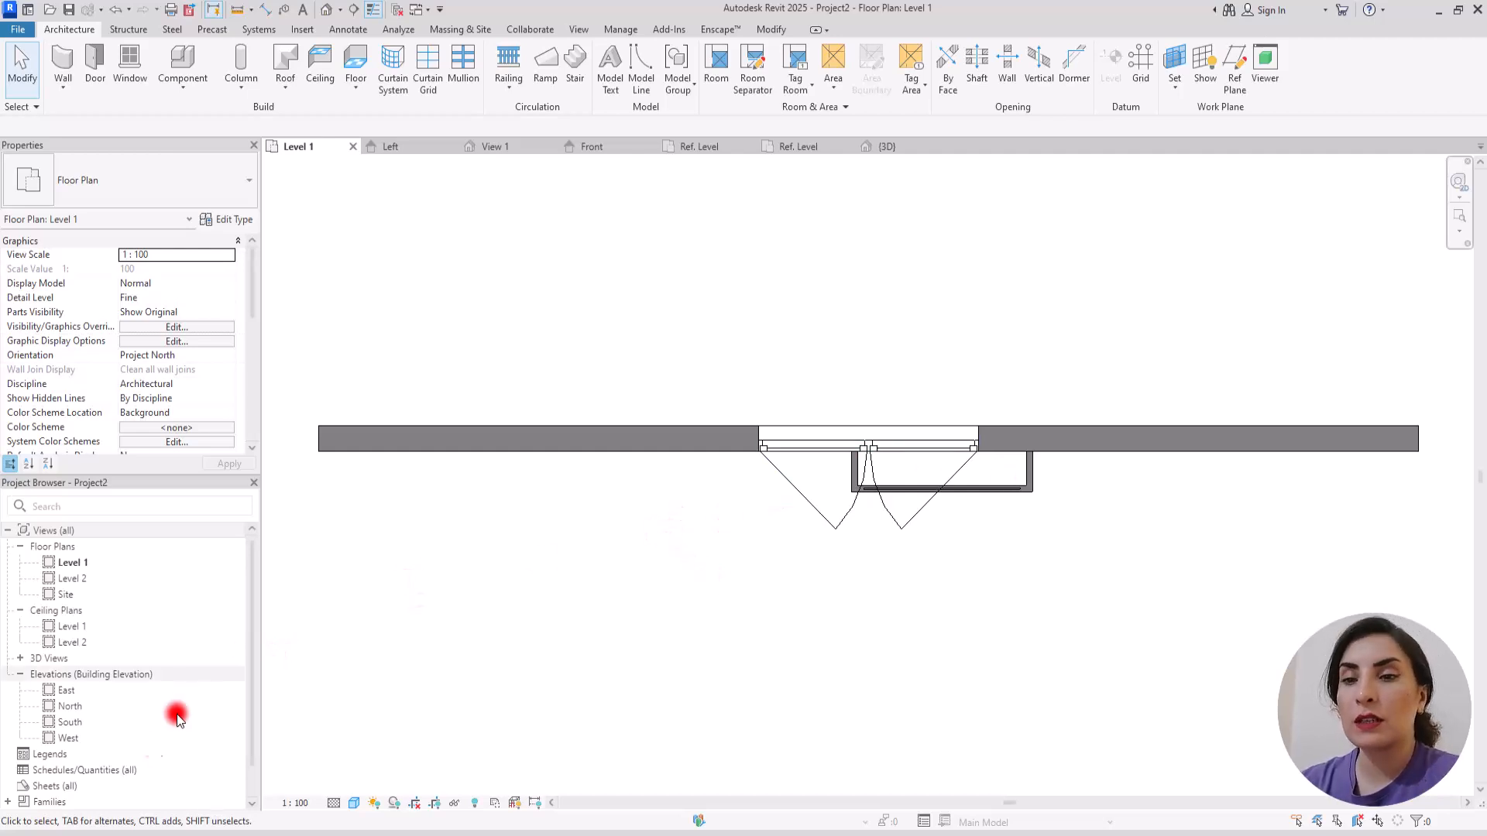
# Step: Open the South elevation and hide the level lines in this view
pyautogui.doubleClick(61, 722)
pyautogui.scroll(1, 460, 474)
pyautogui.moveTo(886, 317); pyautogui.dragTo(737, 604)
pyautogui.rightClick(782, 418)
pyautogui.moveTo(922, 523)
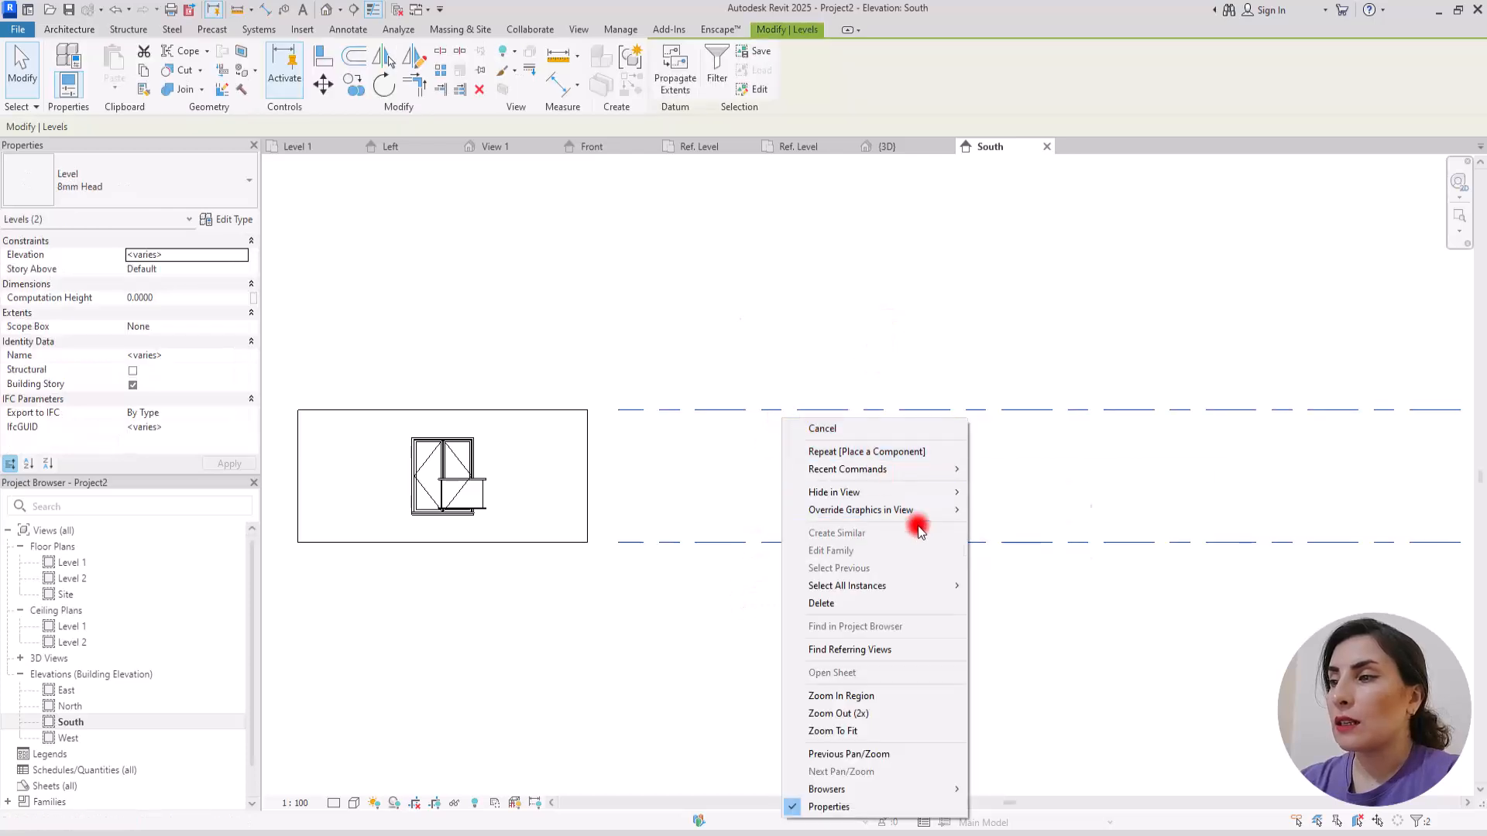
pyautogui.moveTo(929, 492)
pyautogui.click(1012, 508)
pyautogui.scroll(6, 397, 503)
pyautogui.scroll(-2, 607, 515)
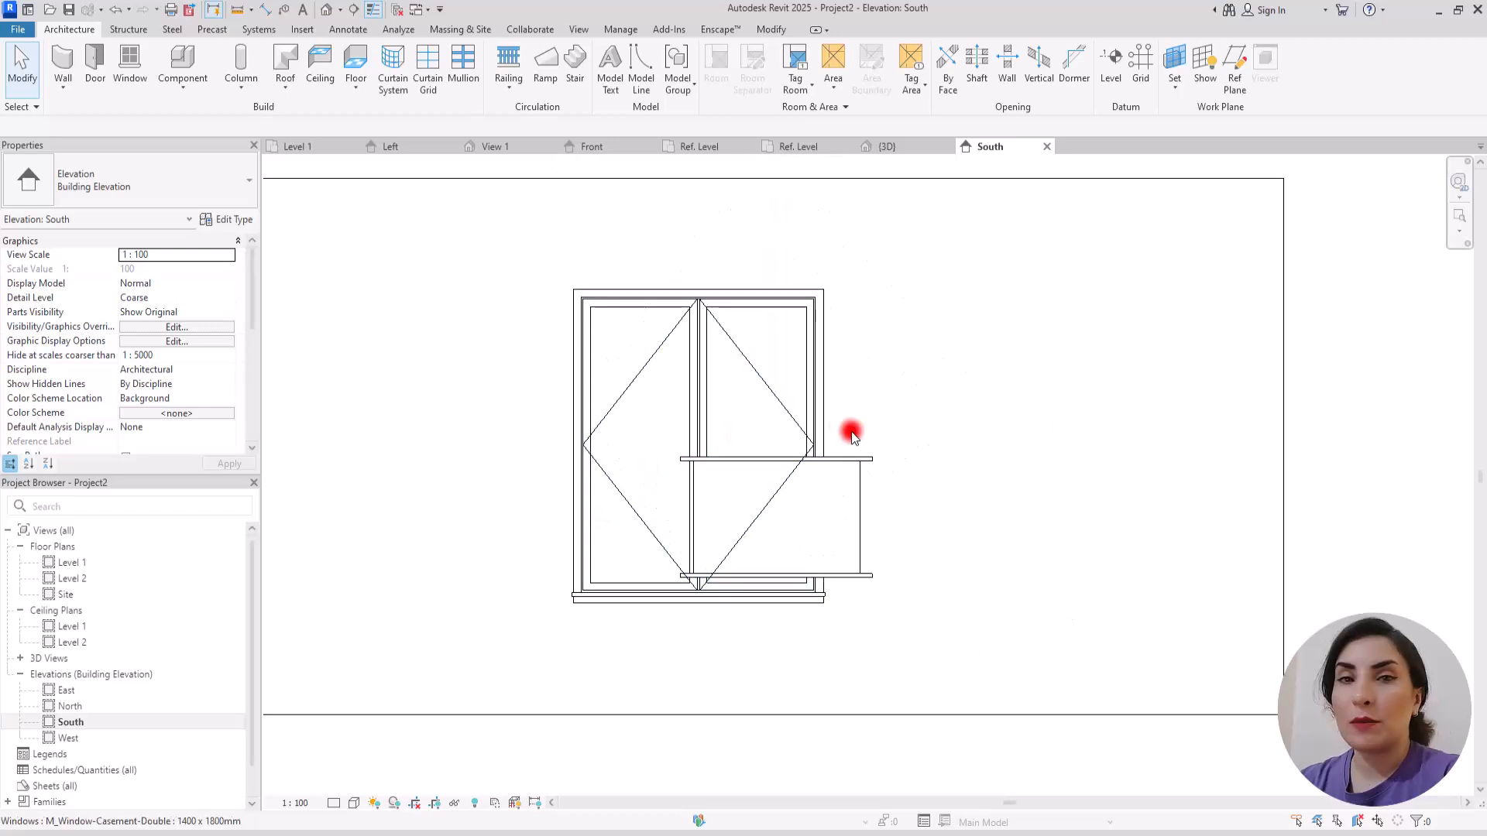
# Step: Move the balcony down over the window's lower part and check the window's width and height in its type properties
pyautogui.click(860, 480)
pyautogui.moveTo(862, 498); pyautogui.dragTo(839, 543)
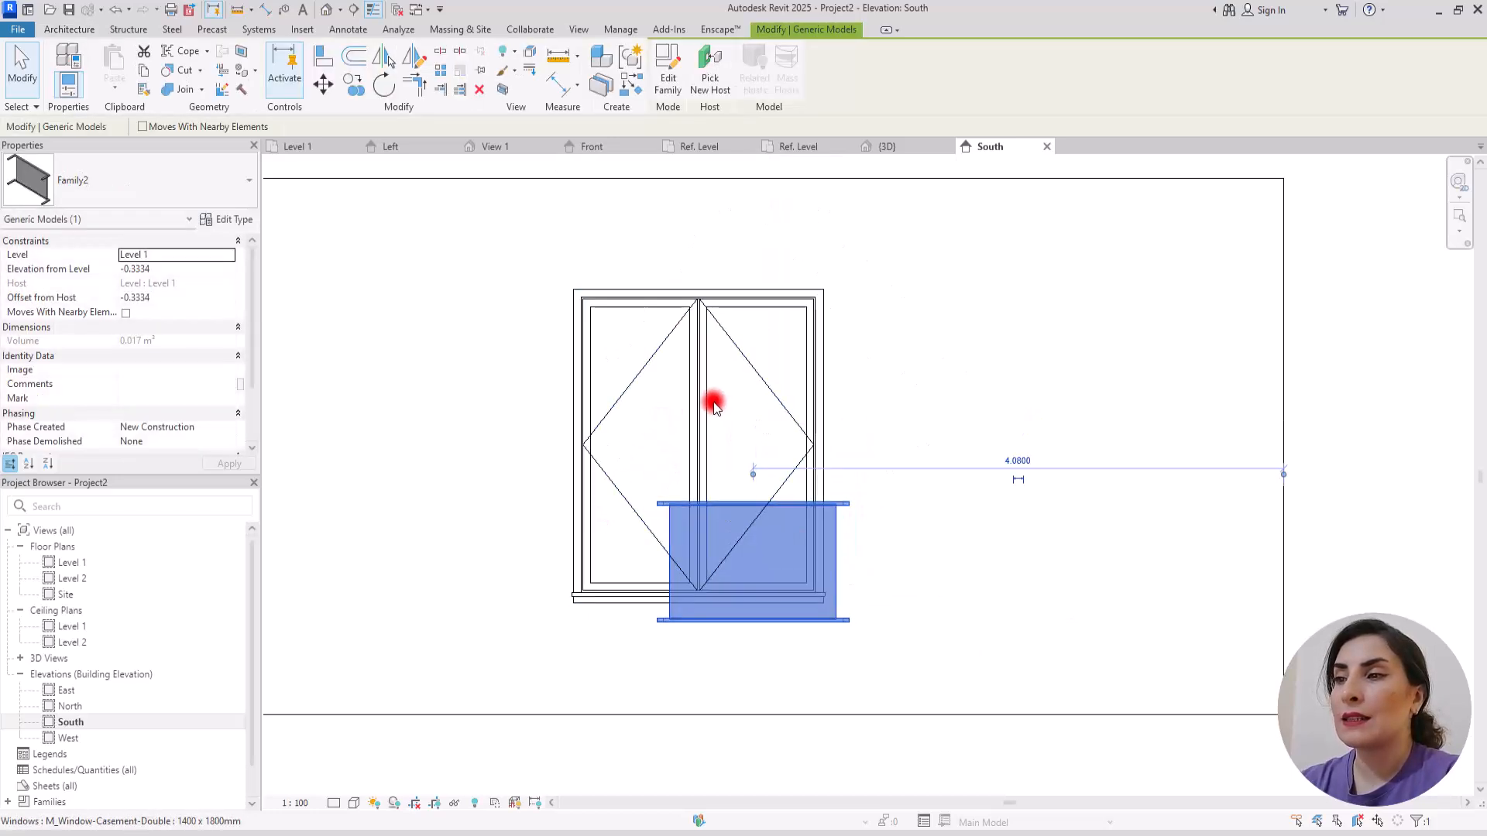
pyautogui.click(674, 401)
pyautogui.click(223, 221)
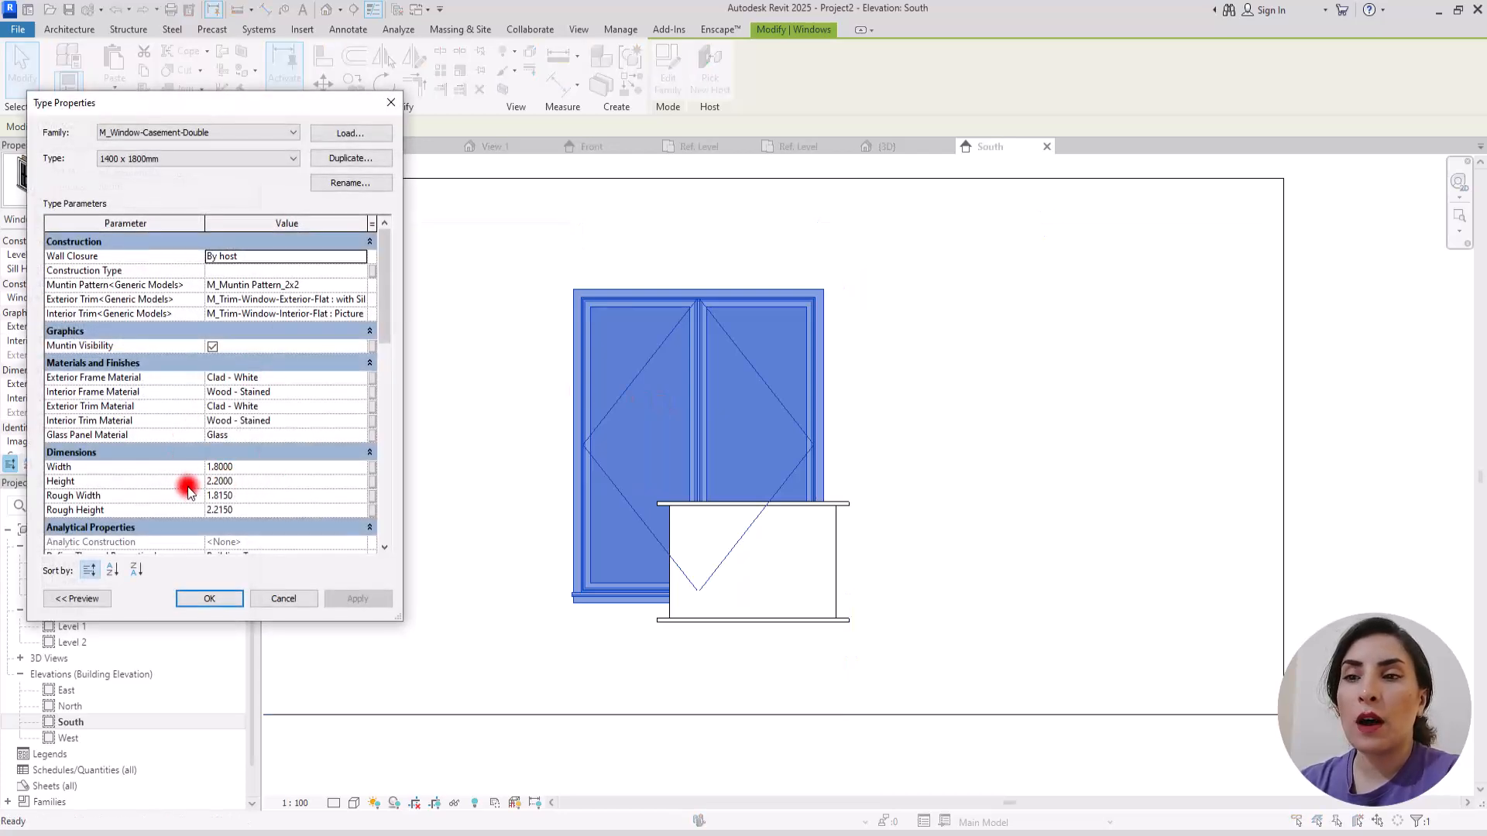
pyautogui.click(277, 603)
pyautogui.click(442, 552)
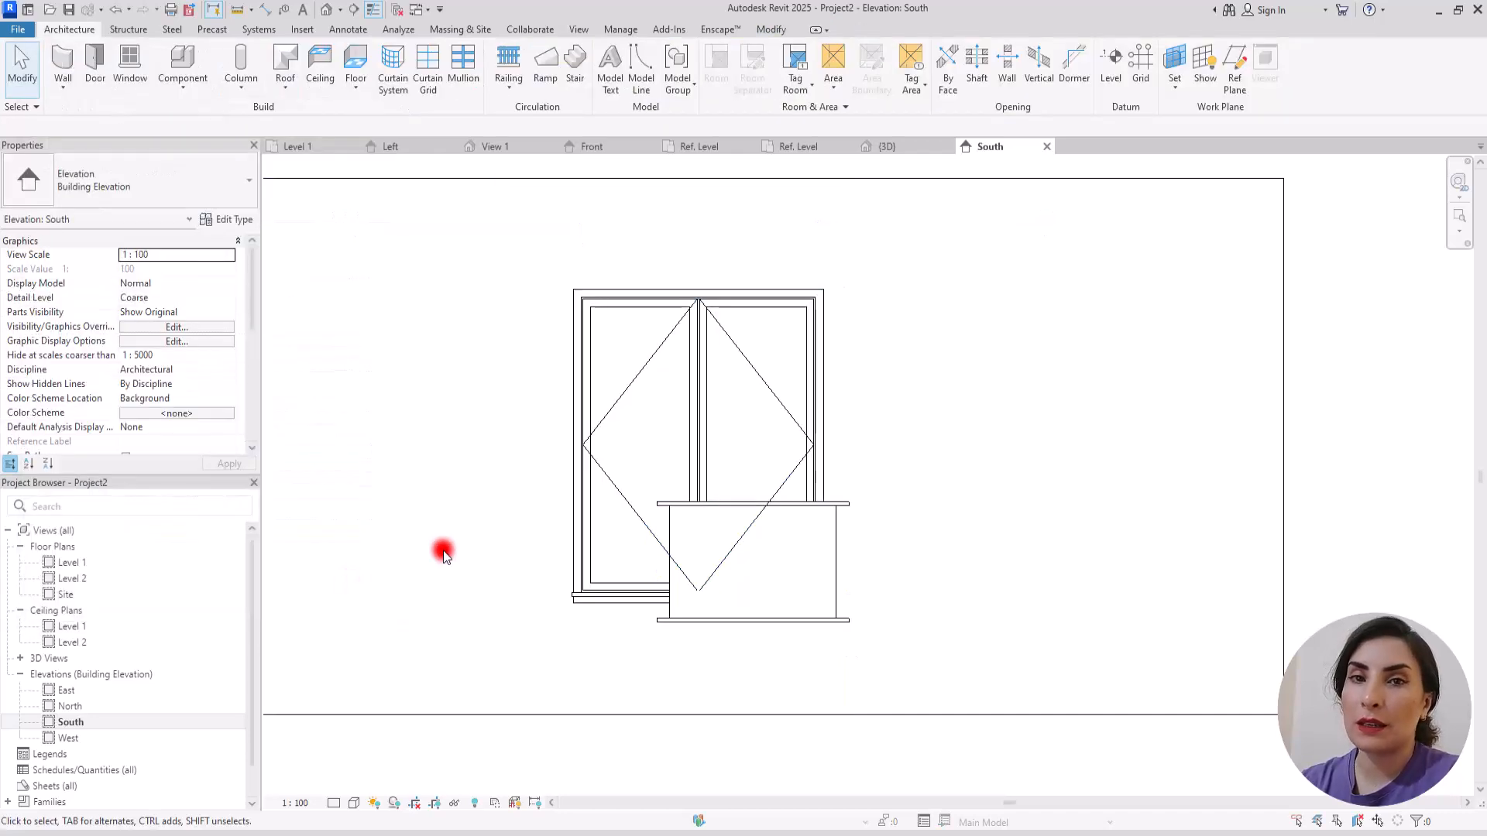
# Step: Open the balcony's type properties and its H dimension for editing
pyautogui.click(728, 619)
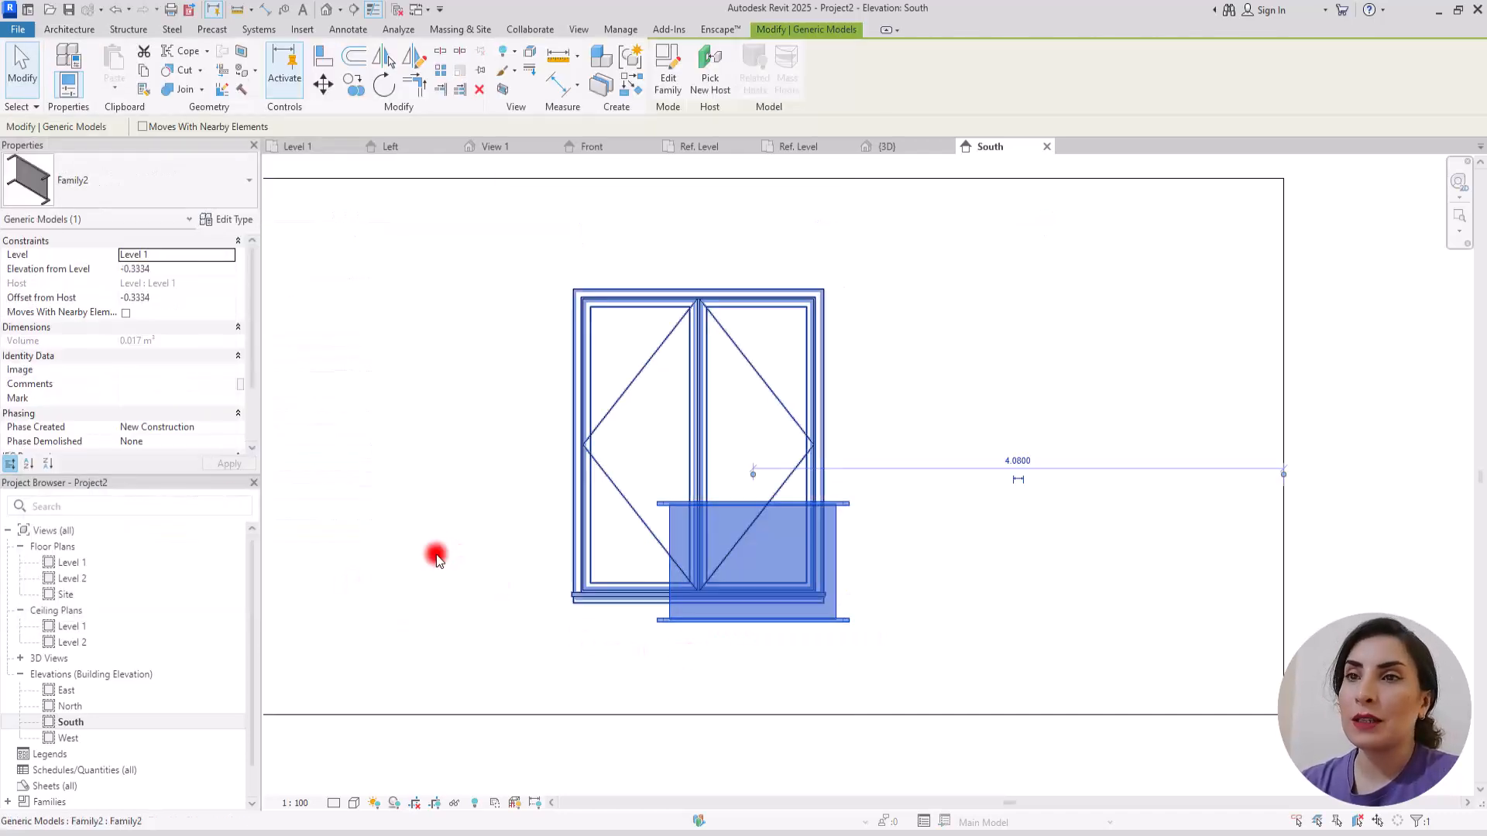
pyautogui.click(217, 221)
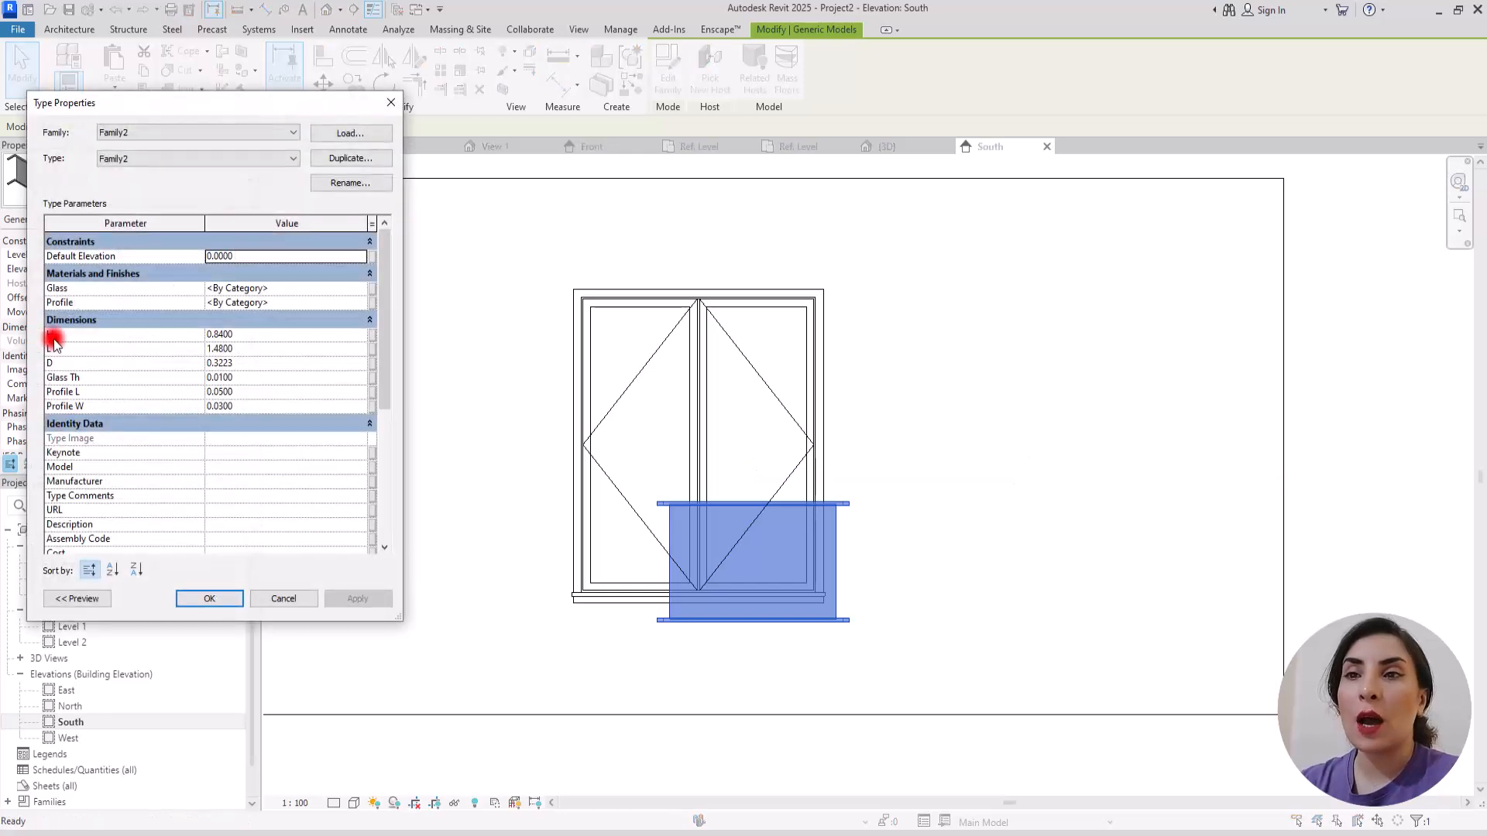
pyautogui.click(247, 333)
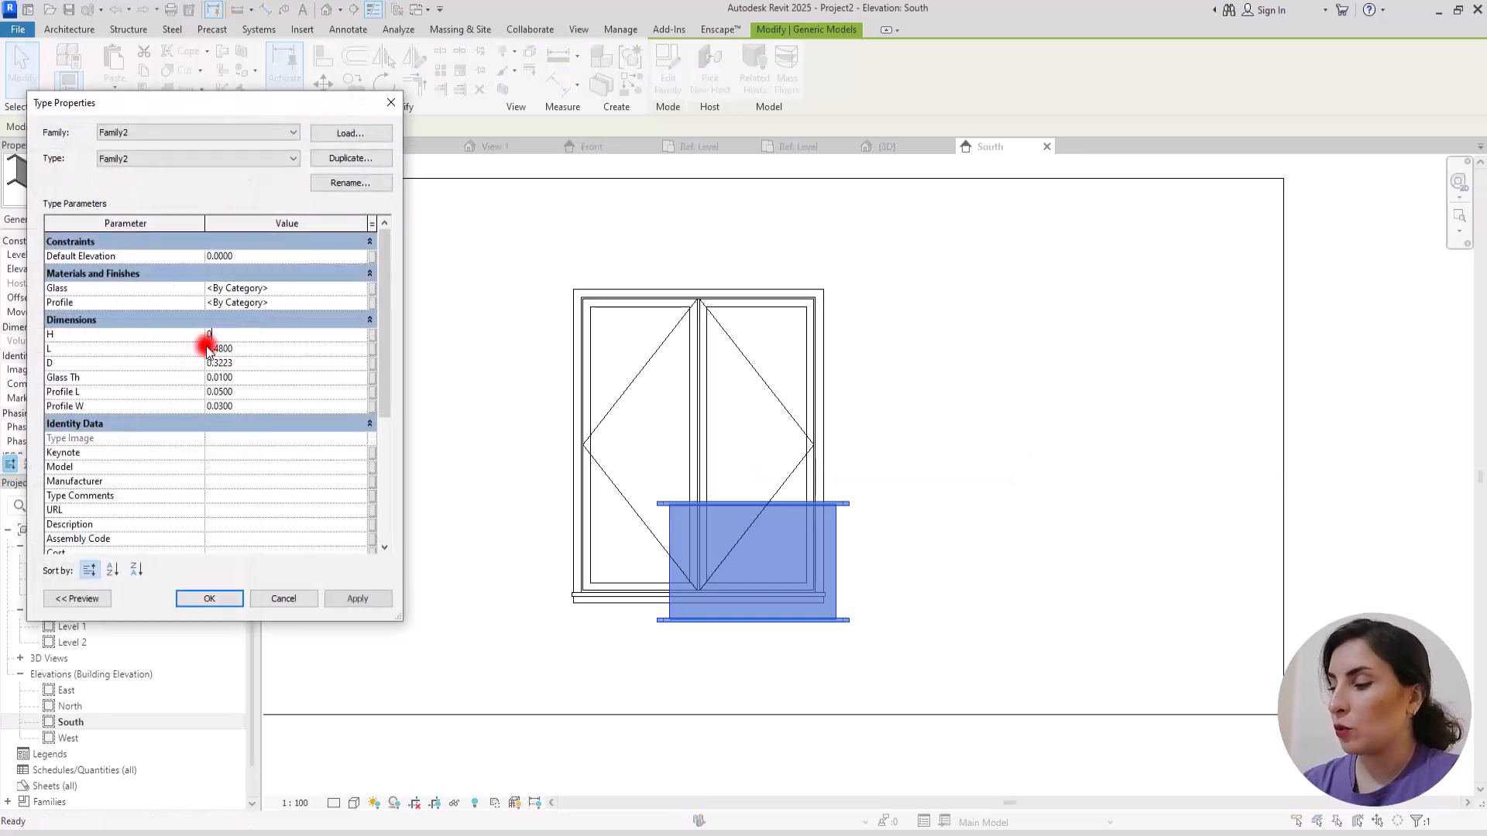
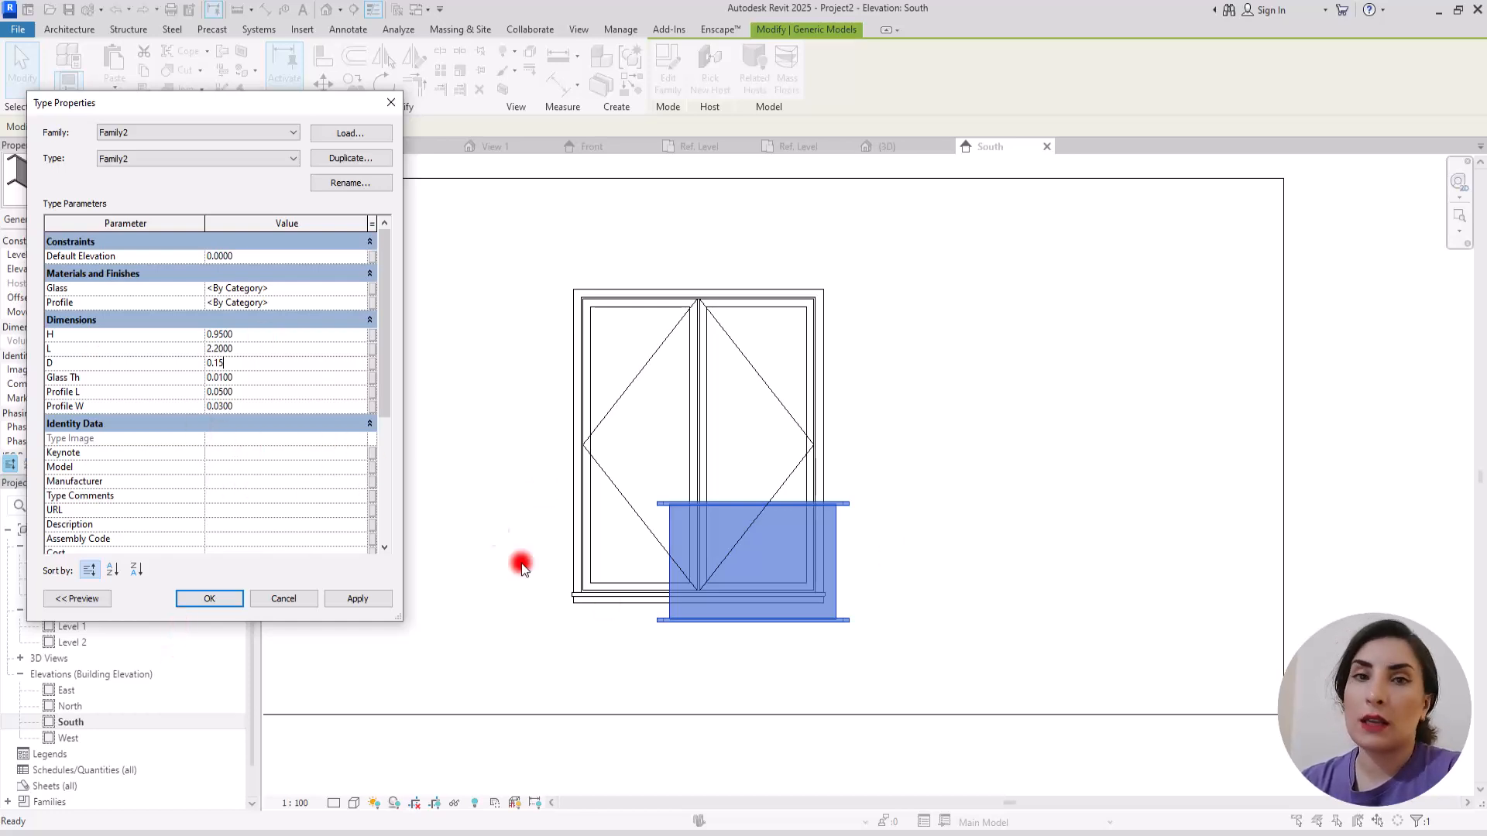
# Step: Set the balcony's H to 0.95, L to 2.2 and D to 0.15, then centre it over the window's lower part
pyautogui.click(230, 597)
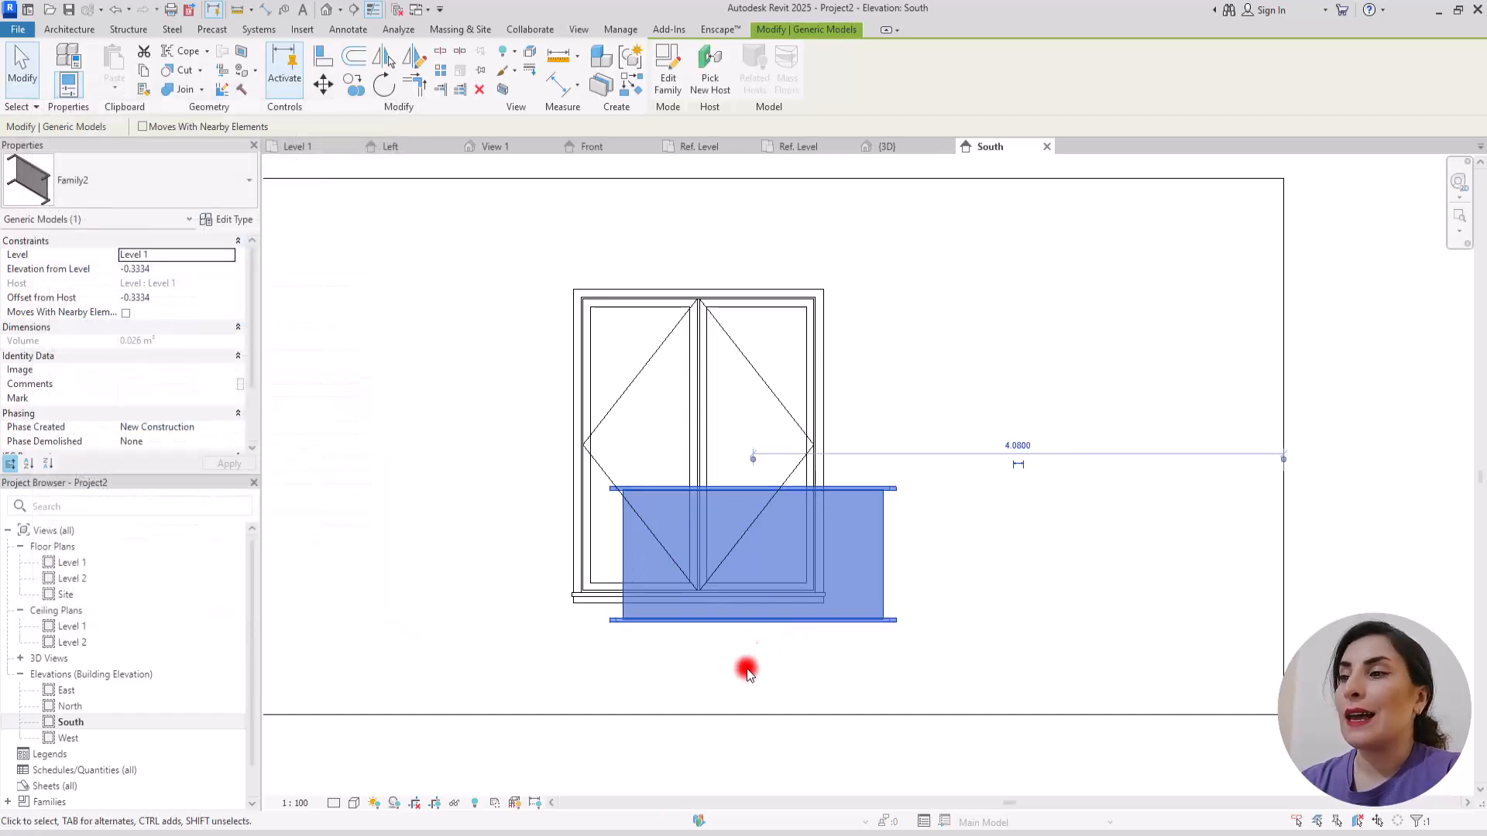
pyautogui.press('Left')
pyautogui.press('Left')
pyautogui.press('Left')
pyautogui.press('Left')
pyautogui.press('Left')
pyautogui.press('Left')
pyautogui.press('Left')
pyautogui.press('Left')
pyautogui.press('Left')
pyautogui.press('Left')
pyautogui.press('Left')
pyautogui.press('Left')
pyautogui.press('Left')
pyautogui.press('Left')
pyautogui.press('Left')
pyautogui.press('Left')
pyautogui.press('Left')
pyautogui.press('Left')
pyautogui.press('Left')
pyautogui.press('Left')
pyautogui.press('Right')
pyautogui.press('Right')
pyautogui.press('Right')
pyautogui.press('Right')
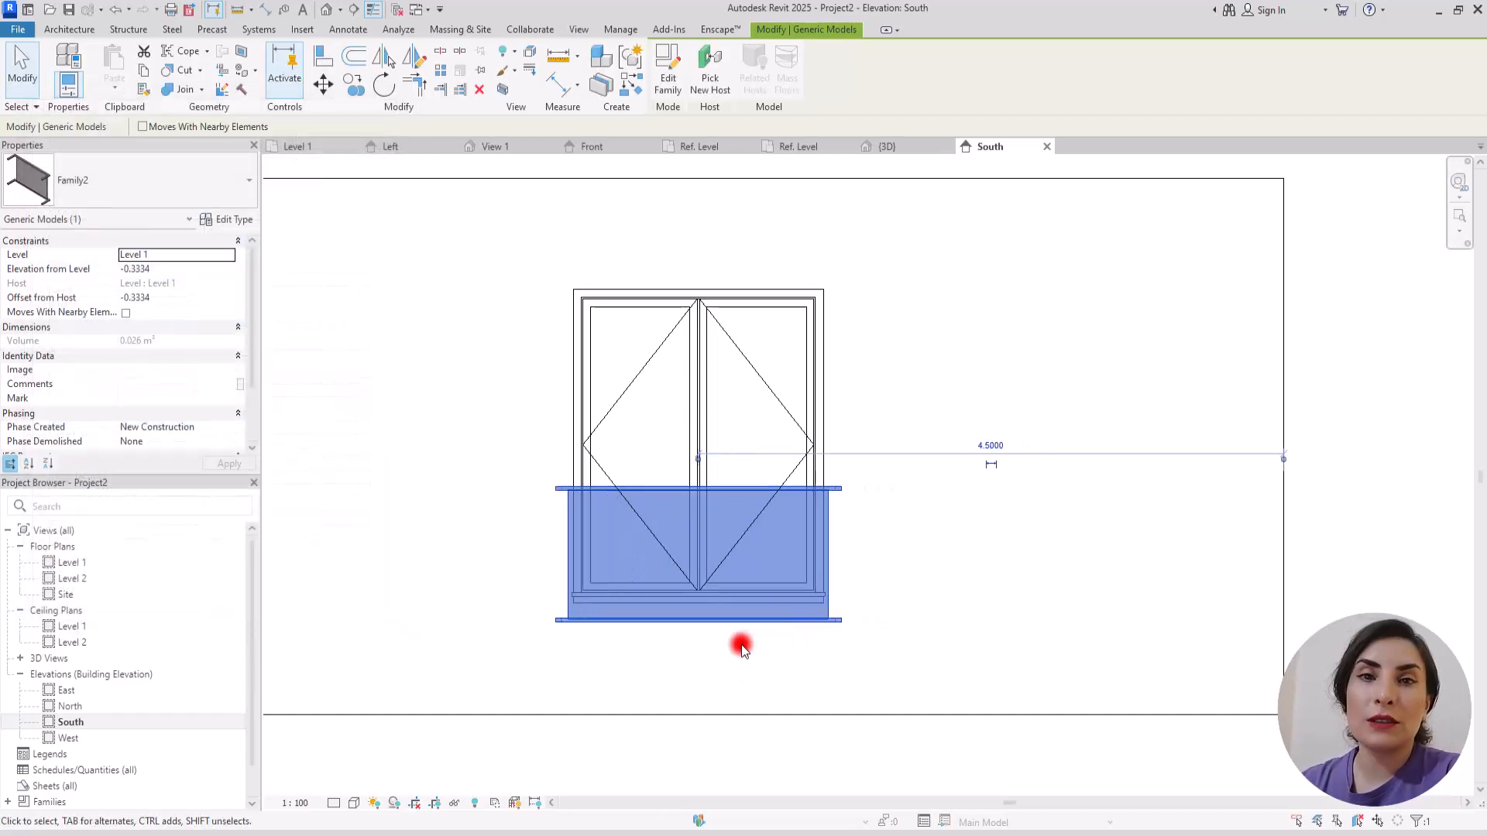
pyautogui.press('Left')
pyautogui.press('Up')
pyautogui.press('Up')
pyautogui.press('Up')
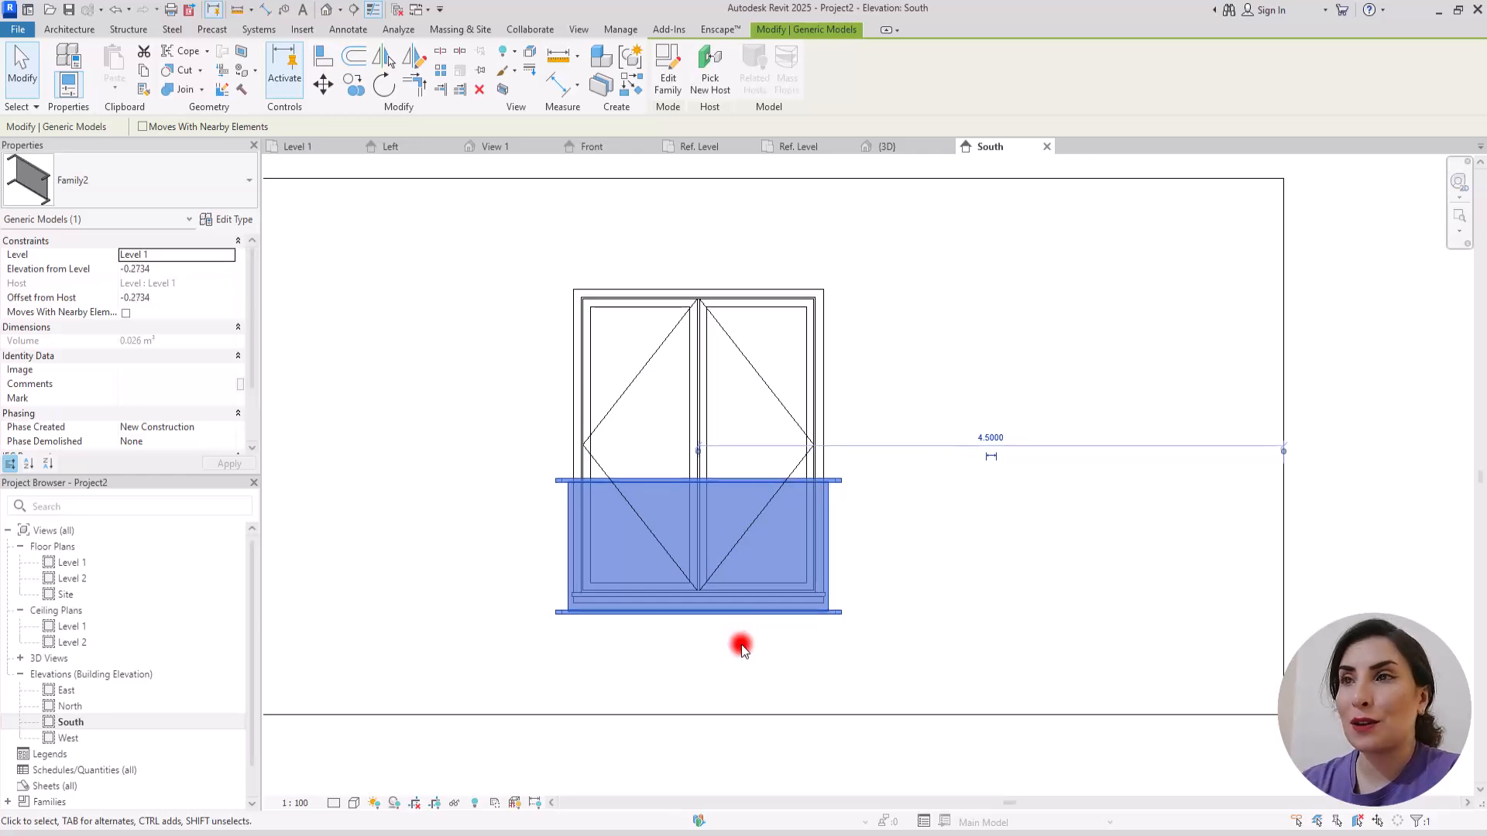
pyautogui.click(638, 665)
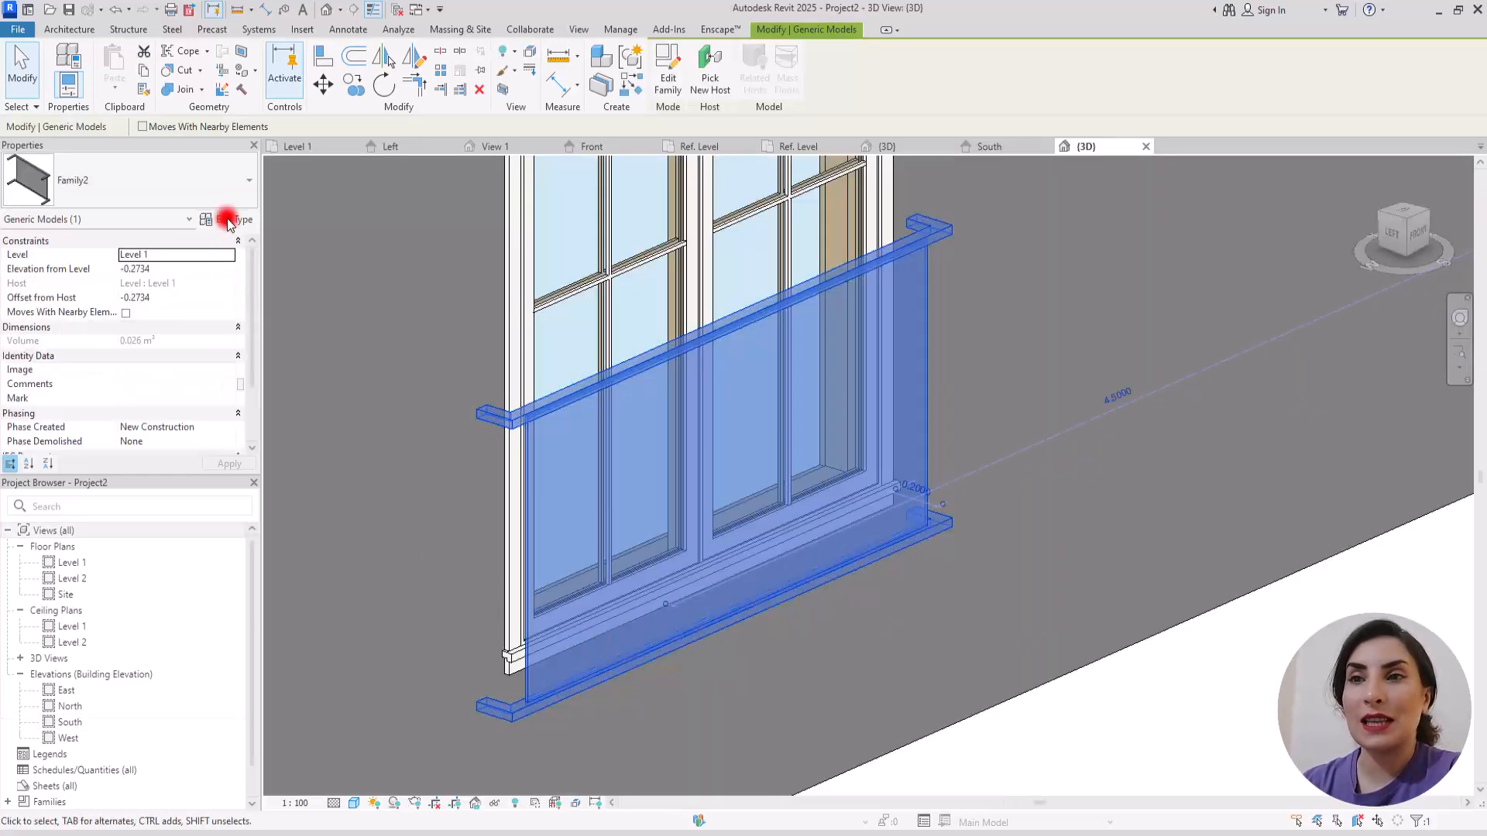
# Step: Search the project materials for glass and choose Glass for the balcony's Glass material parameter
pyautogui.click(228, 220)
pyautogui.click(364, 288)
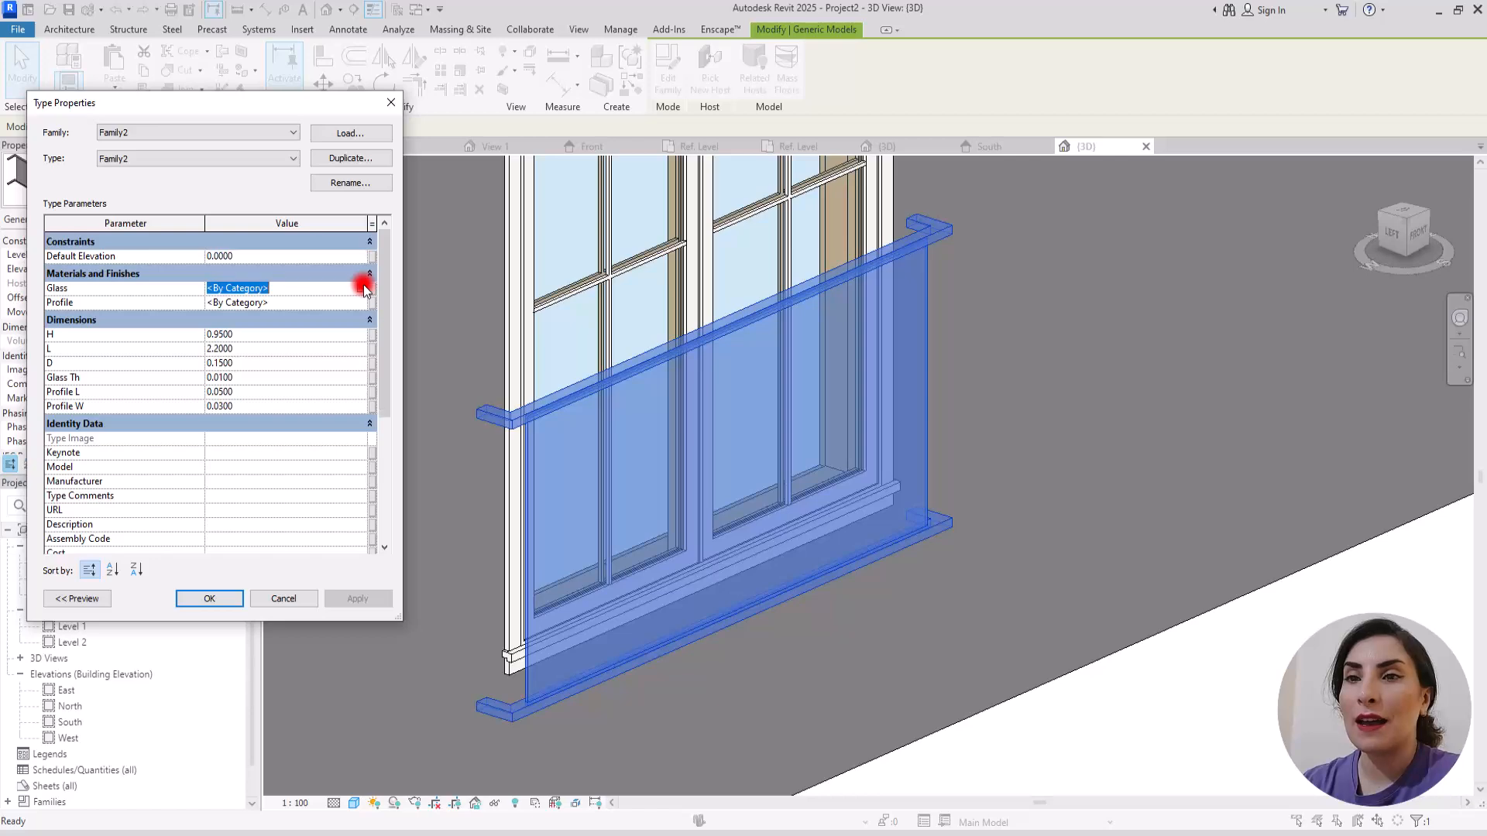
pyautogui.click(358, 289)
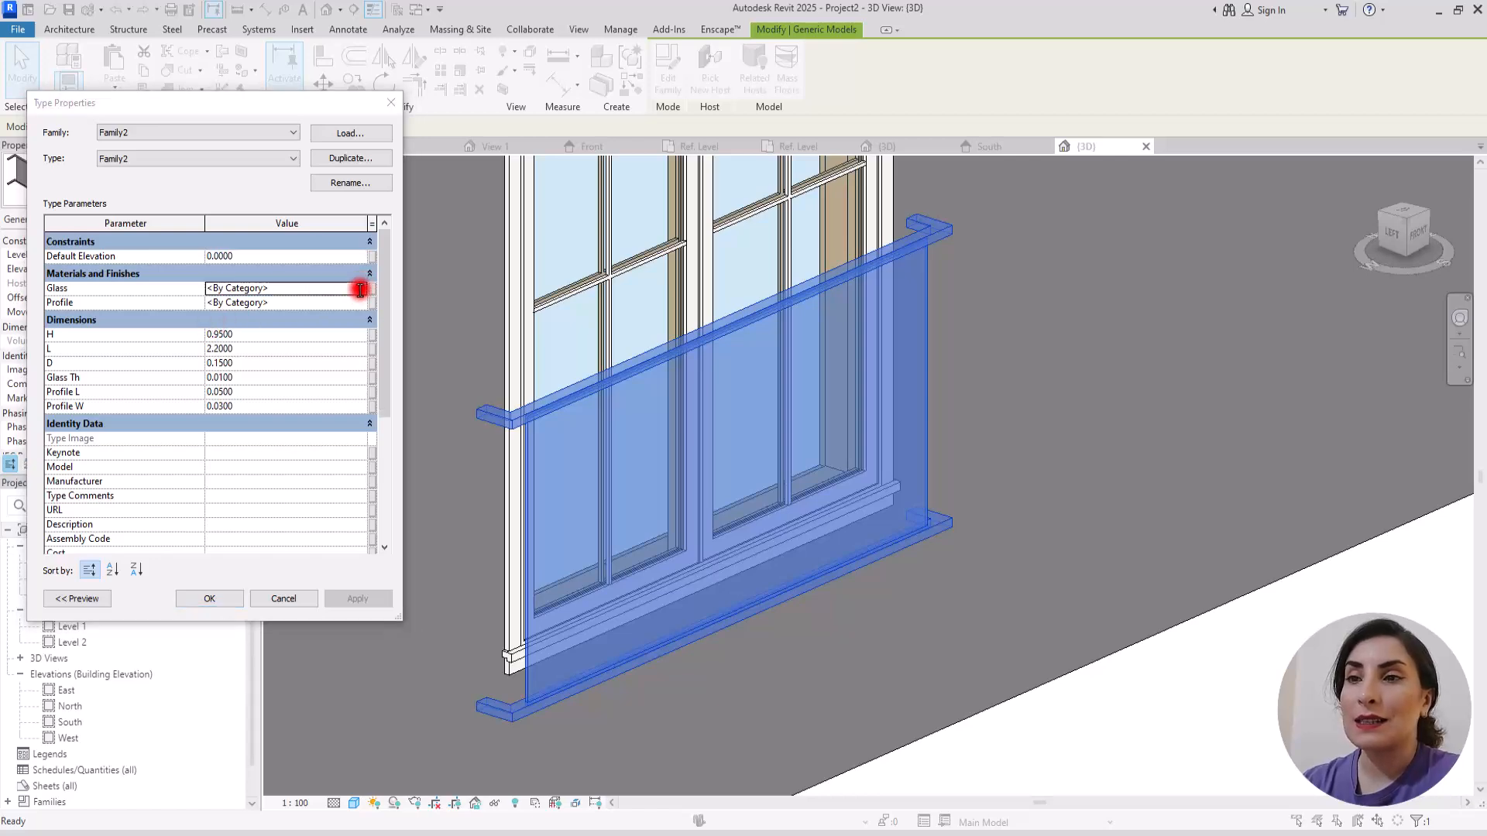
pyautogui.scroll(-5, 380, 341)
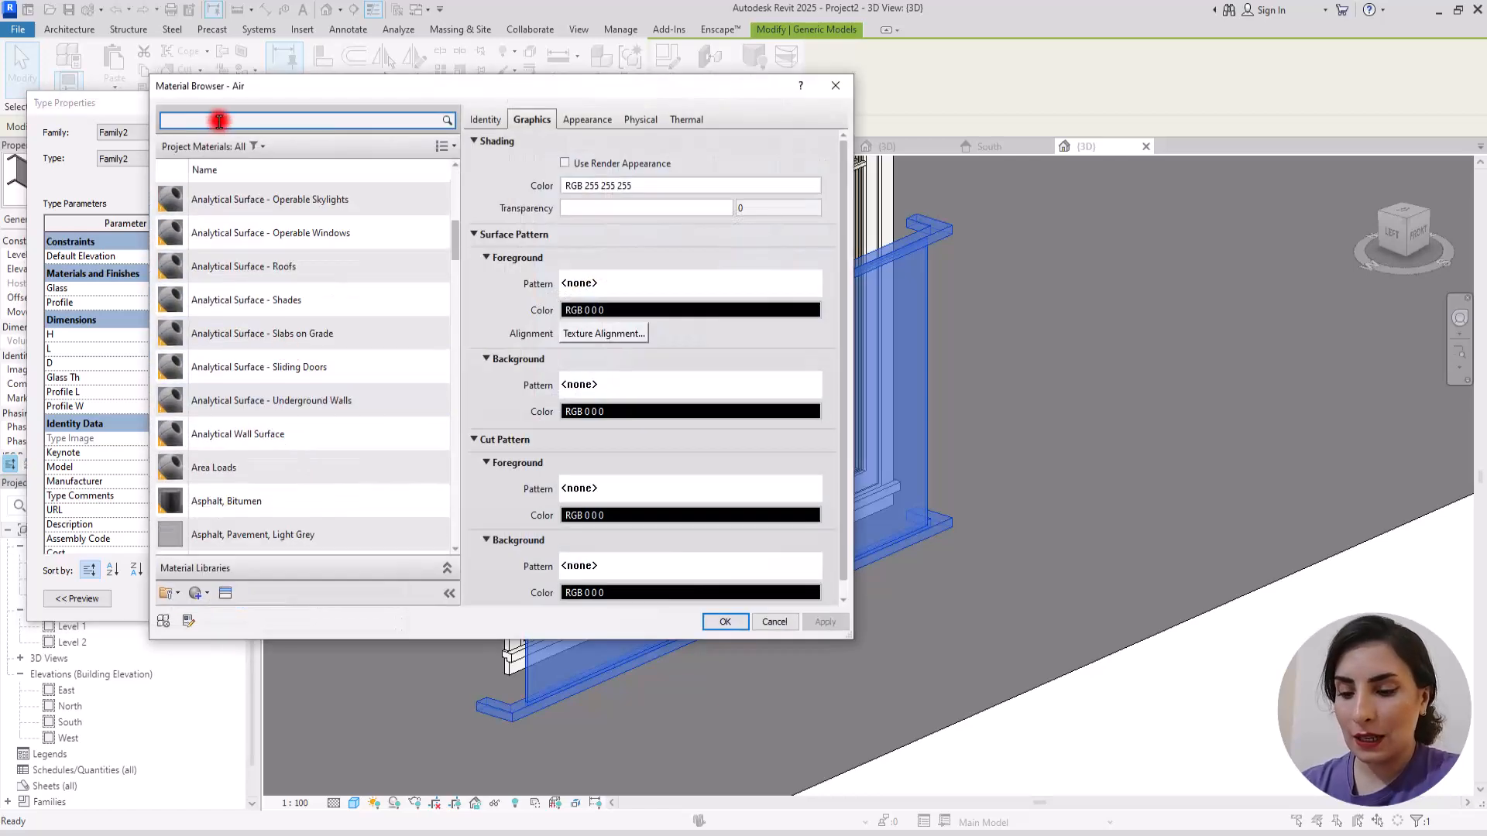
pyautogui.write('glass')
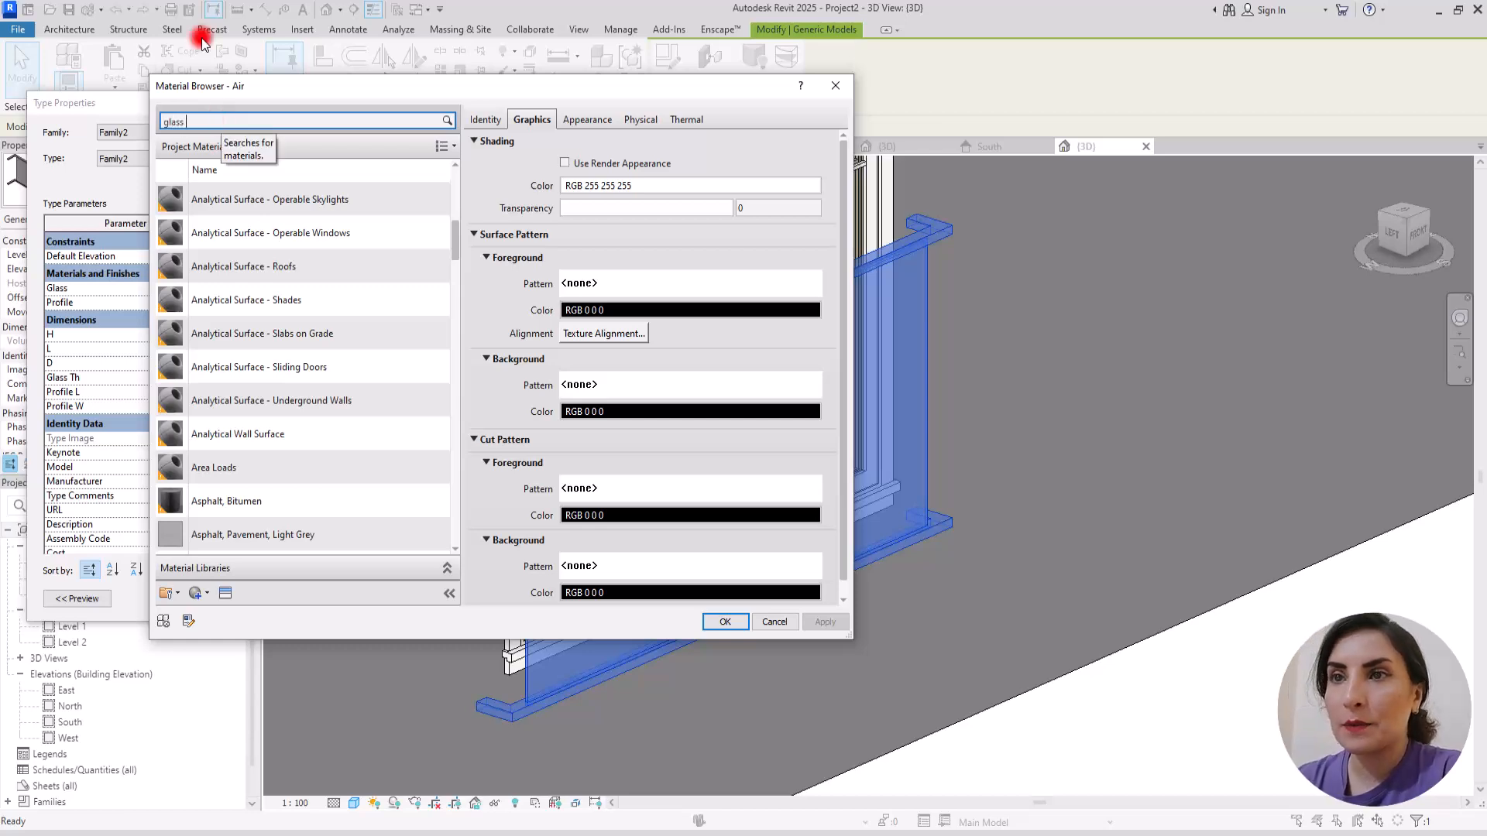
pyautogui.click(405, 249)
# Step: Set the Glass material's shading colour to RGB 59 59 59 and transparency to 68, and accept it
pyautogui.click(664, 185)
pyautogui.moveTo(638, 324); pyautogui.dragTo(620, 386)
pyautogui.moveTo(685, 324); pyautogui.dragTo(676, 355)
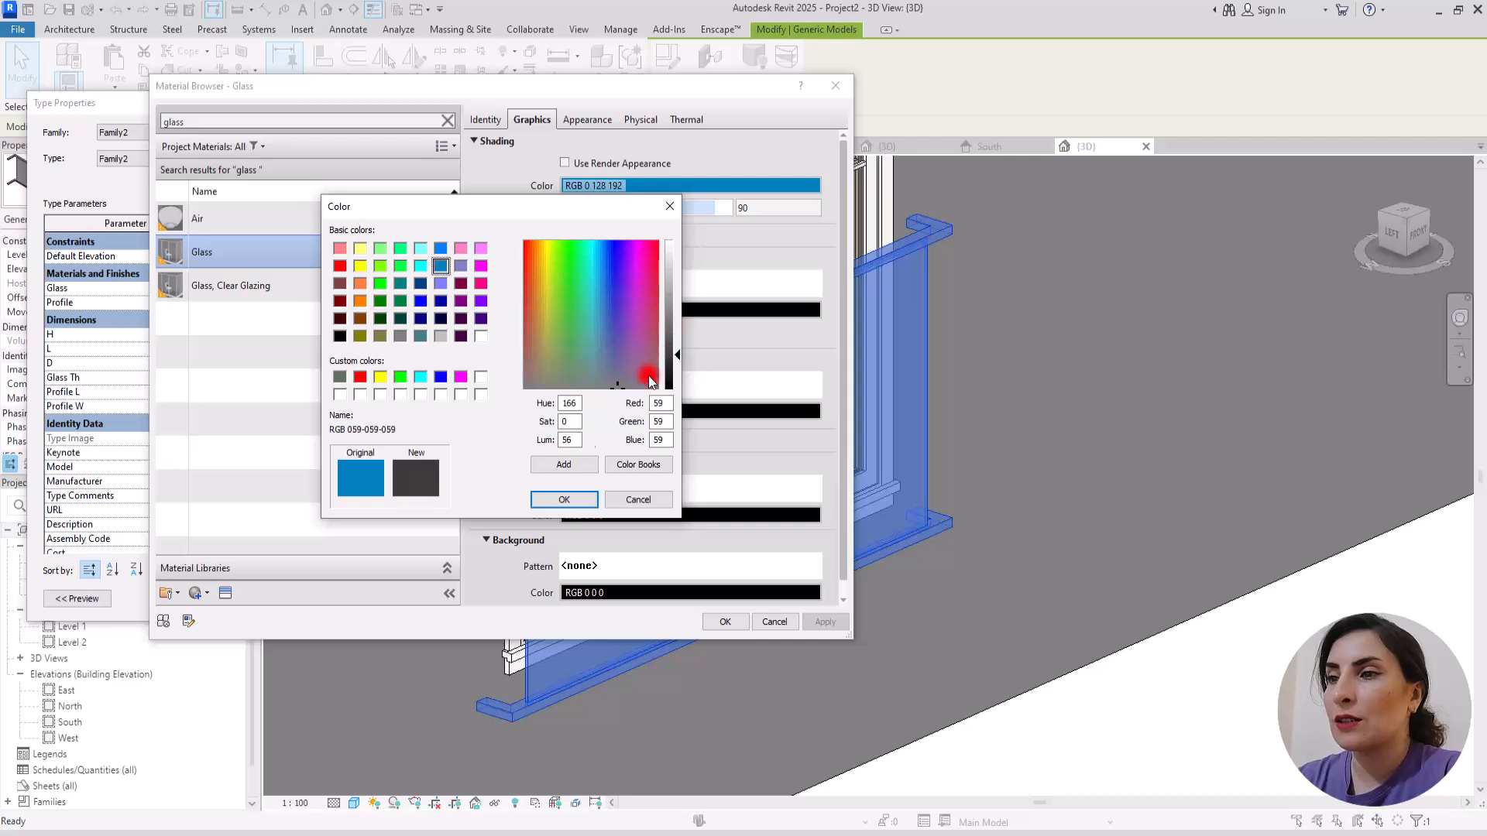
pyautogui.click(589, 465)
pyautogui.click(564, 500)
pyautogui.moveTo(707, 213); pyautogui.dragTo(696, 214)
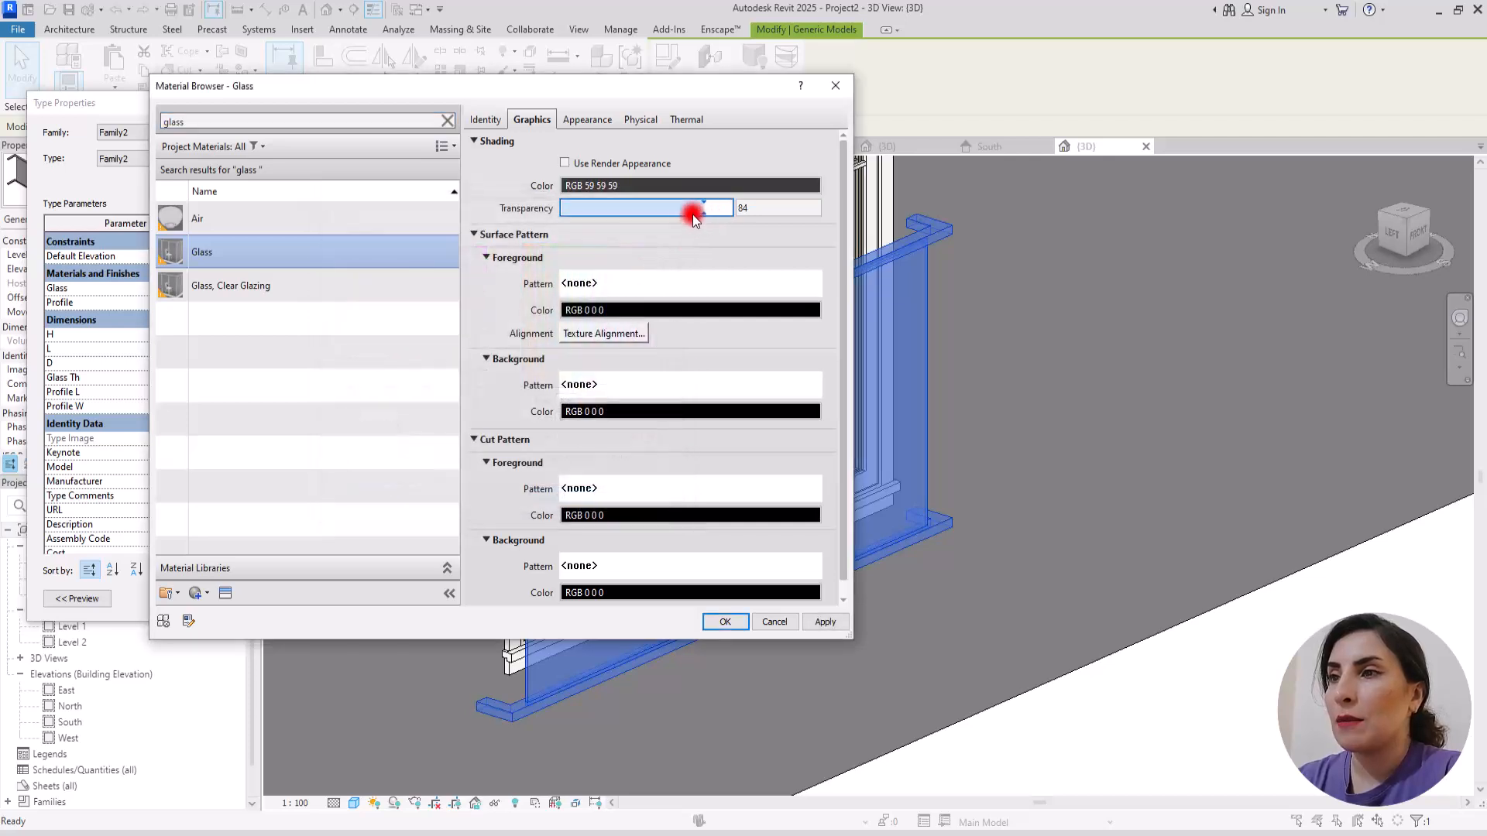
pyautogui.click(826, 622)
pyautogui.press('Return')
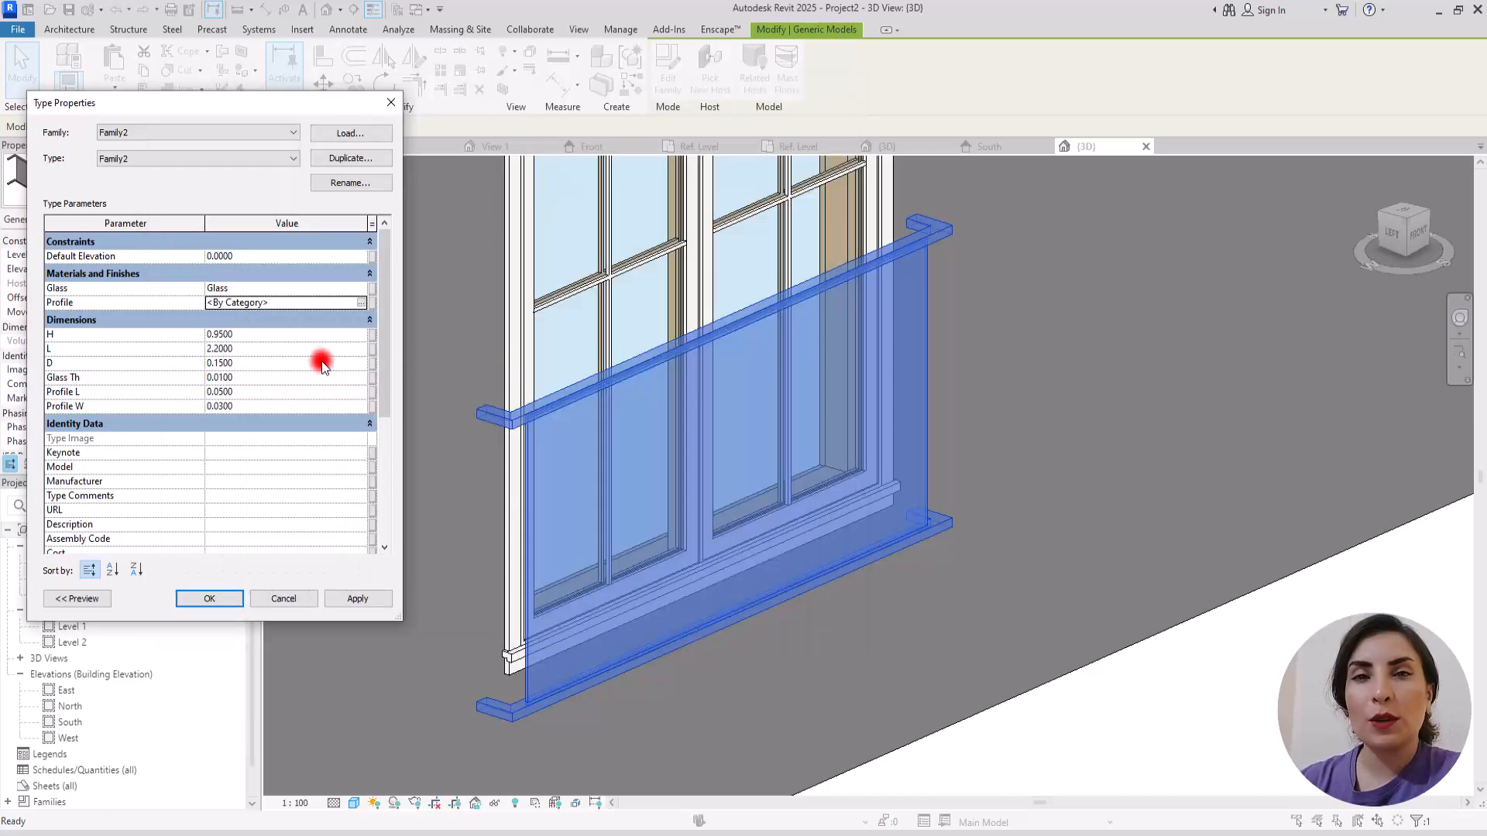
# Step: Assign the Aluminium material to the Profile parameter with shading colour RGB 168 168 168, and apply the balcony's type properties
pyautogui.click(361, 304)
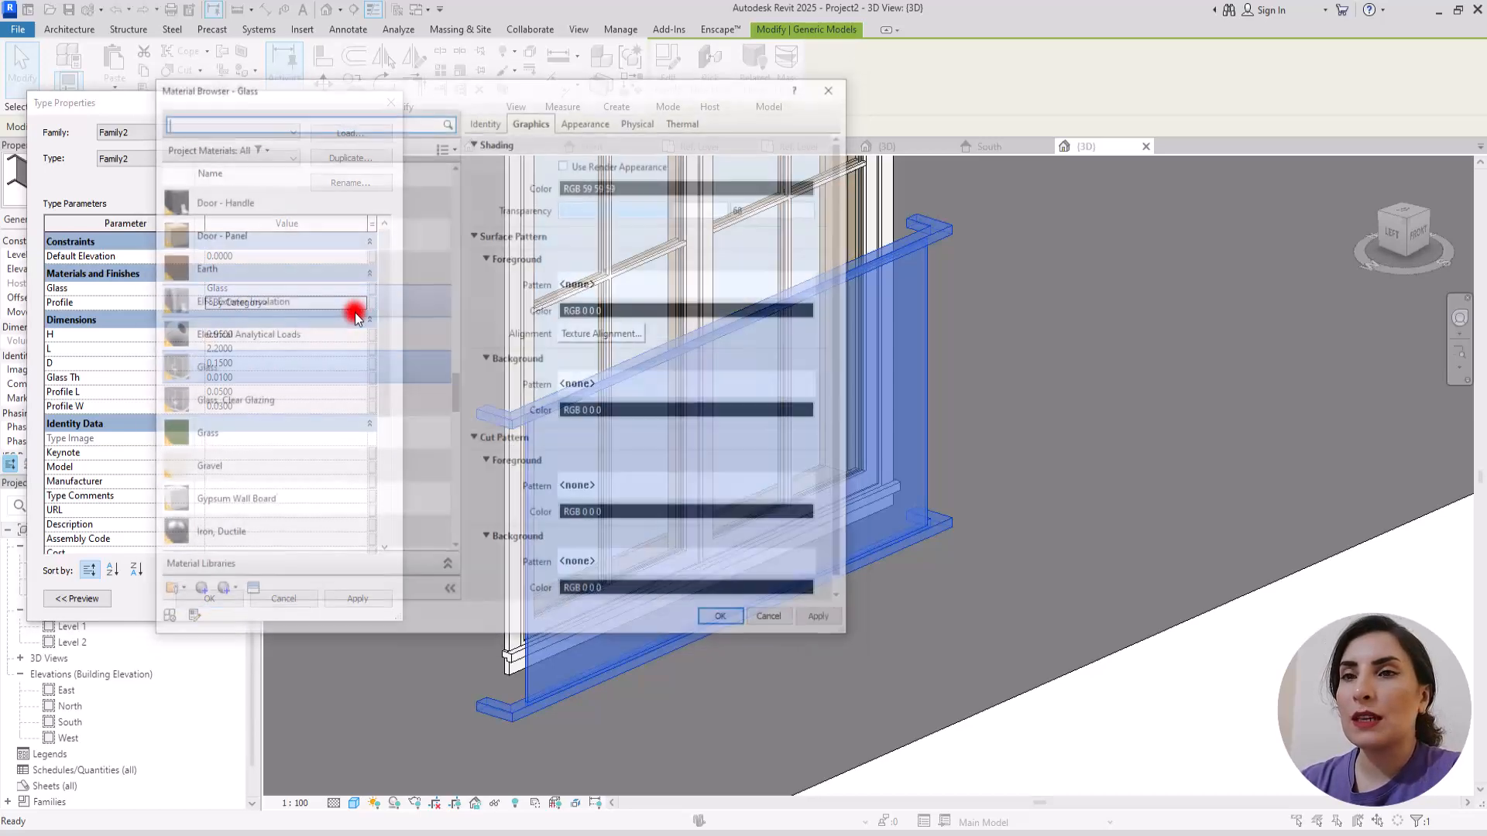
pyautogui.moveTo(456, 383); pyautogui.dragTo(453, 186)
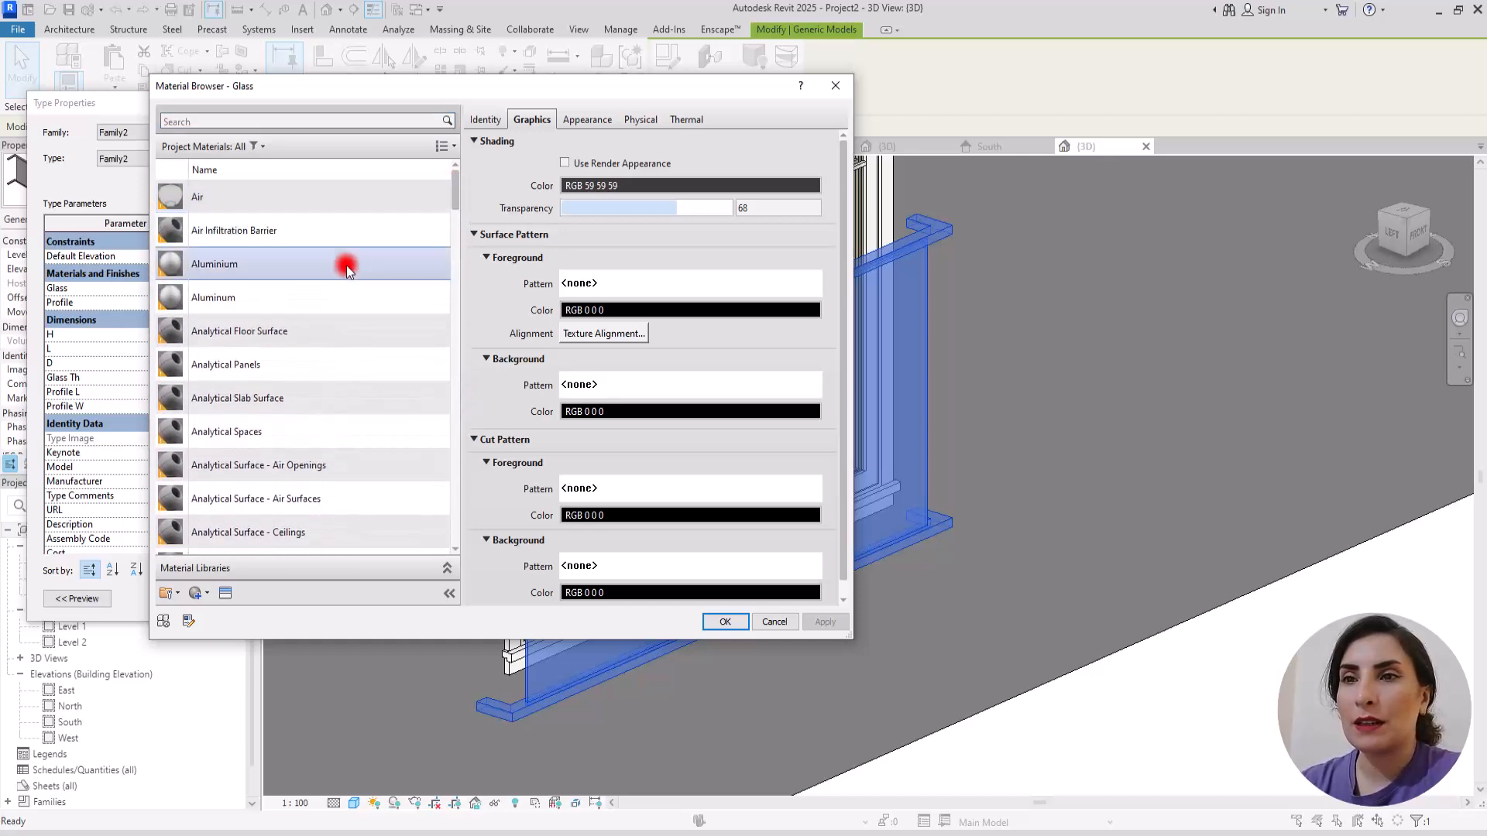
pyautogui.click(348, 267)
pyautogui.click(686, 185)
pyautogui.moveTo(675, 240); pyautogui.dragTo(673, 291)
pyautogui.click(564, 500)
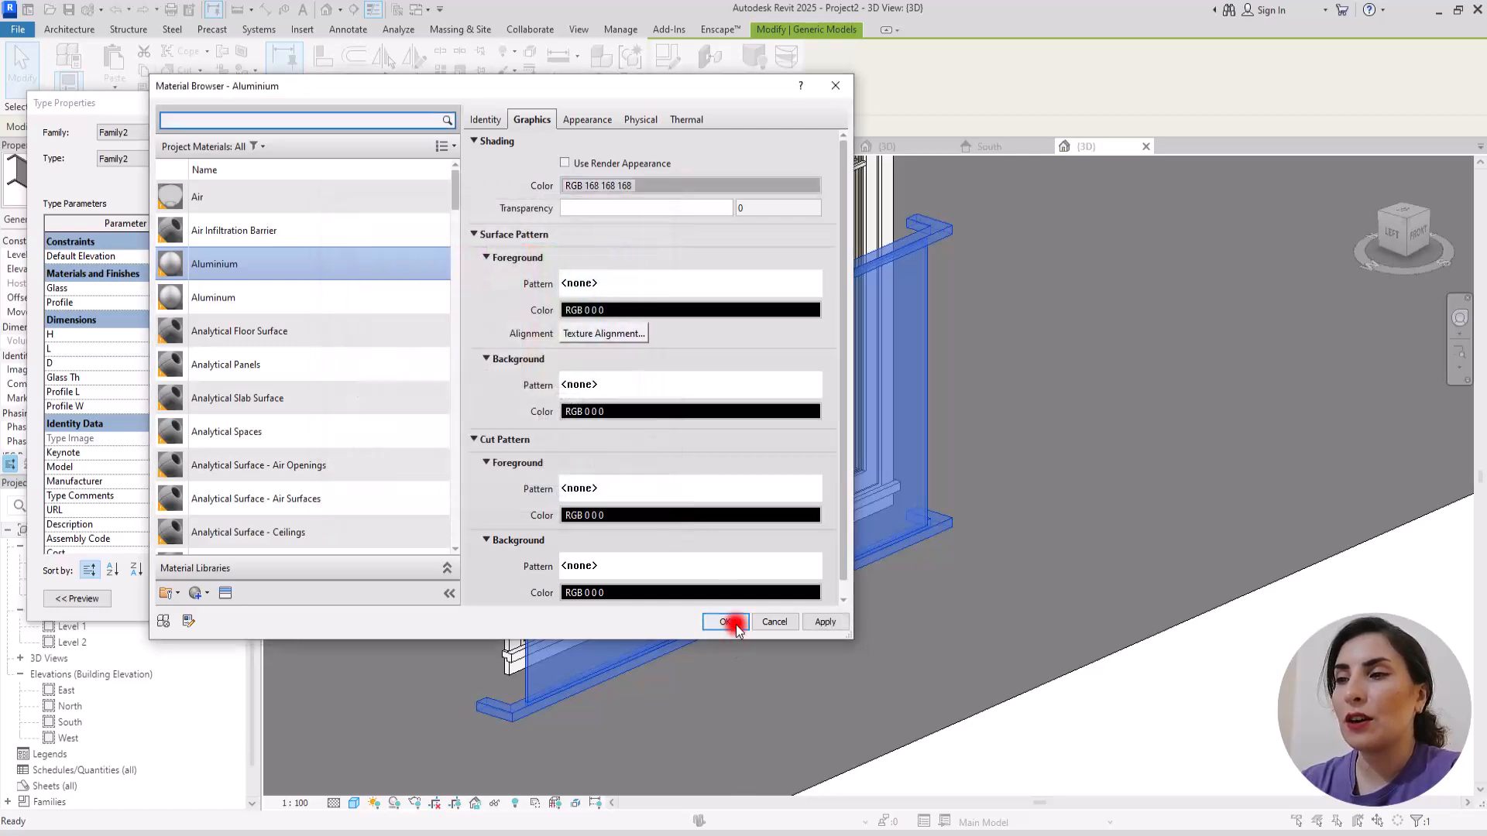
pyautogui.click(736, 622)
pyautogui.click(232, 593)
pyautogui.click(824, 713)
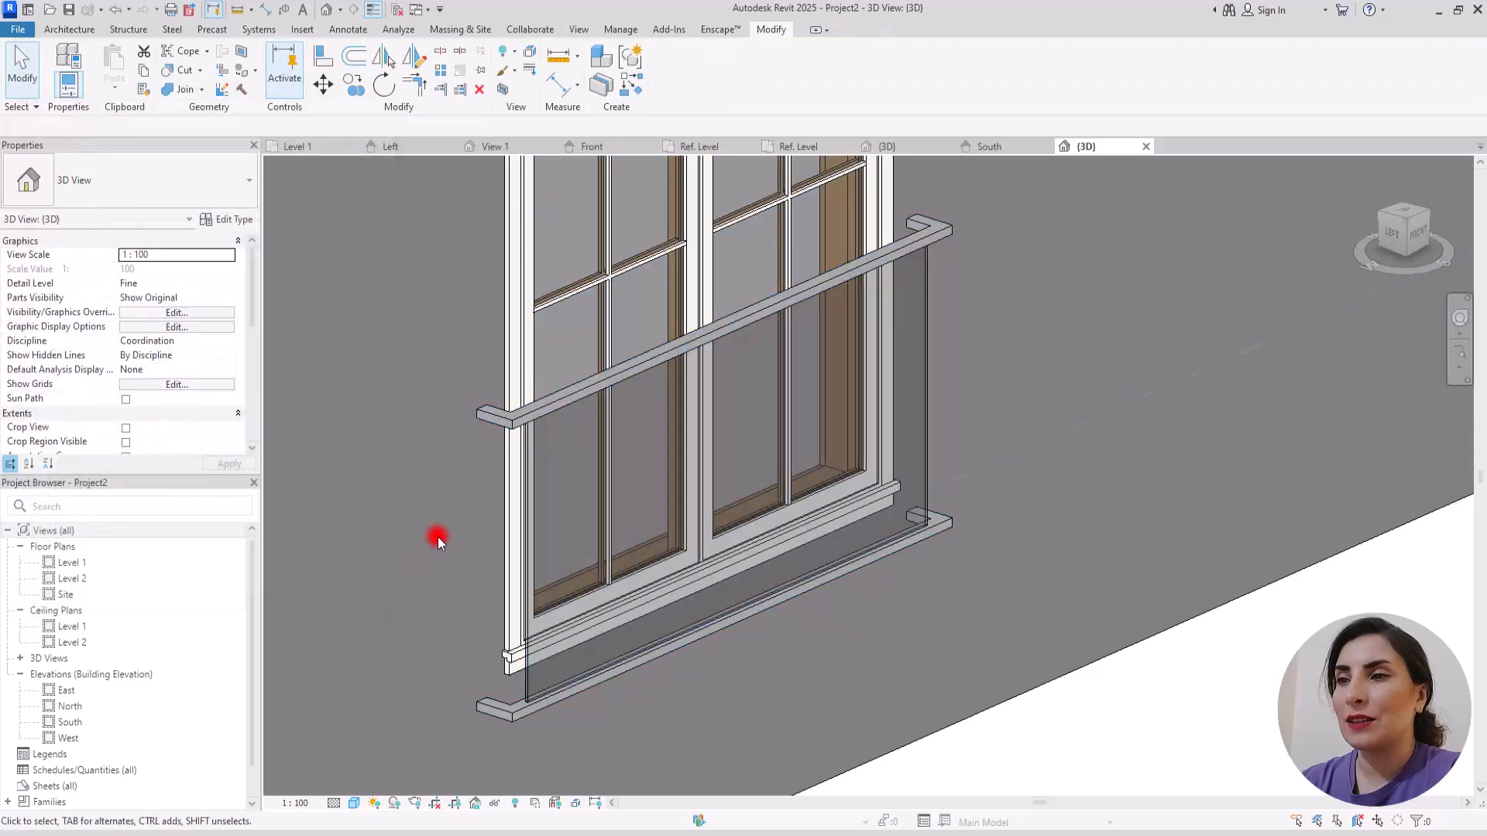
pyautogui.keyDown('shift'); pyautogui.moveTo(824, 713); pyautogui.dragTo(1118, 557, button='middle'); pyautogui.keyUp('shift')
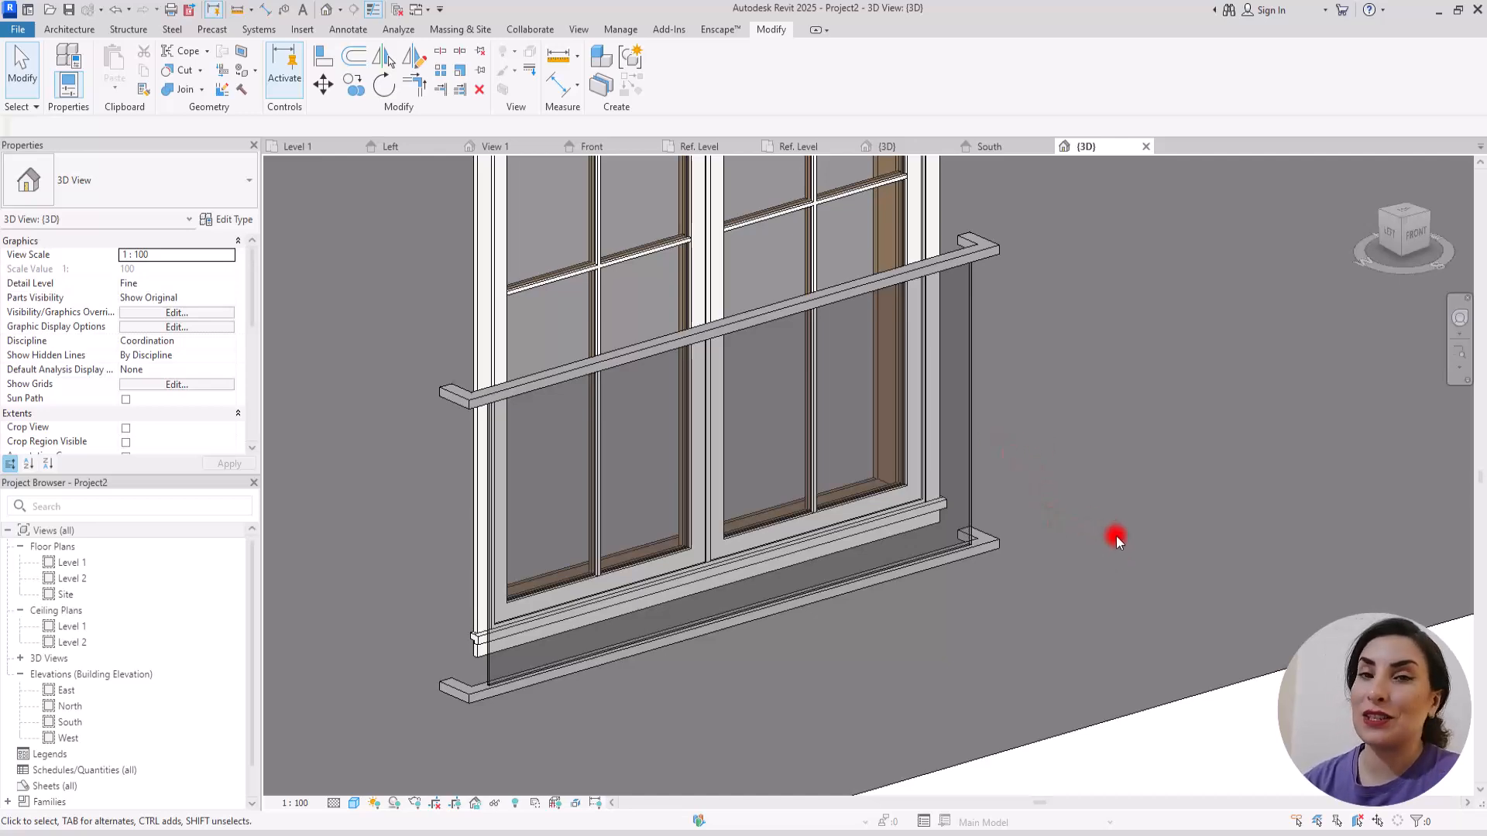
pyautogui.keyDown('shift'); pyautogui.moveTo(1117, 536); pyautogui.dragTo(1082, 546, button='middle'); pyautogui.keyUp('shift')
pyautogui.keyDown('shift'); pyautogui.moveTo(787, 570); pyautogui.dragTo(1058, 594, button='middle'); pyautogui.keyUp('shift')
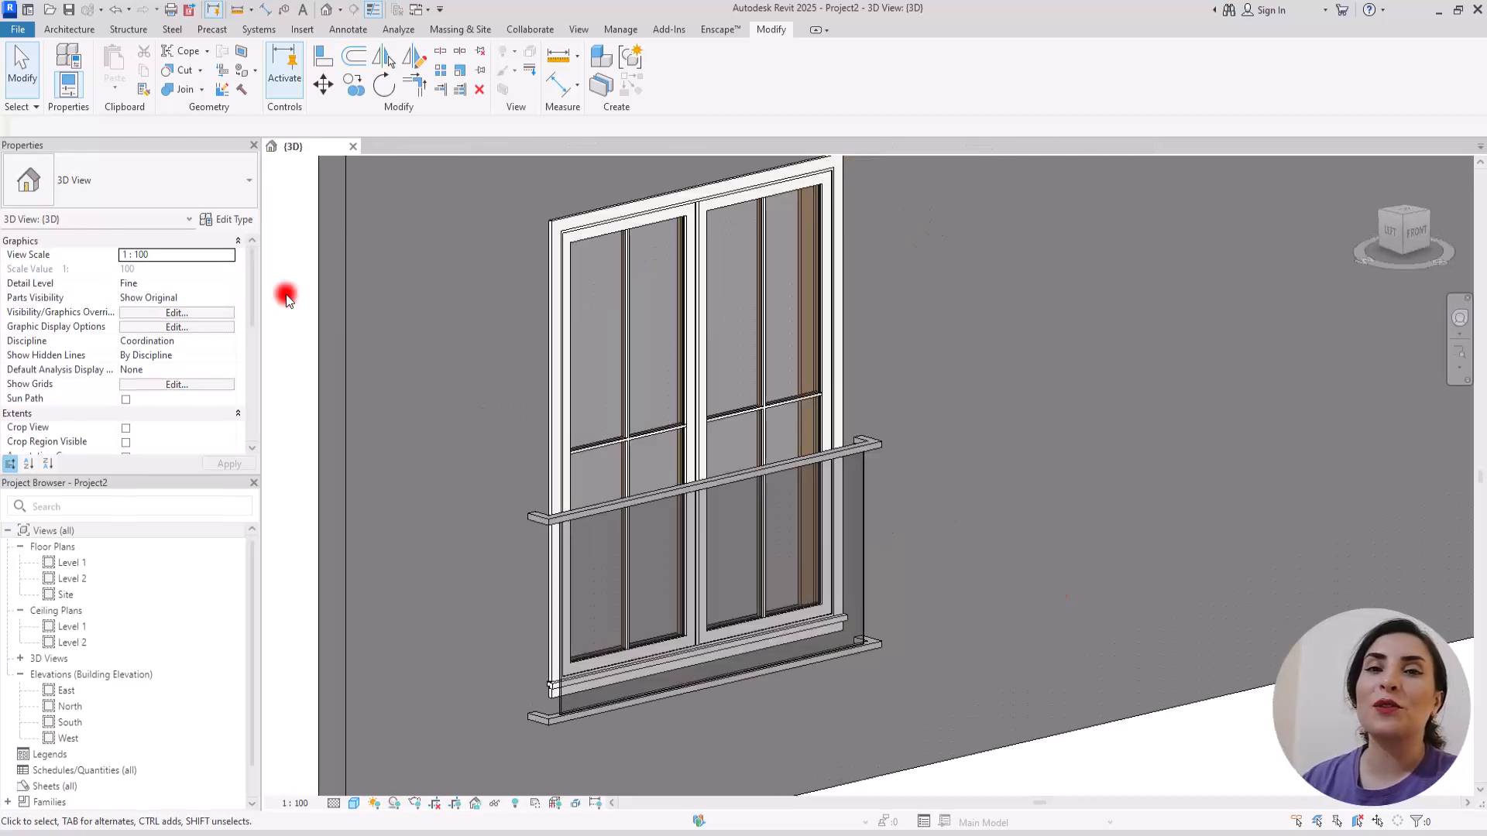
# Step: Create a new family from the Generic Model wall based template in English-Imperial
pyautogui.click(4, 34)
pyautogui.click(39, 90)
pyautogui.click(212, 158)
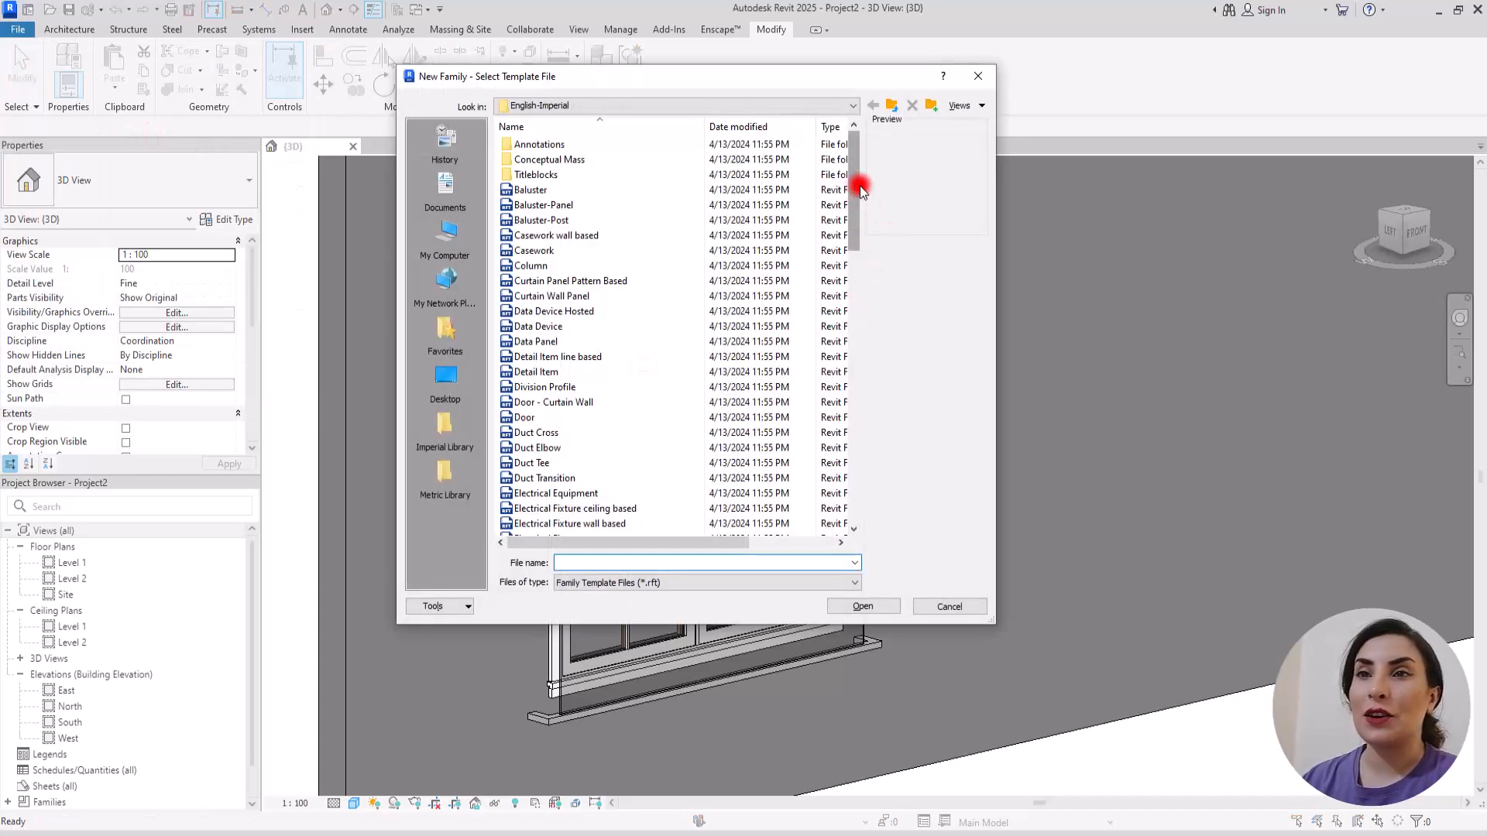
pyautogui.moveTo(852, 187); pyautogui.dragTo(849, 313)
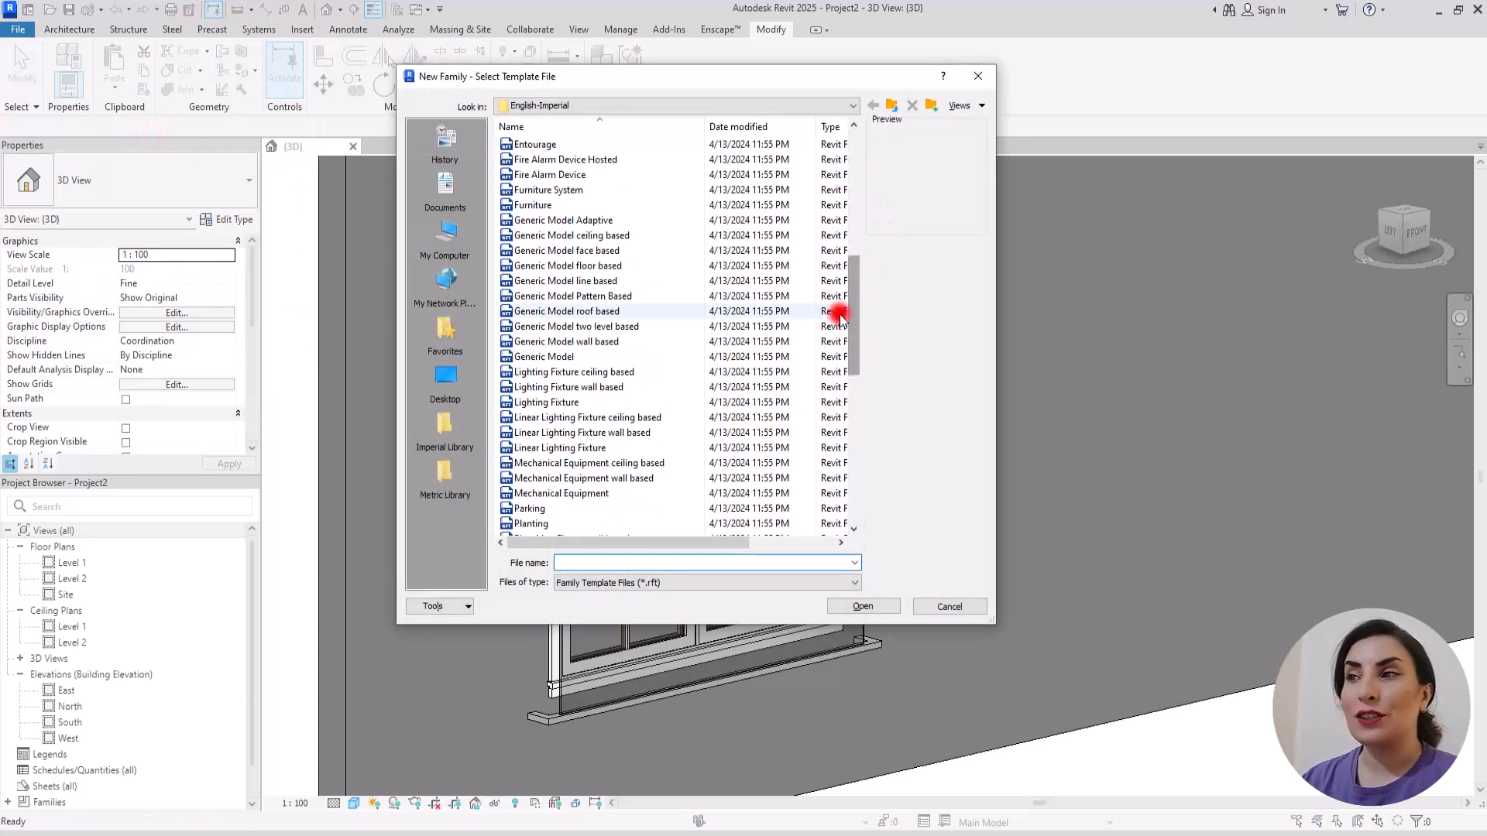
pyautogui.doubleClick(556, 342)
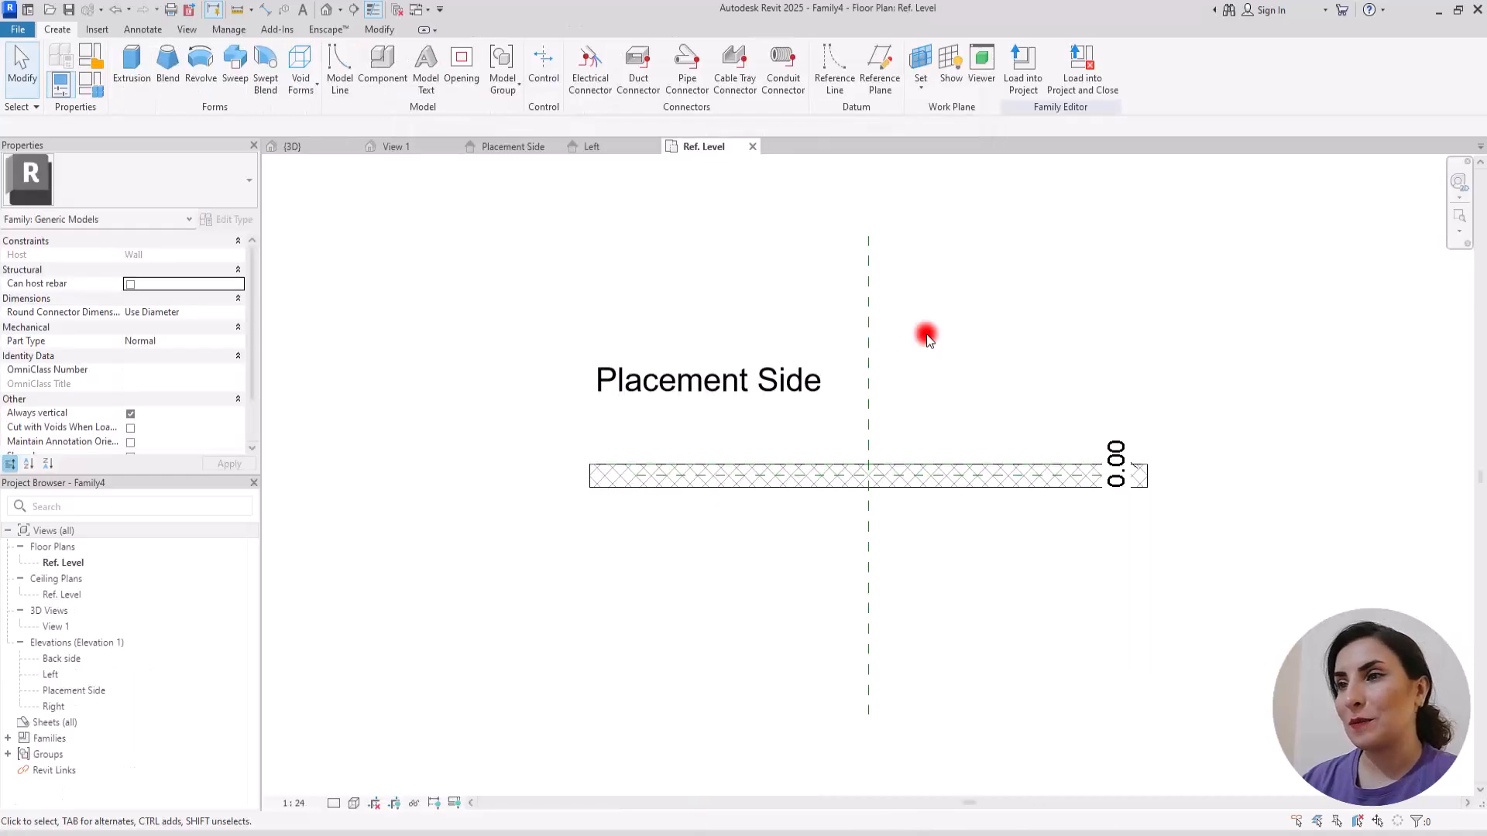
# Step: Draw a horizontal reference plane on the wall's placement side and one vertical reference plane on each side of the centre plane
pyautogui.scroll(-1, 1045, 380)
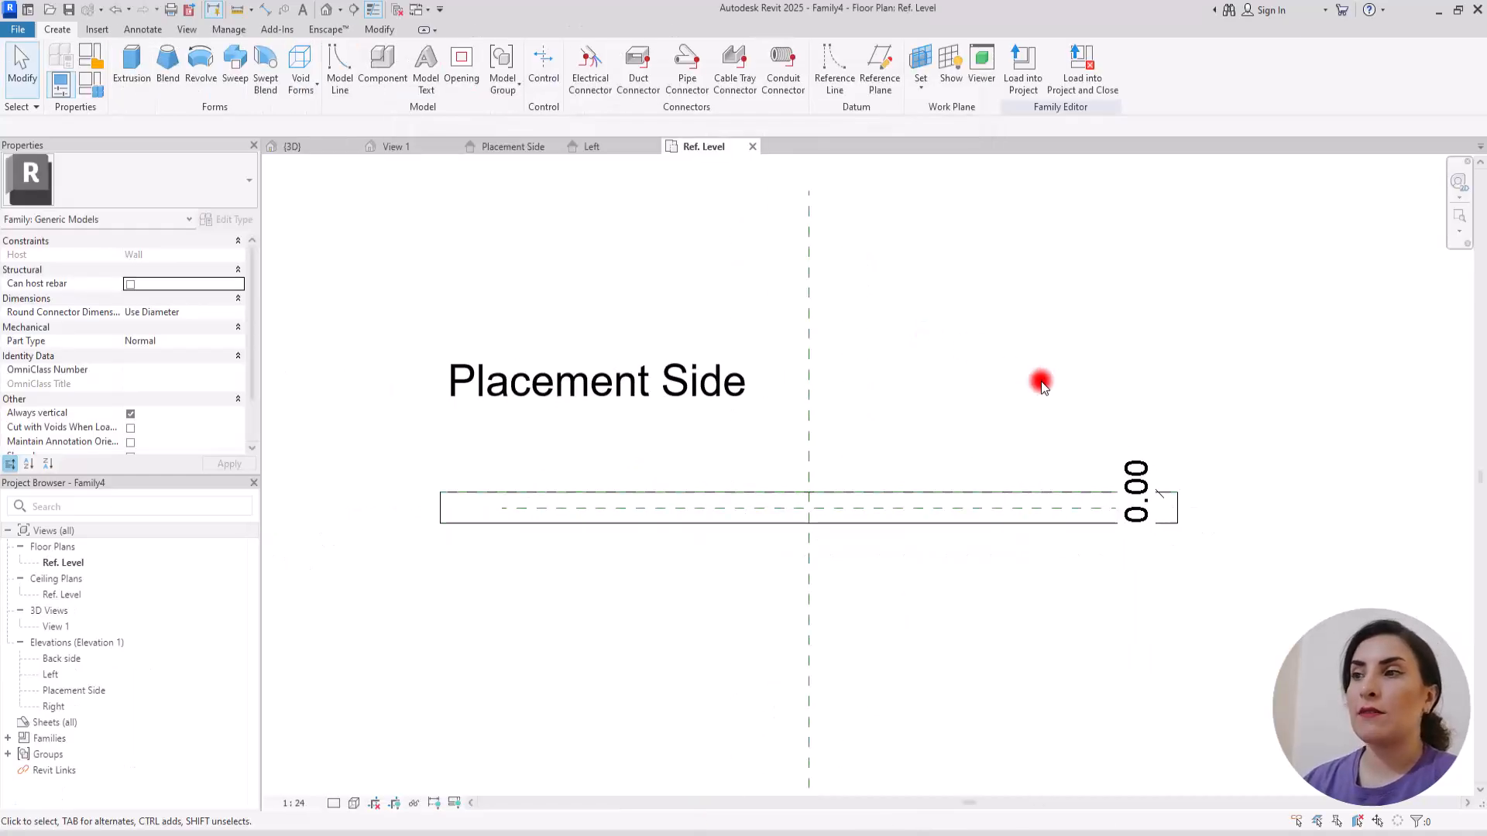
pyautogui.click(887, 57)
pyautogui.click(618, 430)
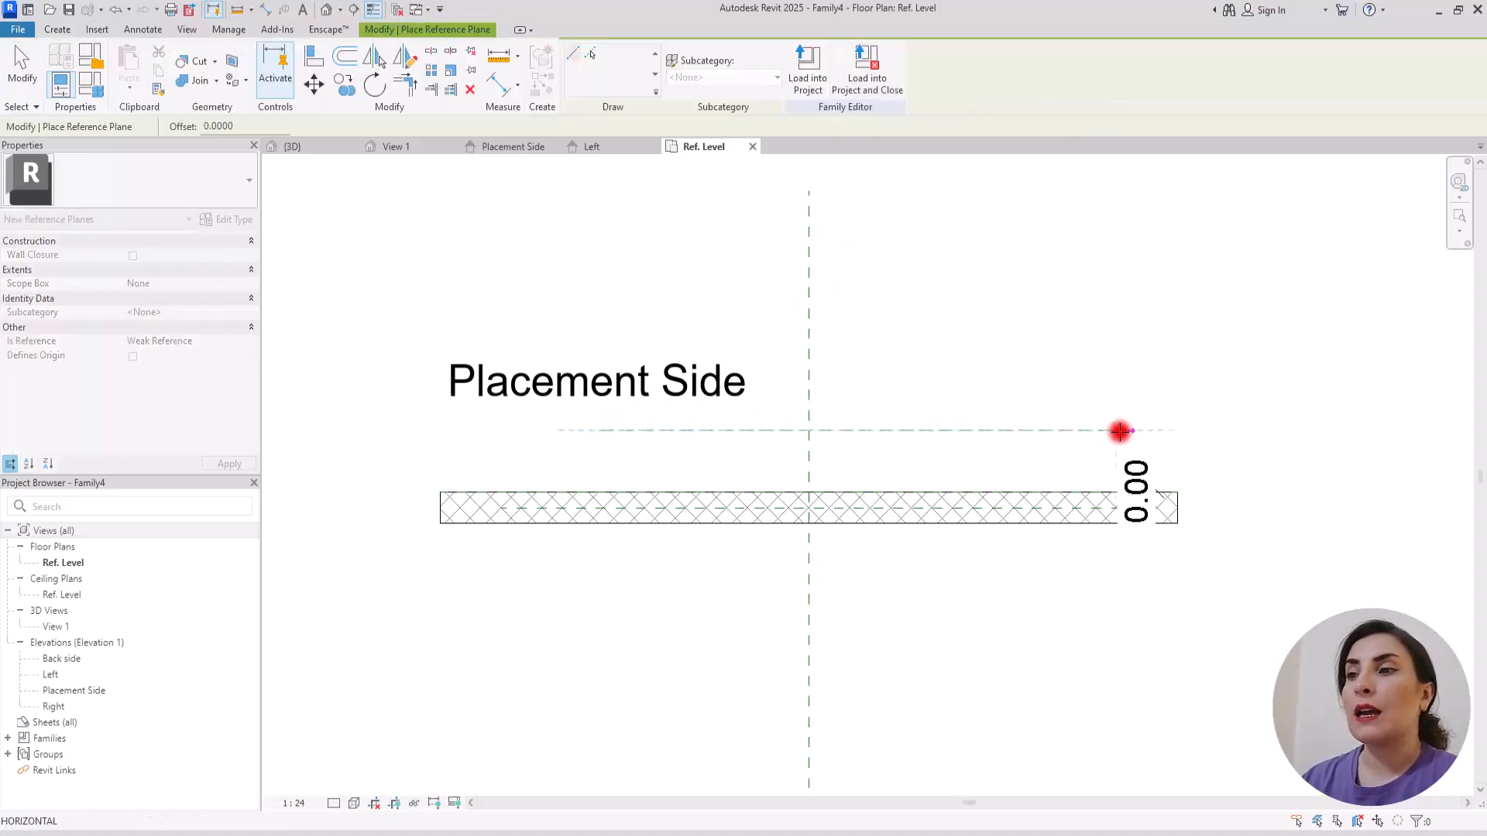
pyautogui.click(1055, 429)
pyautogui.click(915, 358)
pyautogui.click(923, 629)
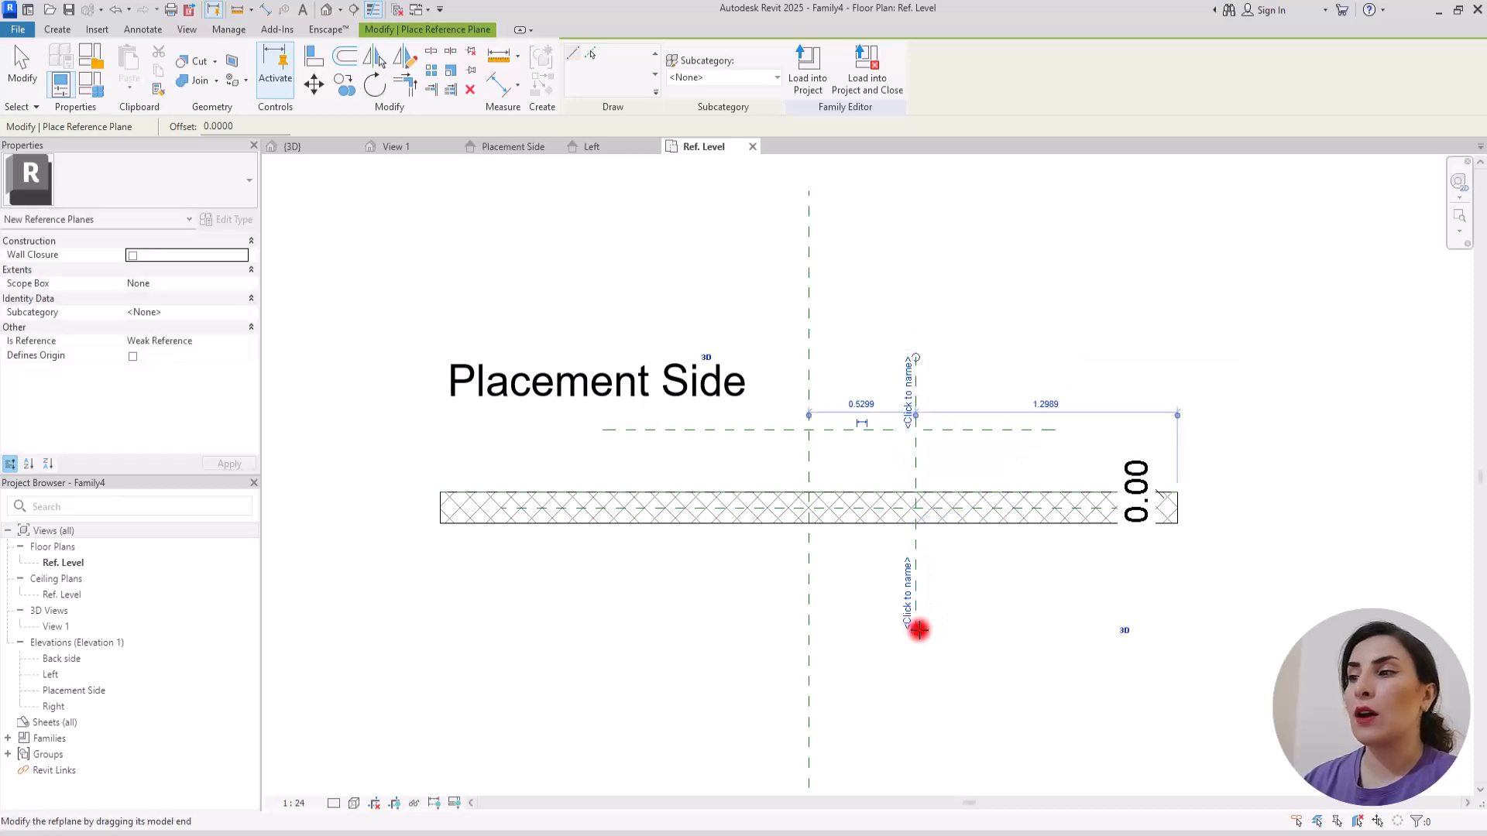
pyautogui.click(671, 330)
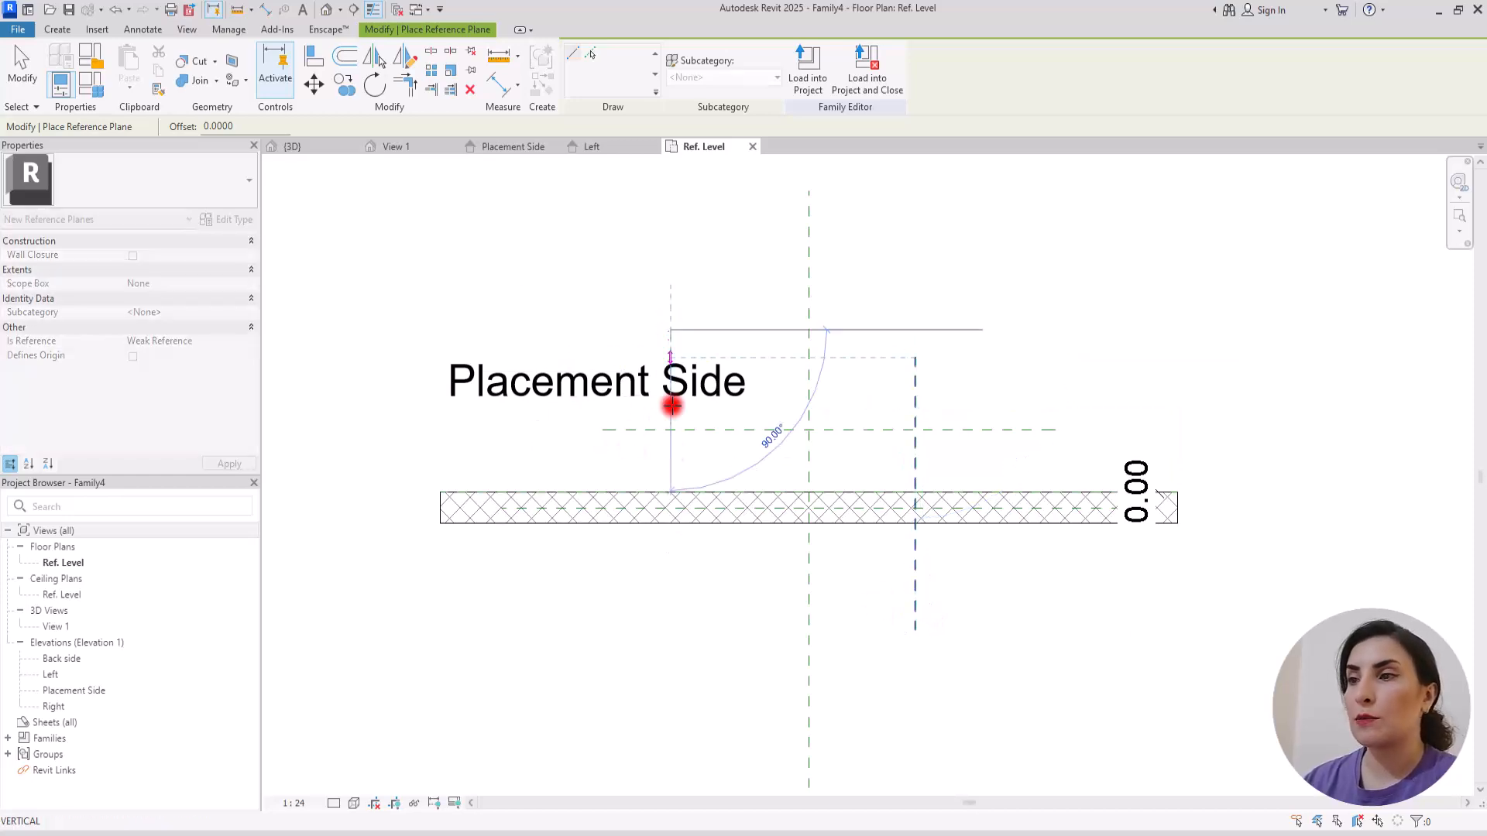
pyautogui.click(673, 610)
pyautogui.press('Escape')
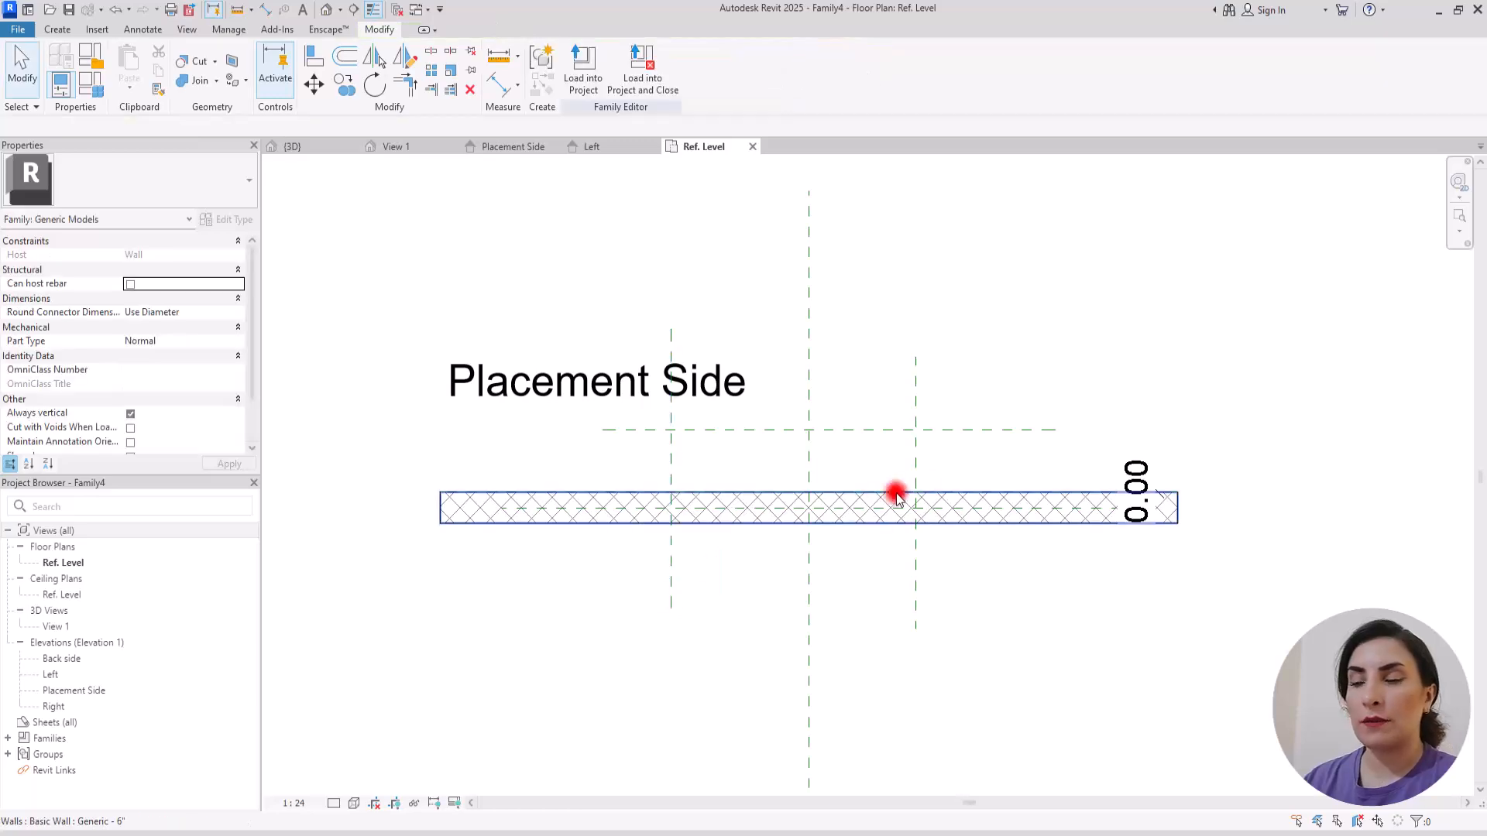
# Step: Add a continuous dimension across the two outer vertical planes and the centre plane, and make its segments equal
pyautogui.scroll(1, 886, 498)
pyautogui.click(495, 83)
pyautogui.click(586, 434)
pyautogui.click(767, 446)
pyautogui.click(911, 438)
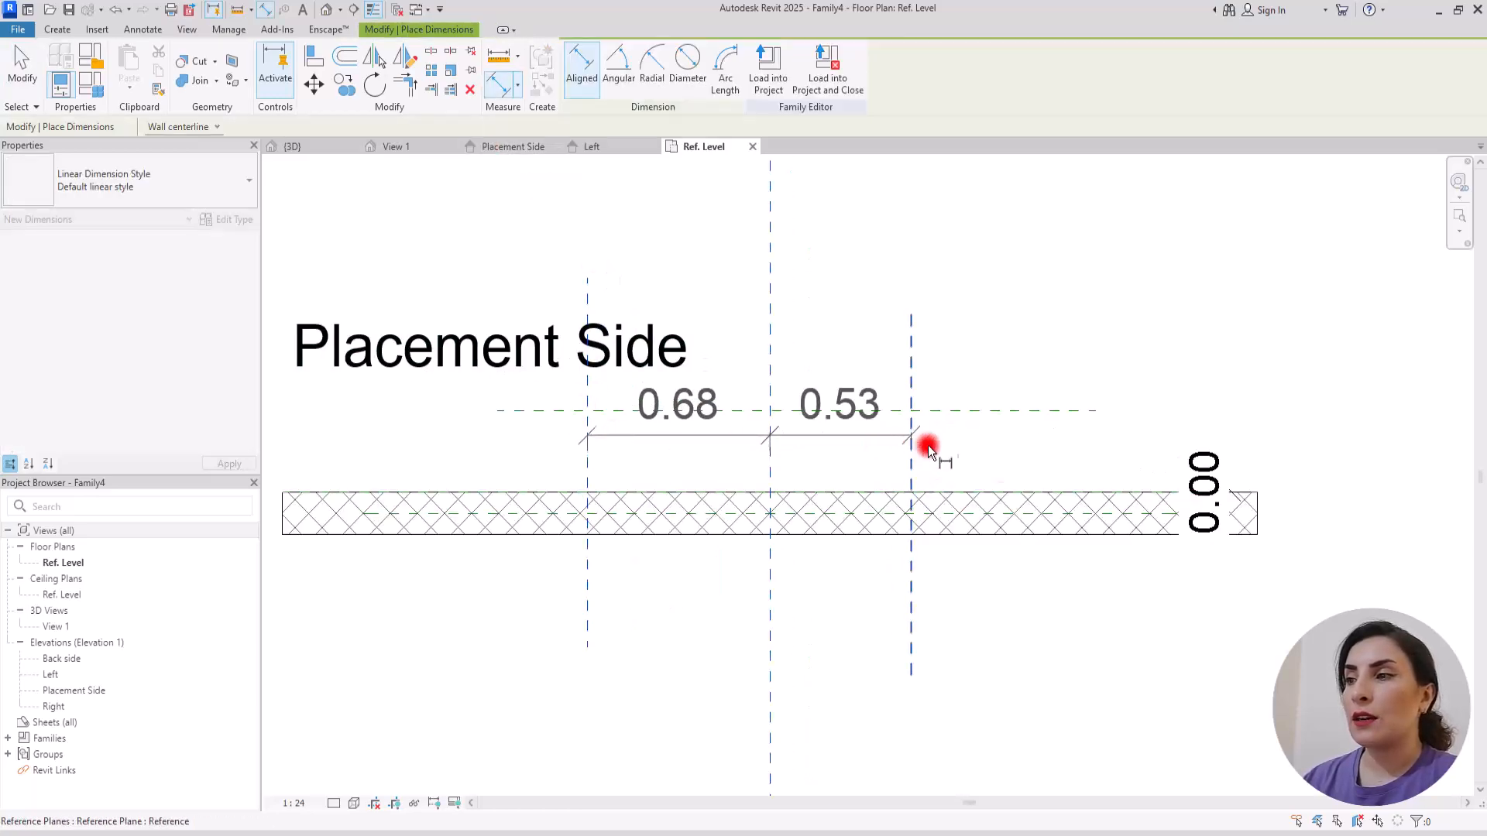
pyautogui.click(941, 612)
pyautogui.click(748, 528)
# Step: Dimension the overall distance between the outer vertical planes and the distance from the horizontal plane to the wall's placement-side edge
pyautogui.click(628, 423)
pyautogui.click(910, 447)
pyautogui.click(1052, 662)
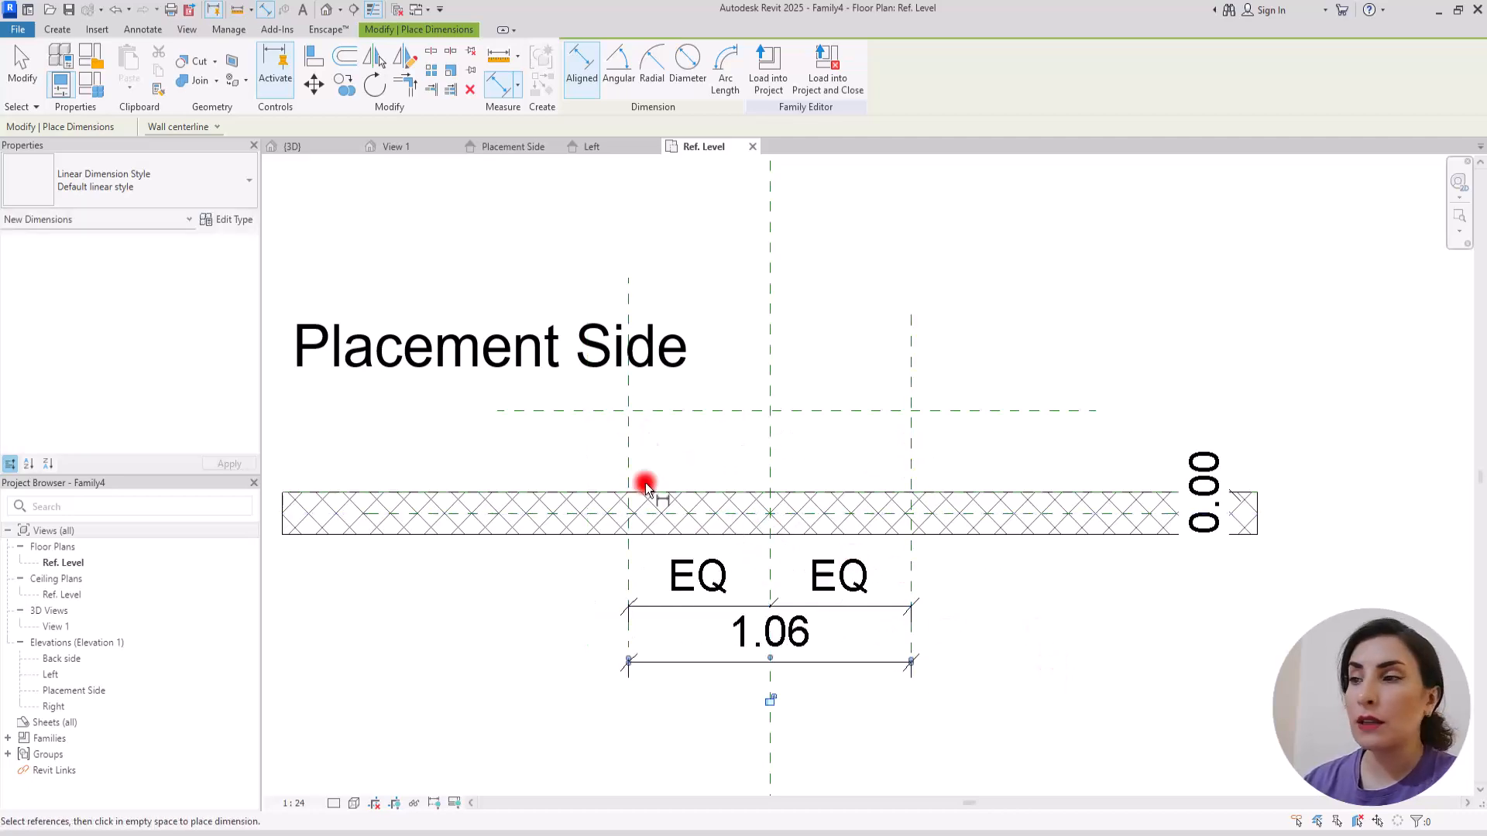
pyautogui.click(984, 412)
pyautogui.press('Tab')
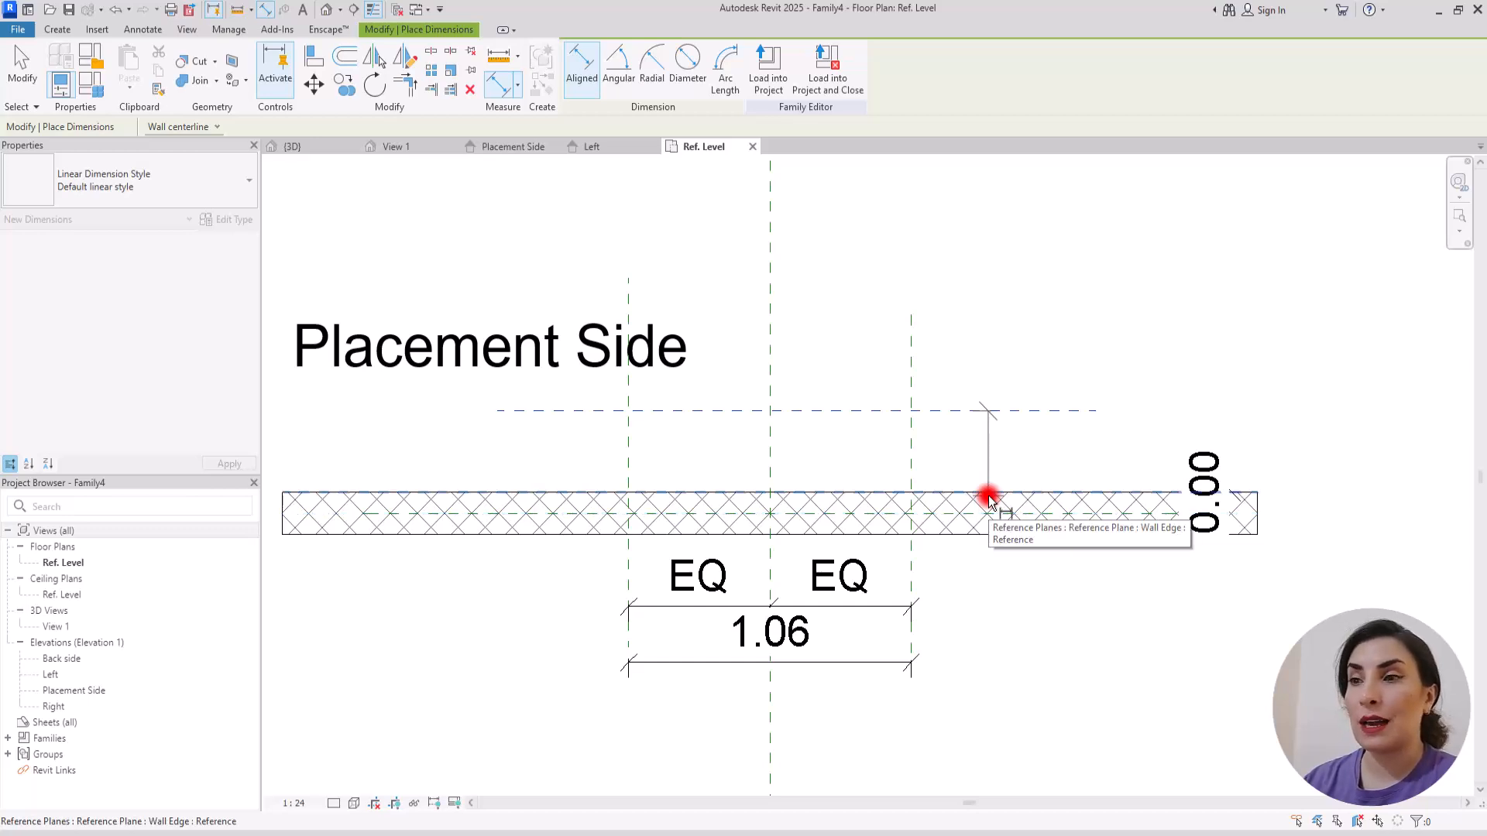
pyautogui.click(988, 498)
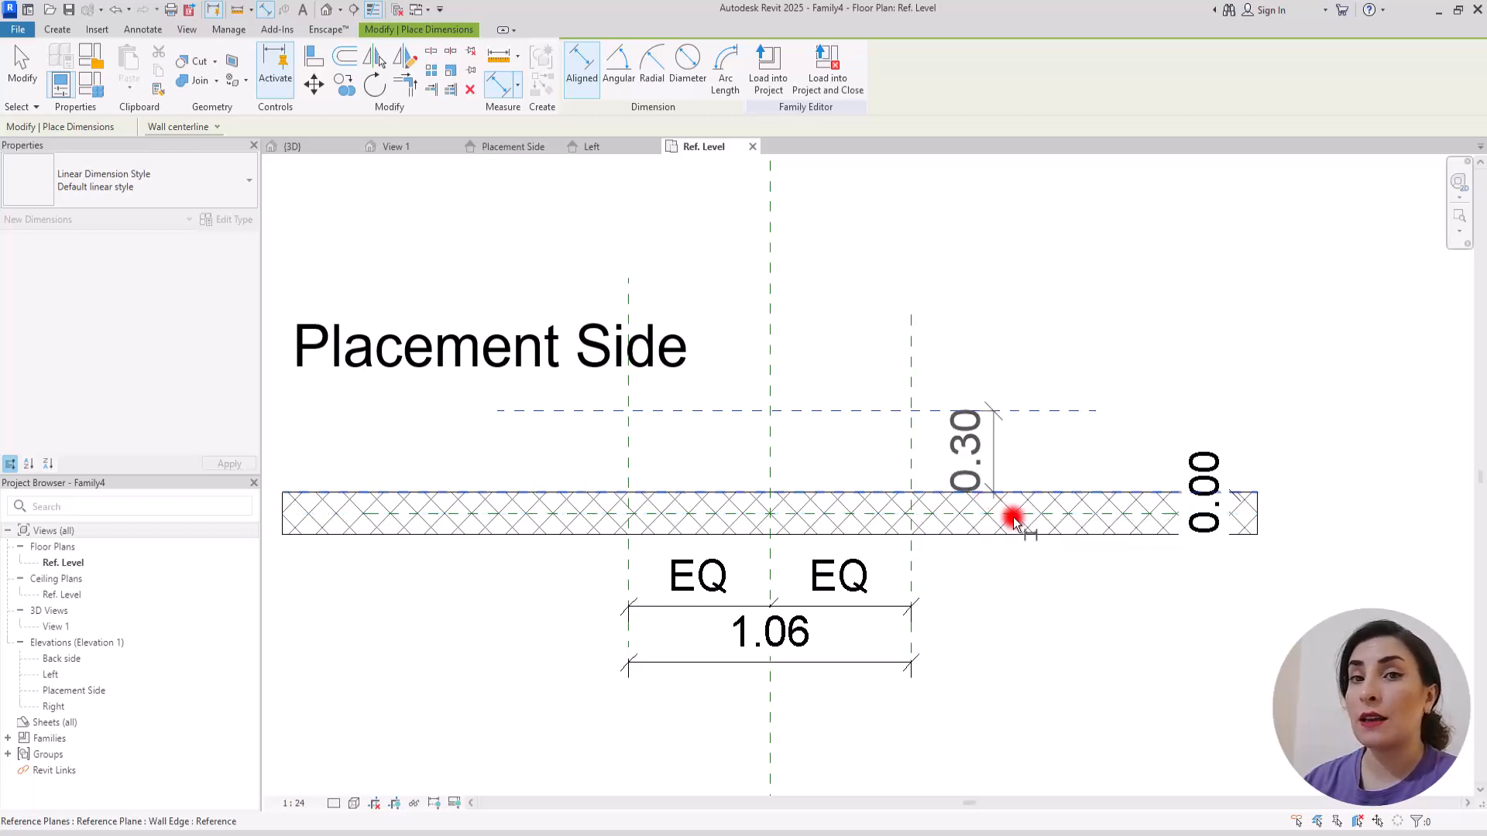
pyautogui.click(1042, 588)
pyautogui.press('Escape')
pyautogui.press('Escape')
# Step: Label the wall offset dimension with a new type parameter D and the overall width dimension with a new type parameter L
pyautogui.click(1053, 444)
pyautogui.click(725, 74)
pyautogui.write('D')
pyautogui.click(263, 583)
pyautogui.click(690, 662)
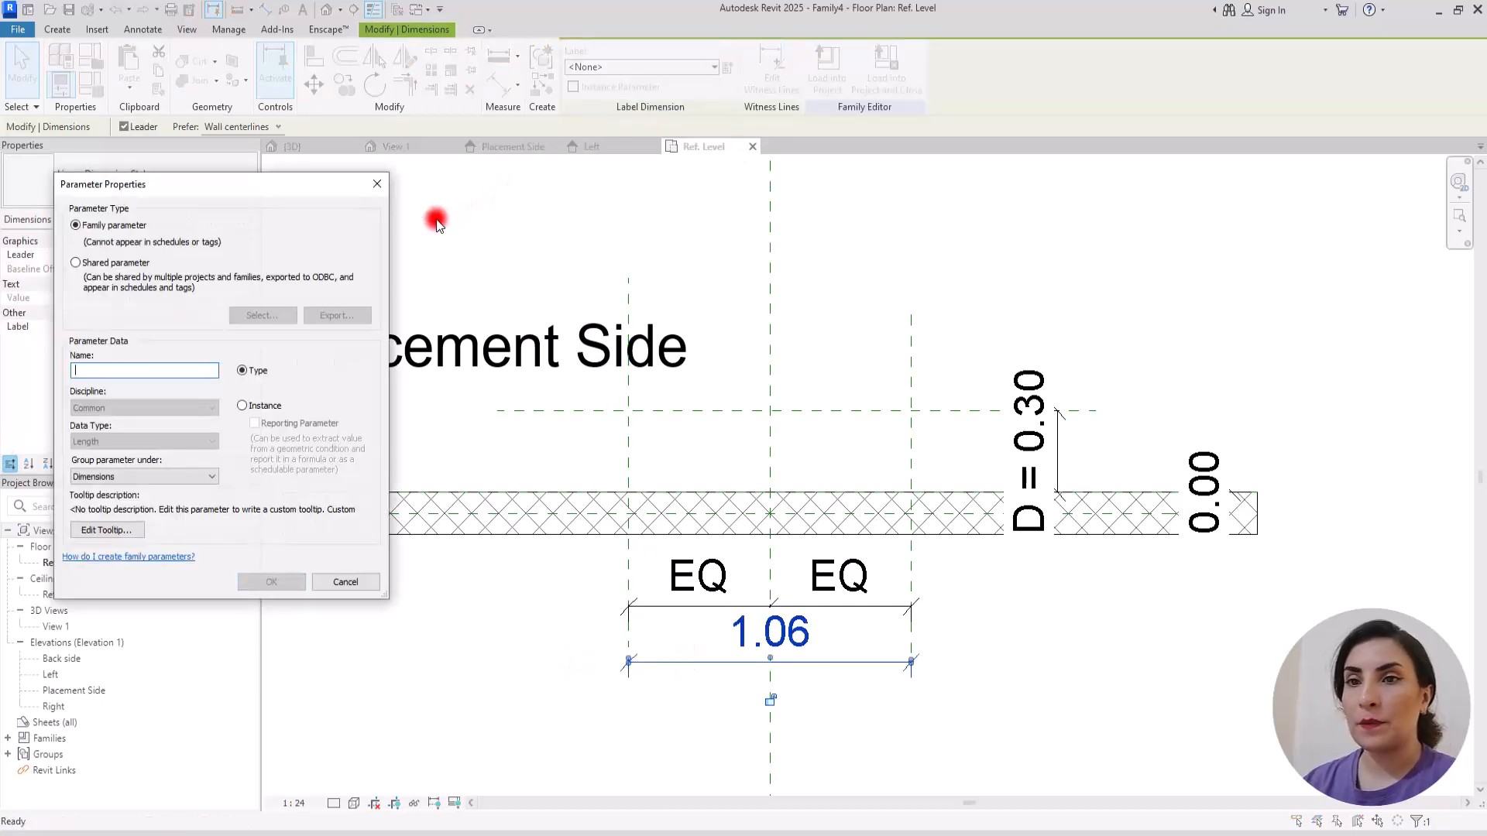
pyautogui.click(273, 582)
pyautogui.click(611, 229)
# Step: Open the Placement Side elevation and draw two horizontal reference planes across the vertical planes within the wall
pyautogui.scroll(-2, 544, 511)
pyautogui.scroll(1, 658, 503)
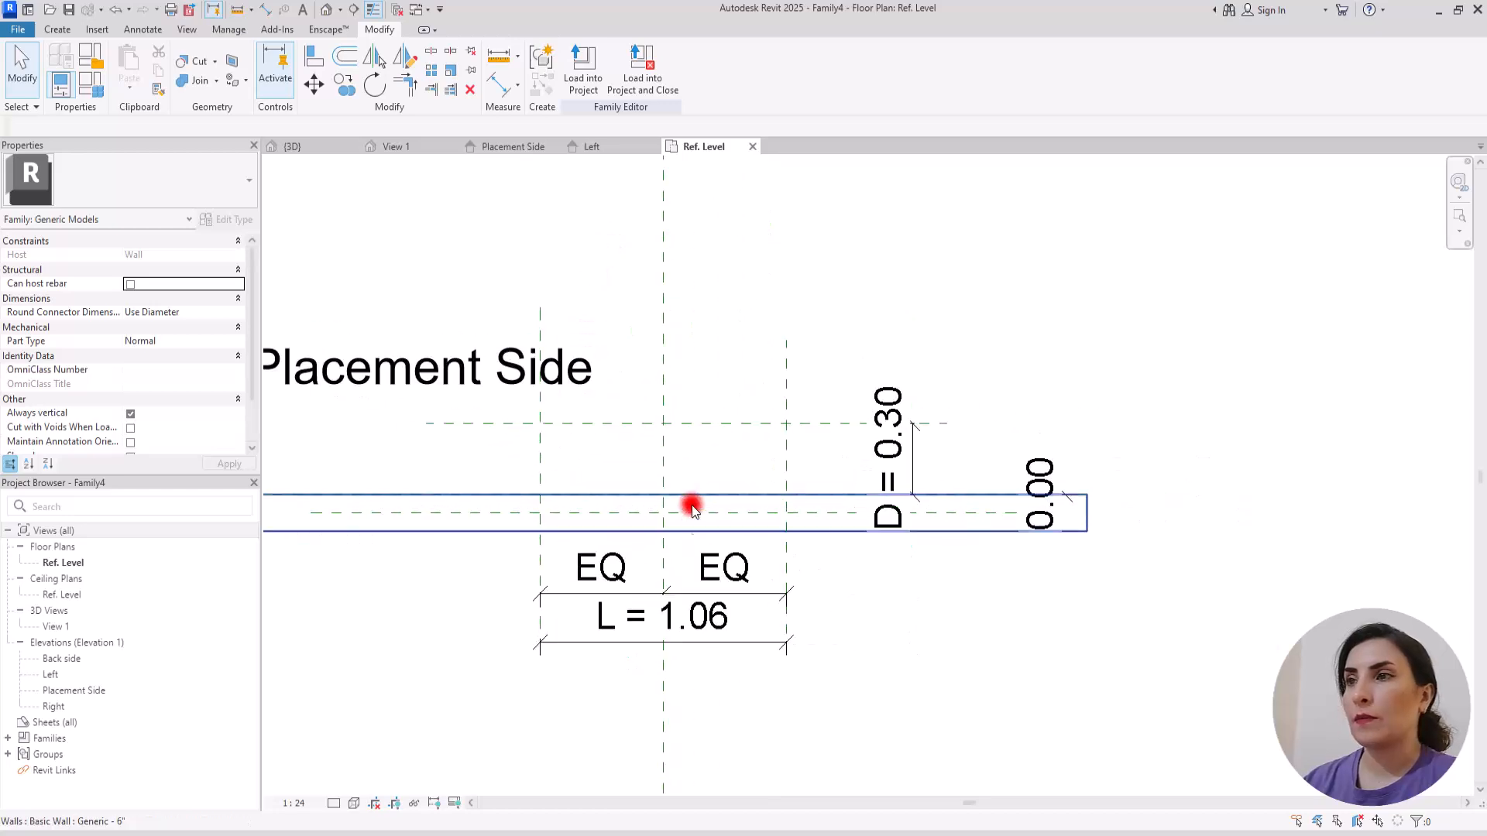
pyautogui.click(507, 147)
pyautogui.click(67, 31)
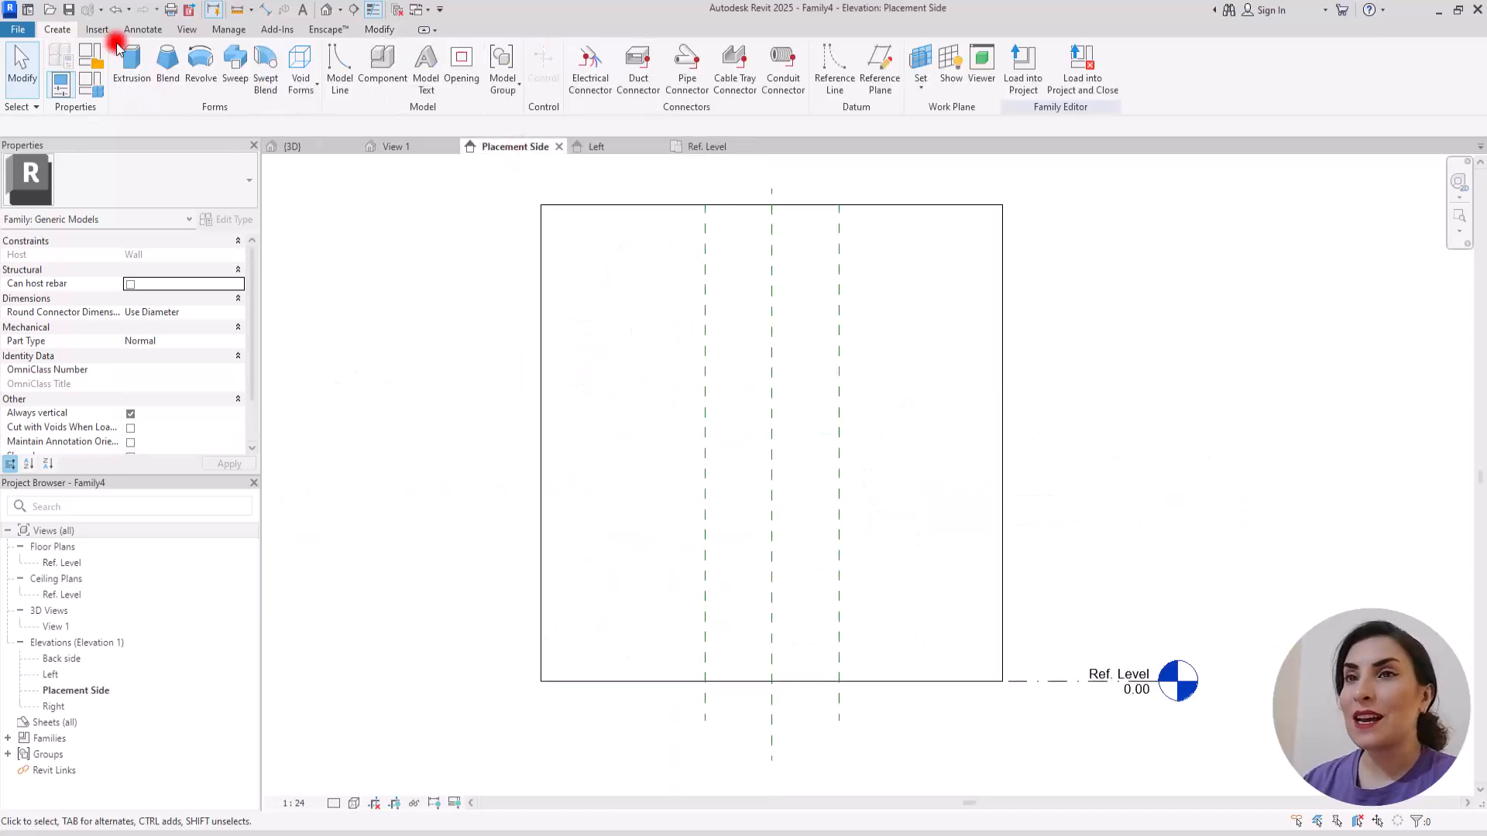
pyautogui.click(880, 62)
pyautogui.click(618, 510)
pyautogui.click(922, 511)
pyautogui.click(617, 399)
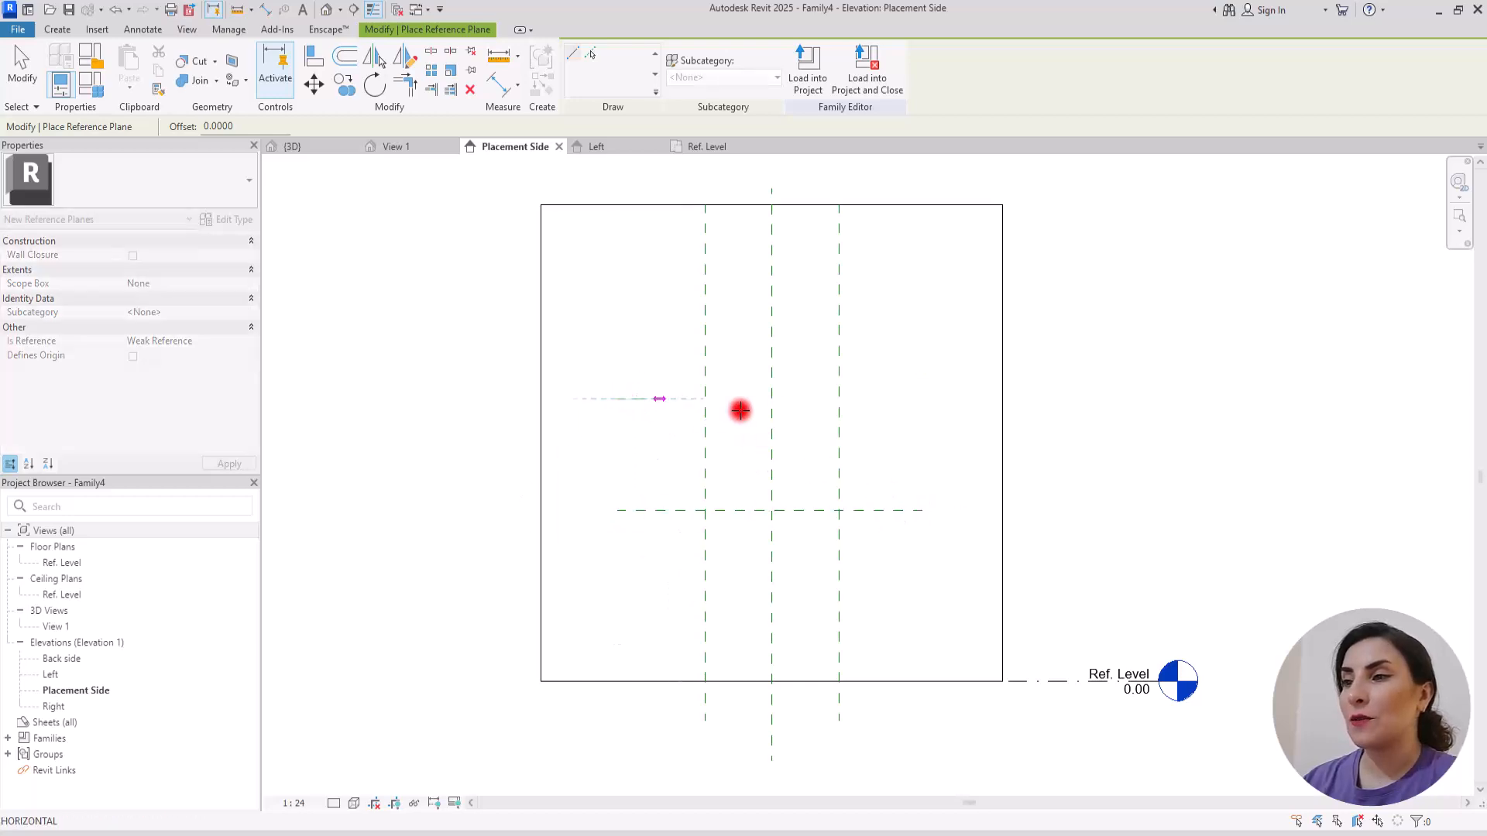
pyautogui.click(931, 399)
# Step: Dimension the distance between the two horizontal reference planes and label it with a new type parameter H
pyautogui.click(498, 84)
pyautogui.click(648, 399)
pyautogui.click(638, 510)
pyautogui.click(649, 586)
pyautogui.press('Escape')
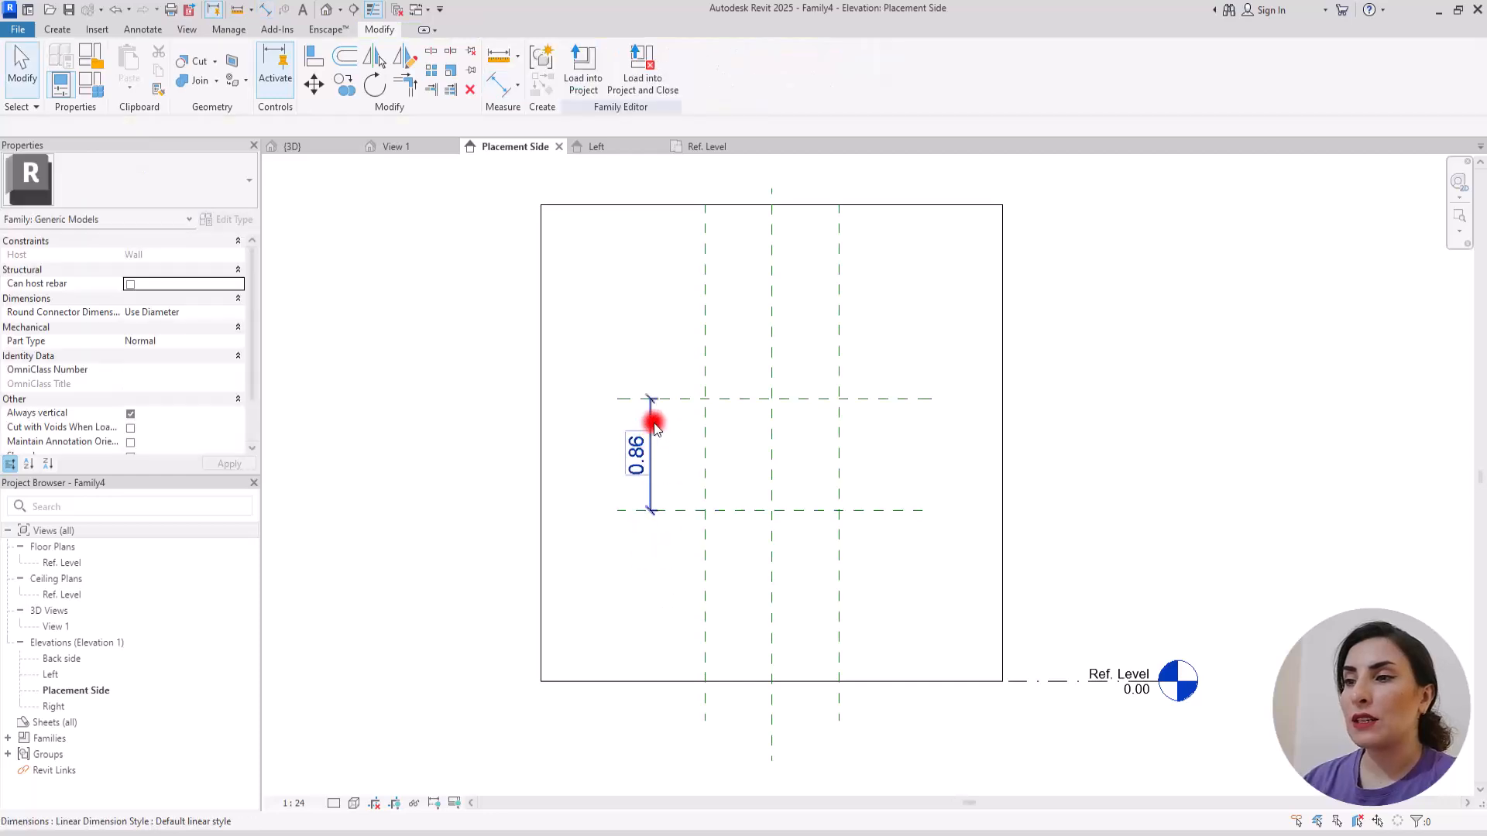
pyautogui.click(726, 70)
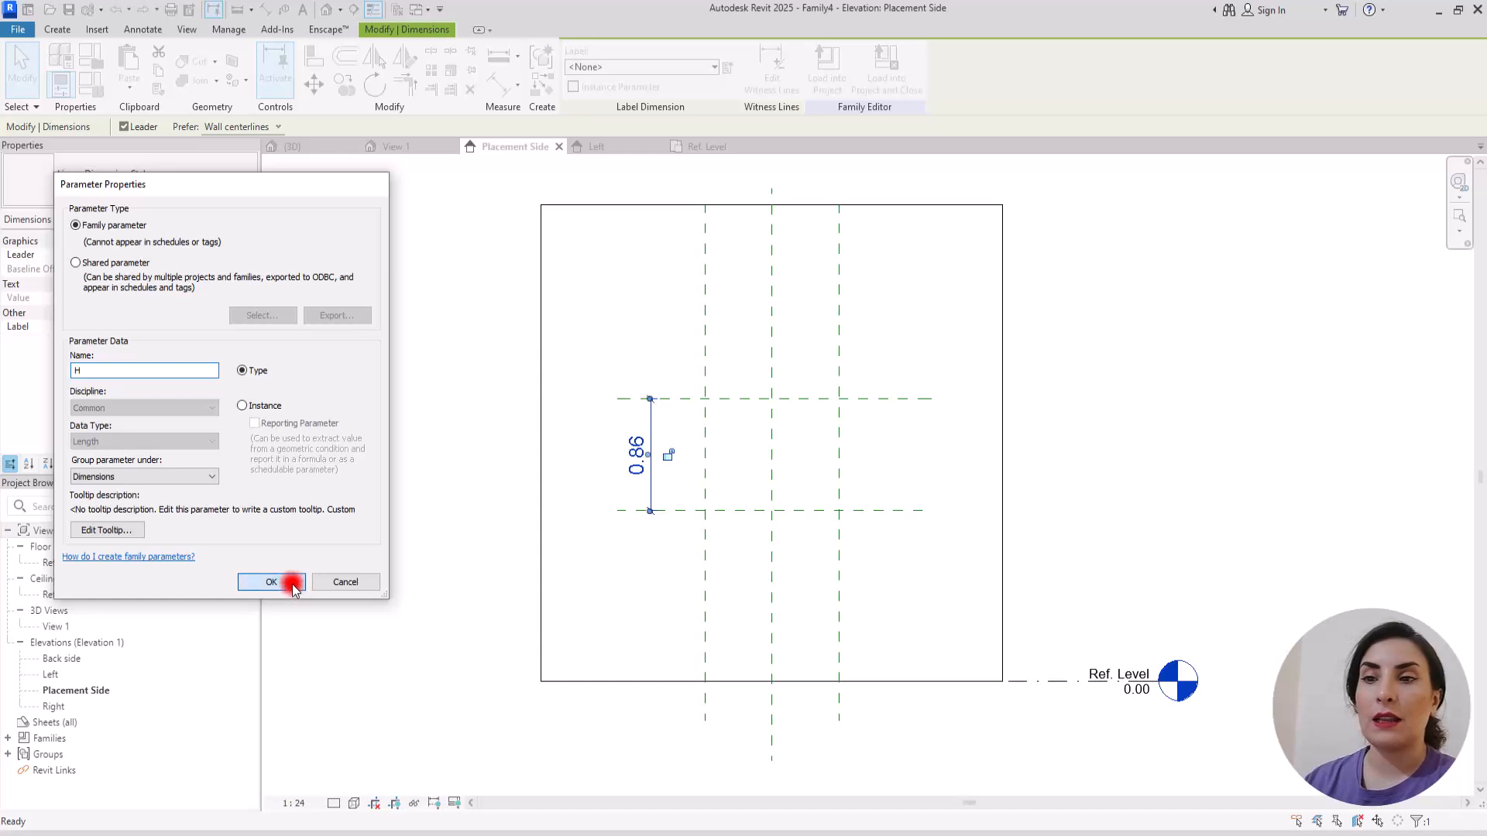
pyautogui.click(271, 582)
# Step: Name the lower horizontal reference plane Base and the upper one Top
pyautogui.click(872, 510)
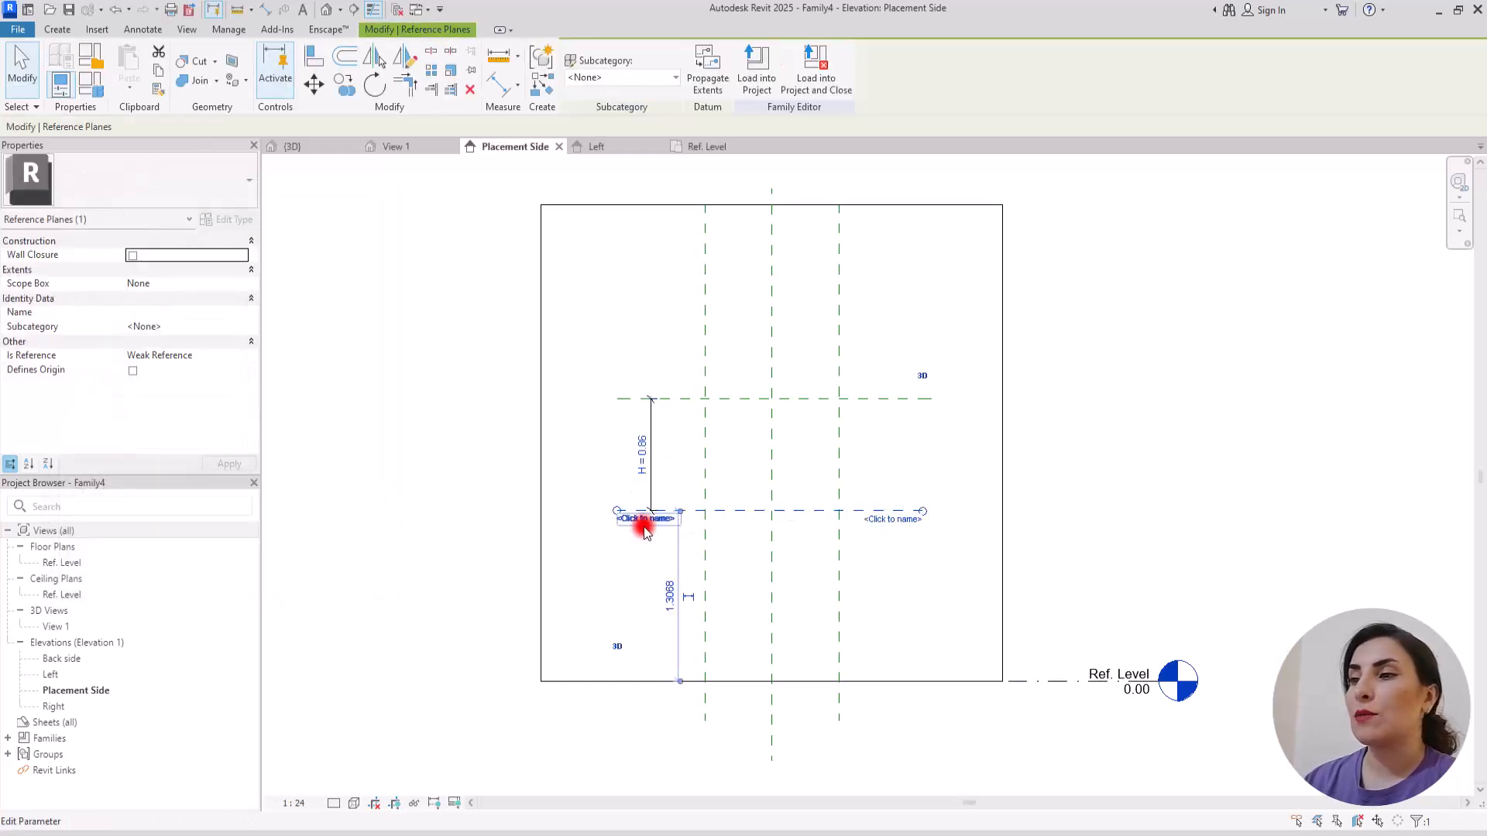
pyautogui.click(644, 519)
pyautogui.write('Base')
pyautogui.press('Return')
pyautogui.click(658, 399)
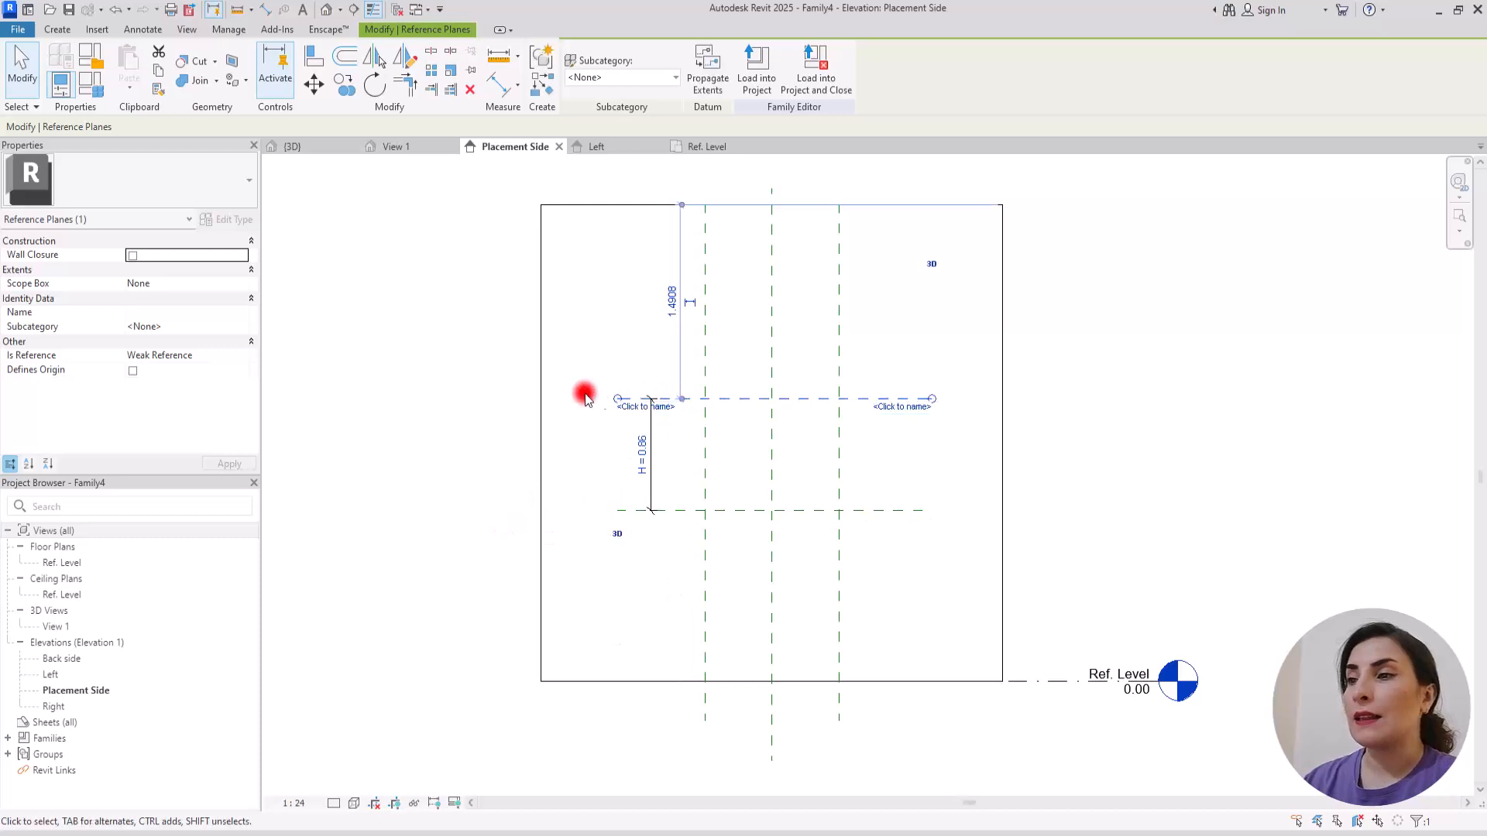
pyautogui.click(635, 406)
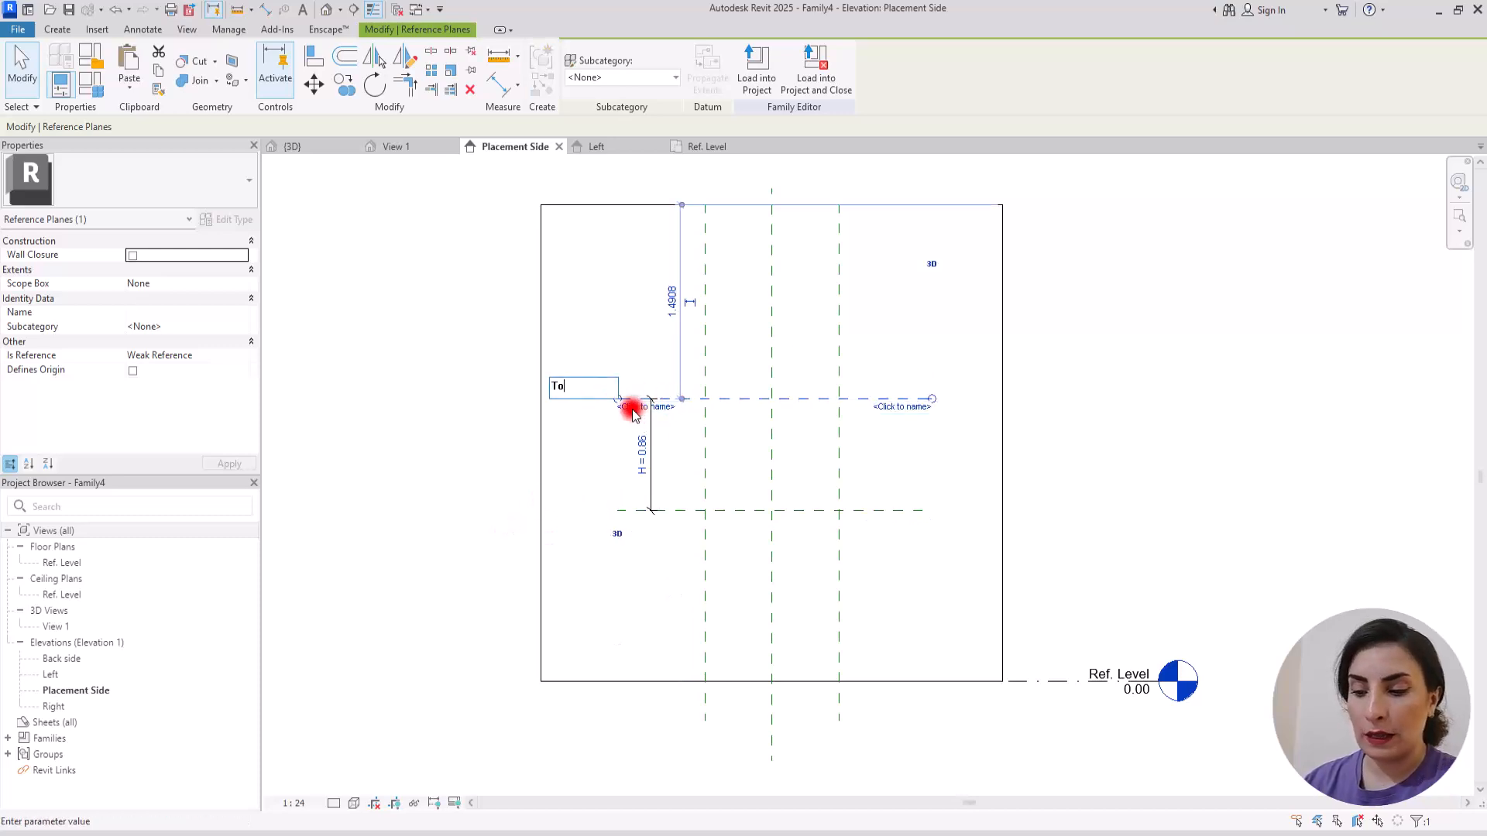
pyautogui.write('Top')
pyautogui.press('Return')
pyautogui.scroll(3, 985, 524)
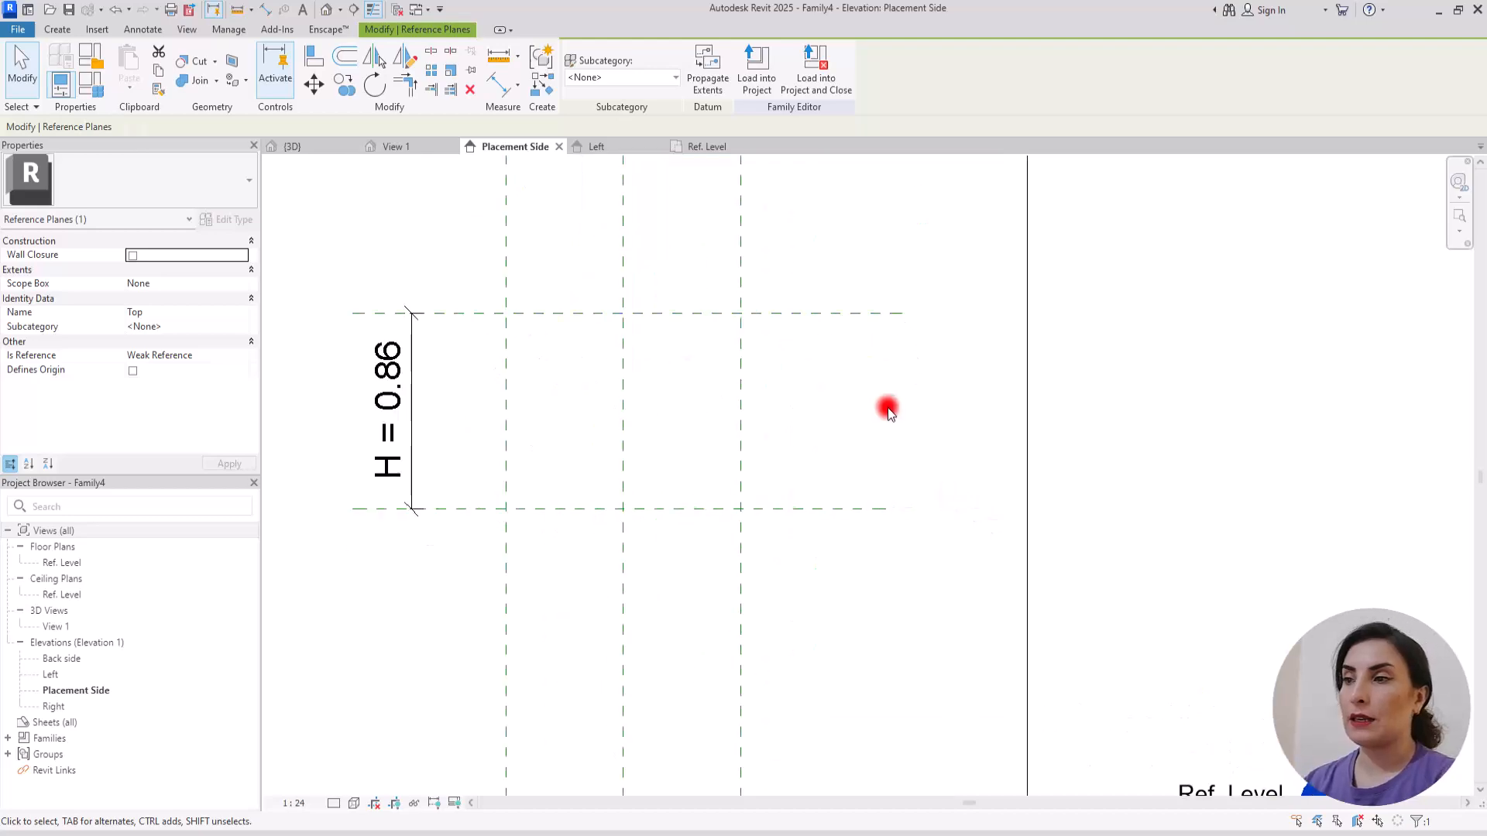
pyautogui.press('Escape')
# Step: In the Ref. Level plan, start a sweep and sketch a U-shaped path from the wall face along the two outer planes and the D offset plane
pyautogui.click(697, 146)
pyautogui.scroll(2, 666, 438)
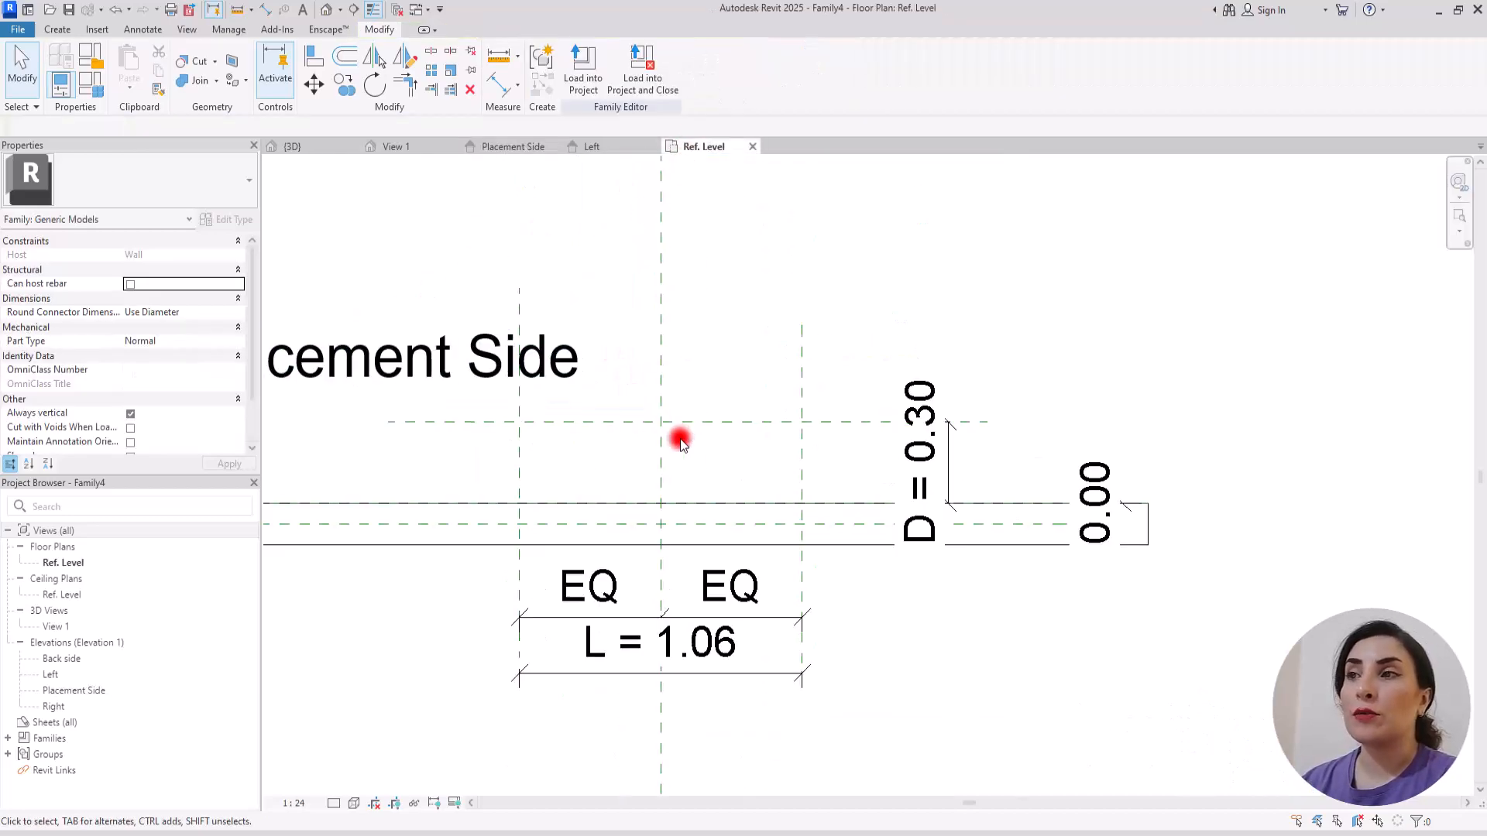
pyautogui.moveTo(565, 443); pyautogui.dragTo(672, 428, button='middle')
pyautogui.scroll(1, 668, 426)
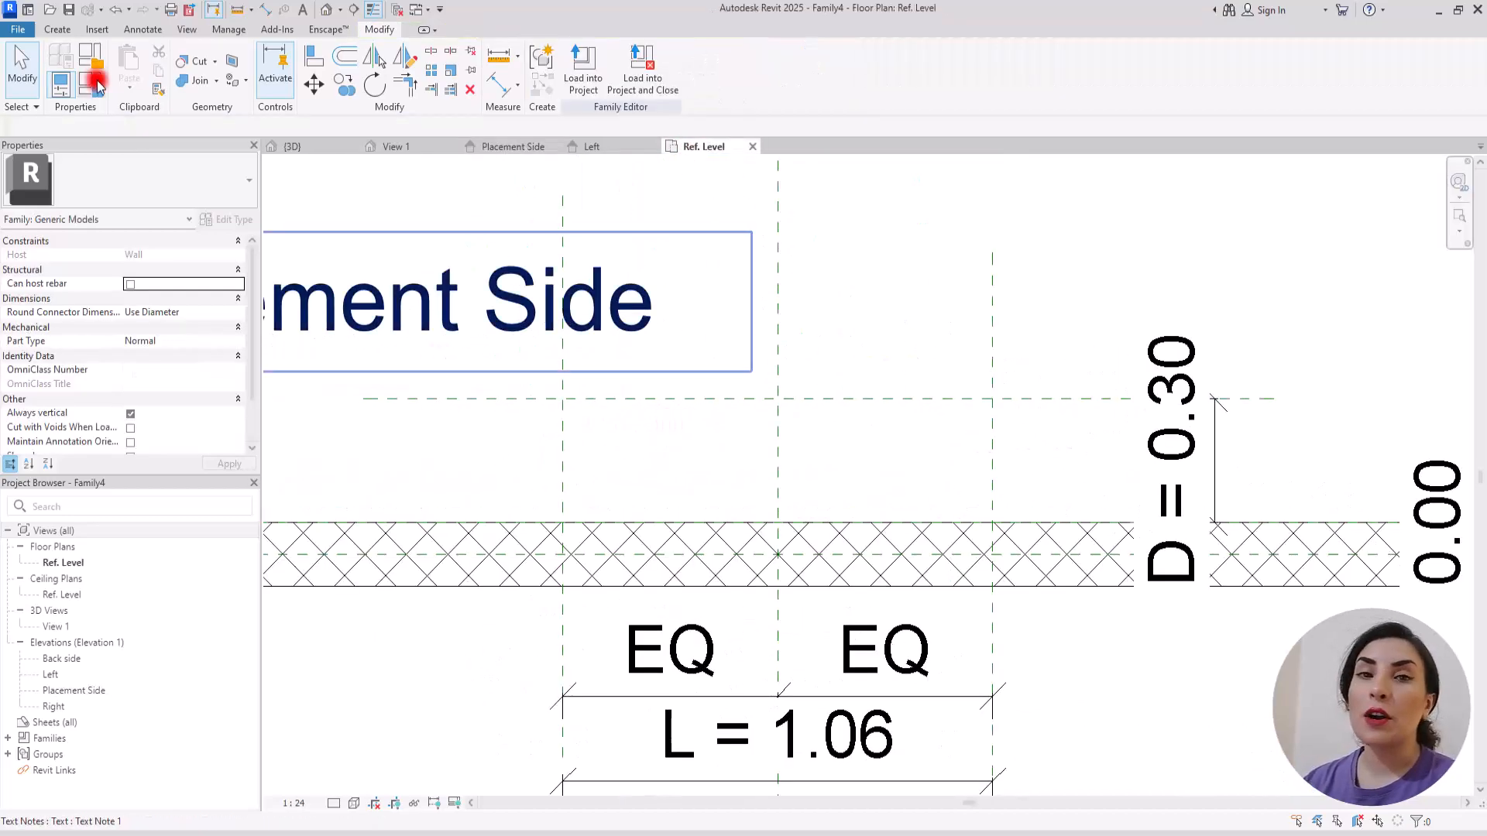
pyautogui.click(56, 28)
pyautogui.click(233, 63)
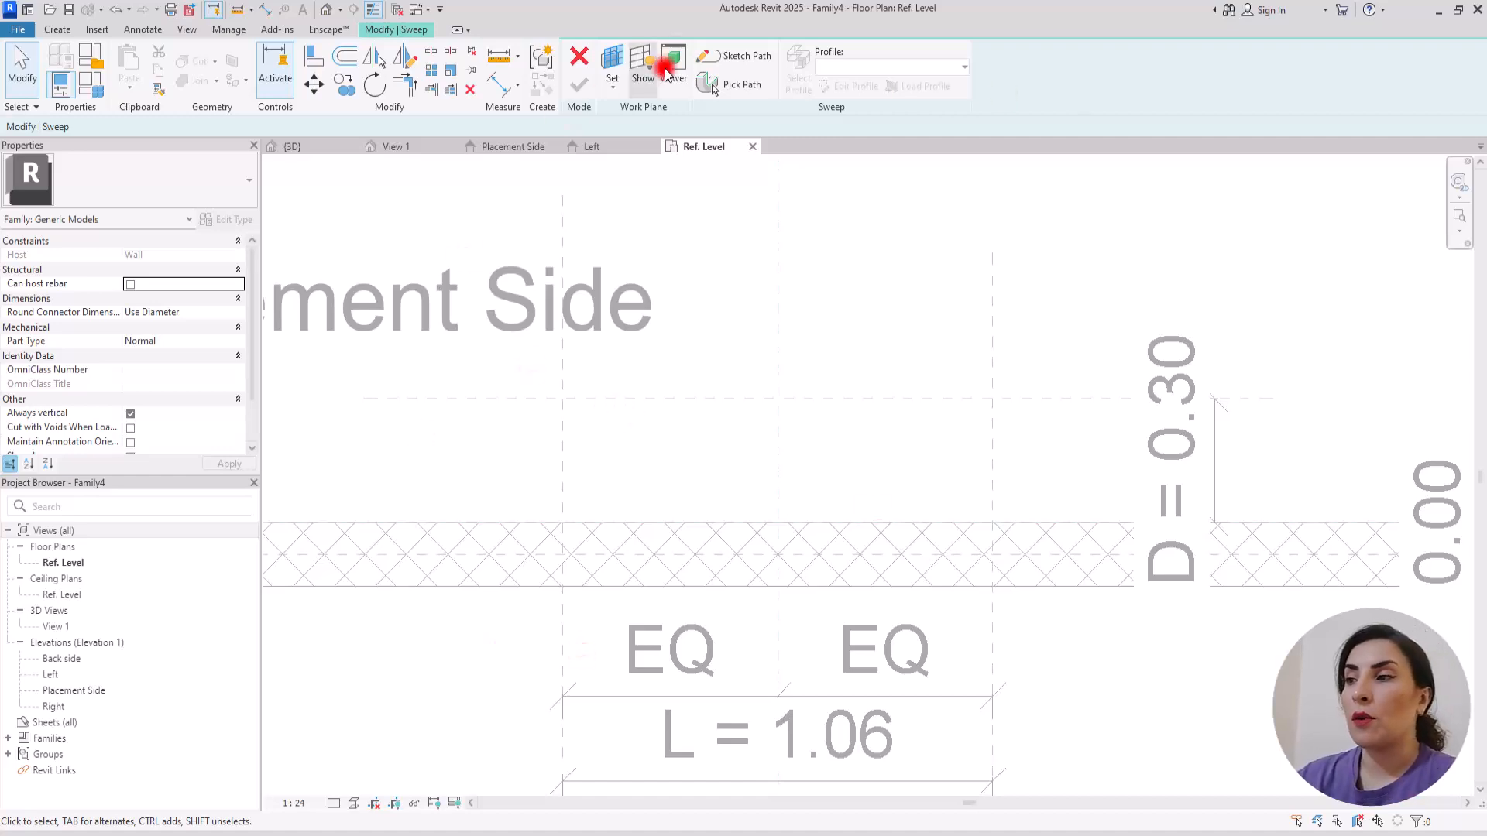
pyautogui.click(739, 55)
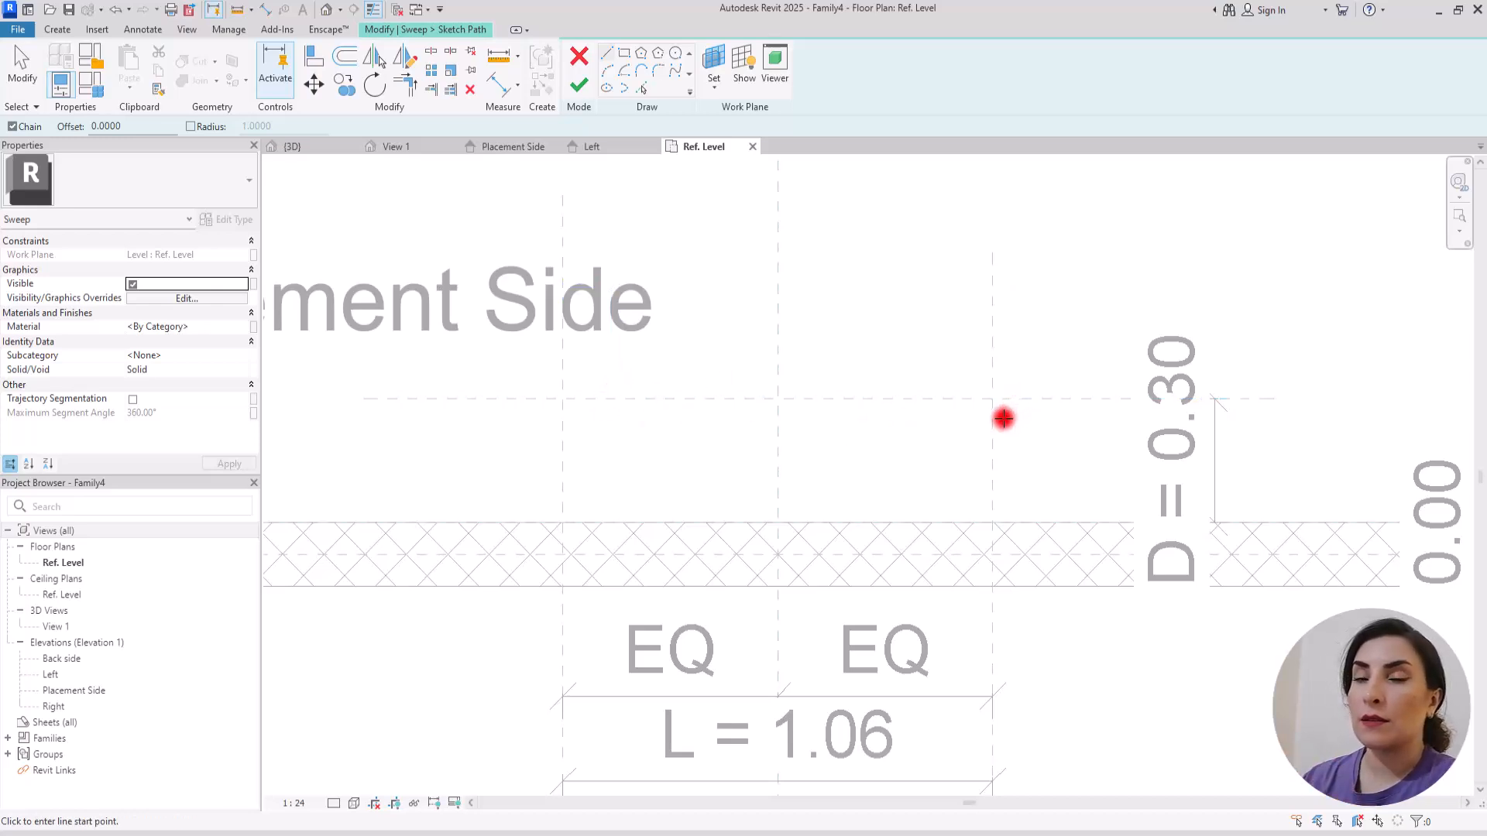
pyautogui.click(562, 523)
pyautogui.click(562, 399)
pyautogui.click(992, 399)
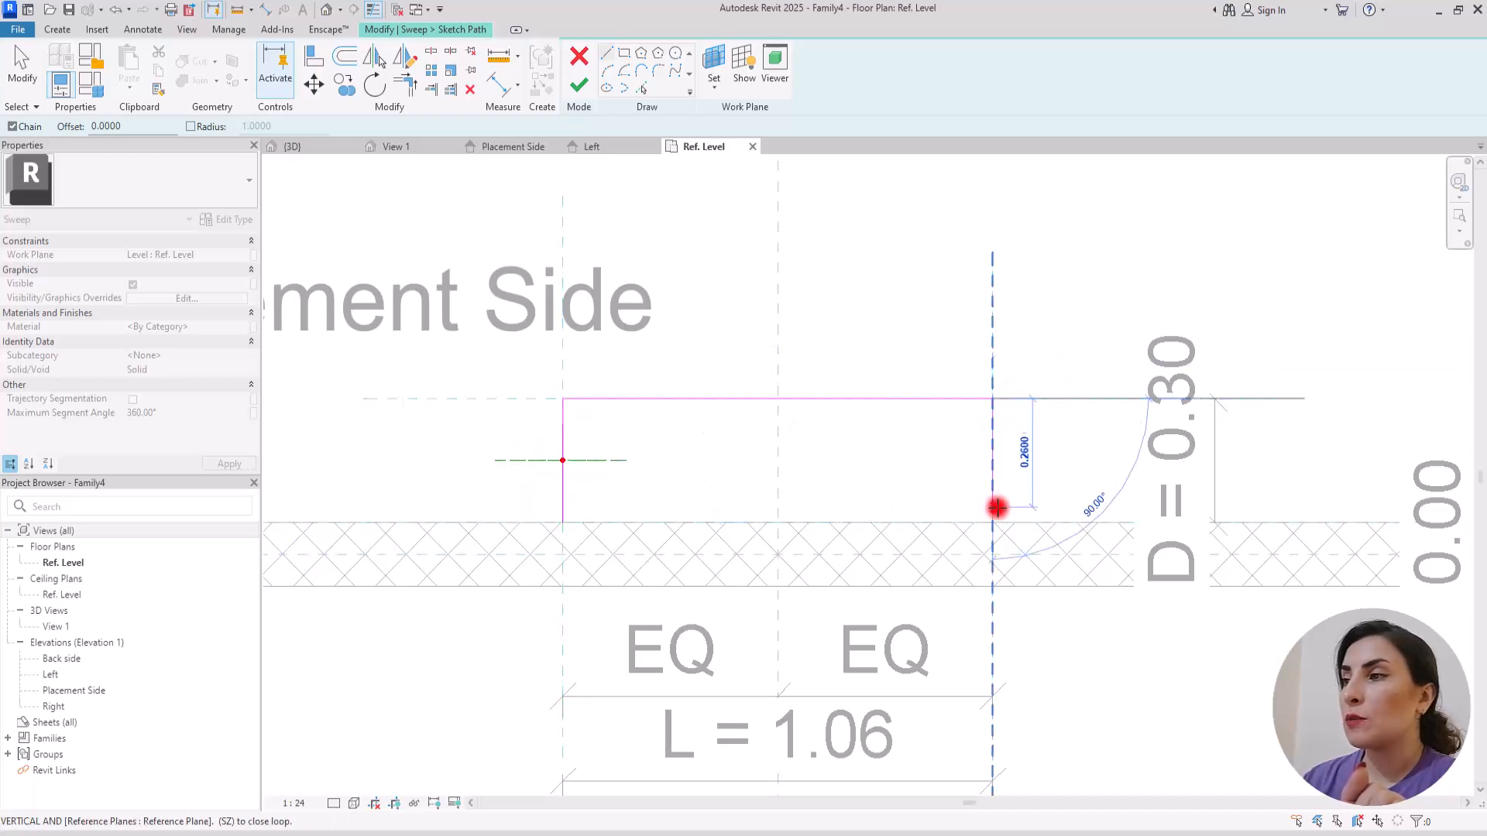
pyautogui.click(992, 523)
# Step: Align the three sweep path lines to the D offset plane and the two outer vertical planes, and lock them
pyautogui.click(313, 56)
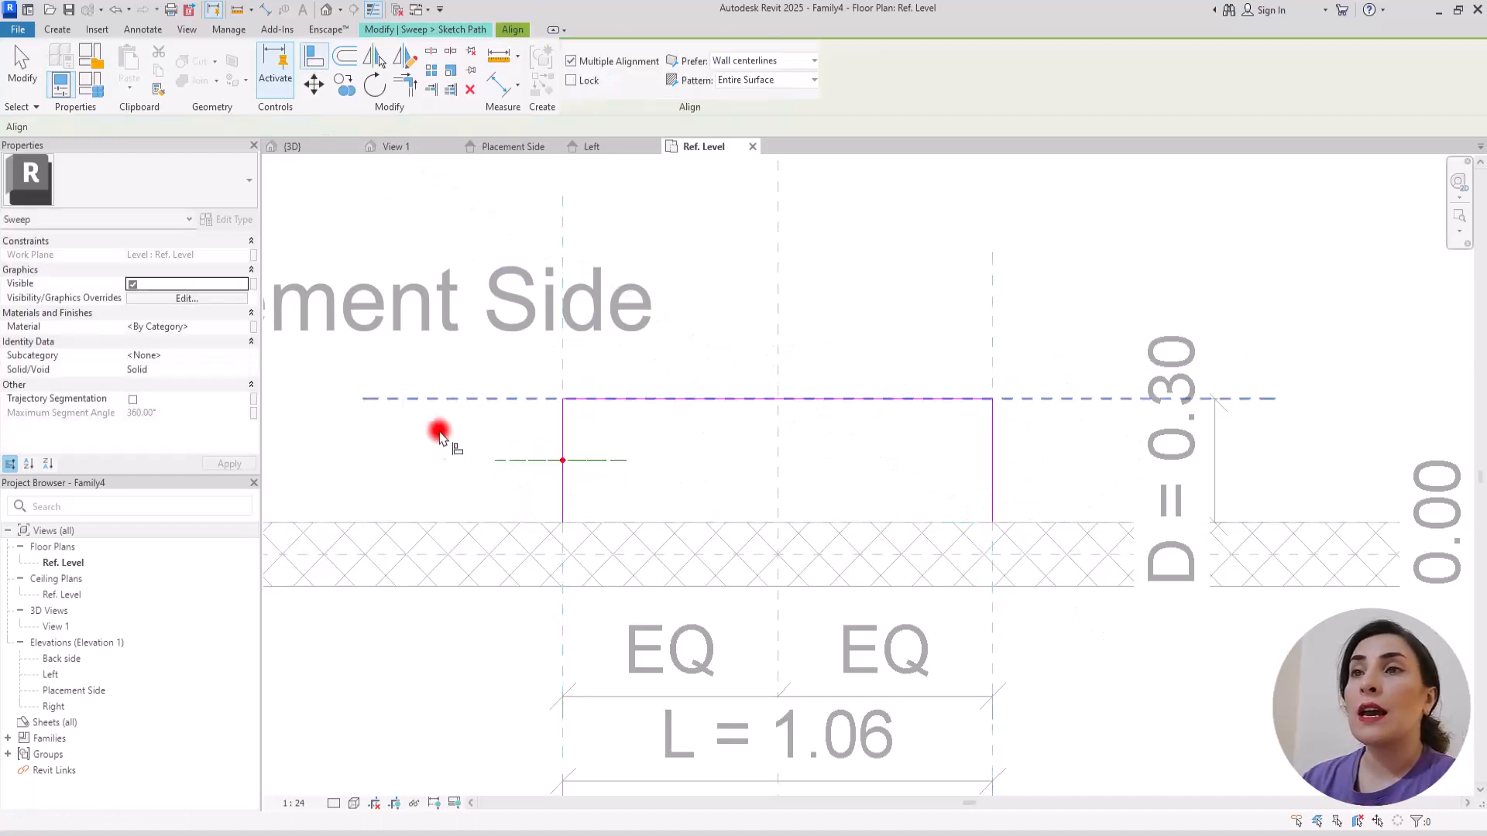
pyautogui.click(464, 399)
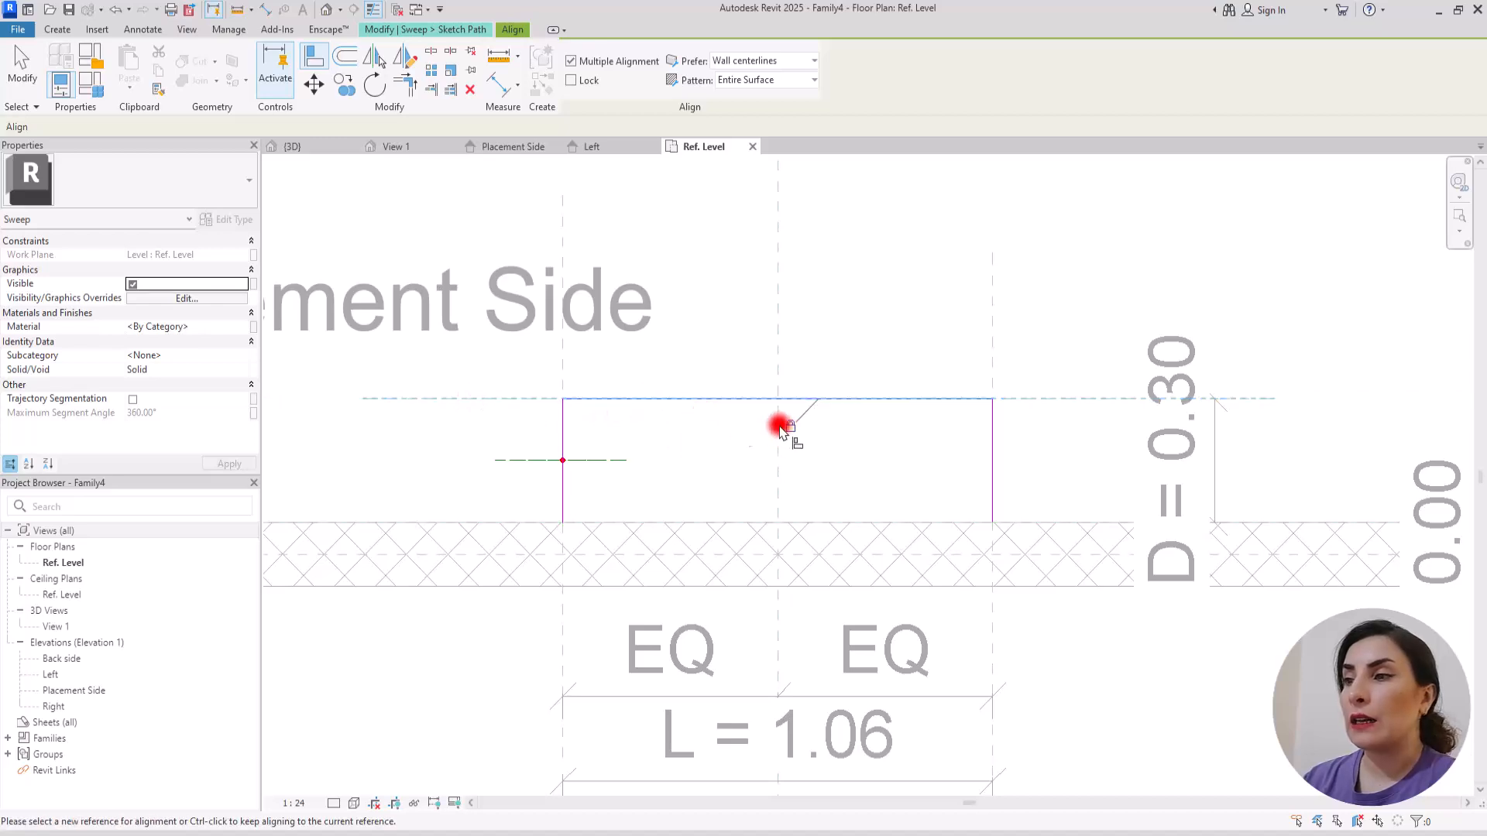
pyautogui.click(563, 367)
pyautogui.click(563, 421)
pyautogui.click(588, 505)
pyautogui.click(992, 345)
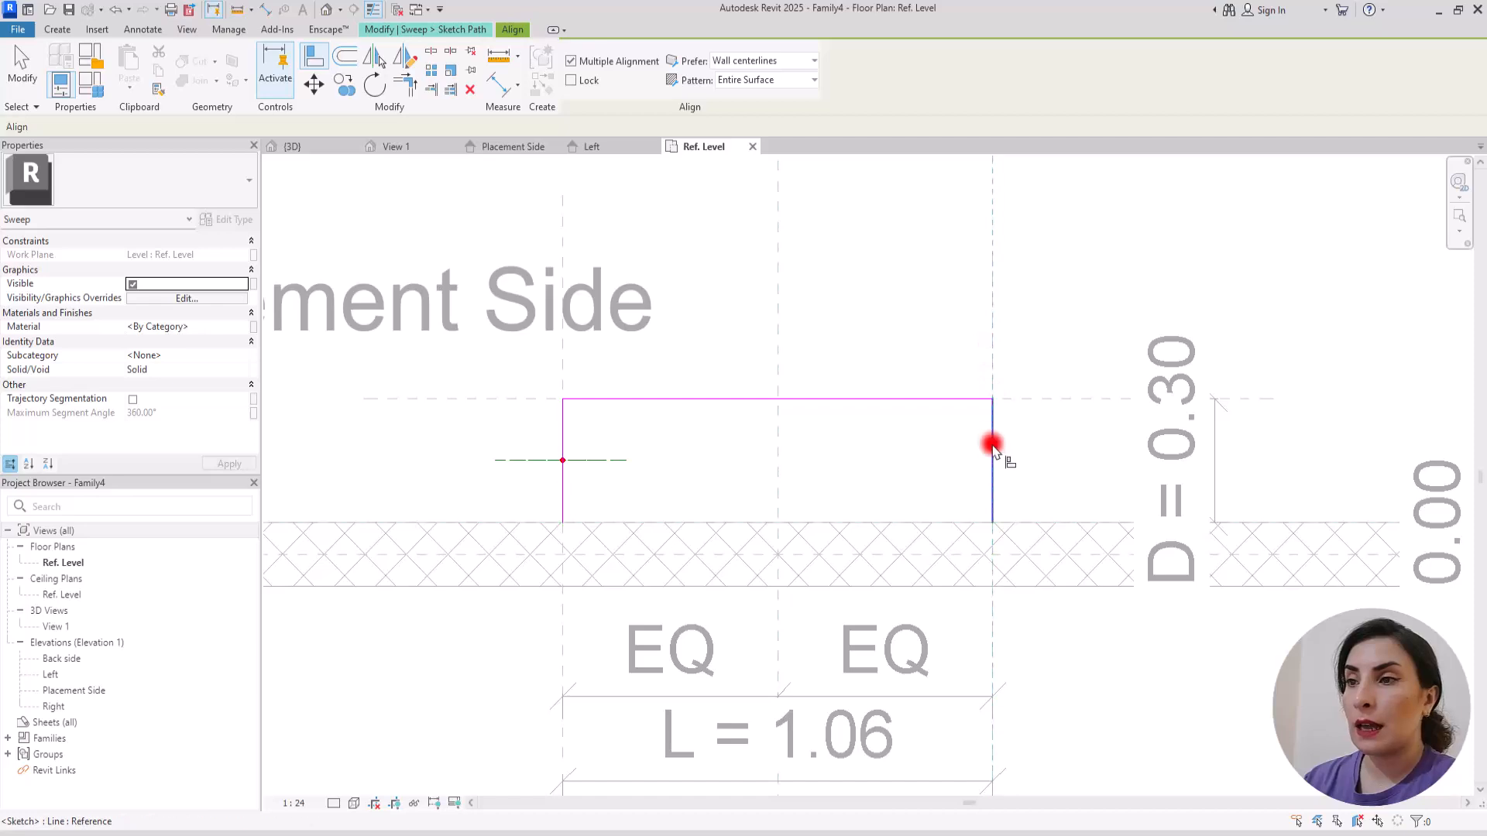
pyautogui.click(992, 510)
pyautogui.press('Escape')
pyautogui.press('Escape')
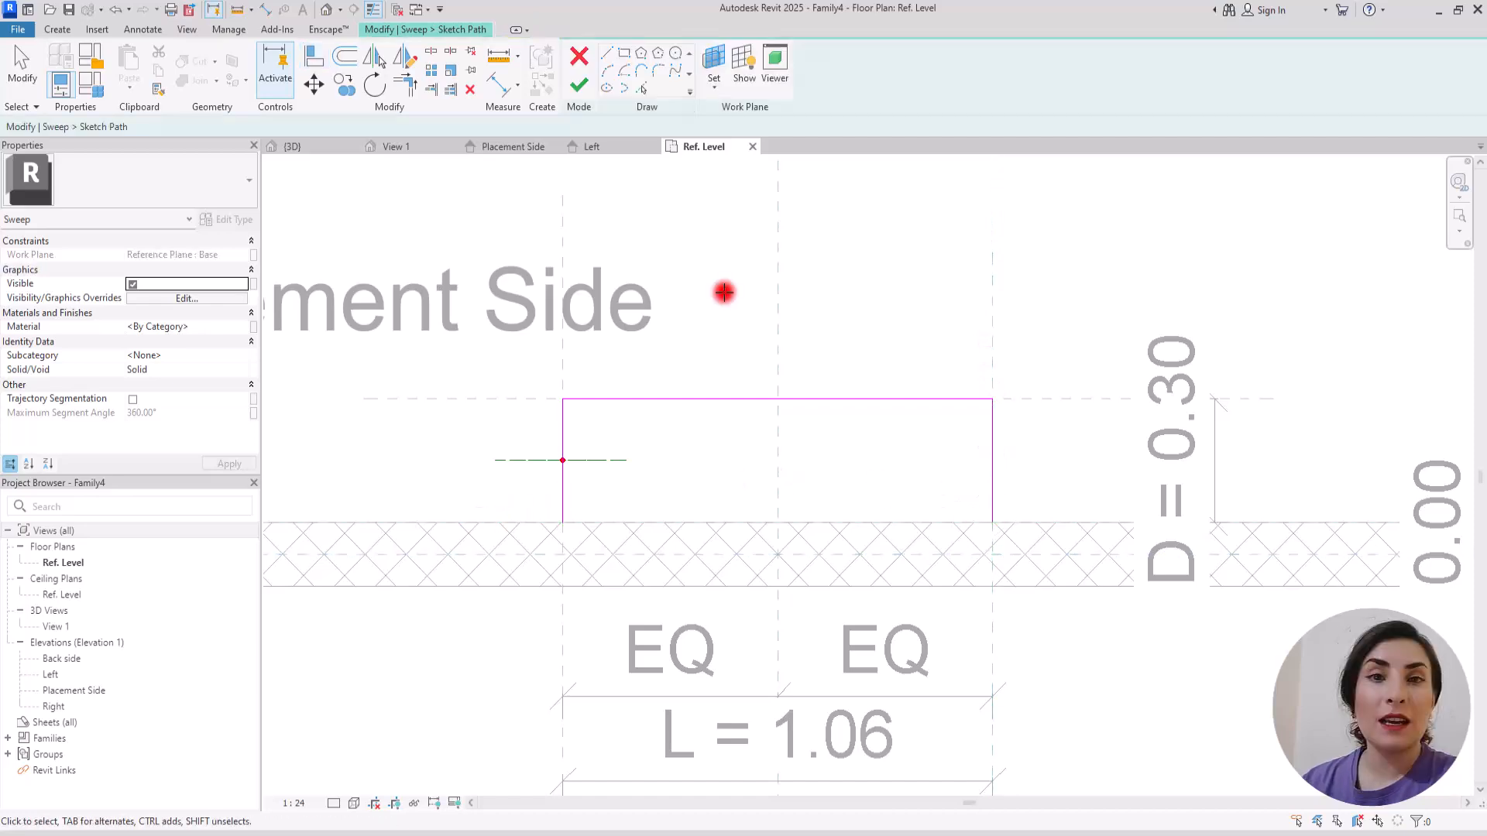
# Step: Finish the path, load the Profile A family, and complete the sweep on the Base plane with Profile A
pyautogui.click(579, 84)
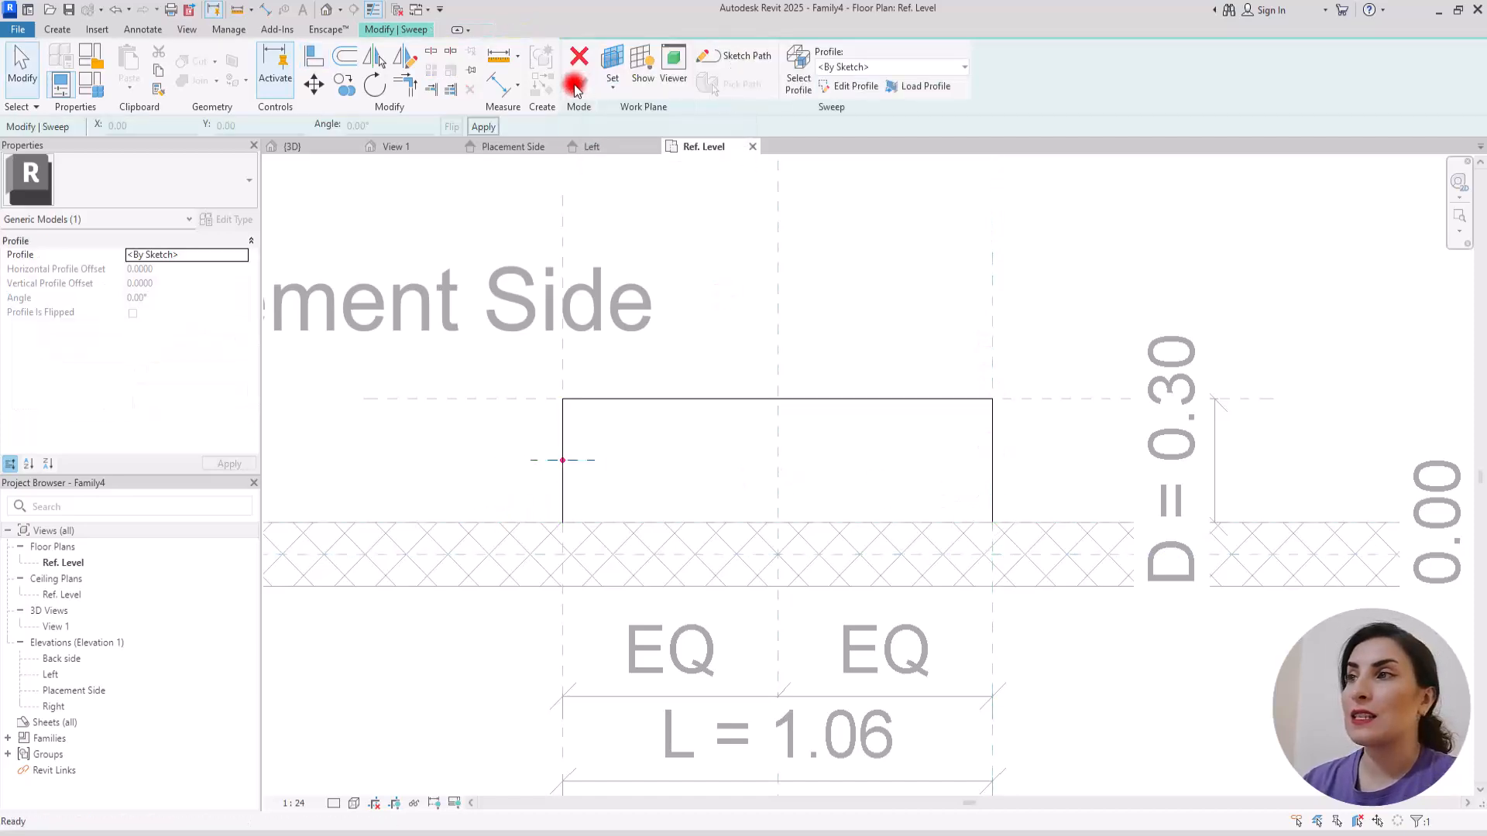
pyautogui.click(927, 86)
pyautogui.doubleClick(631, 317)
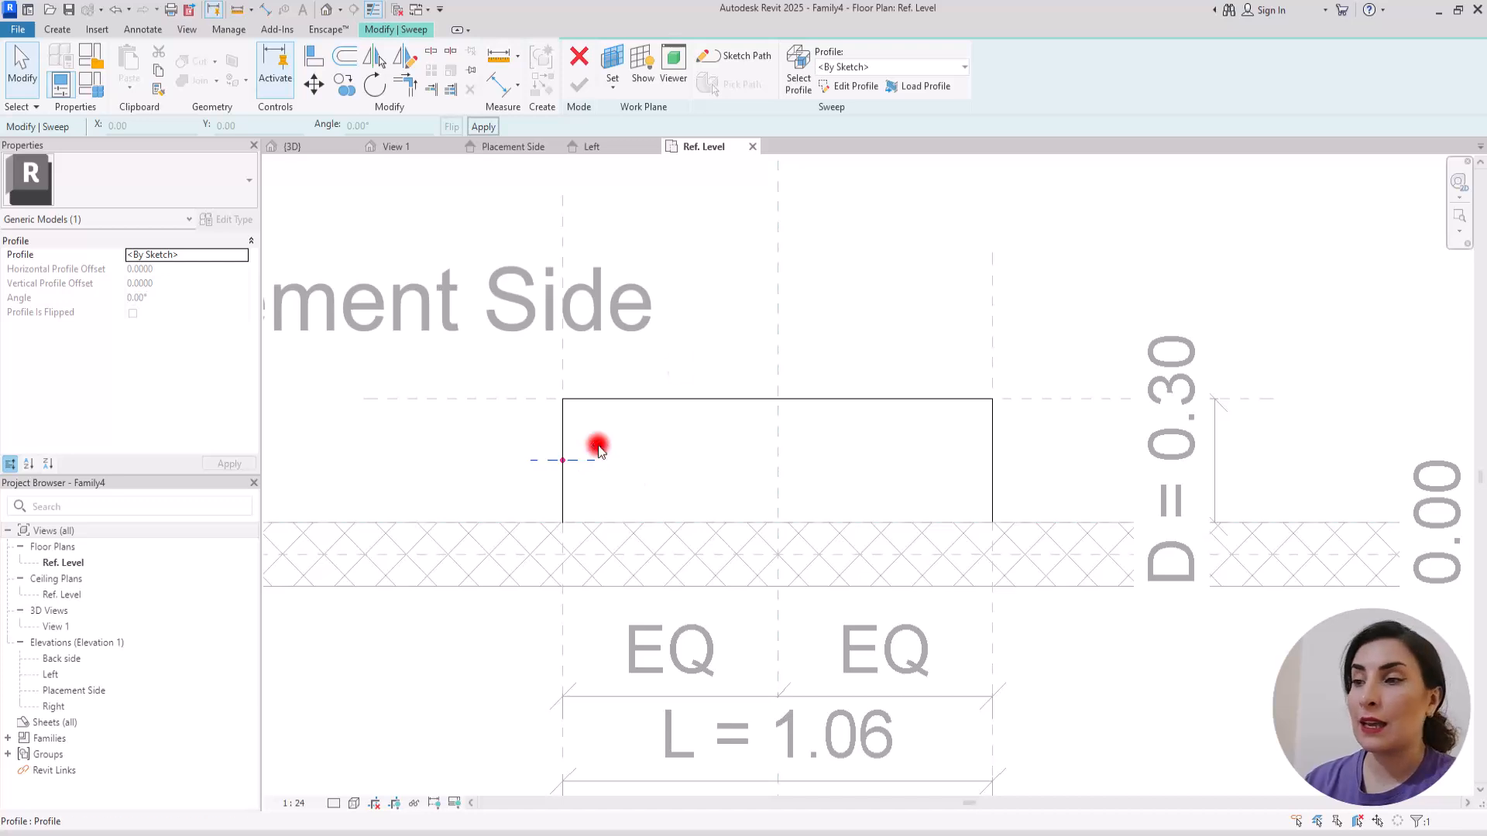
pyautogui.click(901, 68)
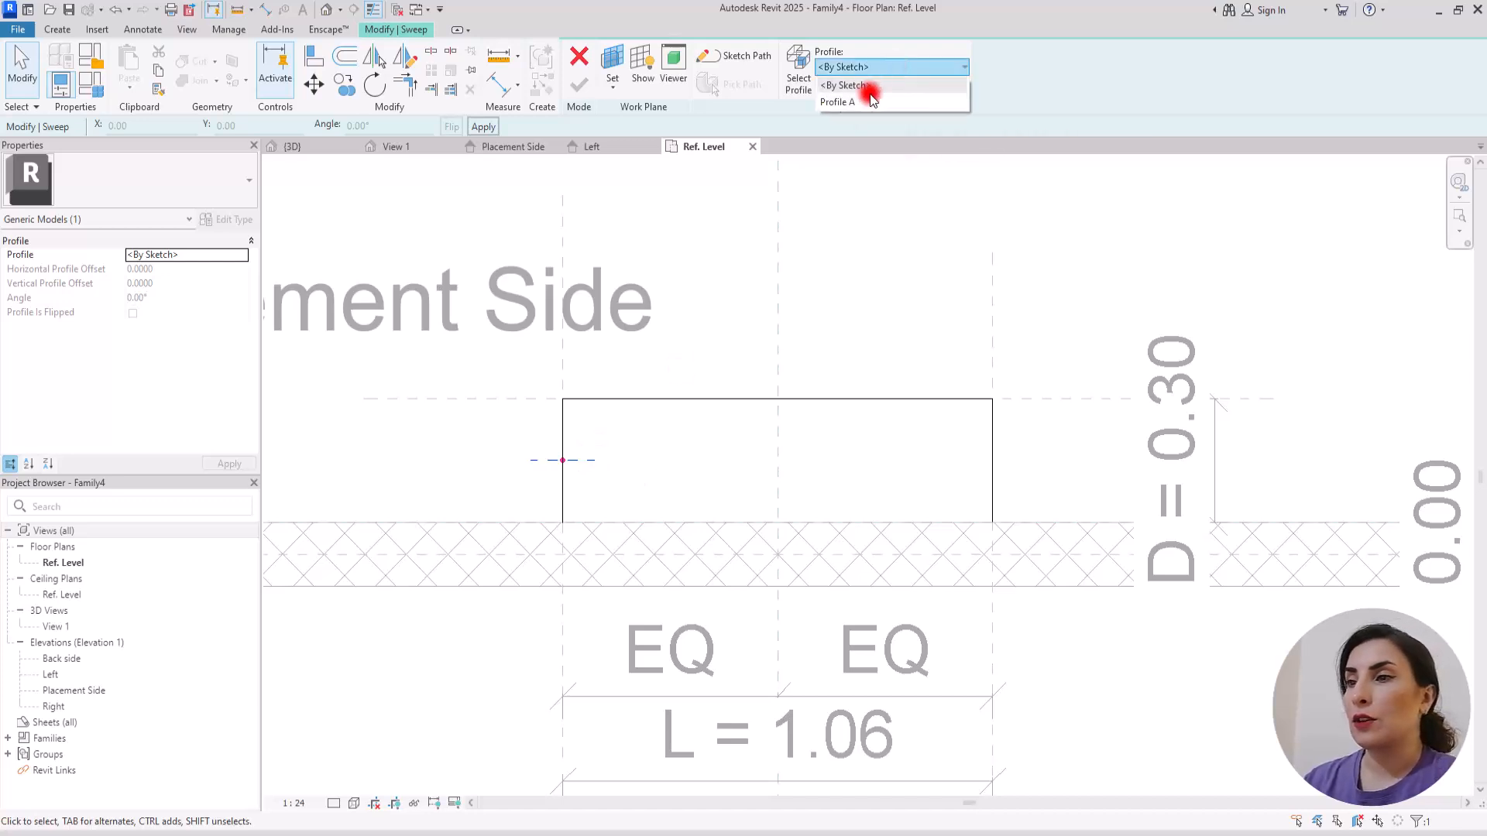
pyautogui.click(857, 102)
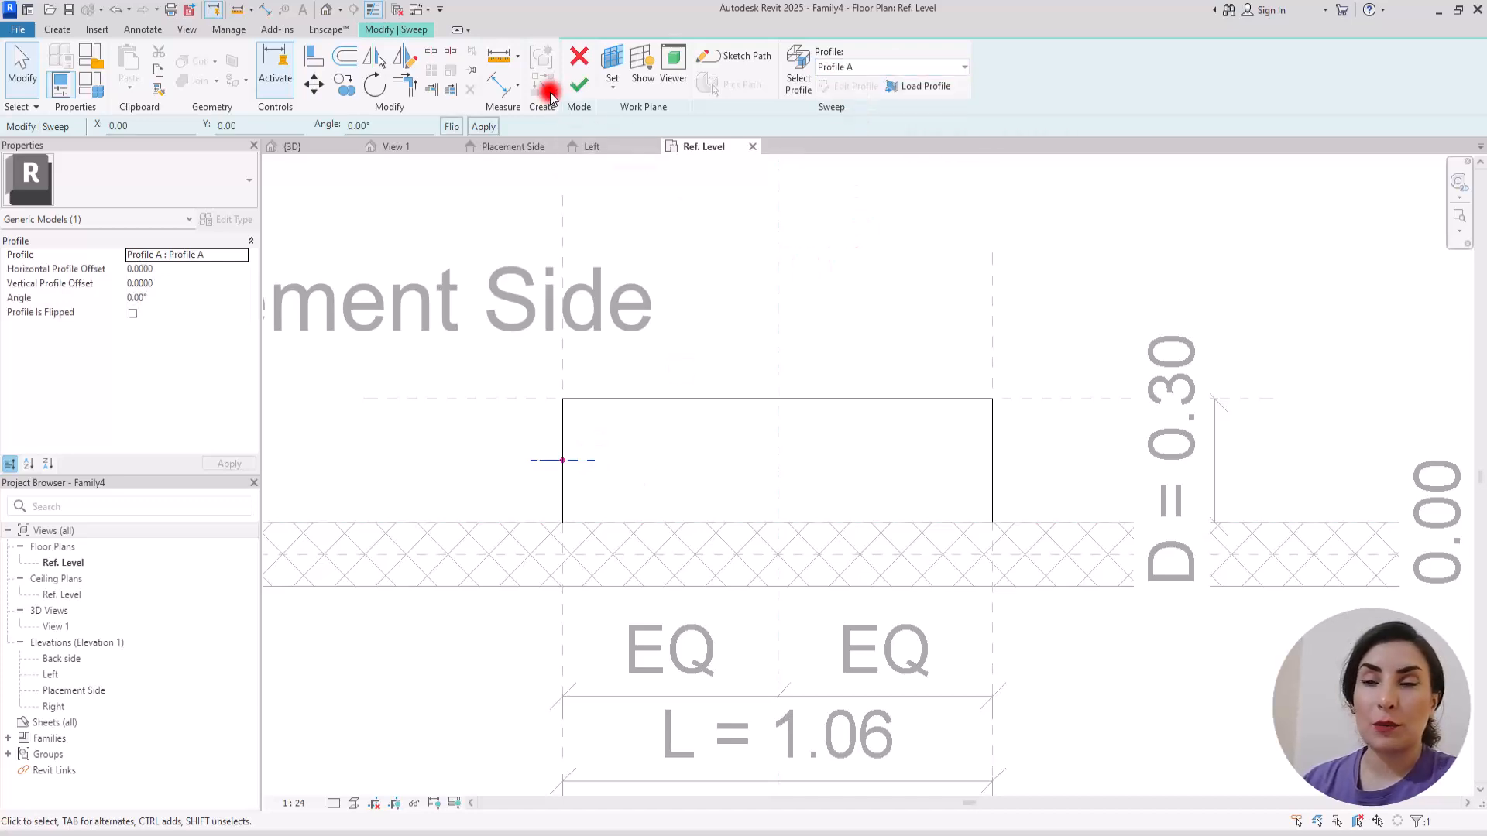
pyautogui.click(500, 147)
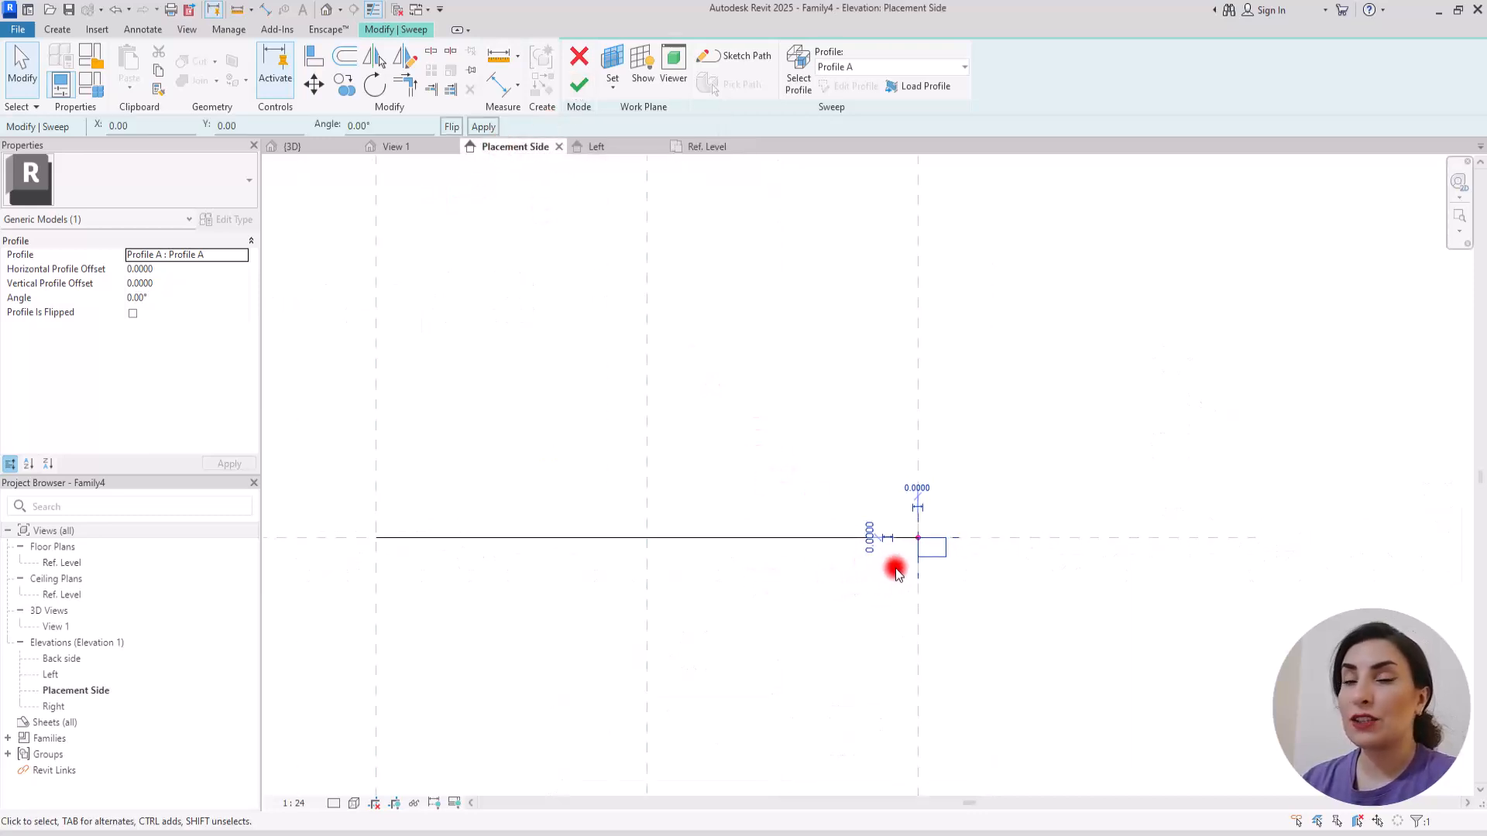
pyautogui.scroll(-2, 896, 573)
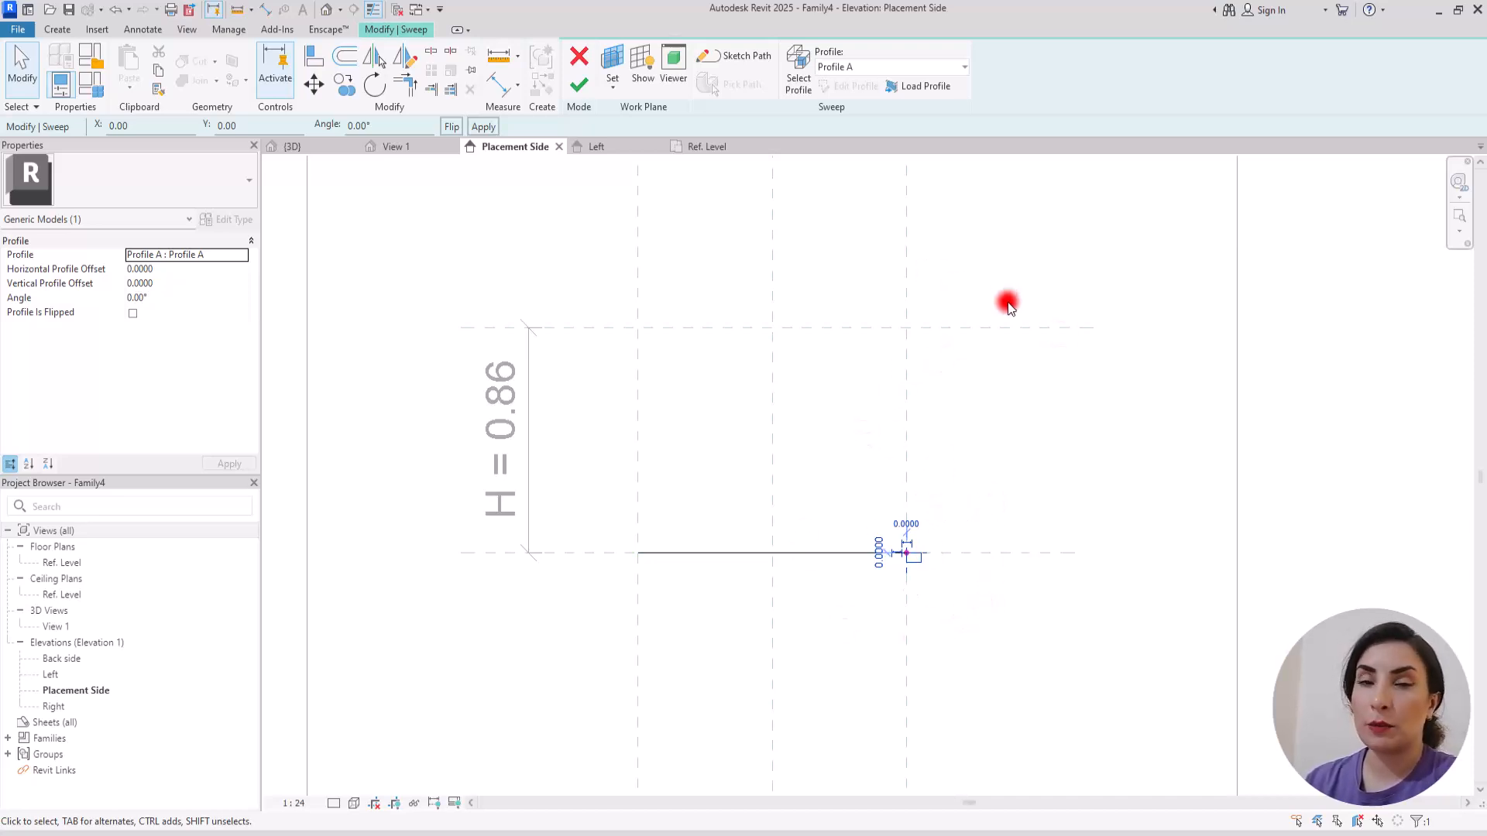
pyautogui.click(579, 83)
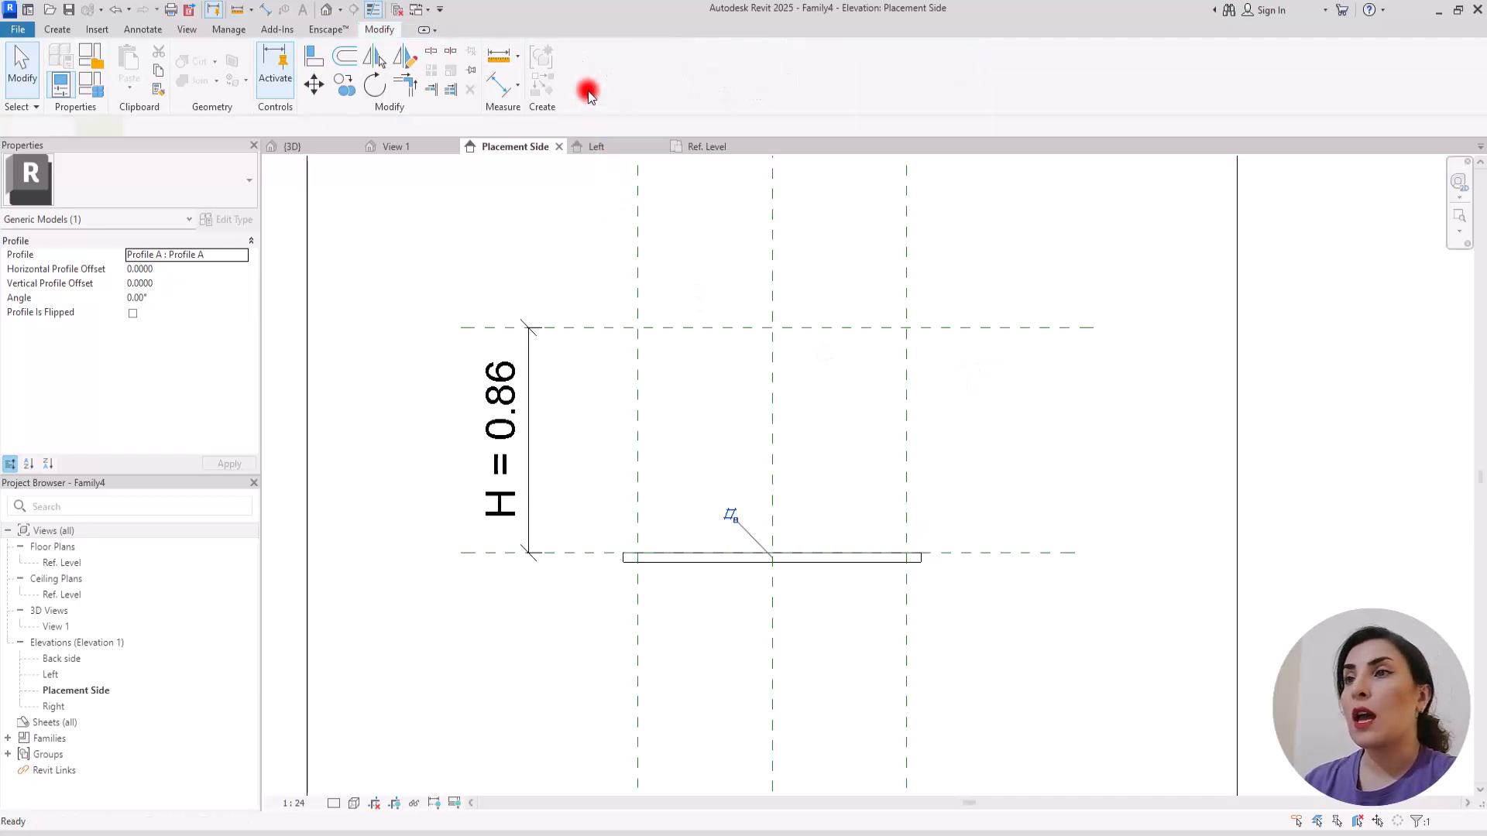
# Step: Return to the Ref. Level plan and set the work plane to Reference Plane : Top
pyautogui.click(703, 146)
pyautogui.click(58, 29)
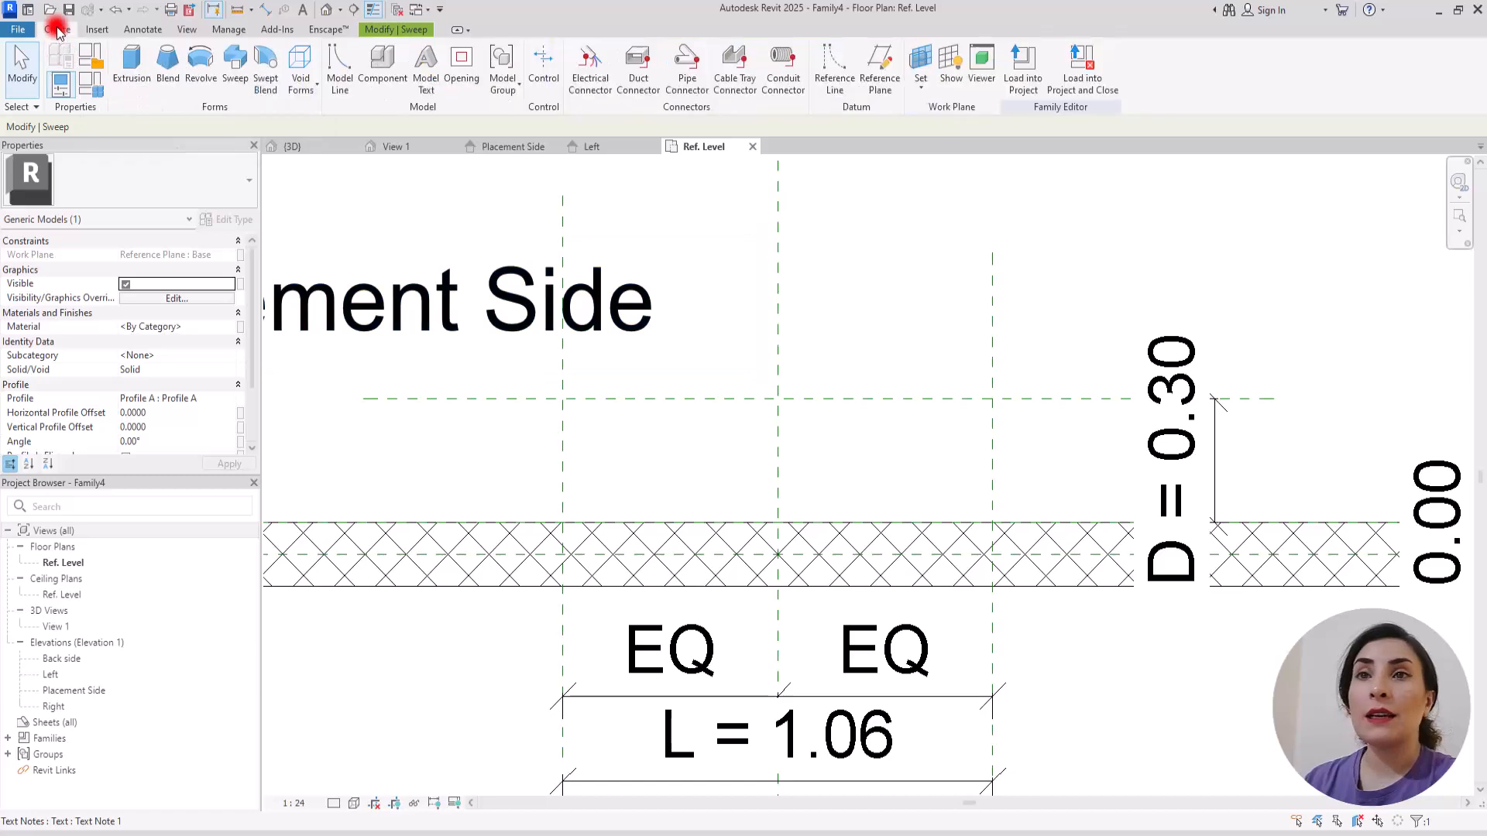
pyautogui.click(925, 87)
pyautogui.click(1030, 379)
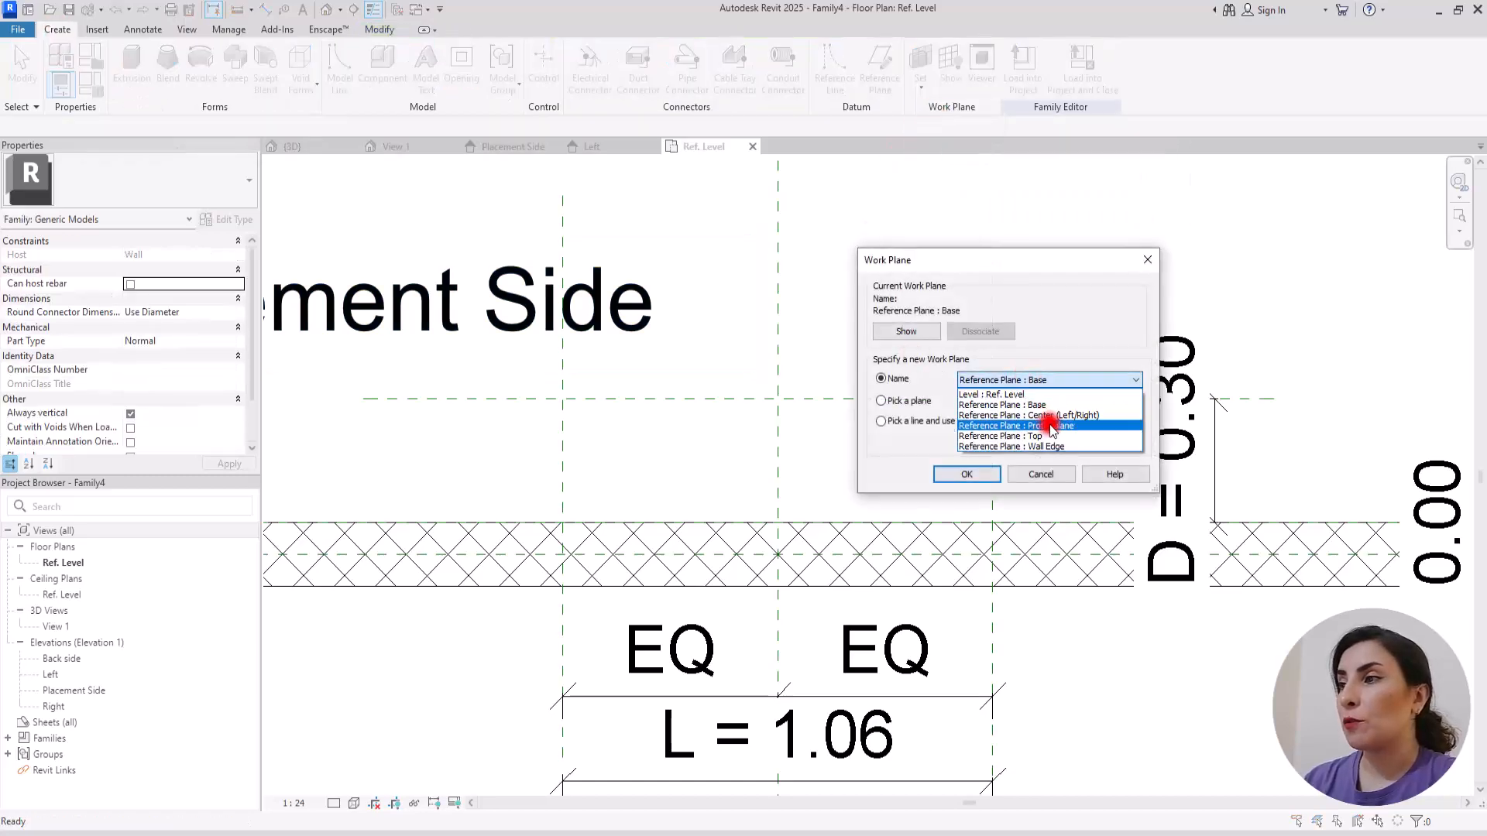
pyautogui.click(1044, 435)
pyautogui.click(994, 473)
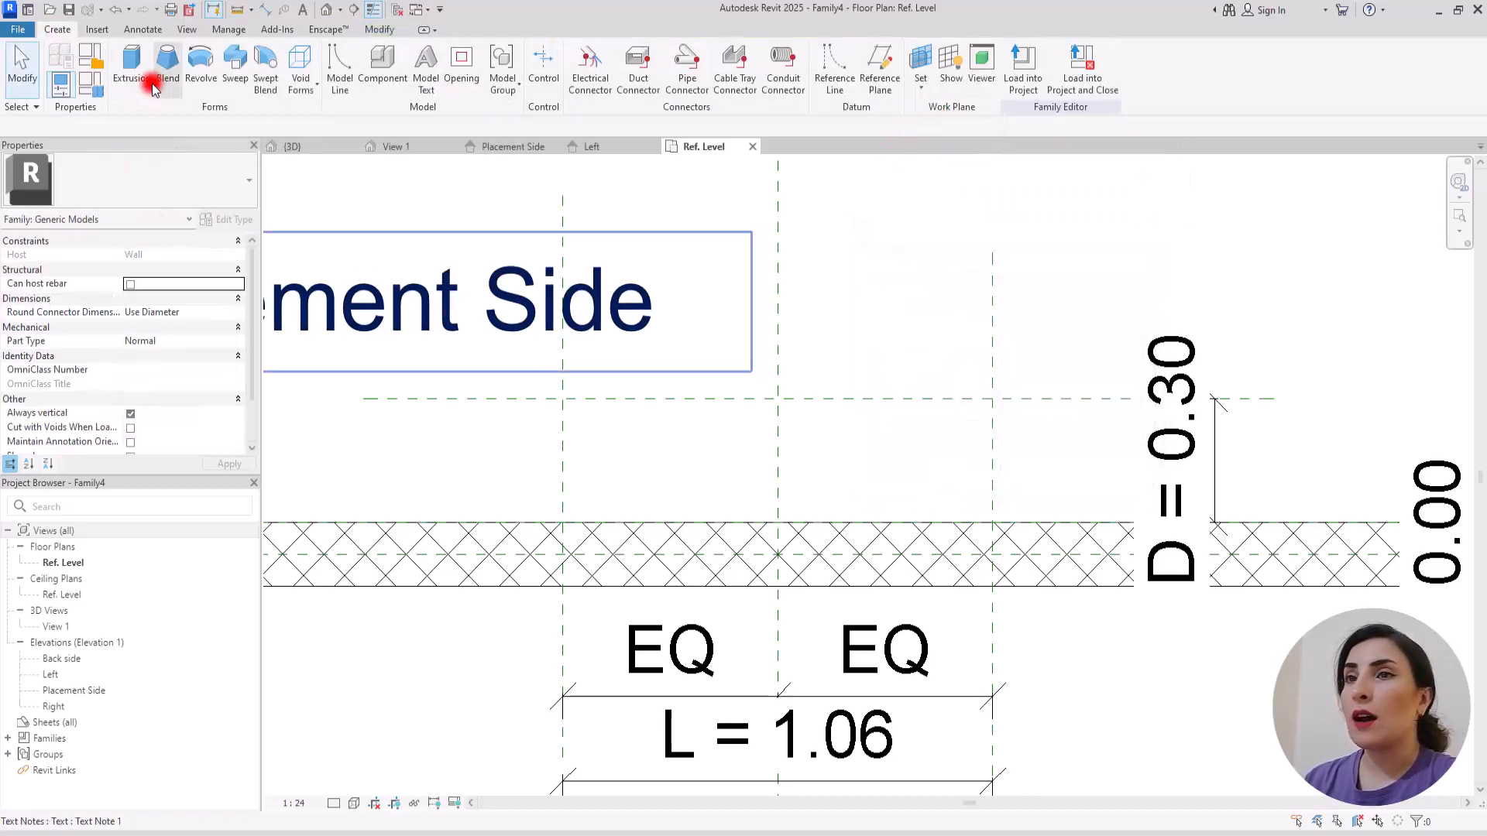
# Step: Start a second sweep and sketch the same U-shaped path from the wall face around the outer and offset planes
pyautogui.click(235, 65)
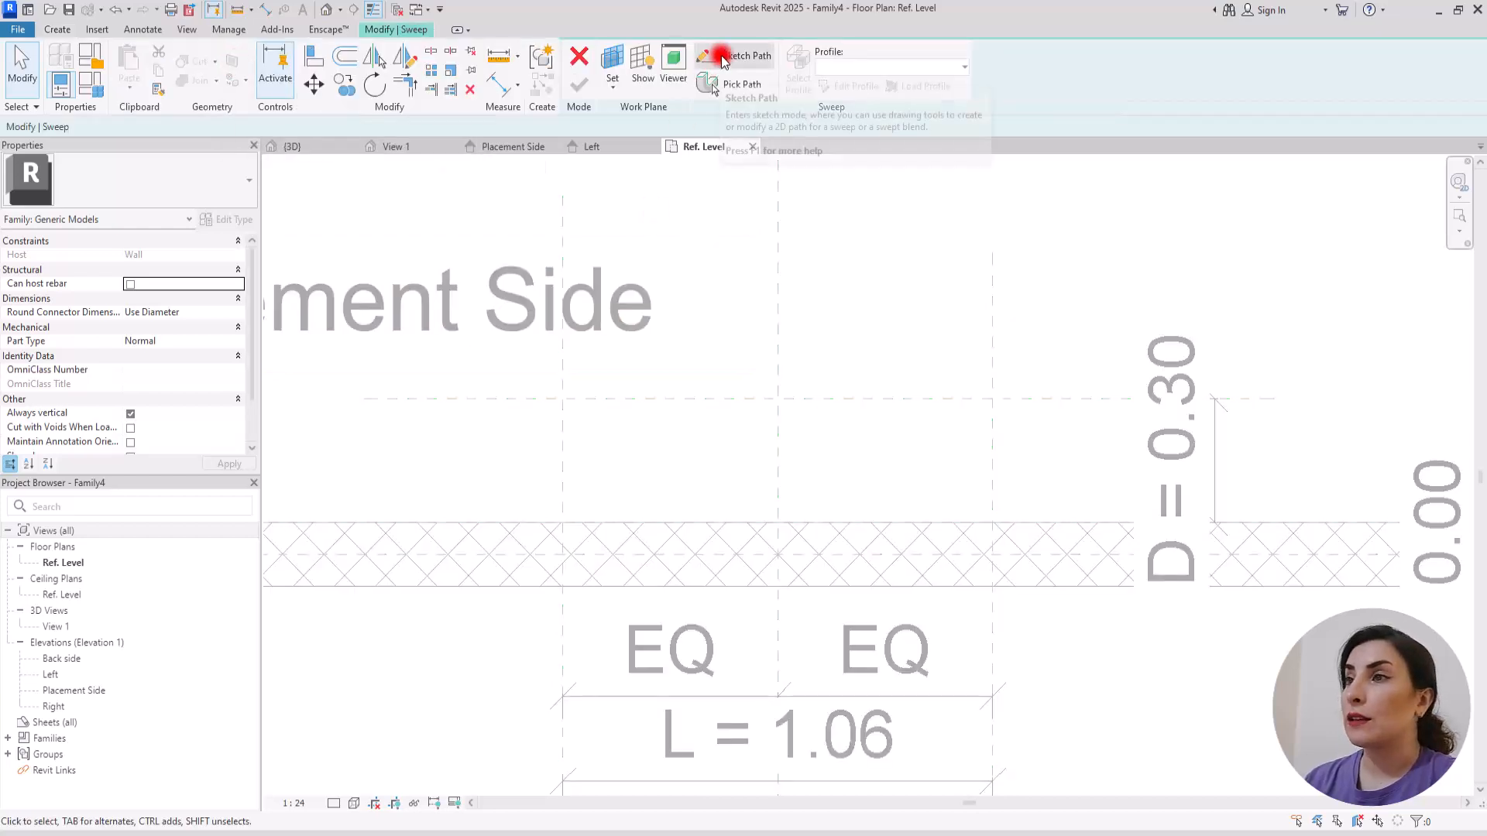
pyautogui.click(720, 58)
pyautogui.click(562, 522)
pyautogui.click(562, 400)
pyautogui.click(993, 399)
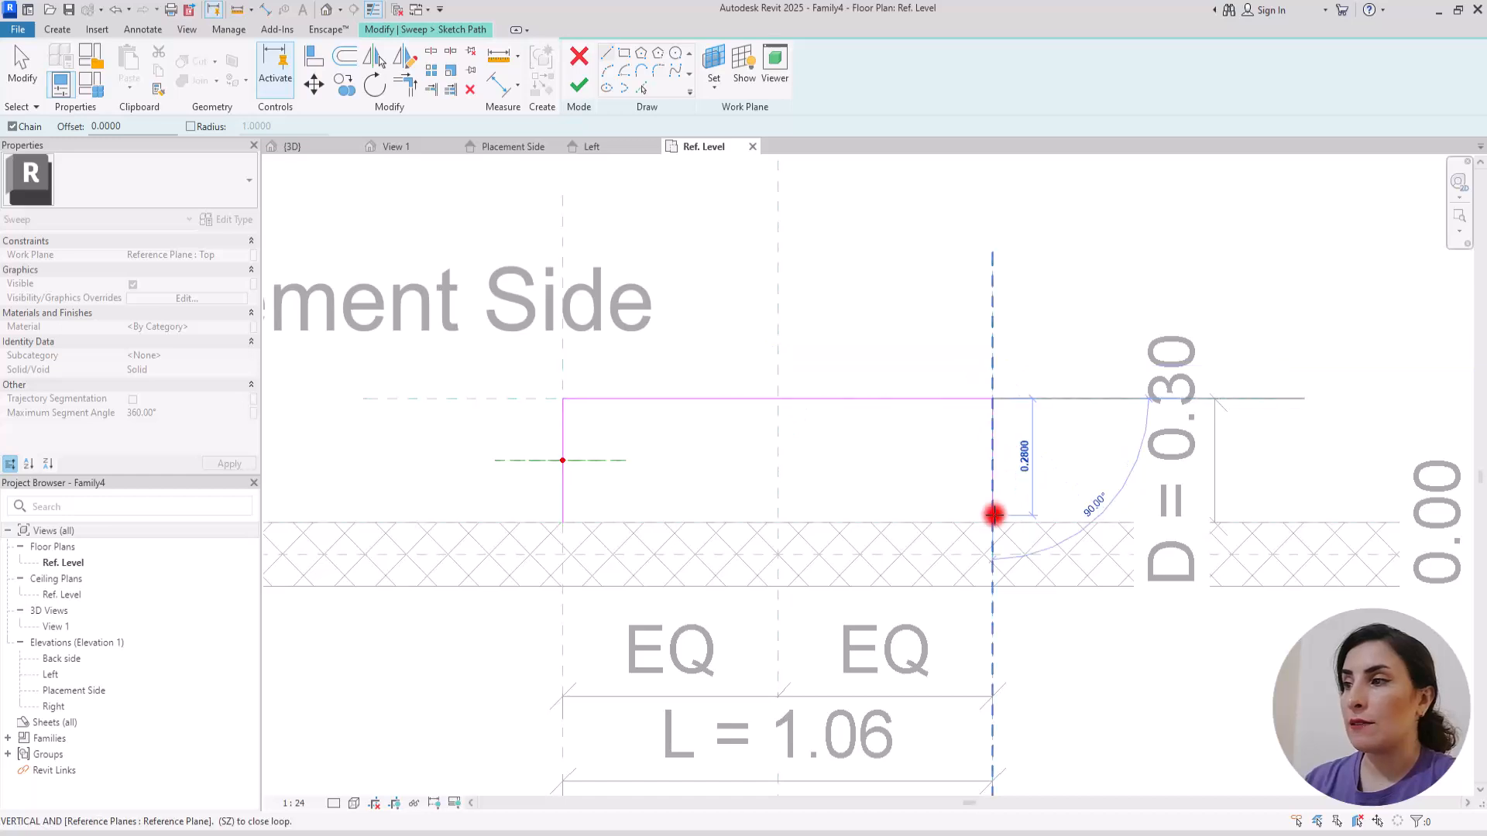
pyautogui.click(993, 522)
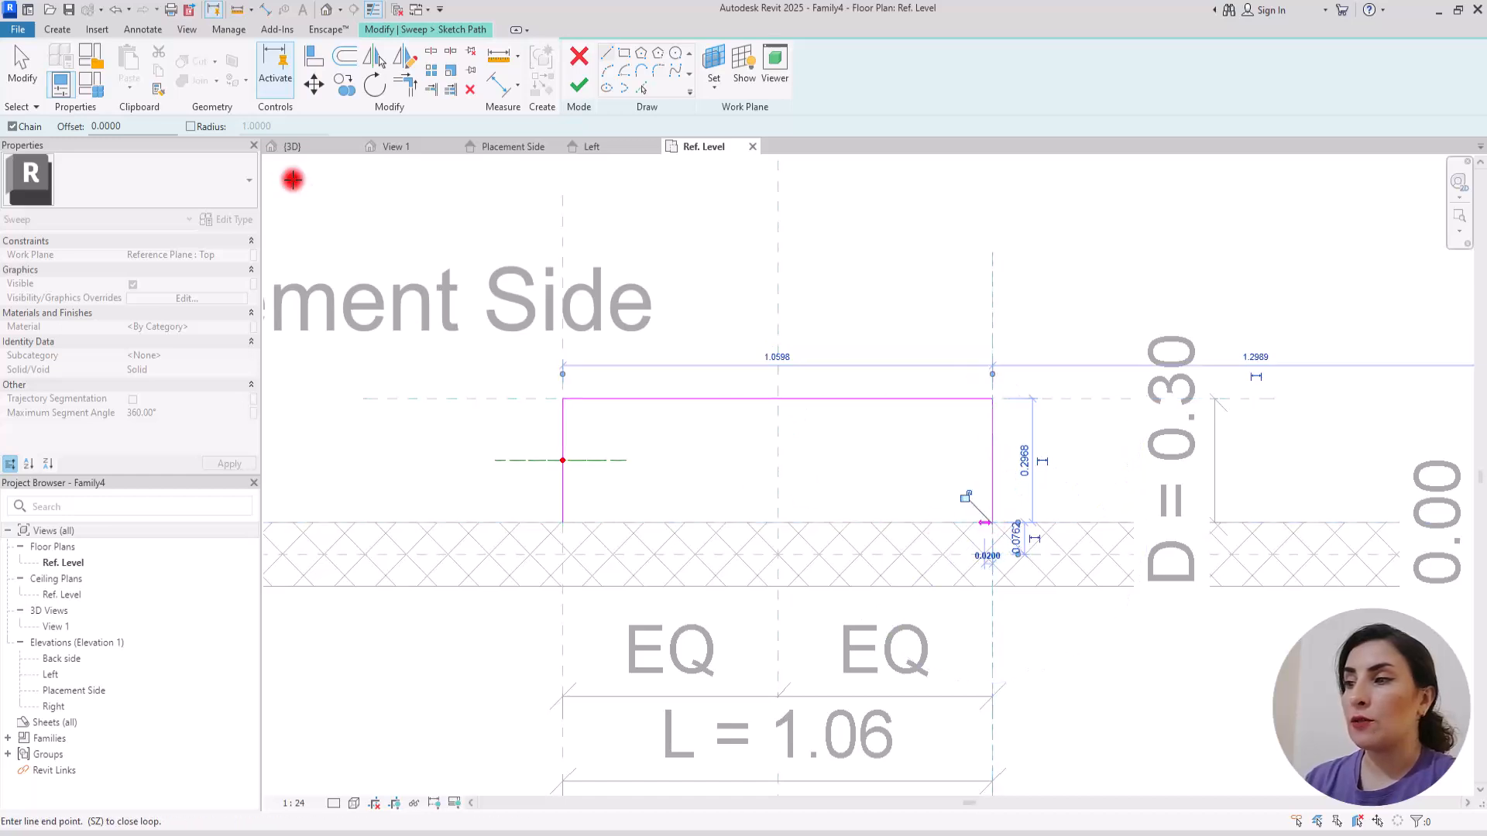
# Step: Align and lock the second path's lines to the outer and offset reference planes, and finish the path
pyautogui.click(306, 63)
pyautogui.click(563, 358)
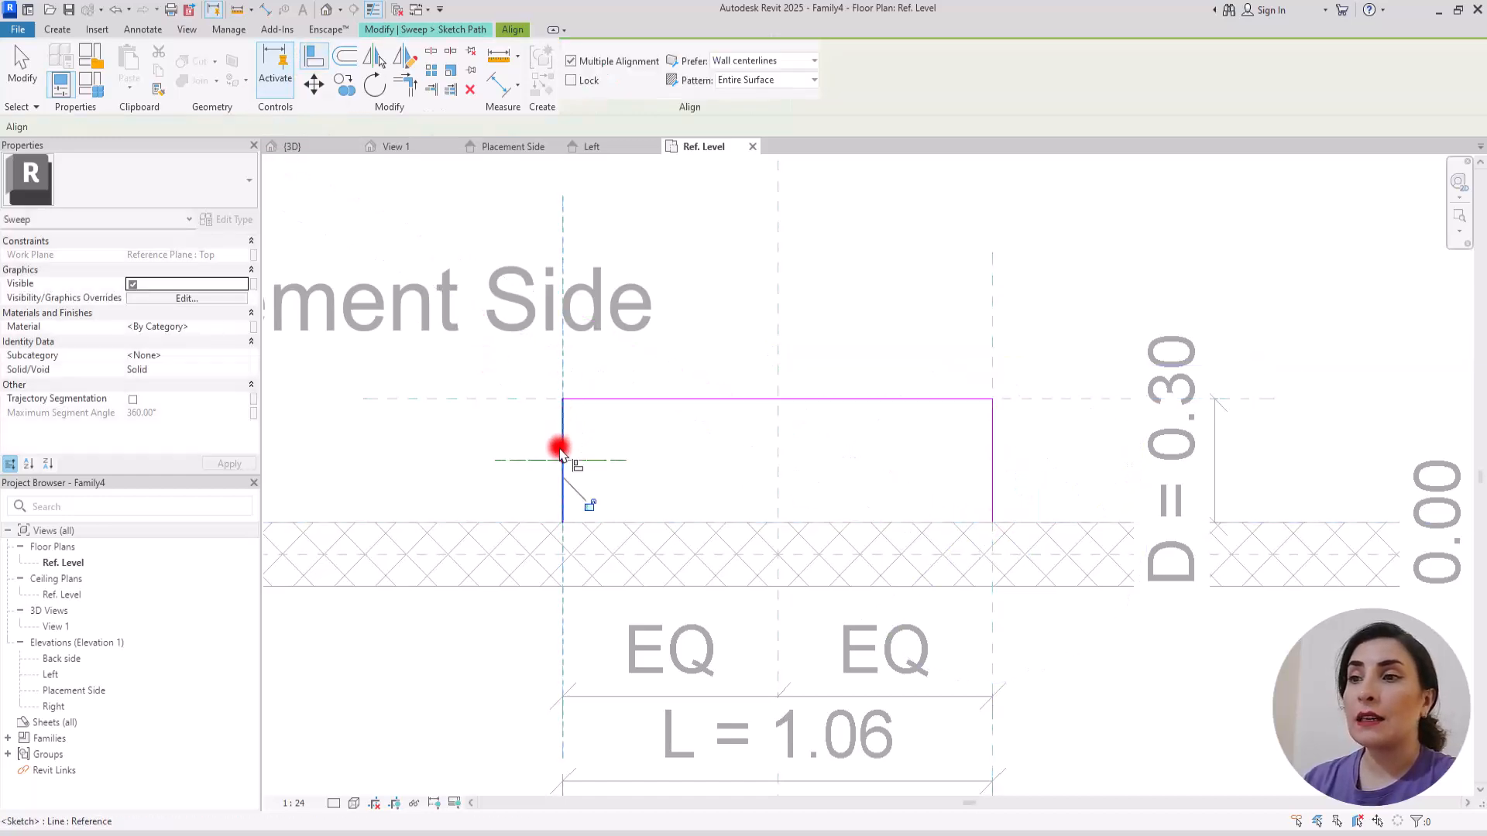
pyautogui.press('Escape')
pyautogui.click(474, 399)
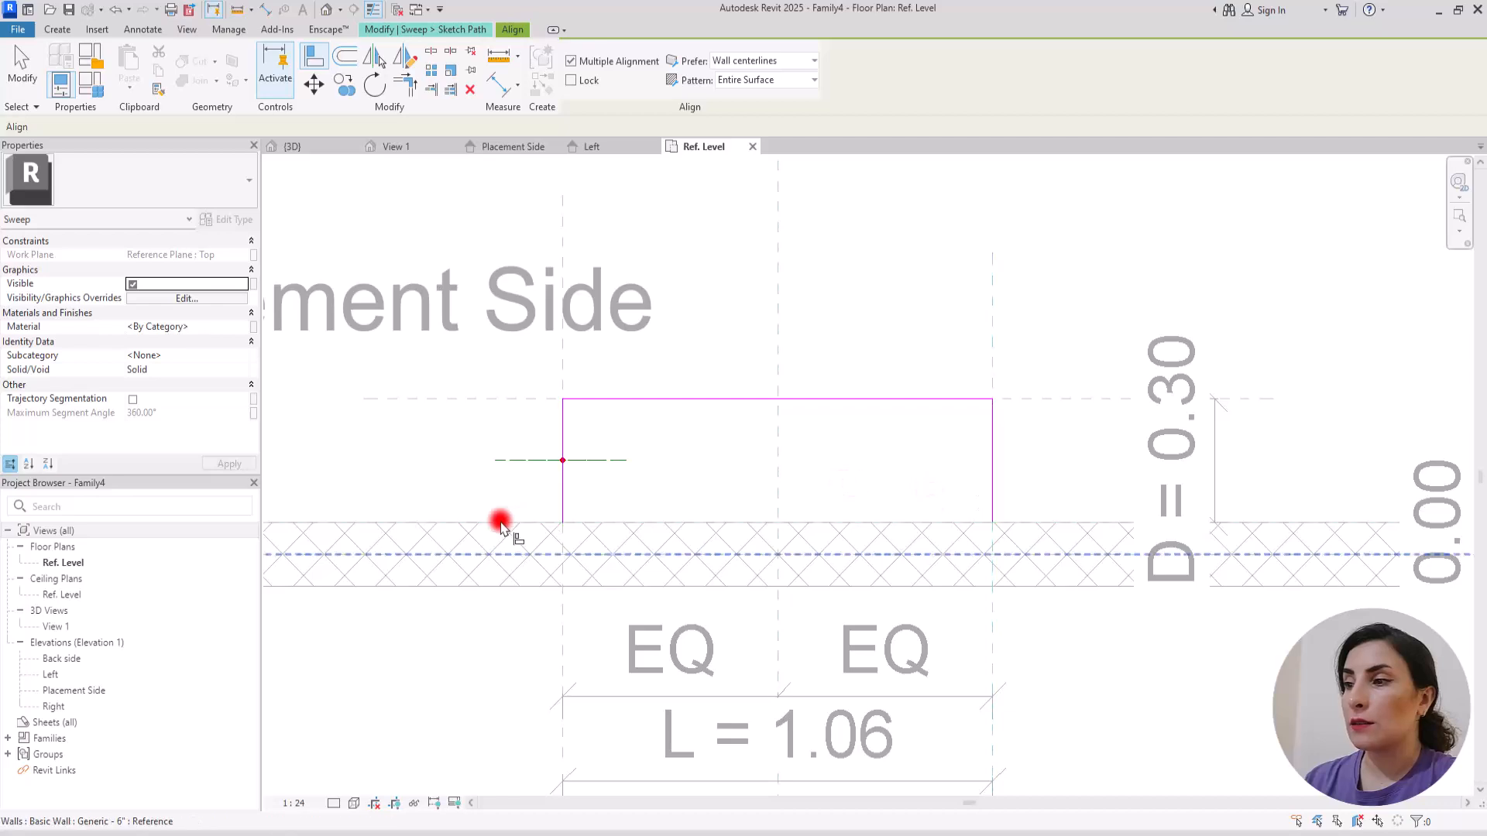
pyautogui.click(579, 84)
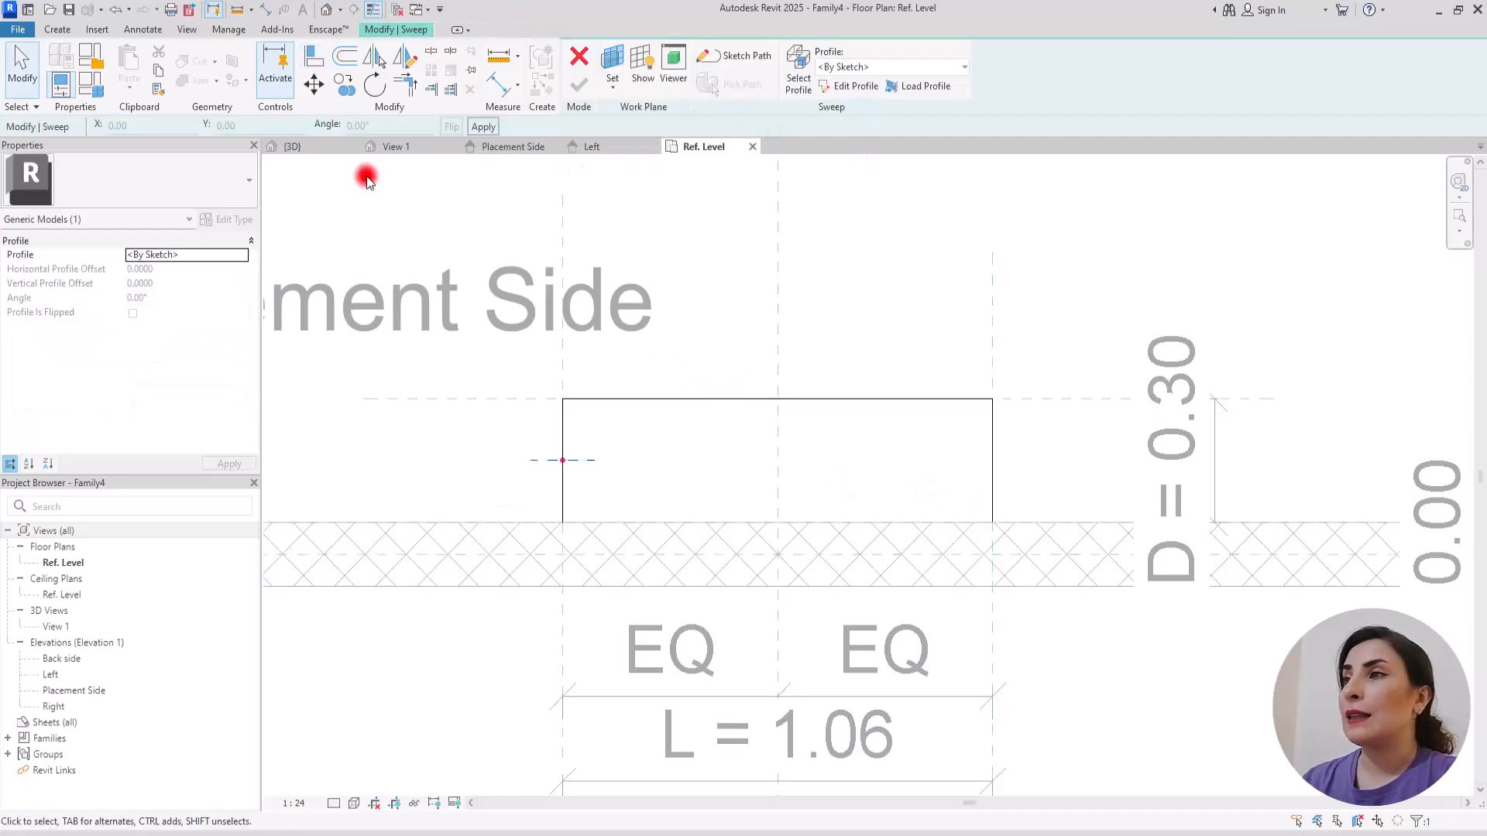
# Step: In the Placement Side elevation, assign Profile A to the upper sweep
pyautogui.click(519, 147)
pyautogui.click(883, 67)
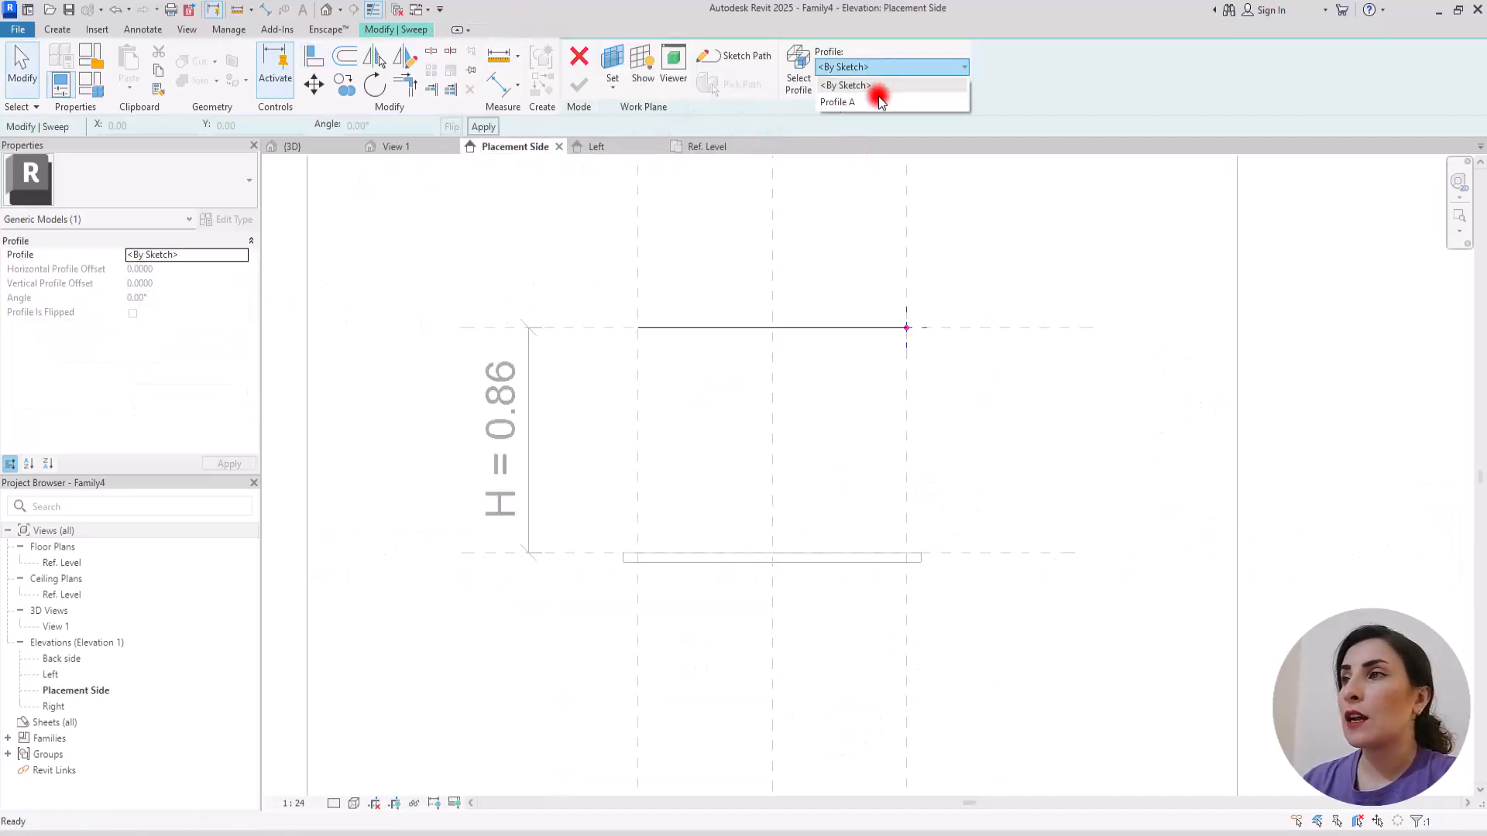
pyautogui.click(861, 103)
pyautogui.scroll(1, 932, 282)
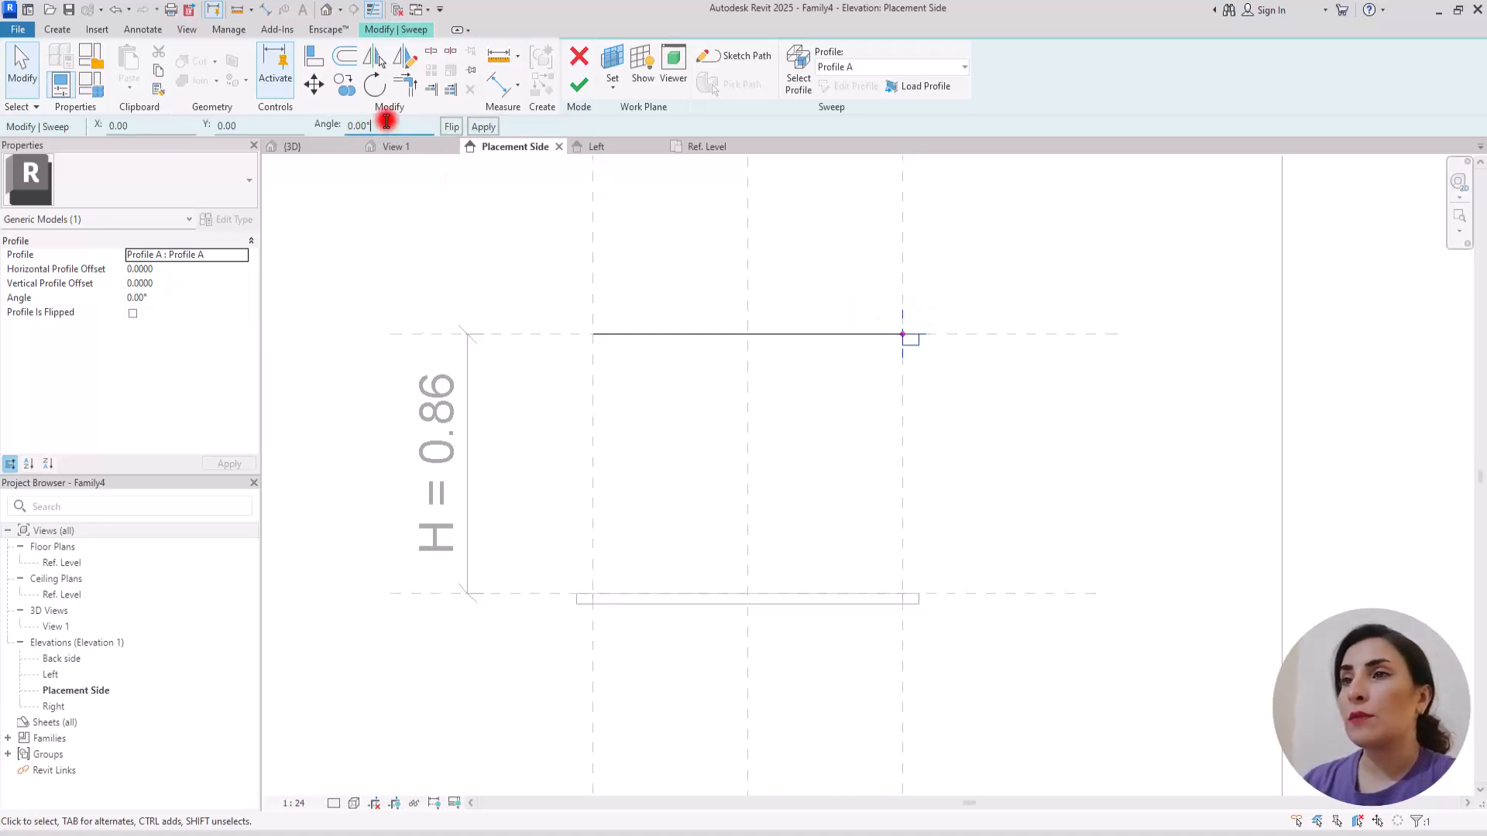
# Step: Set the upper sweep's profile angle to 180°, finish the sweep, and view both rails in the default 3D view
pyautogui.moveTo(386, 122); pyautogui.dragTo(109, 158)
pyautogui.write('180')
pyautogui.press('Return')
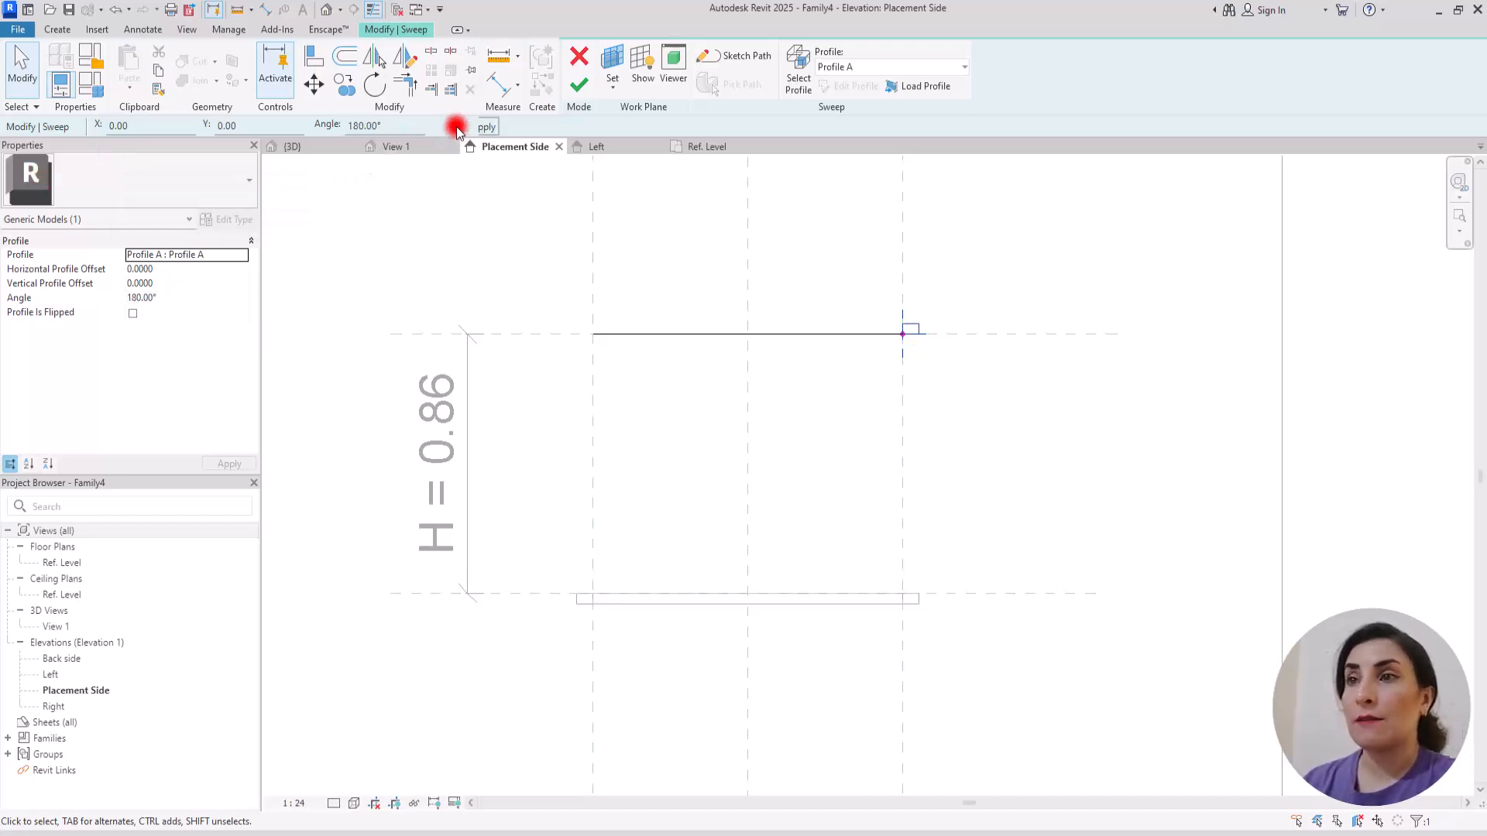
pyautogui.click(579, 84)
pyautogui.click(336, 13)
pyautogui.keyDown('shift'); pyautogui.moveTo(564, 425); pyautogui.dragTo(667, 488, button='middle'); pyautogui.keyUp('shift')
pyautogui.scroll(5, 774, 398)
pyautogui.scroll(1, 703, 584)
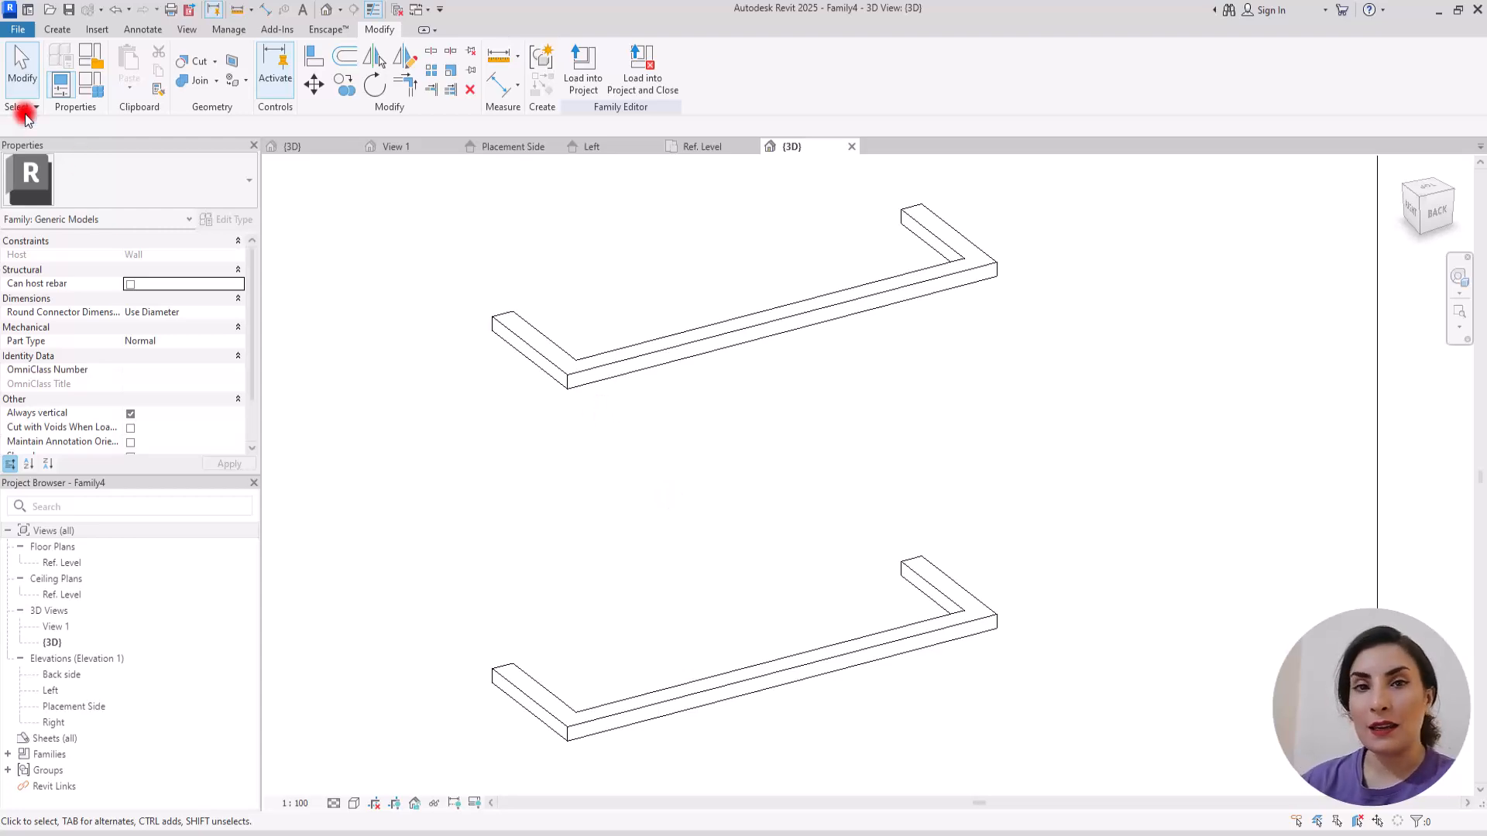
# Step: Create a new family from the Generic Model template
pyautogui.click(18, 29)
pyautogui.moveTo(101, 86)
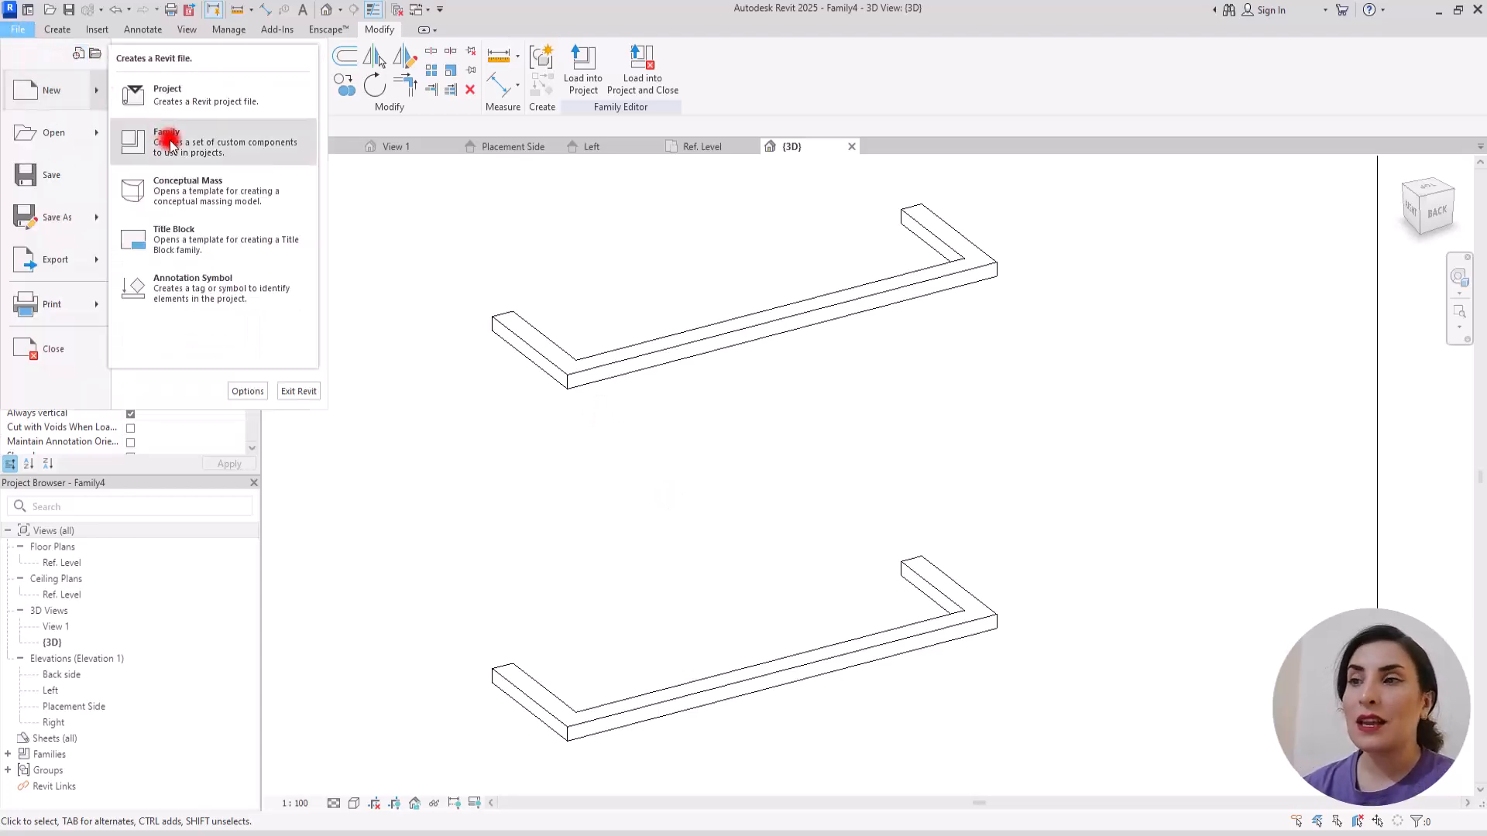
pyautogui.click(124, 142)
pyautogui.scroll(-8, 573, 411)
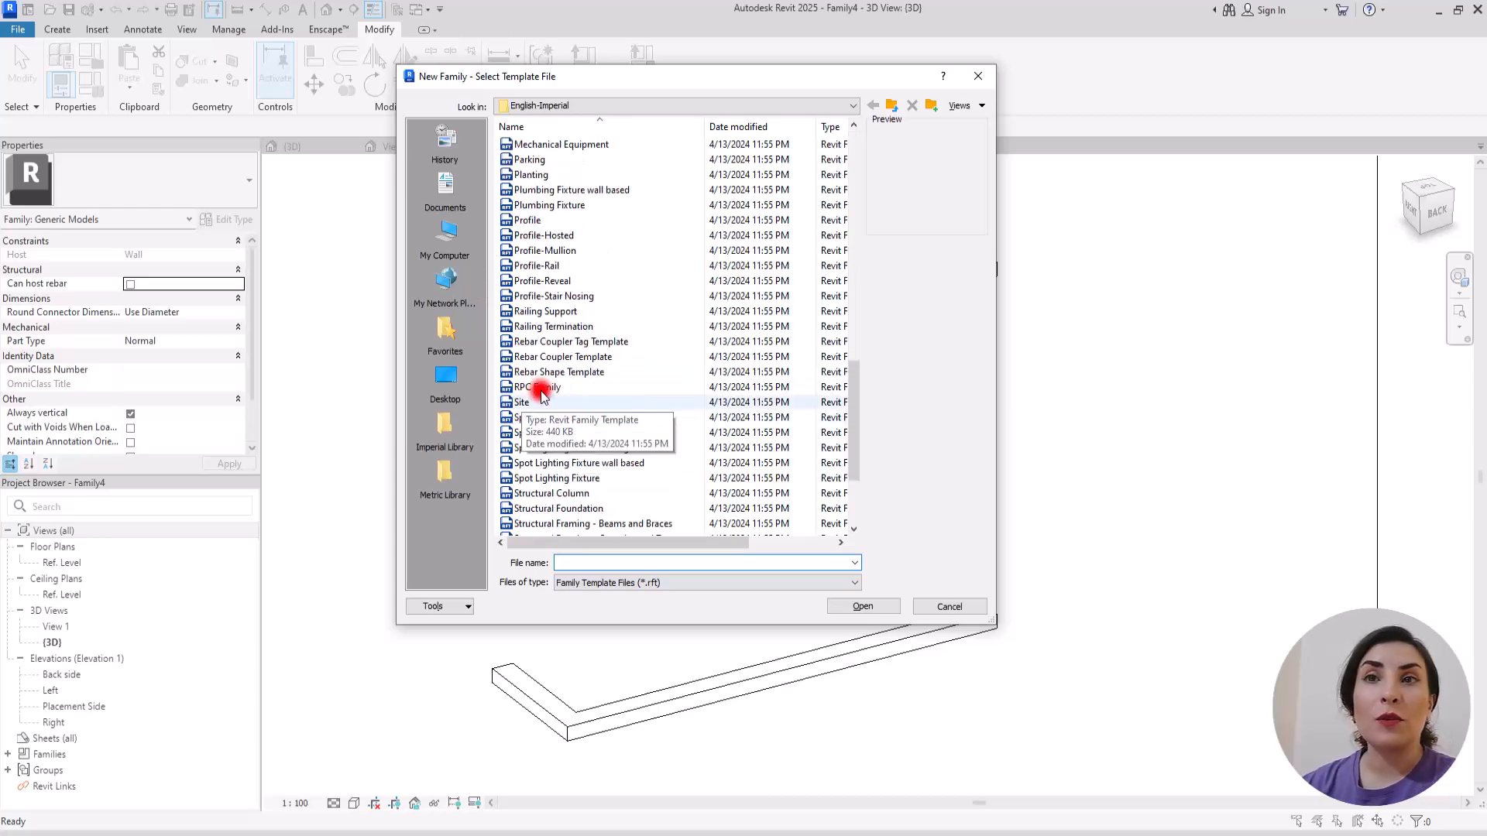
pyautogui.moveTo(851, 400); pyautogui.dragTo(844, 320)
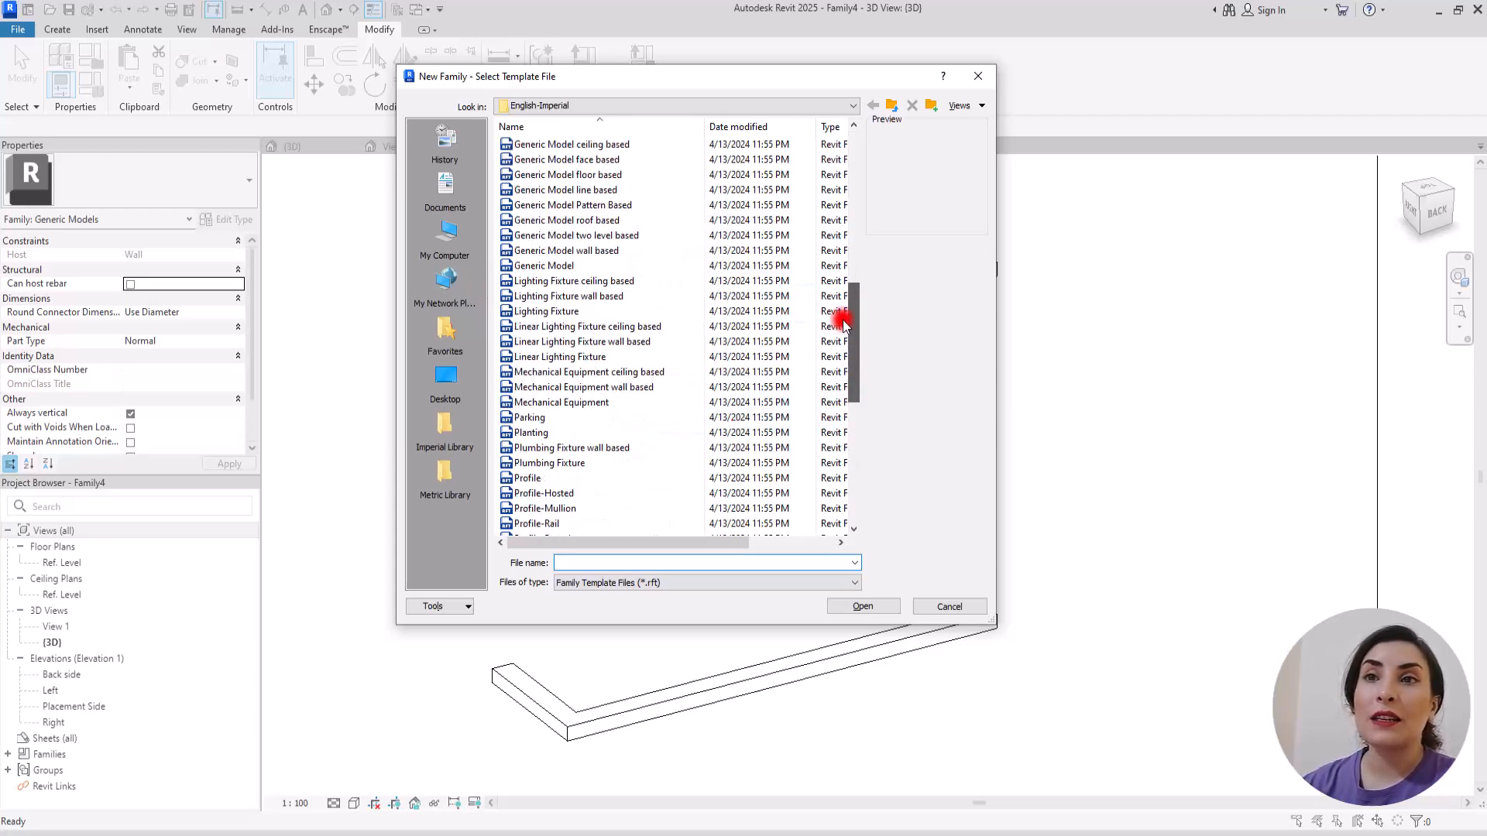
pyautogui.doubleClick(535, 267)
pyautogui.scroll(5, 842, 447)
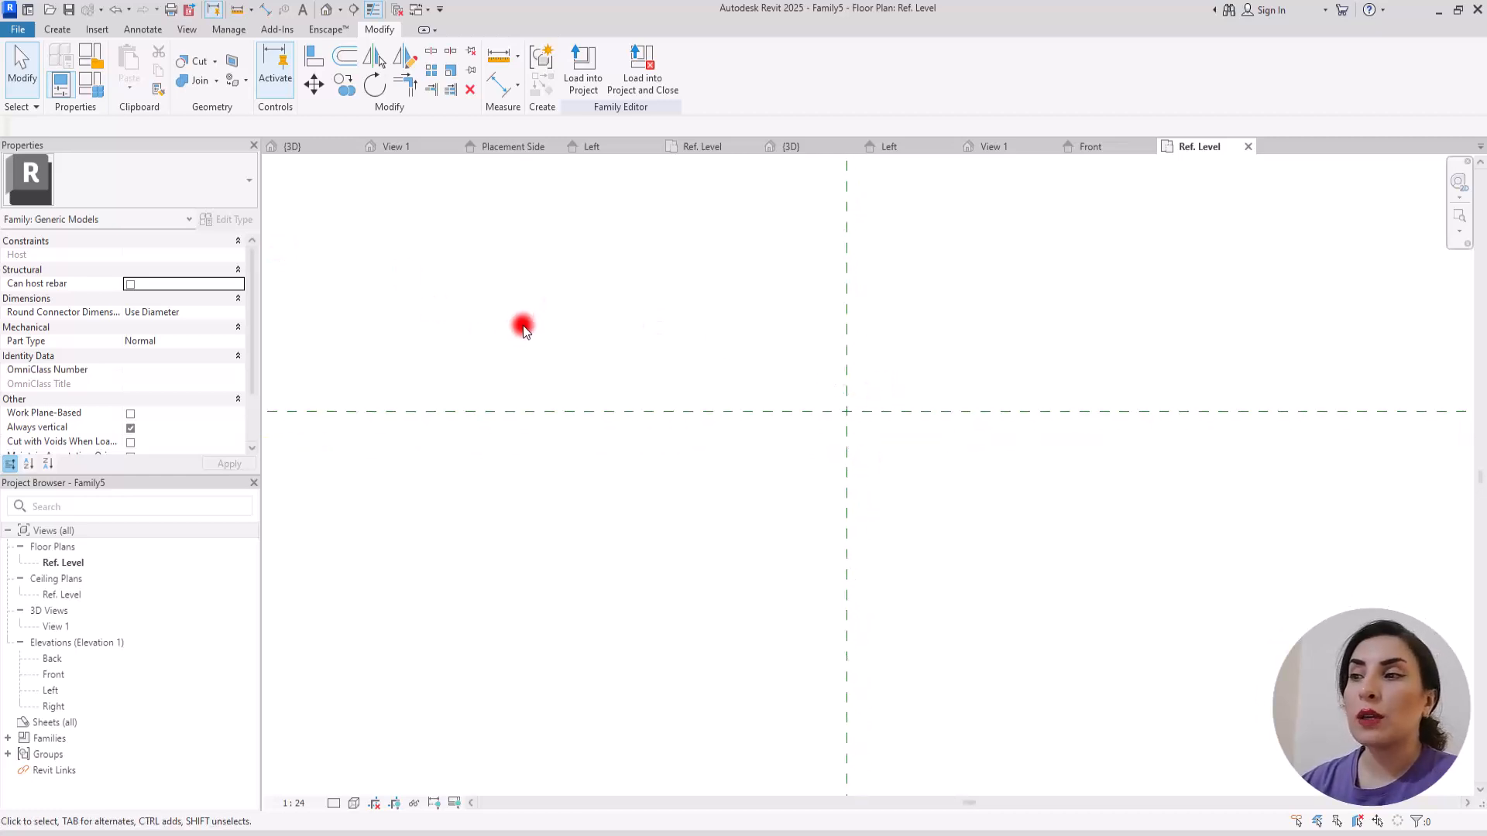
# Step: Draw two horizontal reference planes about 0.04 apart and two vertical ones about 0.07 apart, on either side of the centre planes
pyautogui.click(56, 30)
pyautogui.click(880, 62)
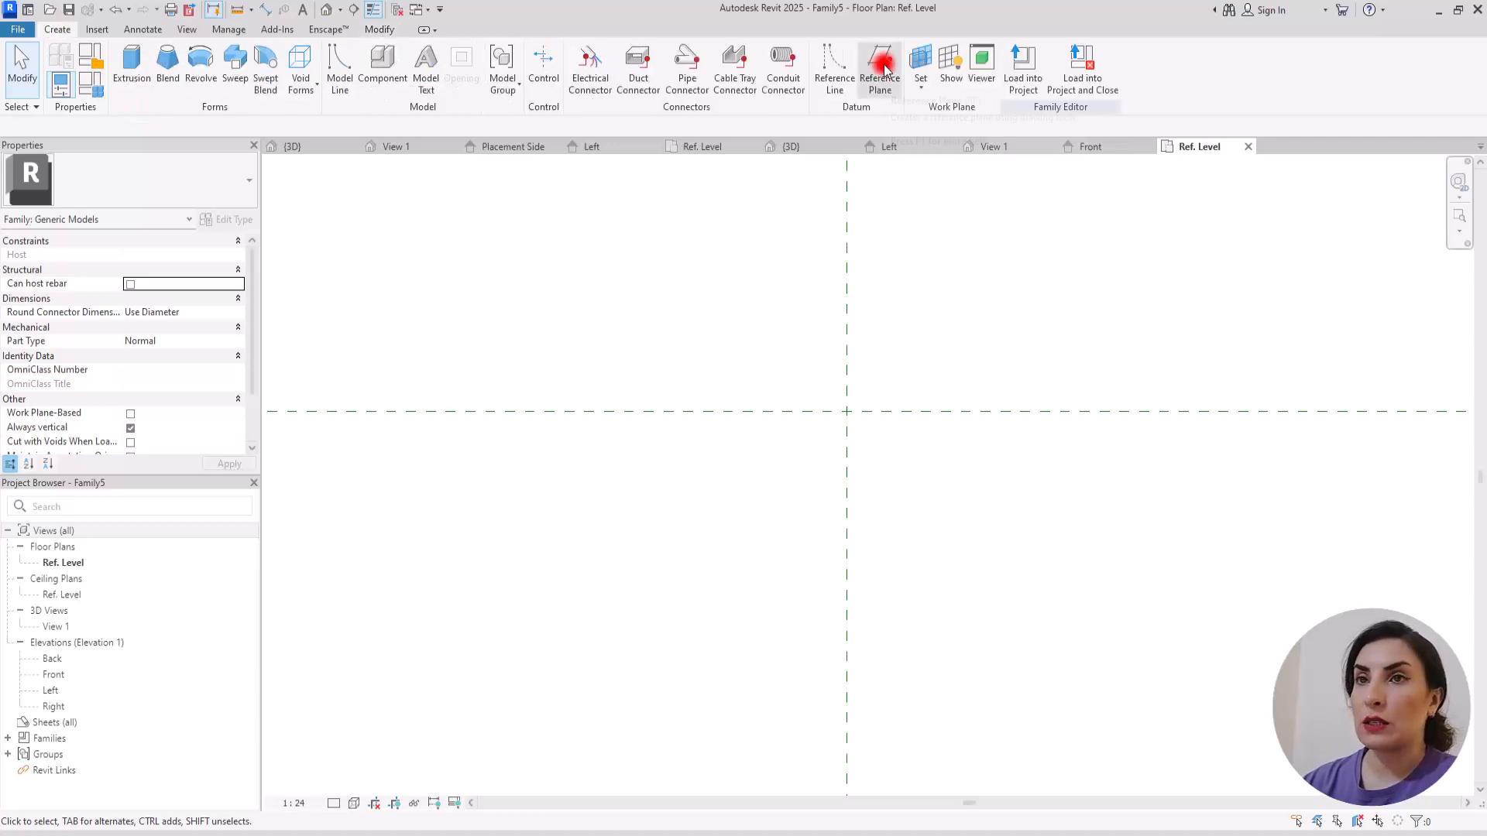
pyautogui.click(769, 434)
pyautogui.click(944, 435)
pyautogui.click(780, 381)
pyautogui.click(932, 383)
pyautogui.click(888, 361)
pyautogui.click(888, 500)
pyautogui.click(809, 342)
pyautogui.click(810, 499)
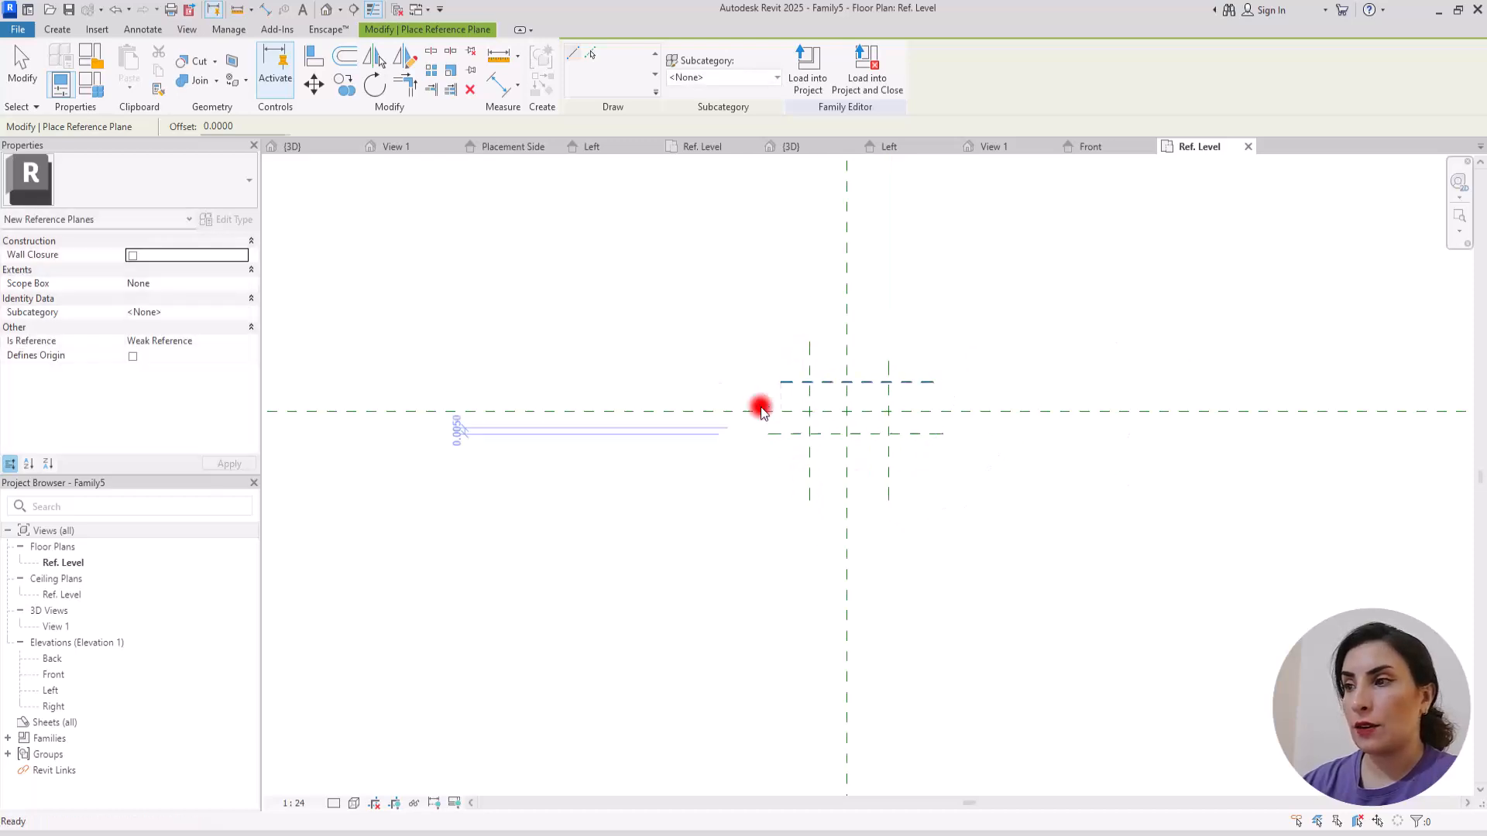
pyautogui.press('Escape')
pyautogui.press('Escape')
# Step: Dimension the two vertical reference planes with the centre plane and set the dimension to equal spacing (EQ)
pyautogui.click(510, 88)
pyautogui.scroll(2, 968, 382)
pyautogui.click(729, 340)
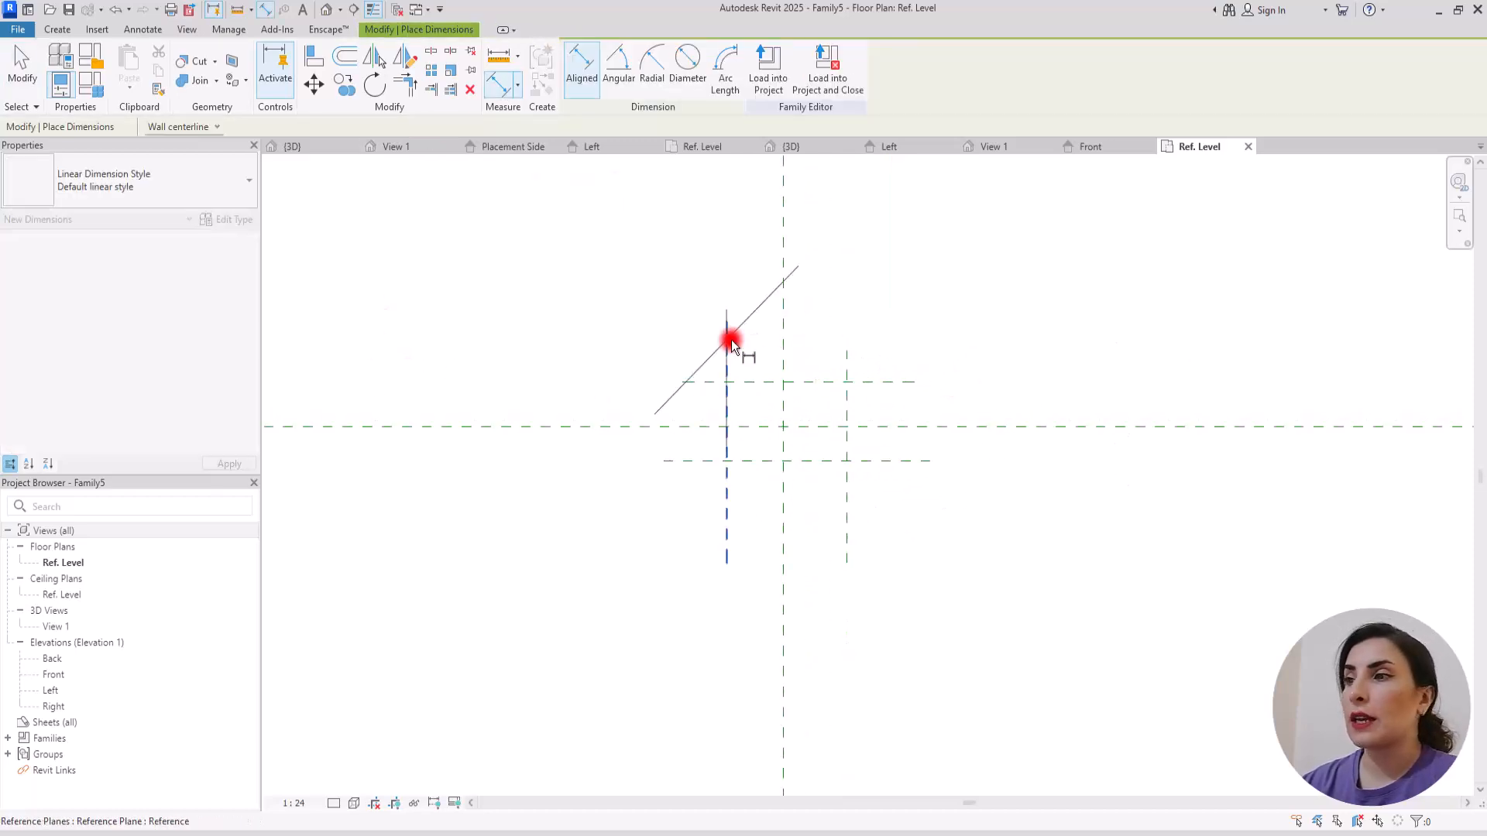
pyautogui.click(781, 334)
pyautogui.click(847, 379)
pyautogui.click(861, 234)
pyautogui.scroll(-2, 755, 529)
pyautogui.scroll(-2, 768, 399)
pyautogui.click(769, 220)
# Step: Add an overall dimension between the two outer vertical reference planes
pyautogui.scroll(2, 809, 415)
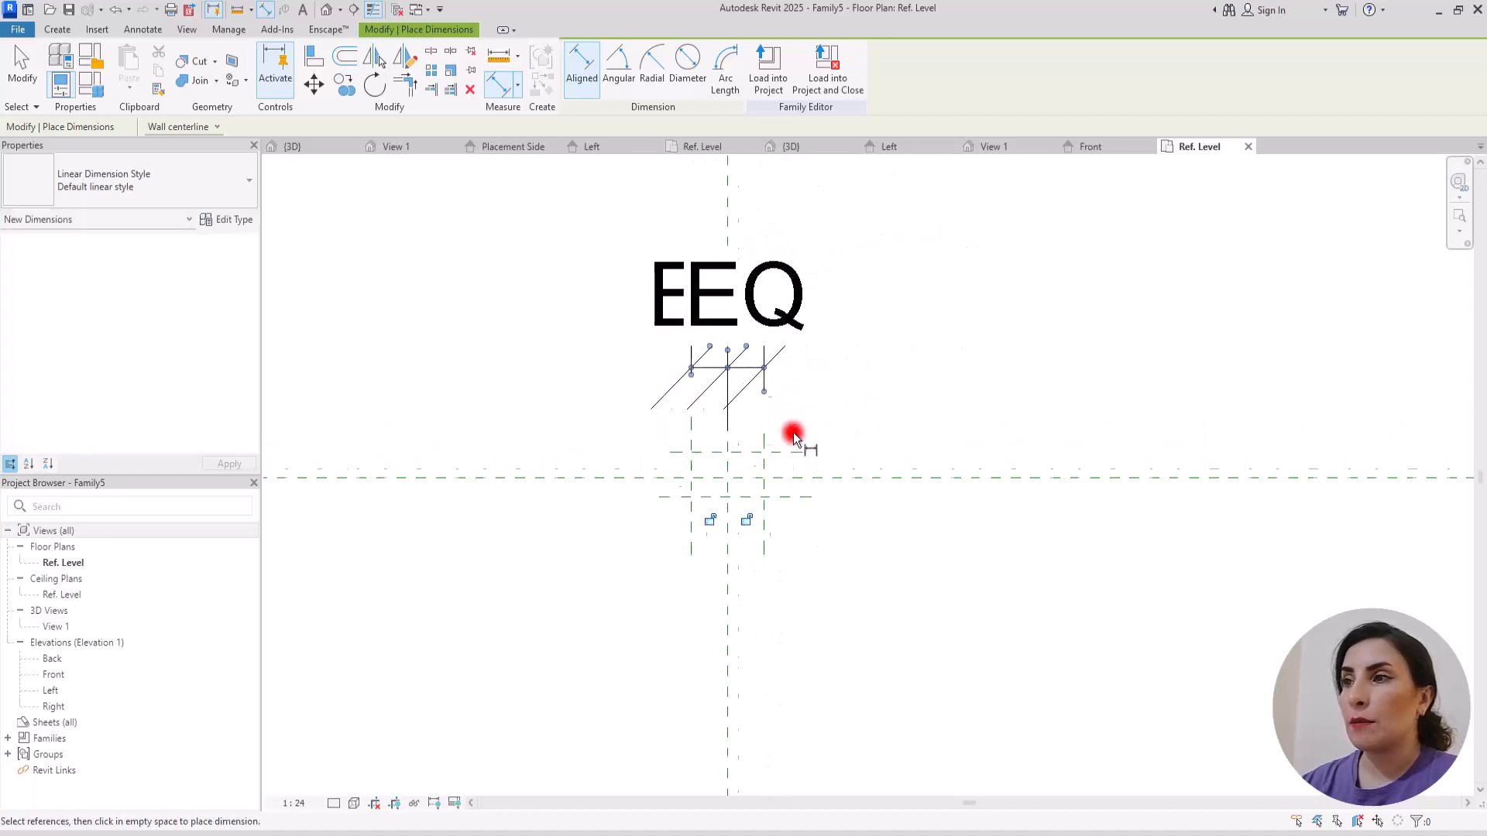
pyautogui.click(692, 540)
pyautogui.click(765, 542)
pyautogui.click(872, 216)
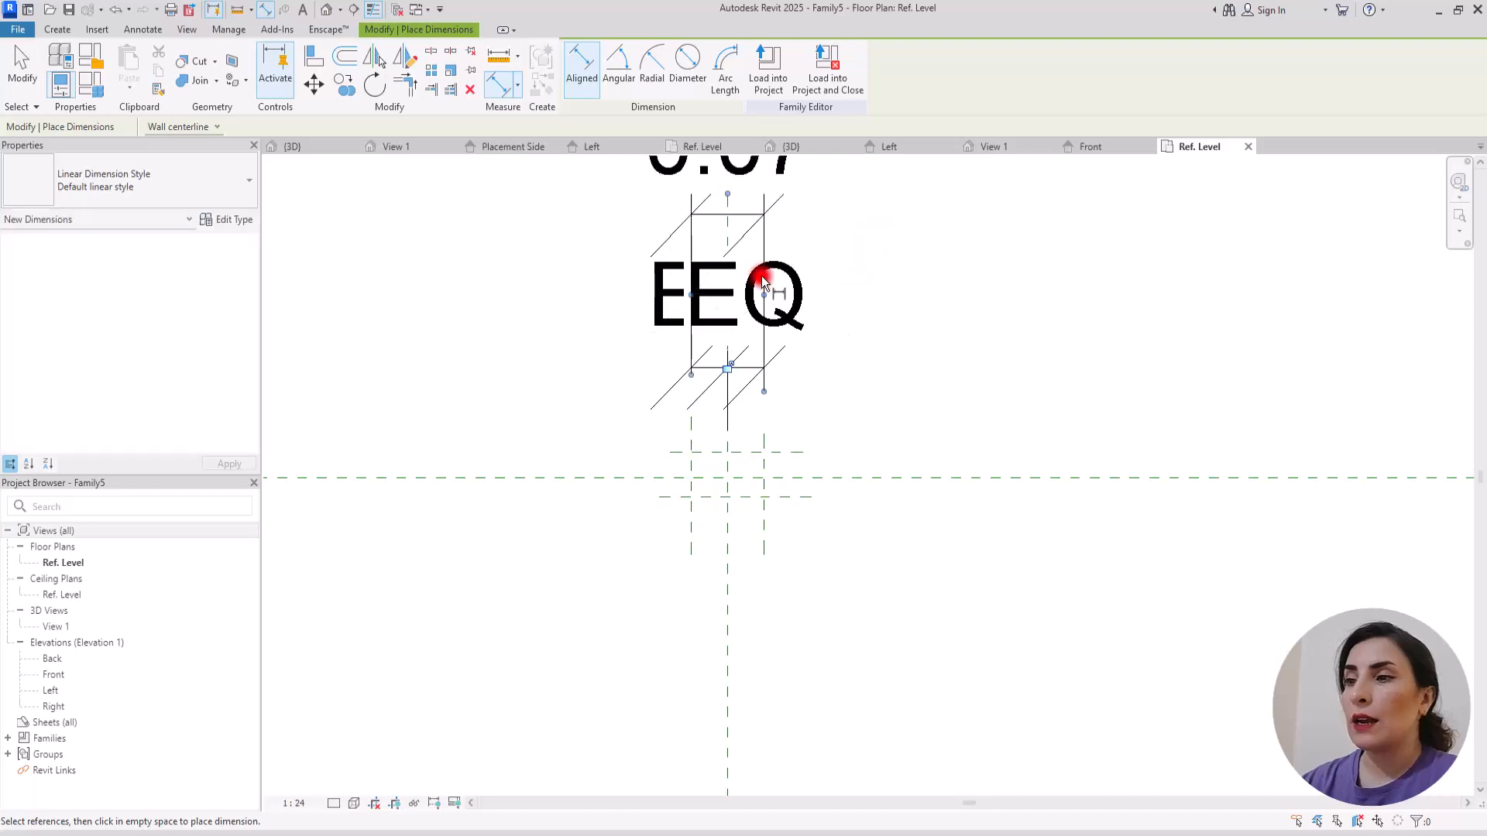
# Step: Dimension the two horizontal reference planes with the centre plane and set the dimension to equal spacing (EQ)
pyautogui.click(679, 453)
pyautogui.click(660, 479)
pyautogui.click(666, 497)
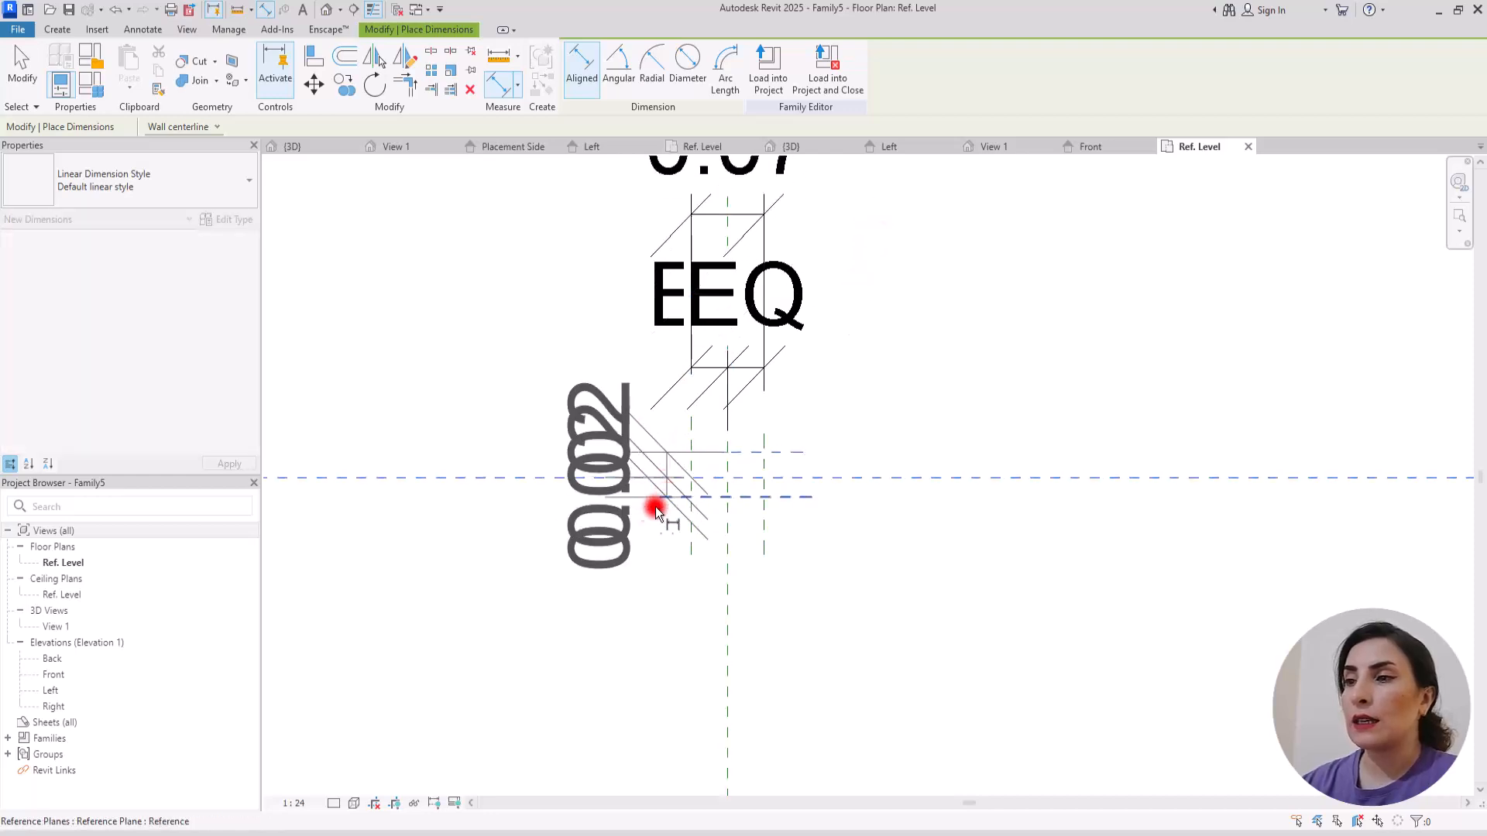
pyautogui.click(547, 597)
pyautogui.click(875, 477)
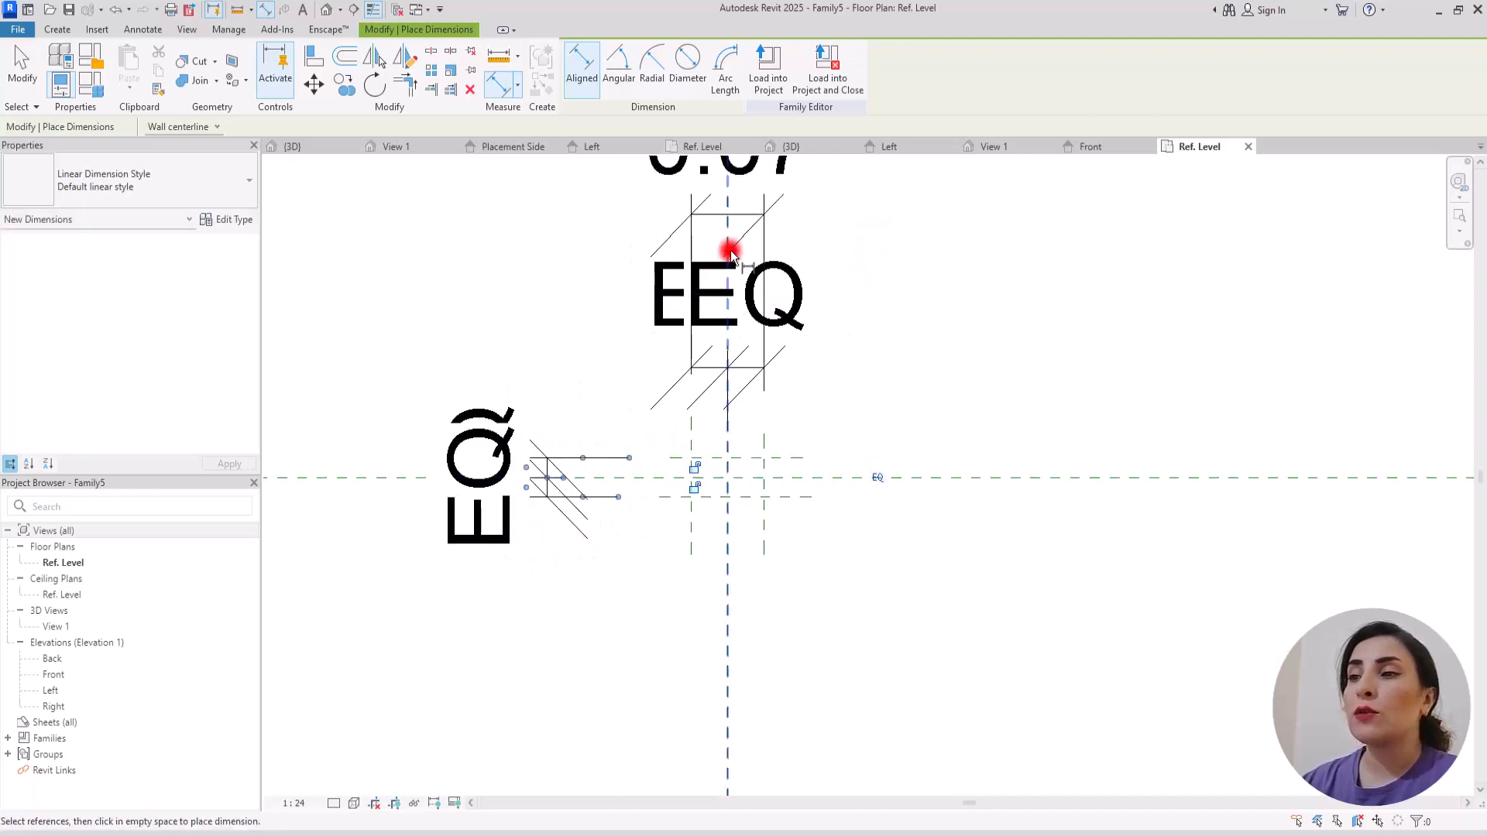
# Step: Add an overall dimension between the two outer horizontal reference planes
pyautogui.click(731, 458)
pyautogui.click(732, 495)
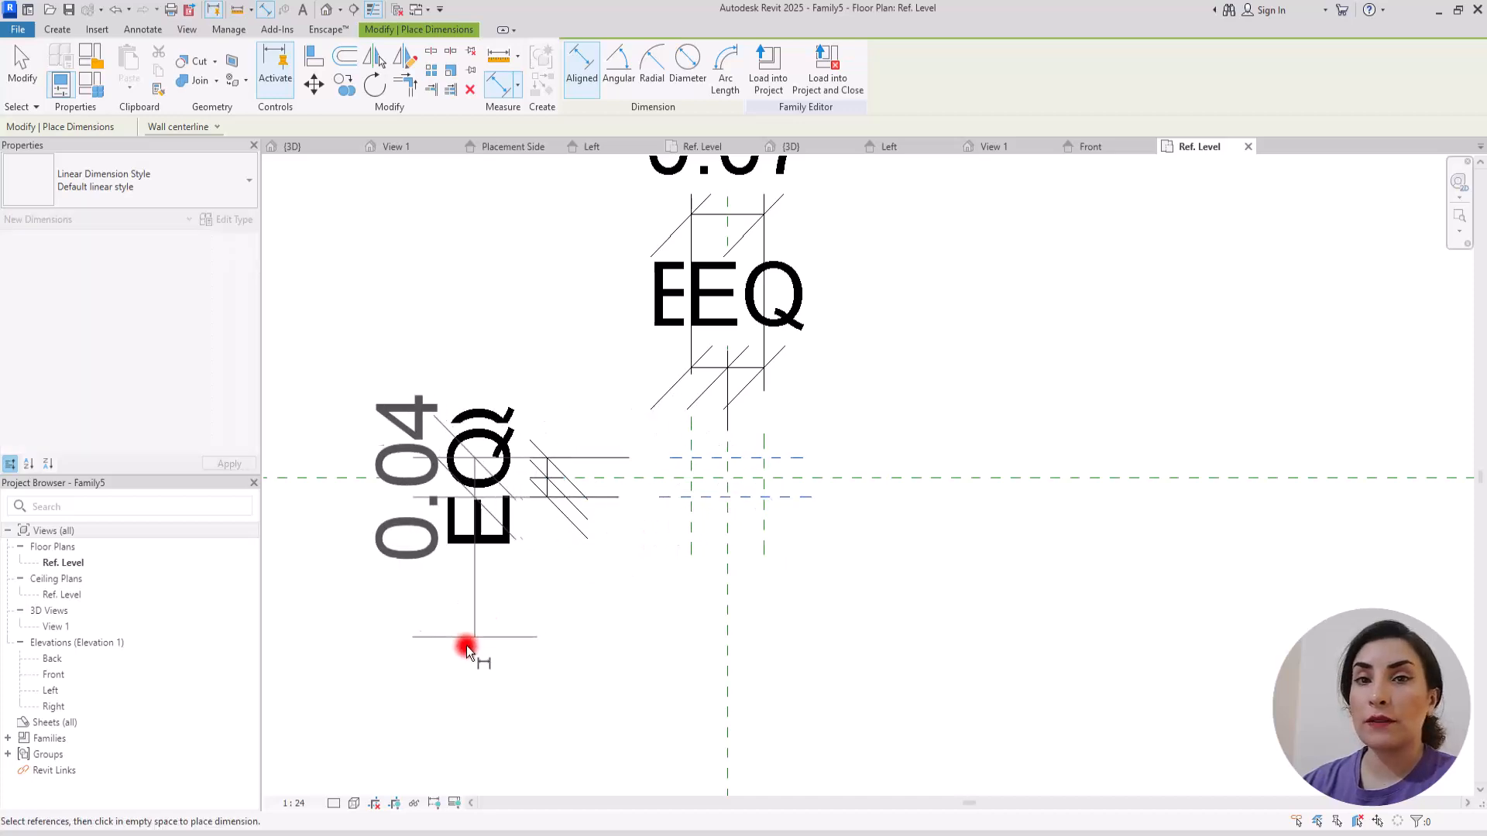
pyautogui.click(415, 666)
pyautogui.scroll(-3, 529, 550)
pyautogui.press('Escape')
pyautogui.press('Escape')
# Step: Label the overall dimension between the vertical planes with a new type parameter named W
pyautogui.click(677, 354)
pyautogui.click(725, 68)
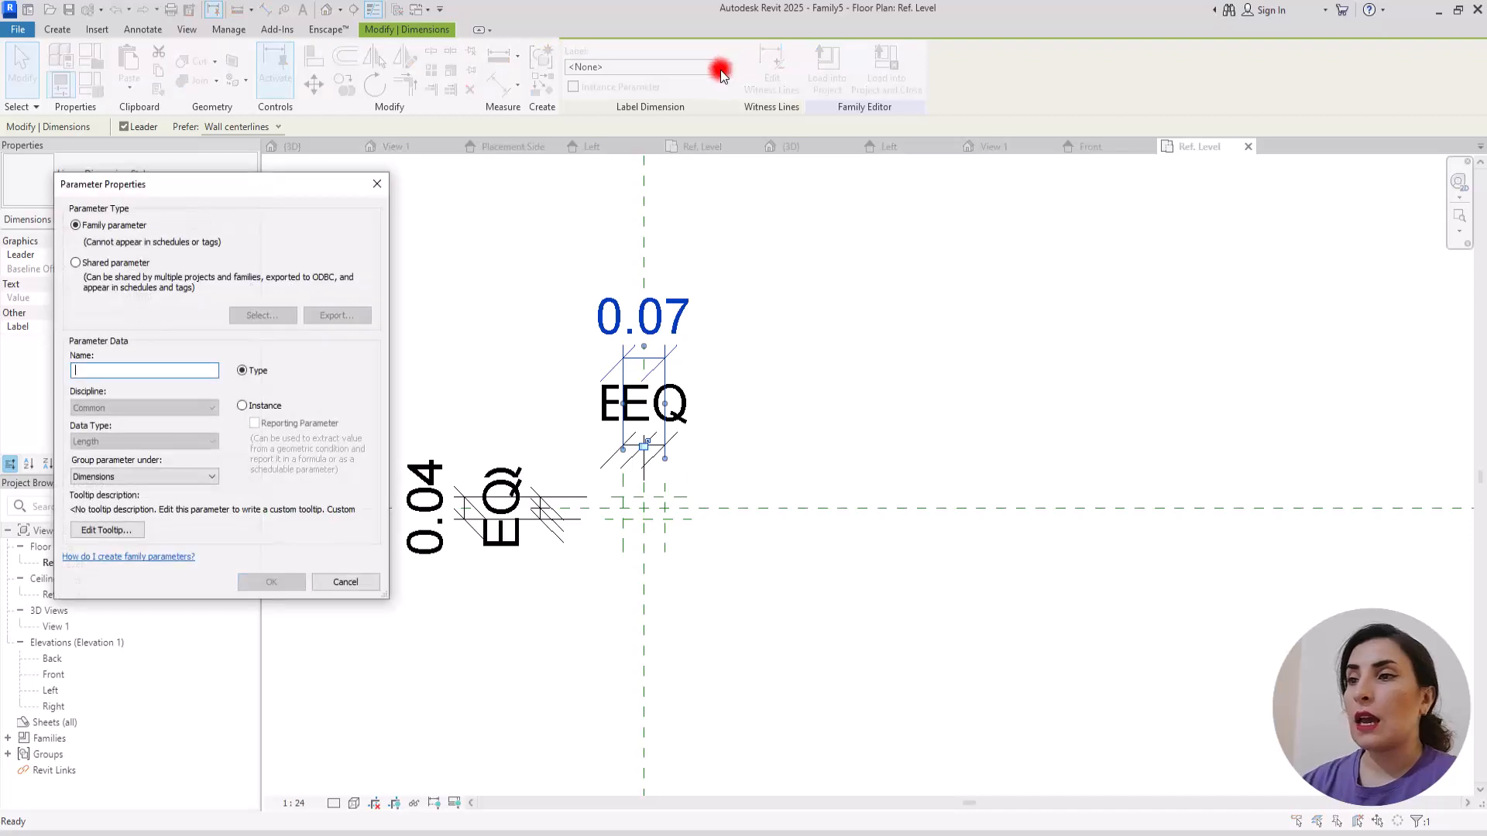
pyautogui.write('W')
pyautogui.click(271, 277)
pyautogui.click(279, 580)
# Step: Label the overall dimension between the horizontal planes with a new type parameter named L
pyautogui.click(453, 530)
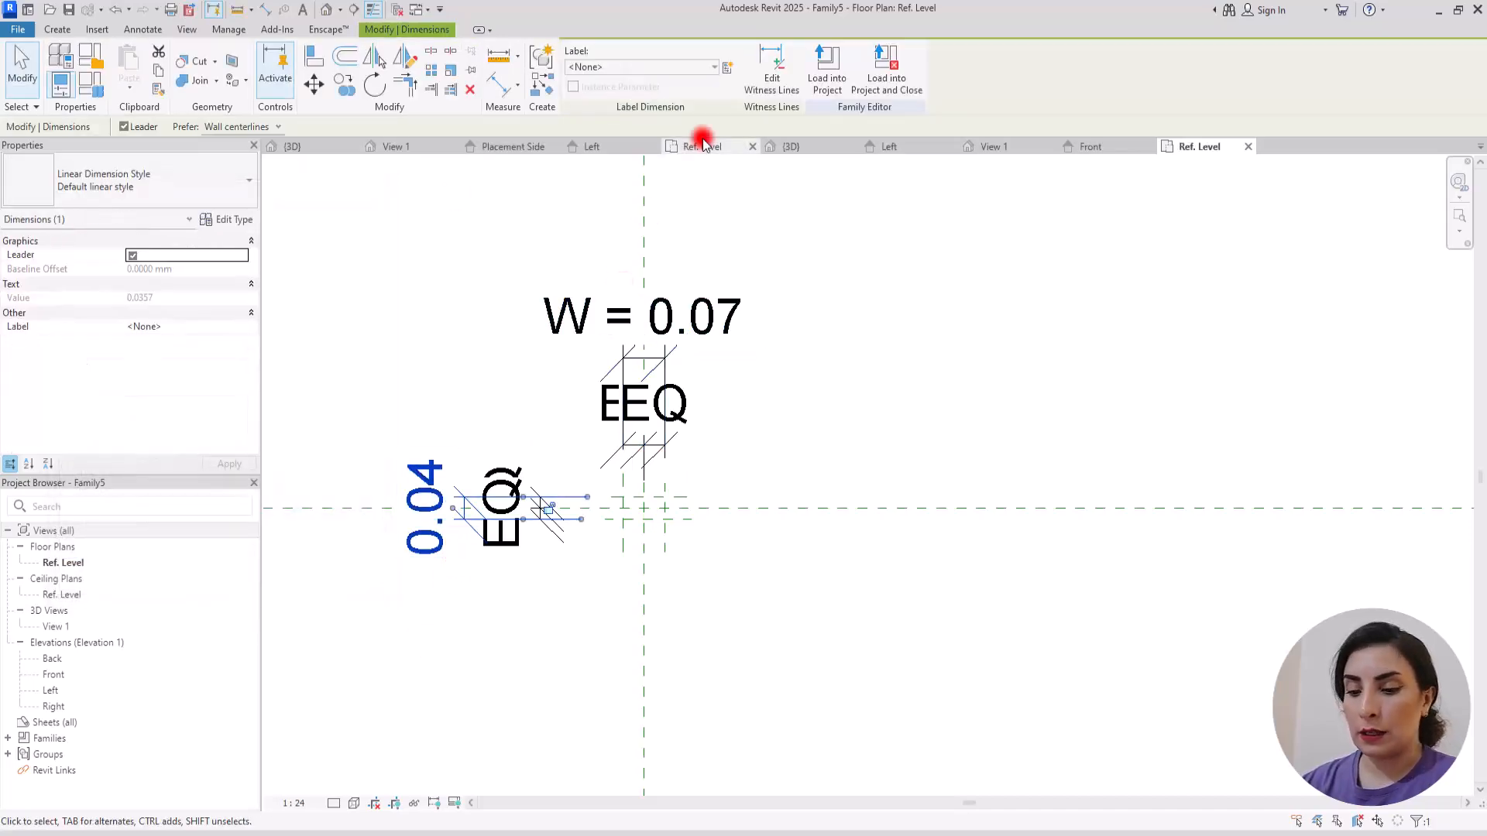
pyautogui.click(726, 68)
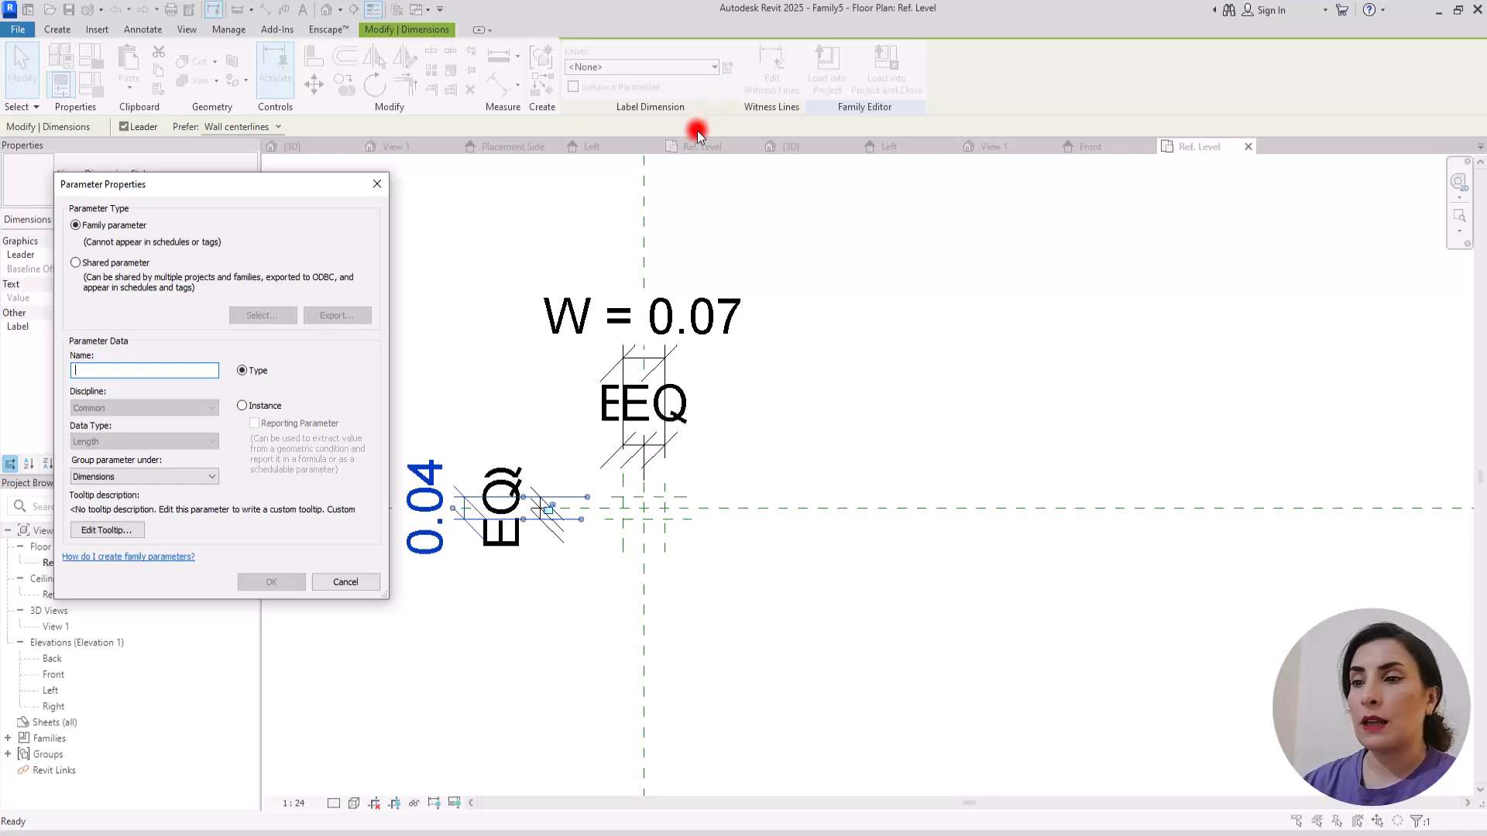
pyautogui.write('L')
pyautogui.click(278, 581)
pyautogui.press('Escape')
# Step: Create an extrusion from a rectangle through the four outer plane intersections, with all four sides locked to the reference planes
pyautogui.scroll(2, 534, 508)
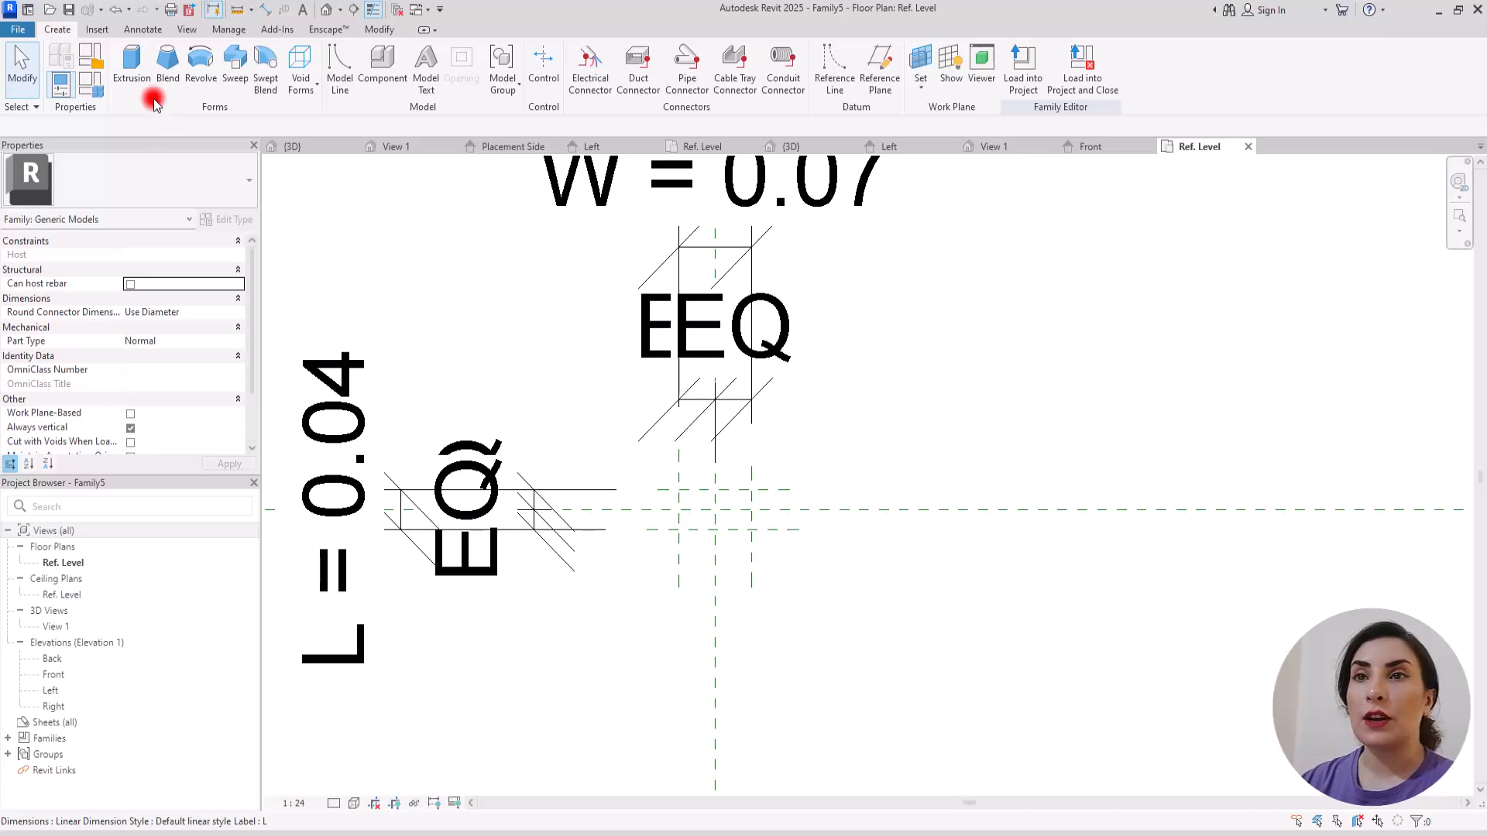
pyautogui.click(129, 57)
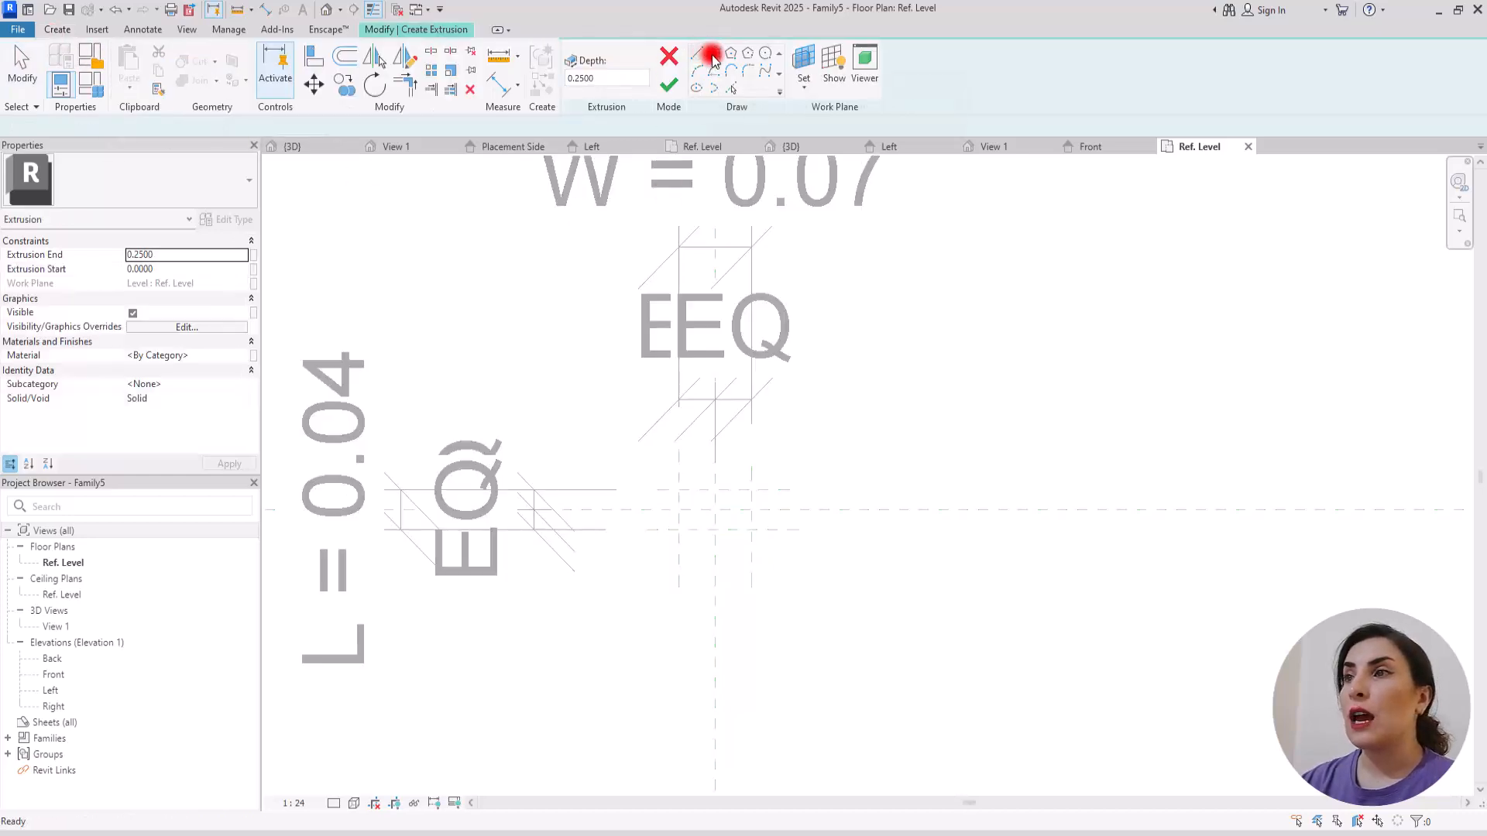
pyautogui.click(713, 52)
pyautogui.scroll(2, 736, 468)
pyautogui.click(589, 536)
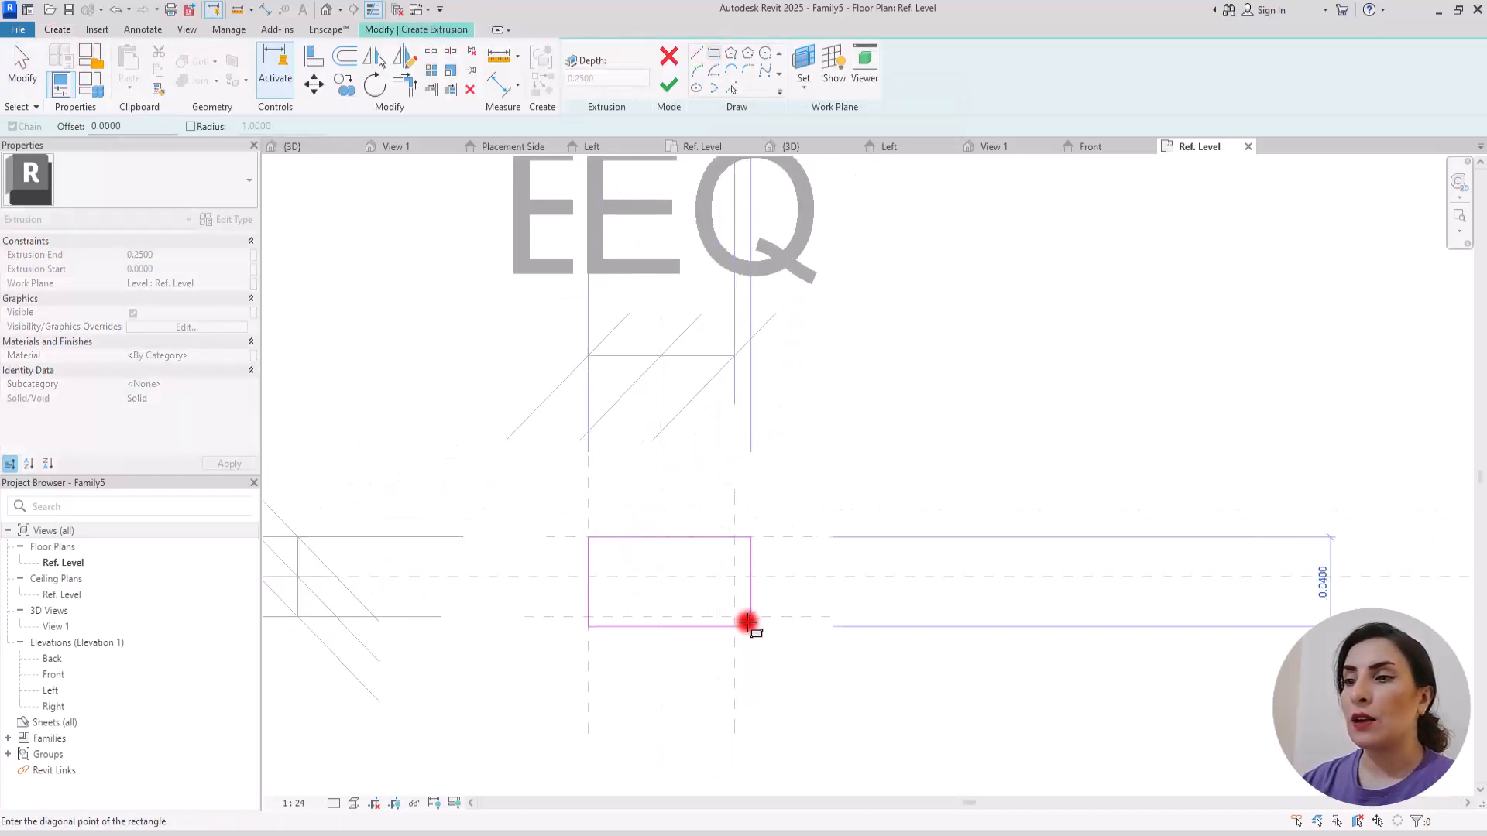
pyautogui.click(734, 617)
pyautogui.click(705, 586)
pyautogui.click(652, 565)
pyautogui.click(615, 621)
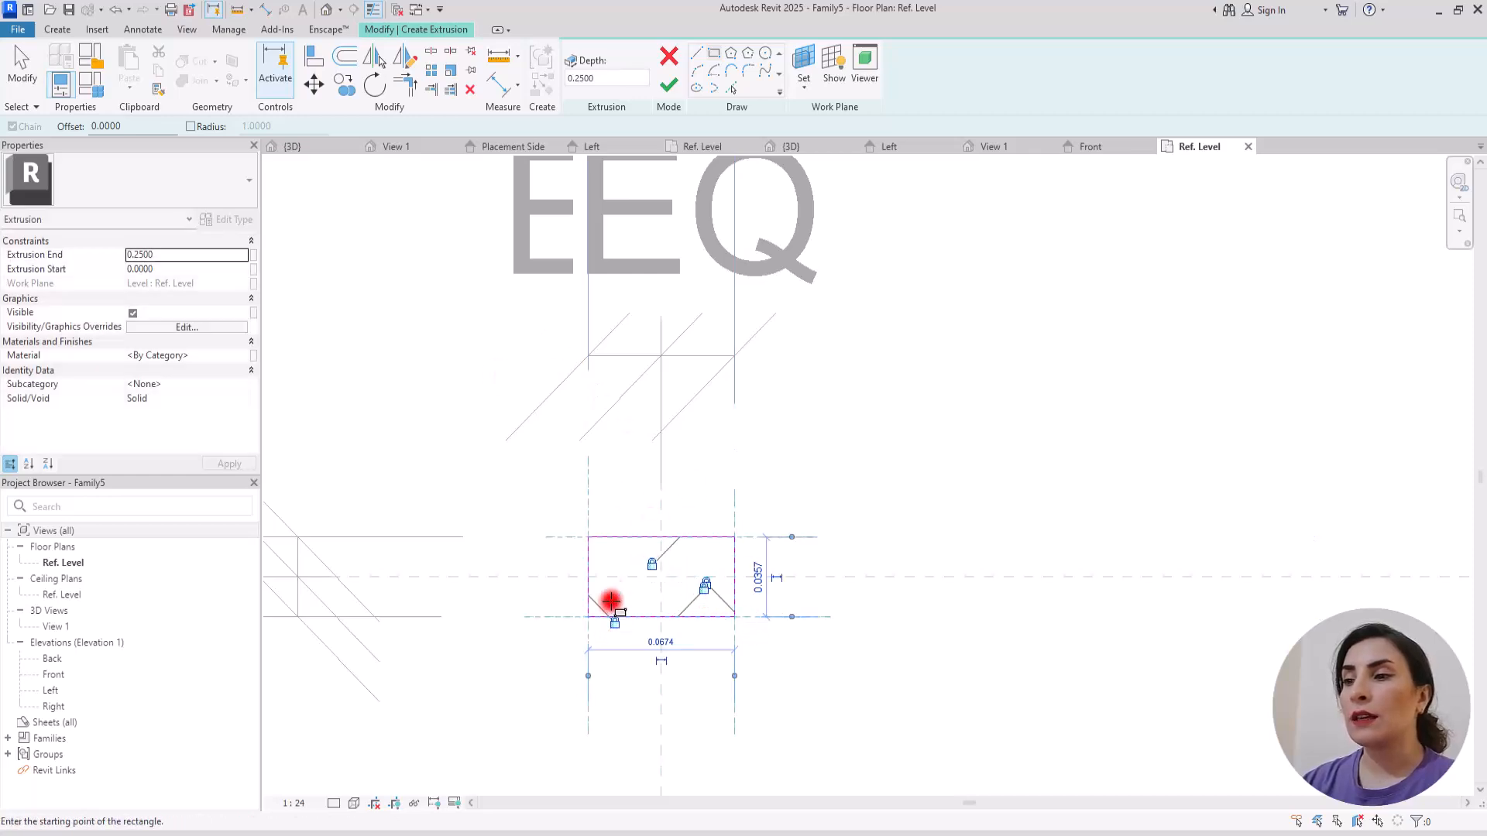
pyautogui.click(607, 564)
pyautogui.click(671, 86)
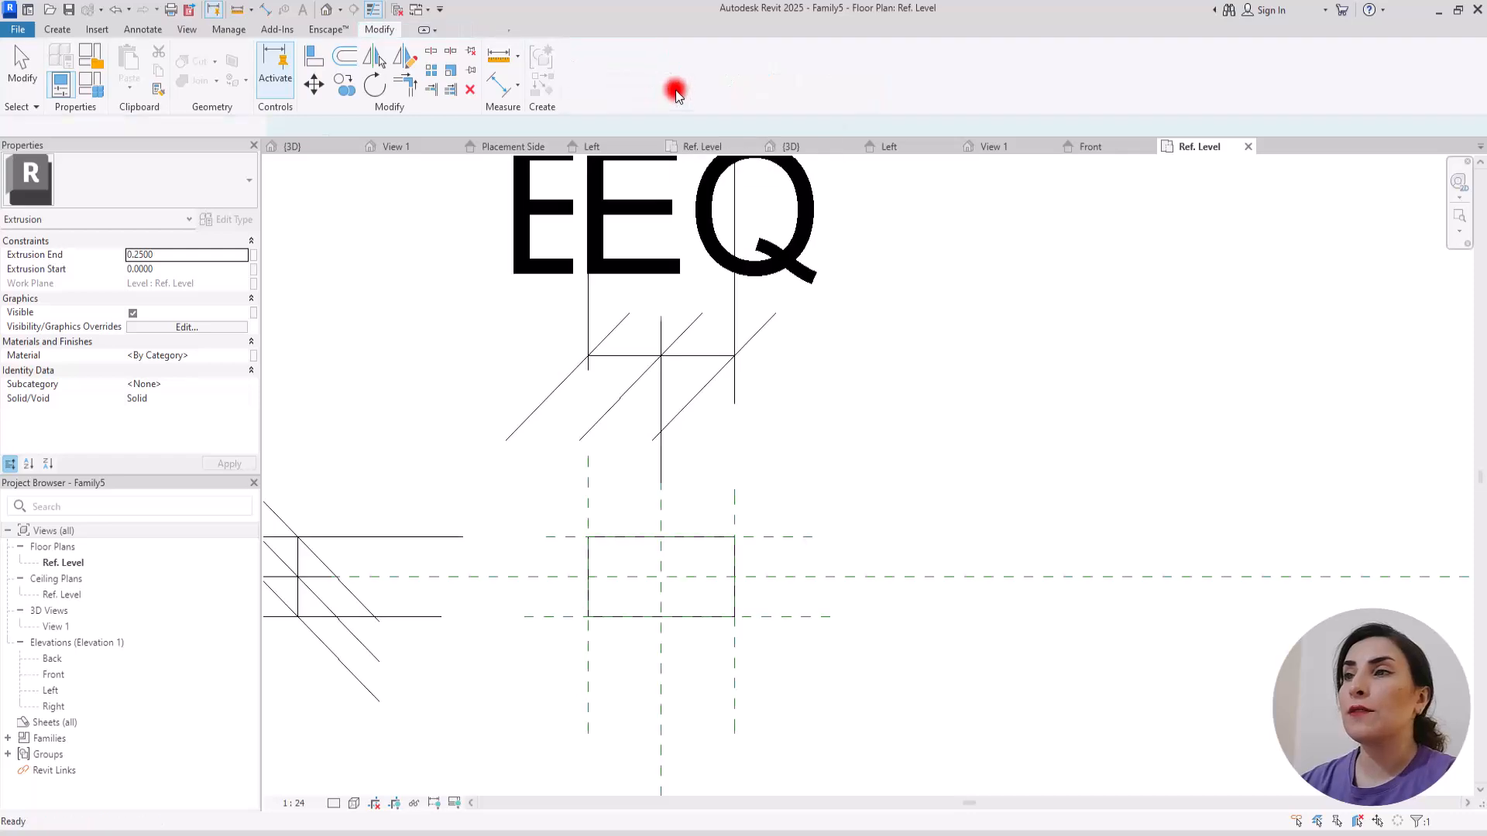
# Step: In the Front elevation, draw two horizontal reference planes about 1.63 and 0.80 above Ref. Level
pyautogui.click(1092, 147)
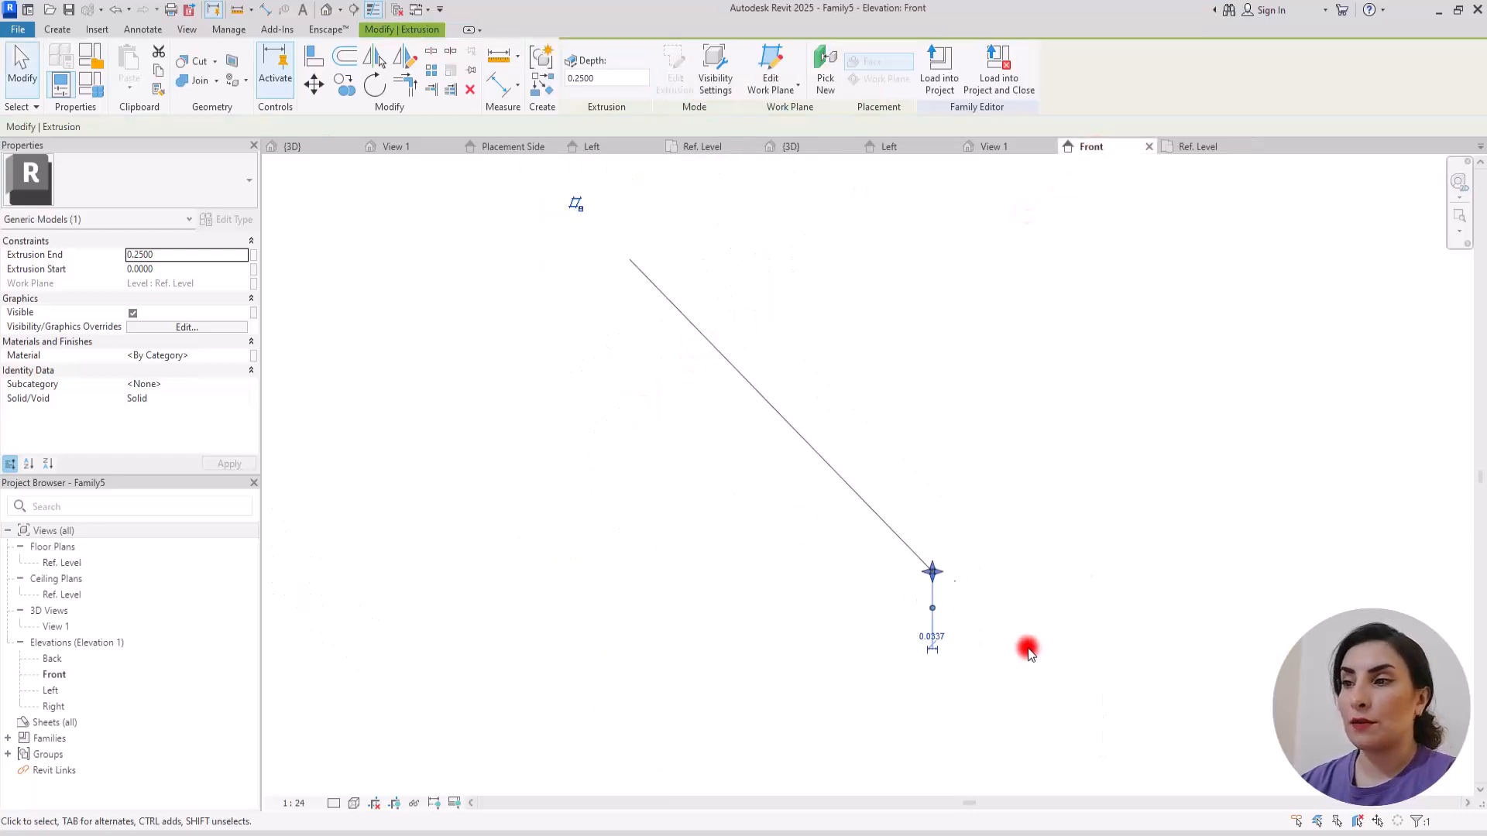
pyautogui.press('r')
pyautogui.press('p')
pyautogui.click(579, 302)
pyautogui.click(1011, 302)
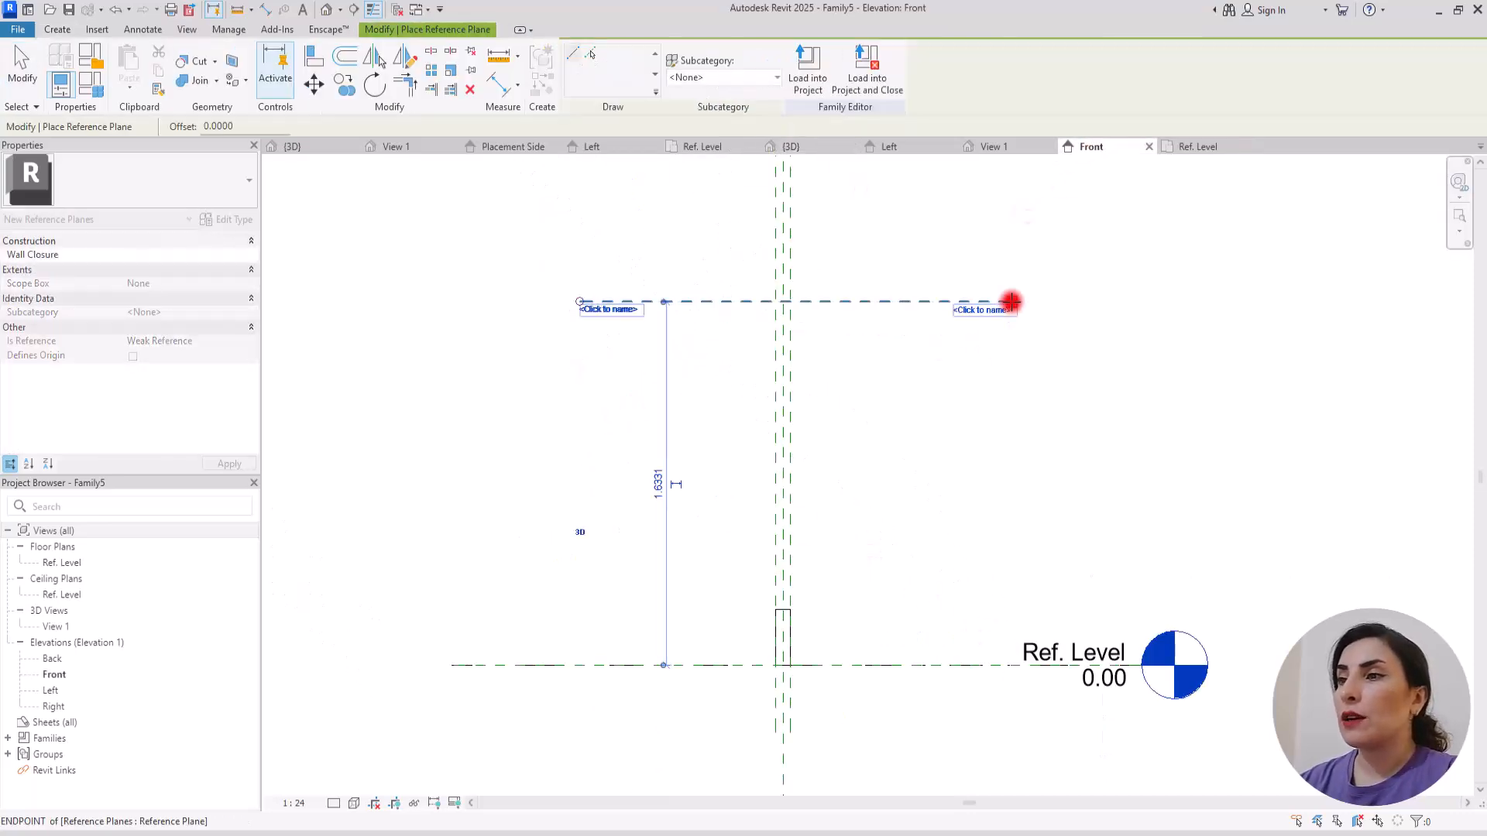
pyautogui.click(593, 488)
pyautogui.click(1018, 488)
pyautogui.press('Escape')
pyautogui.press('Escape')
# Step: Align the extrusion's top and bottom to the upper and lower horizontal reference planes and lock them
pyautogui.click(315, 58)
pyautogui.click(730, 302)
pyautogui.click(776, 610)
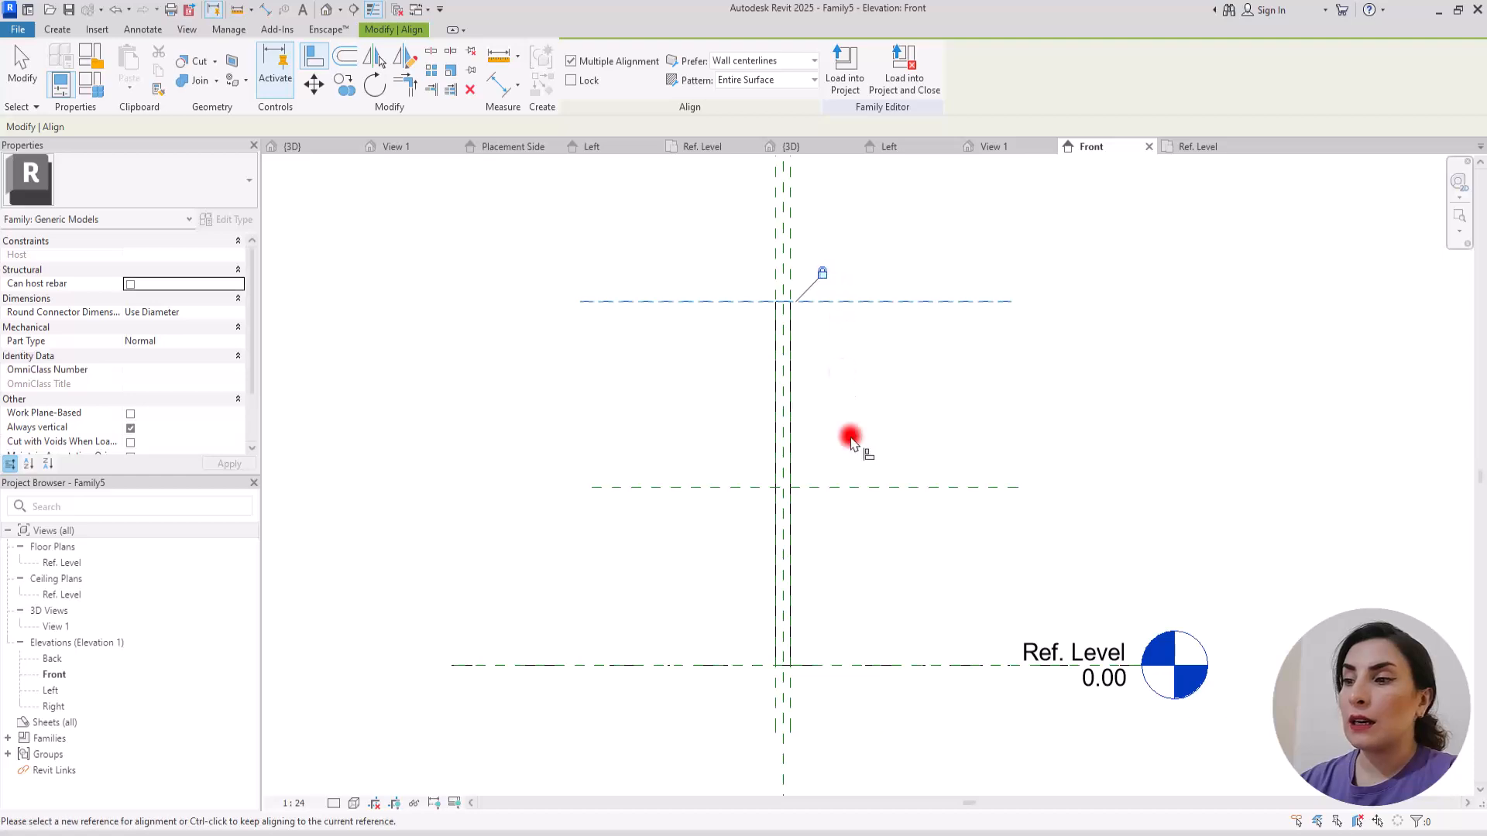
pyautogui.click(835, 488)
pyautogui.click(780, 664)
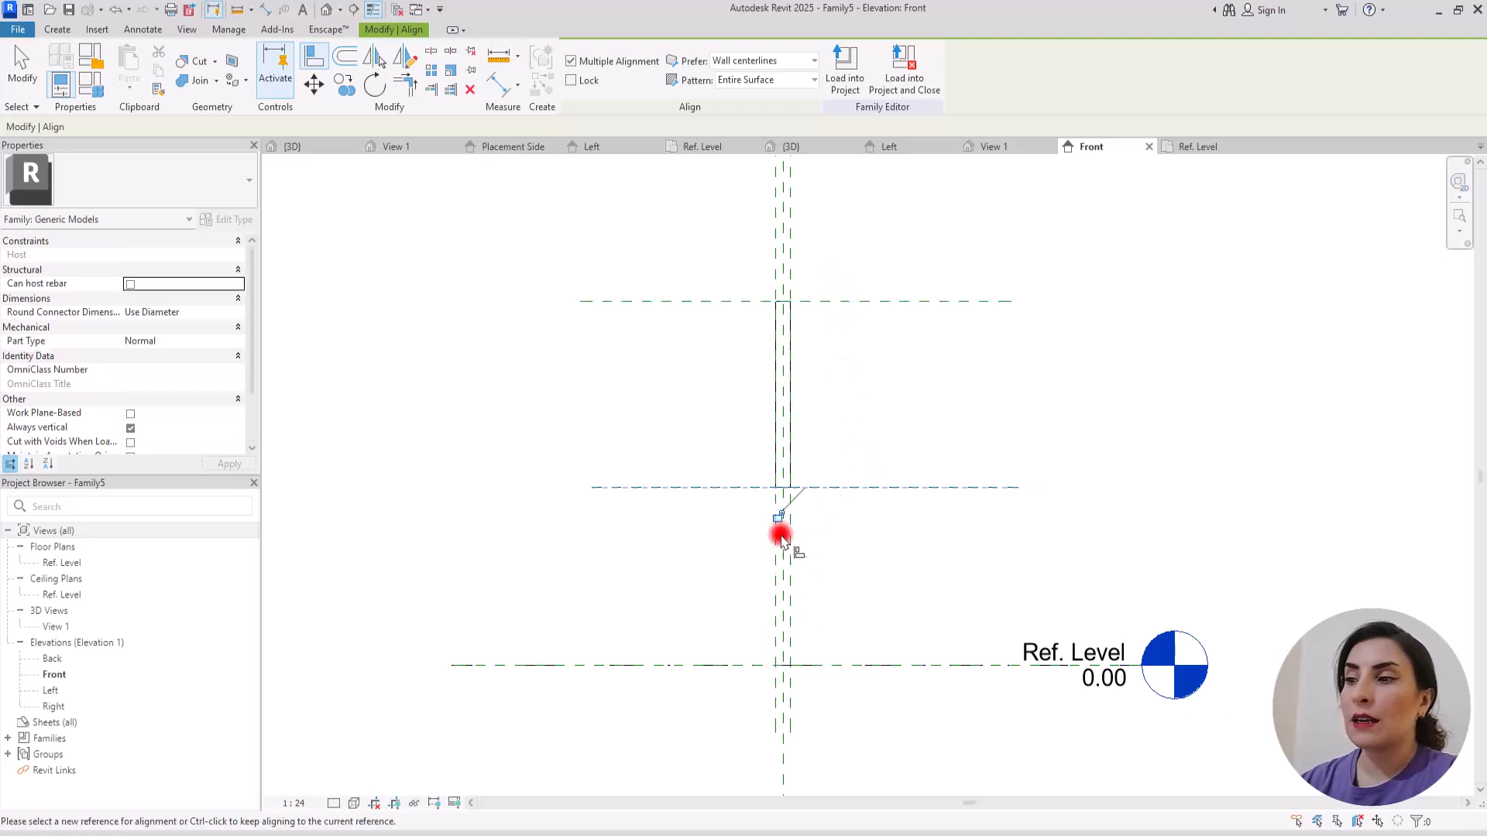
pyautogui.press('Escape')
pyautogui.press('Escape')
# Step: Dimension the distance between the two horizontal reference planes above Ref. Level
pyautogui.click(493, 87)
pyautogui.click(622, 304)
pyautogui.click(637, 487)
pyautogui.click(630, 568)
pyautogui.press('Escape')
pyautogui.press('Escape')
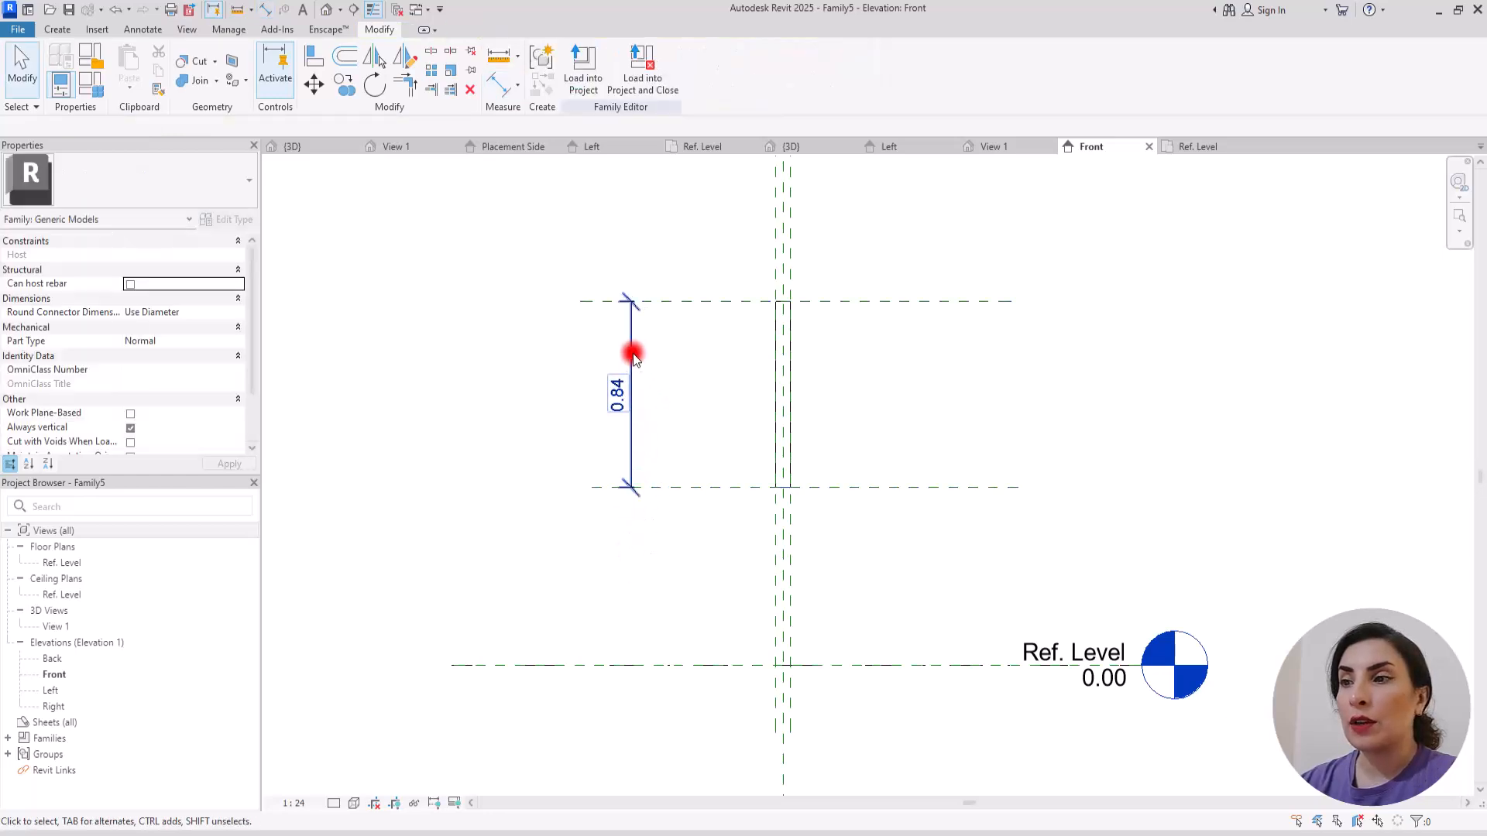
# Step: Label the extrusion's height dimension with a new type parameter named H
pyautogui.click(632, 353)
pyautogui.click(721, 72)
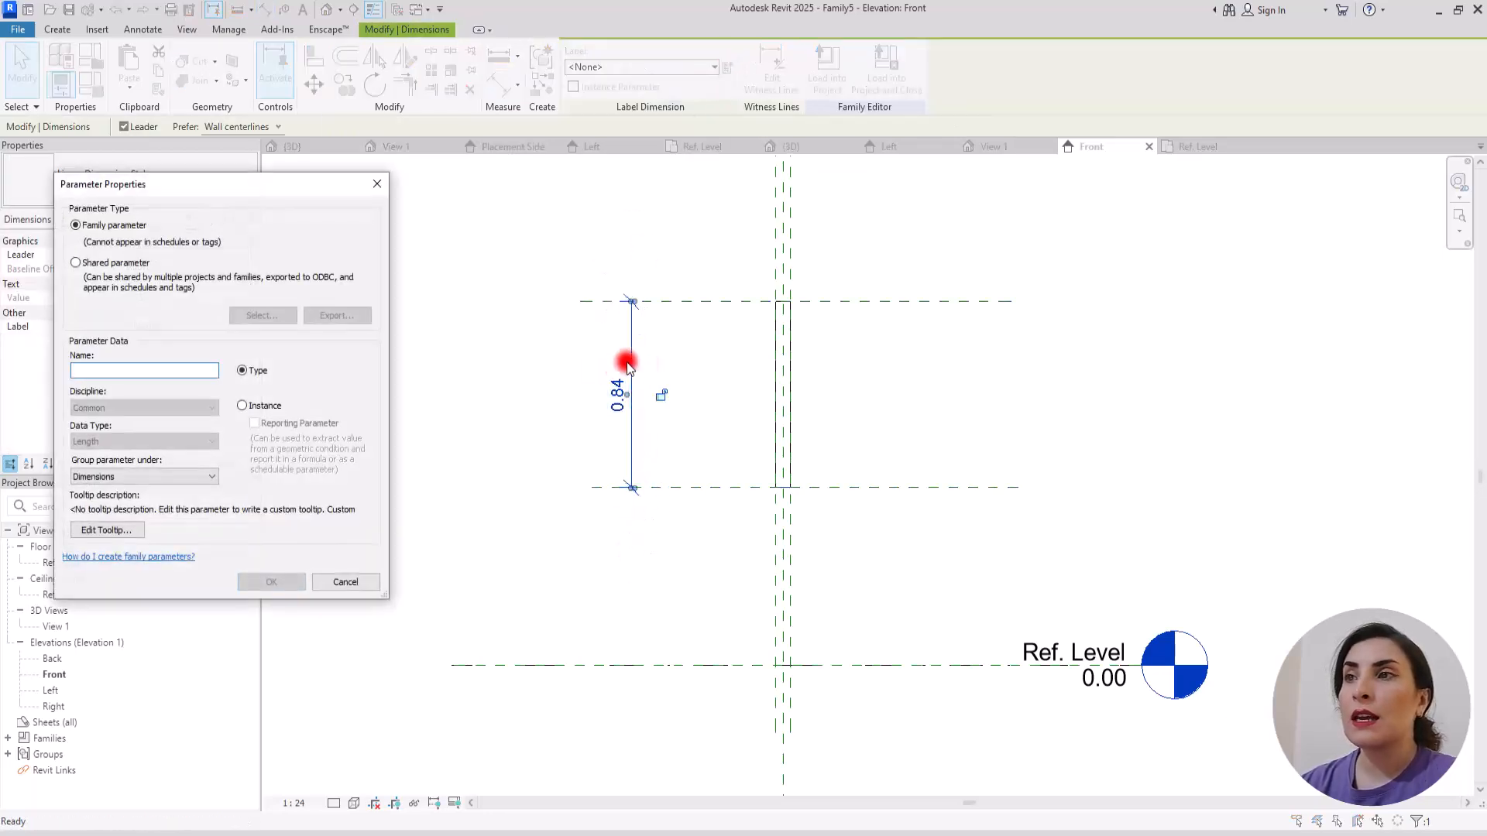
pyautogui.write('H')
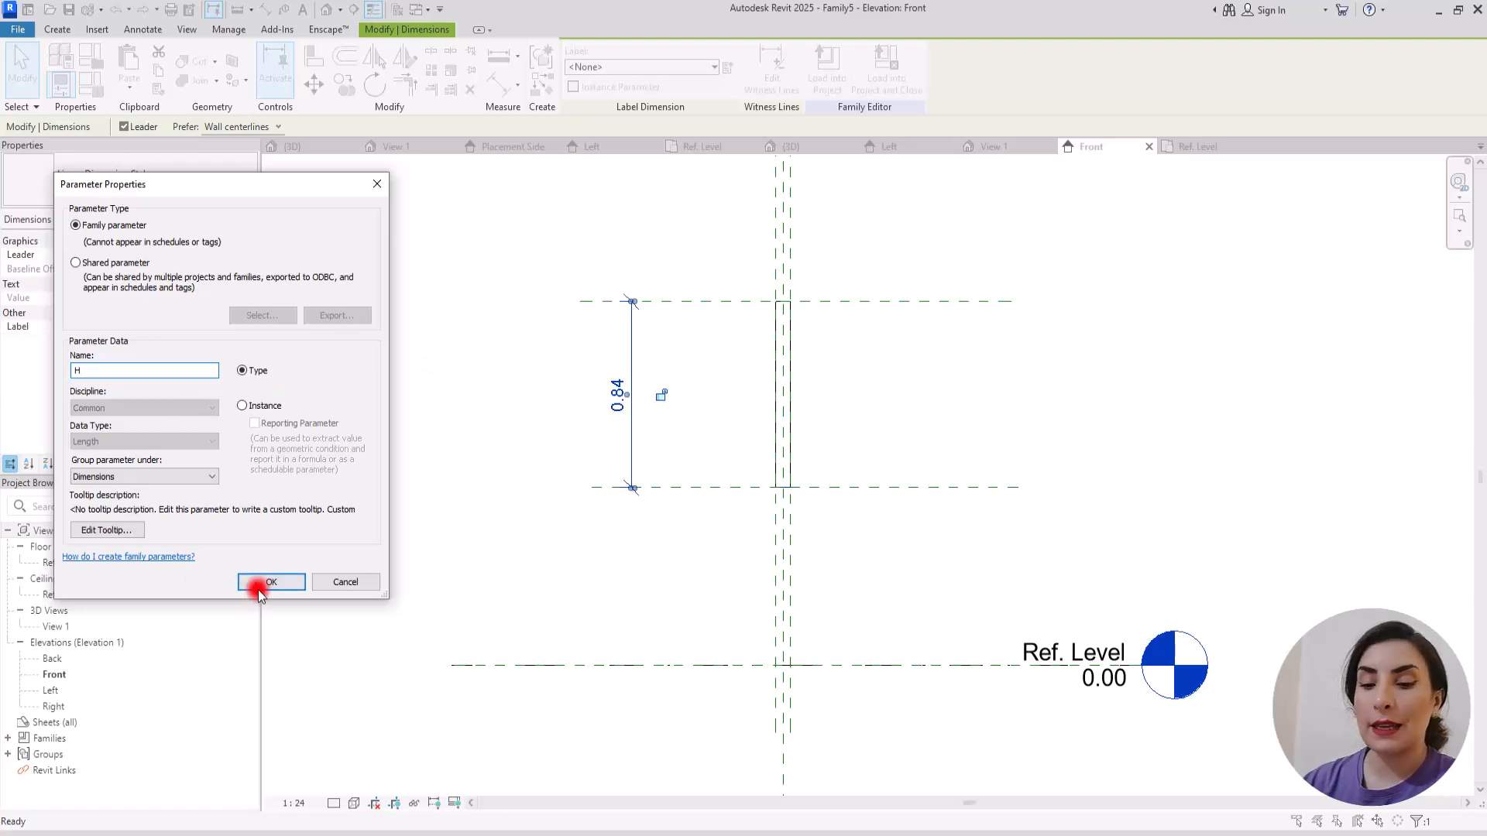
pyautogui.click(268, 582)
# Step: Associate the extrusion's material with a new family parameter named Material
pyautogui.click(255, 356)
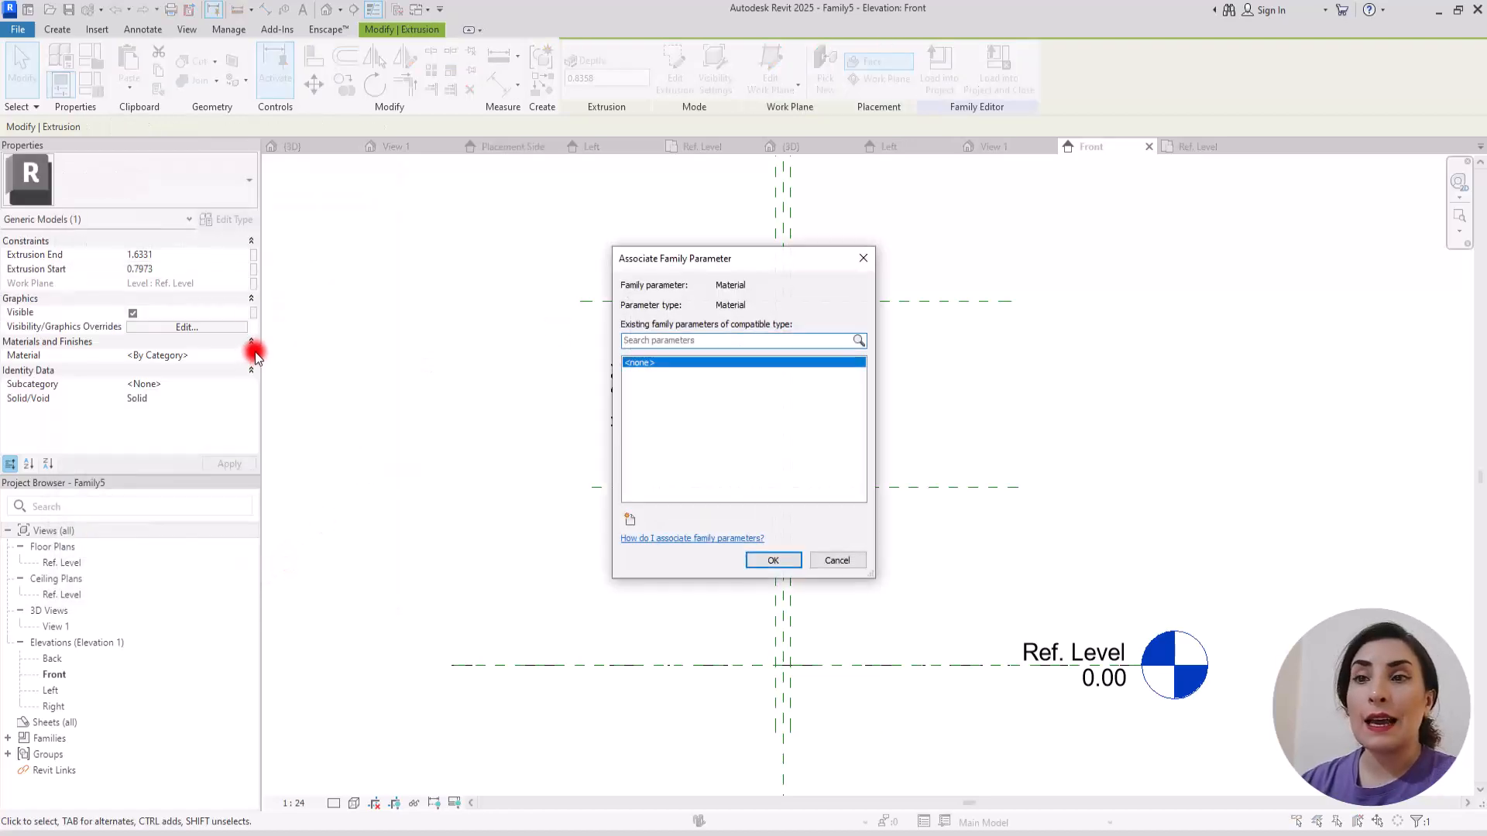
pyautogui.click(629, 521)
pyautogui.write('Material')
pyautogui.click(287, 583)
pyautogui.click(774, 564)
# Step: Load the baluster family into Family4 and place one instance in the Ref. Level plan between the centre and side reference planes
pyautogui.click(637, 571)
pyautogui.click(587, 62)
pyautogui.click(643, 336)
pyautogui.click(643, 349)
pyautogui.click(722, 547)
pyautogui.scroll(5, 1037, 442)
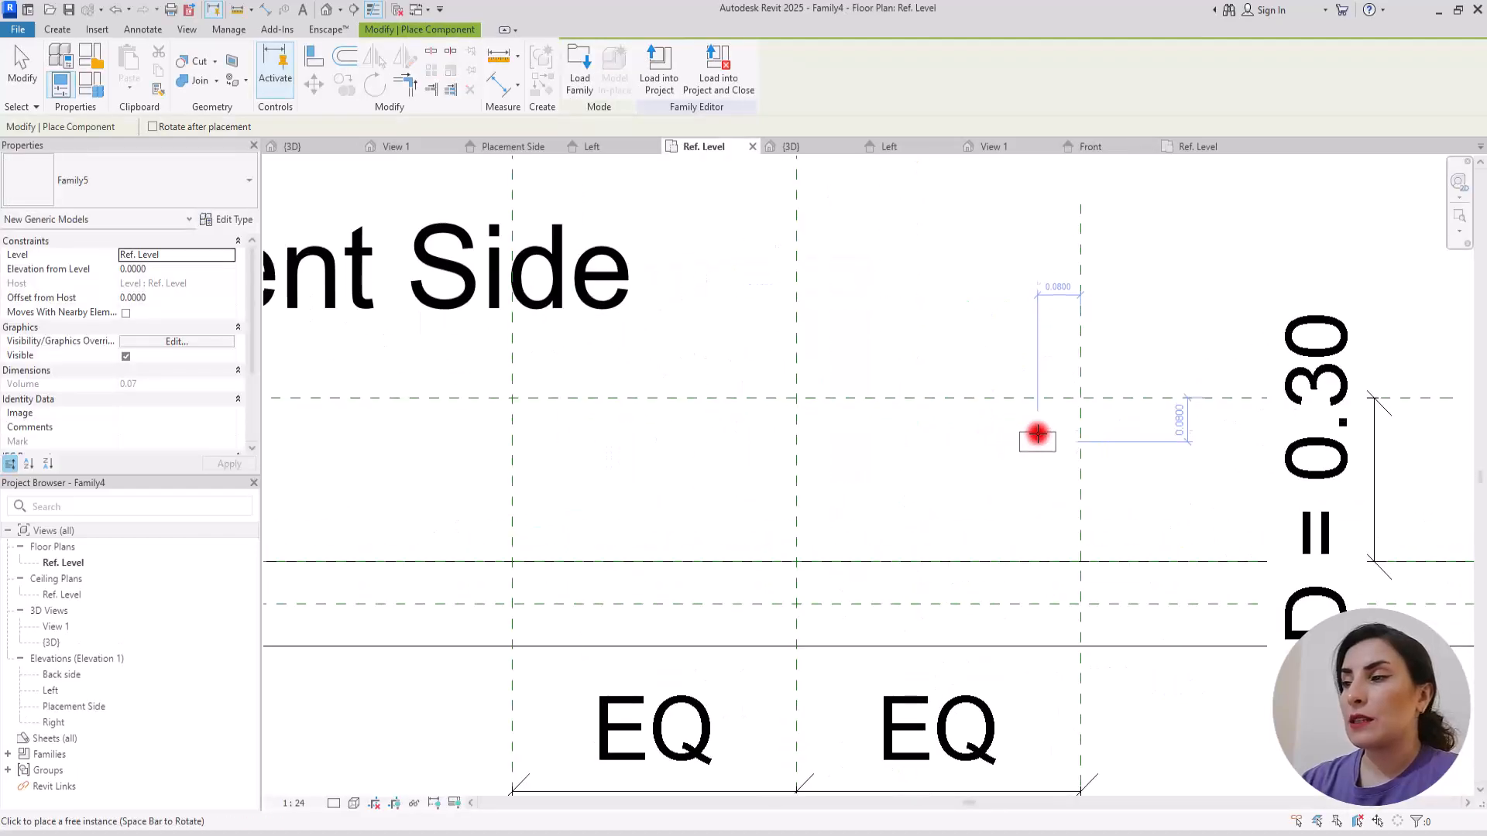
pyautogui.click(1047, 361)
pyautogui.press('Escape')
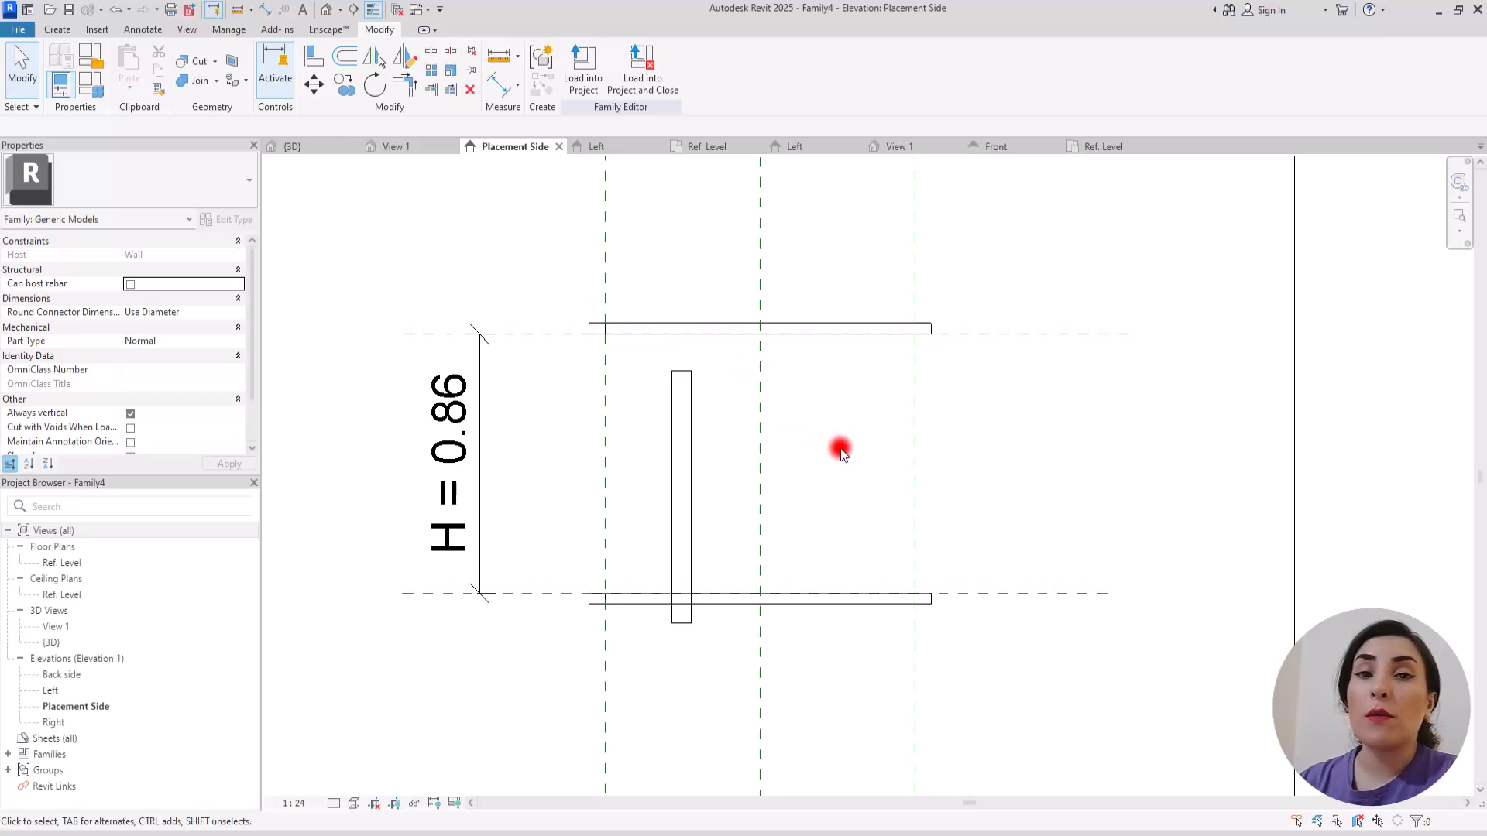
# Step: In the Placement Side elevation, associate the baluster's type parameter H with the balcony family's H parameter
pyautogui.click(677, 451)
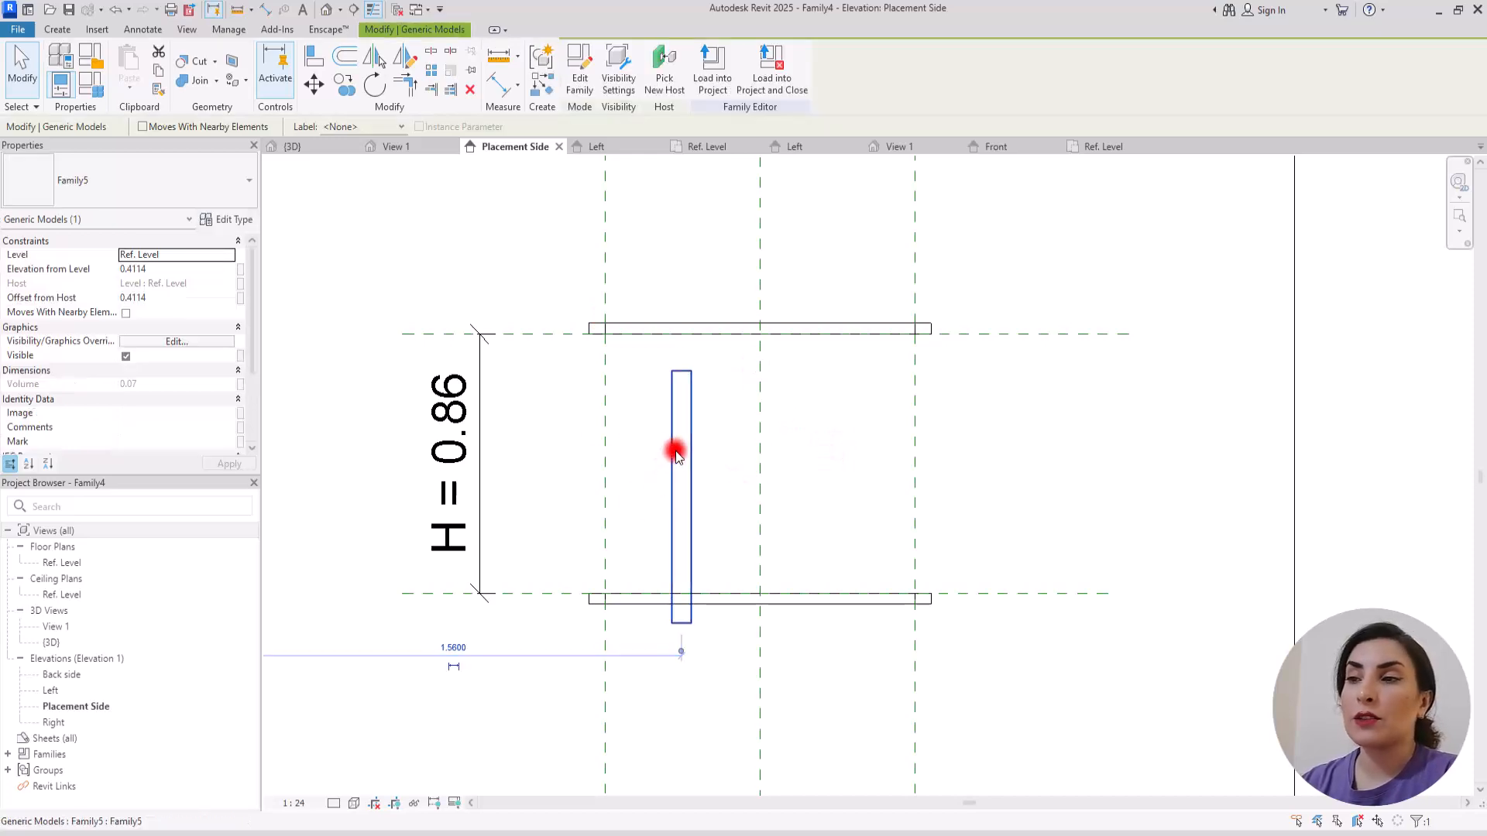
pyautogui.click(228, 219)
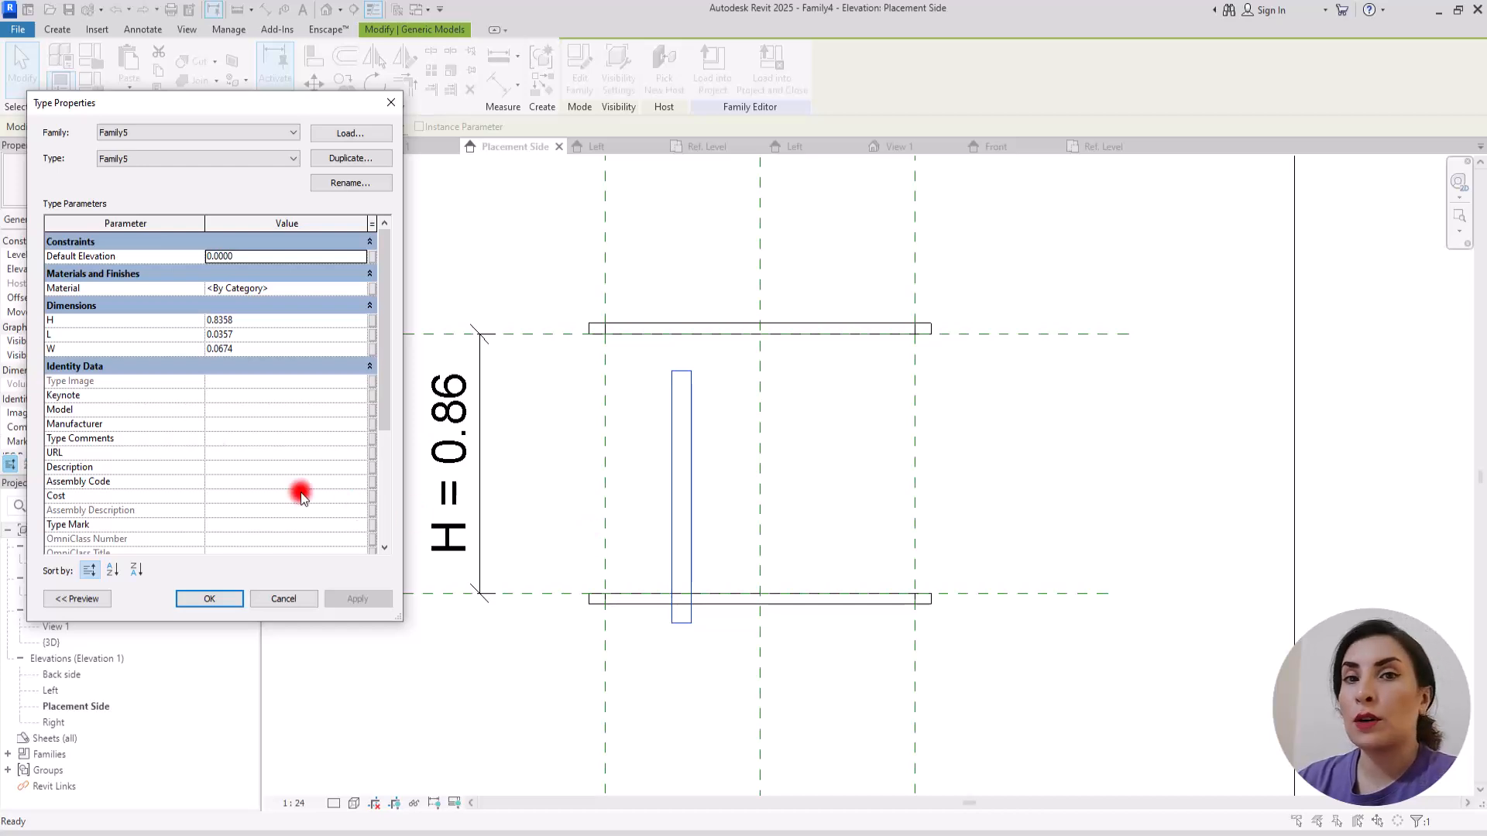
pyautogui.click(369, 319)
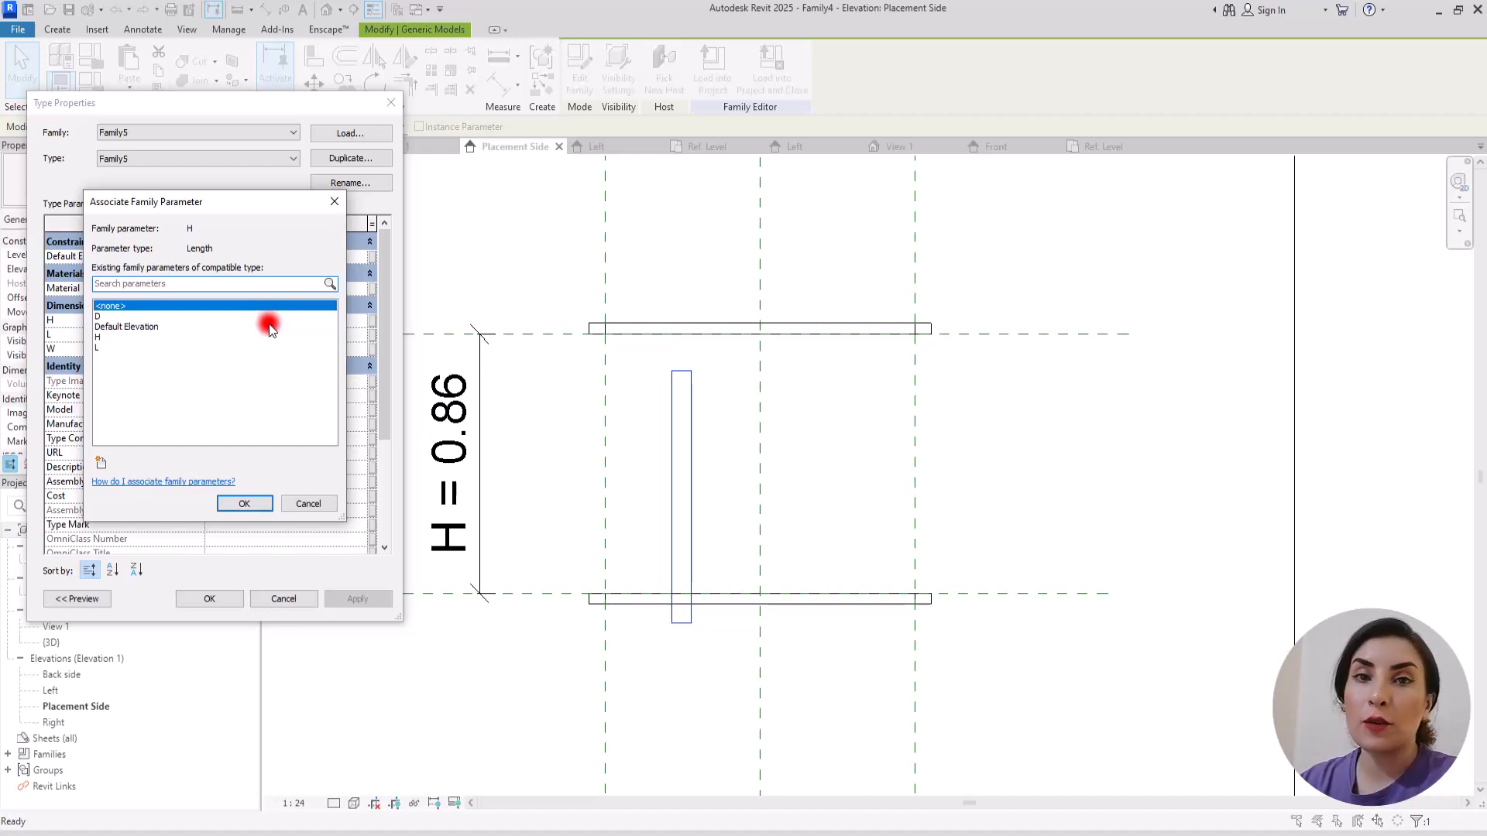
pyautogui.click(111, 338)
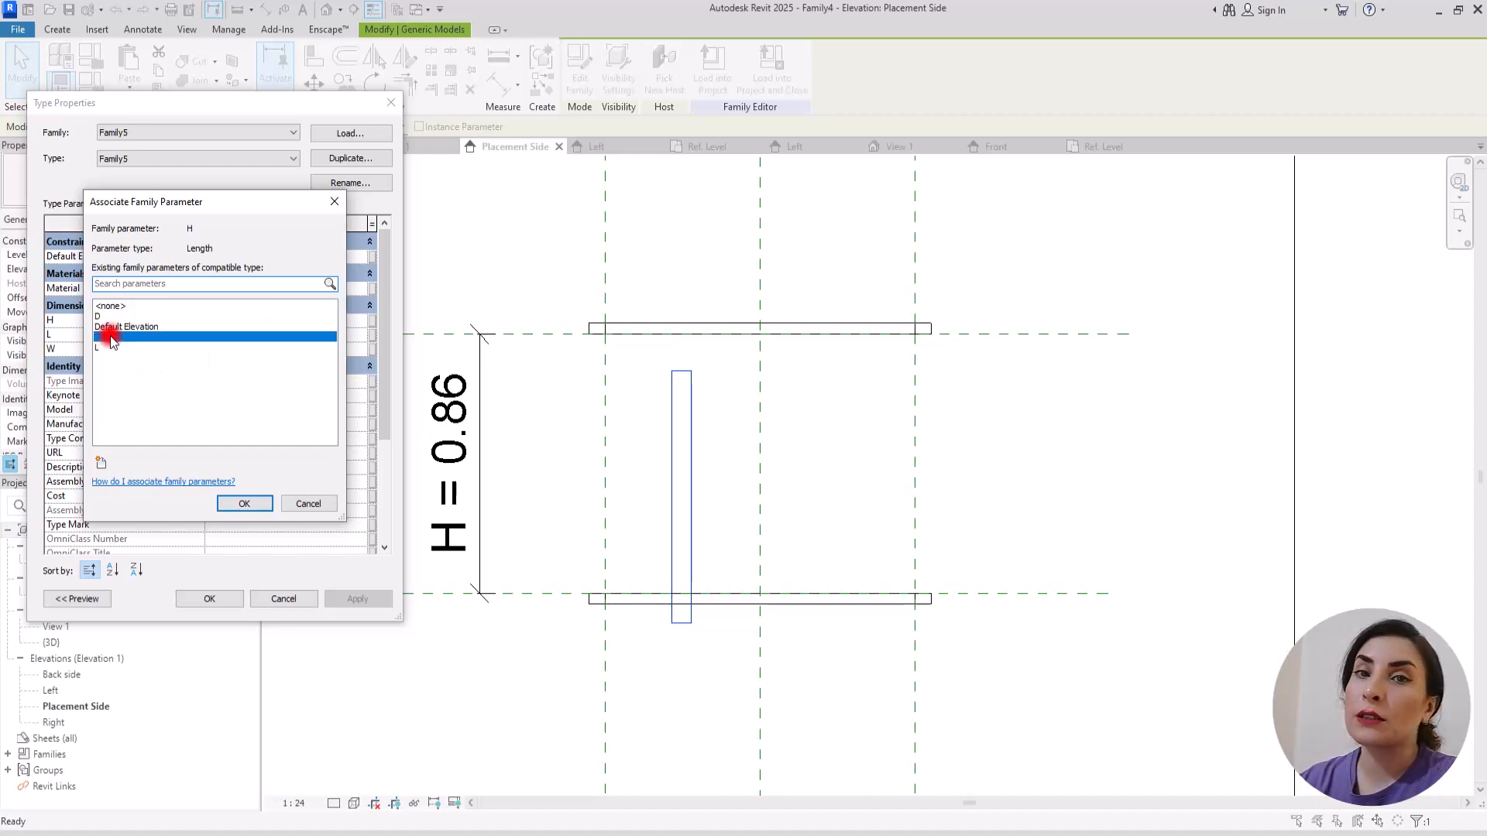
pyautogui.click(236, 504)
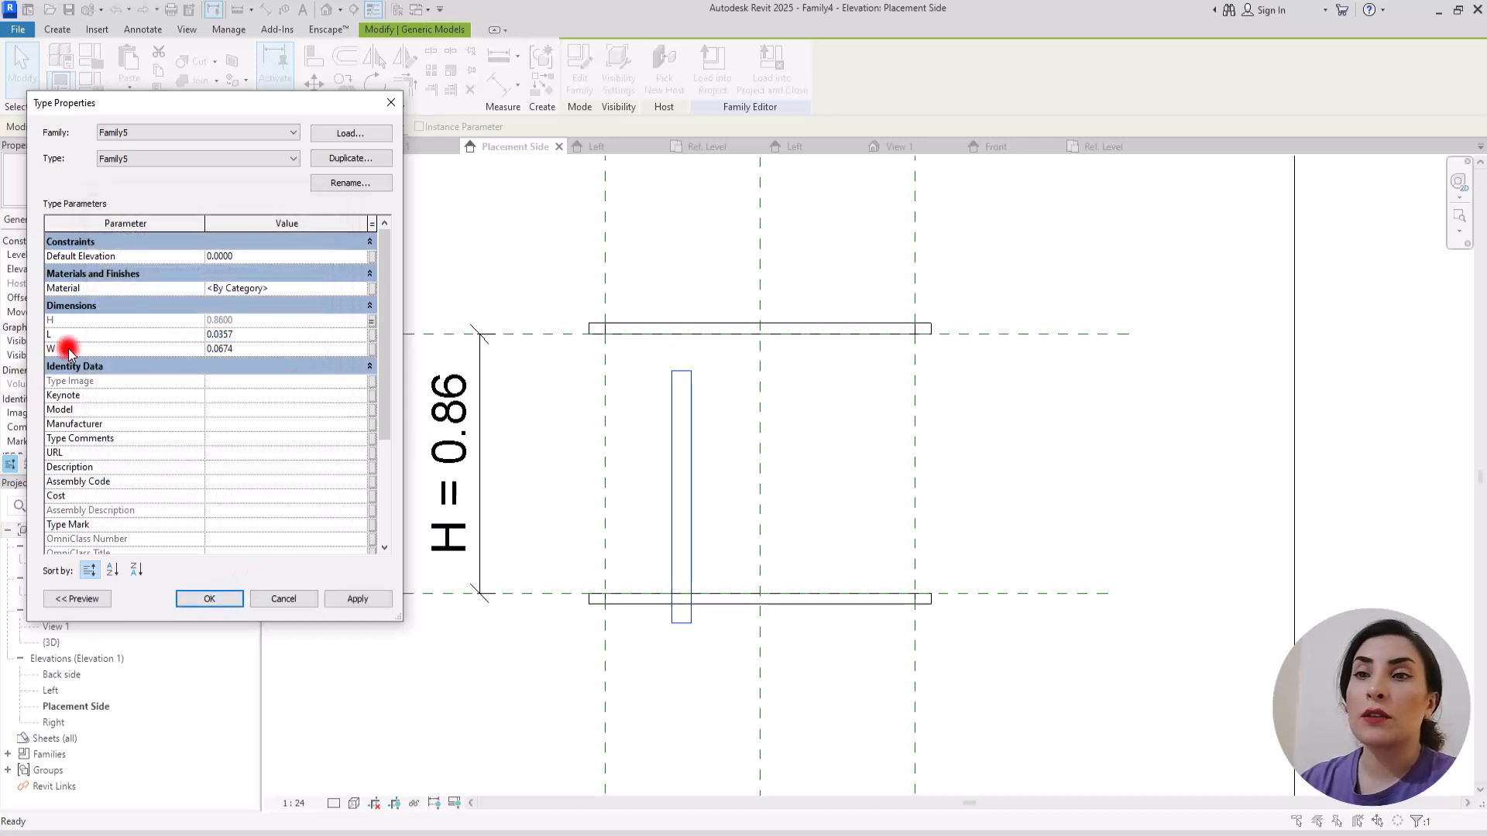
# Step: Associate the nested baluster's L type parameter with a new family type parameter named Railing L
pyautogui.click(373, 336)
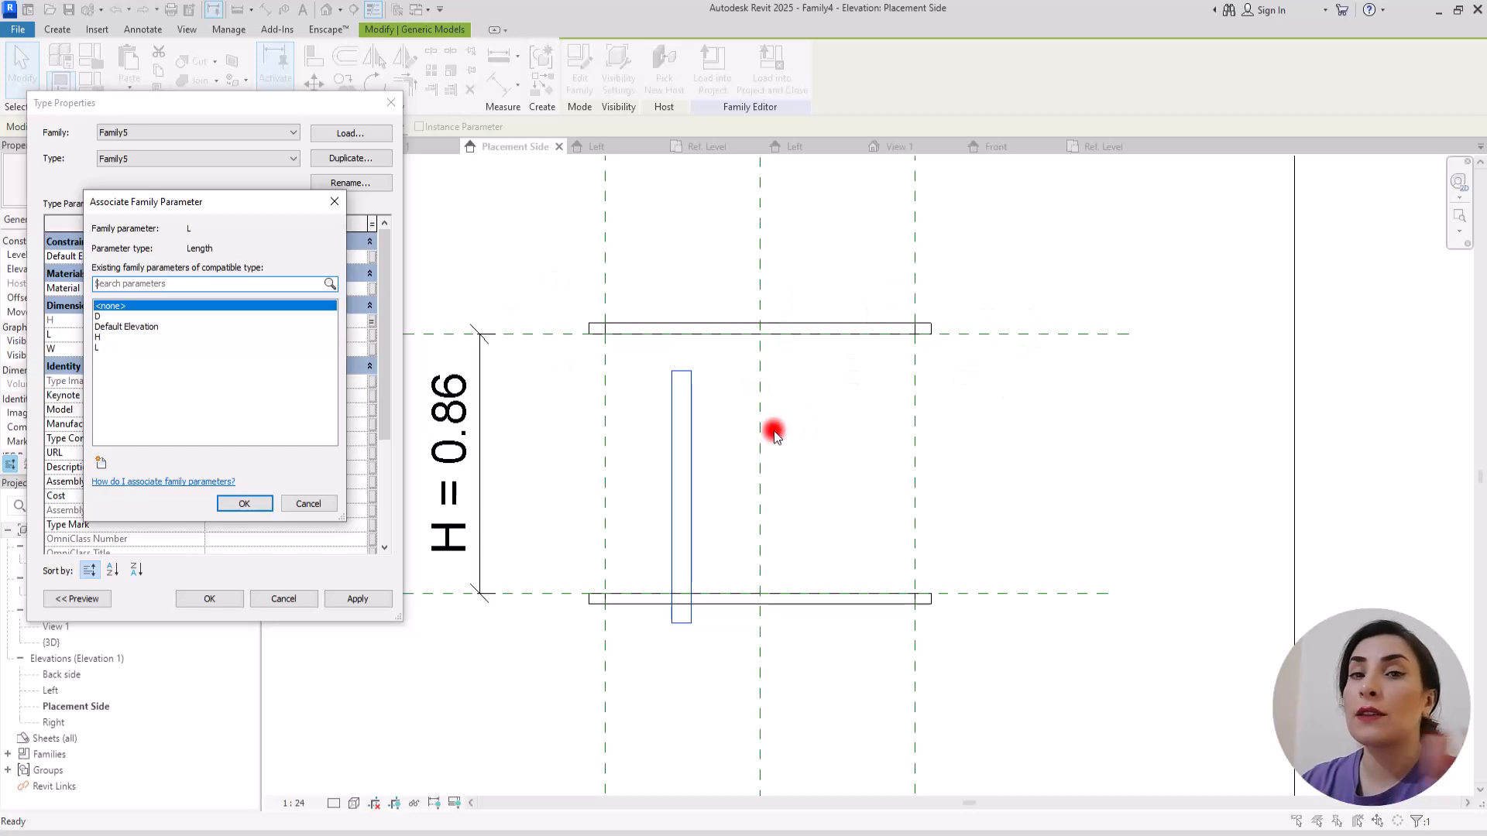
pyautogui.click(100, 462)
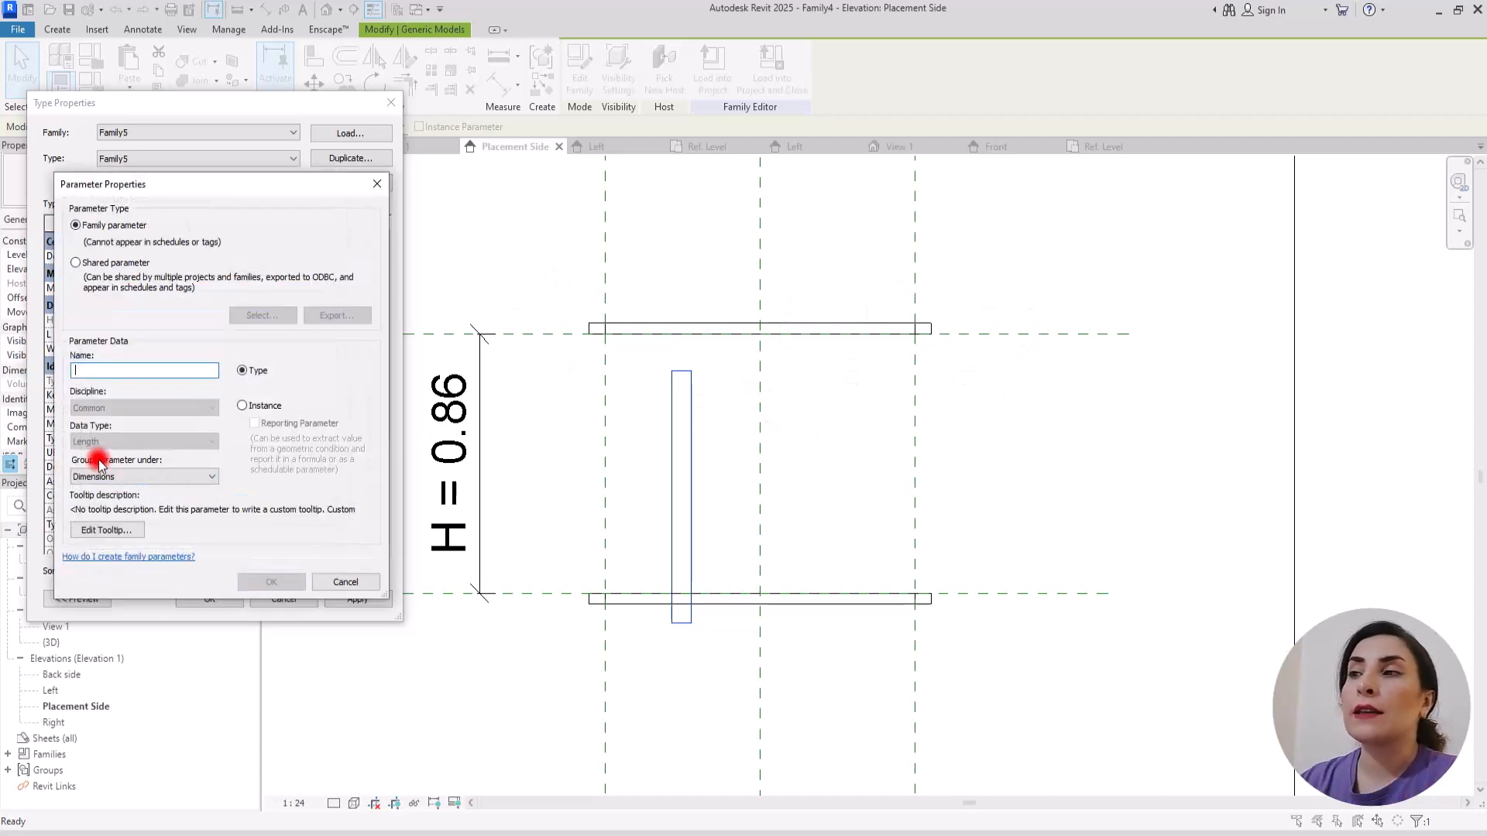
pyautogui.write('Railing L')
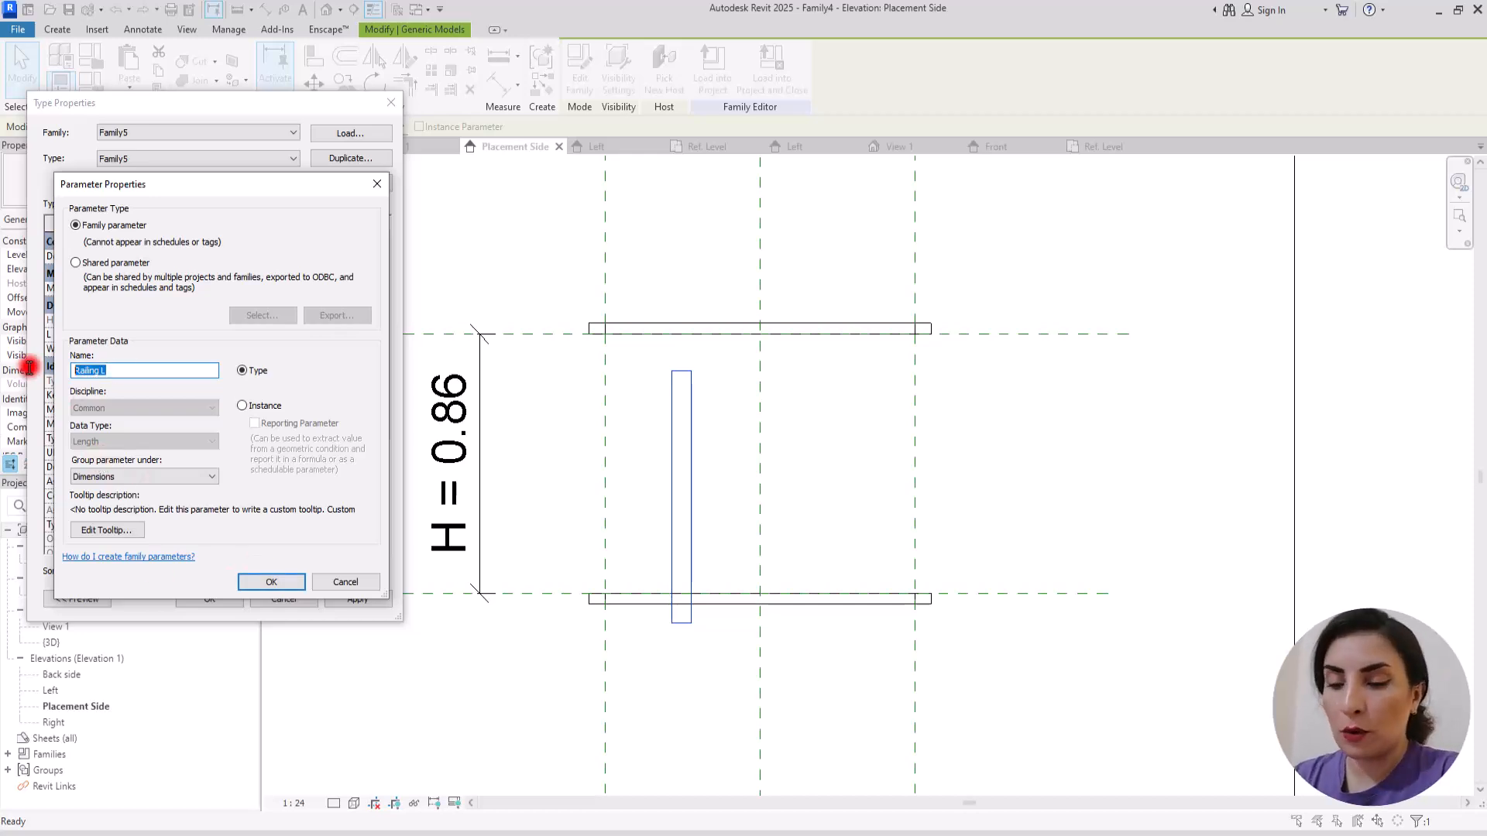
pyautogui.click(279, 581)
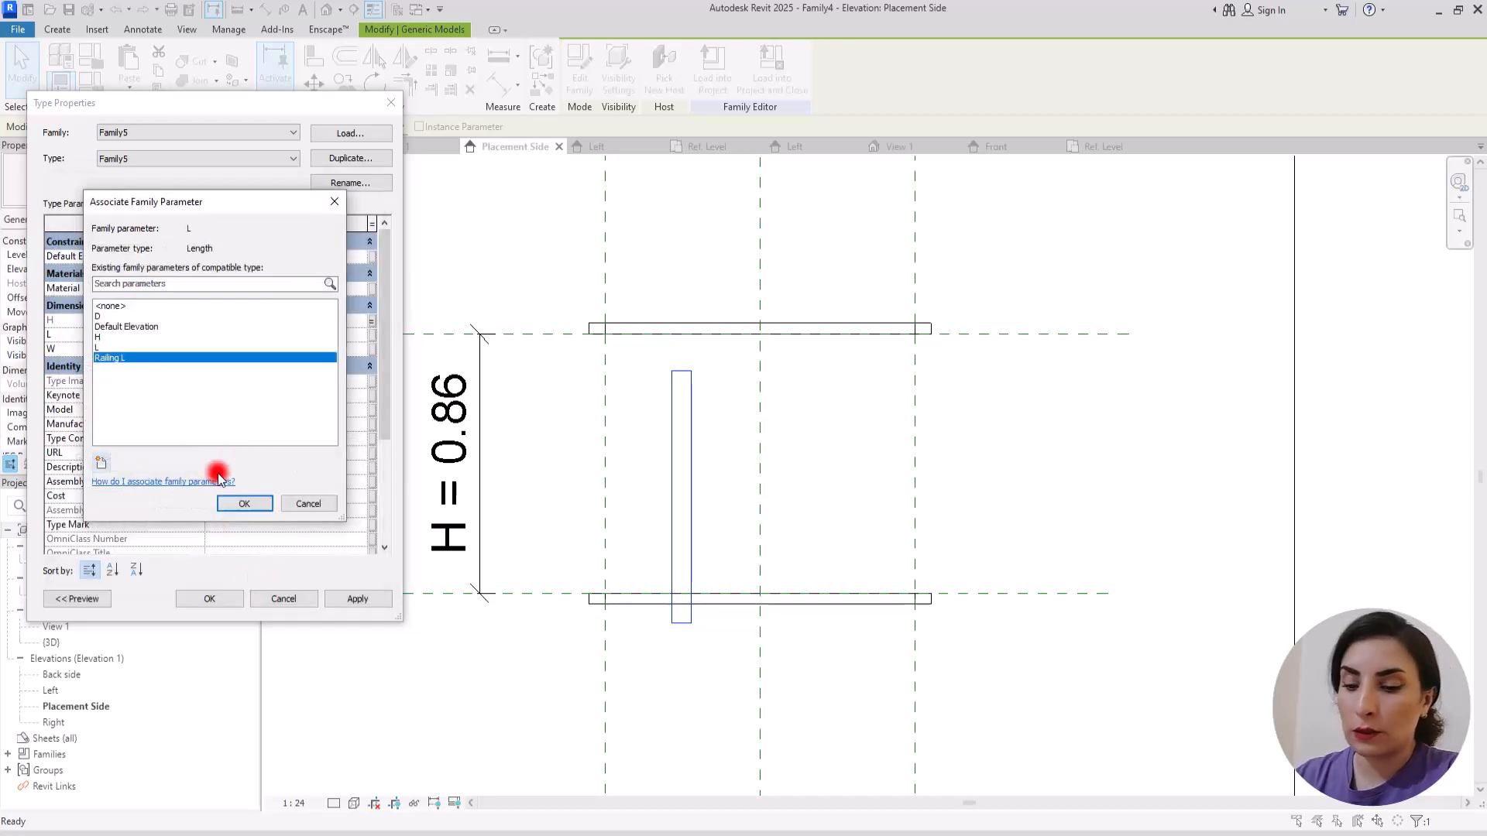
pyautogui.click(246, 506)
# Step: Associate the nested baluster's W type parameter with a new family type parameter named Railing W and accept the type properties
pyautogui.click(372, 348)
pyautogui.click(96, 462)
pyautogui.write('Railing ')
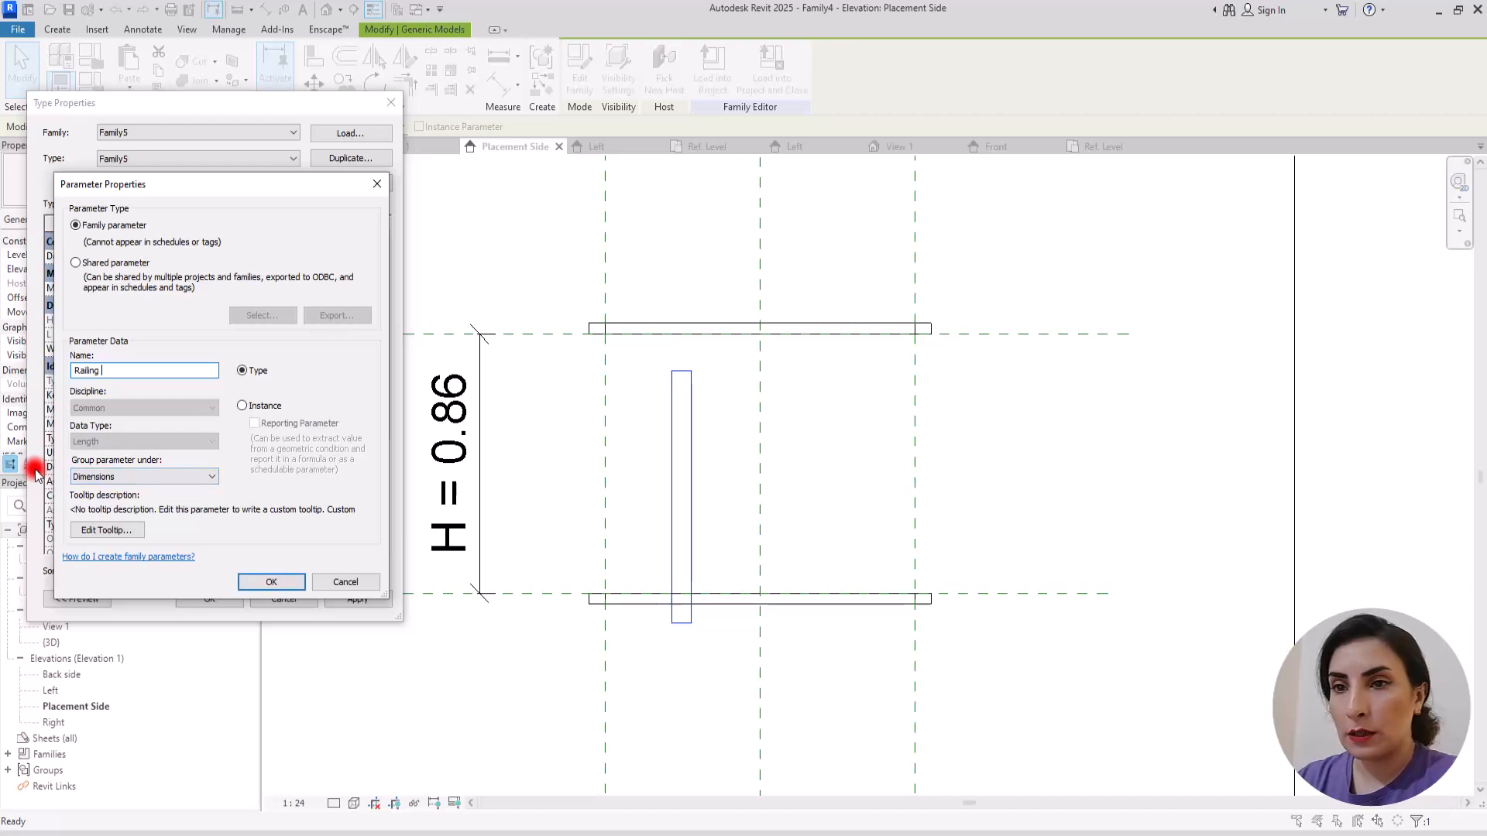
pyautogui.write('W')
pyautogui.click(267, 581)
pyautogui.click(245, 505)
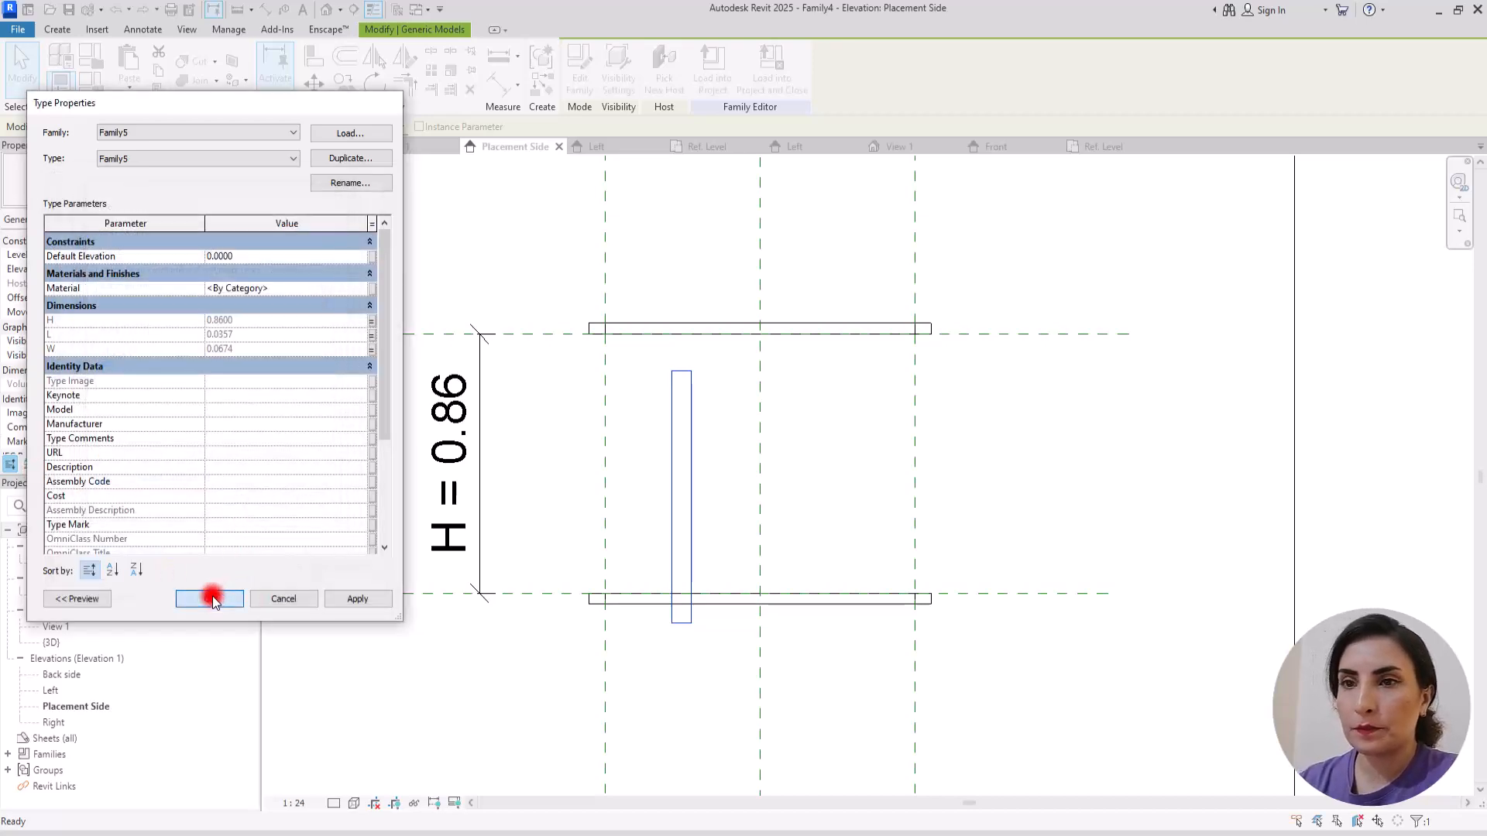
pyautogui.click(209, 599)
# Step: Align the baluster's bottom edge to the lower reference plane in the Placement Side elevation and lock the alignment
pyautogui.click(312, 58)
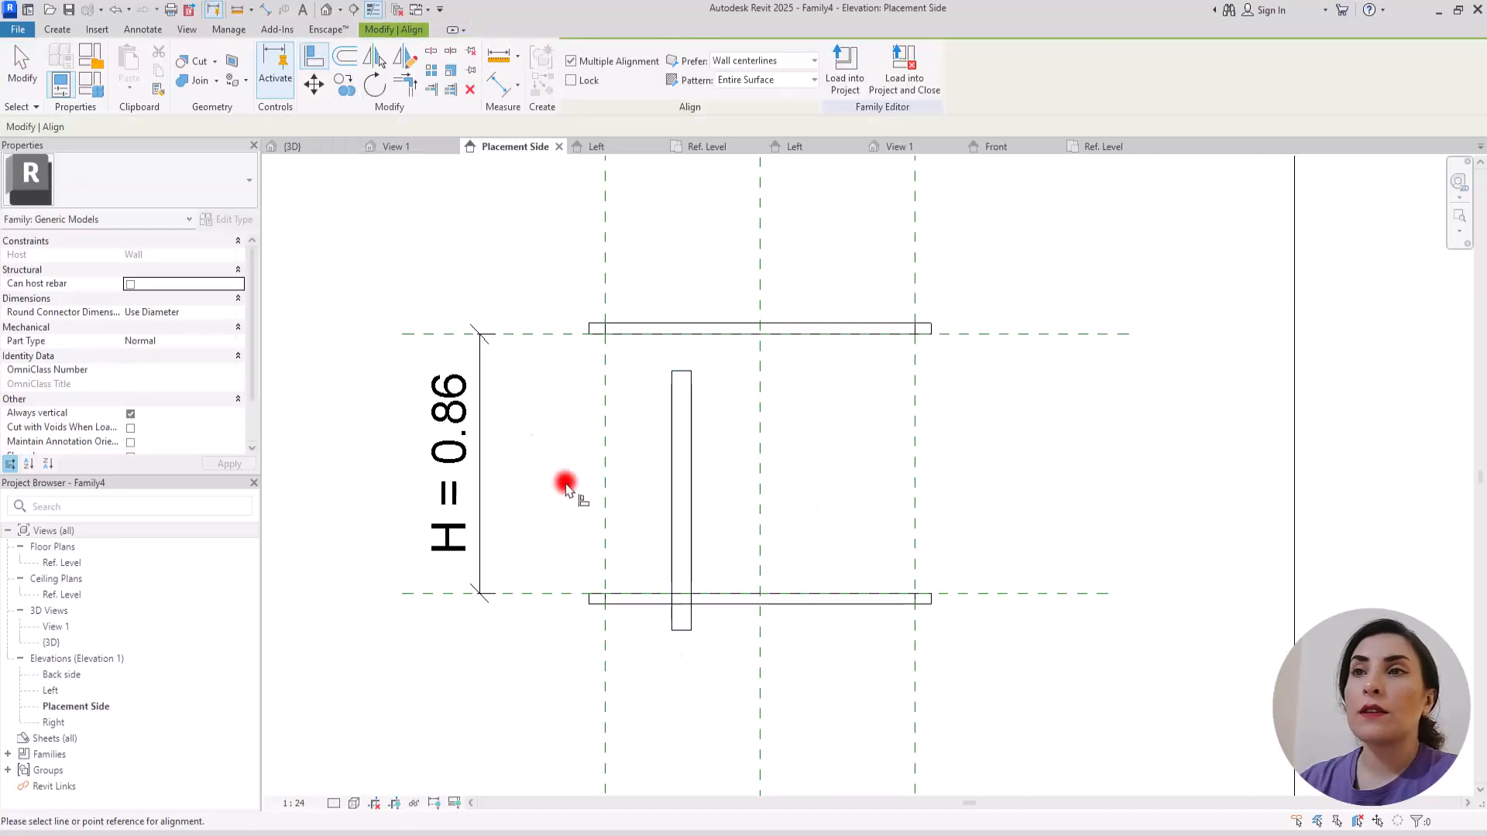
pyautogui.click(529, 594)
pyautogui.click(681, 629)
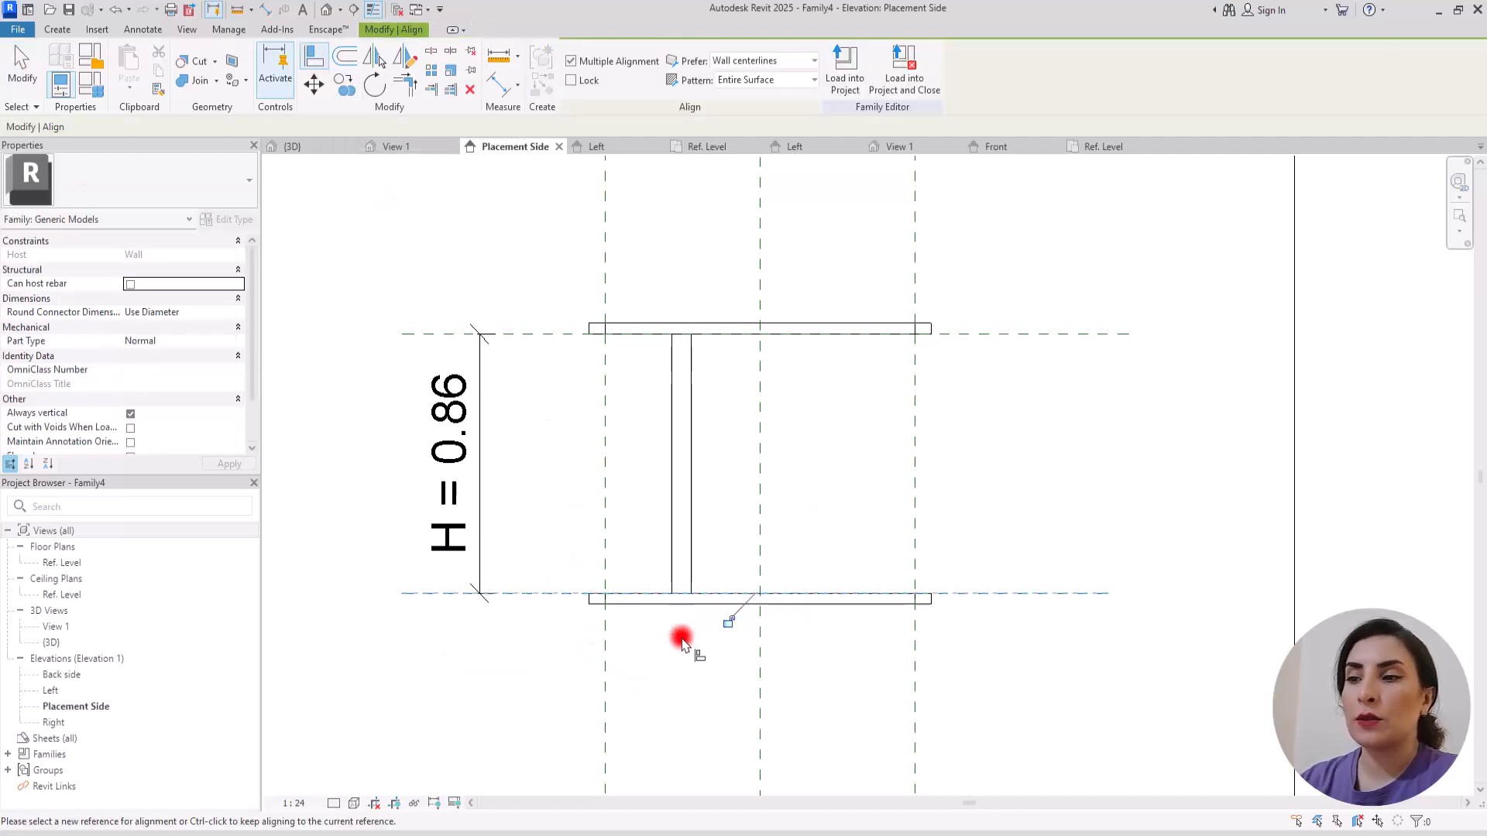
pyautogui.click(727, 621)
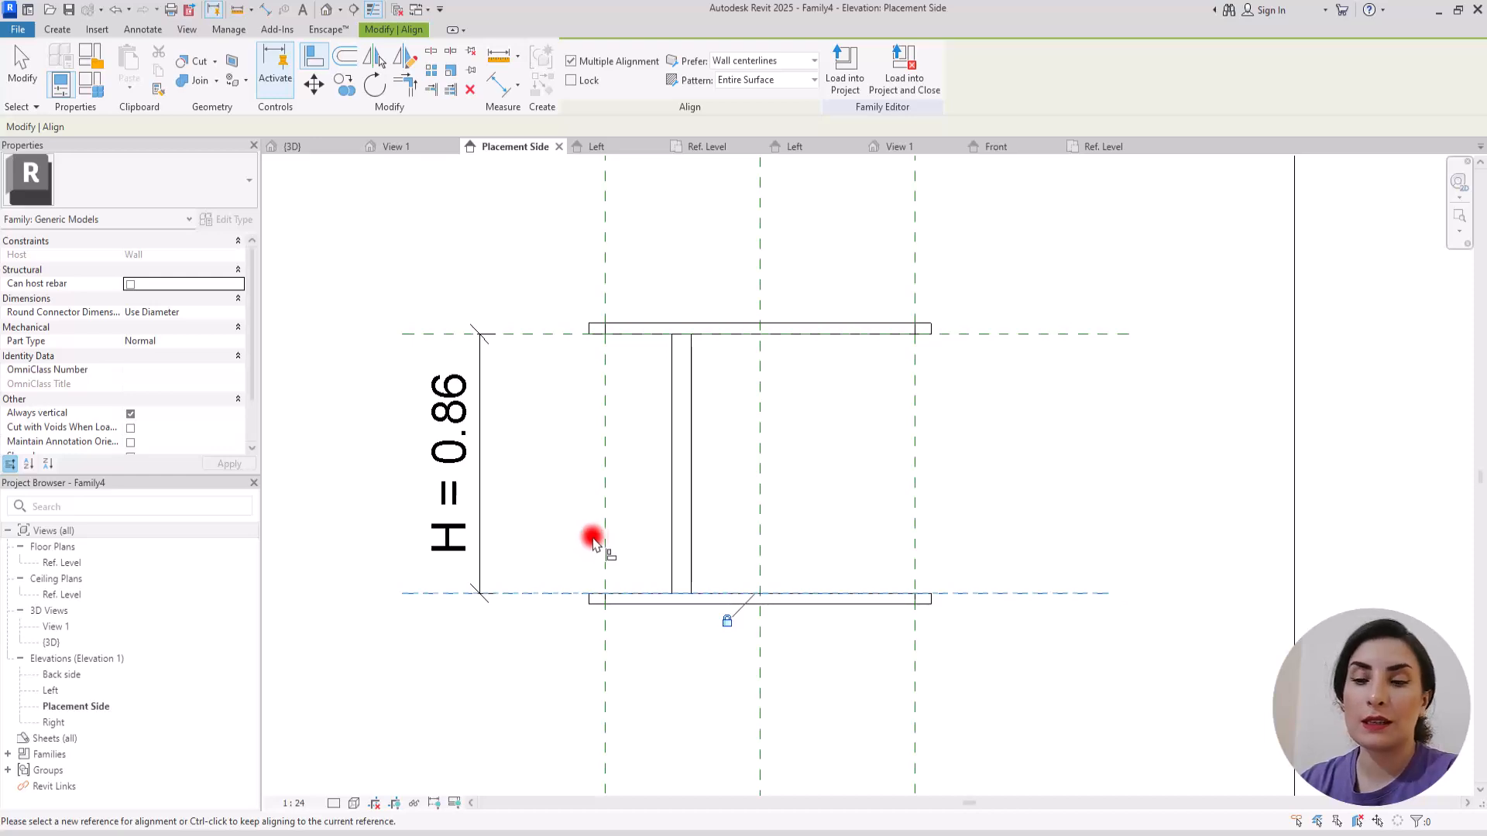
pyautogui.press('Escape')
pyautogui.press('Escape')
# Step: Align the baluster's inner face to the left vertical reference plane in the Placement Side elevation and lock it
pyautogui.scroll(3, 570, 387)
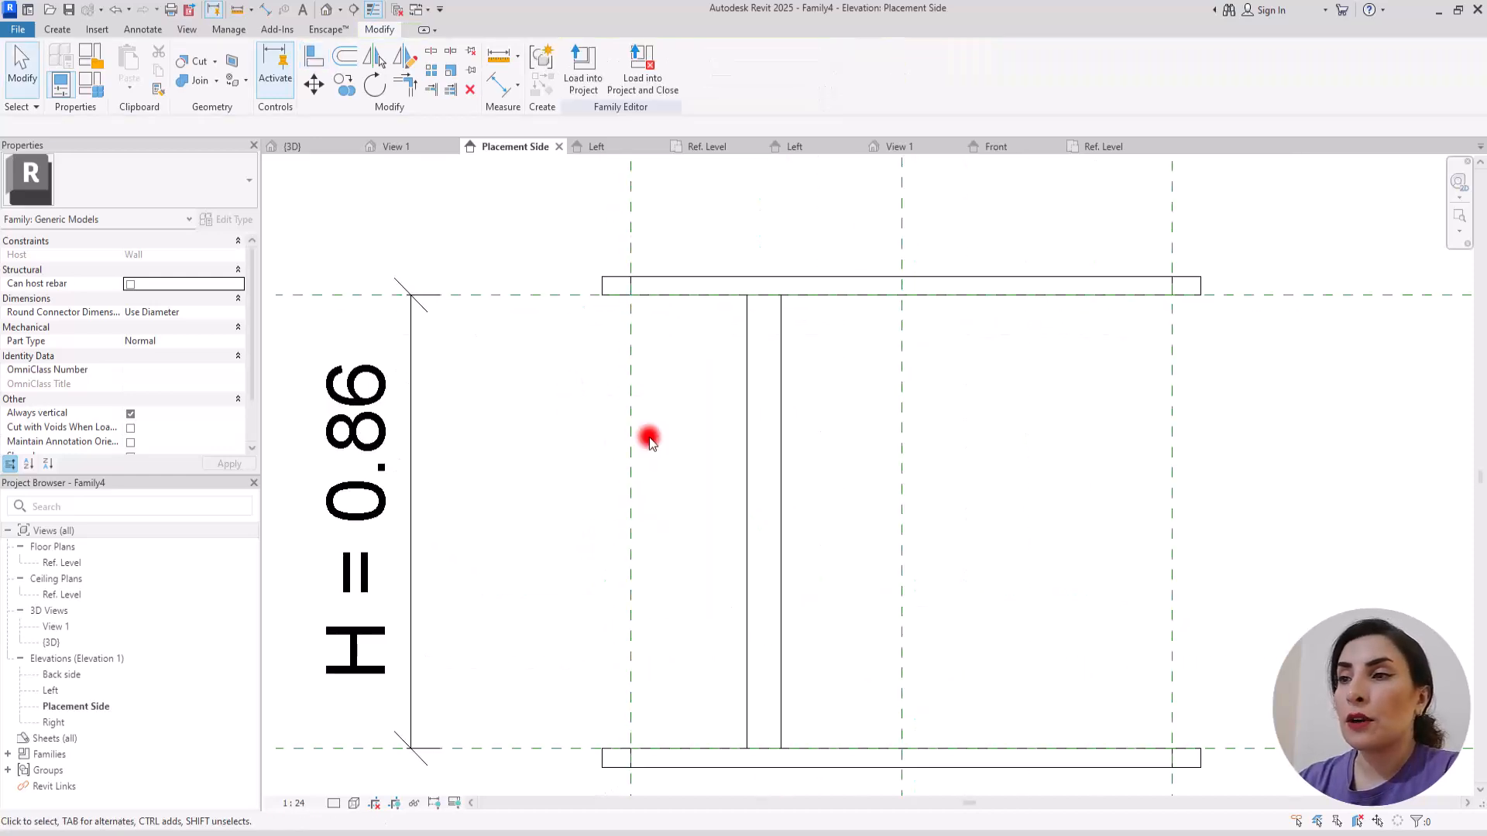
pyautogui.moveTo(648, 439); pyautogui.dragTo(701, 404, button='middle')
pyautogui.click(316, 56)
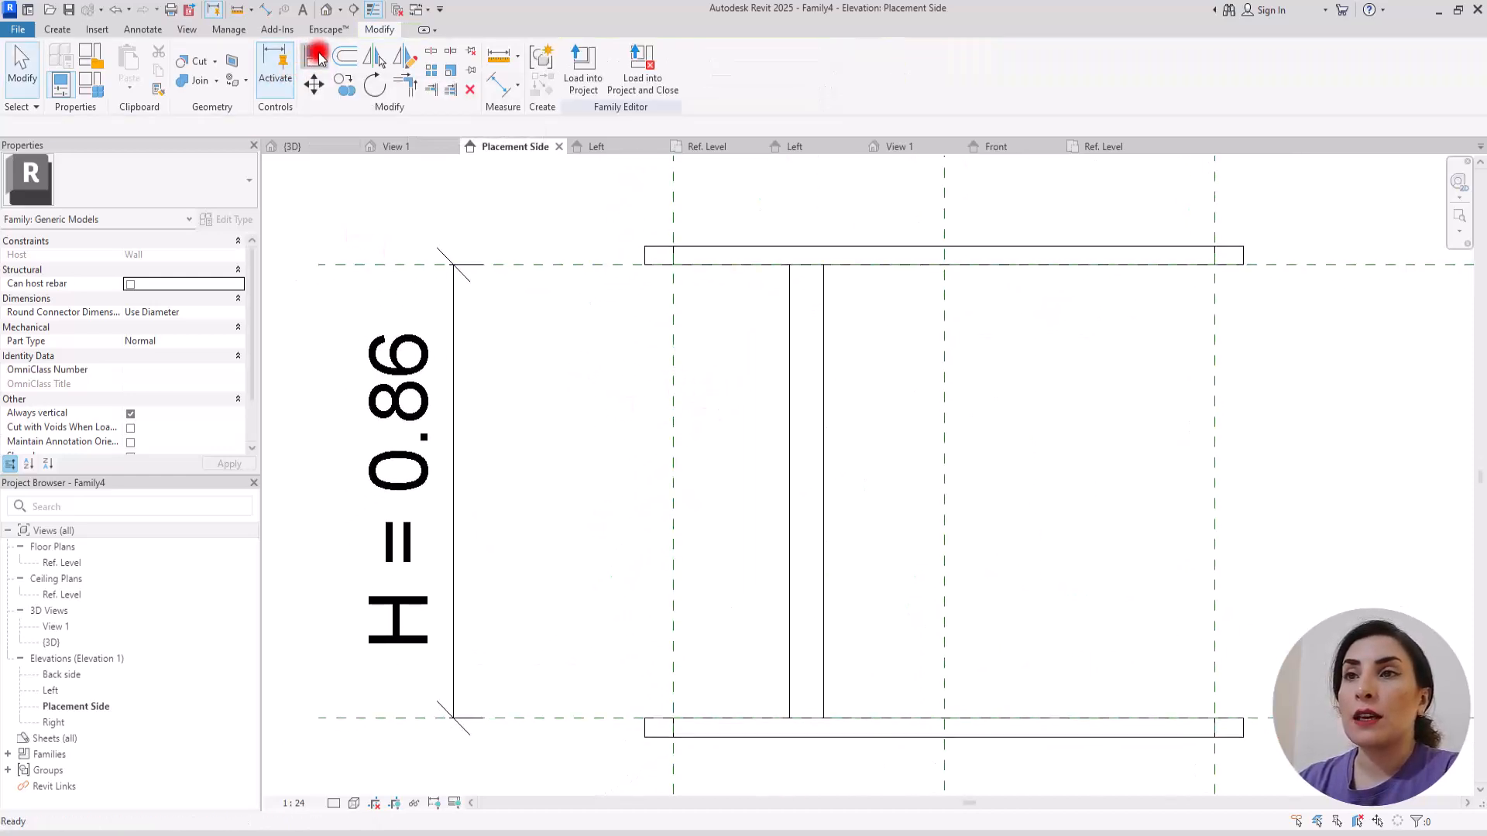
pyautogui.click(833, 413)
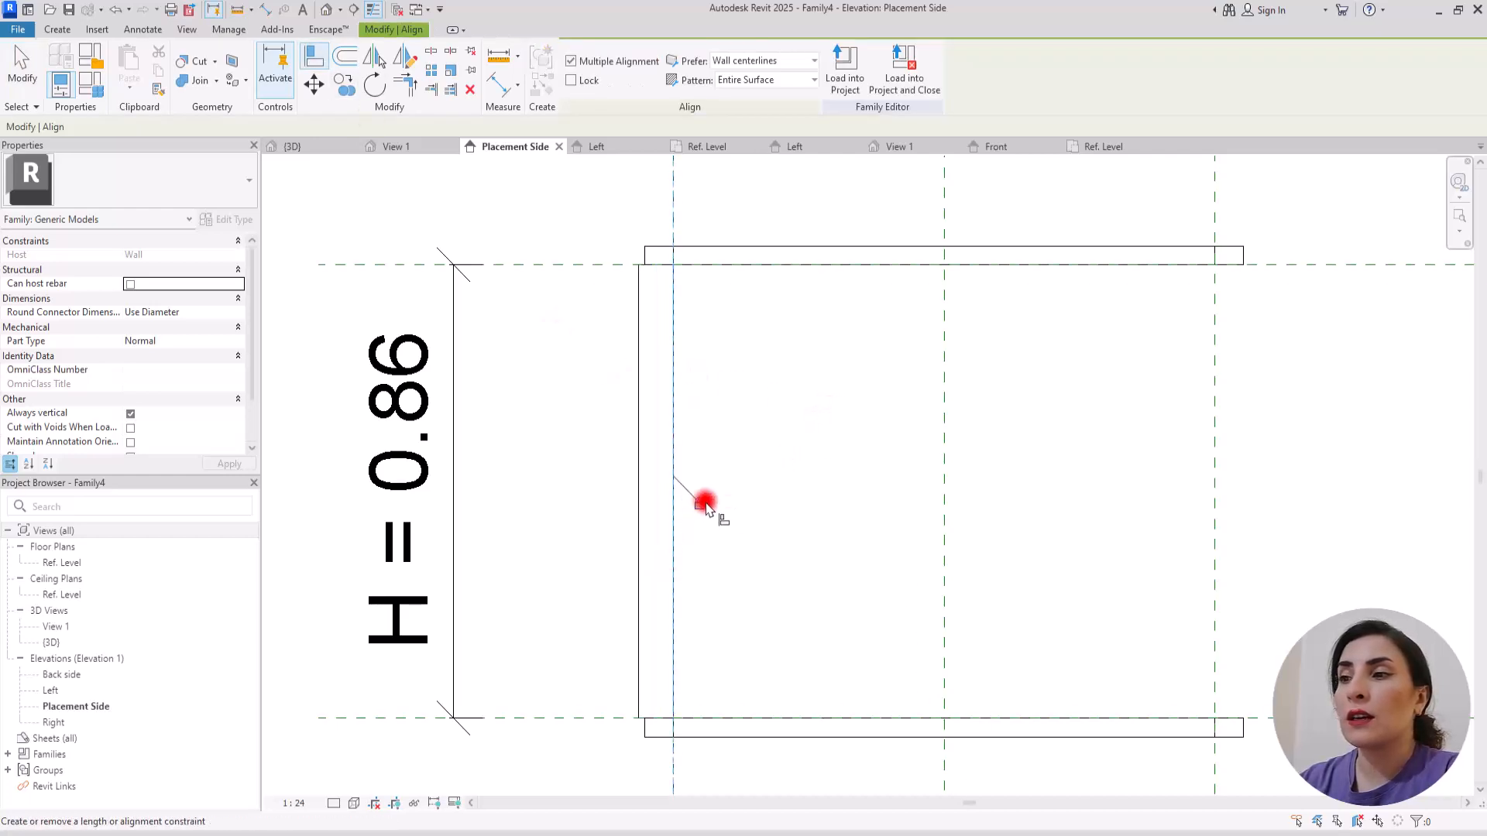
pyautogui.press('Escape')
pyautogui.press('Escape')
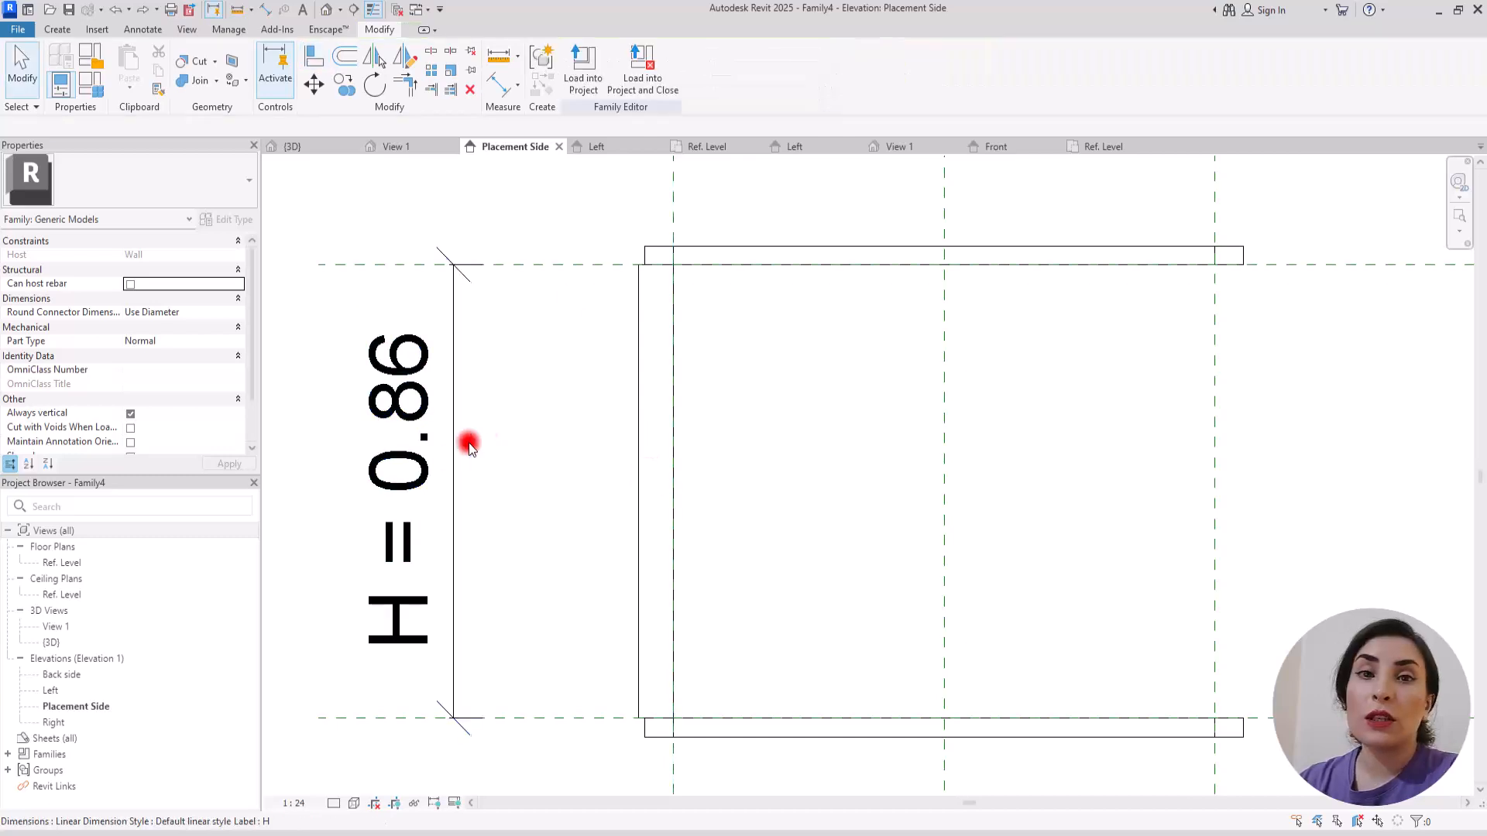
# Step: In the Left elevation, align the baluster's inner face to the balcony's front reference plane and lock it
pyautogui.click(619, 149)
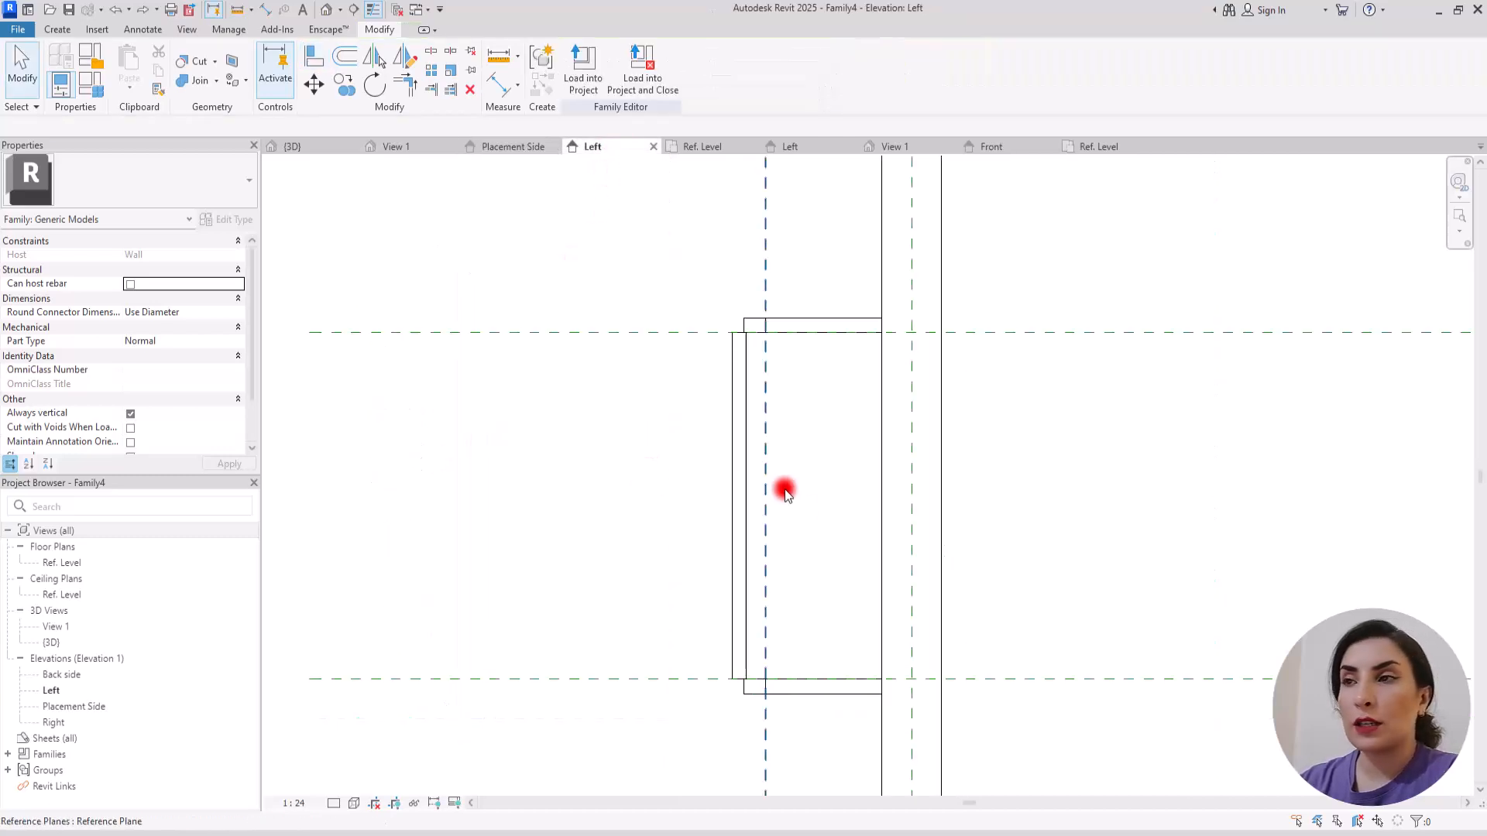
pyautogui.click(313, 56)
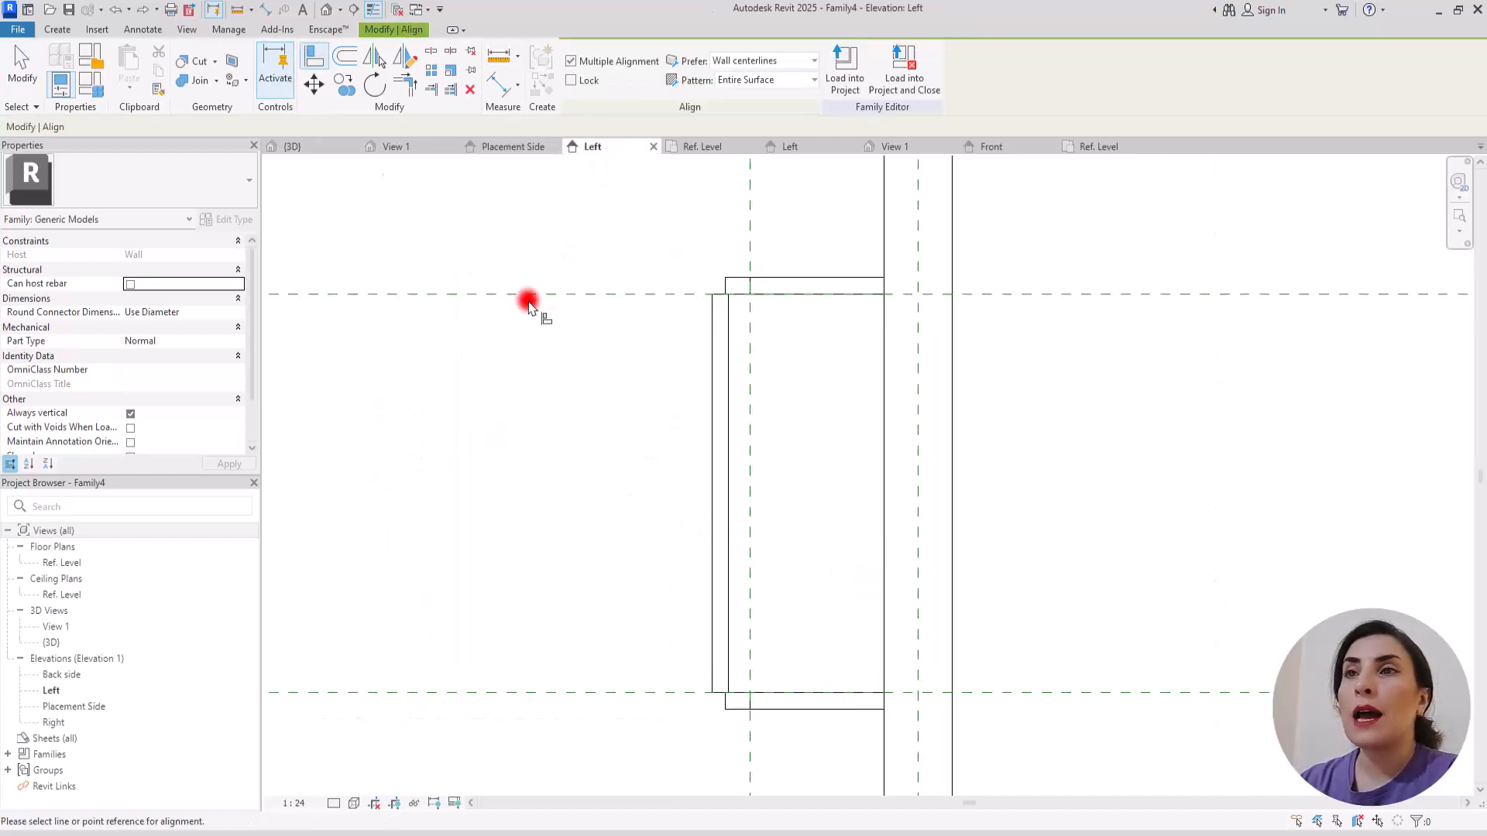
pyautogui.click(730, 357)
pyautogui.click(780, 504)
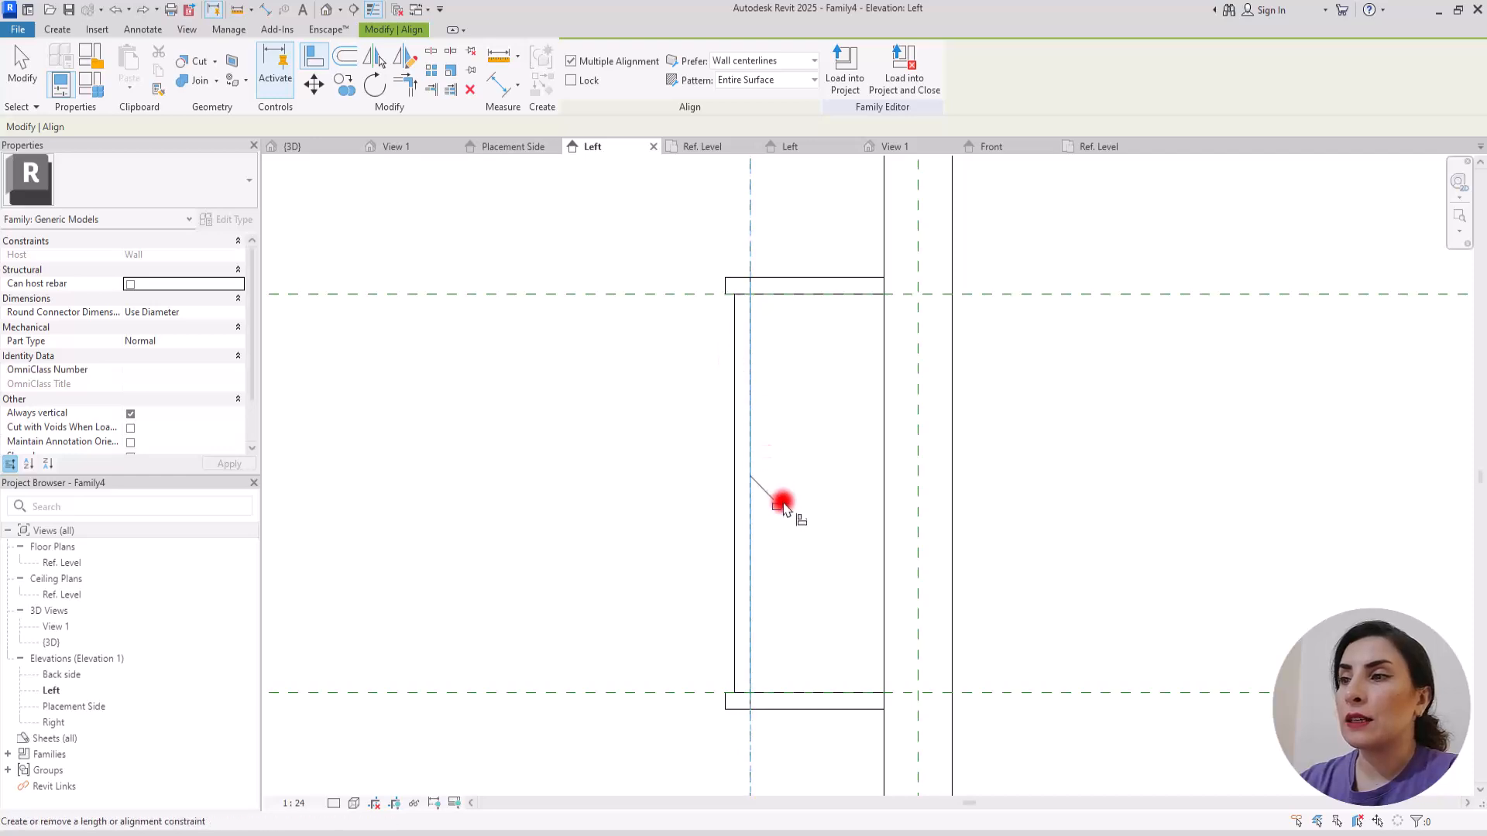
pyautogui.press('Escape')
pyautogui.press('Escape')
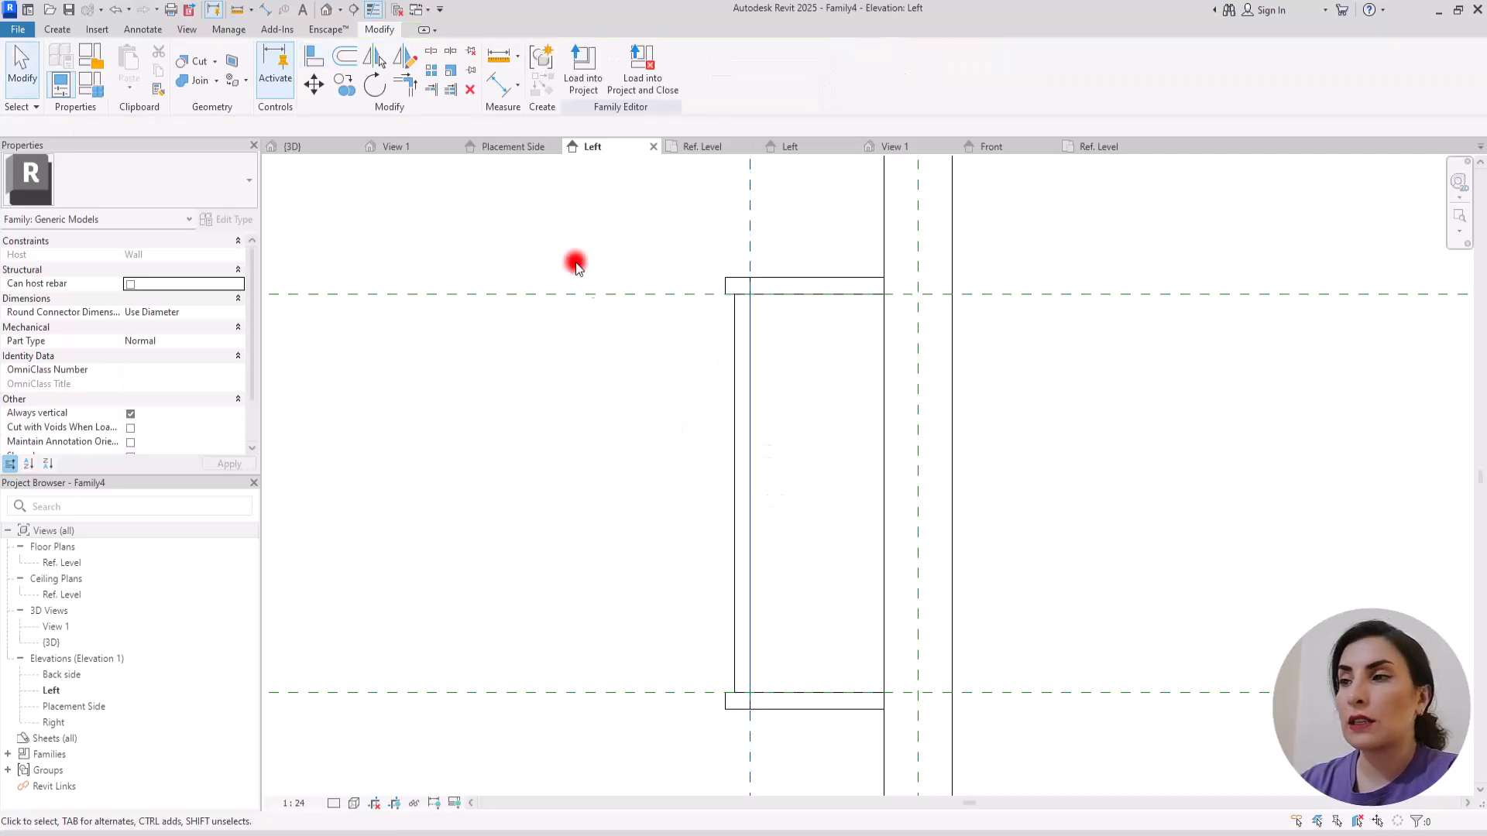
# Step: With the balcony shown in the default 3D view, set the family parameters Railing L and Railing W to 0.02
pyautogui.click(522, 148)
pyautogui.scroll(-2, 582, 309)
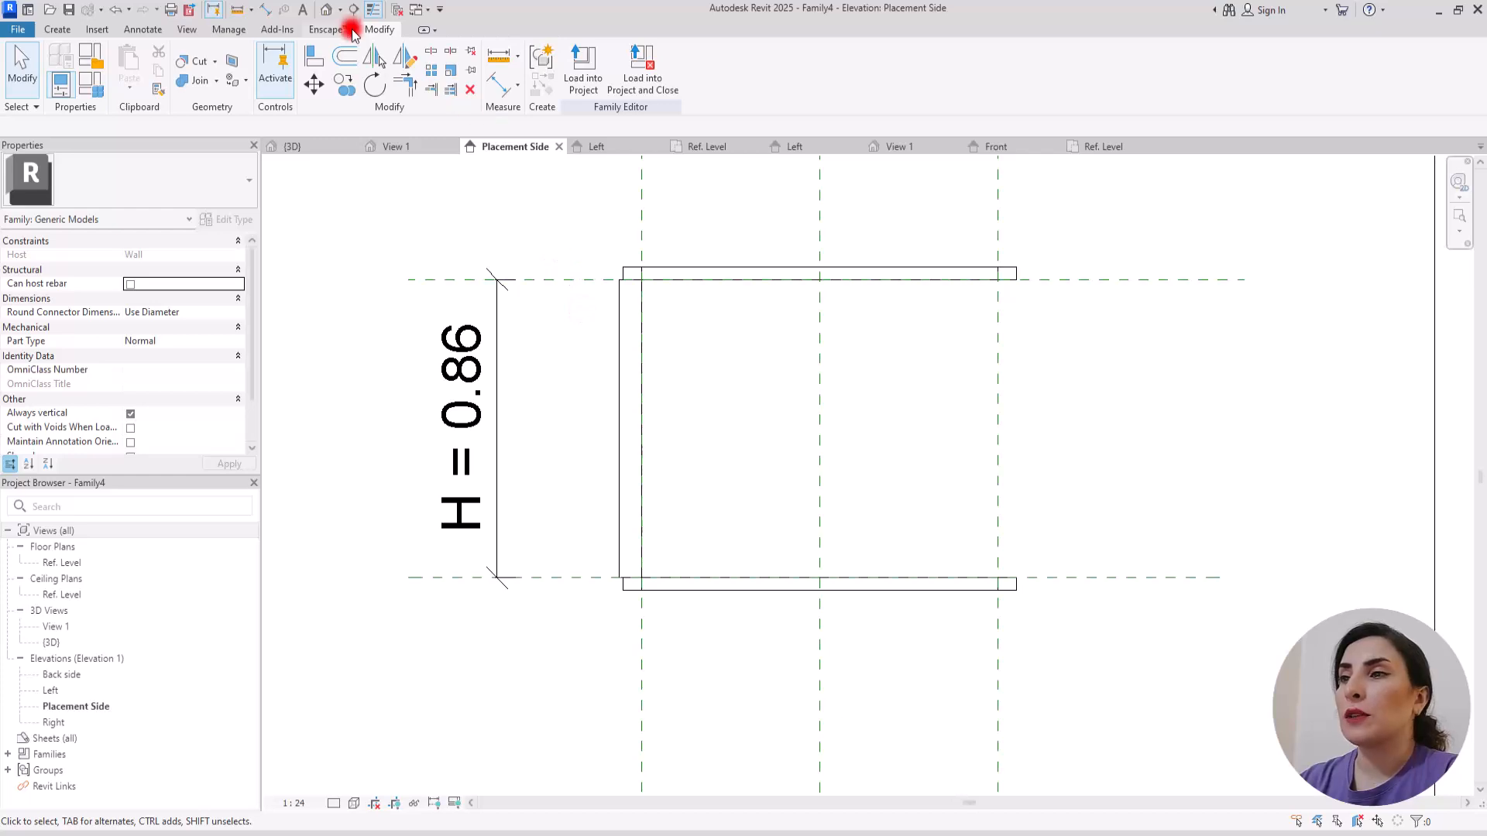
pyautogui.click(326, 9)
pyautogui.keyDown('shift'); pyautogui.moveTo(724, 508); pyautogui.dragTo(759, 529, button='middle'); pyautogui.keyUp('shift')
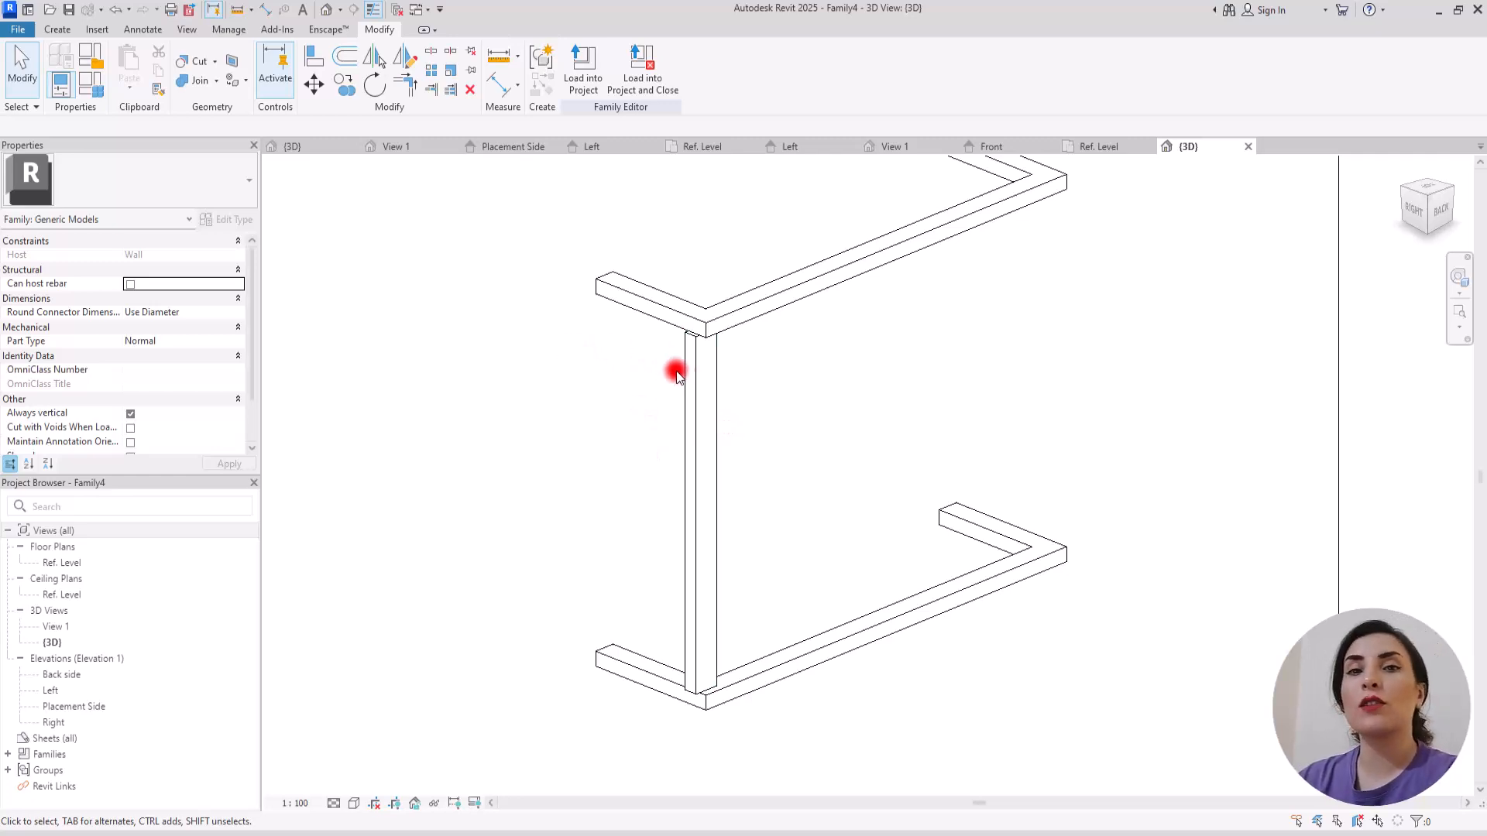
pyautogui.click(84, 87)
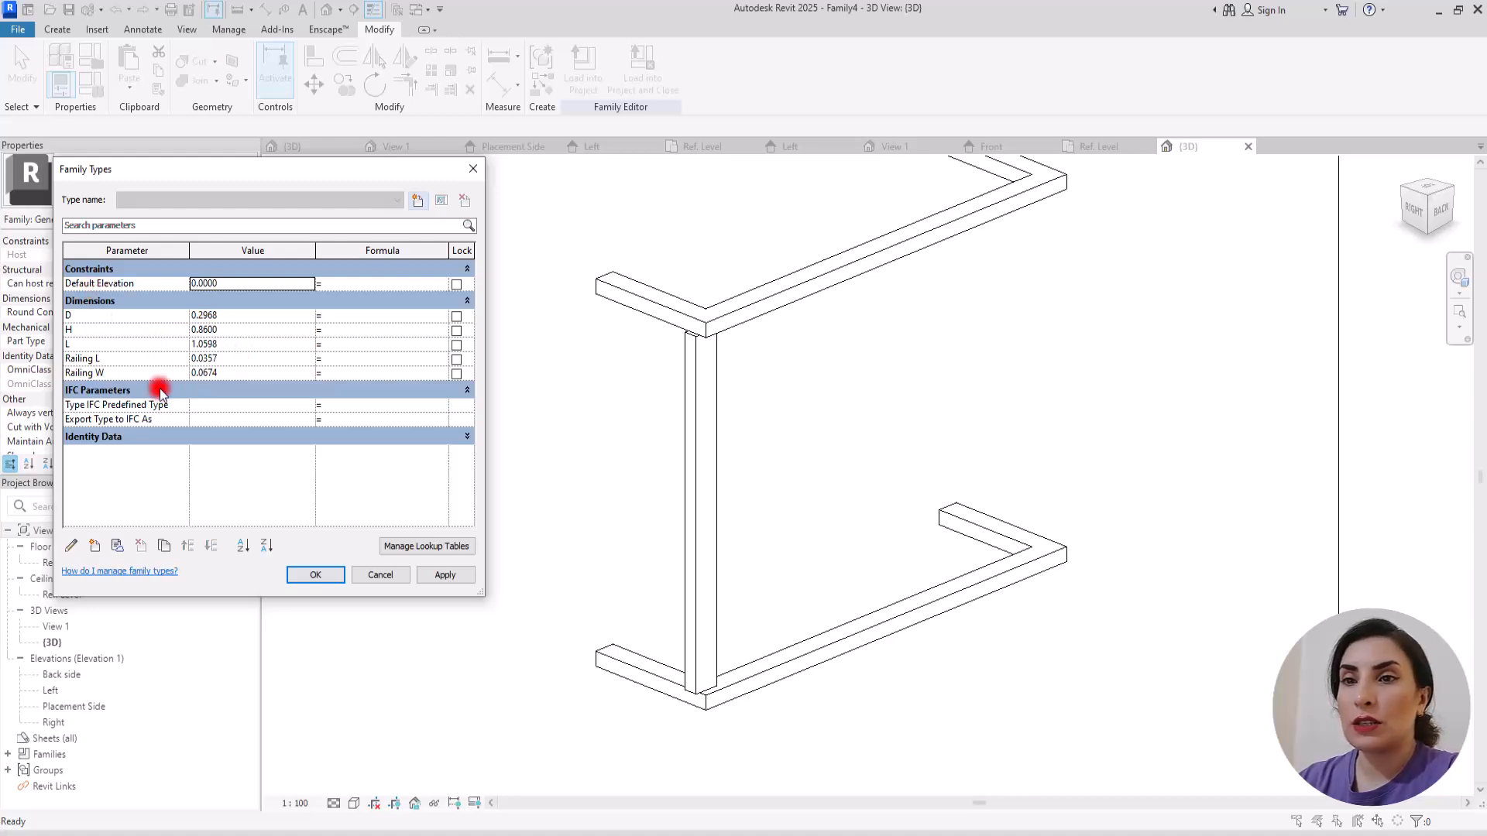
pyautogui.click(205, 358)
pyautogui.moveTo(208, 357); pyautogui.dragTo(285, 353)
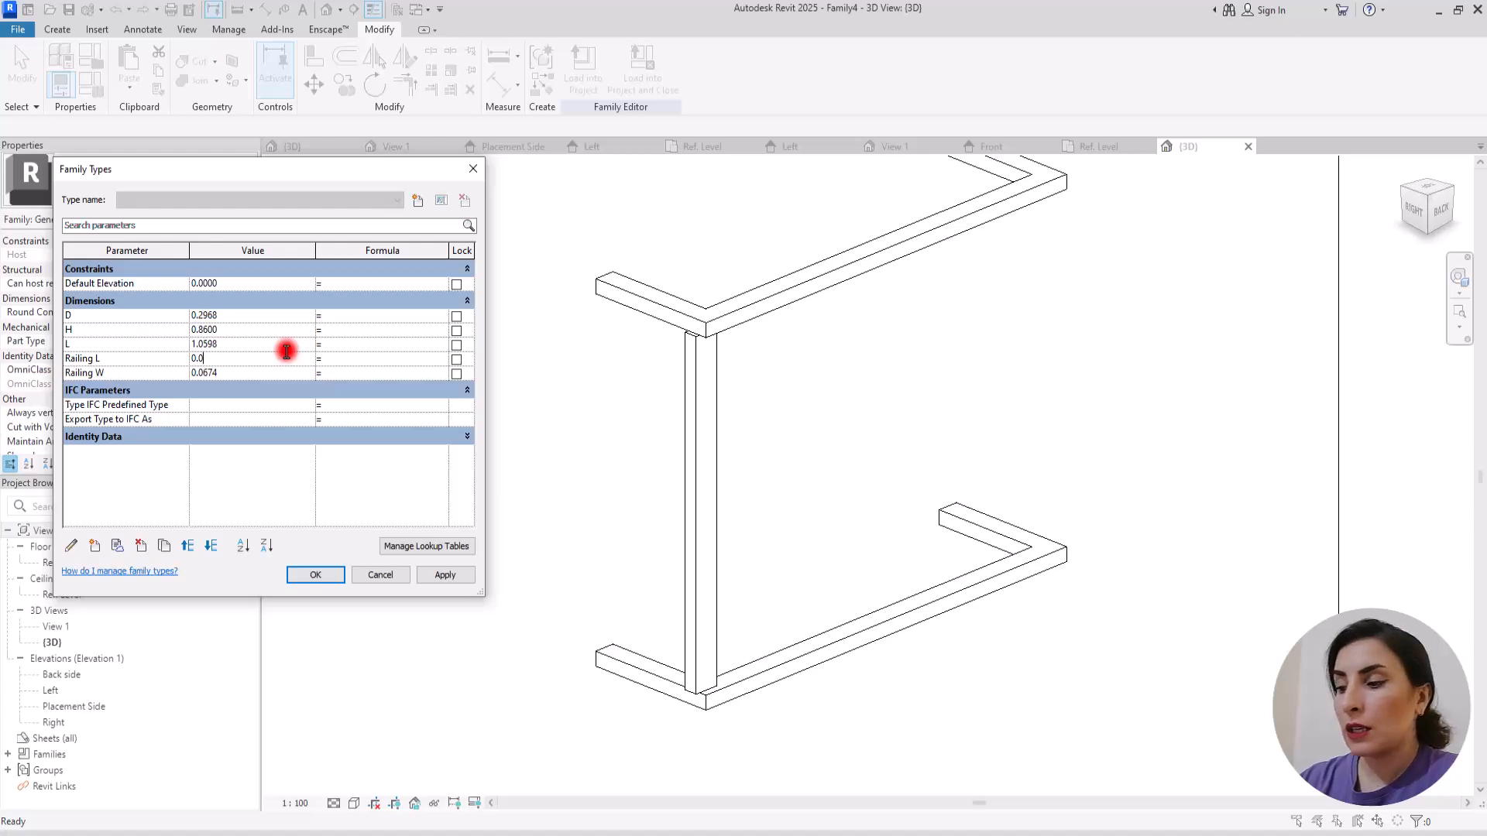
pyautogui.click(224, 357)
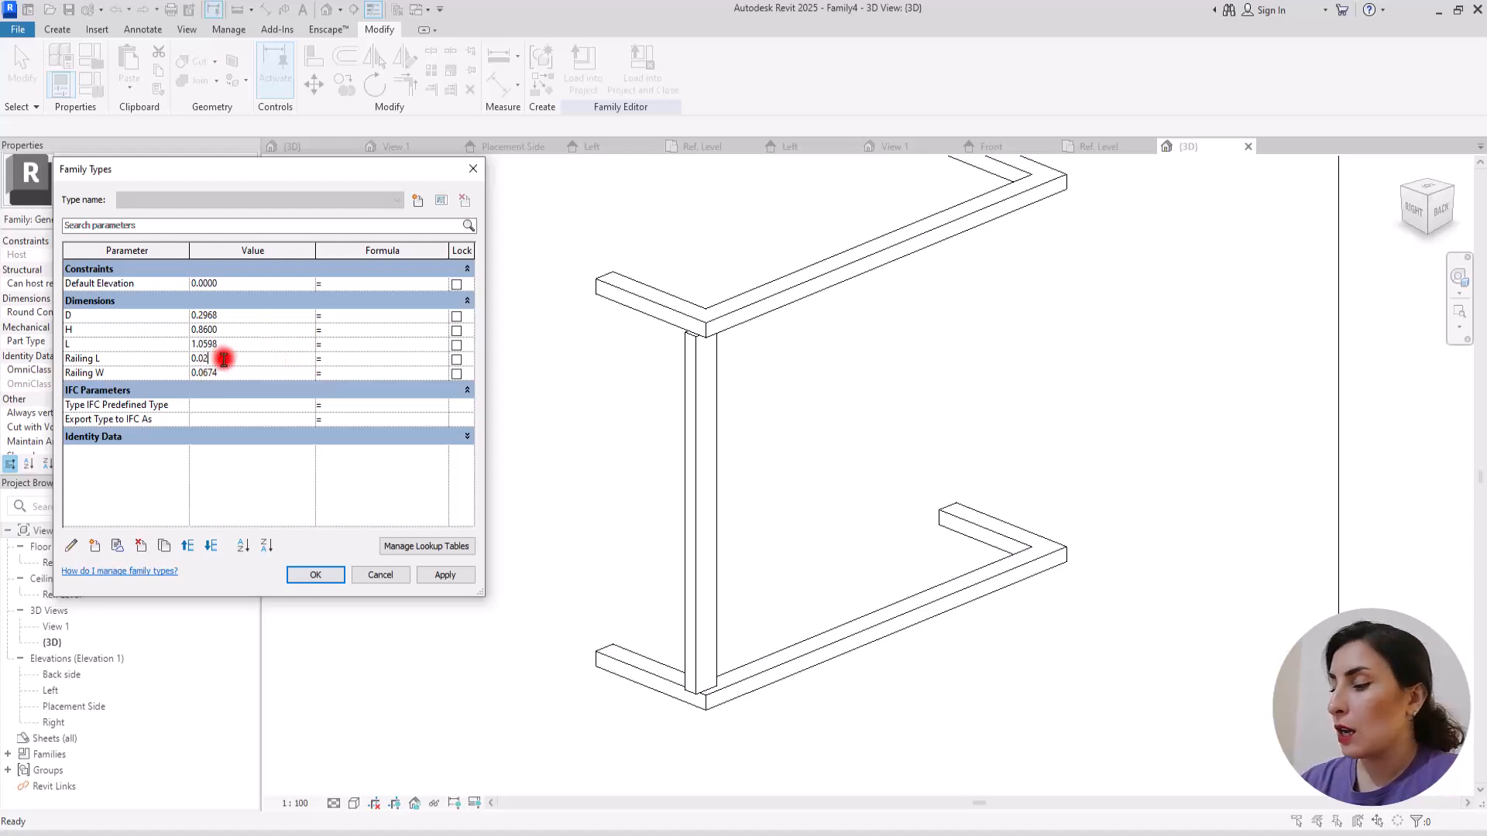
pyautogui.moveTo(205, 374); pyautogui.dragTo(243, 360)
pyautogui.write('2')
pyautogui.press('Tab')
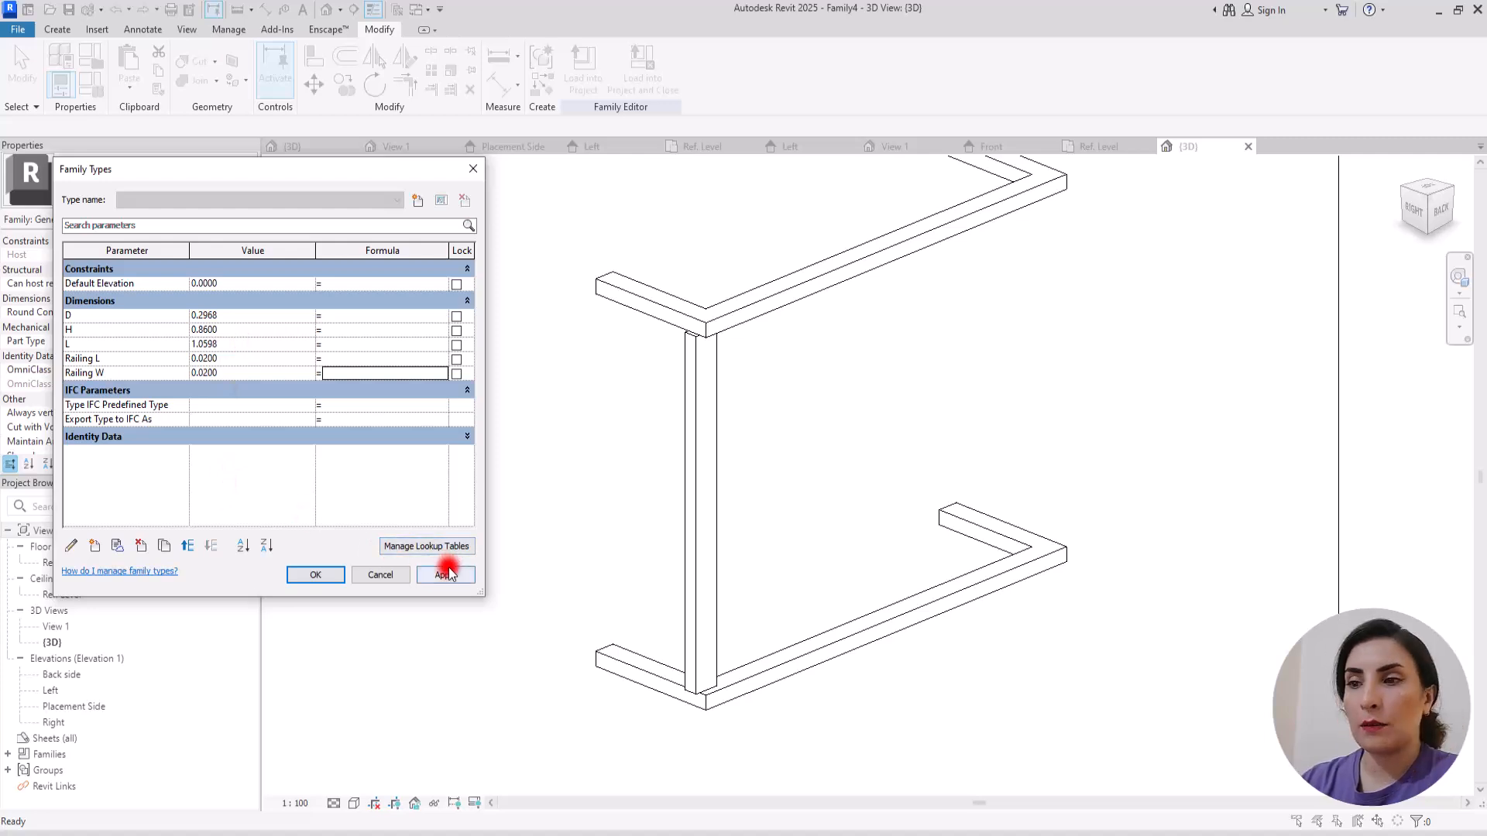
pyautogui.click(316, 574)
pyautogui.click(505, 333)
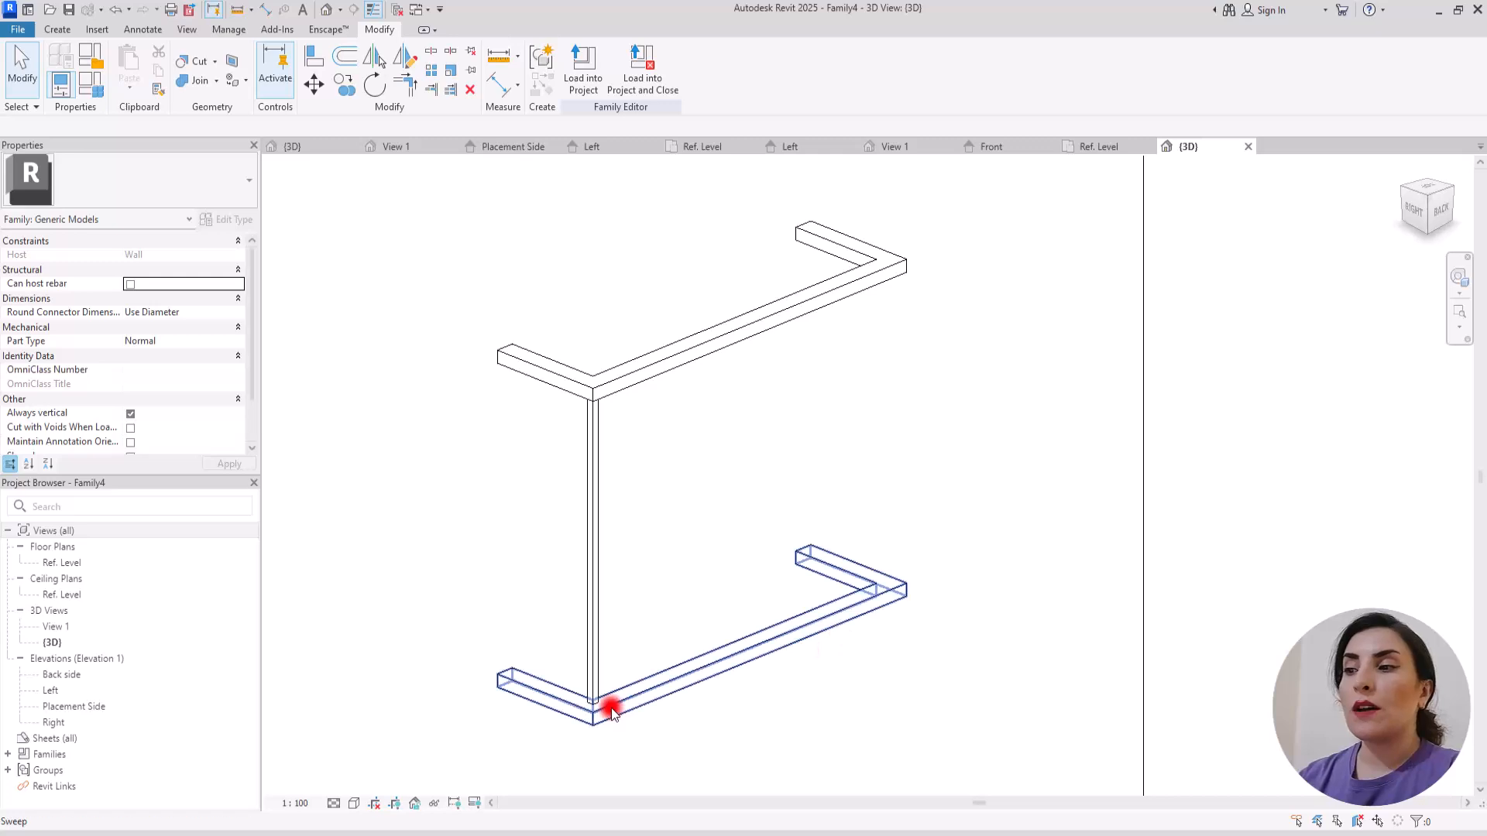
# Step: In the Placement Side elevation, create a grouped linear array of 2 balusters using Move To Last, with the second near the right reference plane
pyautogui.click(517, 148)
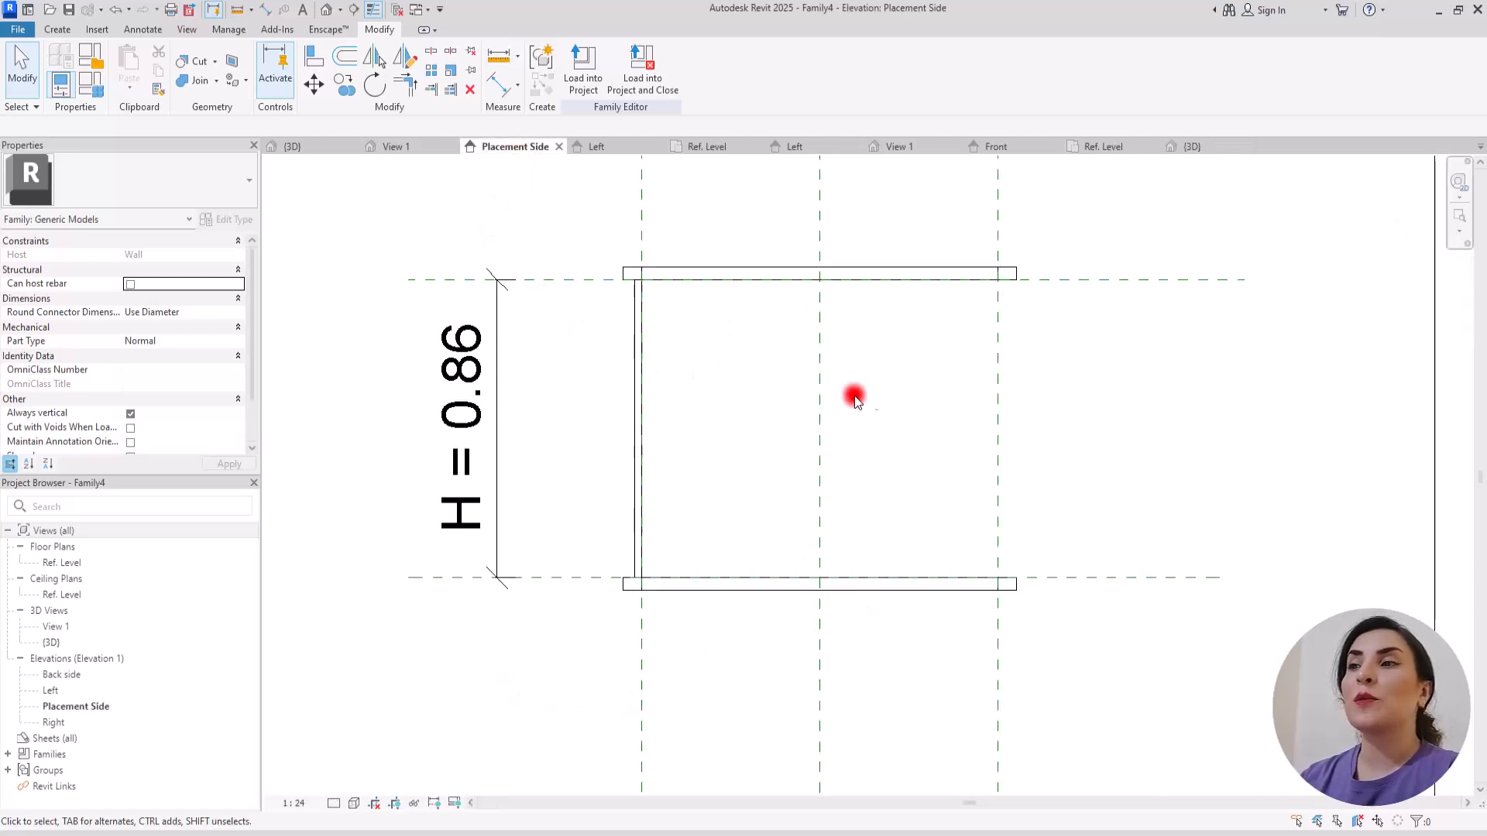
pyautogui.scroll(3, 832, 396)
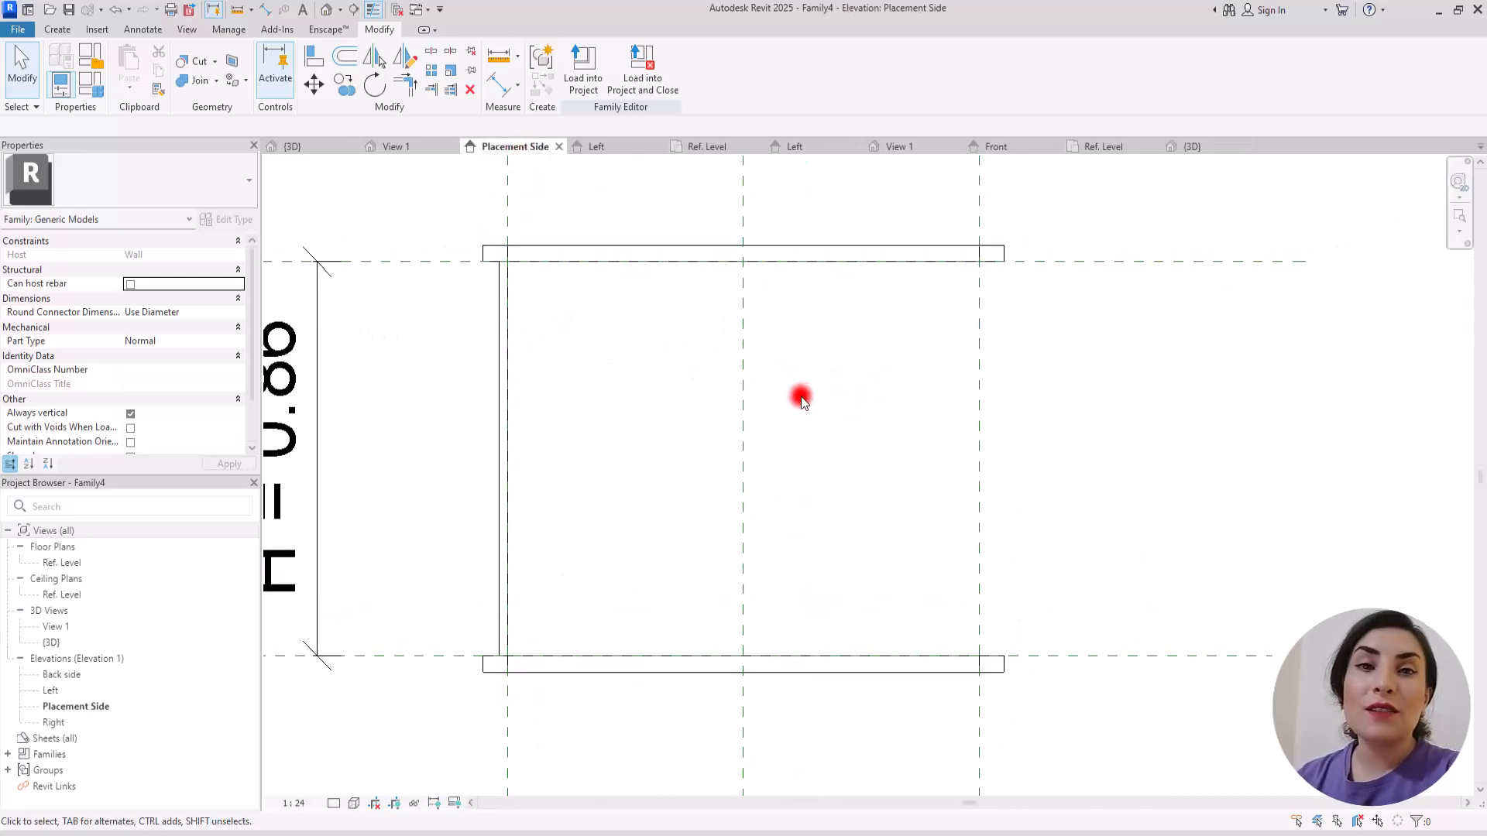
pyautogui.click(503, 383)
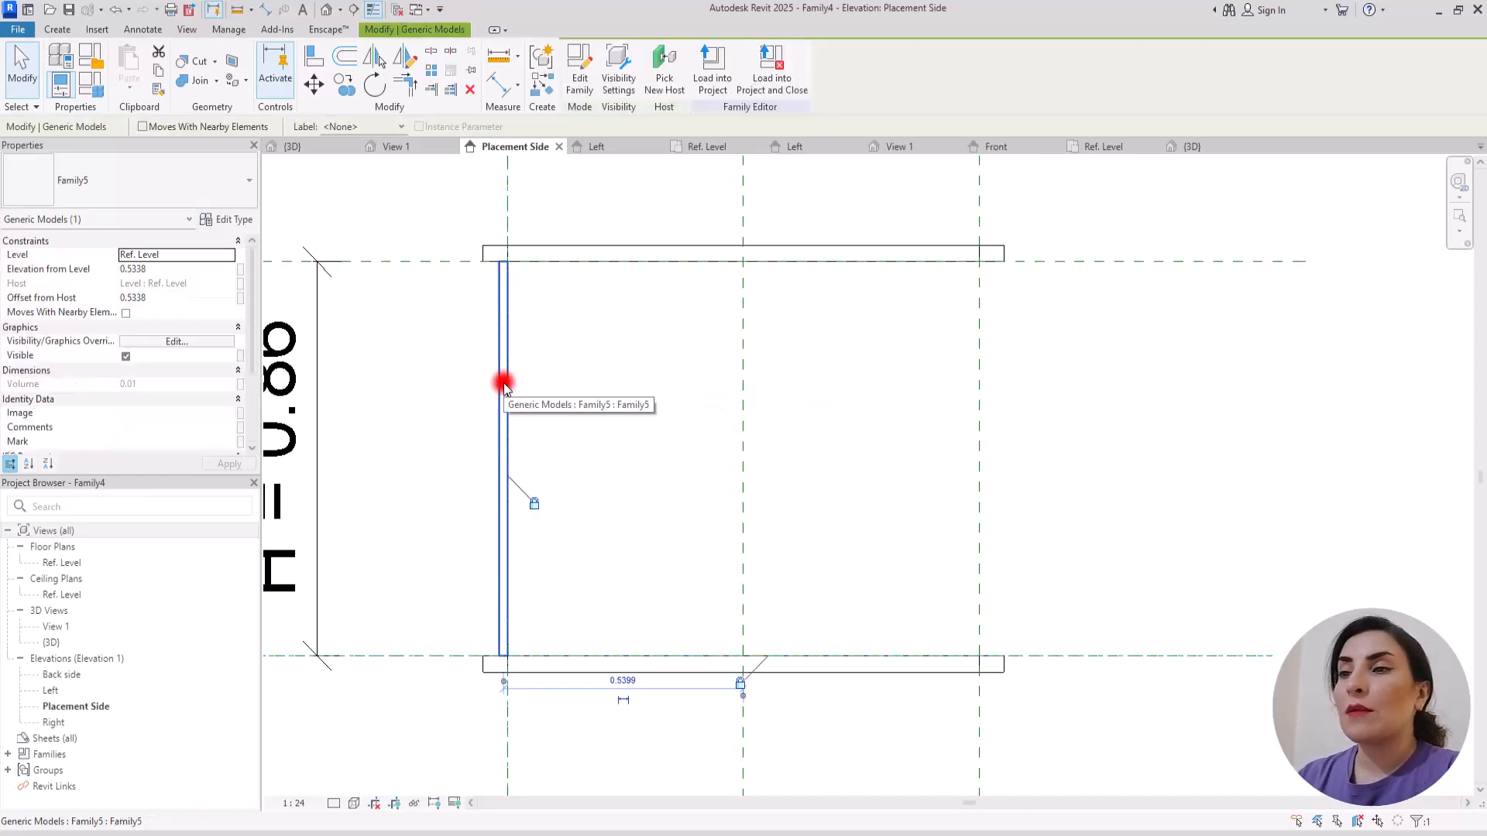
pyautogui.click(432, 70)
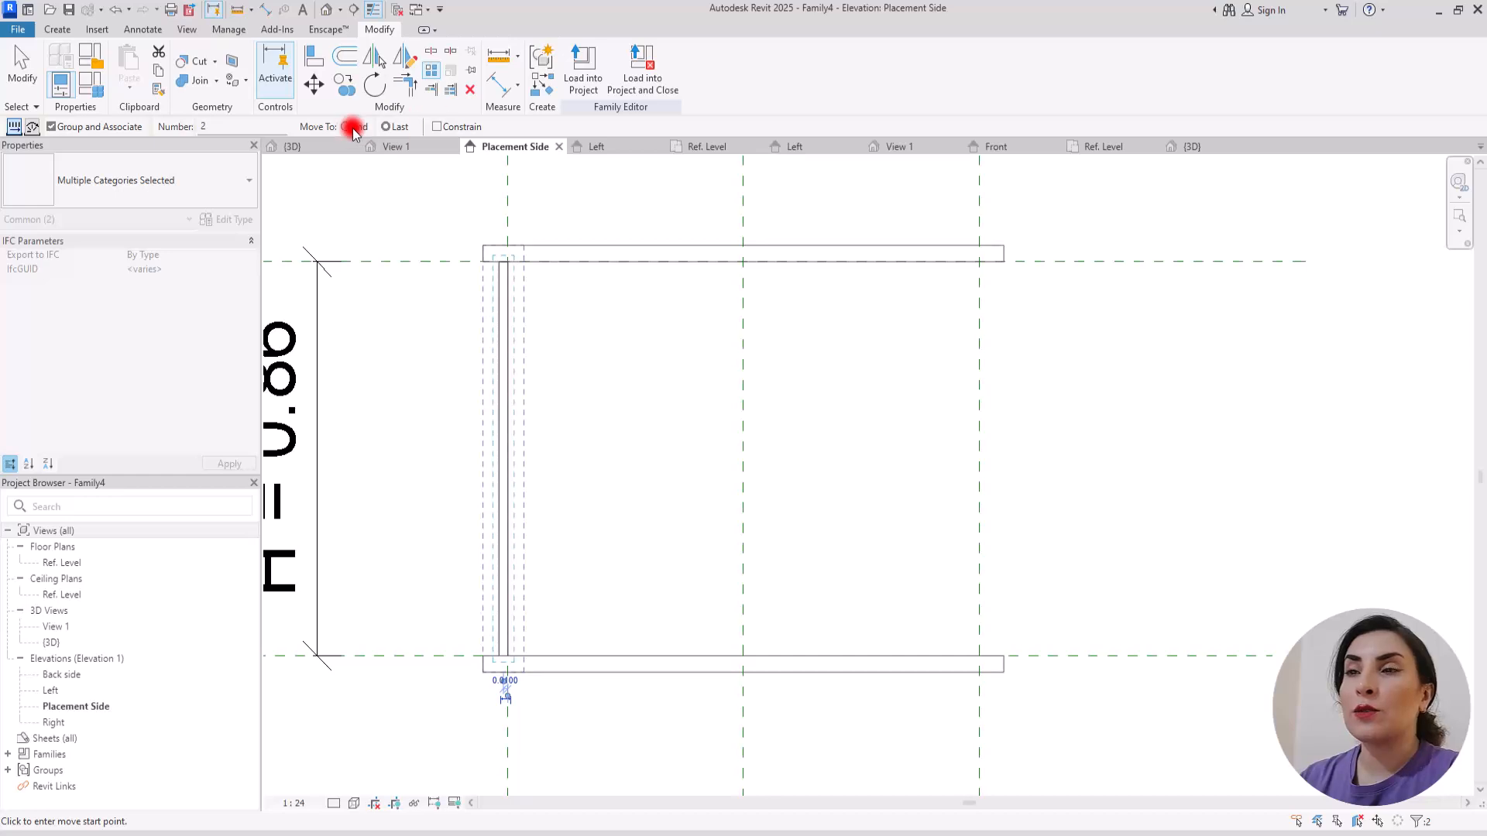
pyautogui.click(390, 128)
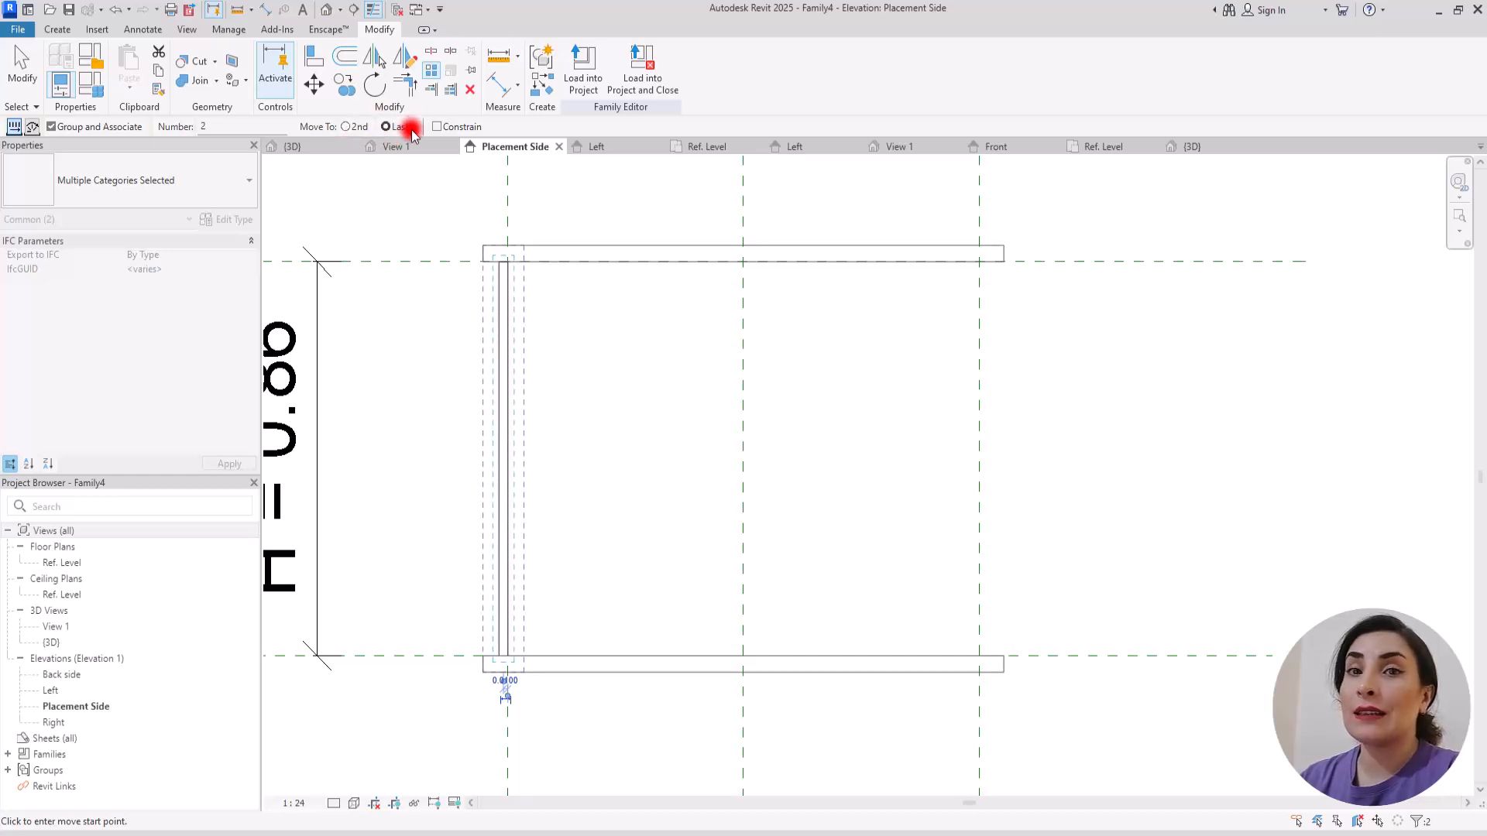
pyautogui.click(507, 261)
pyautogui.click(507, 375)
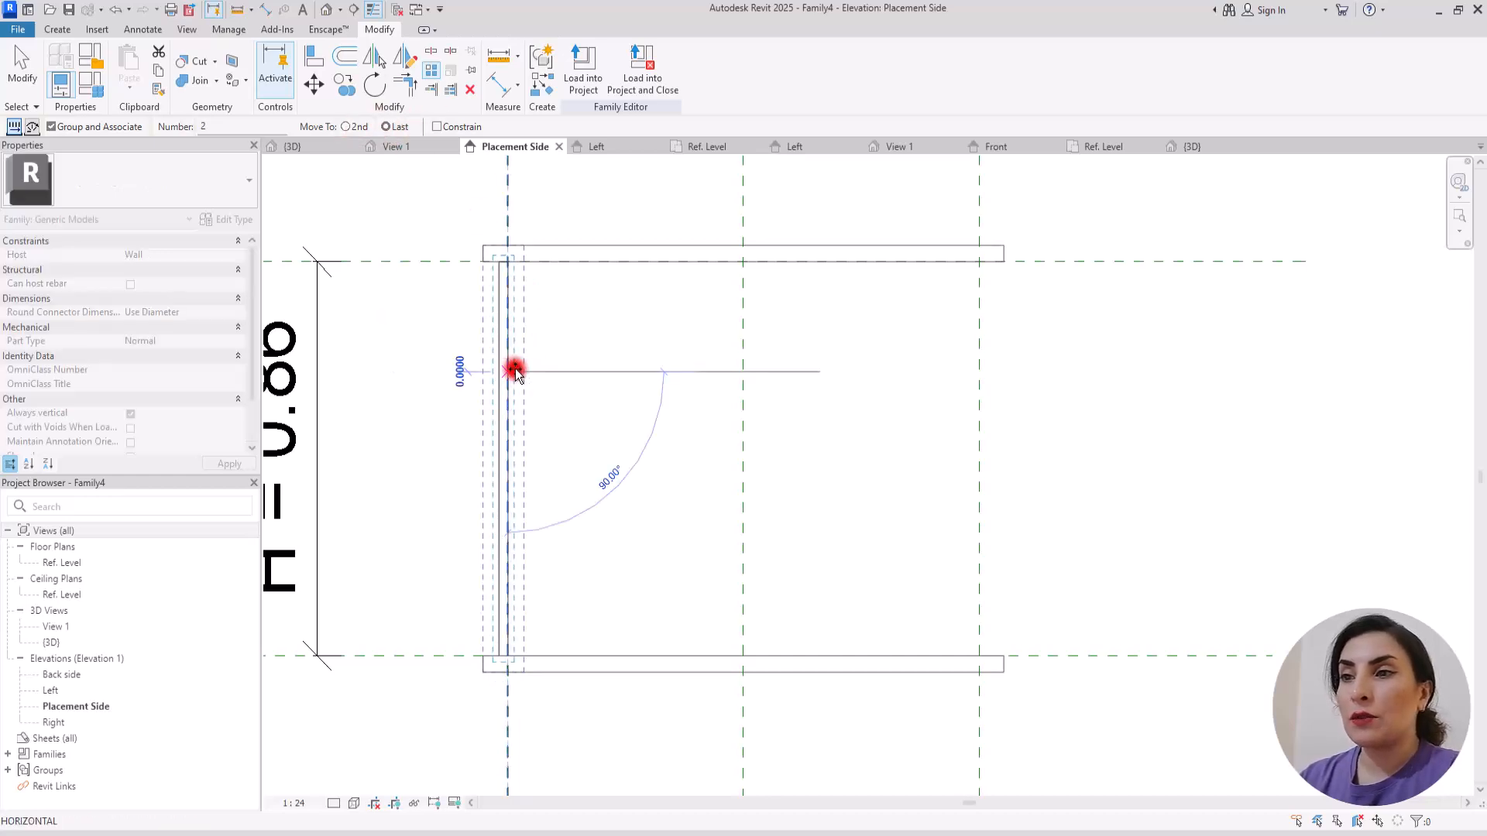
pyautogui.click(945, 266)
pyautogui.press('Return')
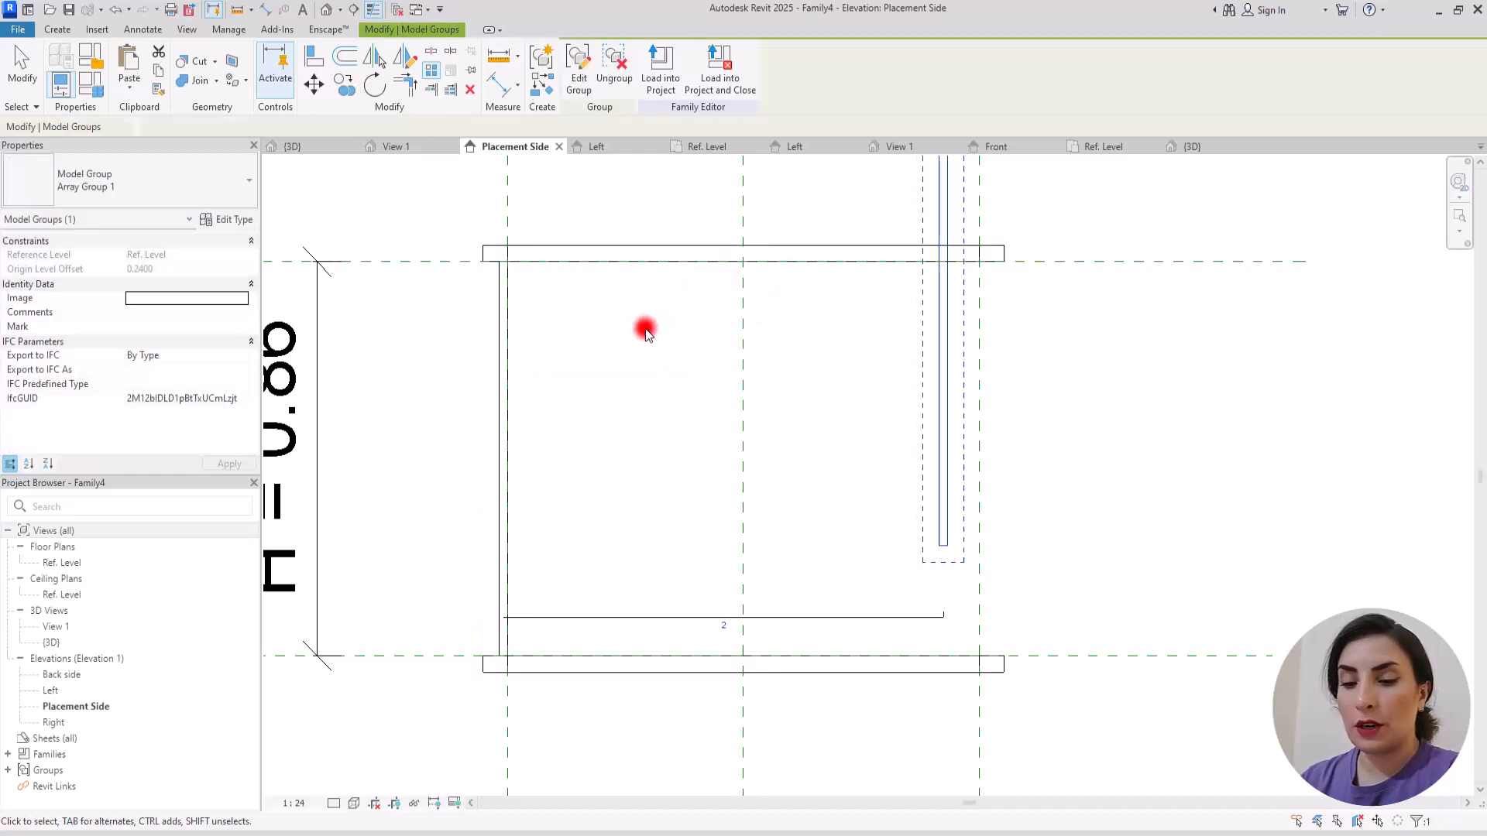
# Step: In the Placement Side elevation, align the second baluster's base to the lower horizontal reference plane and lock it
pyautogui.scroll(-2, 848, 333)
pyautogui.moveTo(852, 387); pyautogui.dragTo(803, 405, button='middle')
pyautogui.scroll(1, 806, 406)
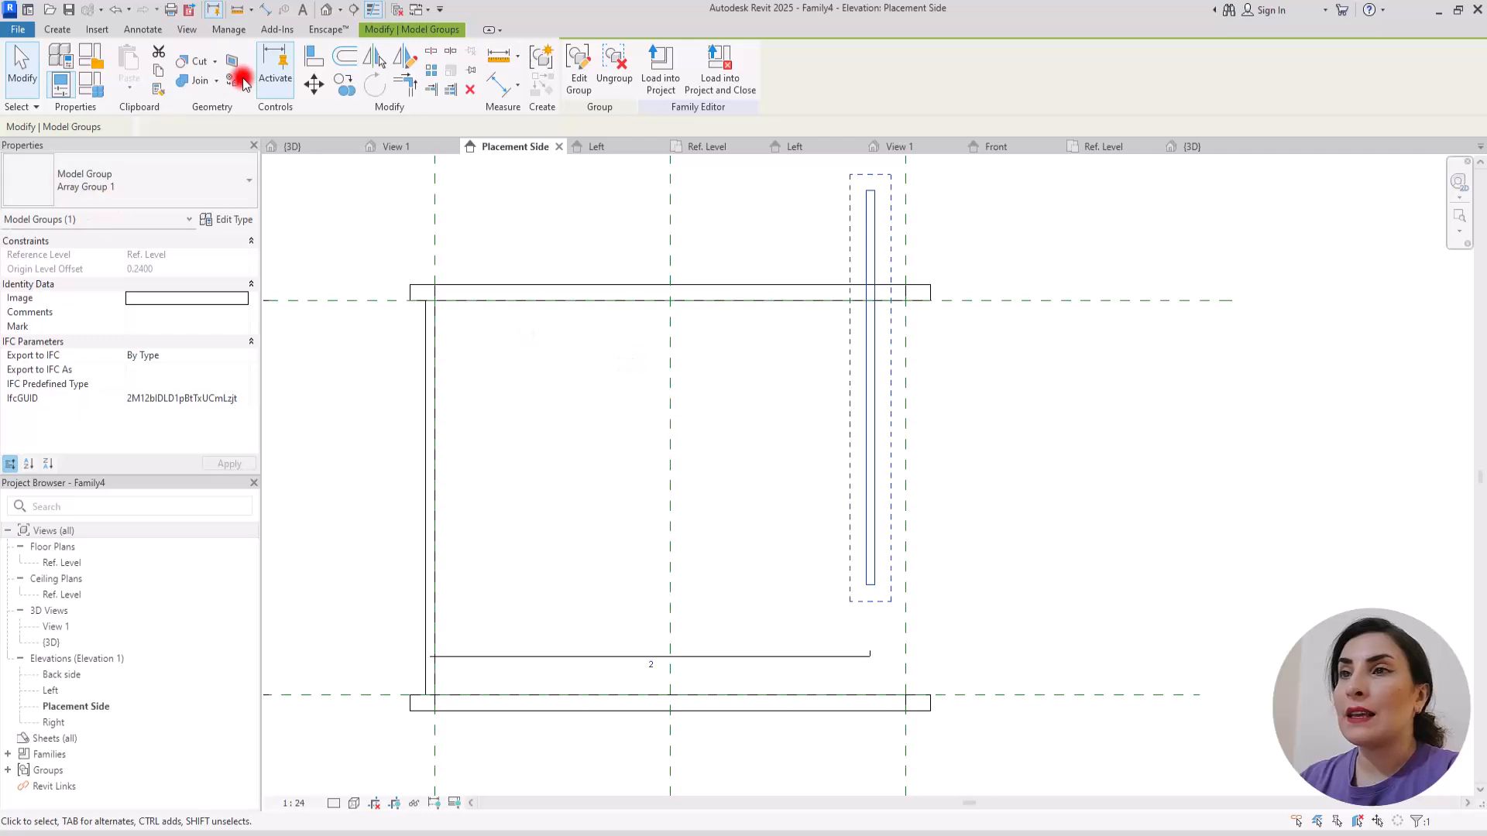
pyautogui.click(311, 55)
pyautogui.click(977, 694)
pyautogui.click(872, 586)
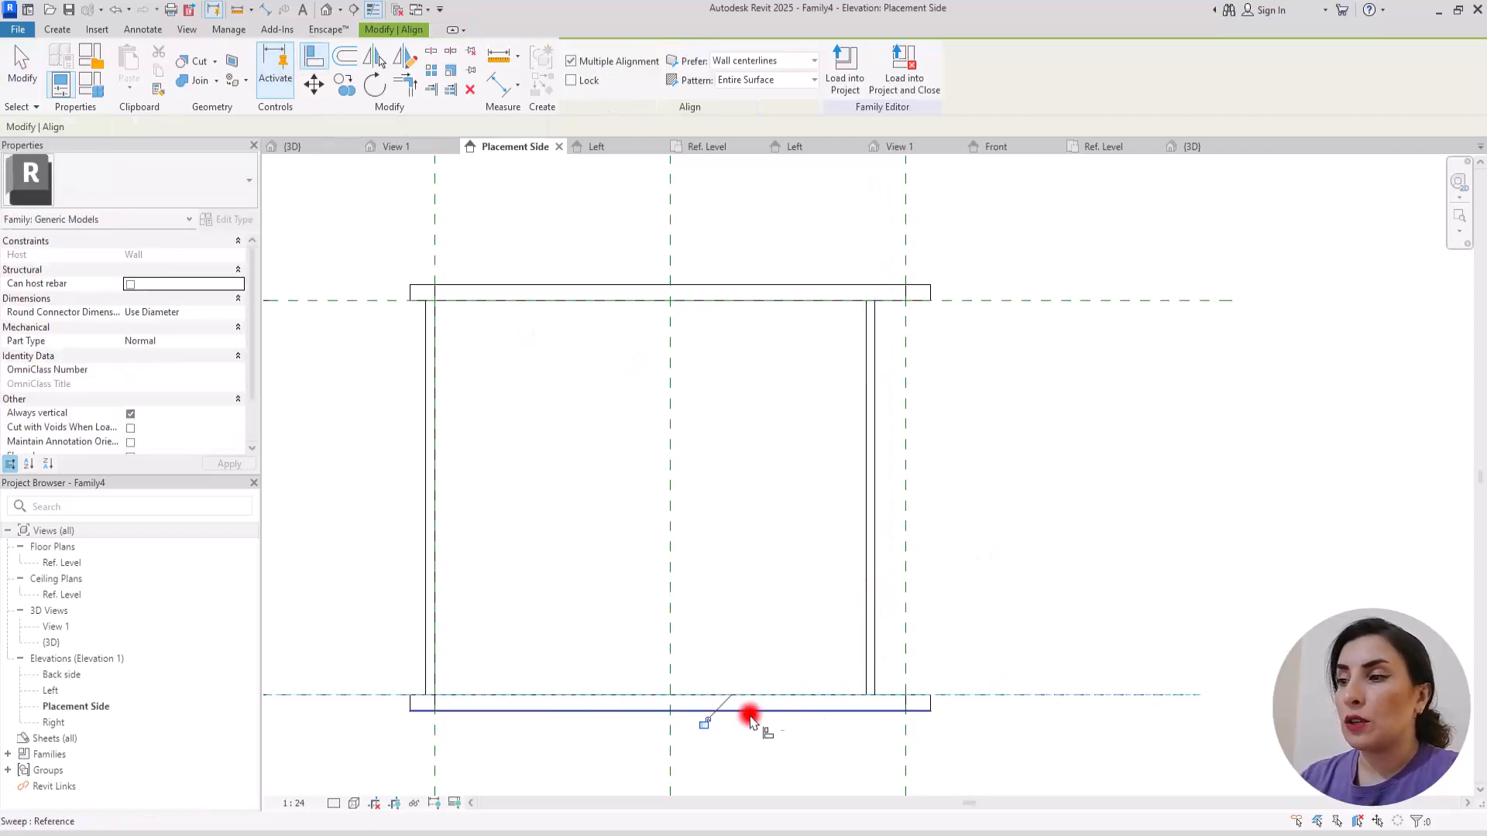
pyautogui.click(704, 723)
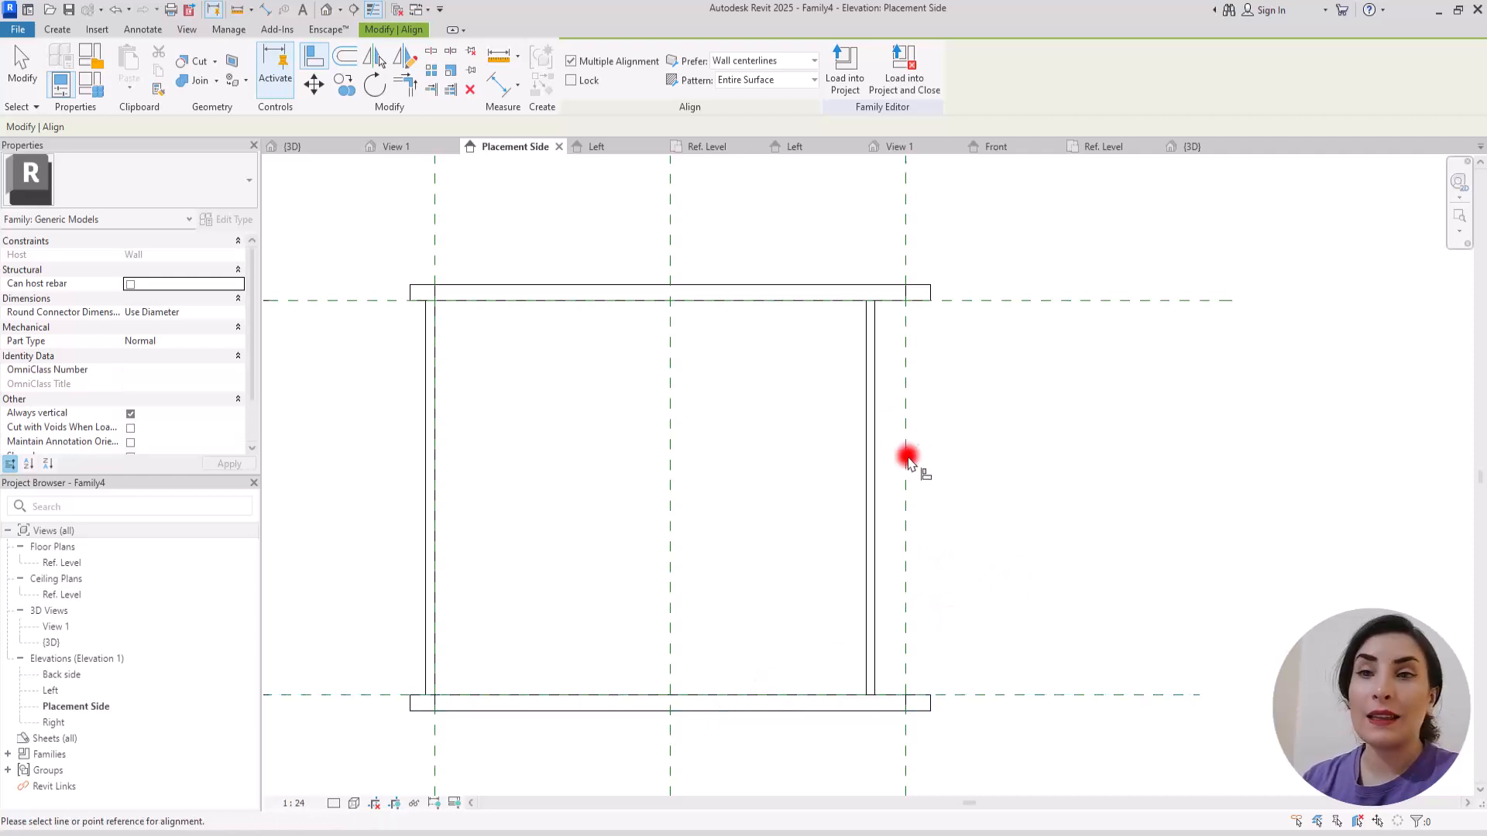
# Step: Align the second baluster's inner face to the right vertical reference plane and lock it
pyautogui.click(865, 479)
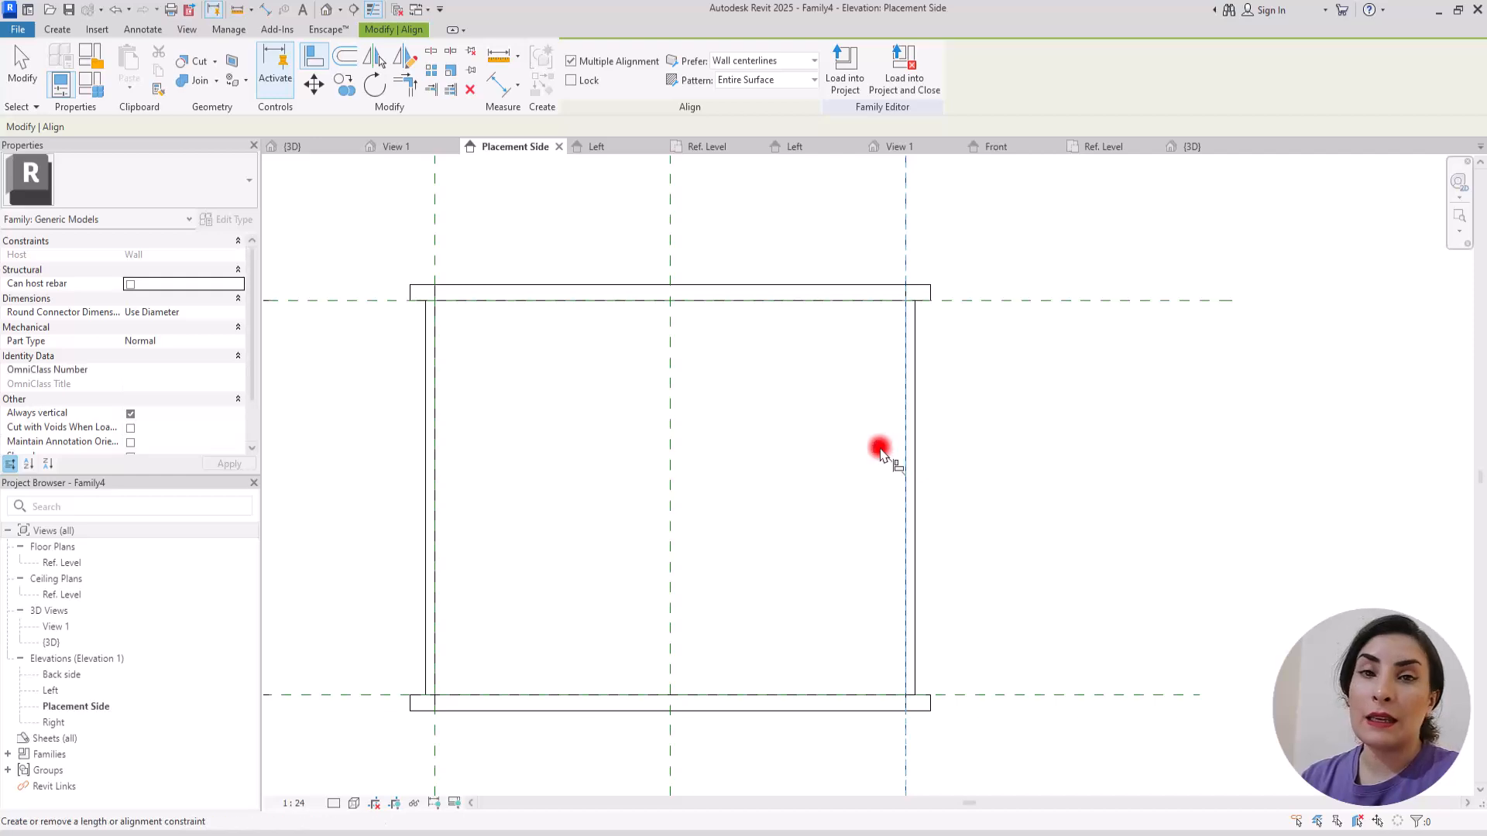
pyautogui.press('Escape')
pyautogui.press('Escape')
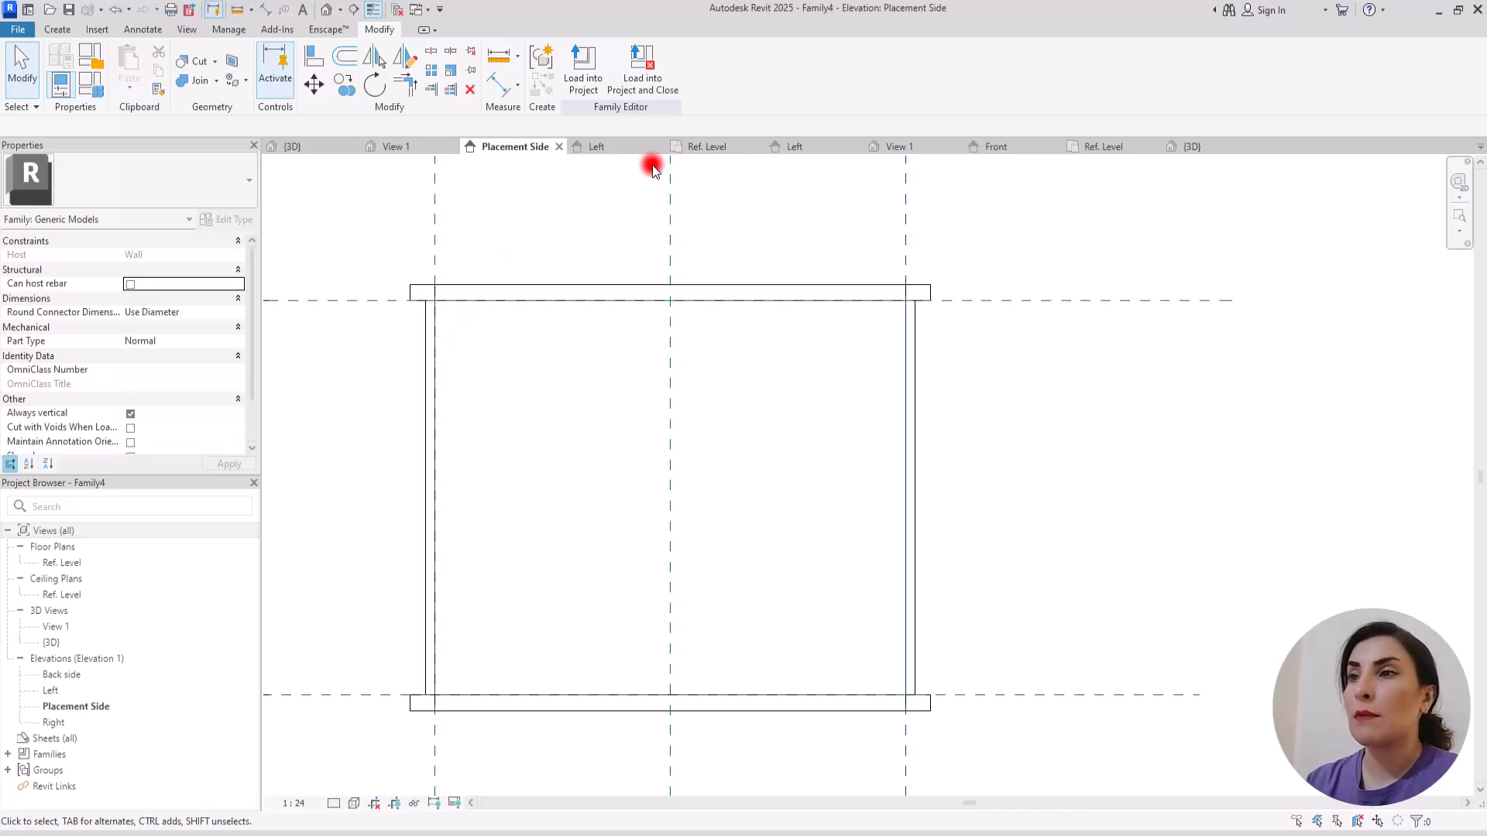
# Step: In the Left elevation, align the second baluster's inner face to the balcony's front reference plane and lock it, returning to the default 3D view
pyautogui.click(608, 147)
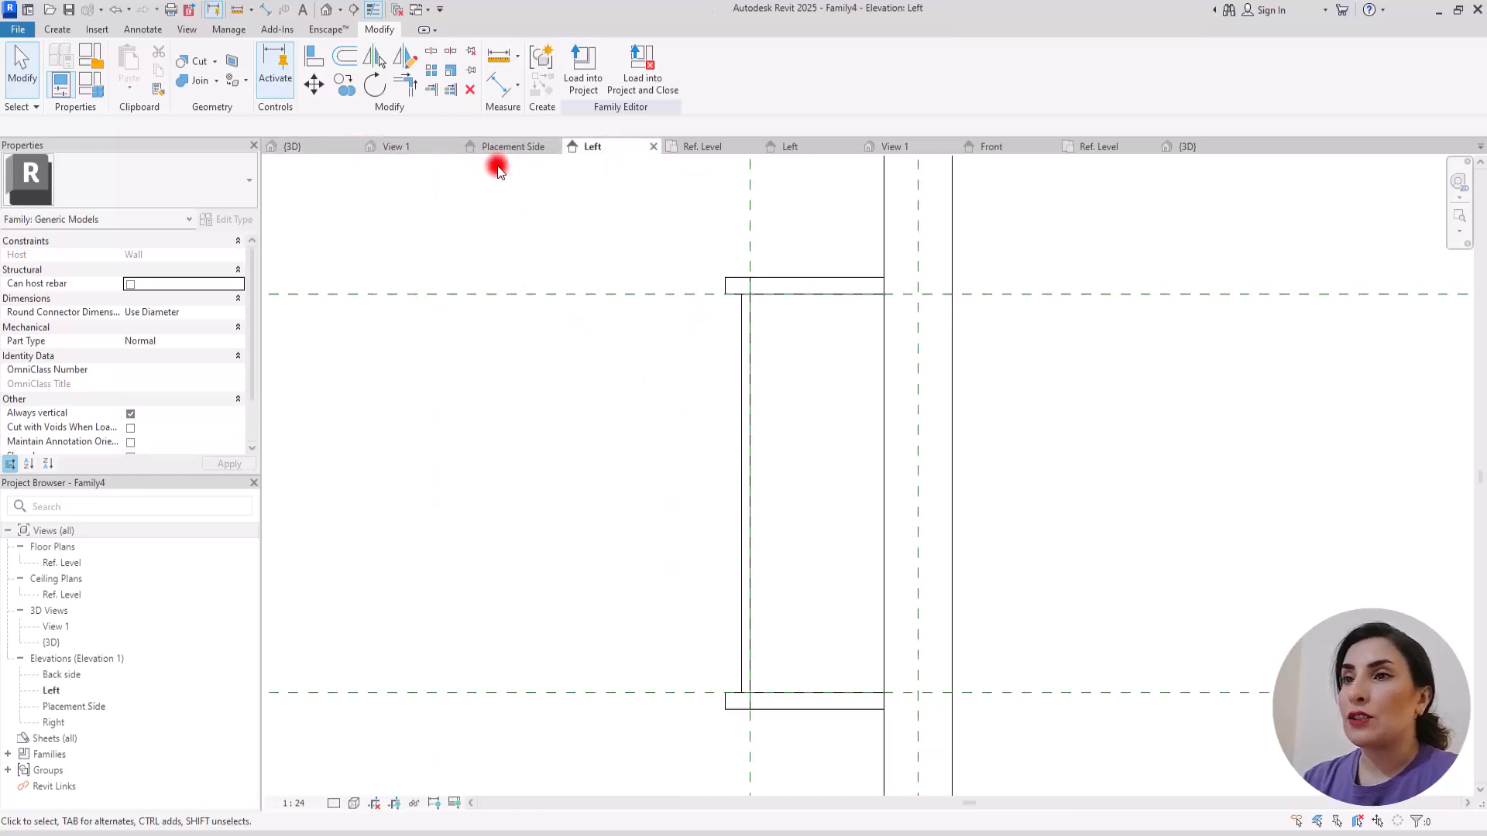
pyautogui.click(313, 54)
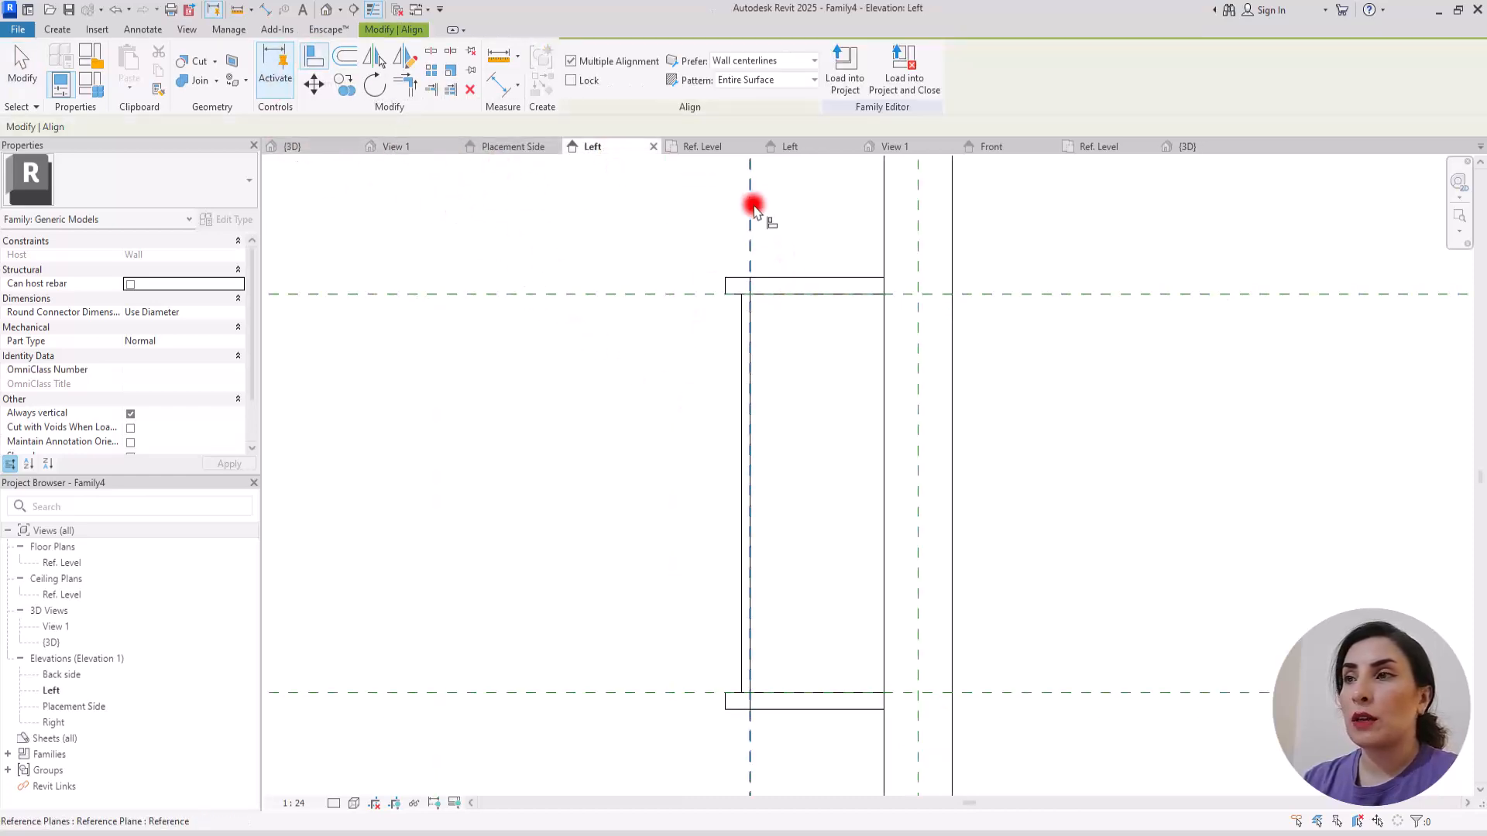
pyautogui.click(757, 364)
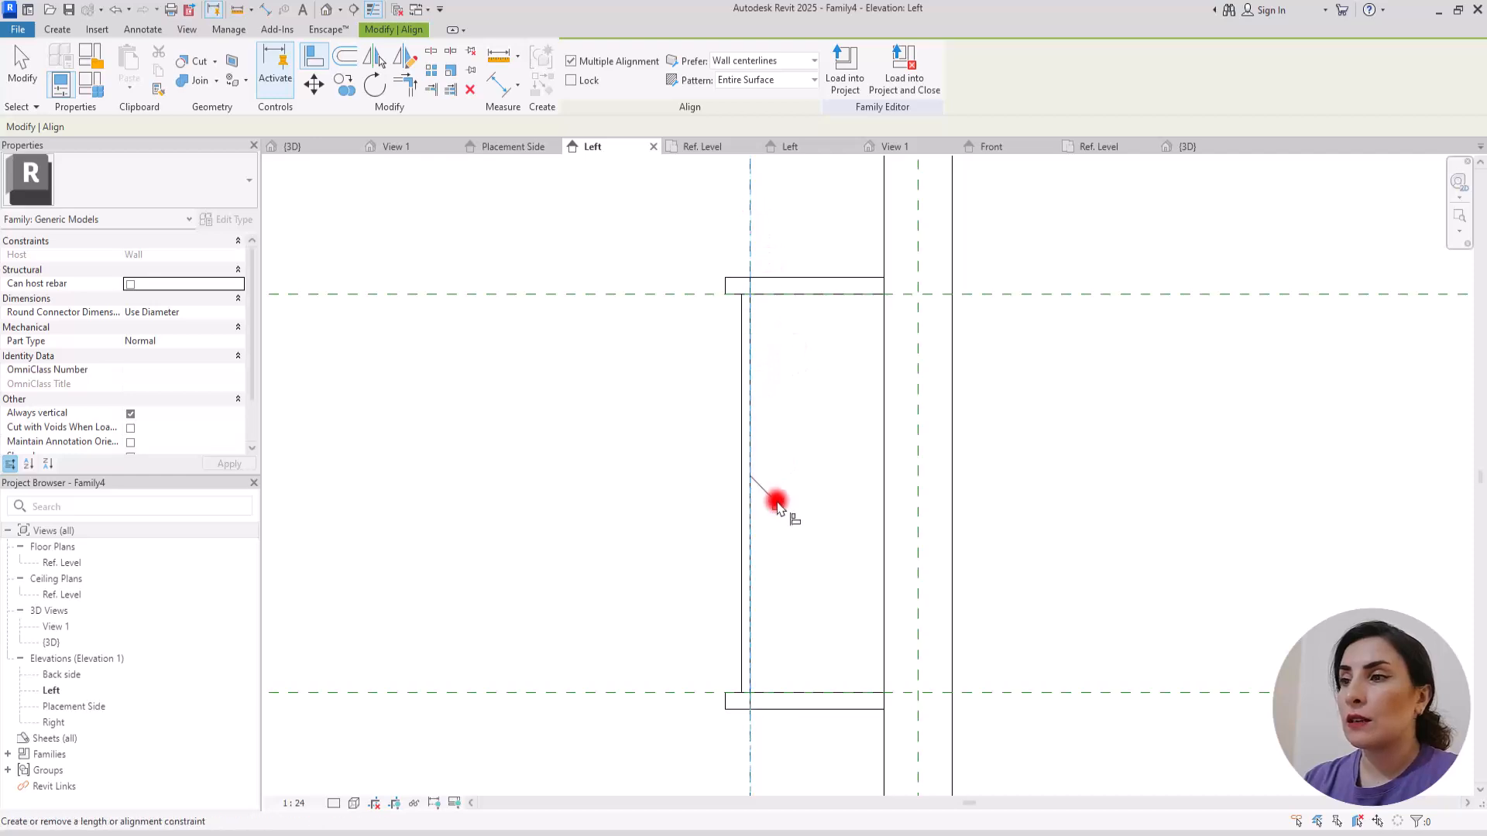
pyautogui.press('Escape')
pyautogui.click(753, 232)
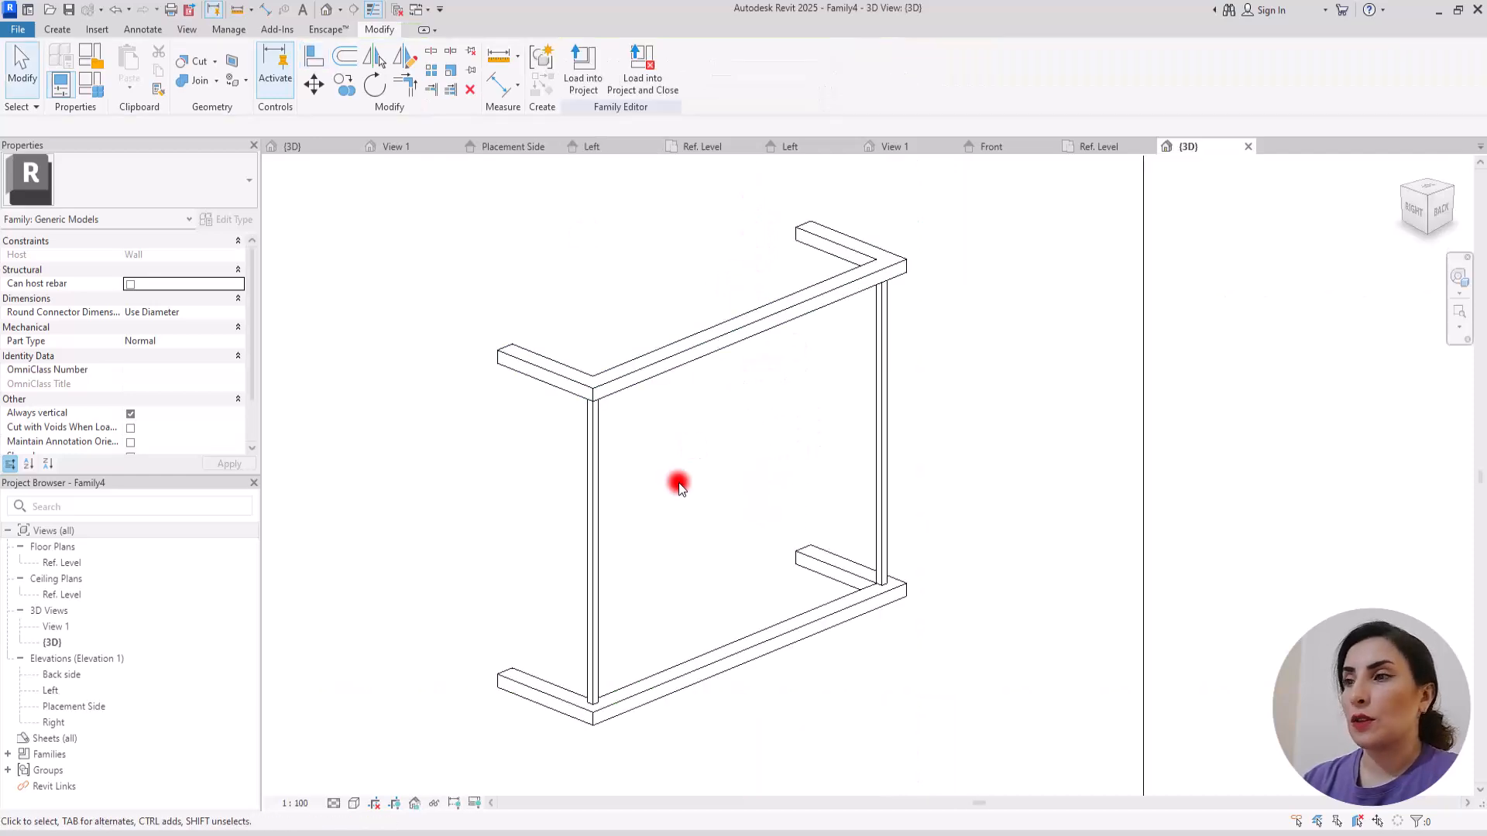
pyautogui.scroll(-2, 649, 428)
pyautogui.scroll(2, 706, 461)
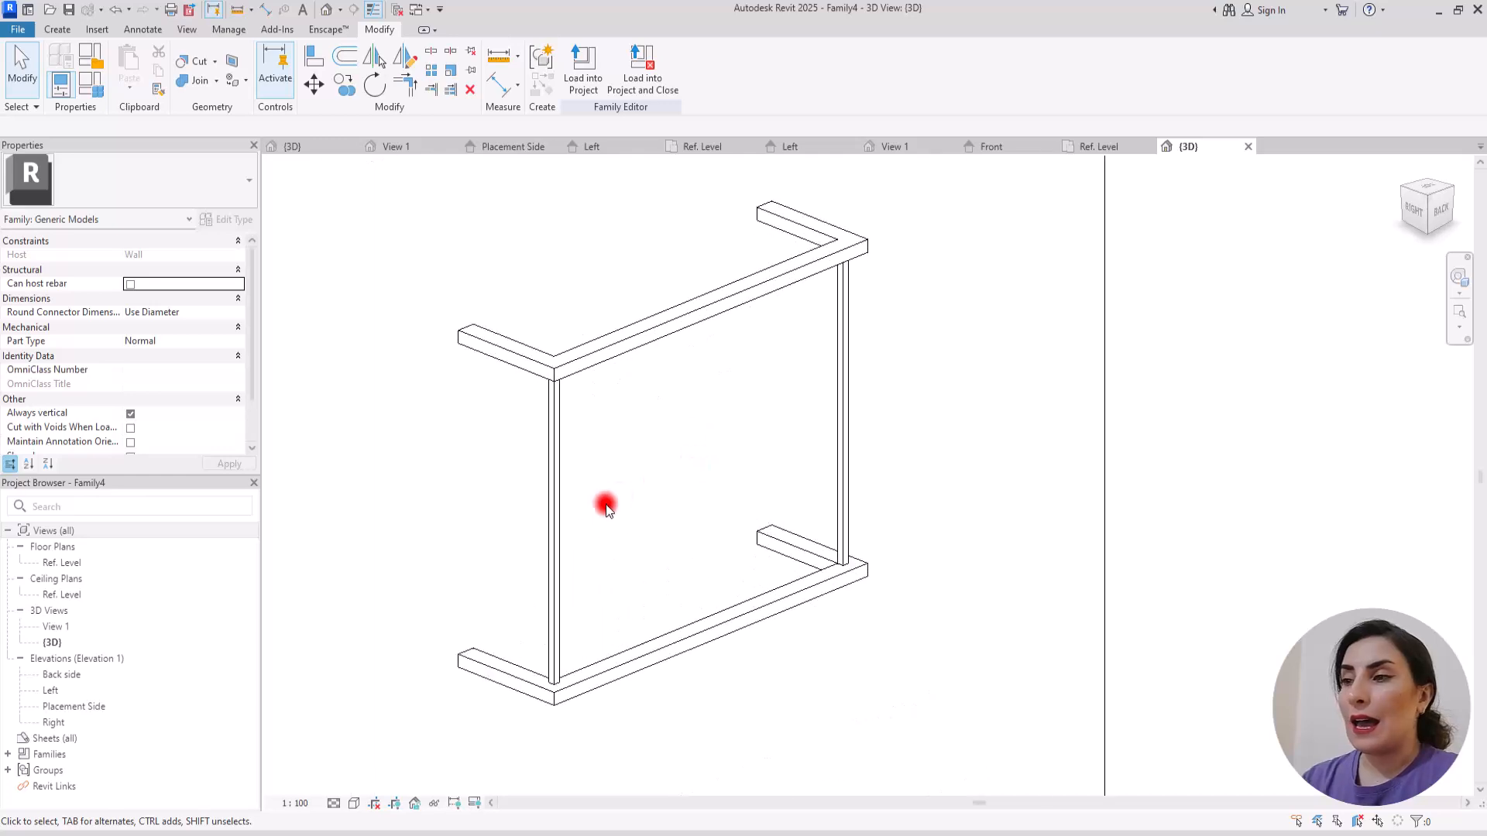
# Step: Try a baluster array count of 5 and set the count to 8
pyautogui.click(547, 434)
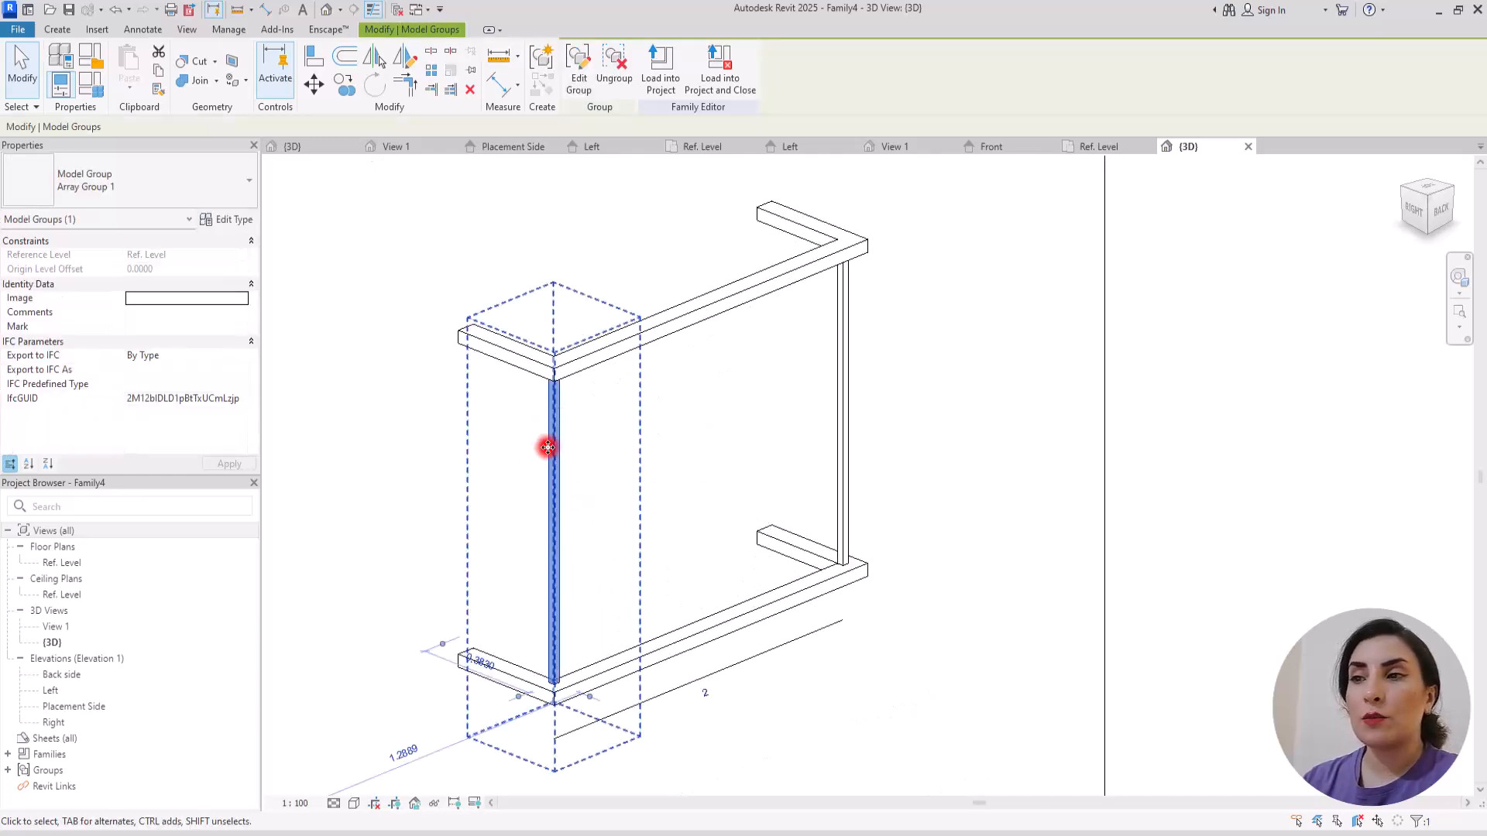
pyautogui.click(702, 694)
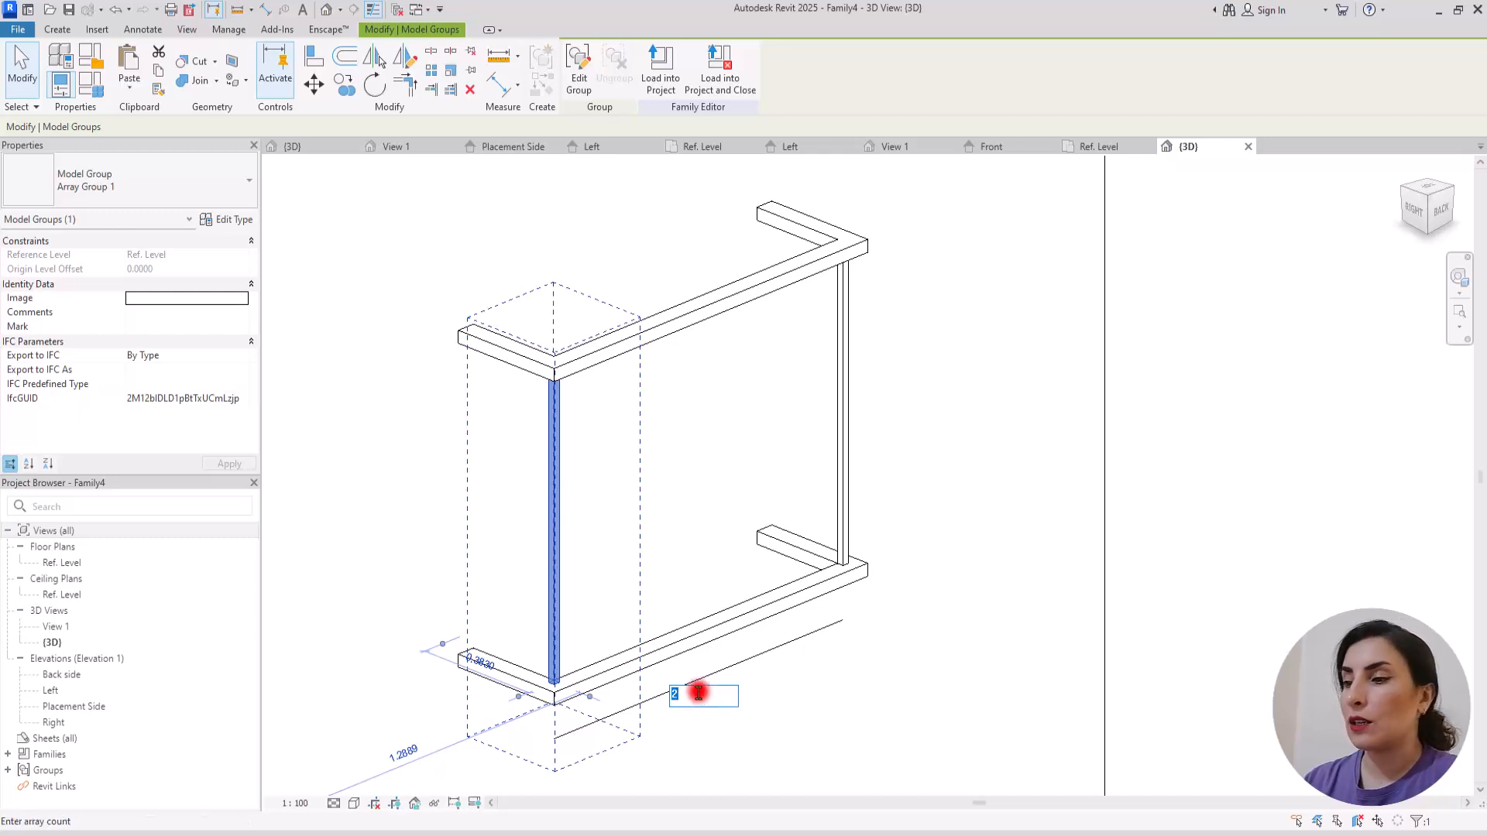
pyautogui.press('Return')
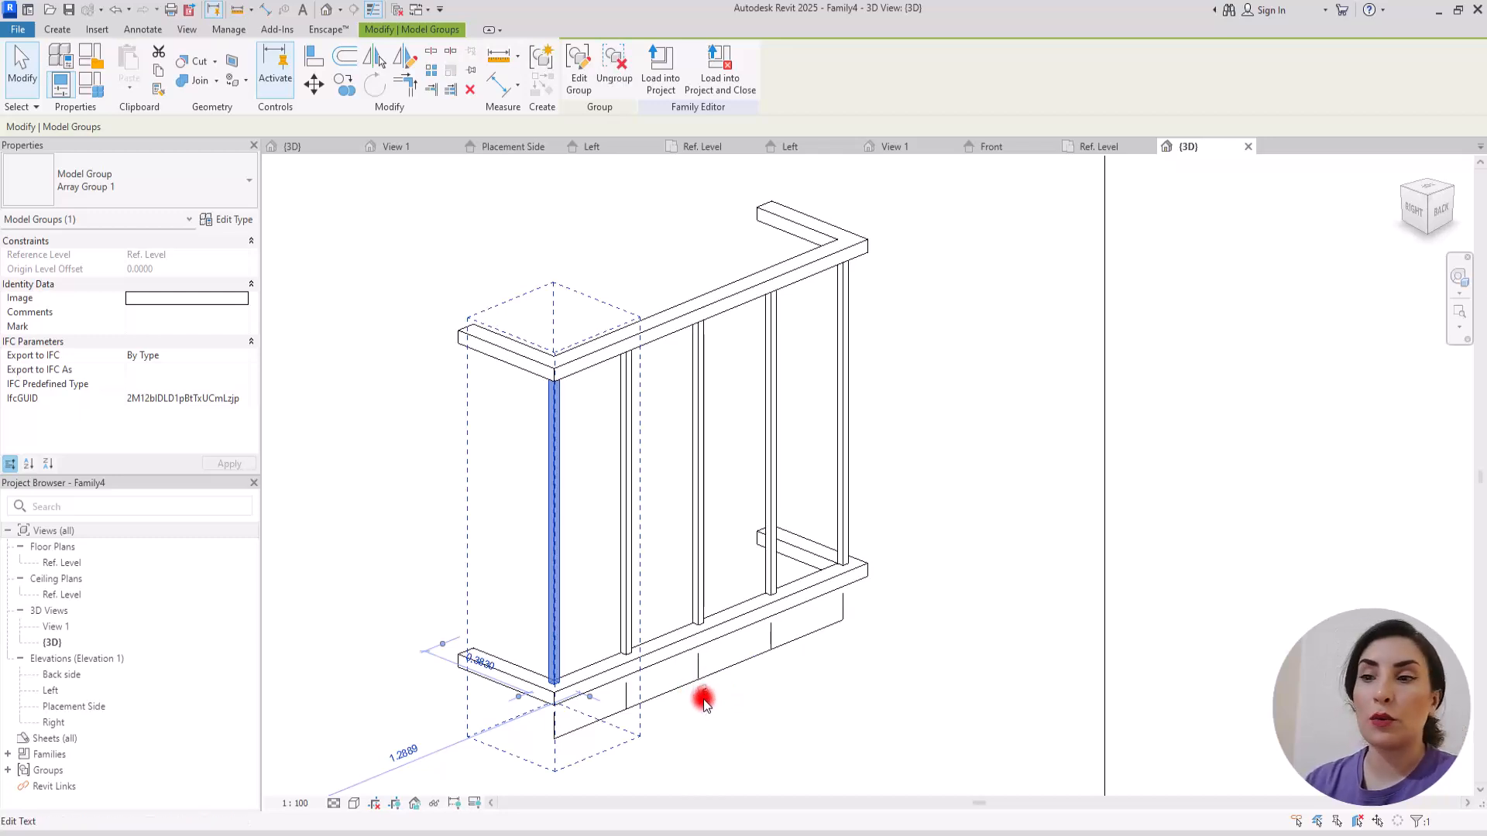
pyautogui.press('Return')
pyautogui.click(784, 706)
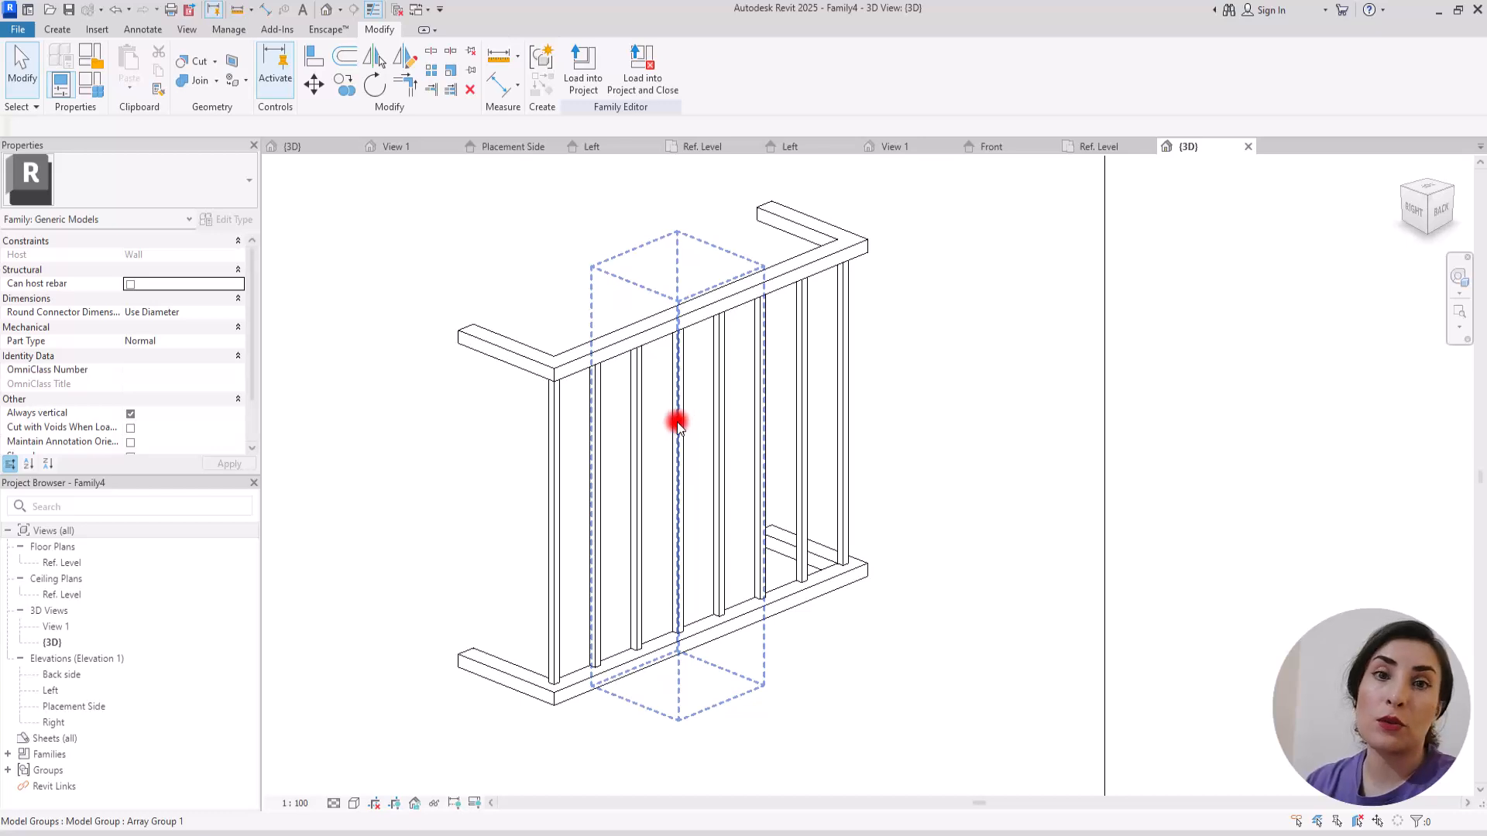
# Step: Label the baluster array's count with a new type-based family parameter named railing
pyautogui.click(682, 466)
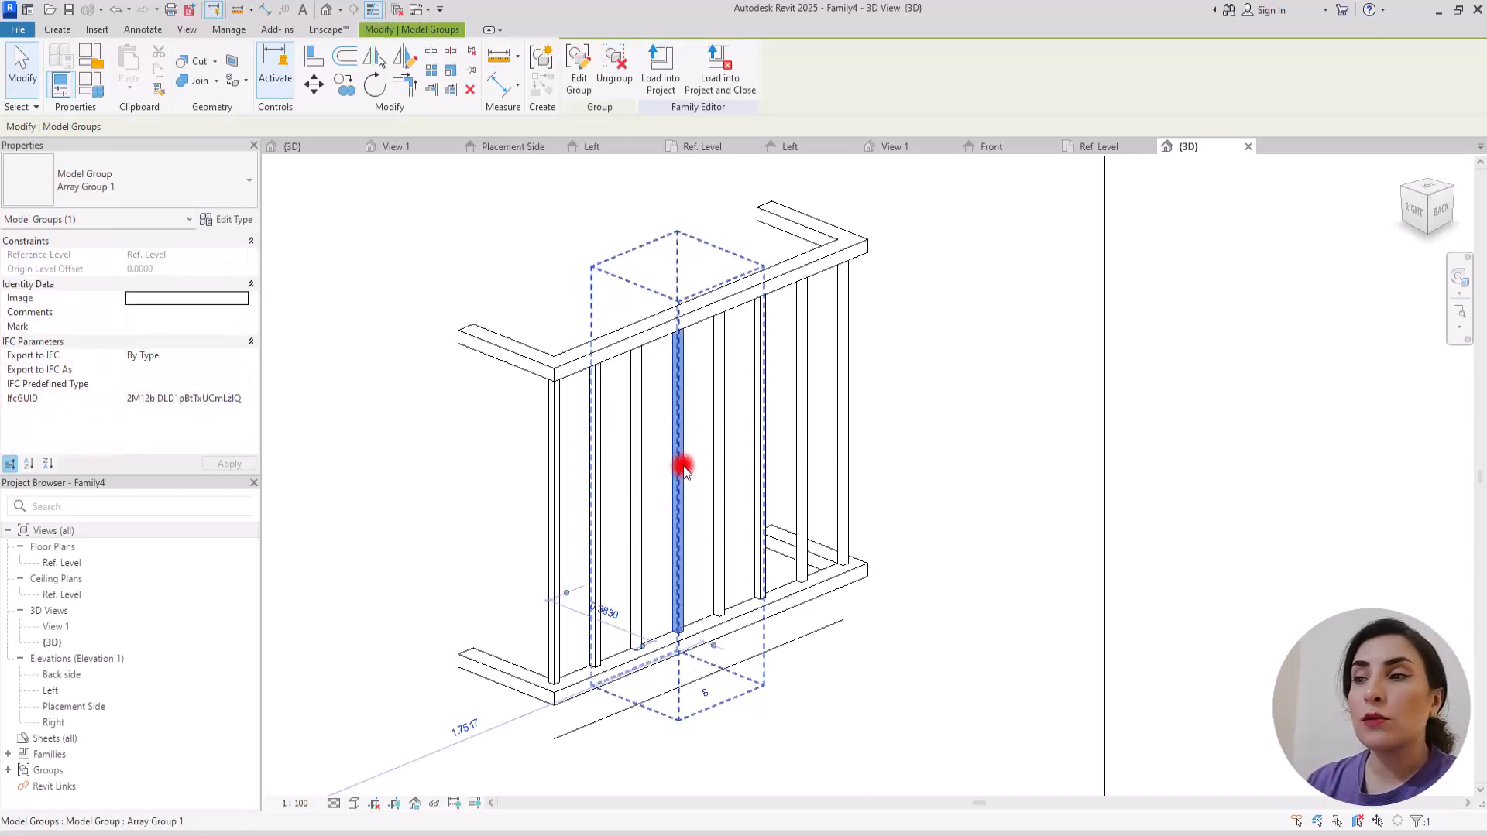
pyautogui.click(797, 638)
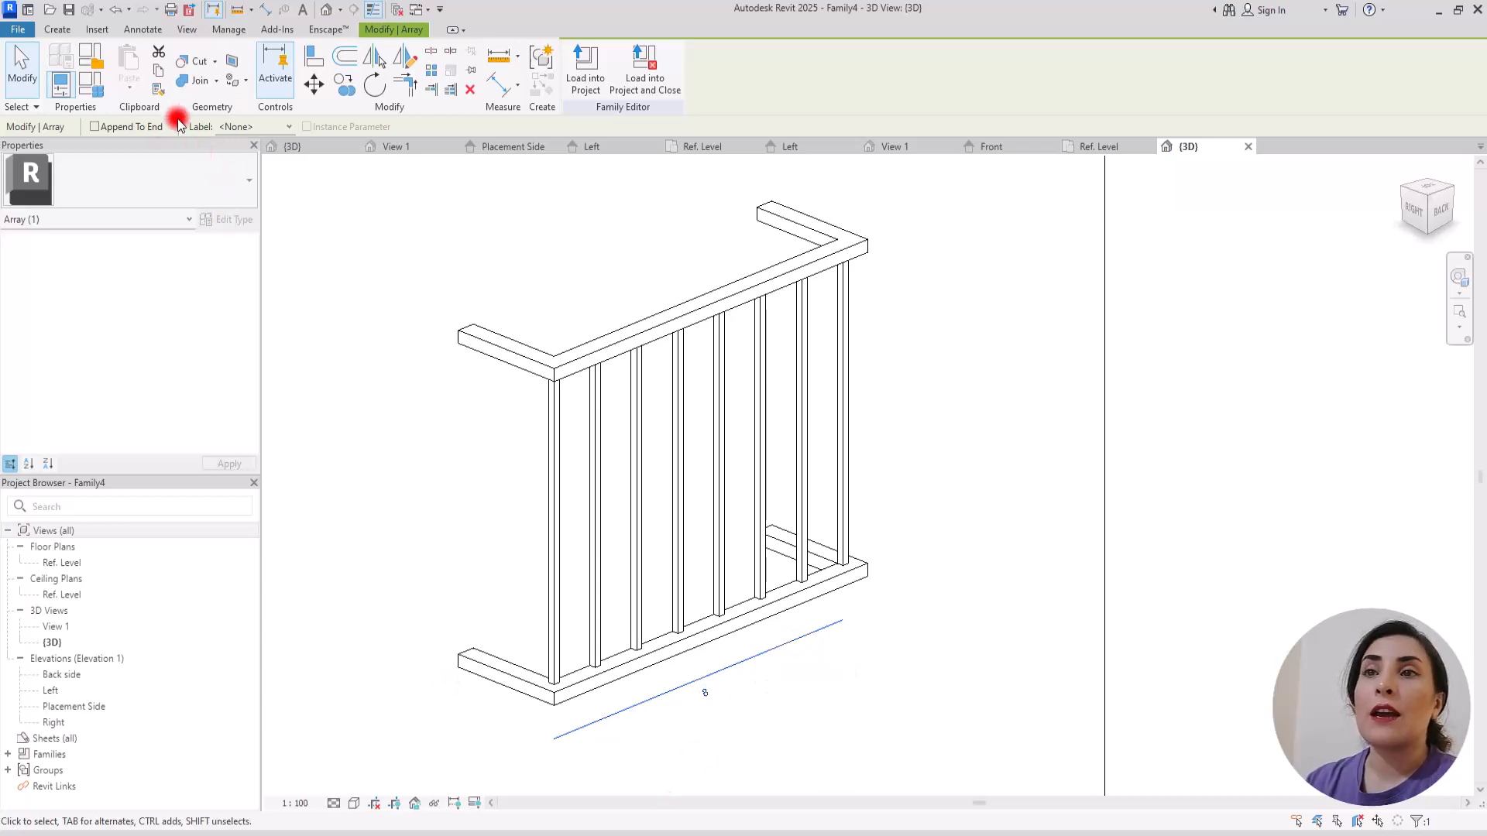
pyautogui.click(287, 127)
pyautogui.click(246, 152)
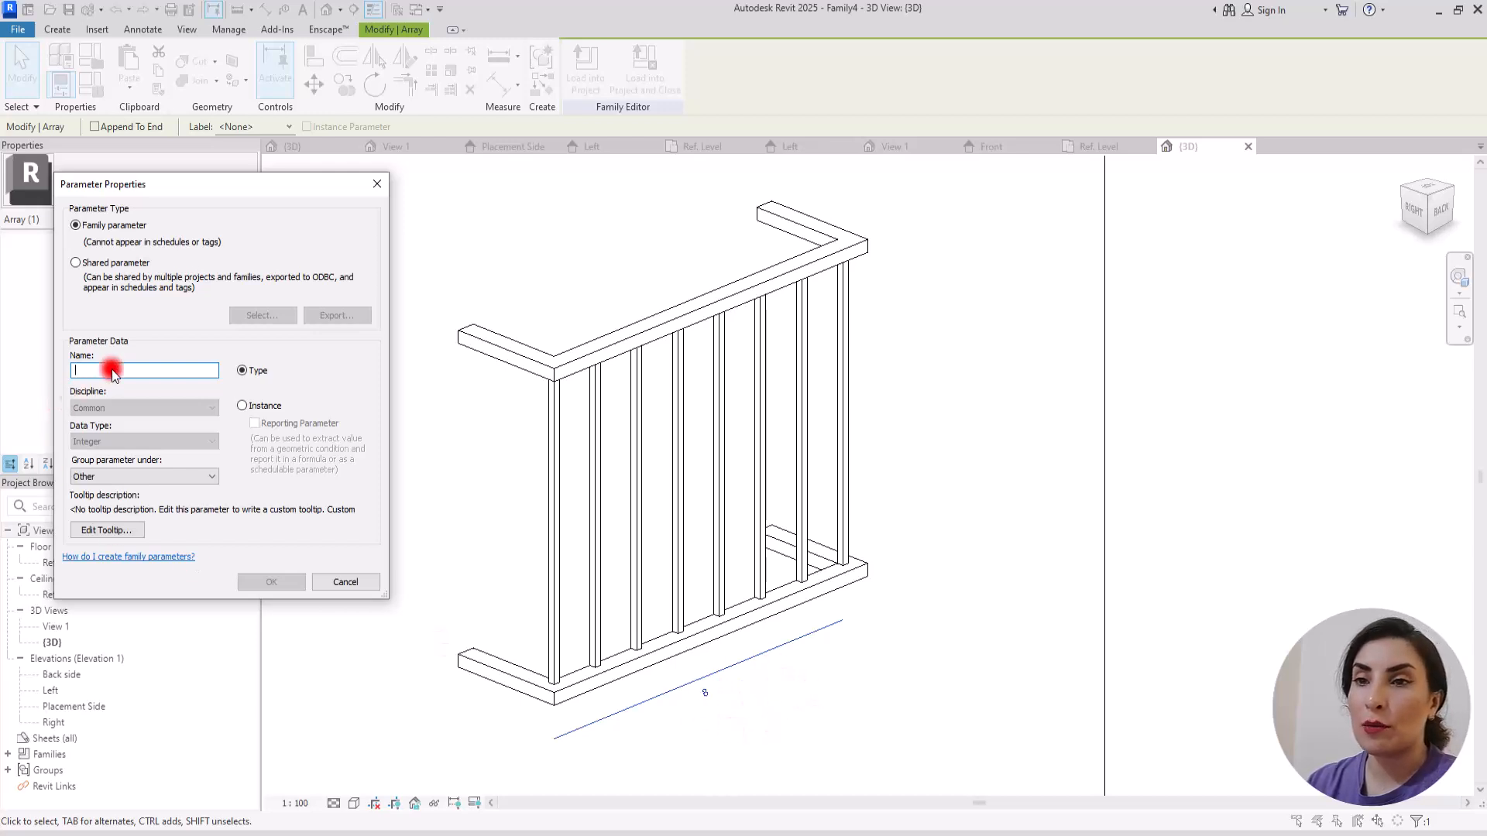
pyautogui.write('railin')
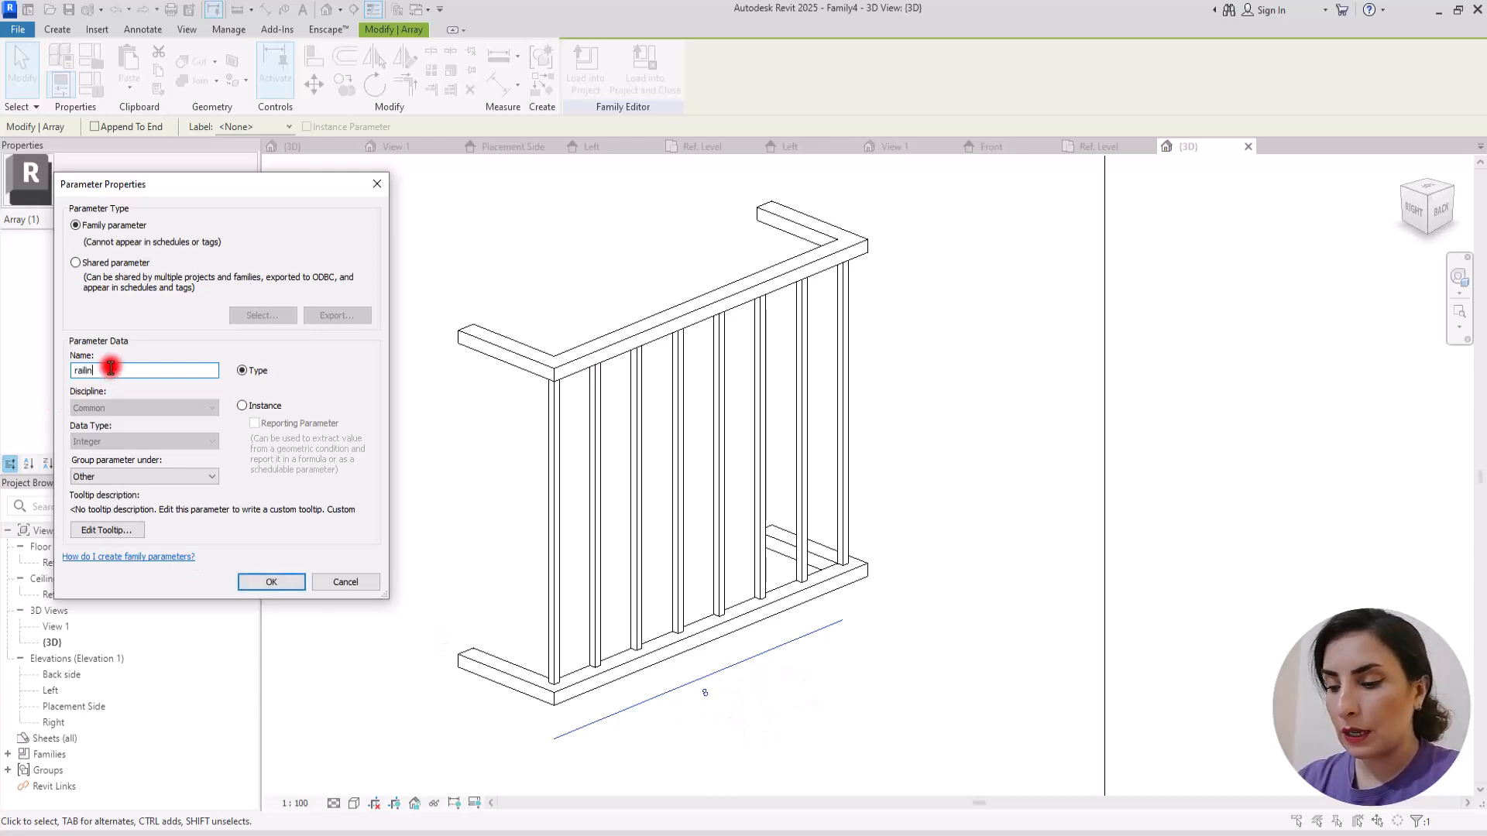
pyautogui.write('g')
pyautogui.click(288, 582)
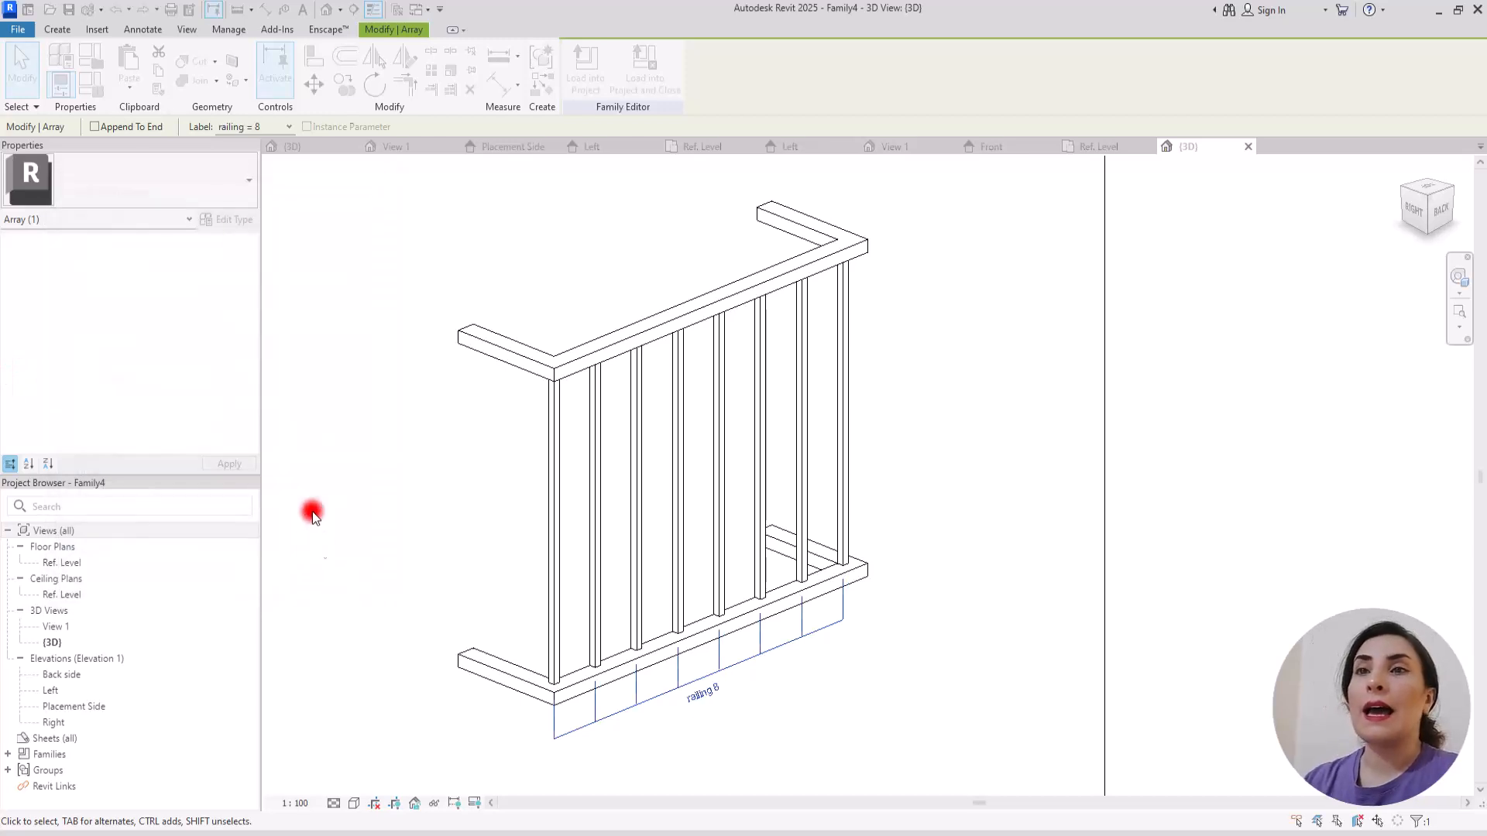
# Step: In the family types, give the railing parameter the formula L / 10 cm and reopen that formula for editing
pyautogui.click(91, 81)
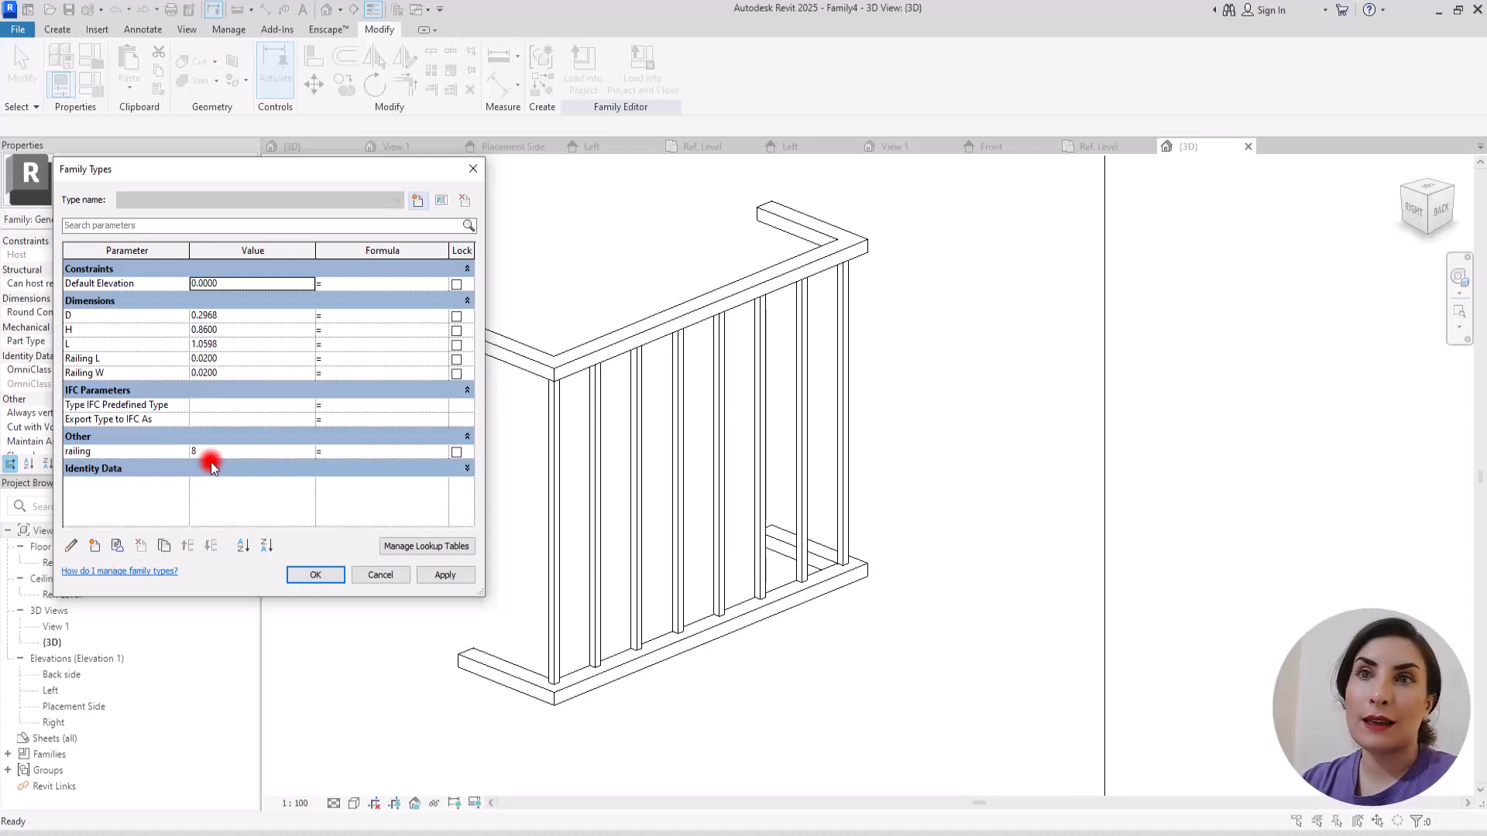
pyautogui.click(325, 457)
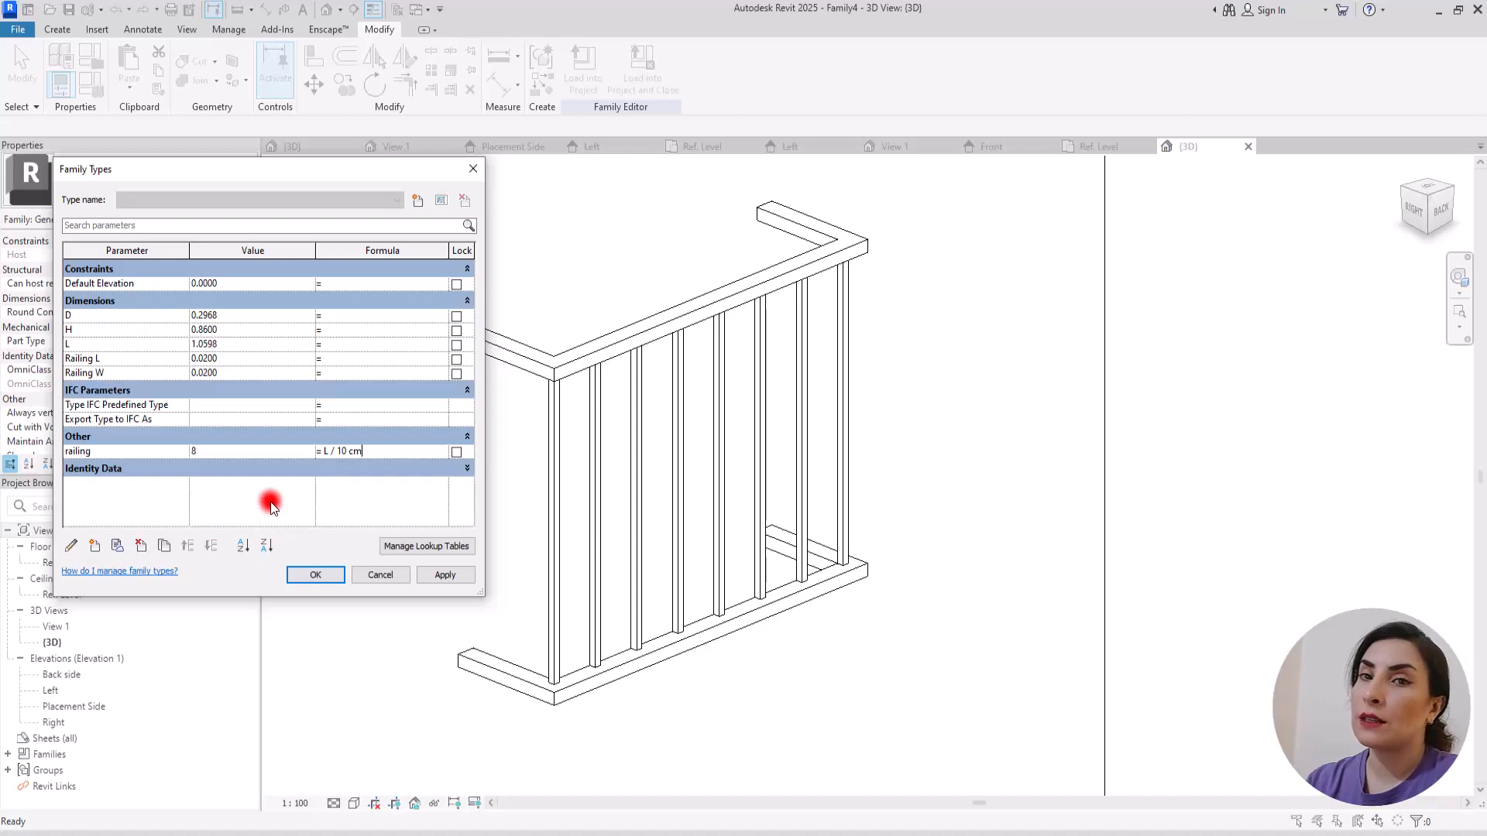
pyautogui.press('Return')
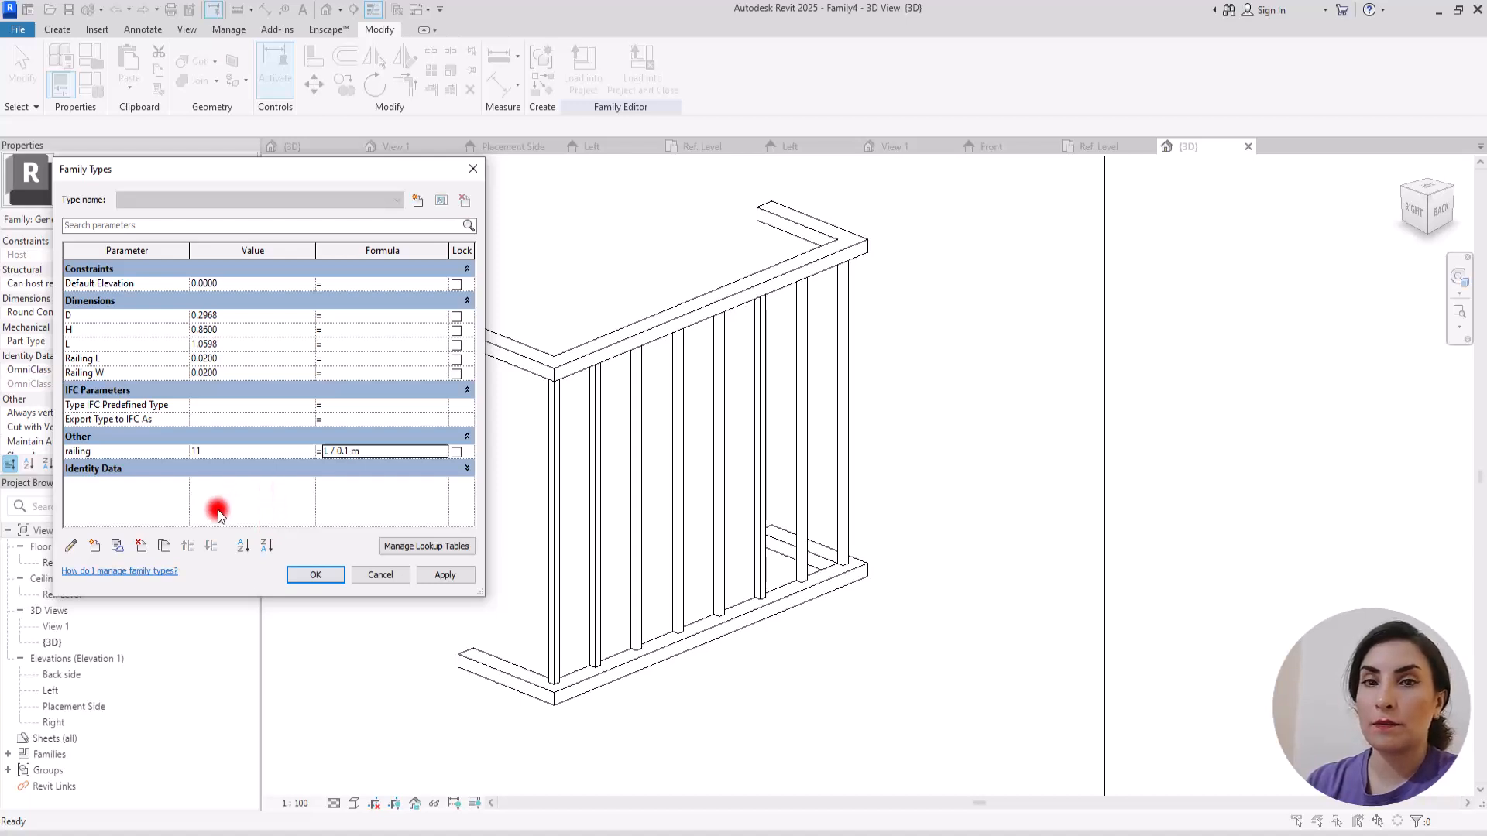
pyautogui.moveTo(378, 452); pyautogui.dragTo(284, 449)
pyautogui.click(361, 454)
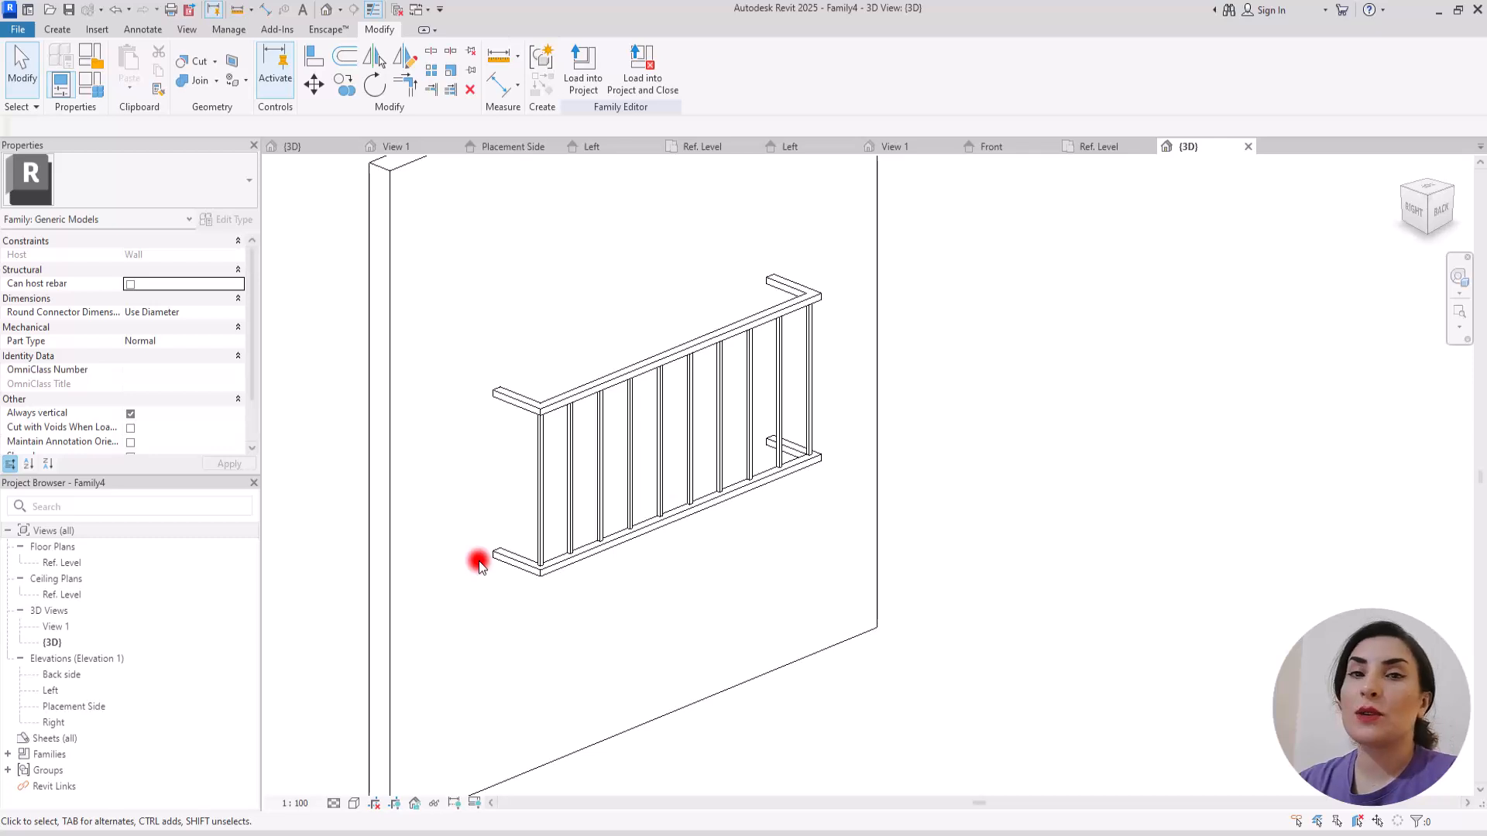
# Step: Associate the material of both the upper and lower rail sweeps with a new type-based family parameter named Material
pyautogui.click(515, 571)
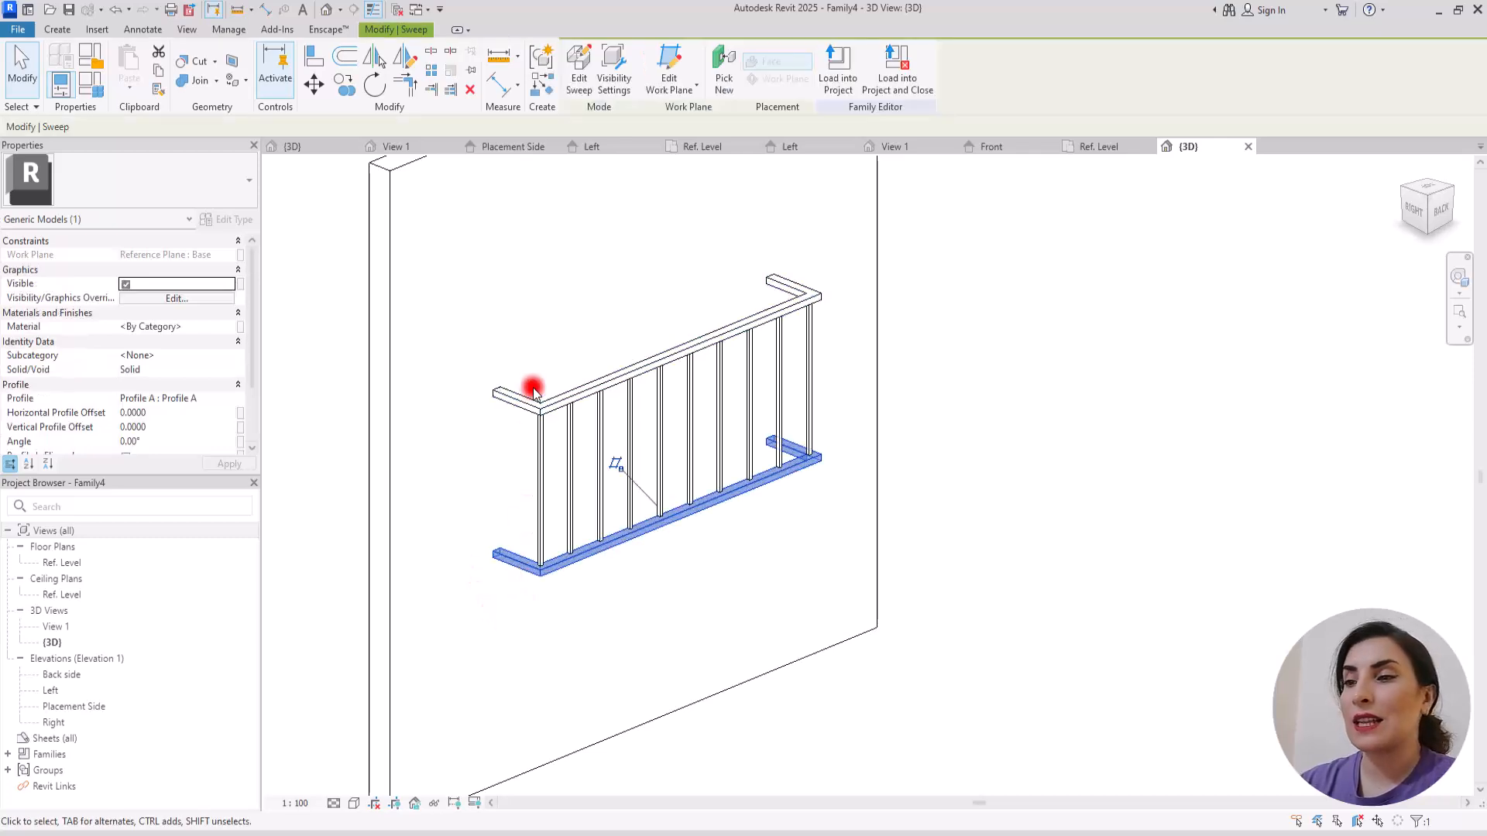
pyautogui.keyDown('ctrl'); pyautogui.click(514, 404); pyautogui.keyUp('ctrl')
pyautogui.click(240, 326)
pyautogui.click(629, 520)
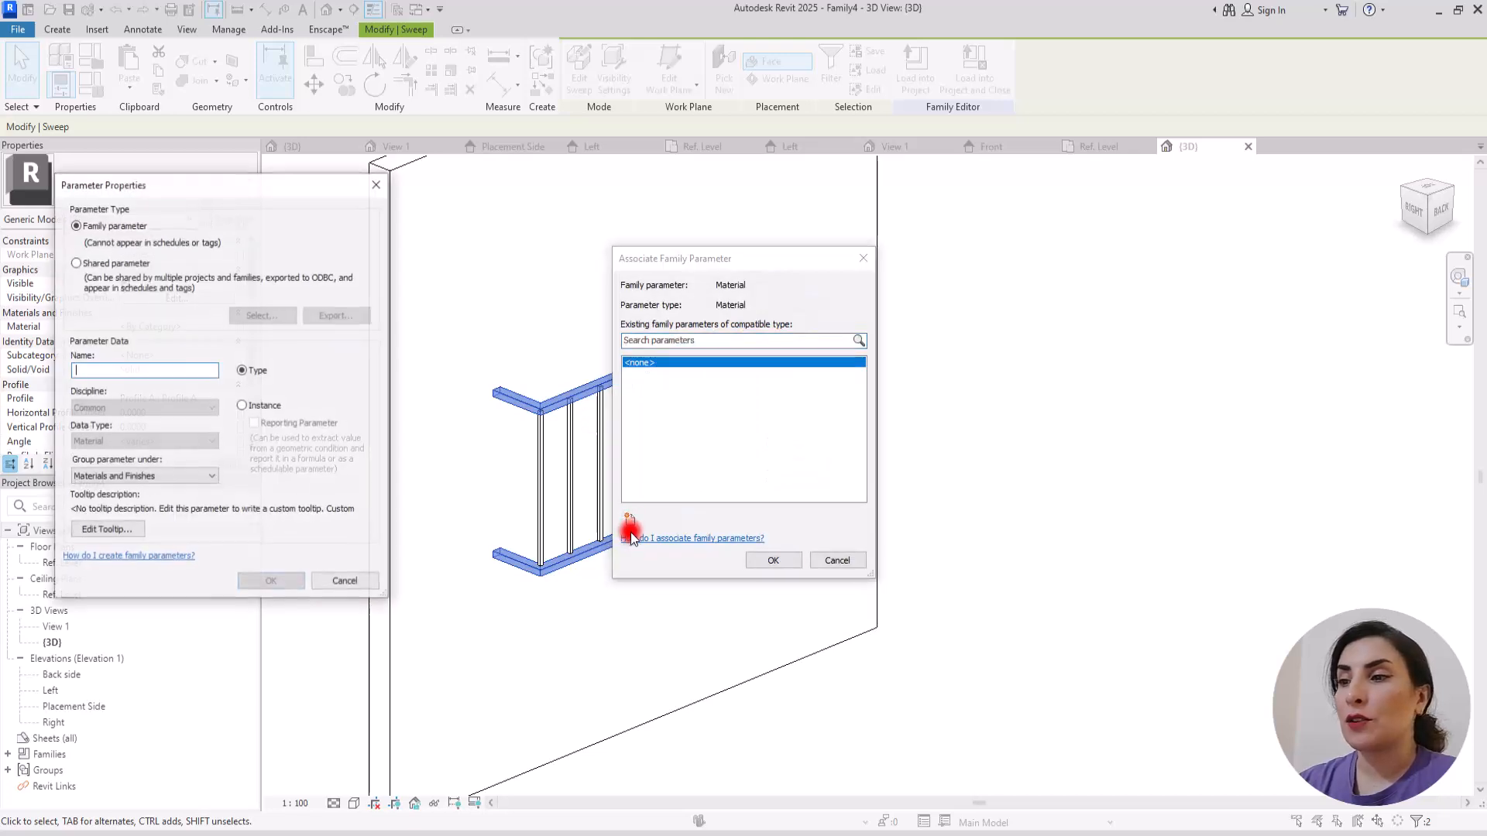
pyautogui.write('Material')
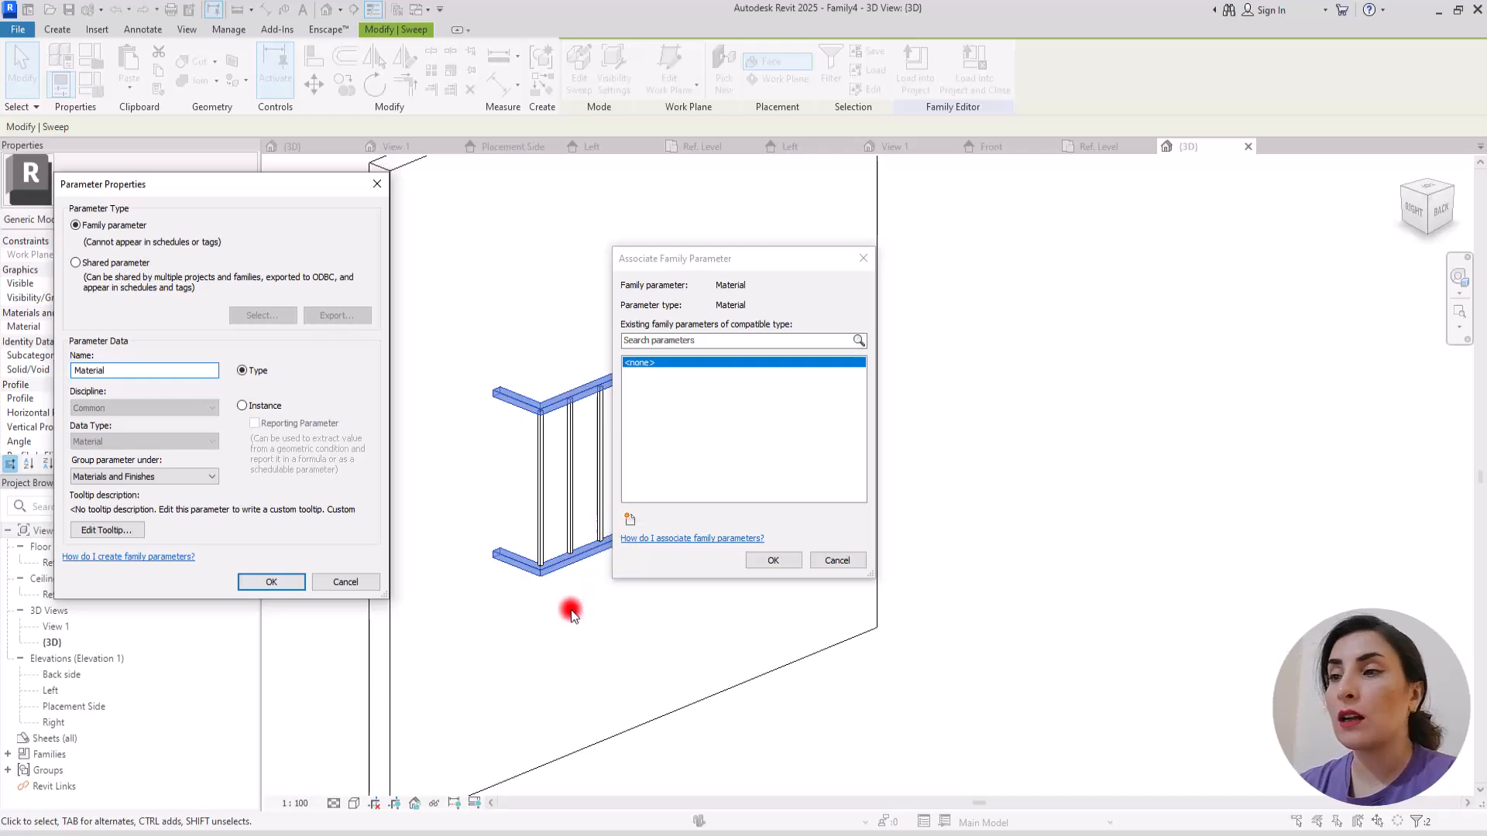
pyautogui.click(287, 582)
pyautogui.click(774, 559)
pyautogui.click(630, 637)
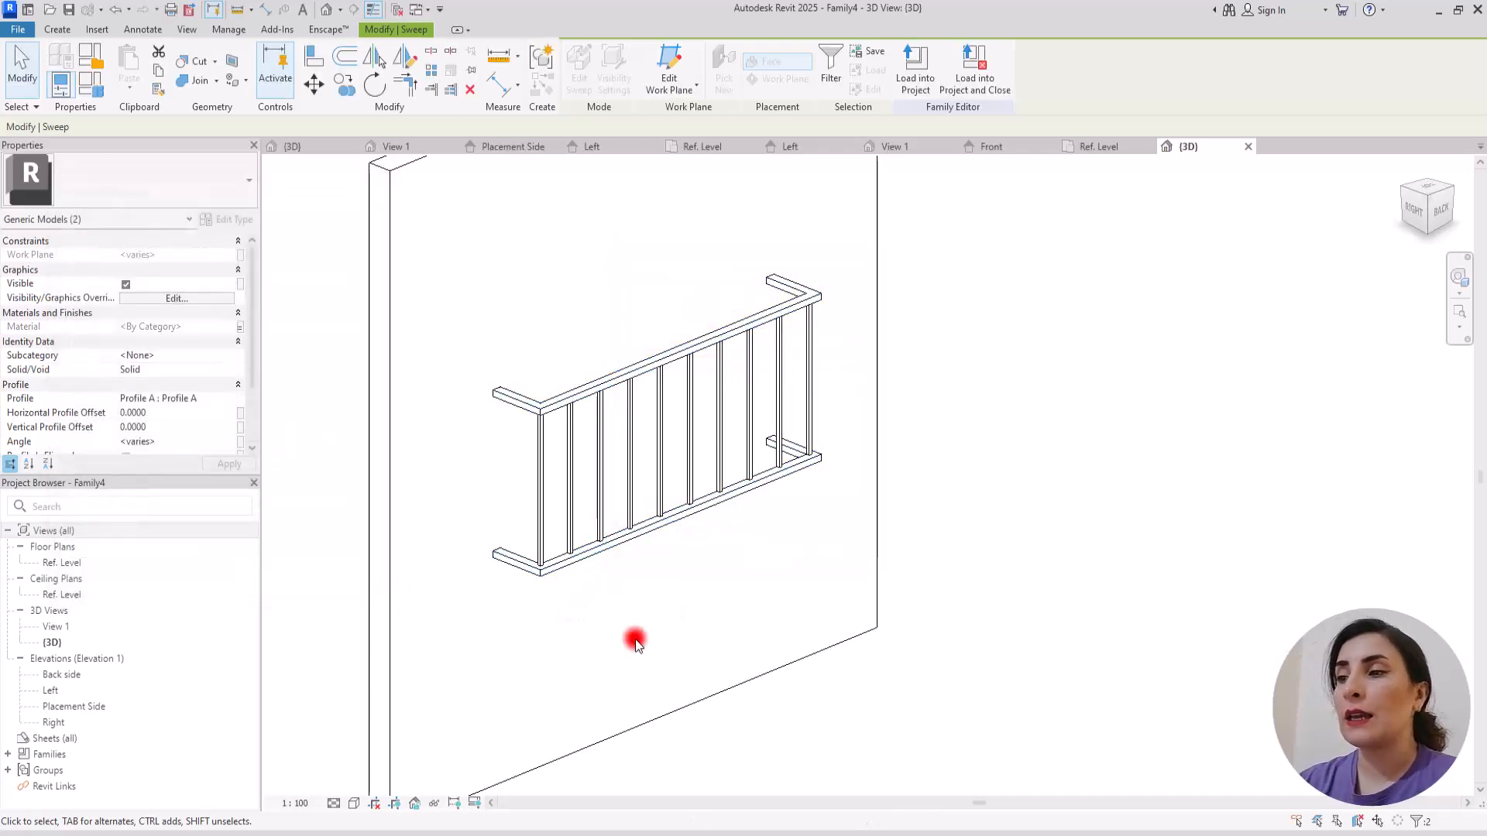
# Step: Edit the baluster array group, associate the nested baluster's Material type property with the Material family parameter, and finish the group
pyautogui.click(540, 453)
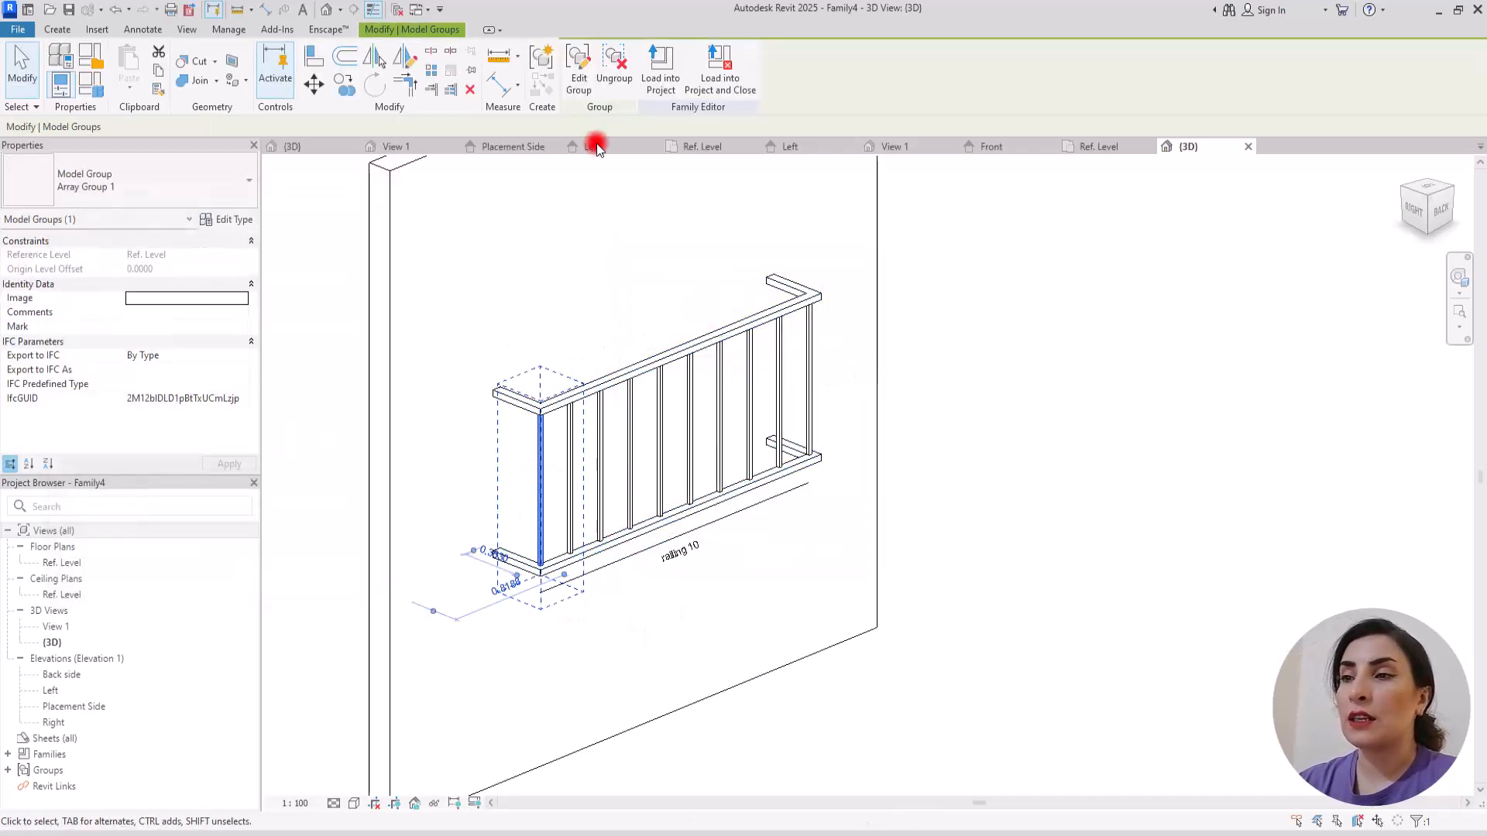
pyautogui.click(577, 62)
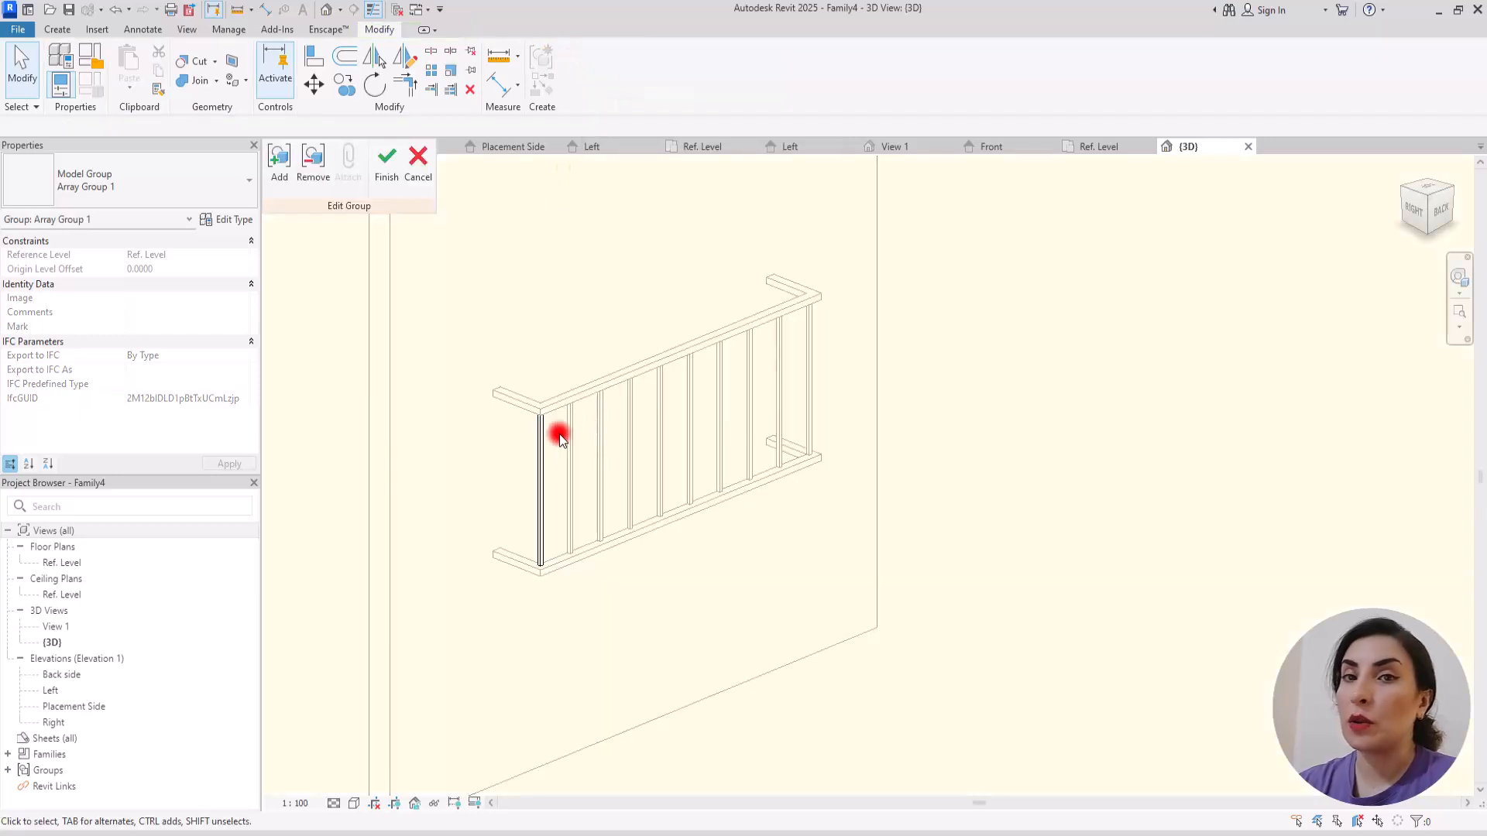
pyautogui.click(541, 449)
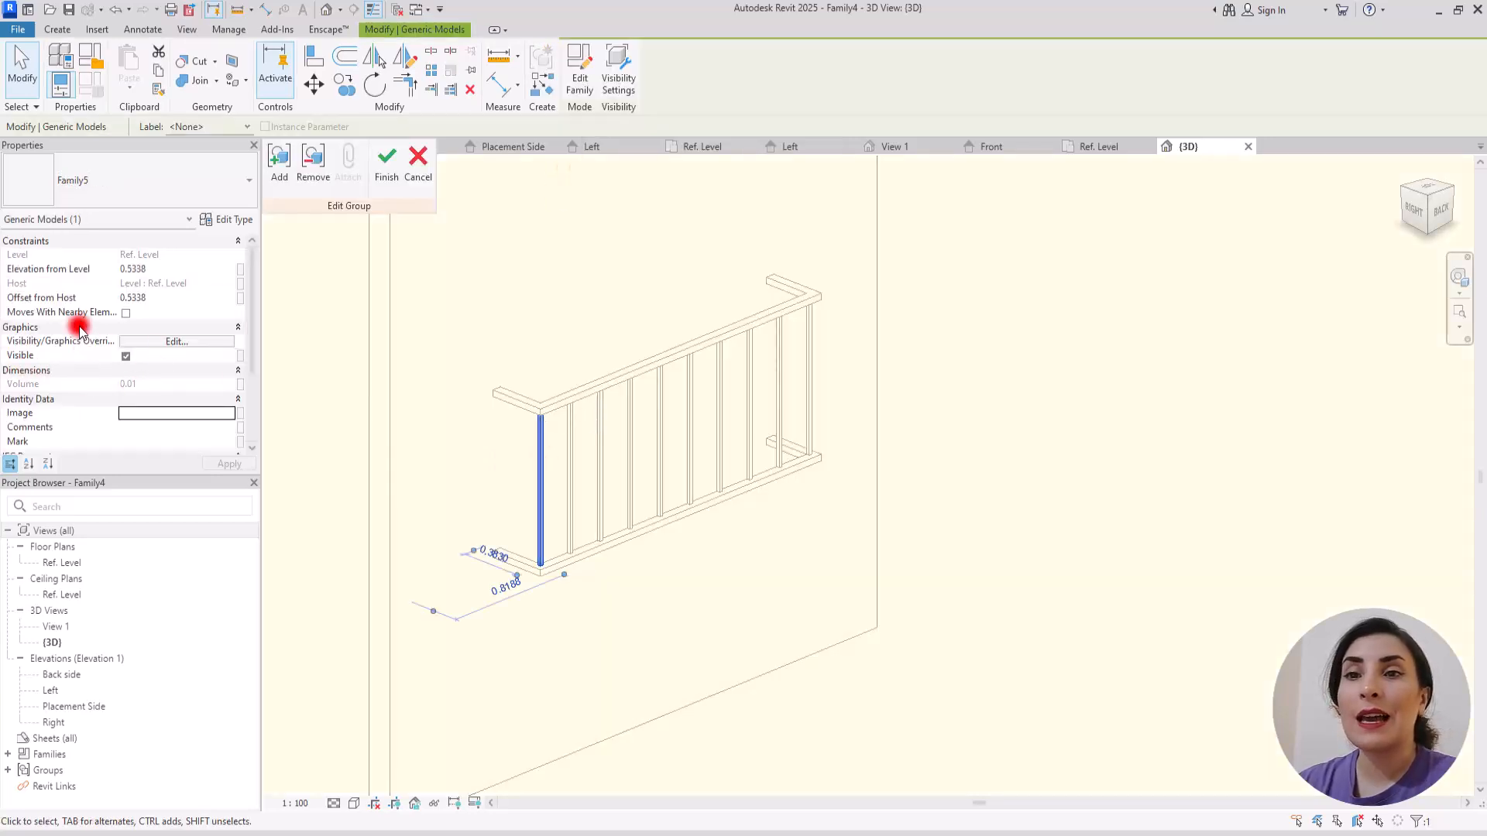
pyautogui.click(213, 220)
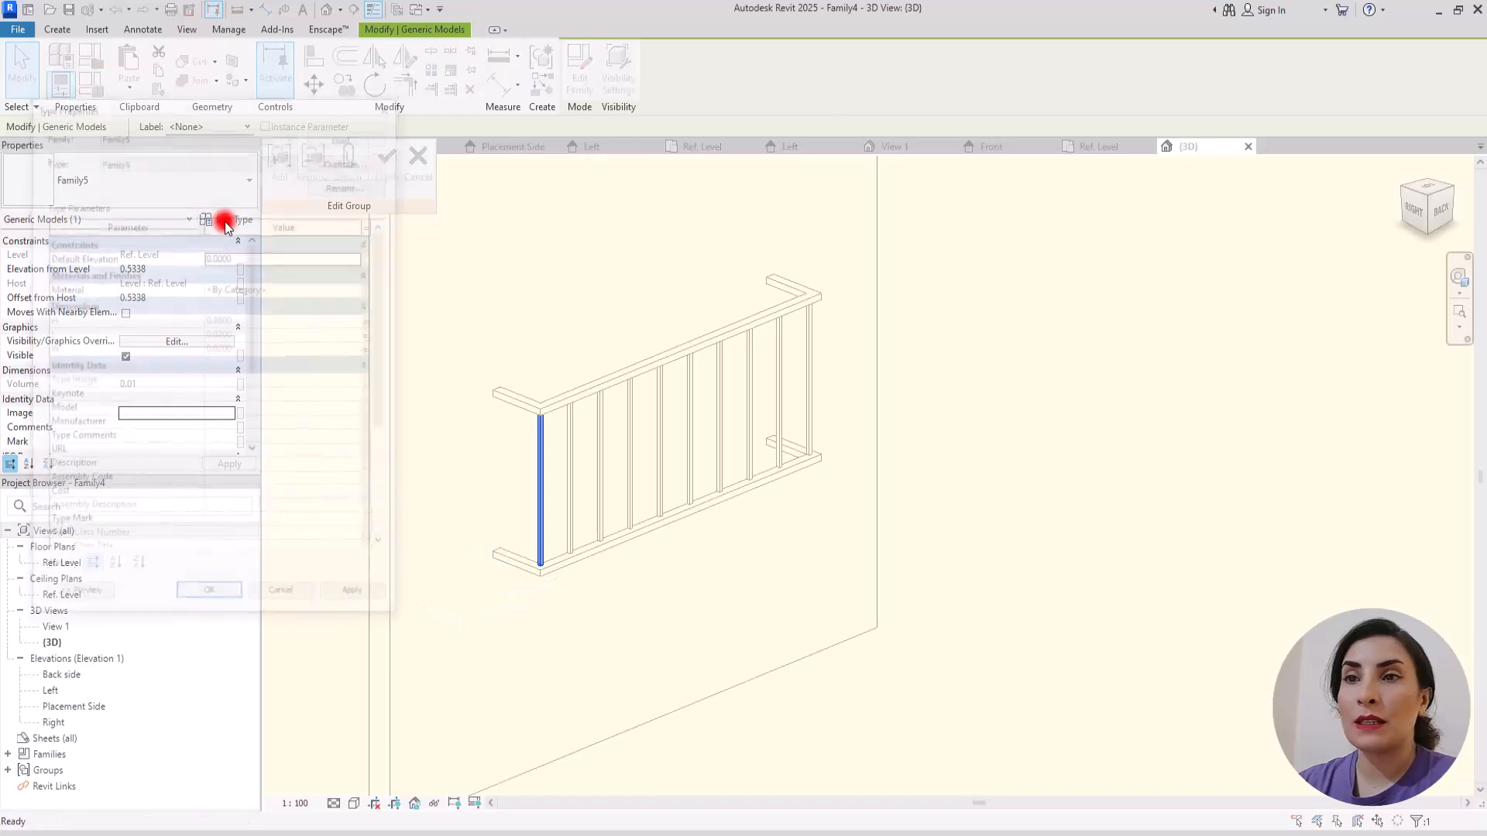
pyautogui.click(372, 291)
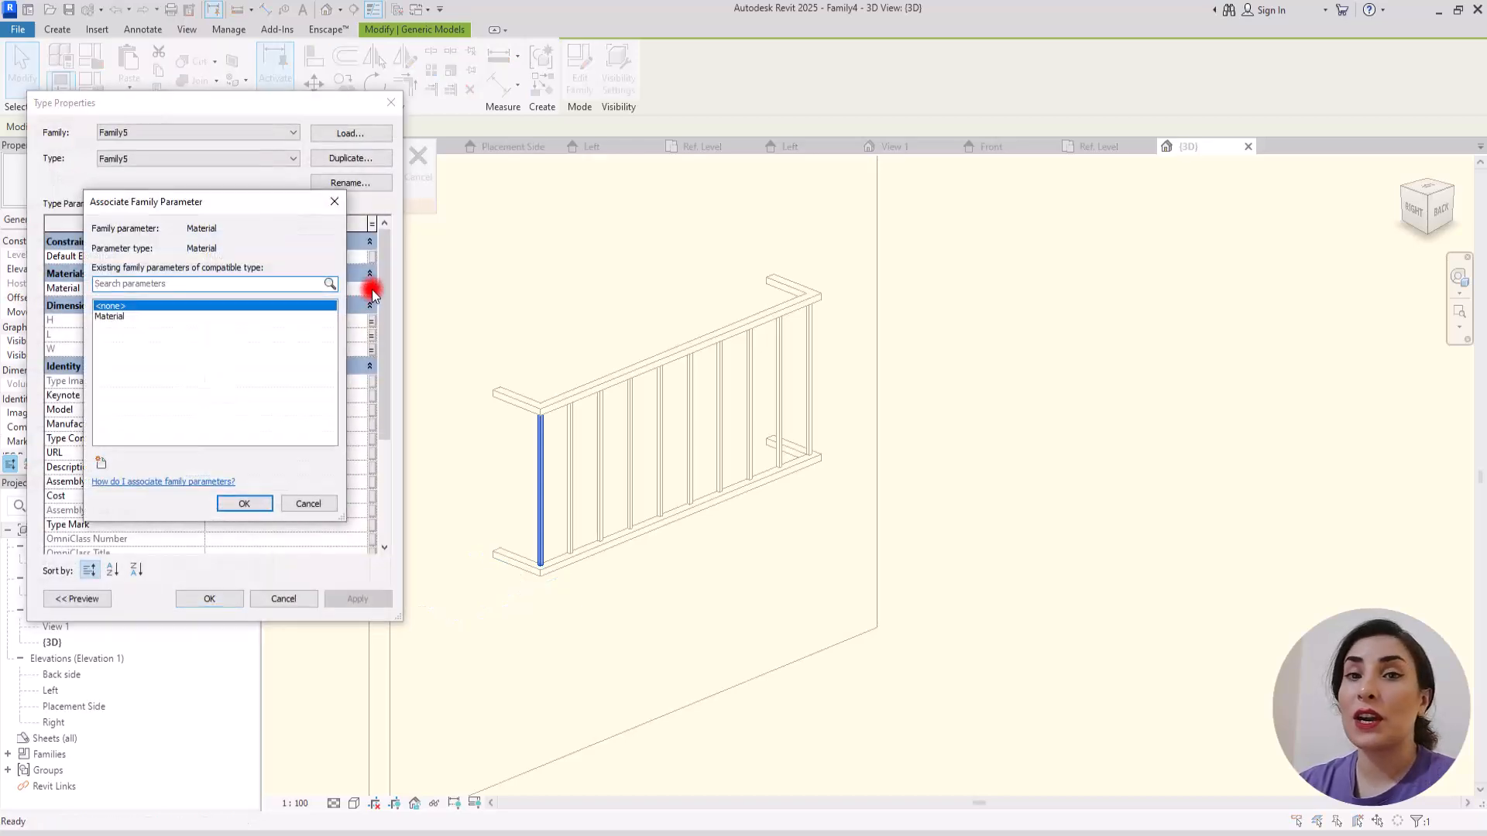
pyautogui.click(109, 316)
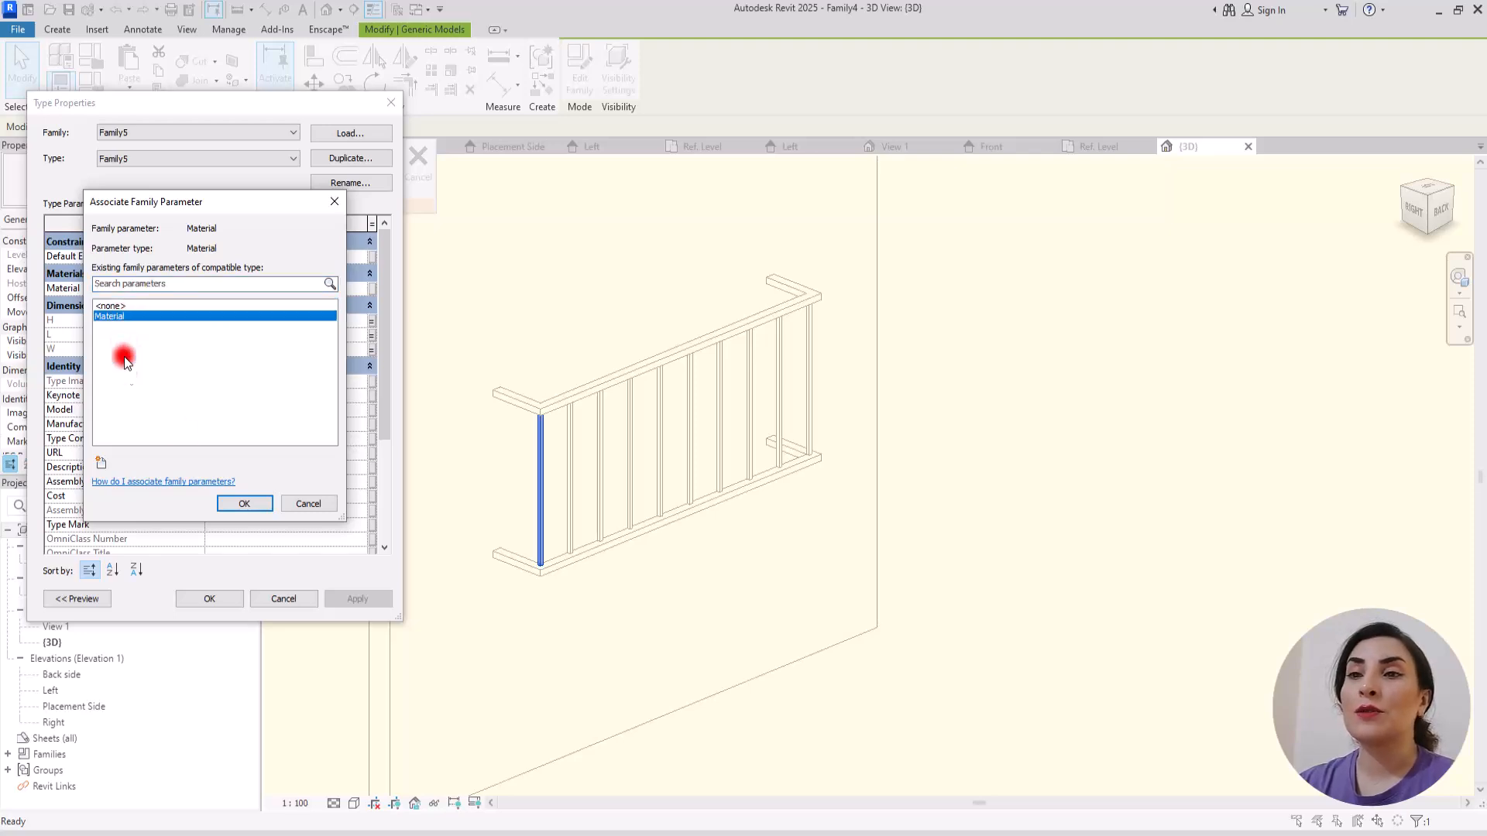
pyautogui.click(258, 503)
pyautogui.click(205, 599)
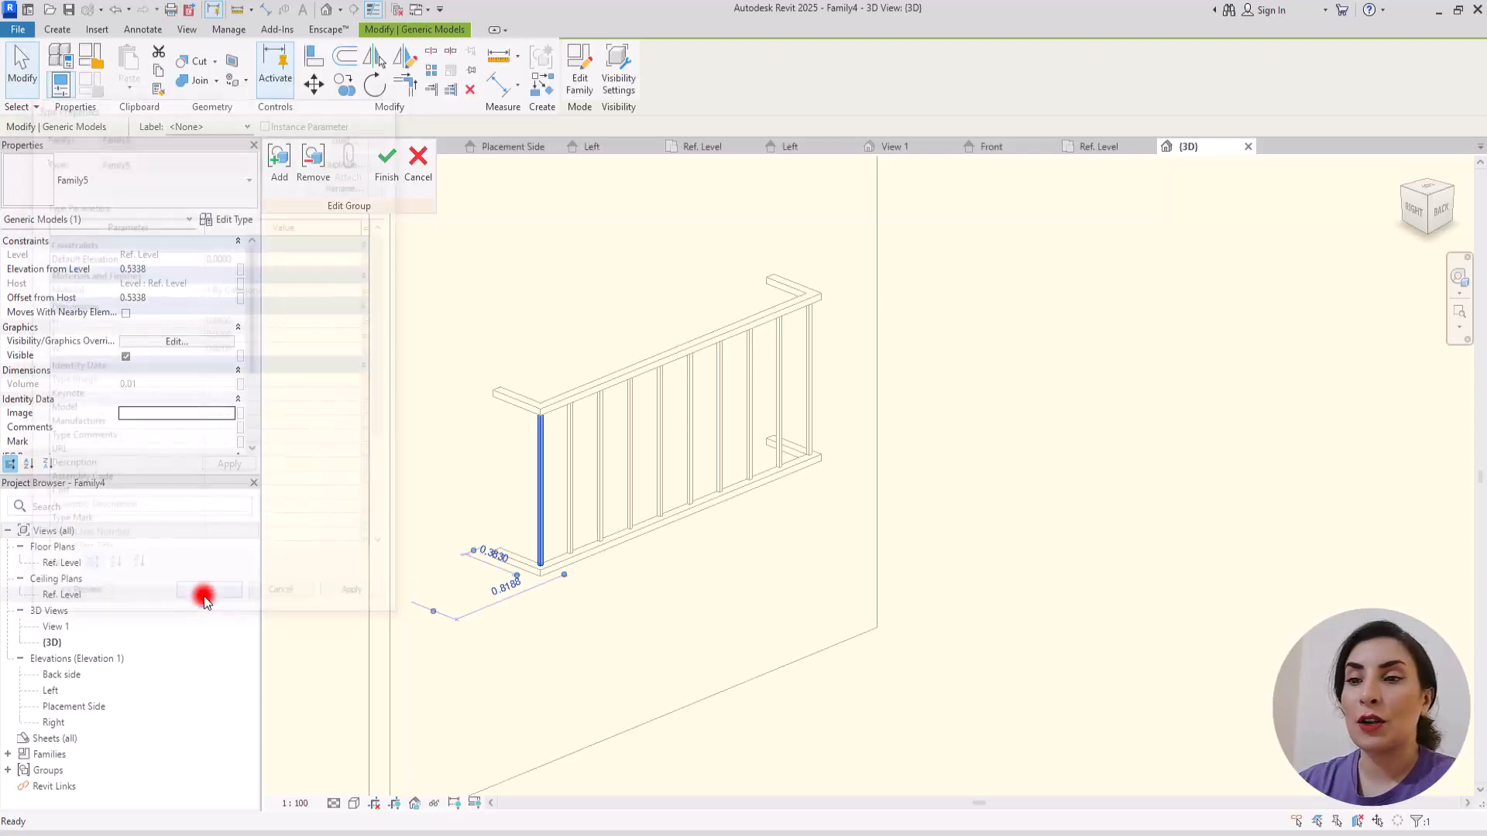
pyautogui.click(386, 159)
pyautogui.click(522, 300)
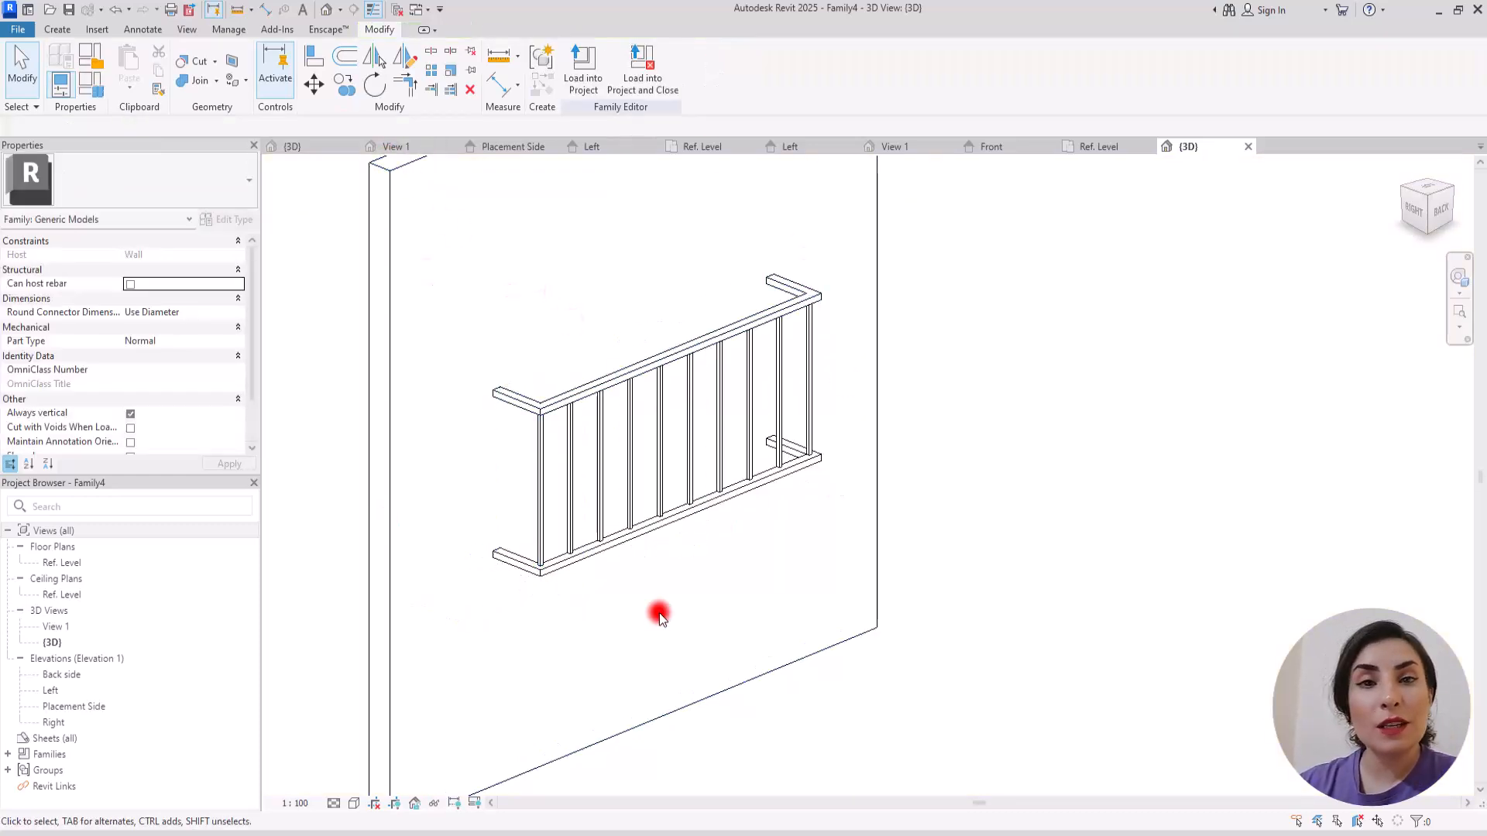
# Step: Load the Juliet balcony family into Project2 and place one railing on the wall between the two windows
pyautogui.click(21, 66)
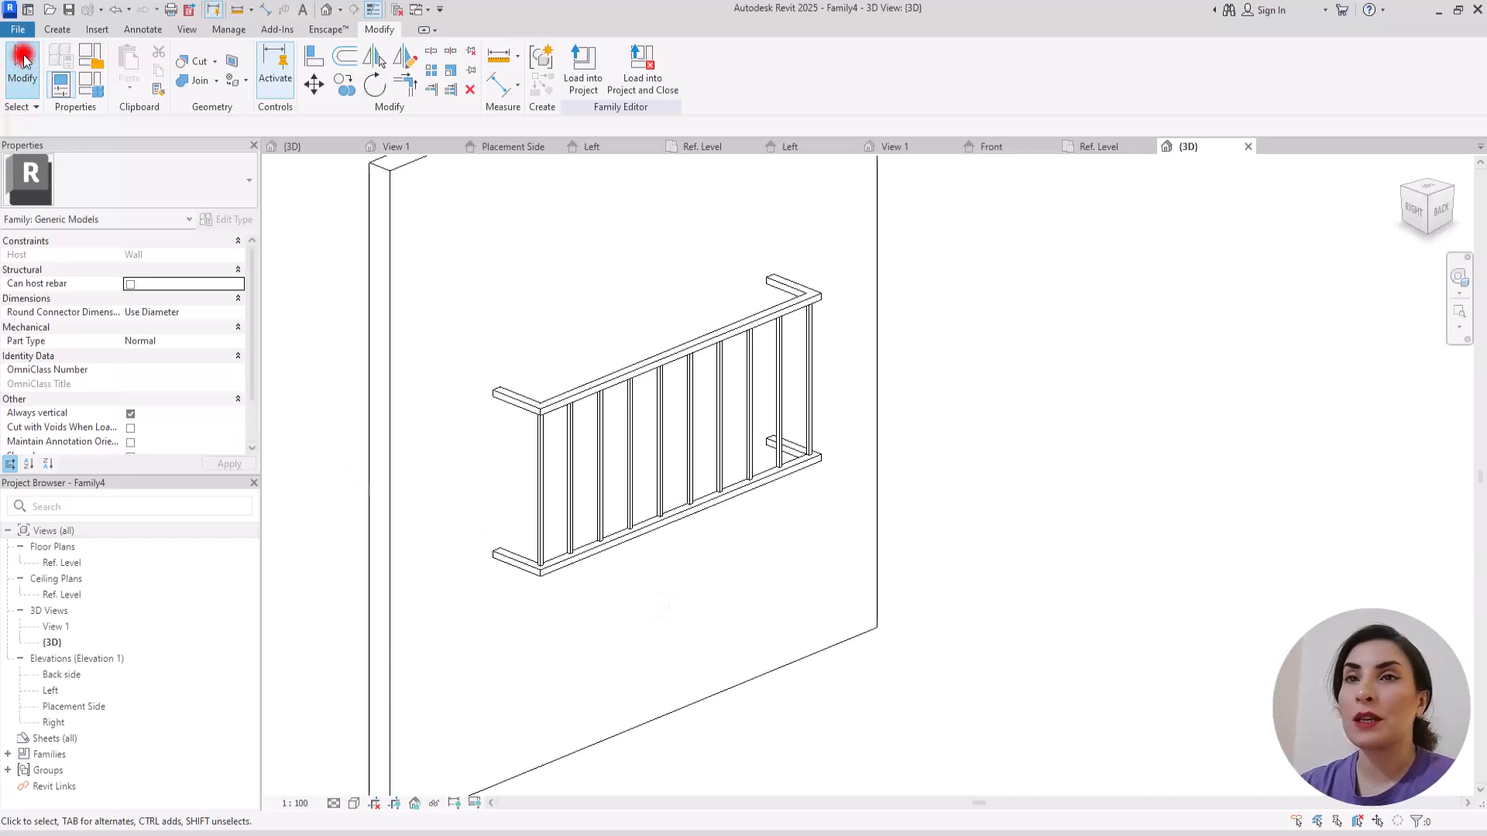
pyautogui.click(583, 64)
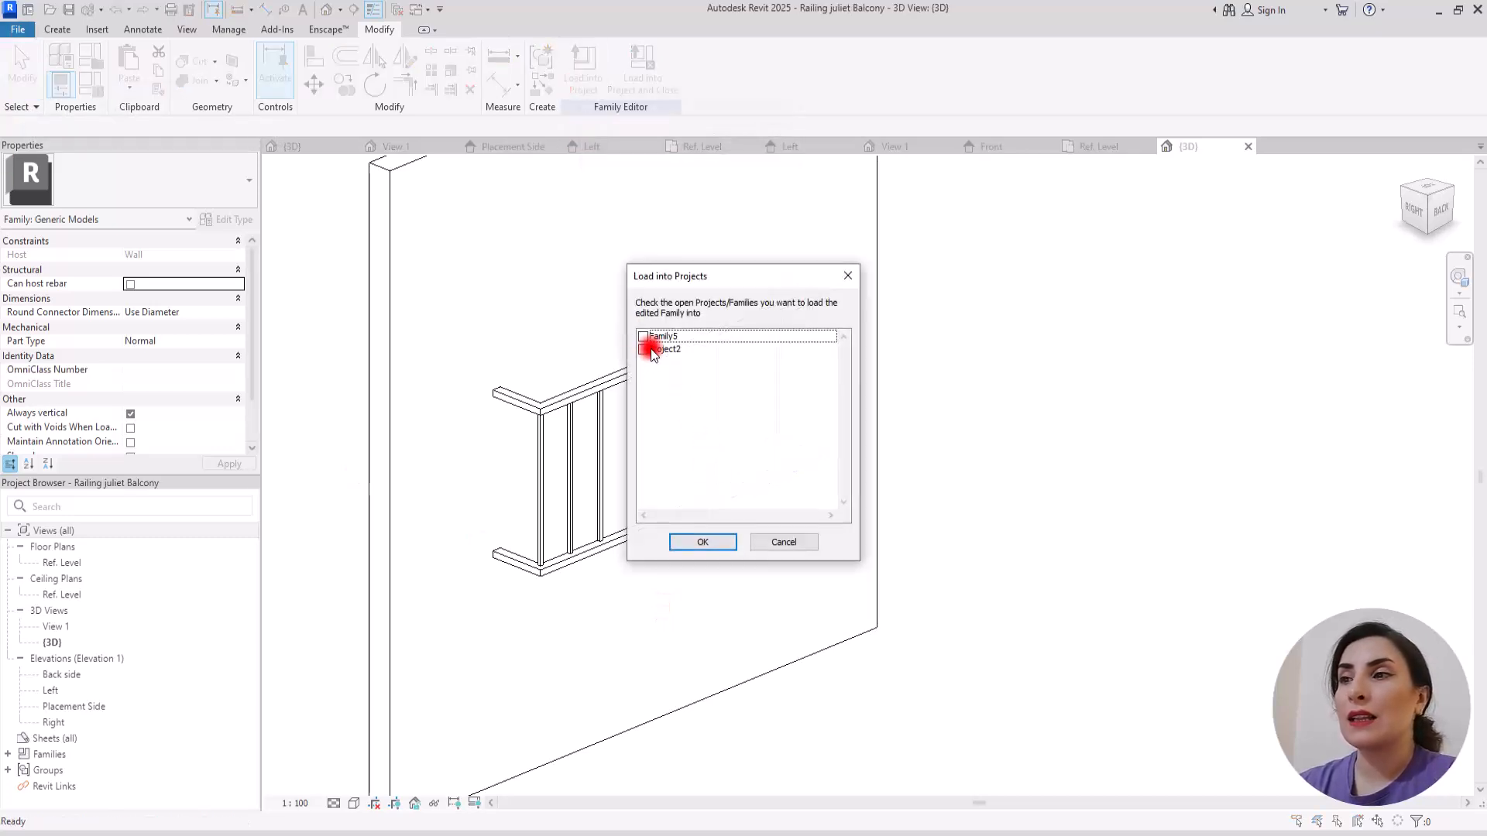
pyautogui.click(643, 350)
pyautogui.click(703, 542)
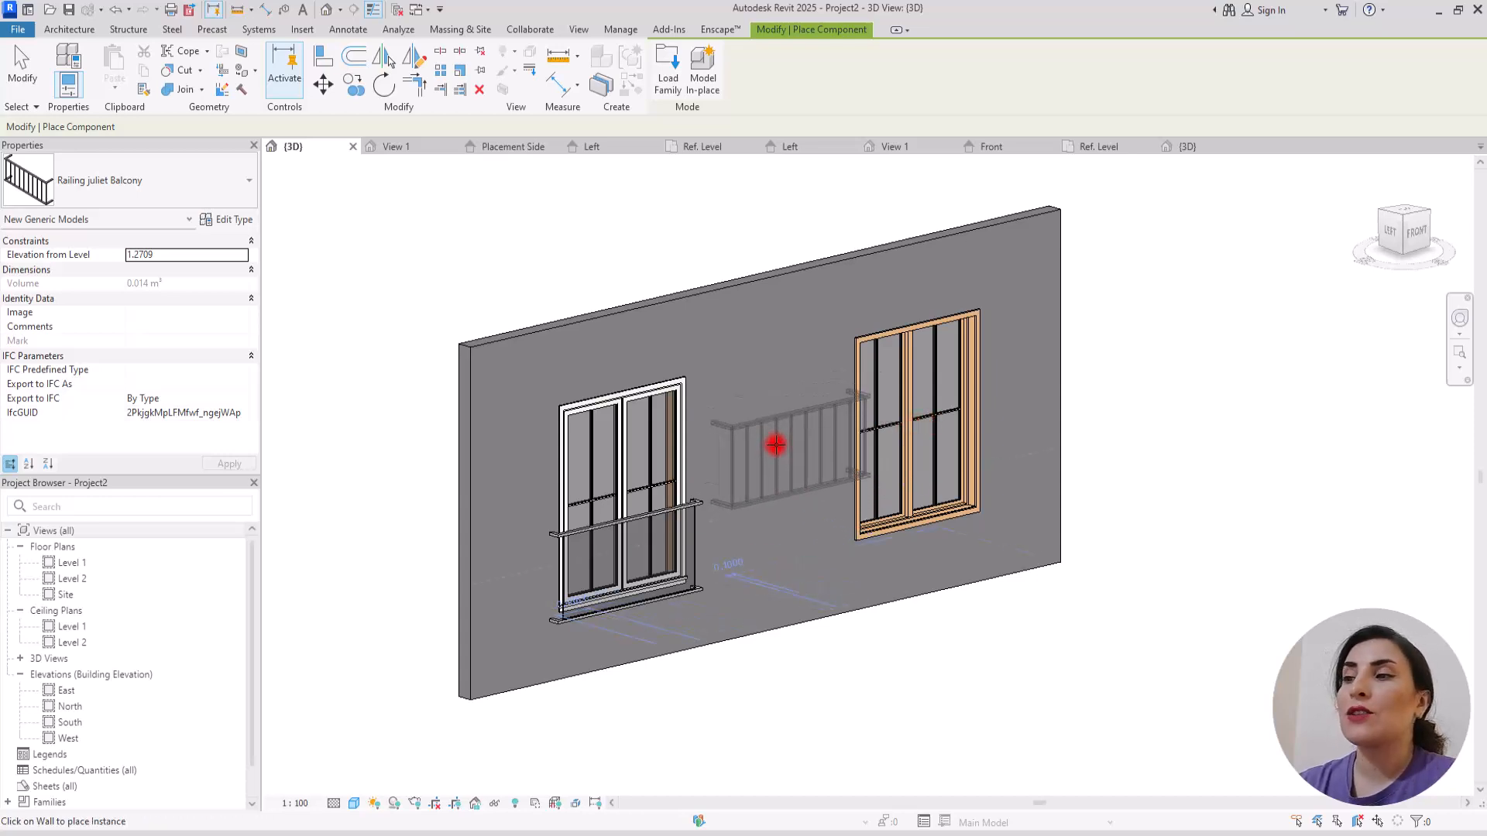
pyautogui.click(776, 444)
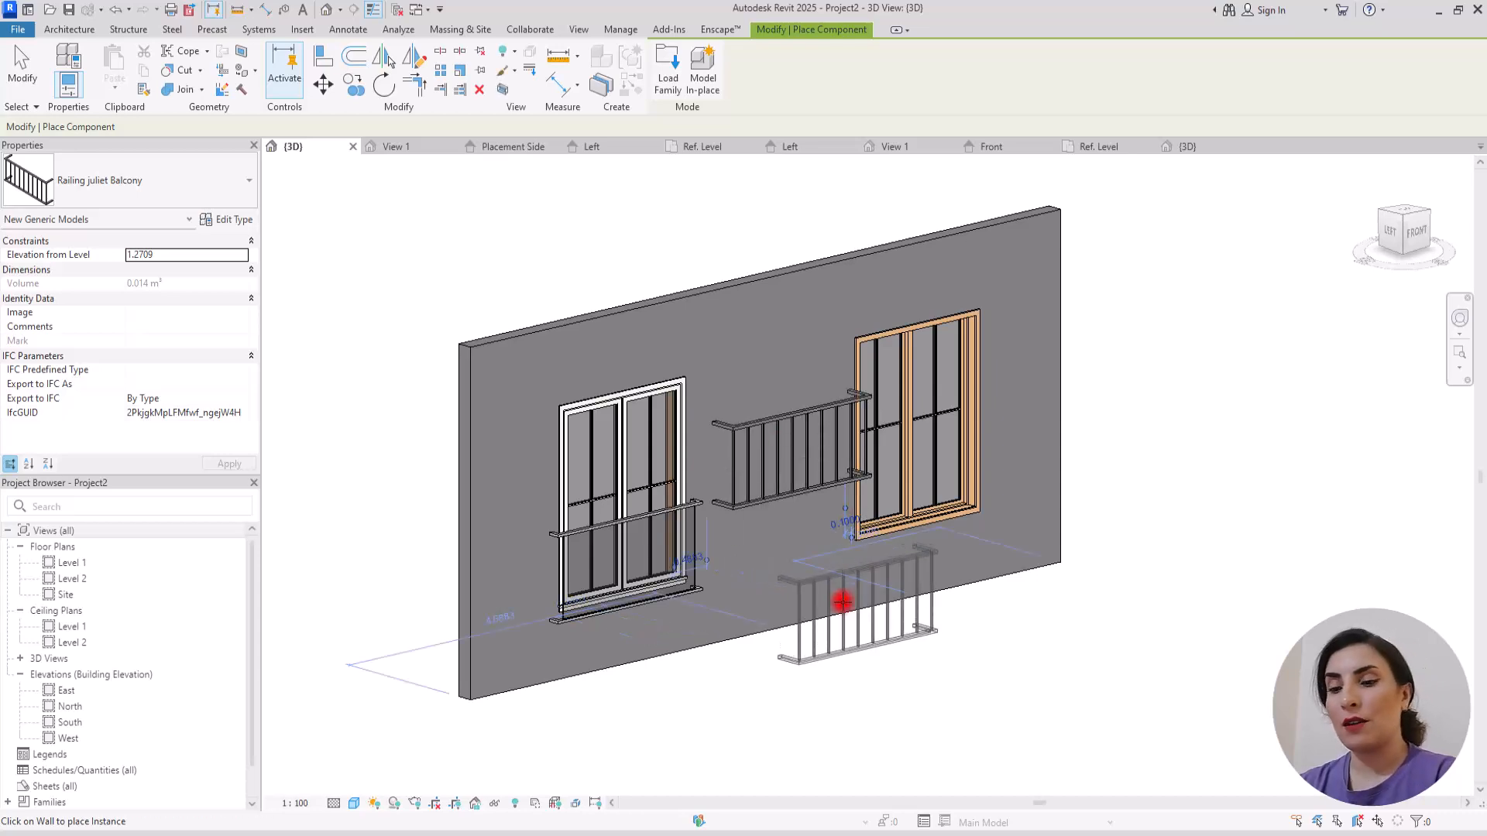
pyautogui.press('Escape')
pyautogui.press('Escape')
# Step: In the South elevation, move the placed railing across the lower part of the wood-framed window and return to the 3D view
pyautogui.click(806, 498)
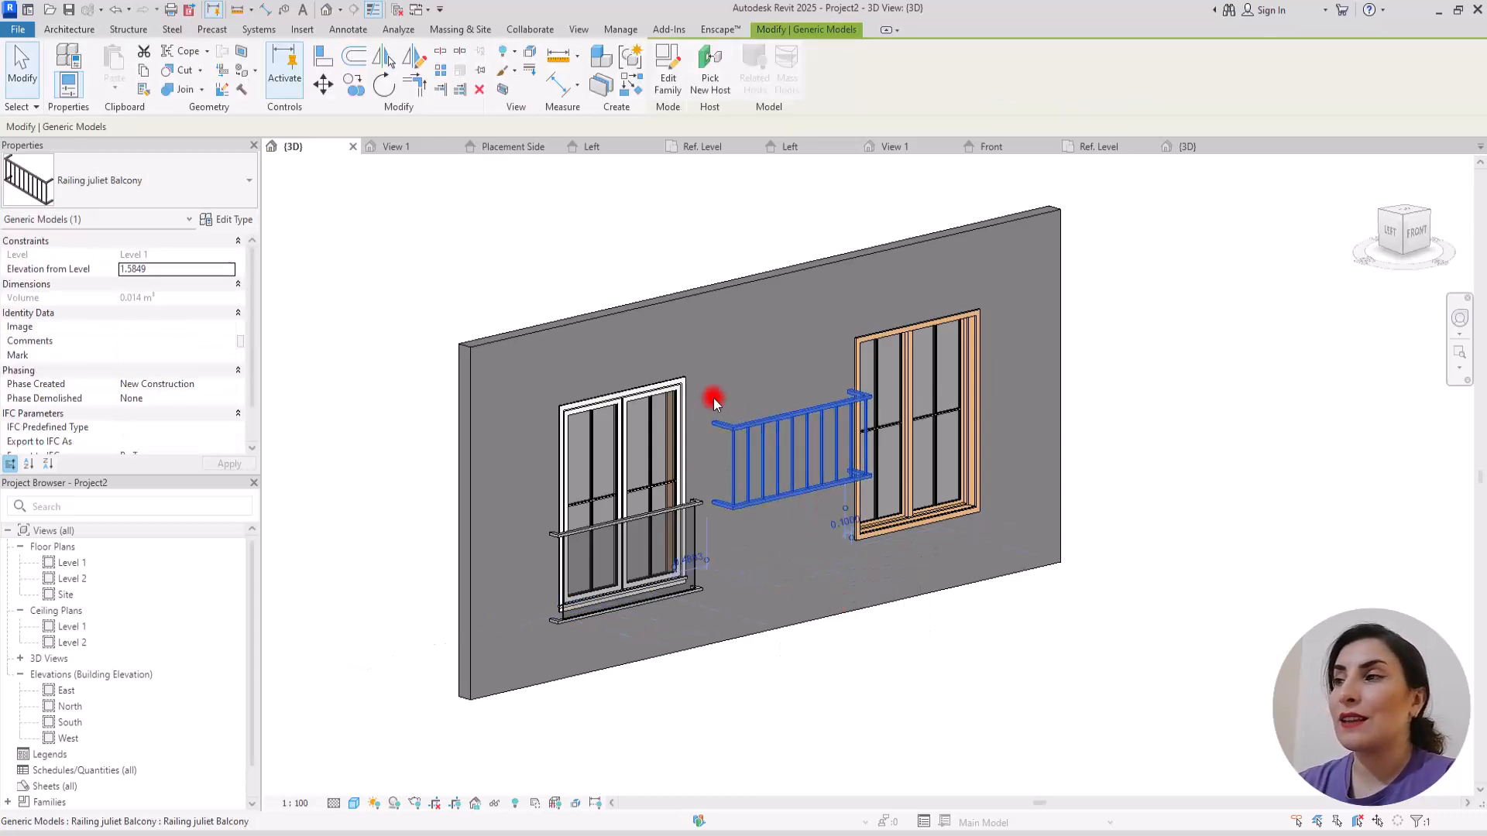
pyautogui.doubleClick(72, 721)
pyautogui.scroll(3, 797, 558)
pyautogui.moveTo(787, 498); pyautogui.dragTo(527, 399, button='middle')
pyautogui.moveTo(571, 475); pyautogui.dragTo(944, 636)
pyautogui.scroll(-3, 737, 531)
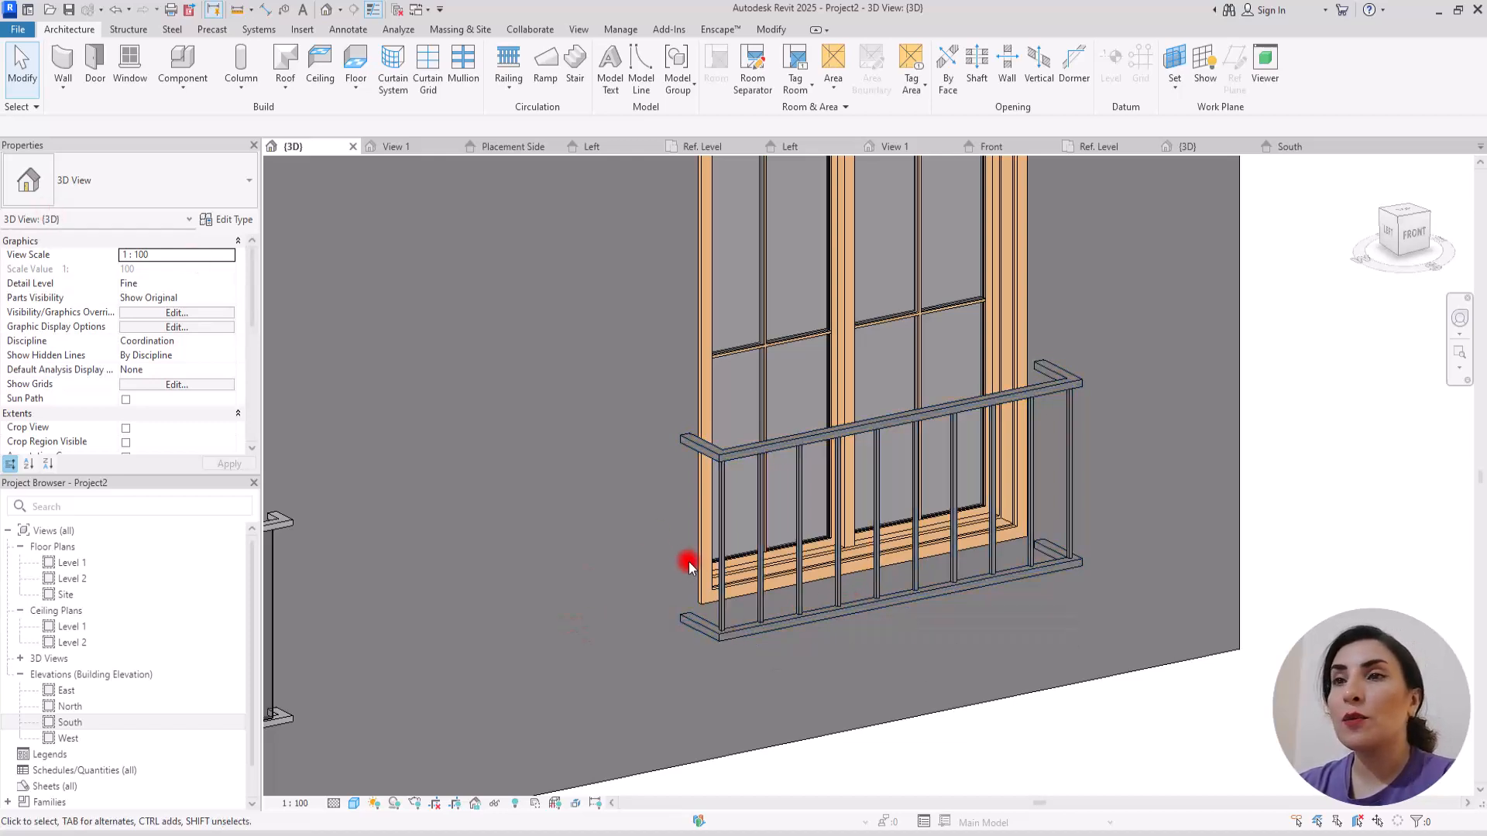
# Step: Open the railing's type properties and choose Iron, Ductile for its Material parameter
pyautogui.click(713, 620)
pyautogui.click(235, 220)
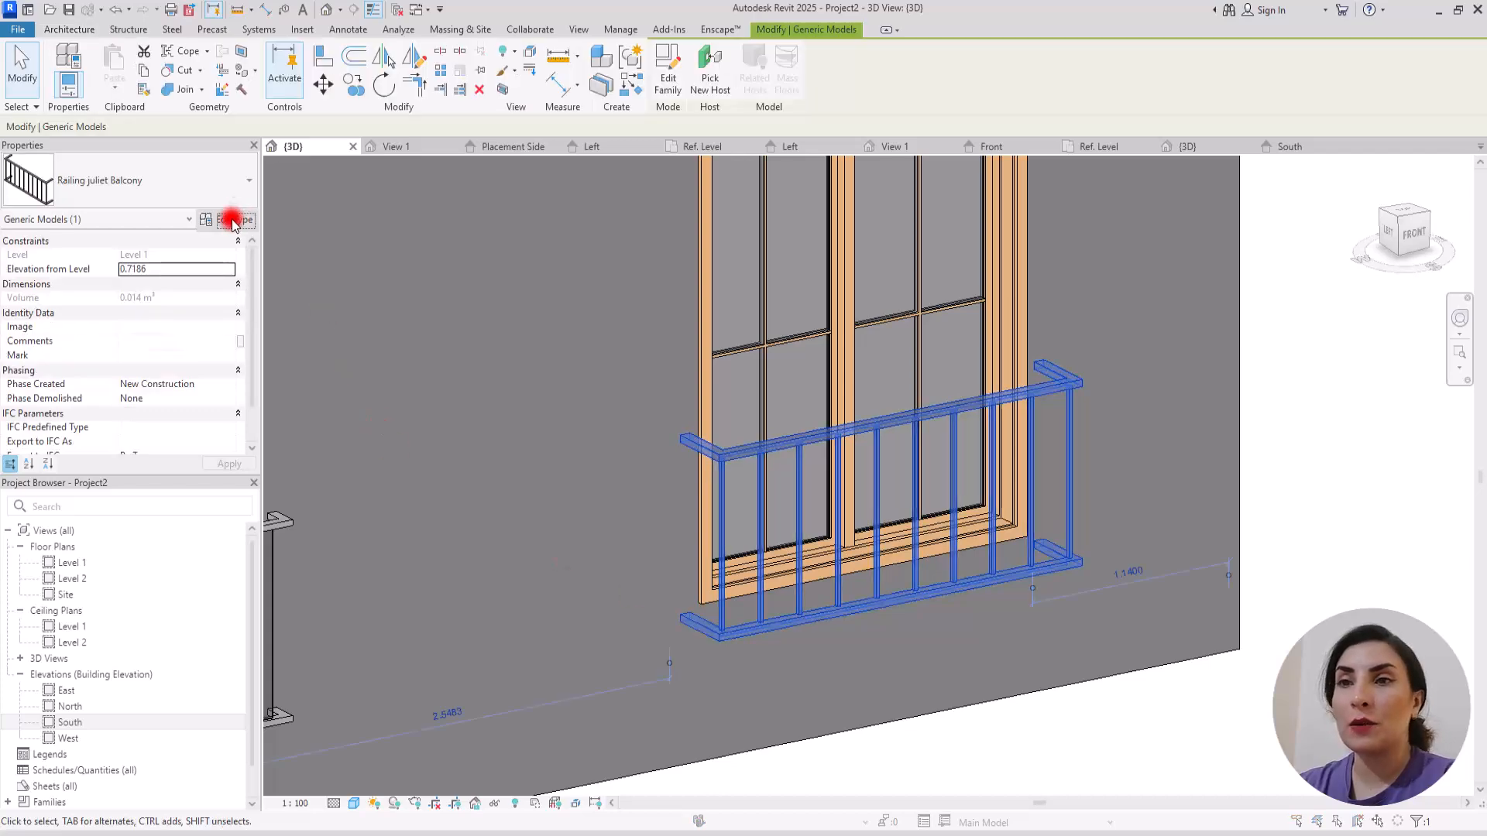
pyautogui.click(359, 288)
pyautogui.click(361, 288)
pyautogui.scroll(-1, 325, 380)
pyautogui.moveTo(455, 197); pyautogui.dragTo(458, 406)
pyautogui.click(287, 428)
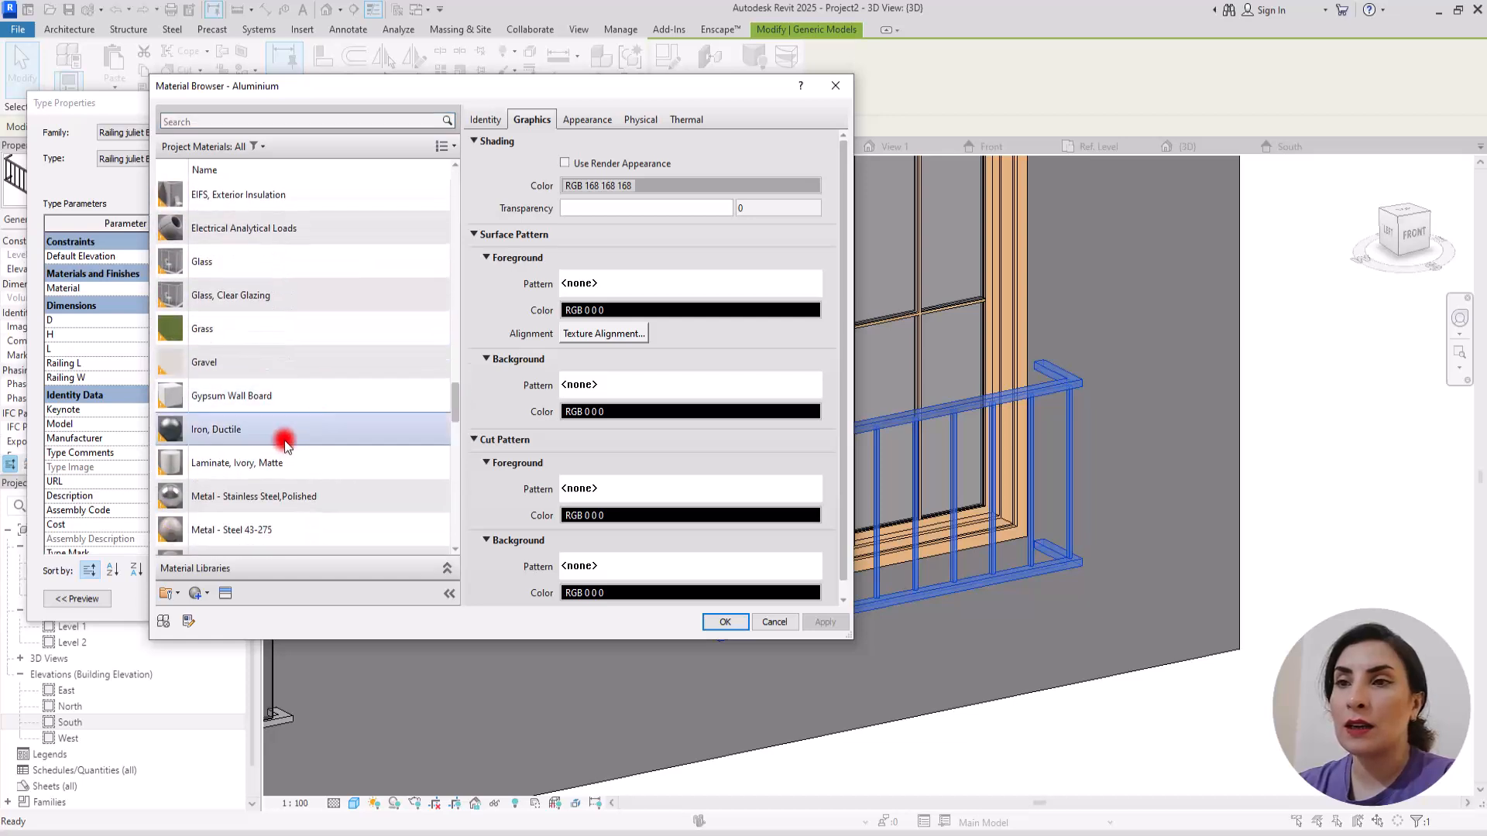
# Step: Set the Iron, Ductile material's shading color to RGB 56 56 56 and accept the material
pyautogui.click(643, 185)
pyautogui.click(671, 369)
pyautogui.moveTo(674, 363); pyautogui.dragTo(672, 360)
pyautogui.click(563, 499)
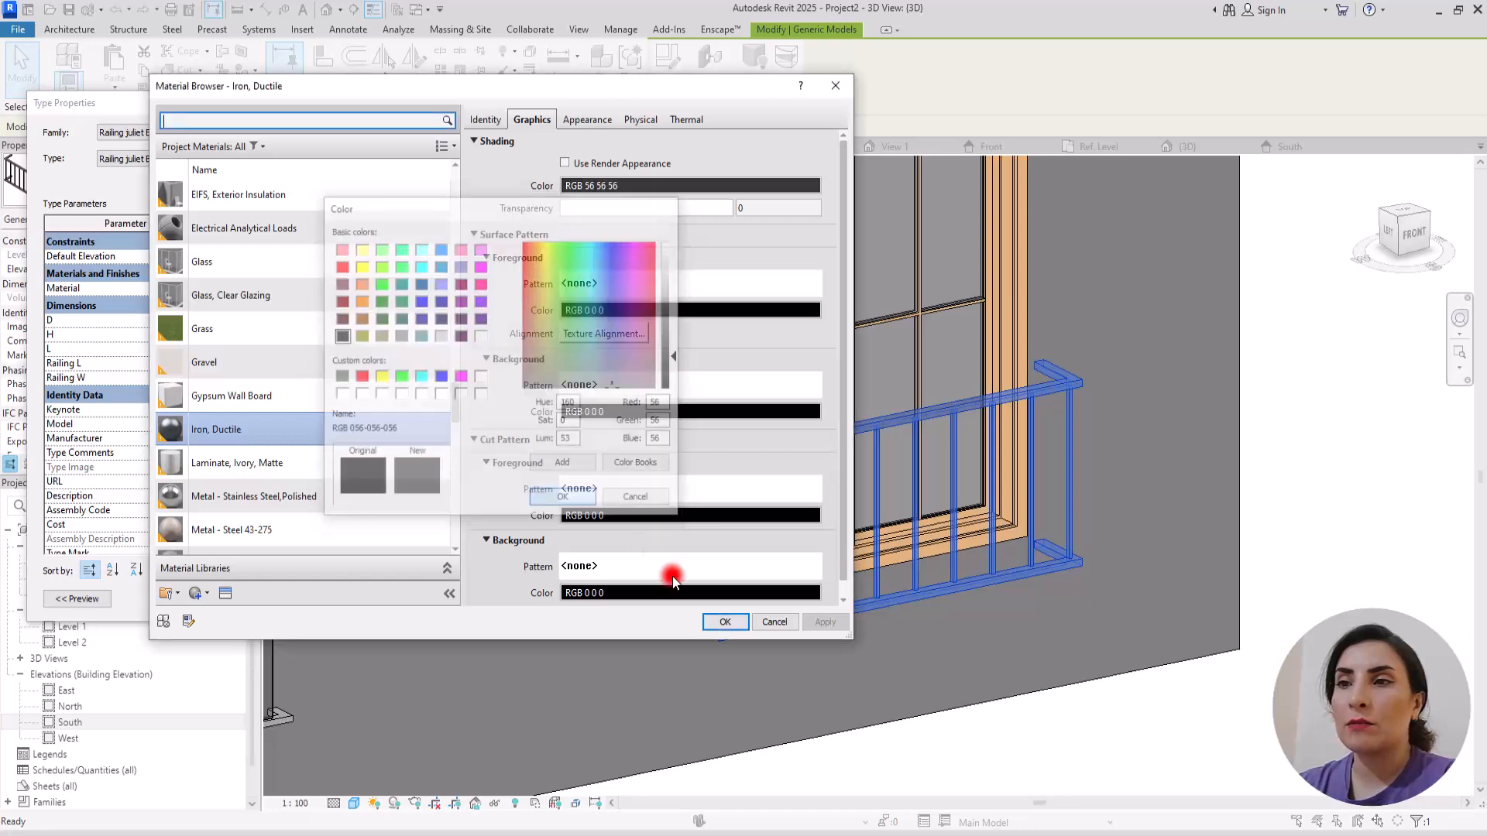
pyautogui.click(724, 622)
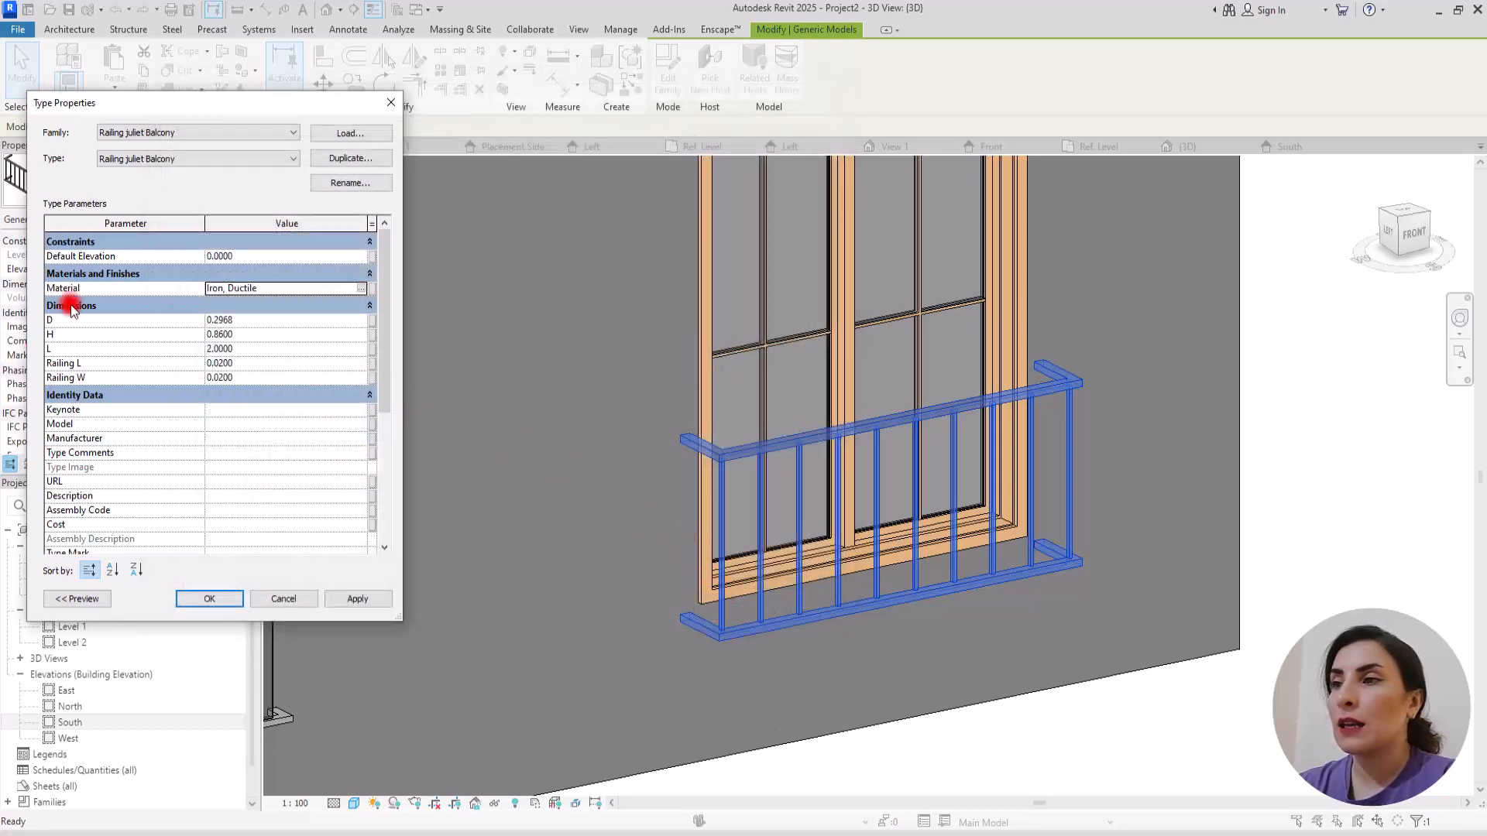
# Step: Set the railing type's D to 0.1000 and H to 0.9500, and apply the type properties
pyautogui.click(273, 322)
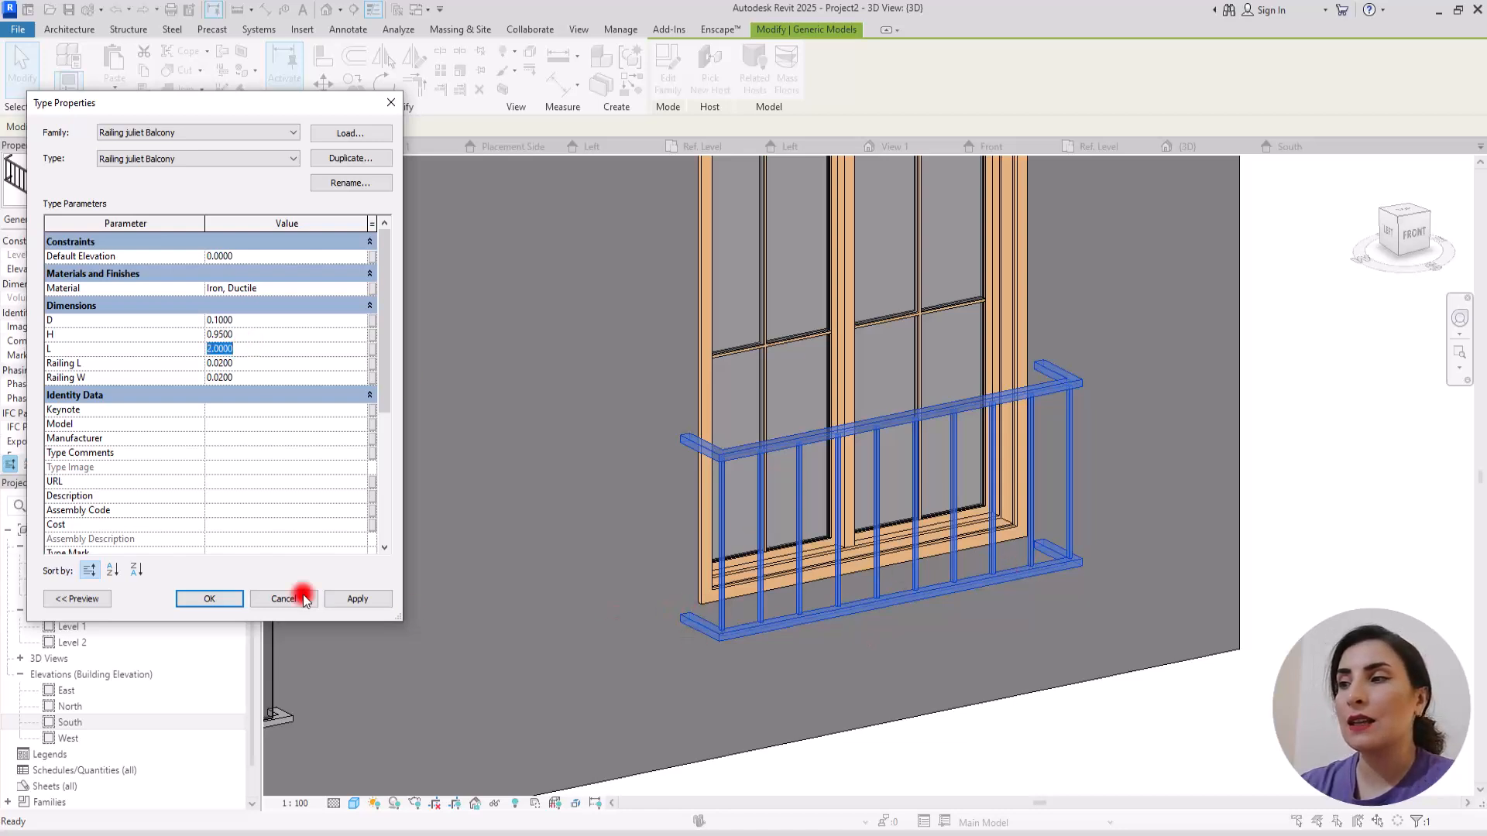
pyautogui.click(241, 364)
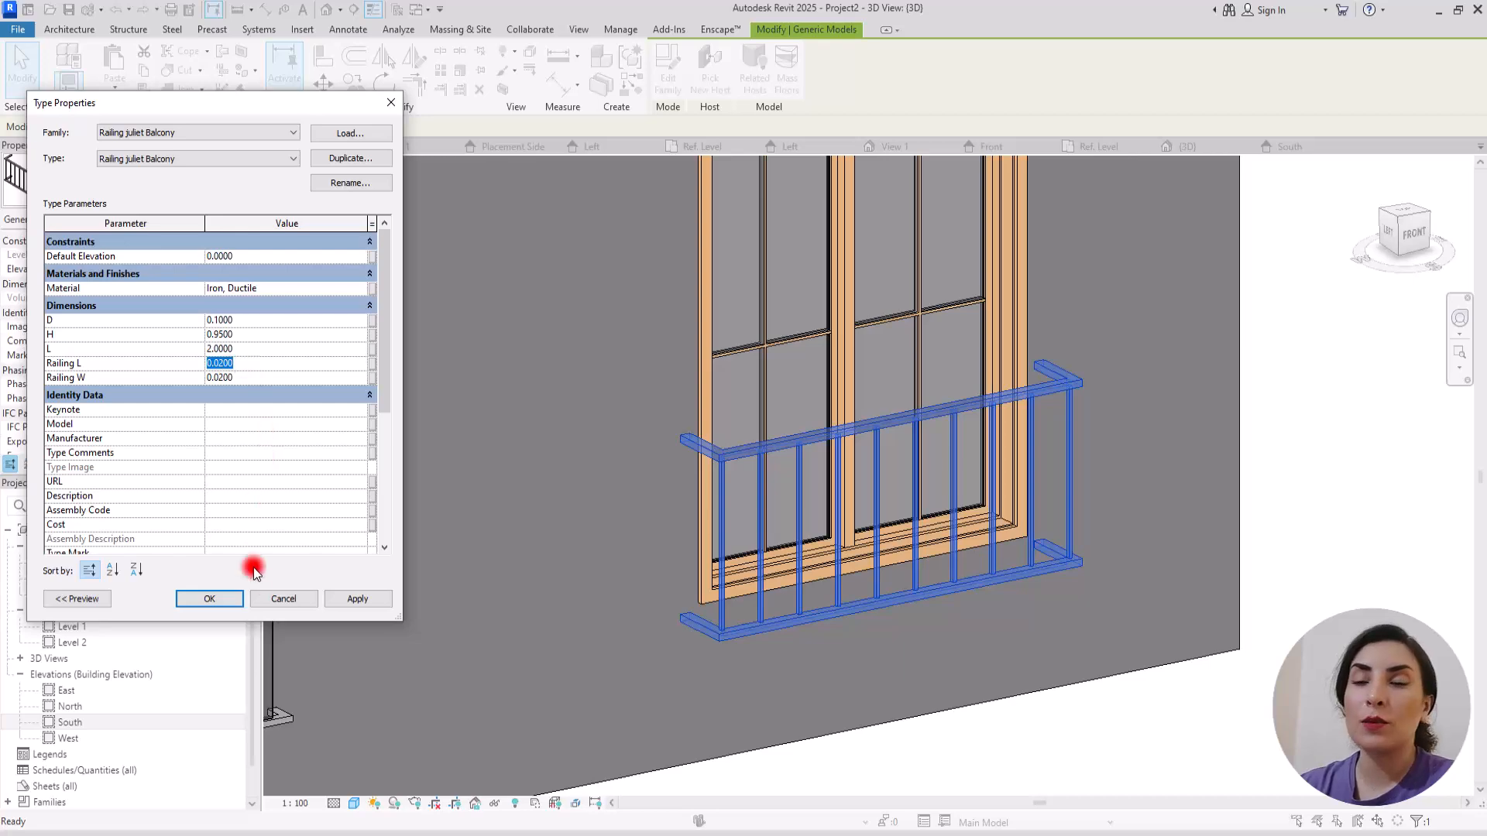
pyautogui.click(210, 598)
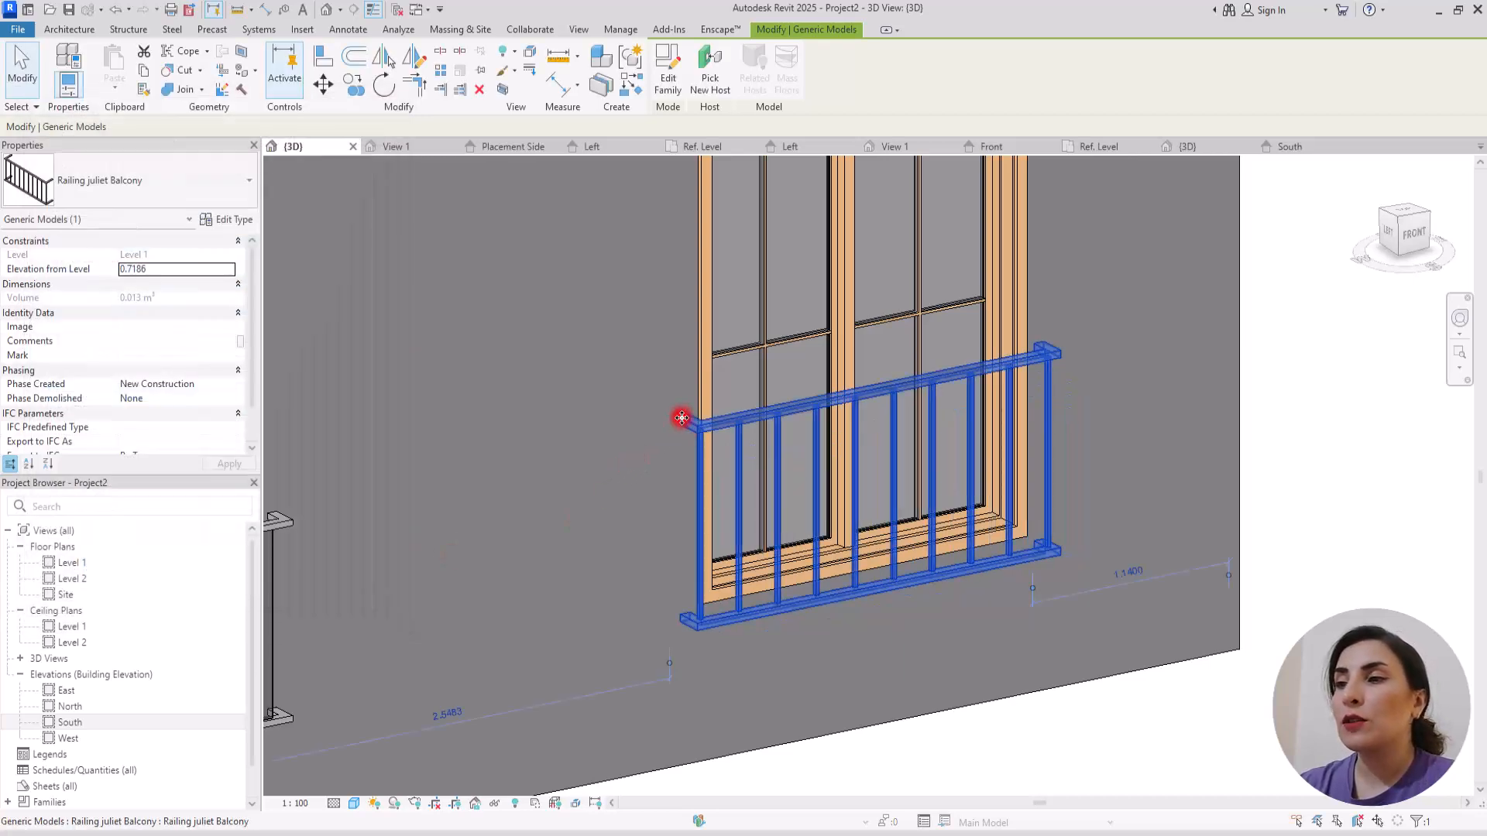
# Step: Examine the resized railing's rail ends, balusters and fit against the window in 3D, with the selection cleared
pyautogui.scroll(5, 712, 453)
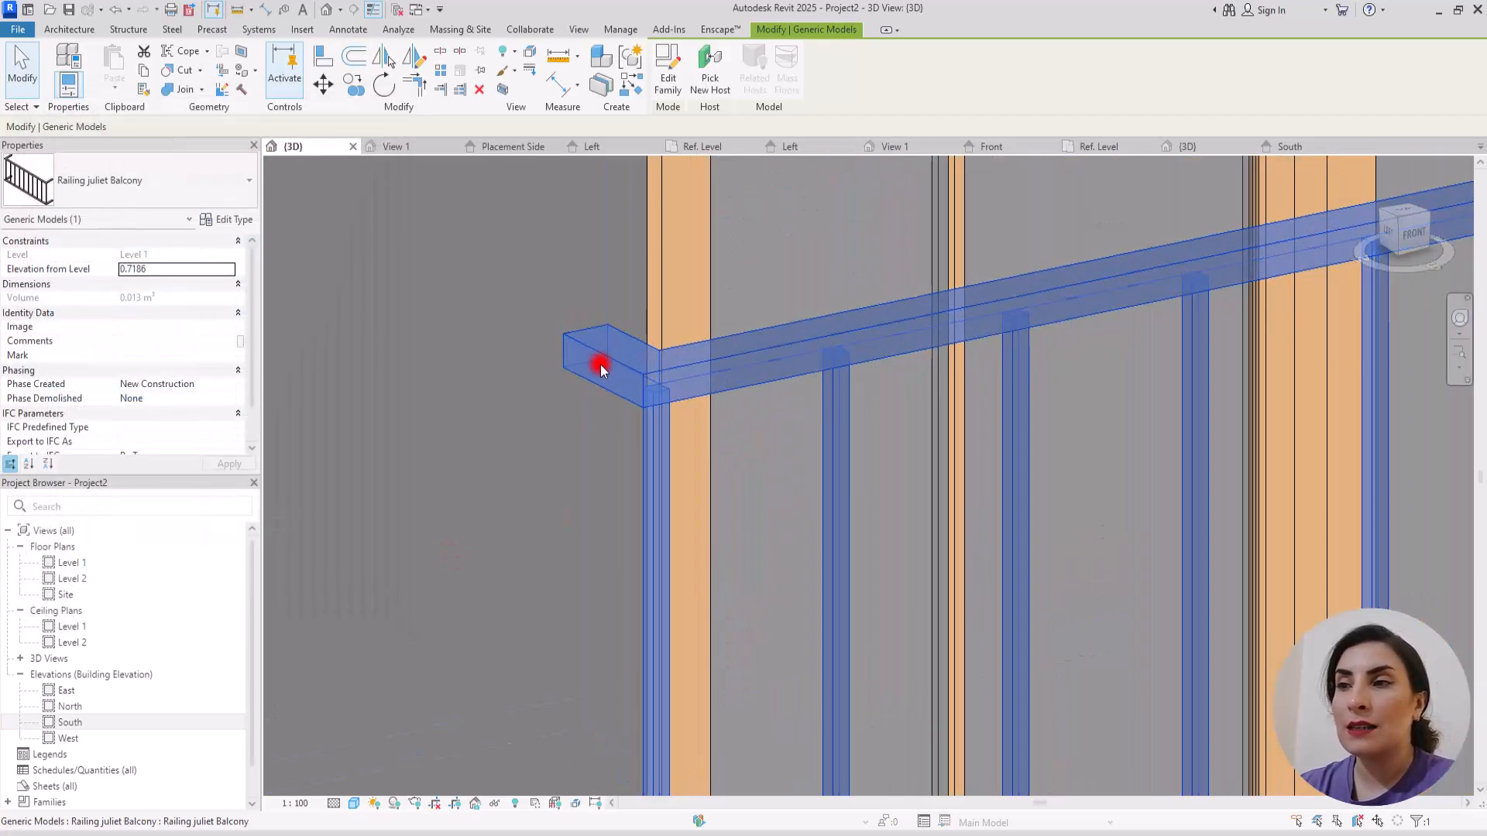
pyautogui.scroll(-5, 615, 387)
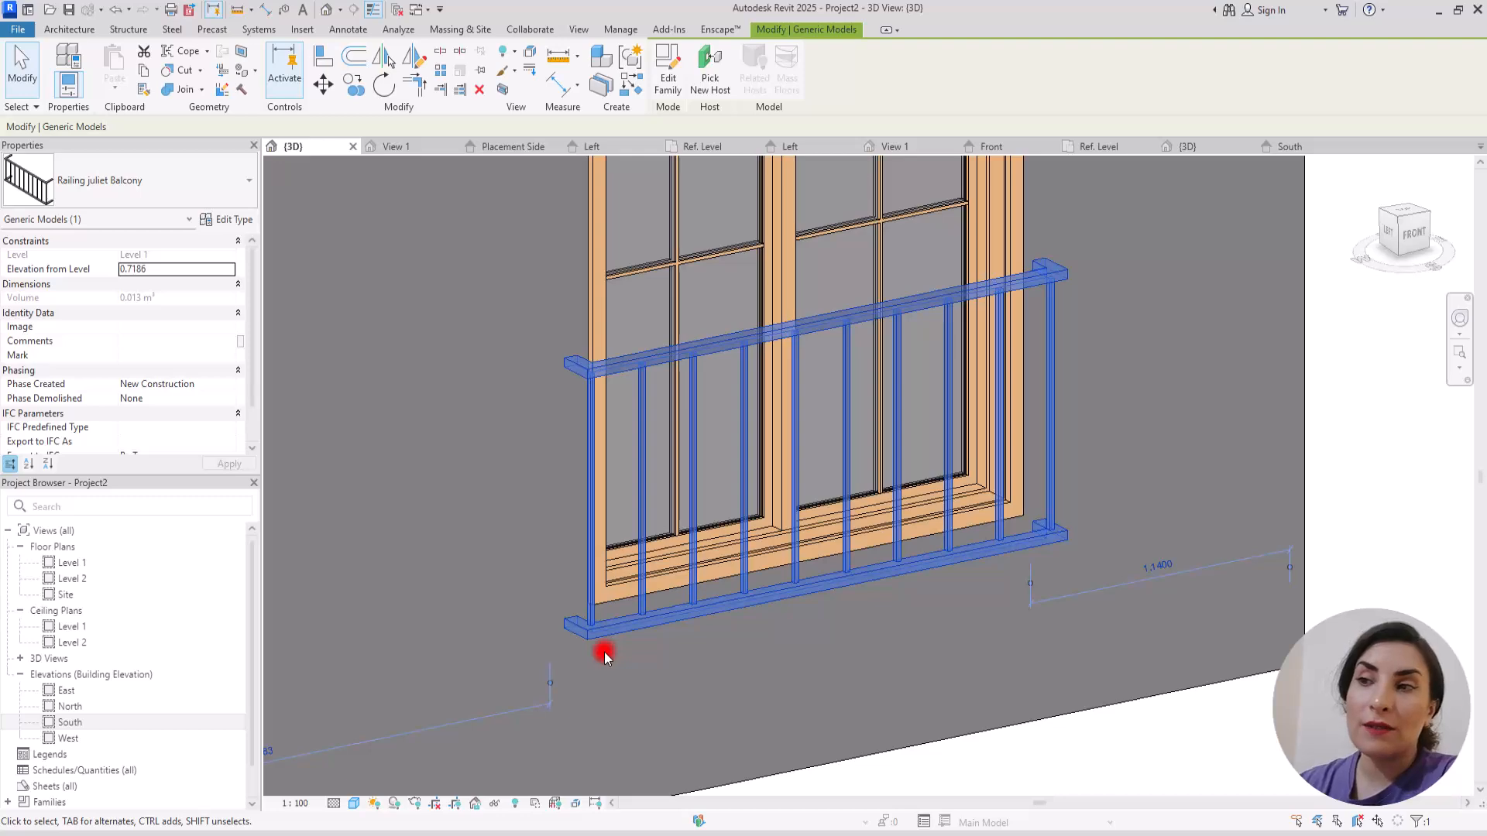
pyautogui.scroll(-3, 585, 597)
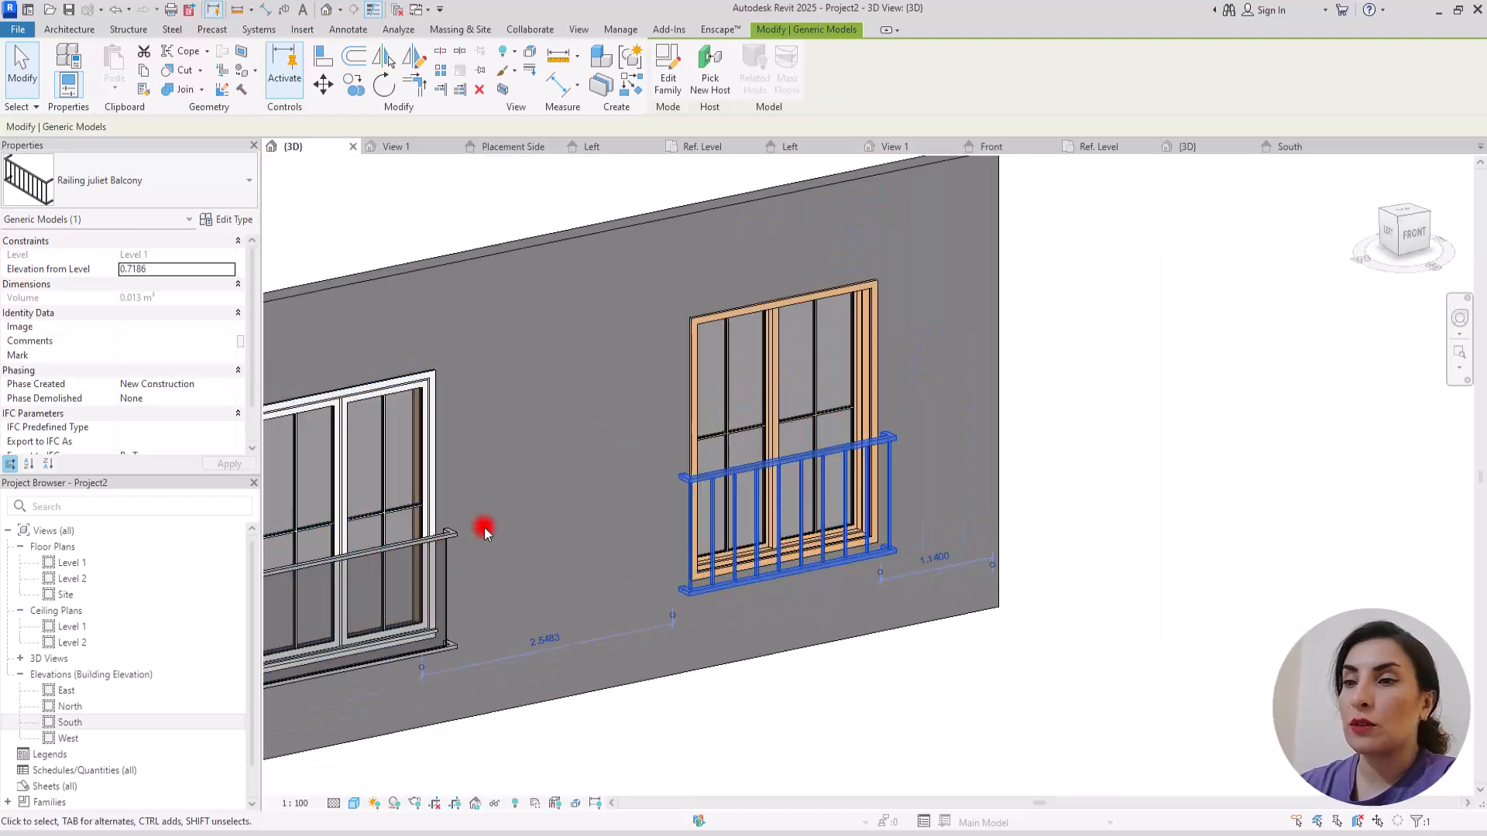
pyautogui.scroll(4, 697, 531)
pyautogui.scroll(-4, 537, 458)
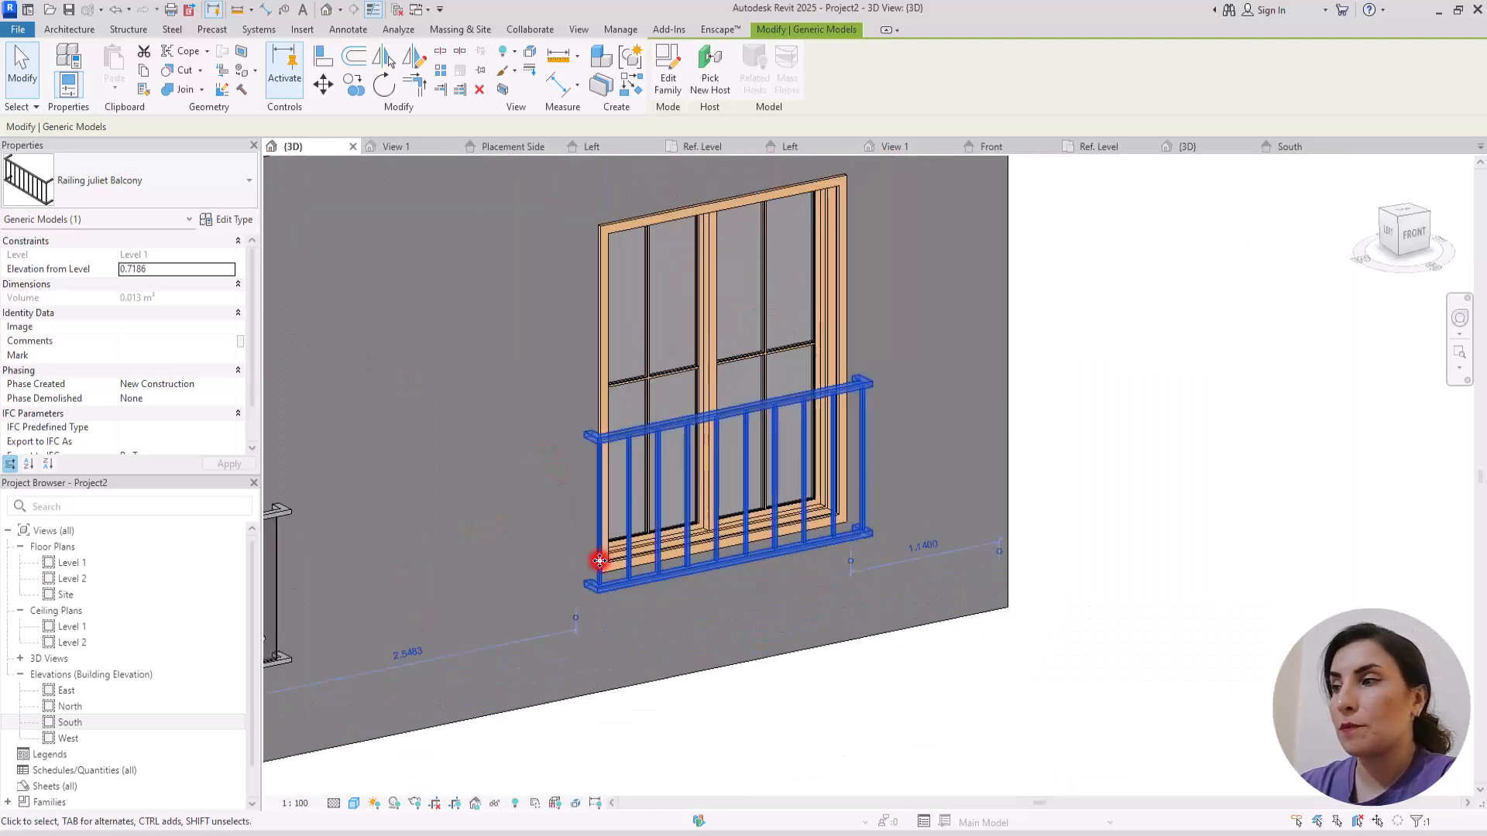
pyautogui.keyDown('shift'); pyautogui.moveTo(803, 641); pyautogui.dragTo(852, 643, button='middle'); pyautogui.keyUp('shift')
pyautogui.scroll(3, 747, 348)
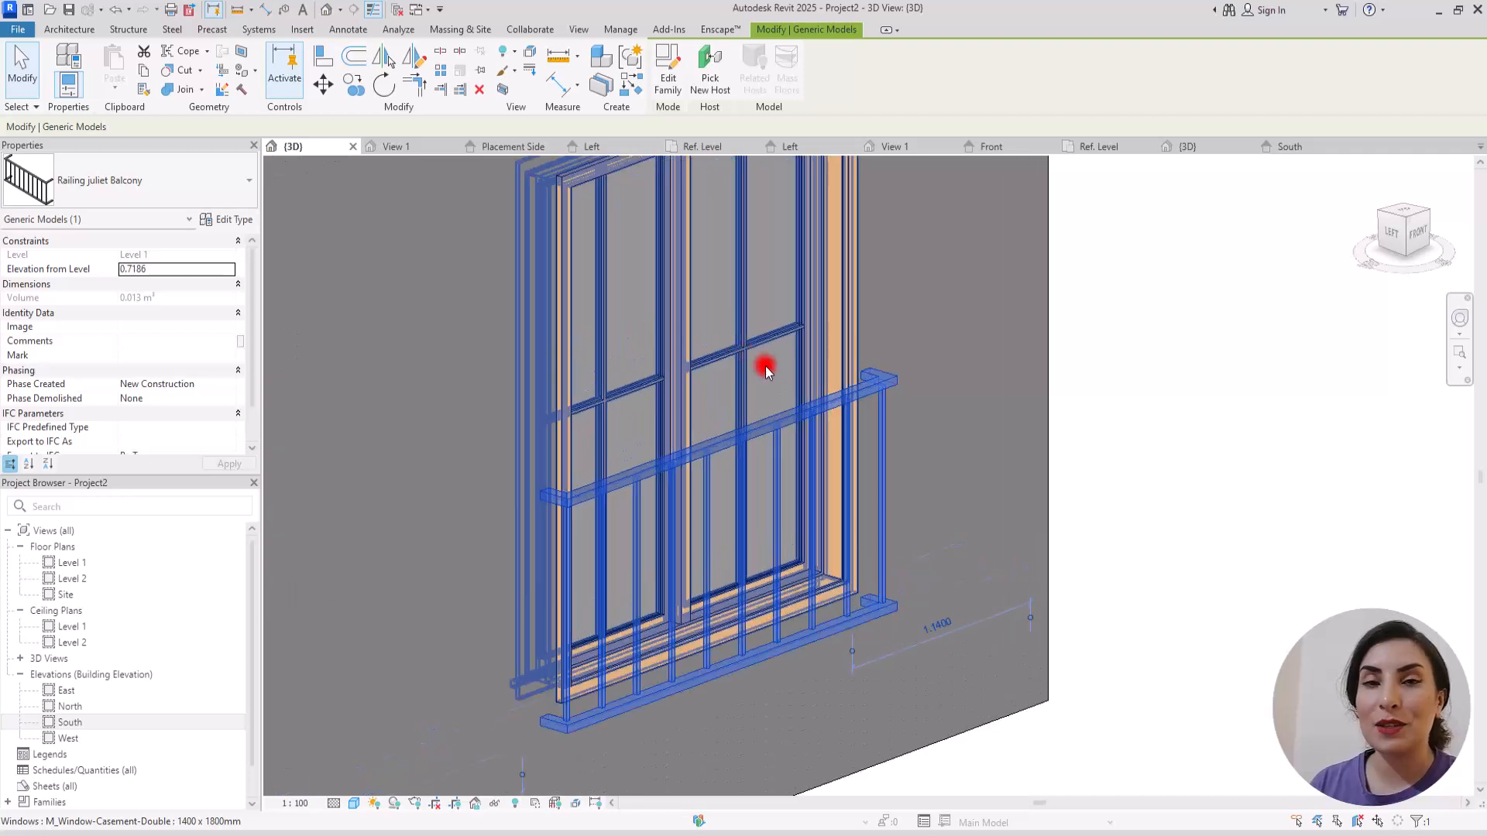
pyautogui.click(1128, 375)
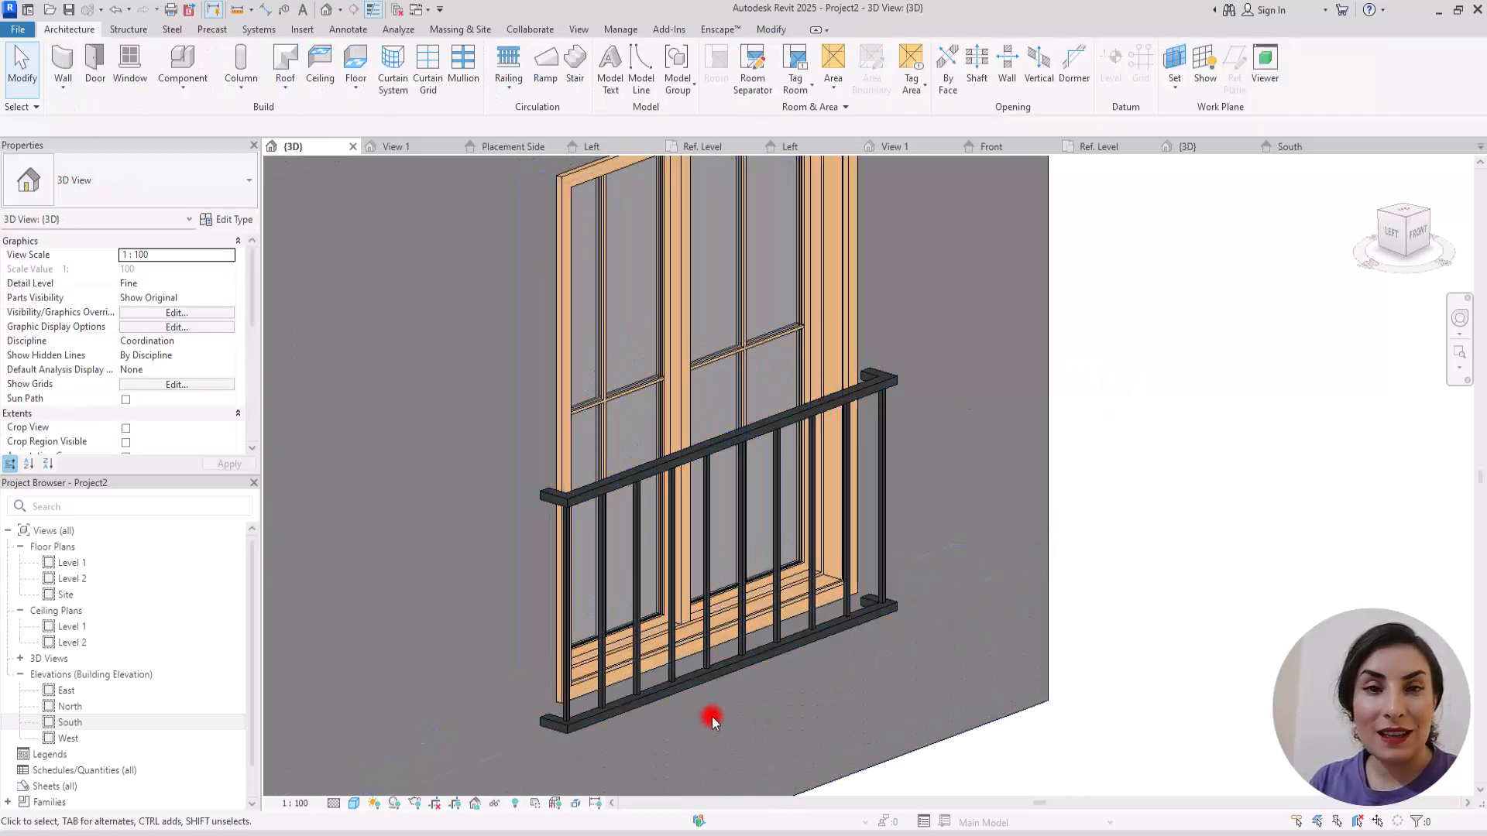
pyautogui.scroll(2, 712, 717)
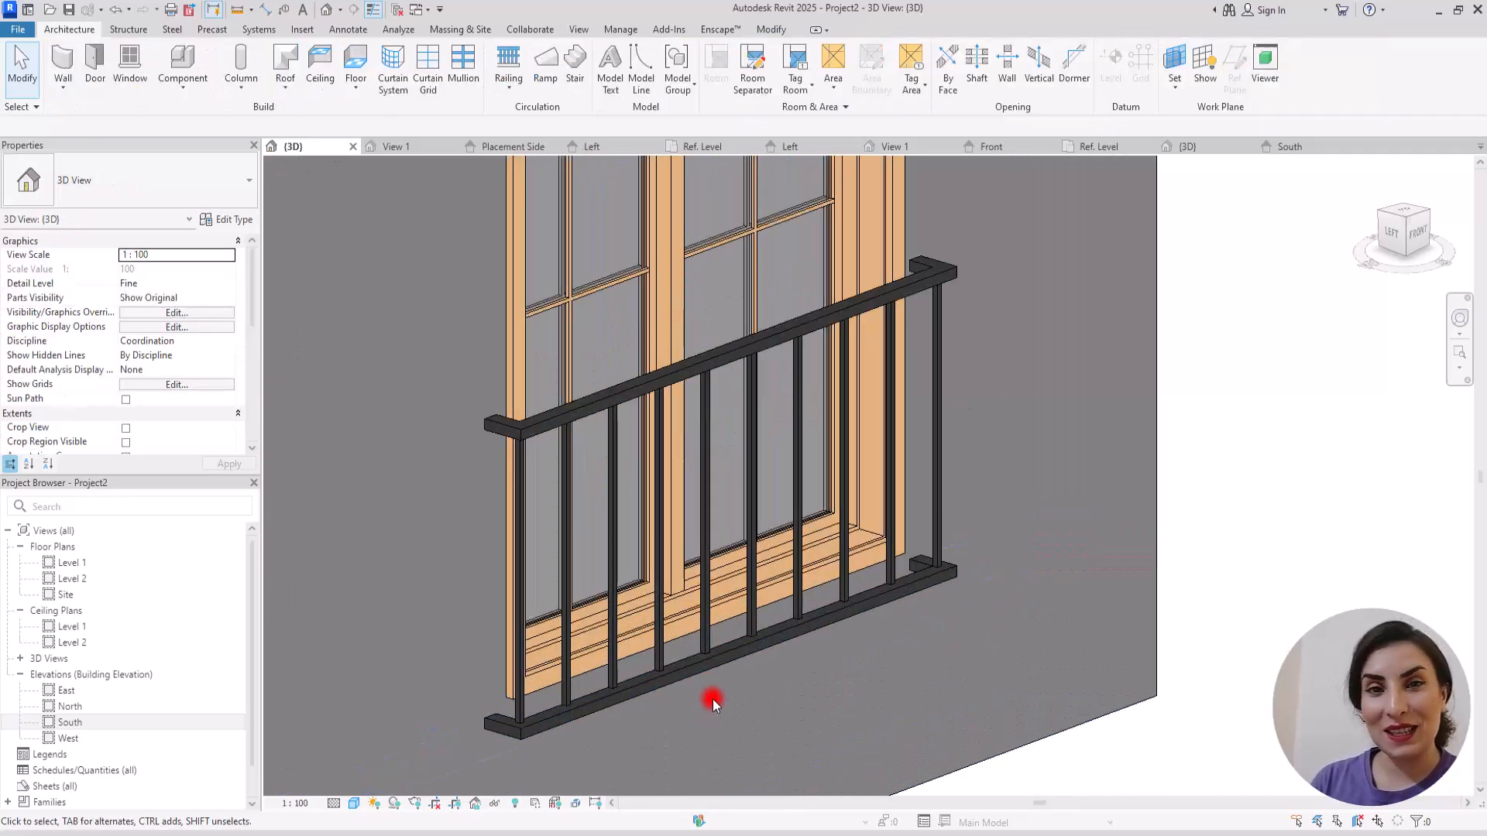